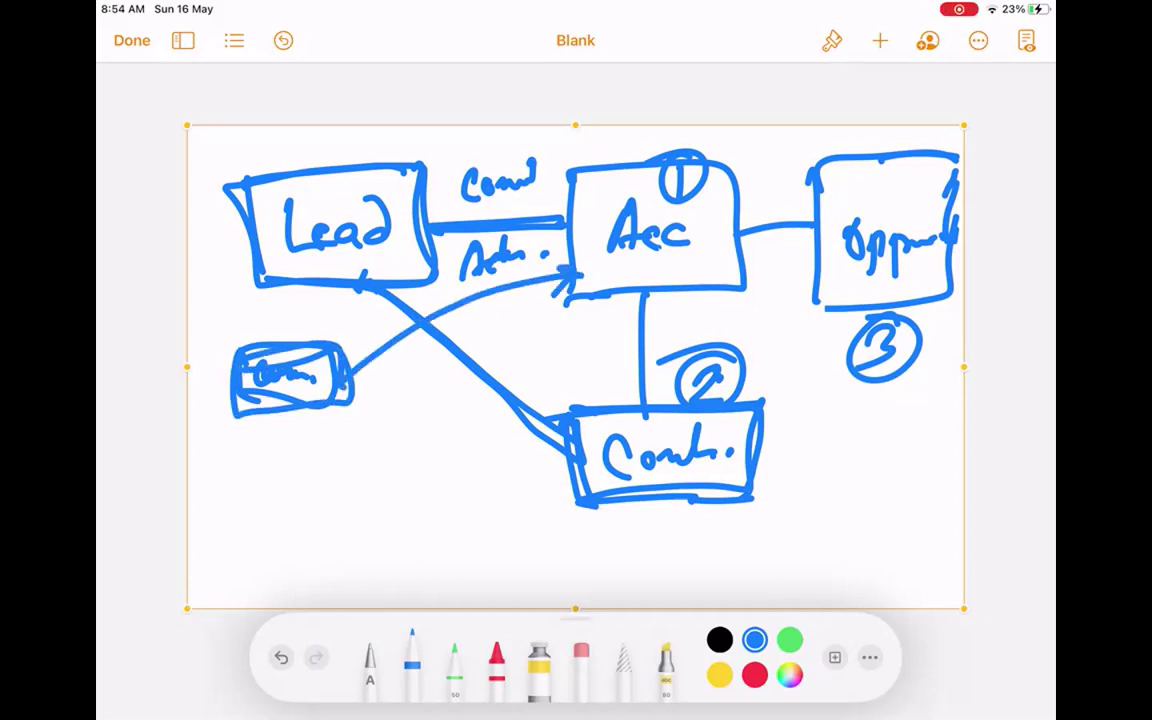
Mark the sketch with a dot after Acc and an exclamation after Conts, then re-circle the 3
{"action": "left_click_drag", "start_coordinate": [325, 404], "coordinate": [335, 413]}
{"action": "left_click", "coordinate": [699, 223]}
{"action": "left_click_drag", "start_coordinate": [736, 425], "coordinate": [733, 445]}
{"action": "left_click", "coordinate": [740, 240]}
{"action": "left_click", "coordinate": [823, 236]}
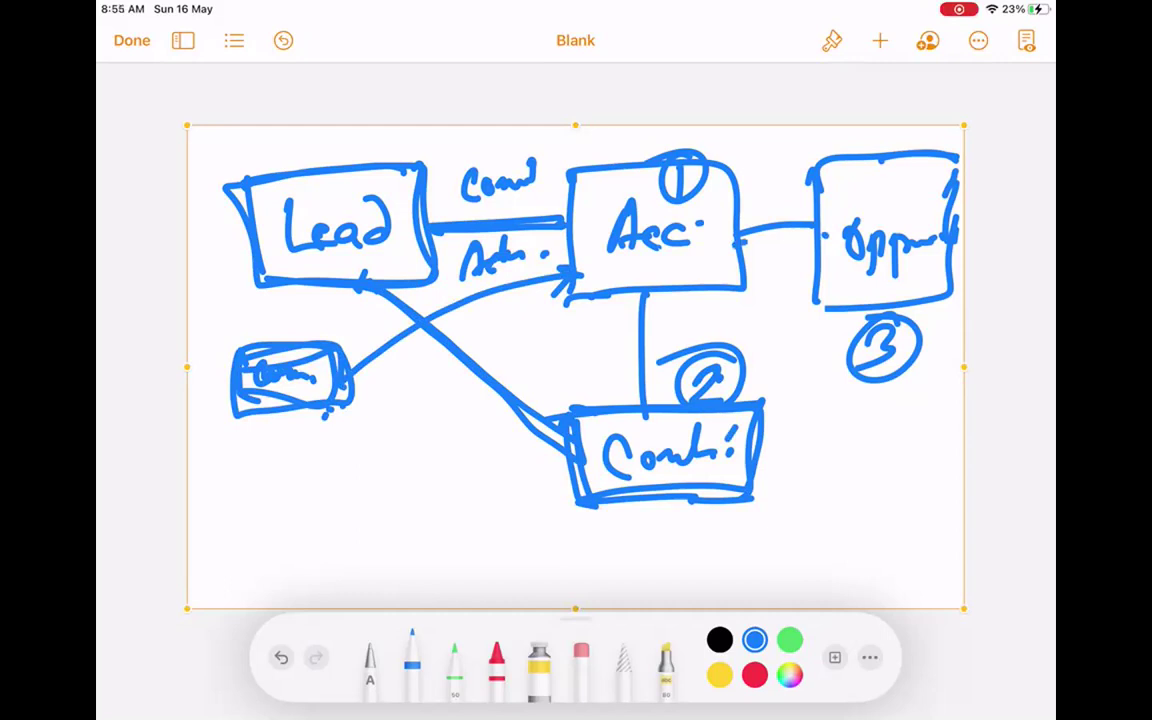
{"action": "mouse_move", "coordinate": [932, 318]}
{"action": "left_mouse_down"}
{"action": "mouse_move", "coordinate": [815, 362]}
{"action": "mouse_move", "coordinate": [870, 312]}
{"action": "left_mouse_up"}
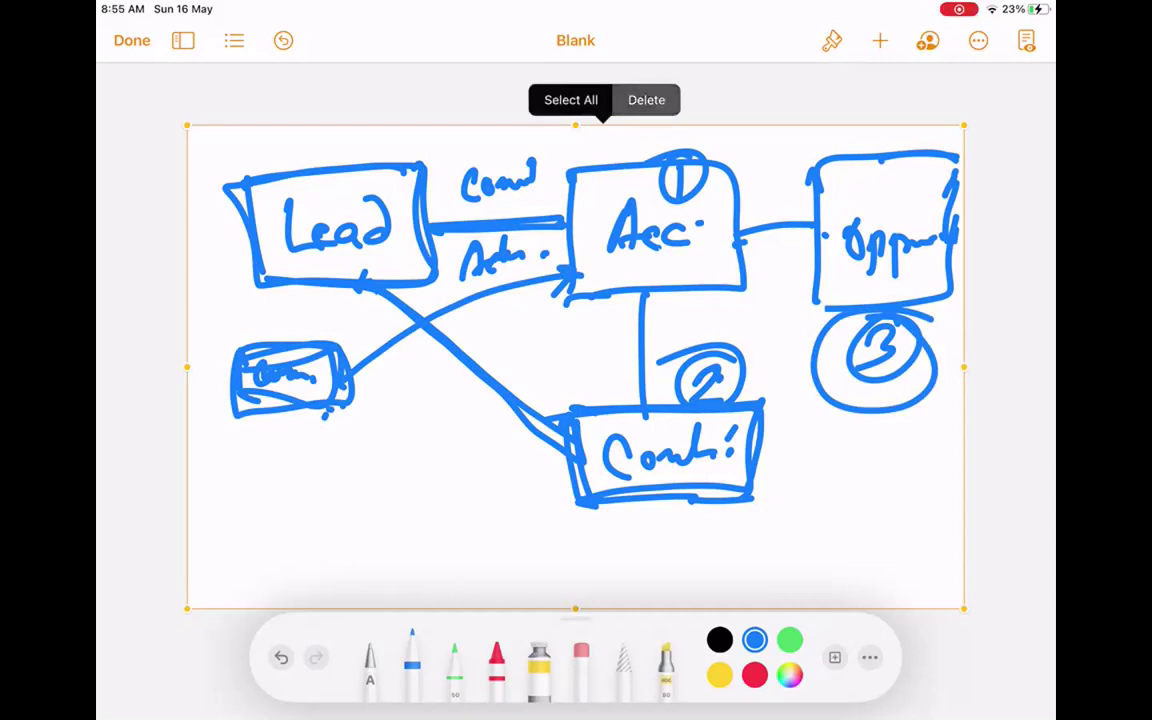
Delete the diagram drawing, leave Pages, and open Zoom to view the shared Mac screen
{"action": "left_click", "coordinate": [646, 98]}
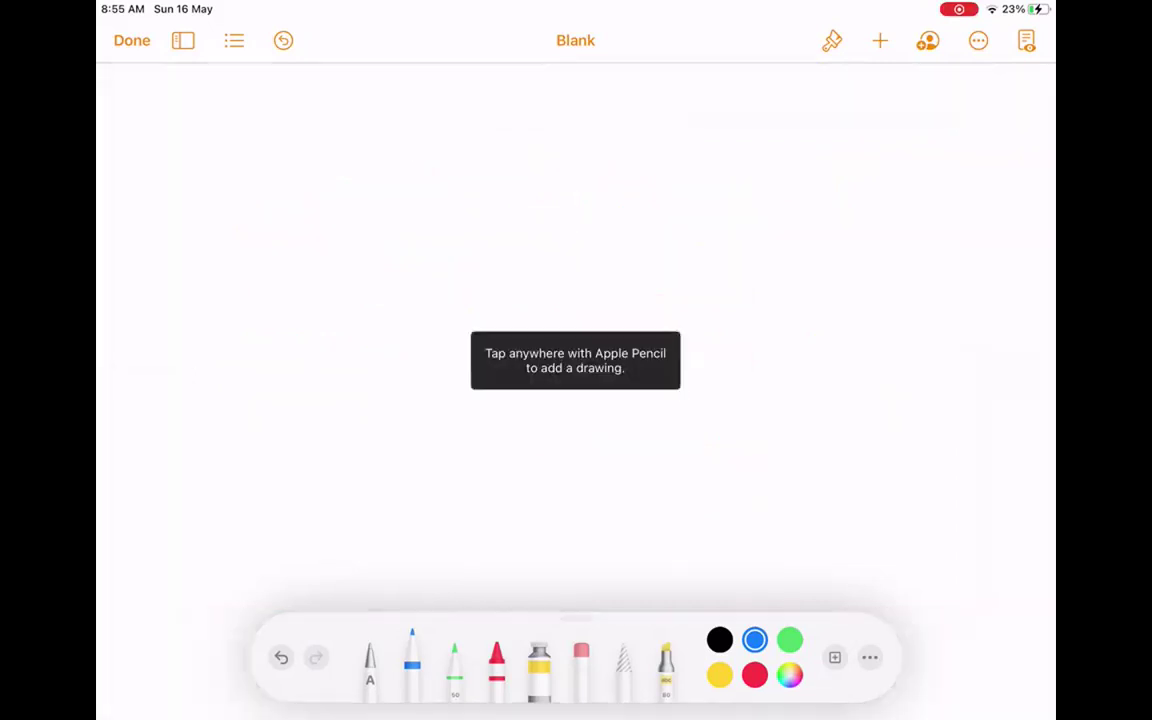
{"action": "key", "text": "super+h"}
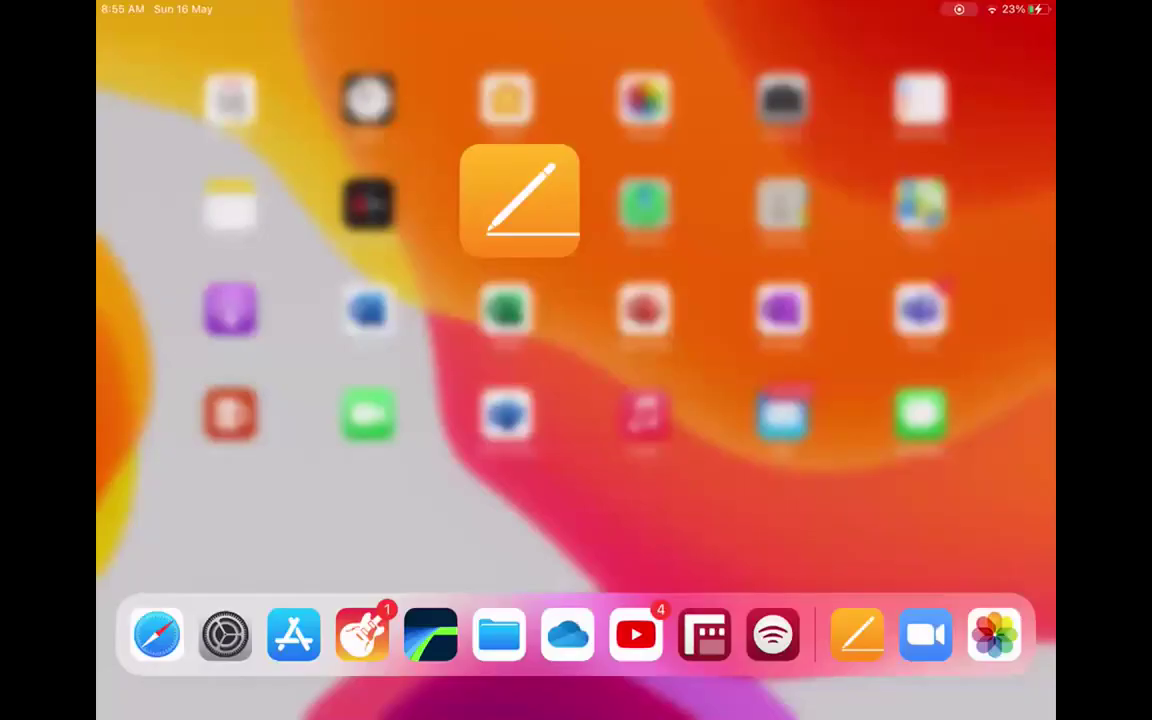
{"action": "left_click_drag", "start_coordinate": [800, 400], "coordinate": [300, 400]}
{"action": "left_click", "coordinate": [802, 303]}
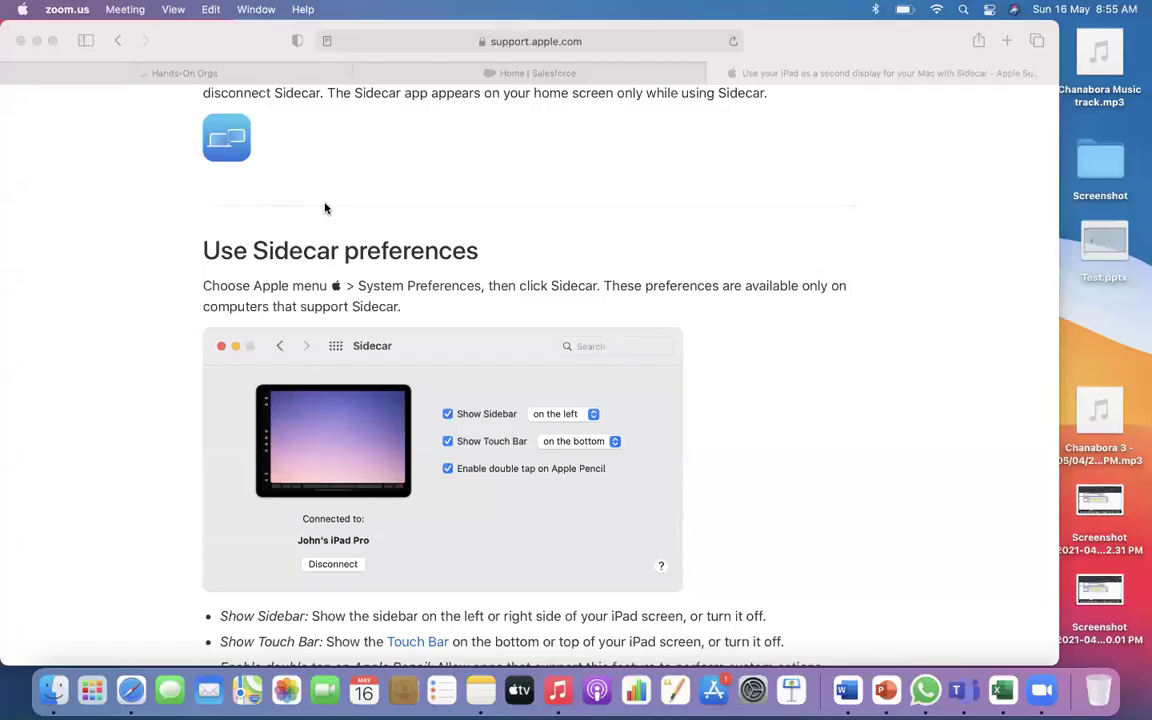
Bring the Salesforce home tab full-screen, switch to Classic, then back to Lightning Experience
{"action": "left_click", "coordinate": [485, 69]}
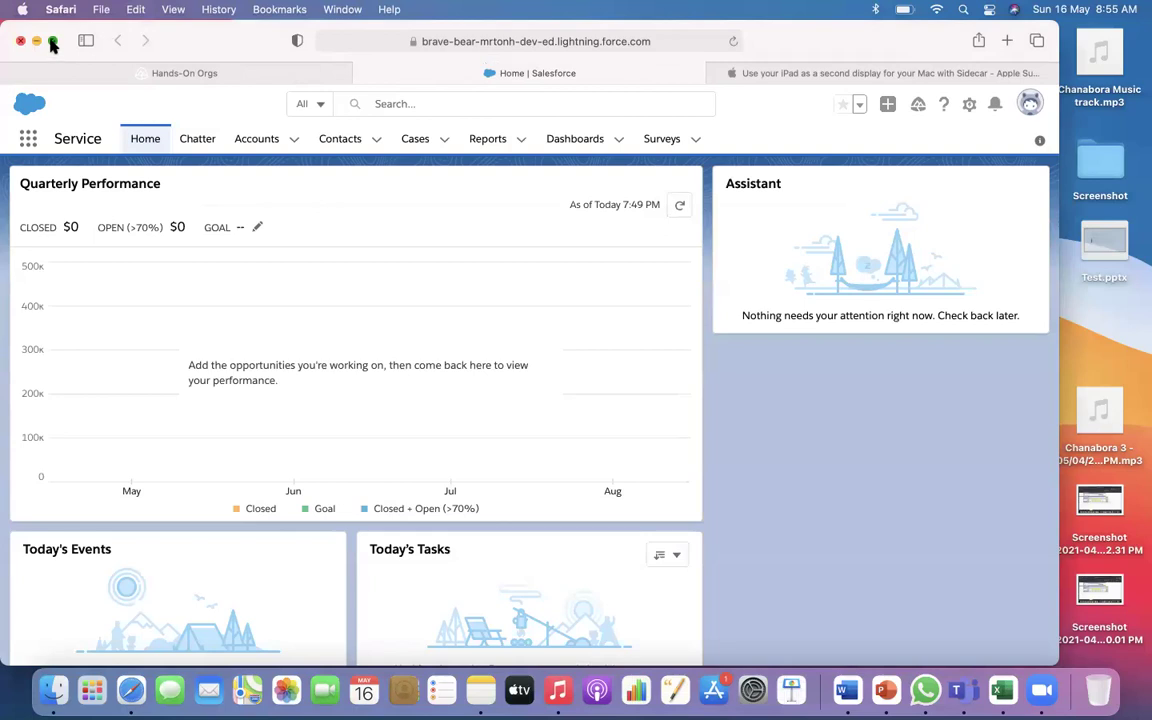
{"action": "left_click", "coordinate": [52, 40]}
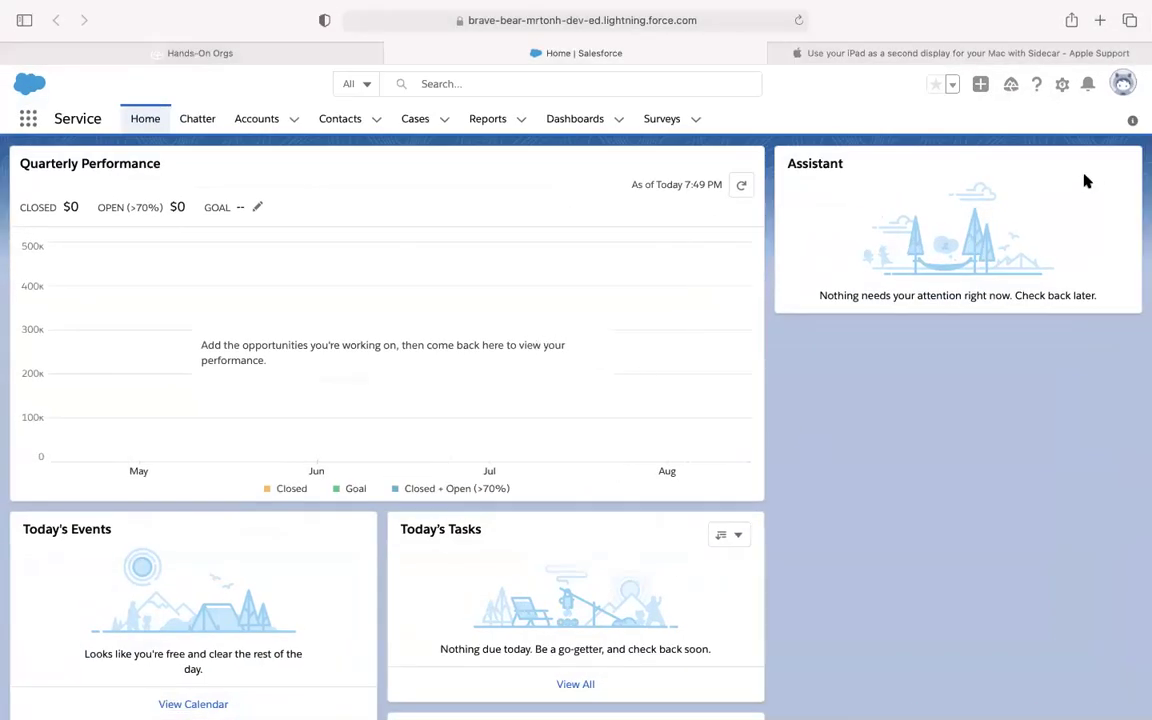
{"action": "left_click", "coordinate": [1120, 86]}
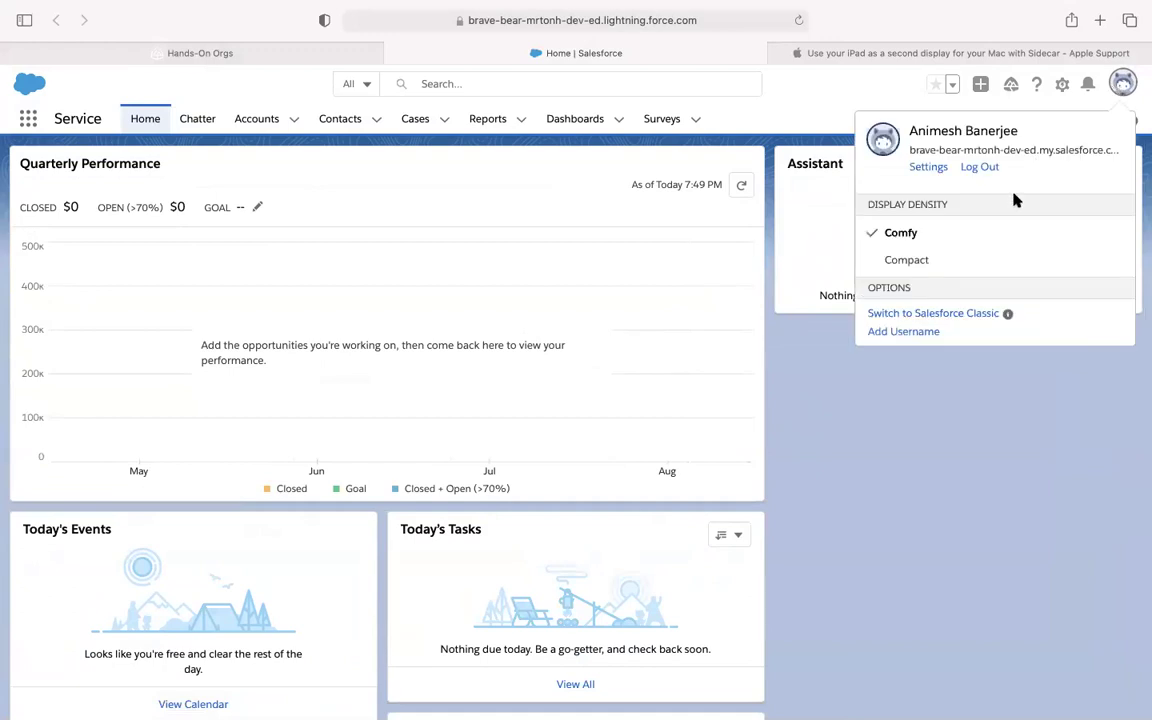
{"action": "left_click", "coordinate": [923, 314]}
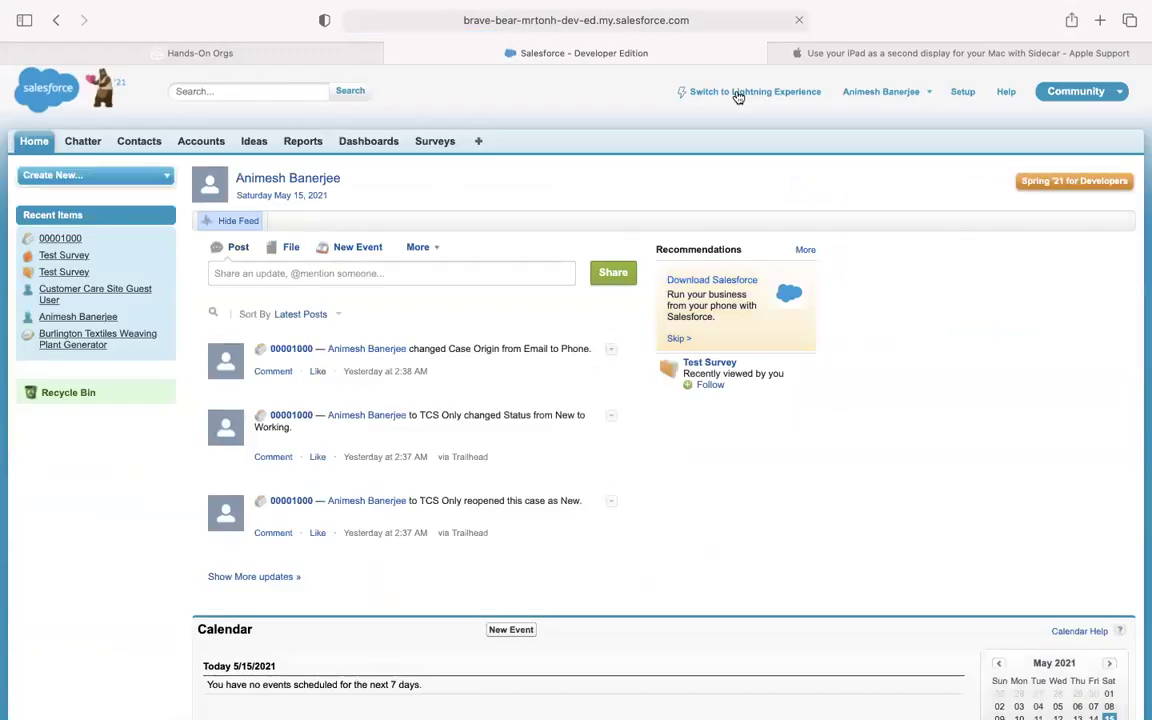
{"action": "left_click", "coordinate": [752, 92]}
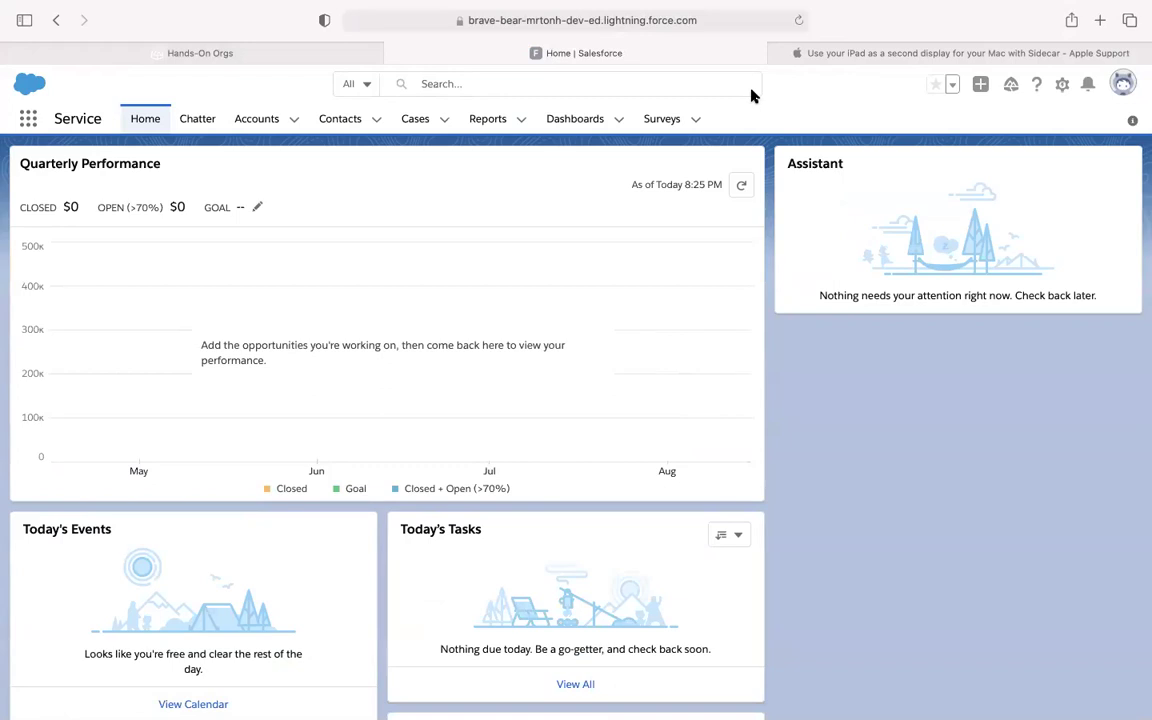
Switch to the Sales app from the App Launcher and go to the Leads list
{"action": "left_click", "coordinate": [28, 119]}
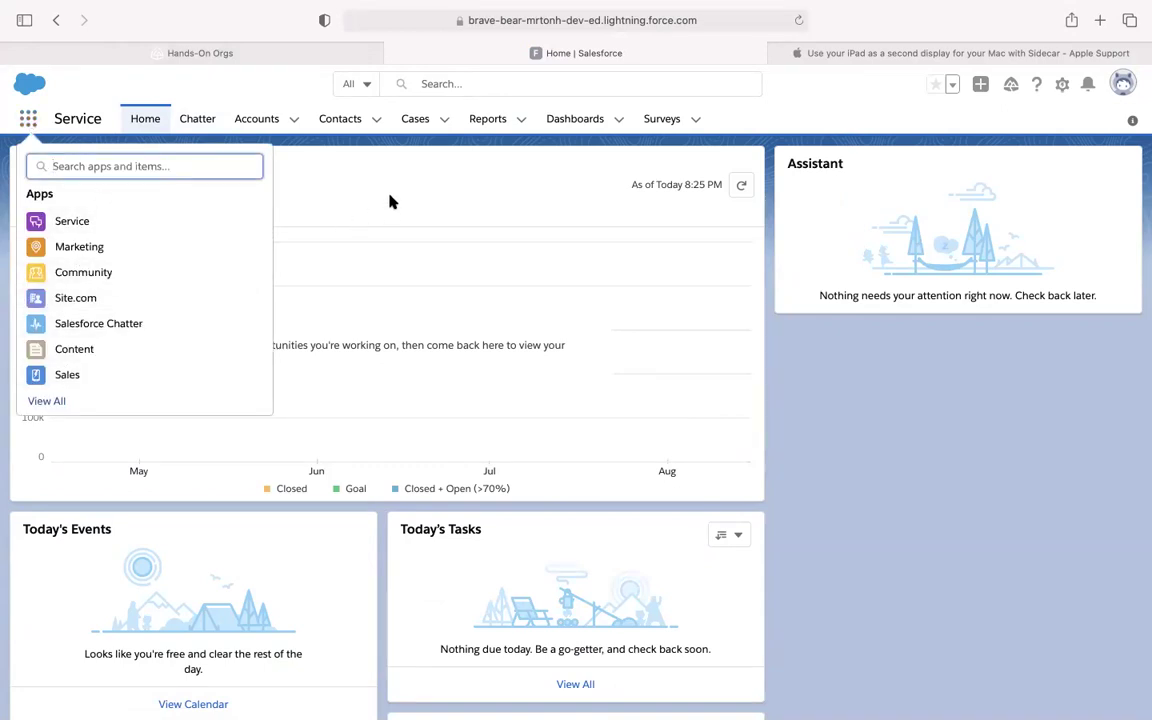
{"action": "left_click", "coordinate": [100, 379]}
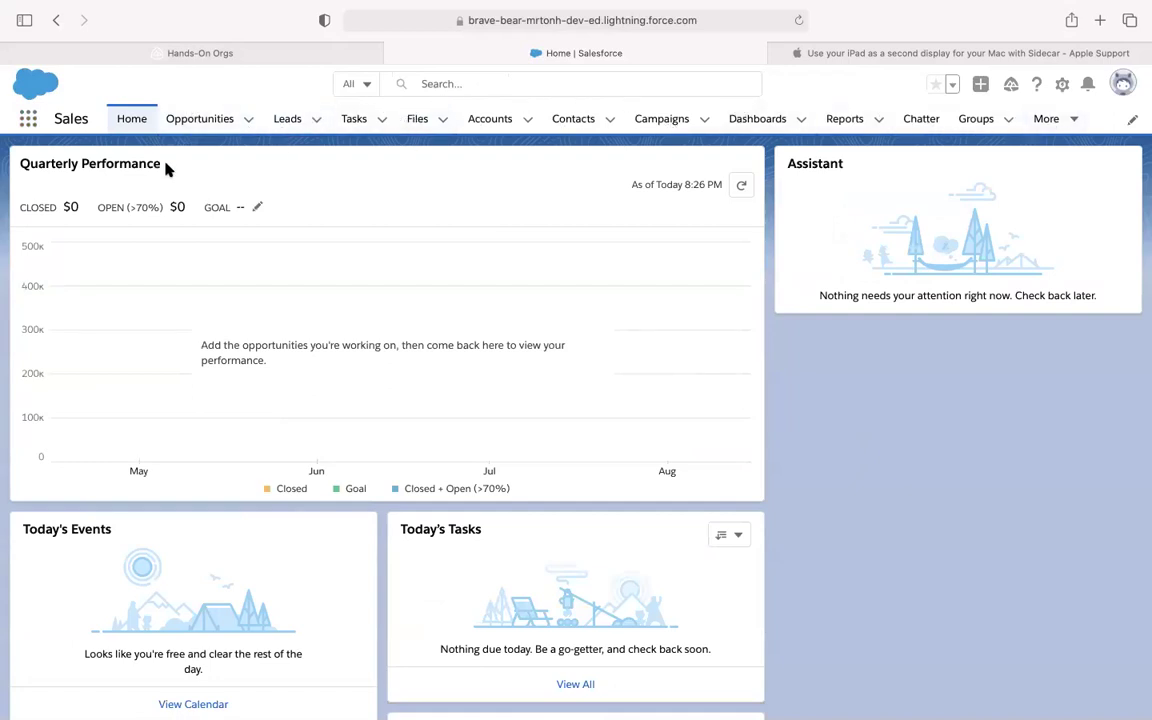
{"action": "left_click", "coordinate": [284, 120]}
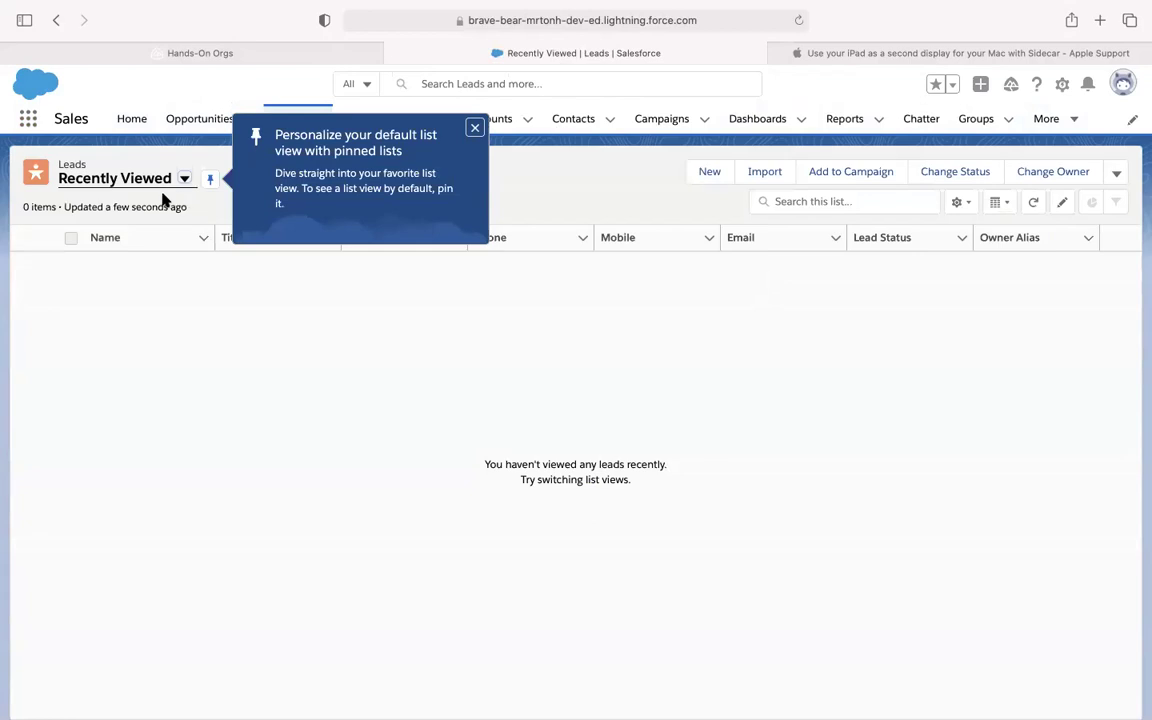
Dismiss the pinned-lists tip, browse Opportunities and Accounts, and show the All Open Leads view
{"action": "left_click", "coordinate": [475, 128]}
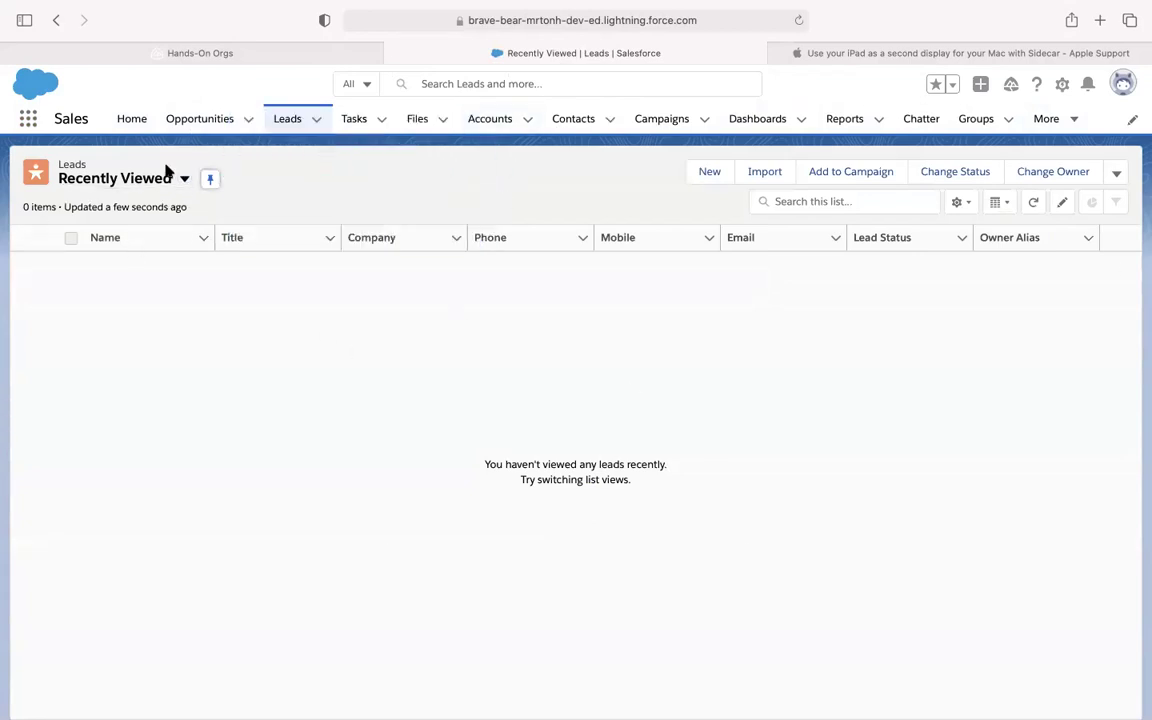
{"action": "left_click", "coordinate": [207, 118]}
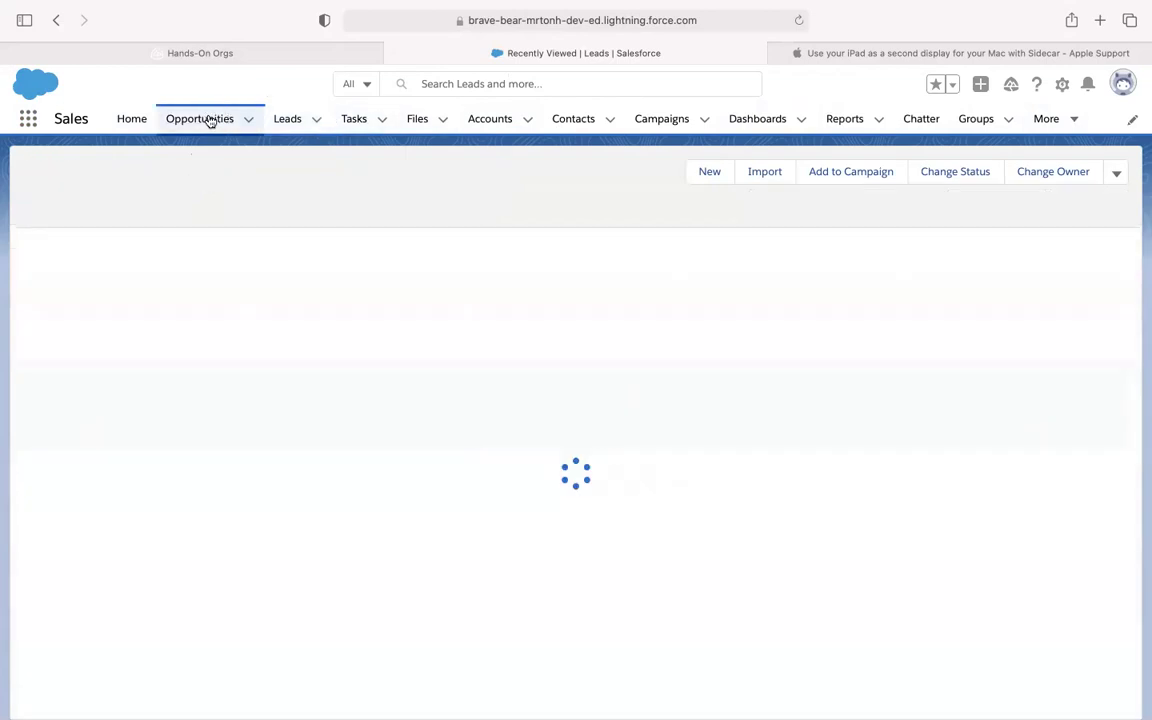
{"action": "left_click", "coordinate": [280, 122]}
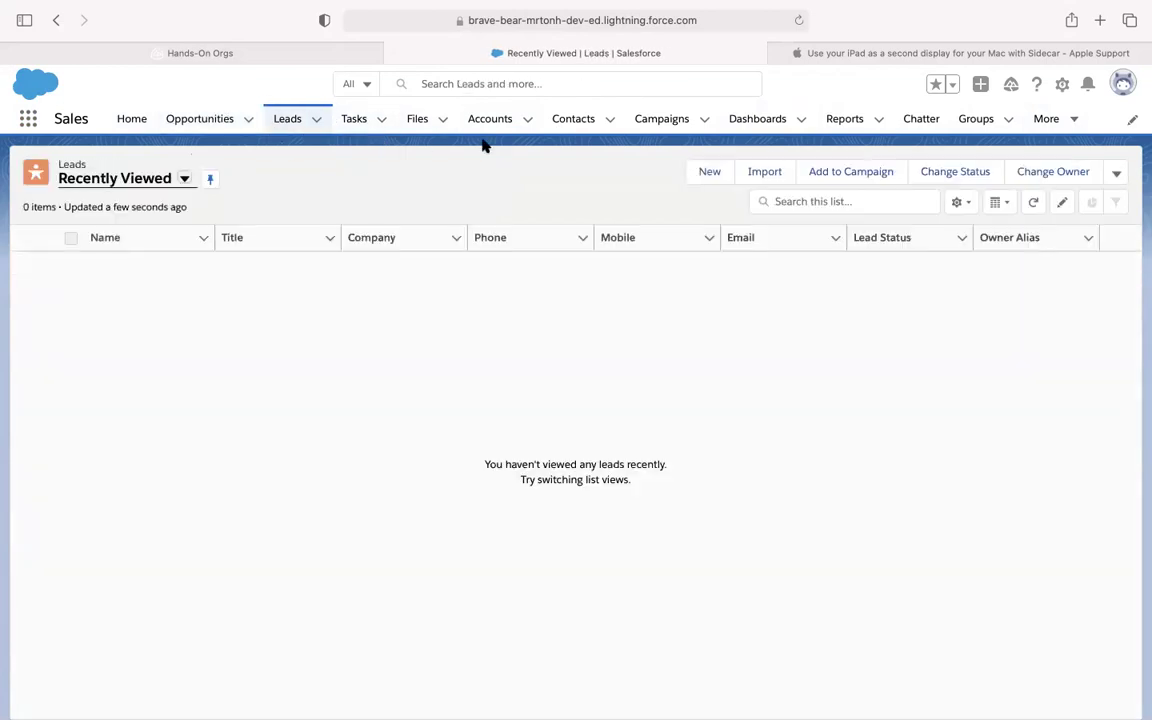
{"action": "left_click", "coordinate": [494, 121]}
{"action": "left_click", "coordinate": [288, 119]}
{"action": "left_click", "coordinate": [184, 178]}
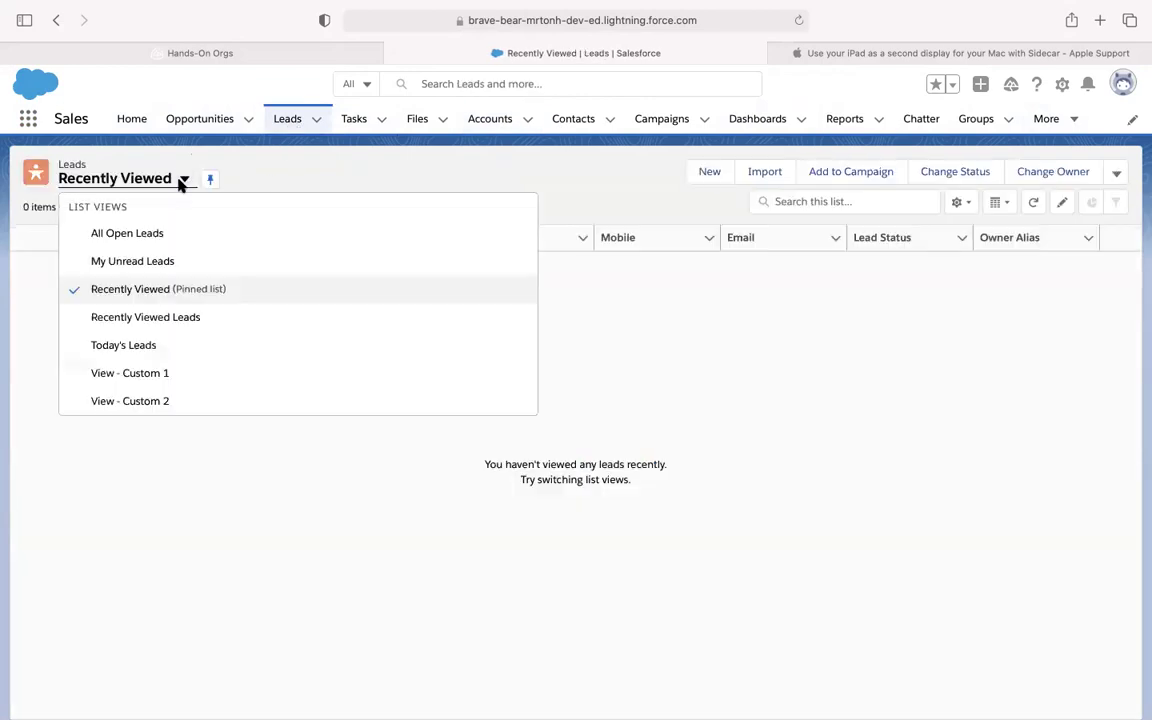
{"action": "left_click", "coordinate": [122, 233]}
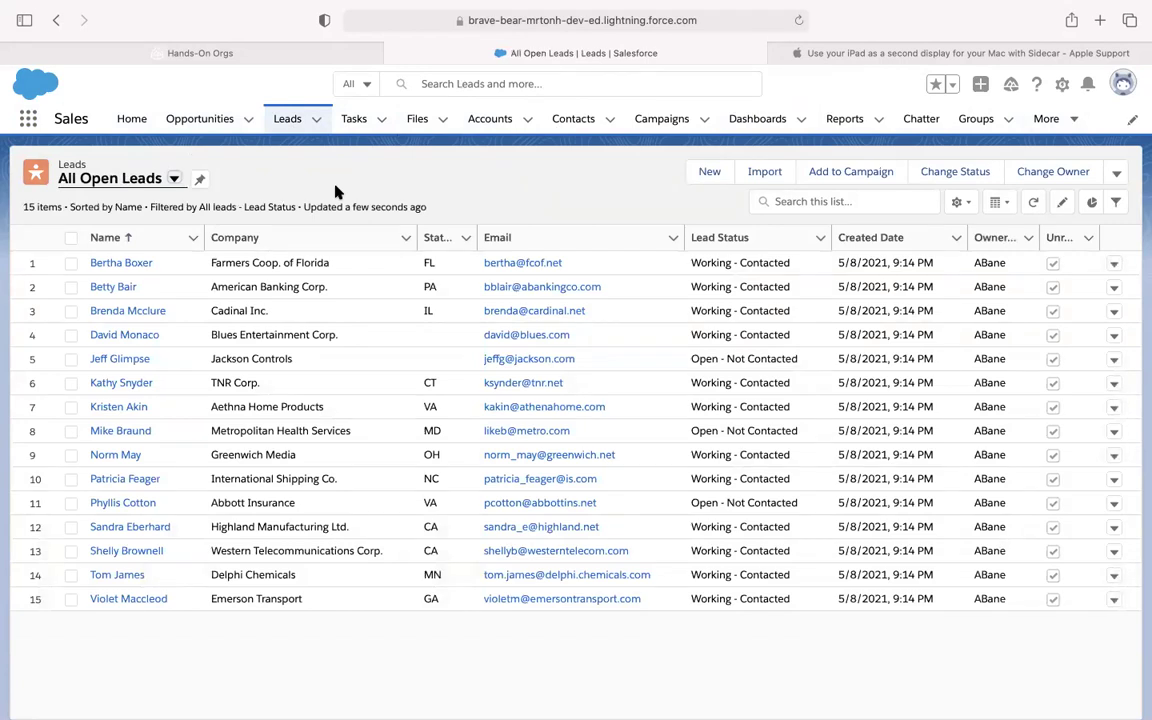
View All Opportunities, then return to the Leads list and close its list views menu
{"action": "left_click", "coordinate": [195, 119]}
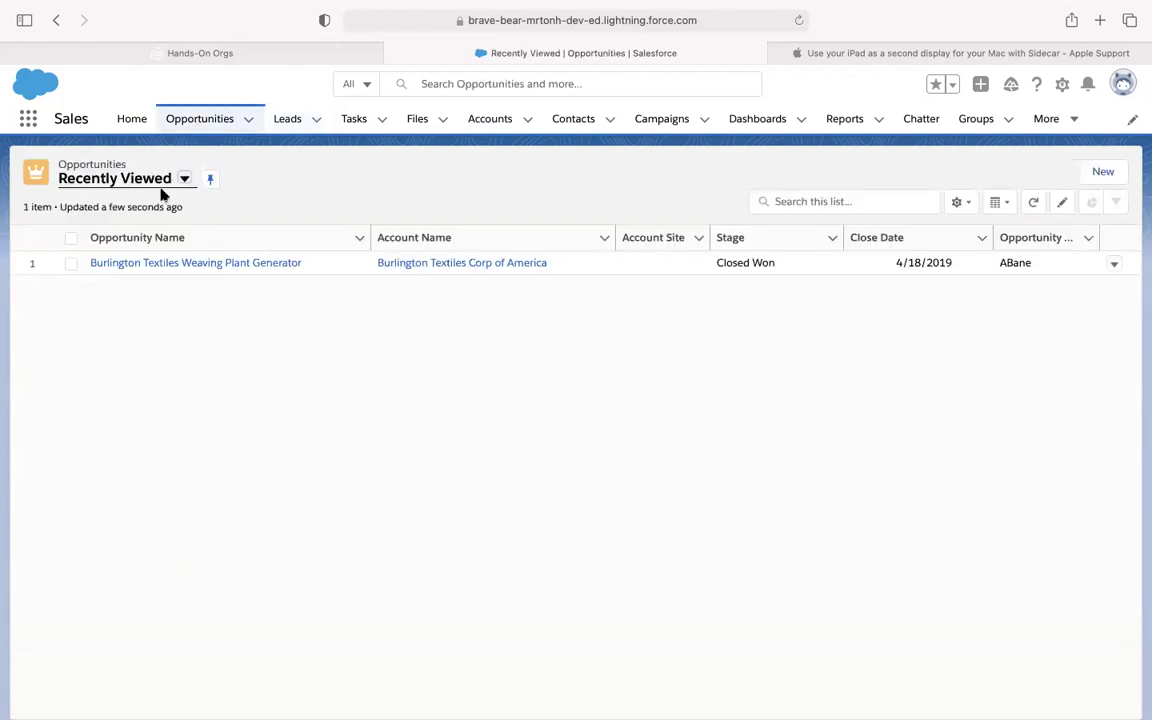
{"action": "left_click", "coordinate": [183, 181]}
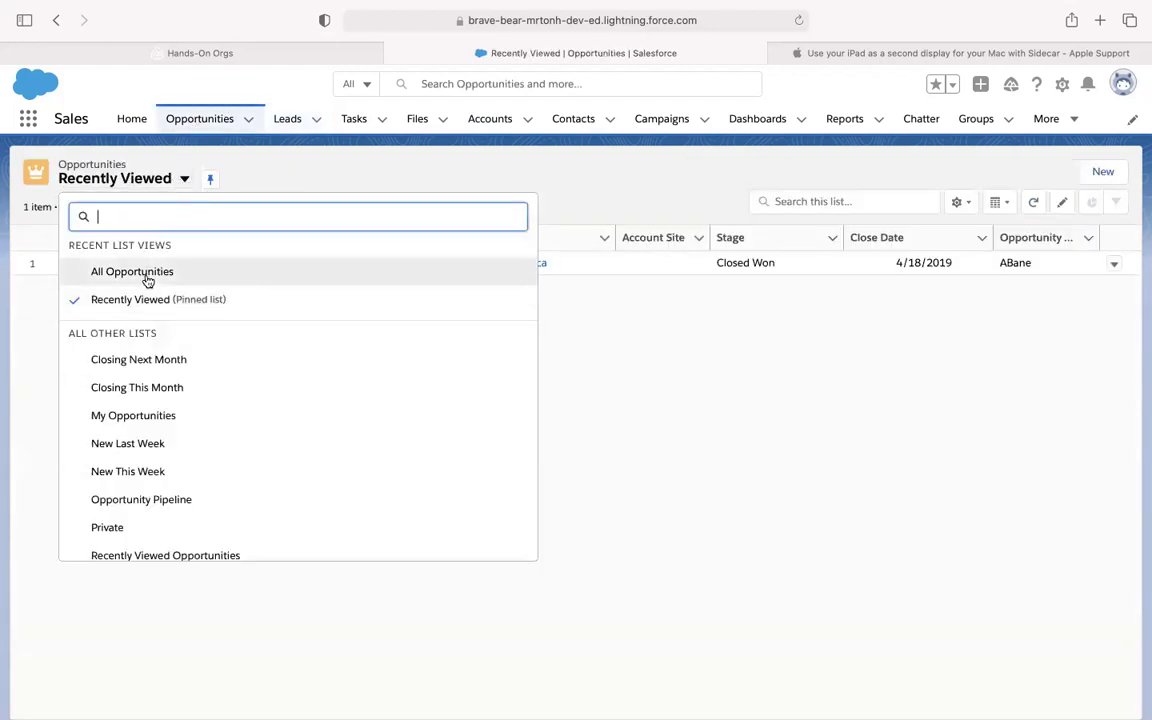
{"action": "left_click", "coordinate": [148, 281]}
{"action": "scroll", "coordinate": [386, 467], "scroll_direction": "down", "scroll_amount": 5}
{"action": "scroll", "coordinate": [386, 467], "scroll_direction": "up", "scroll_amount": 5}
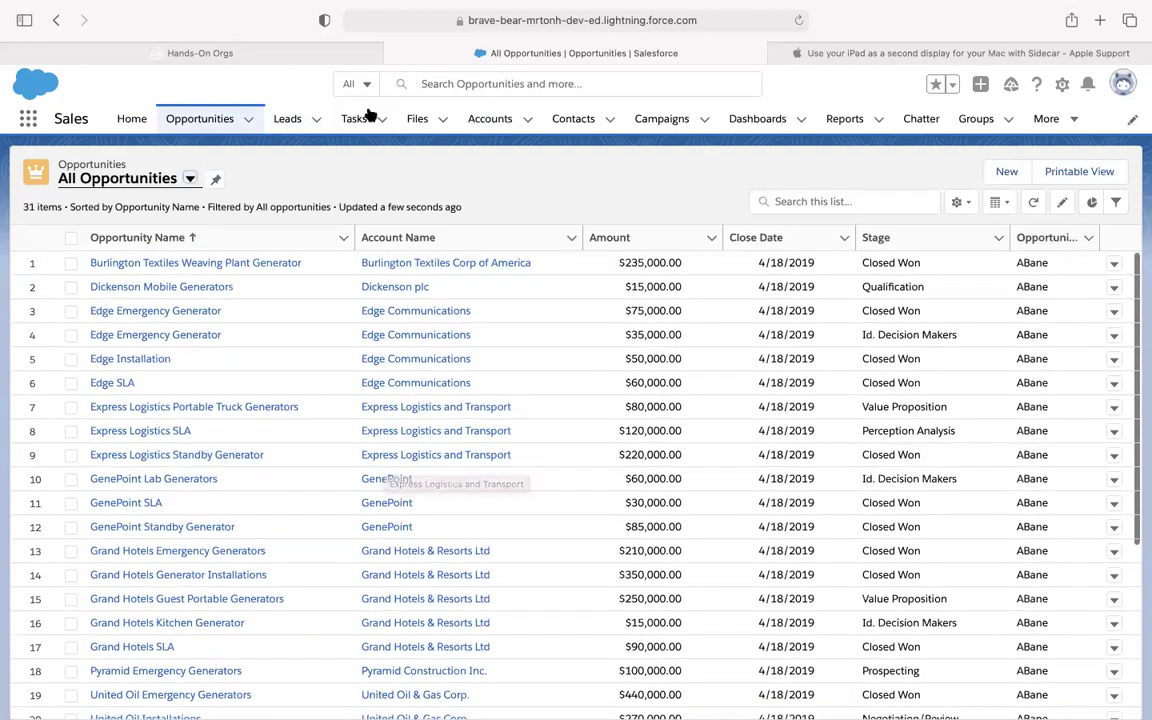
{"action": "left_click", "coordinate": [288, 120]}
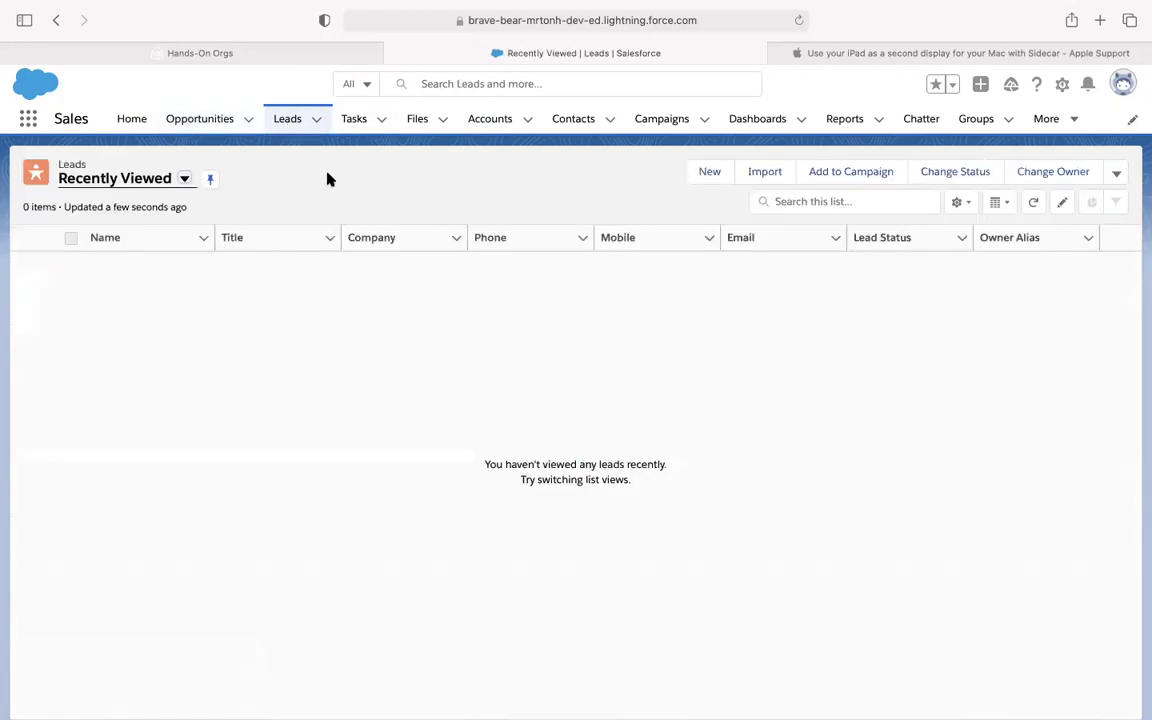
{"action": "left_click", "coordinate": [184, 179]}
{"action": "left_click", "coordinate": [628, 180]}
Start a new lead from the Leads menu after closing a first attempt
{"action": "left_click", "coordinate": [711, 176]}
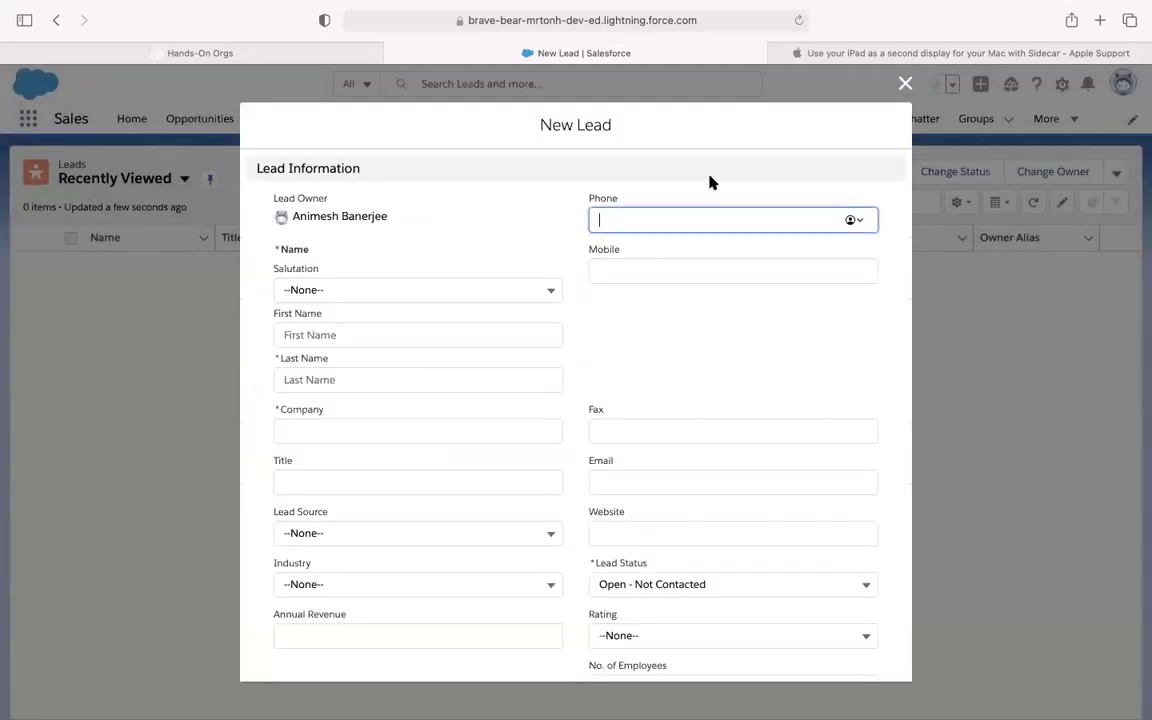
{"action": "left_click", "coordinate": [905, 83]}
{"action": "left_click", "coordinate": [318, 120]}
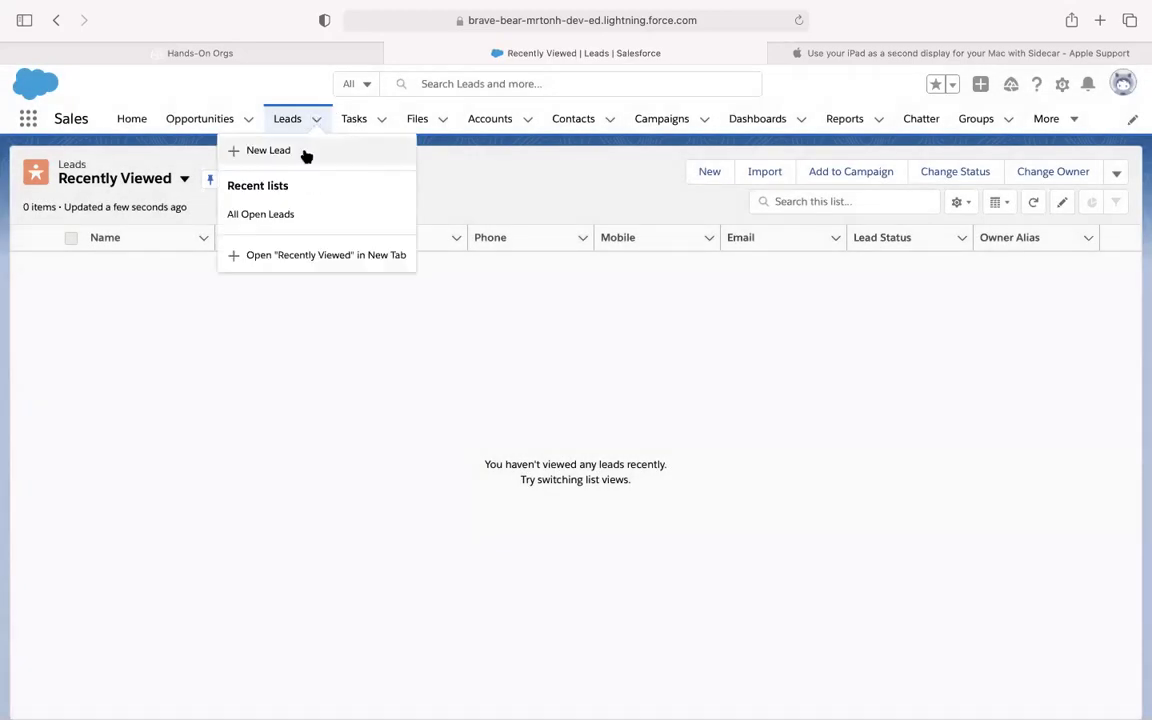
{"action": "left_click", "coordinate": [268, 151]}
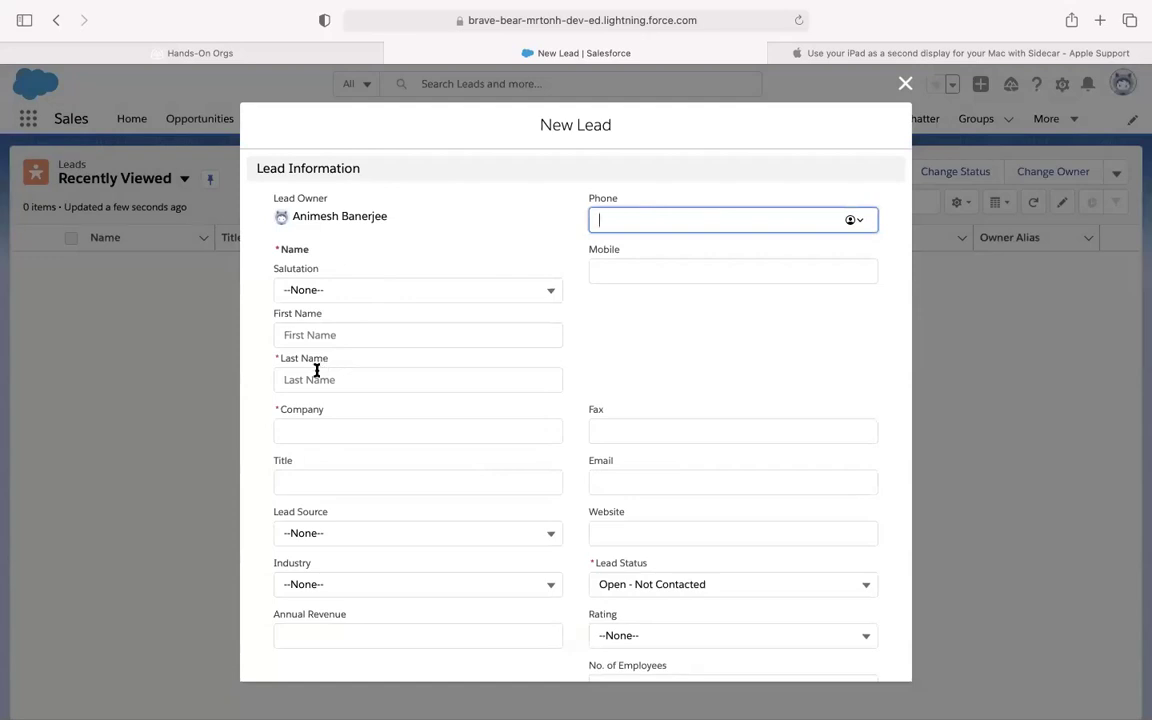
{"action": "scroll", "coordinate": [316, 370], "scroll_direction": "down", "scroll_amount": 5}
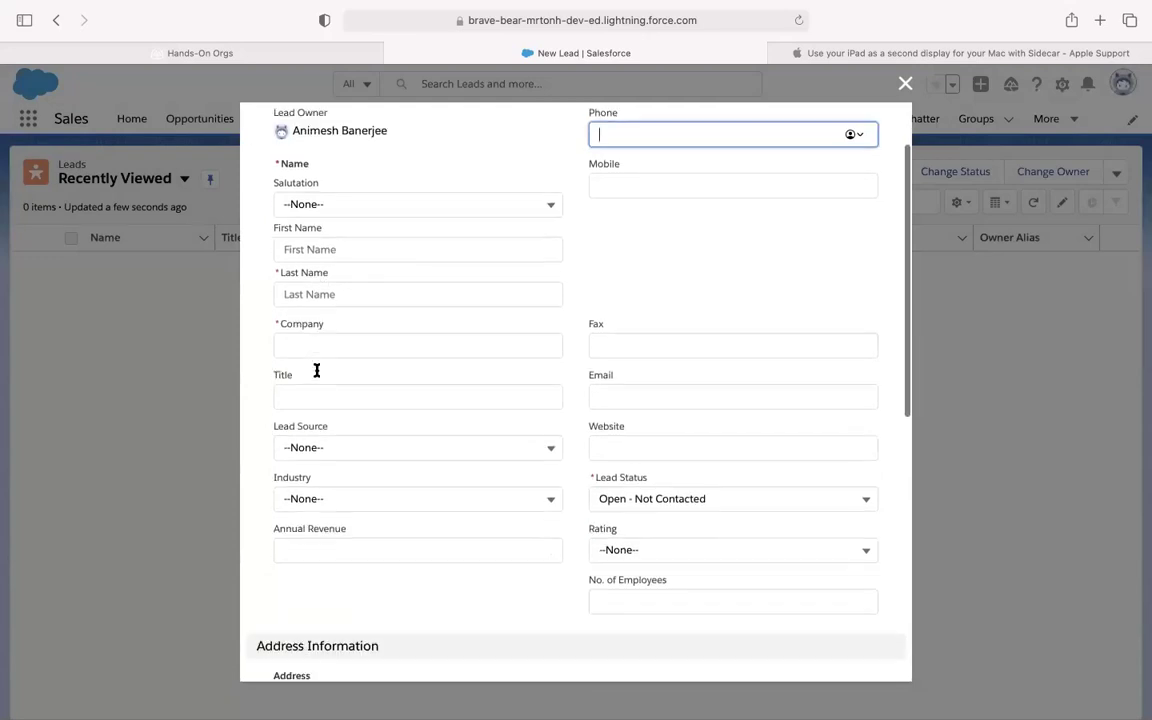
{"action": "scroll", "coordinate": [316, 370], "scroll_direction": "up", "scroll_amount": 5}
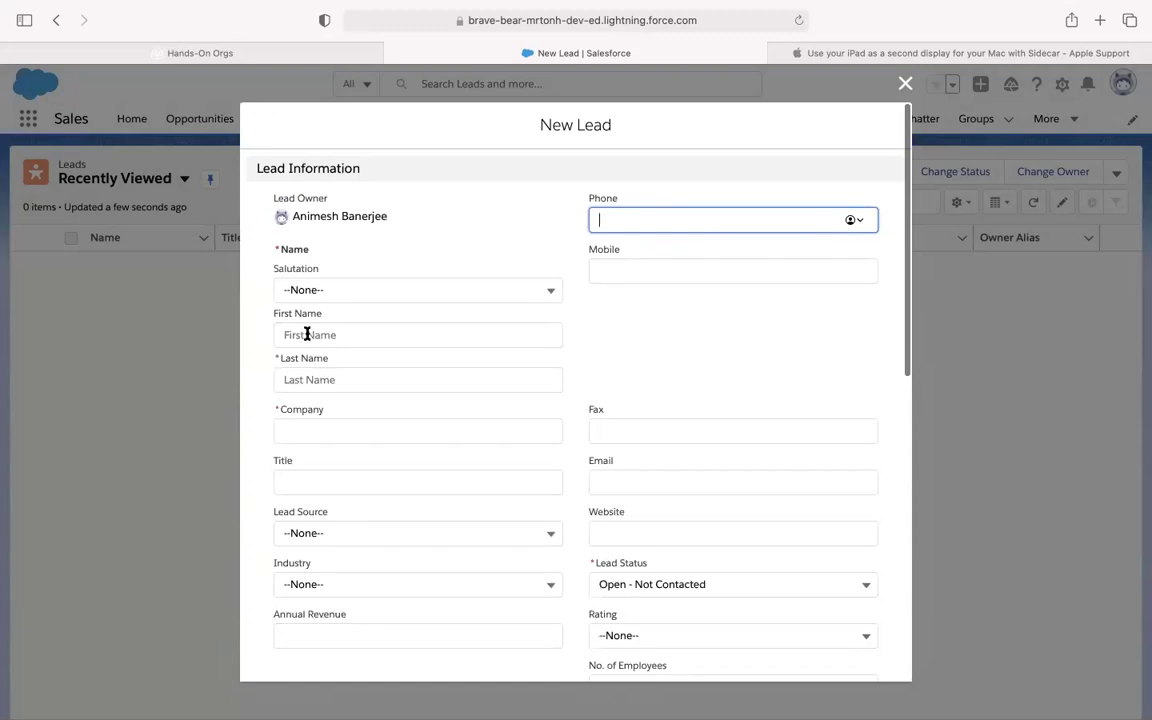
Enter the lead's first and last name and the company BCCI
{"action": "left_click", "coordinate": [289, 335]}
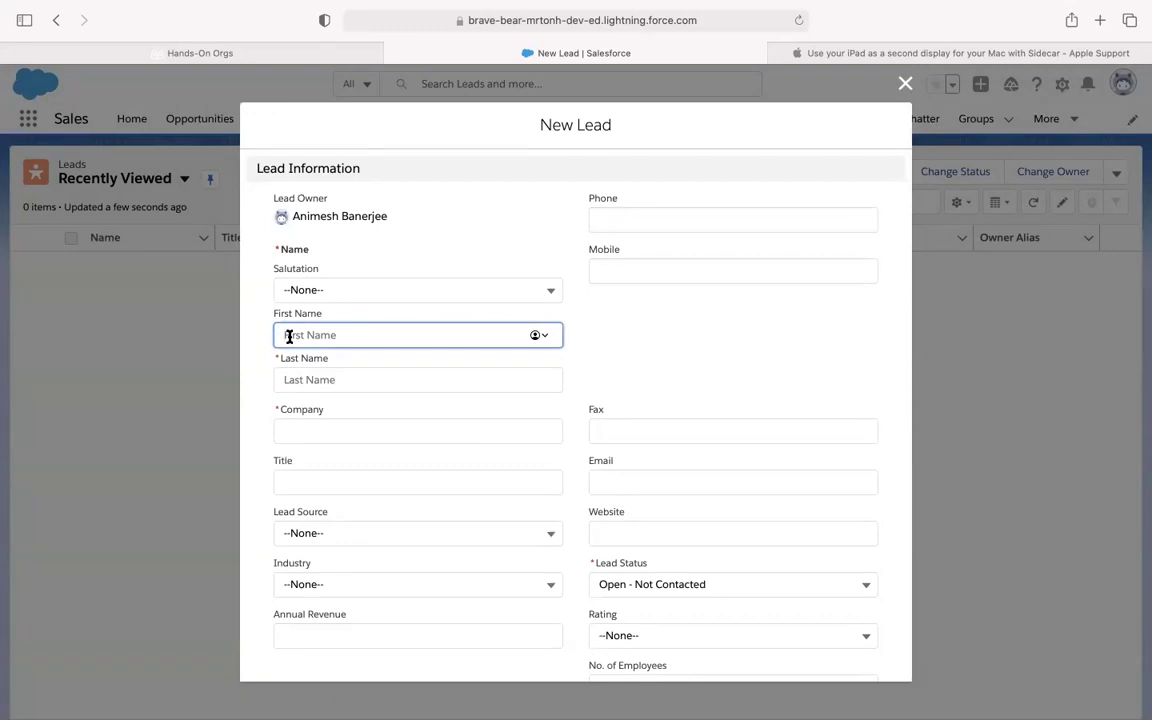
{"action": "type", "text": "Sunil"}
{"action": "left_click", "coordinate": [406, 382]}
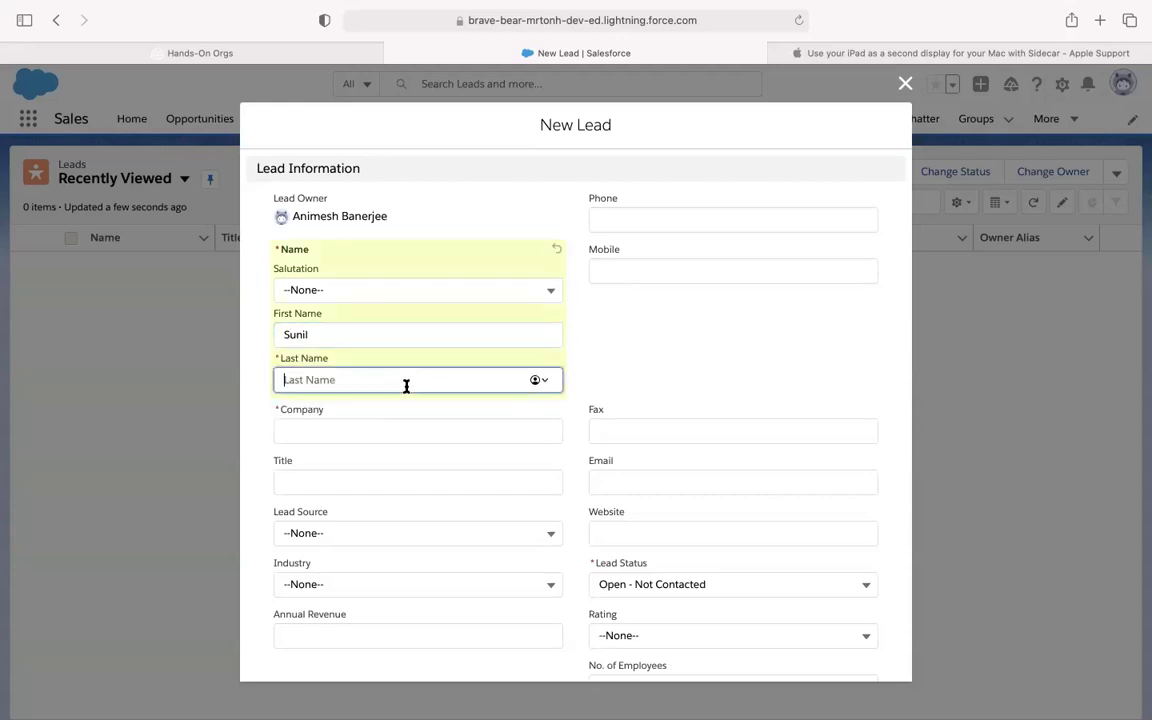
{"action": "type", "text": "Gavaskar"}
{"action": "left_click", "coordinate": [674, 351]}
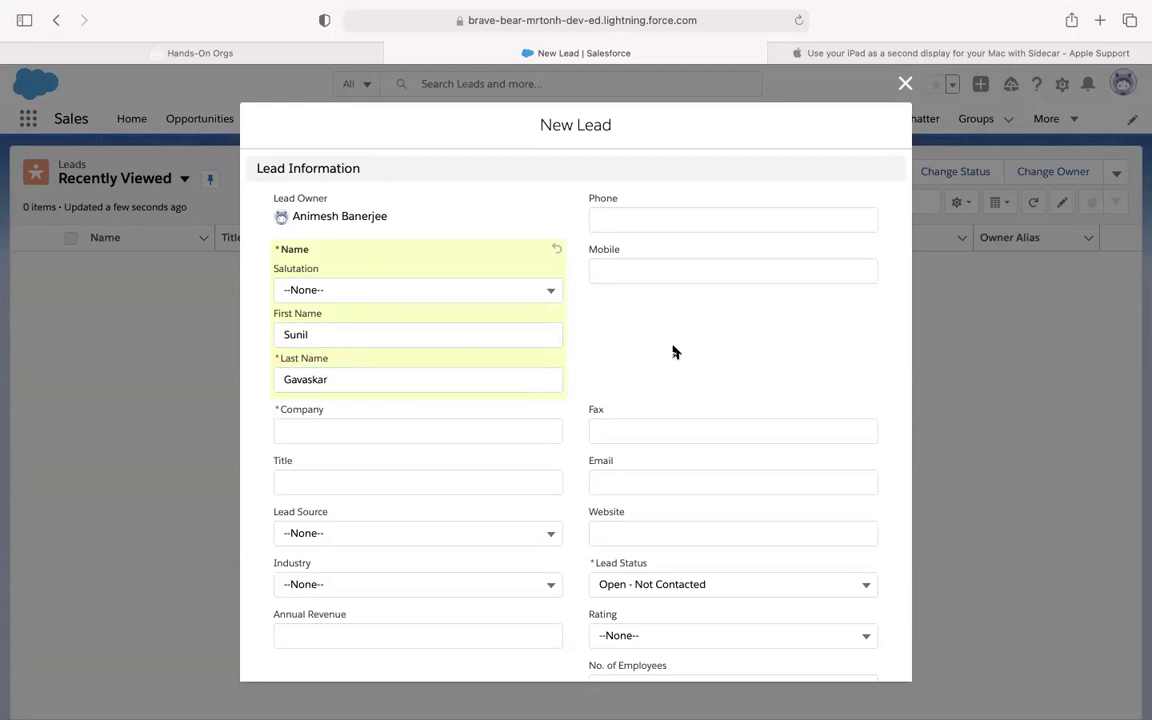
{"action": "scroll", "coordinate": [674, 351], "scroll_direction": "down", "scroll_amount": 2}
{"action": "left_click", "coordinate": [416, 362]}
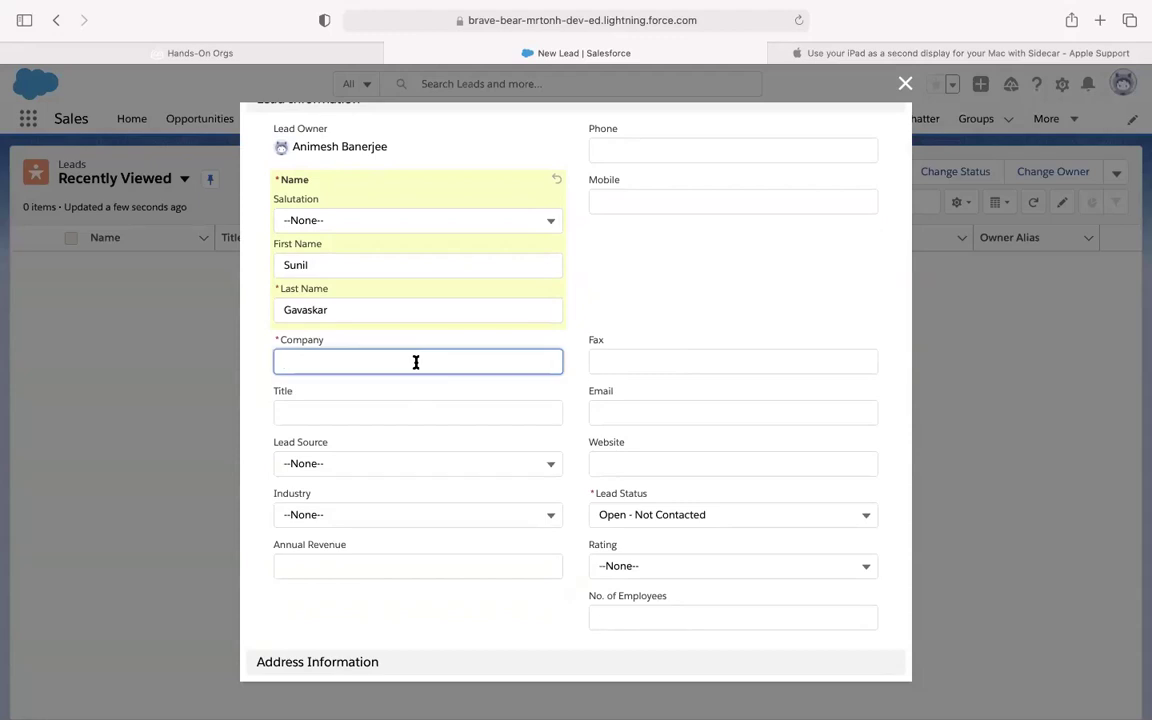
{"action": "type", "text": "BCCI"}
{"action": "left_click", "coordinate": [720, 273]}
Keep Lead Status as Open - Not Contacted and save the new lead
{"action": "scroll", "coordinate": [720, 273], "scroll_direction": "down", "scroll_amount": 2}
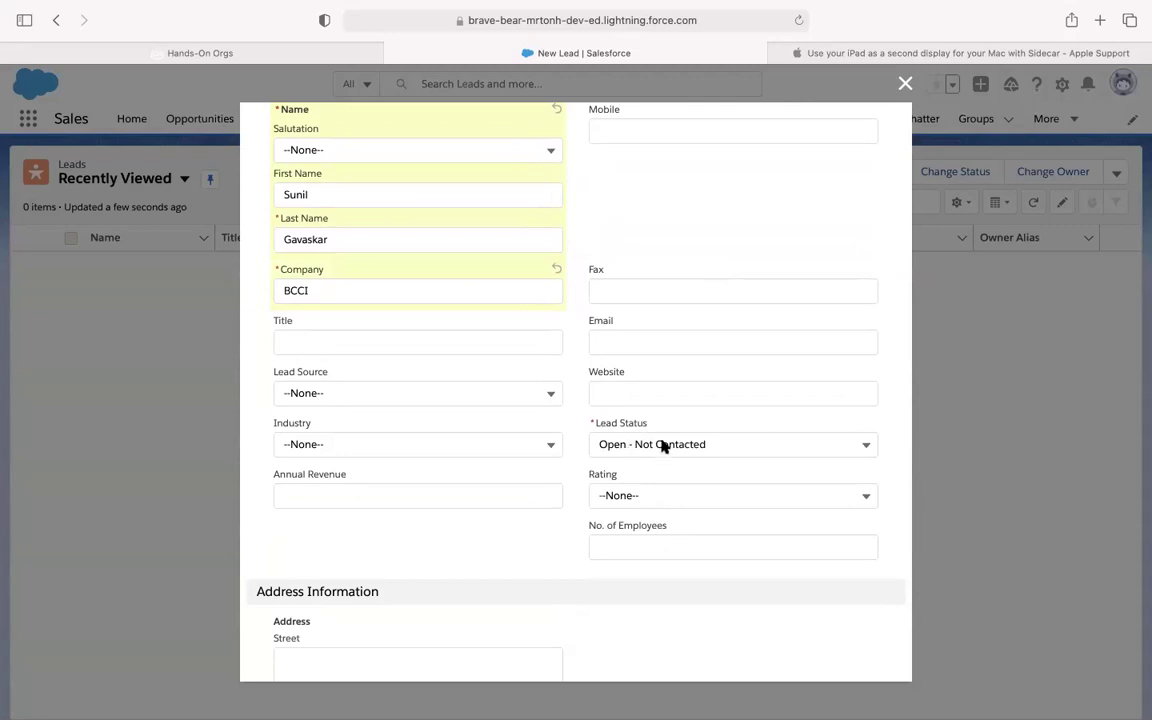
{"action": "scroll", "coordinate": [715, 322], "scroll_direction": "up", "scroll_amount": 2}
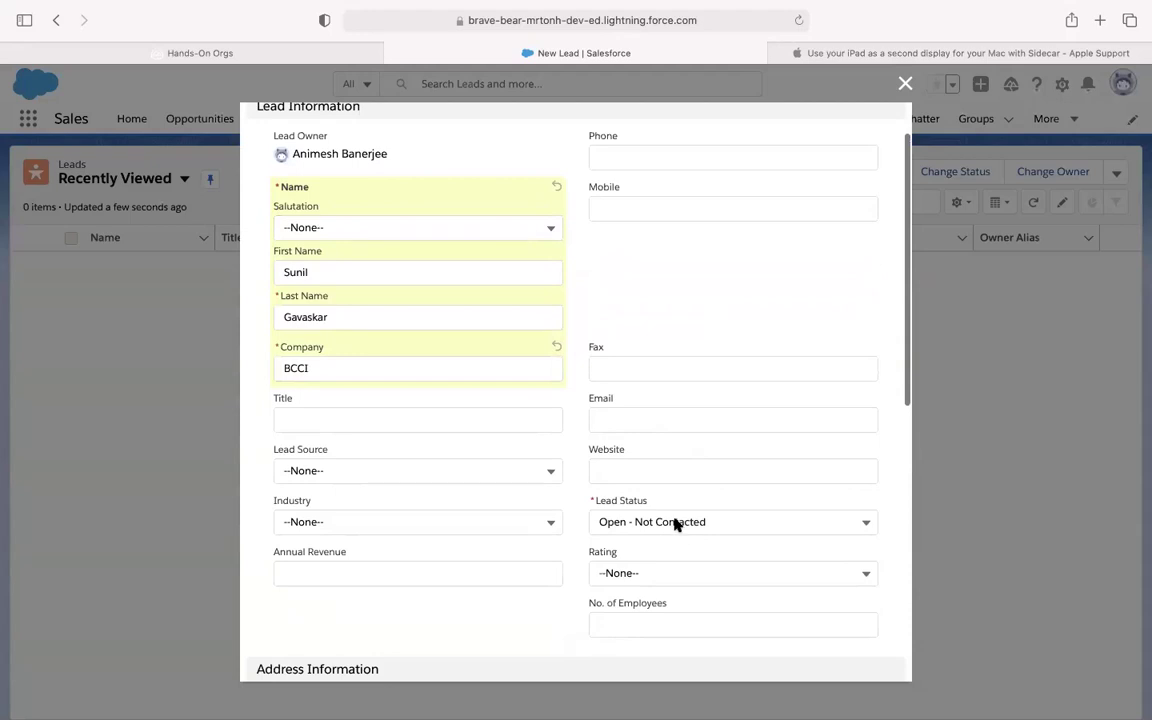
{"action": "left_click", "coordinate": [674, 522]}
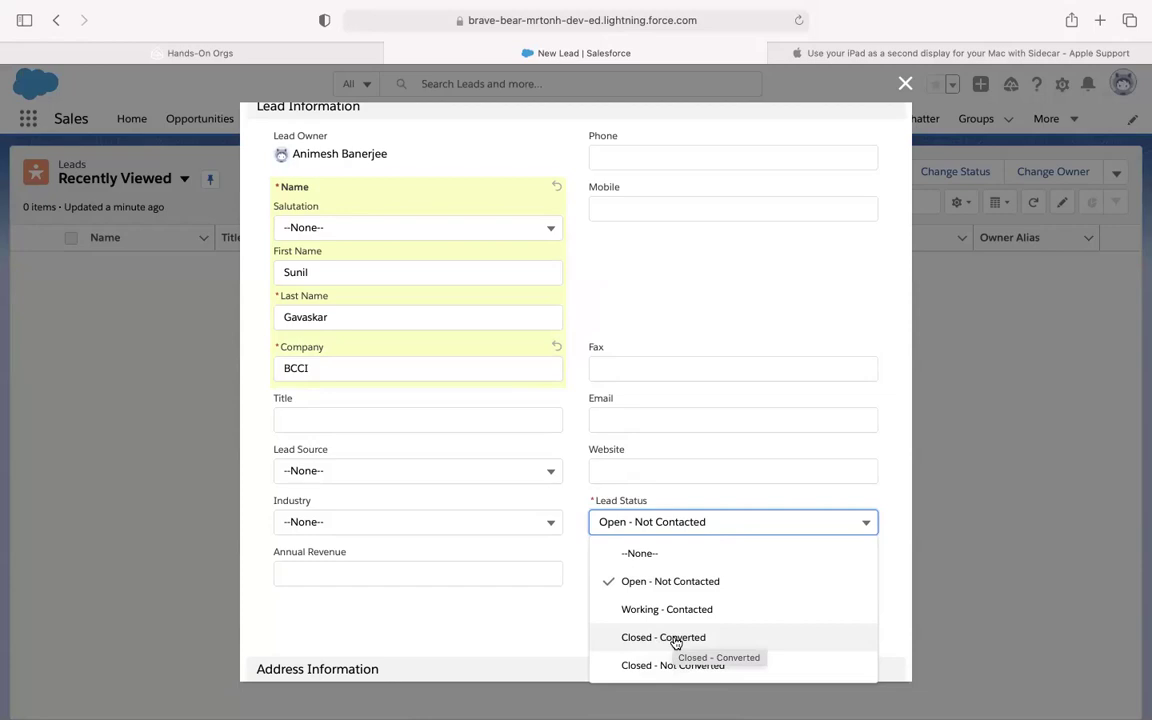
{"action": "left_click", "coordinate": [658, 582]}
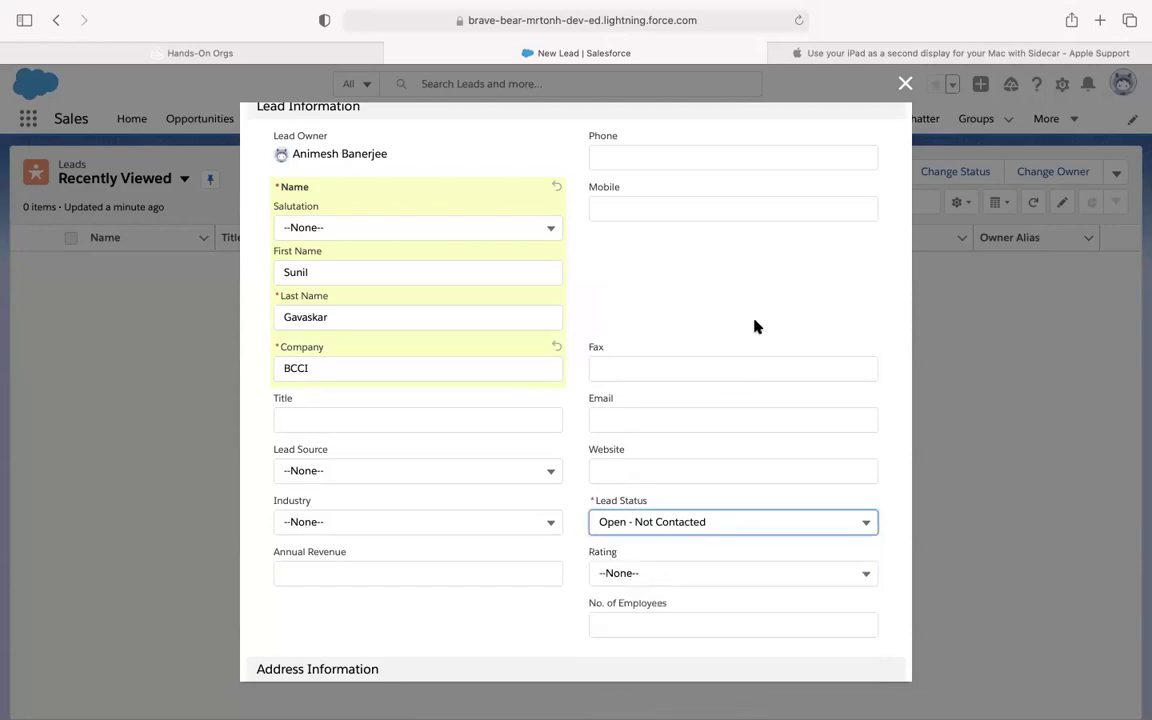
{"action": "scroll", "coordinate": [756, 327], "scroll_direction": "down", "scroll_amount": 5}
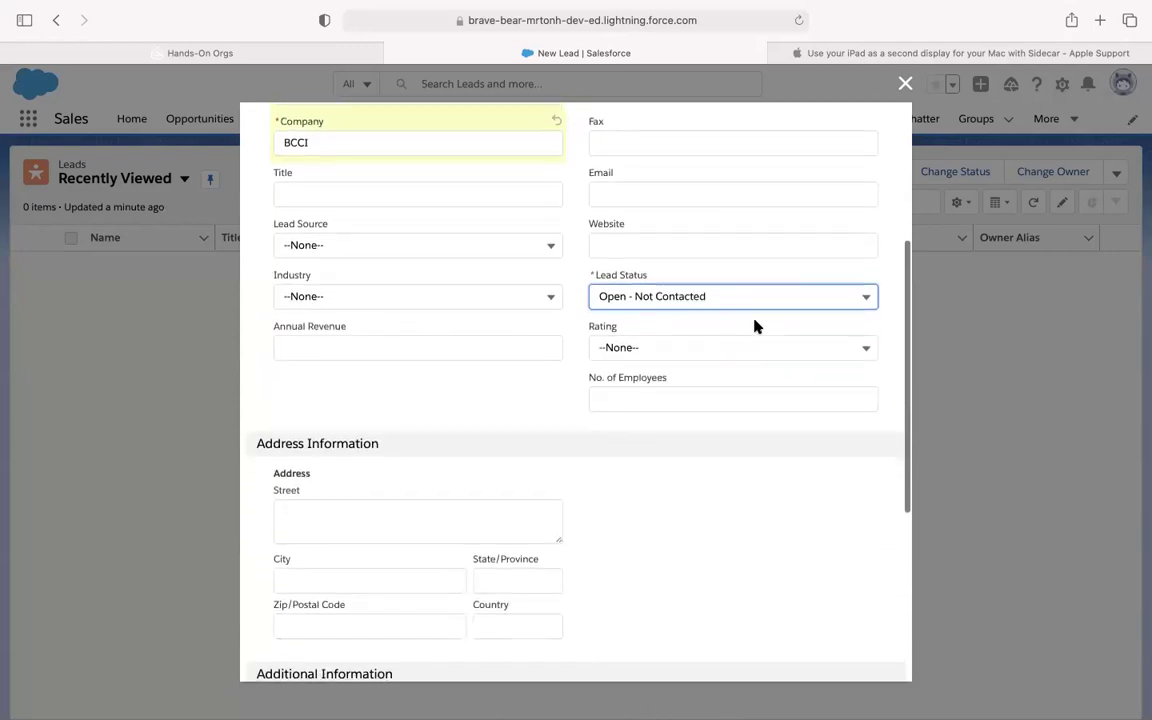
{"action": "scroll", "coordinate": [756, 327], "scroll_direction": "down", "scroll_amount": 3}
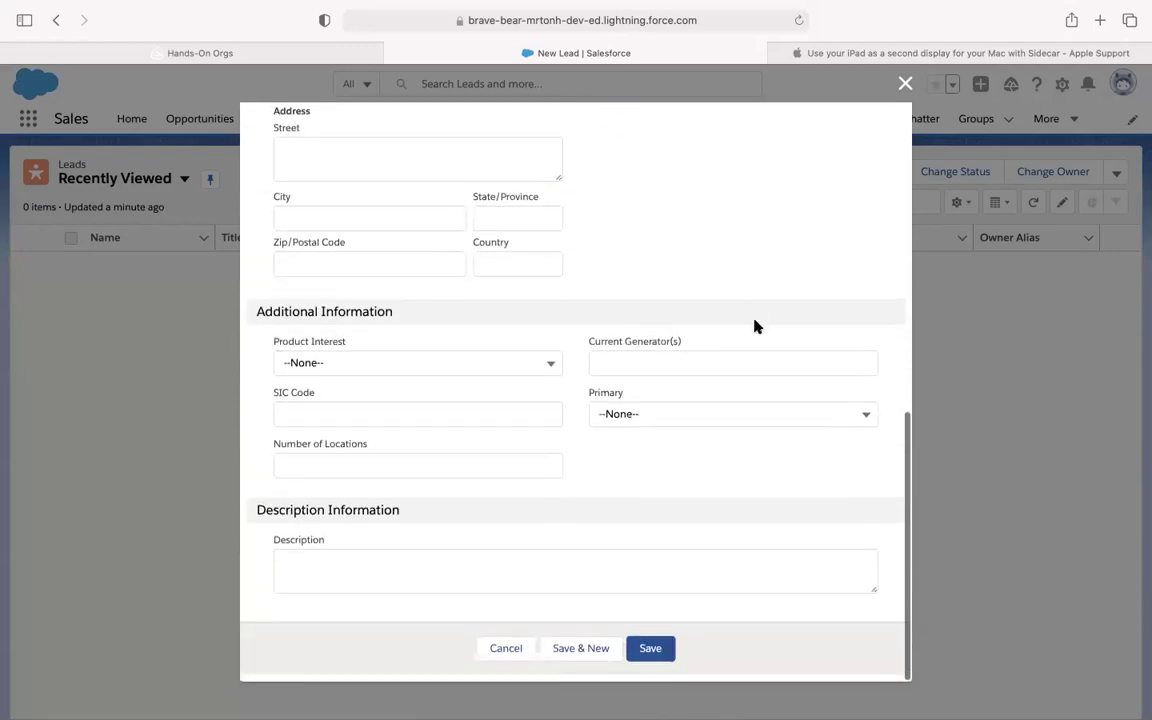
{"action": "left_click", "coordinate": [652, 655]}
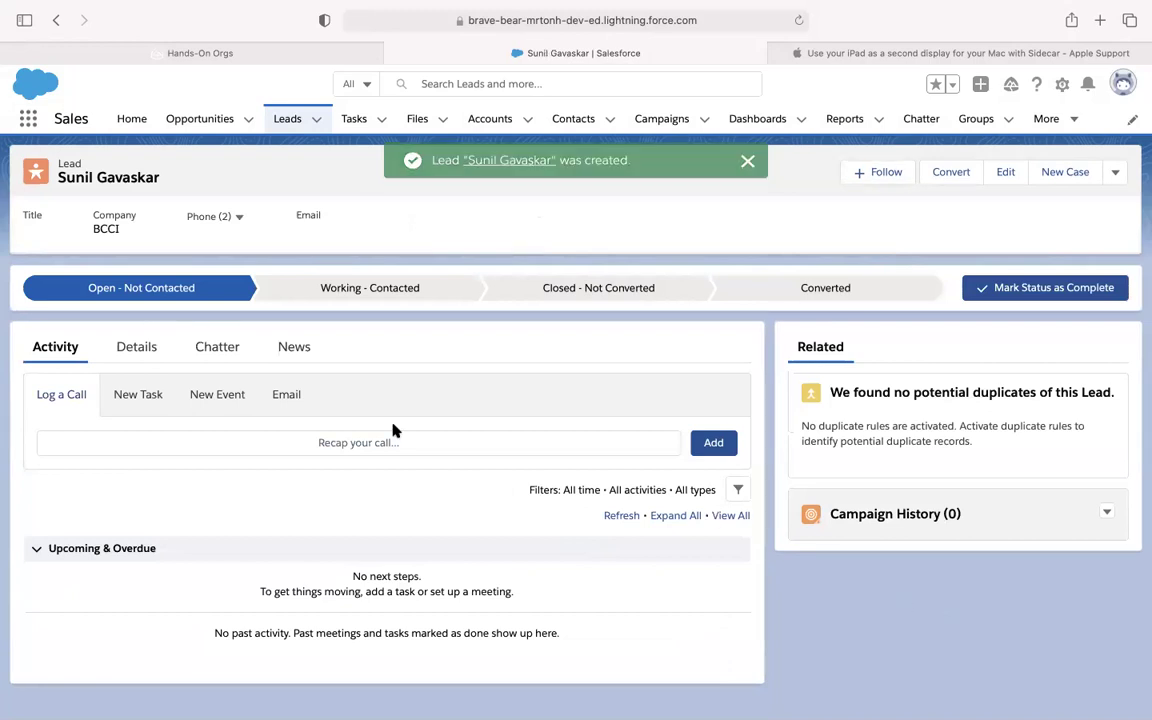
Add the lead's phone number and save the record
{"action": "left_click", "coordinate": [1006, 180]}
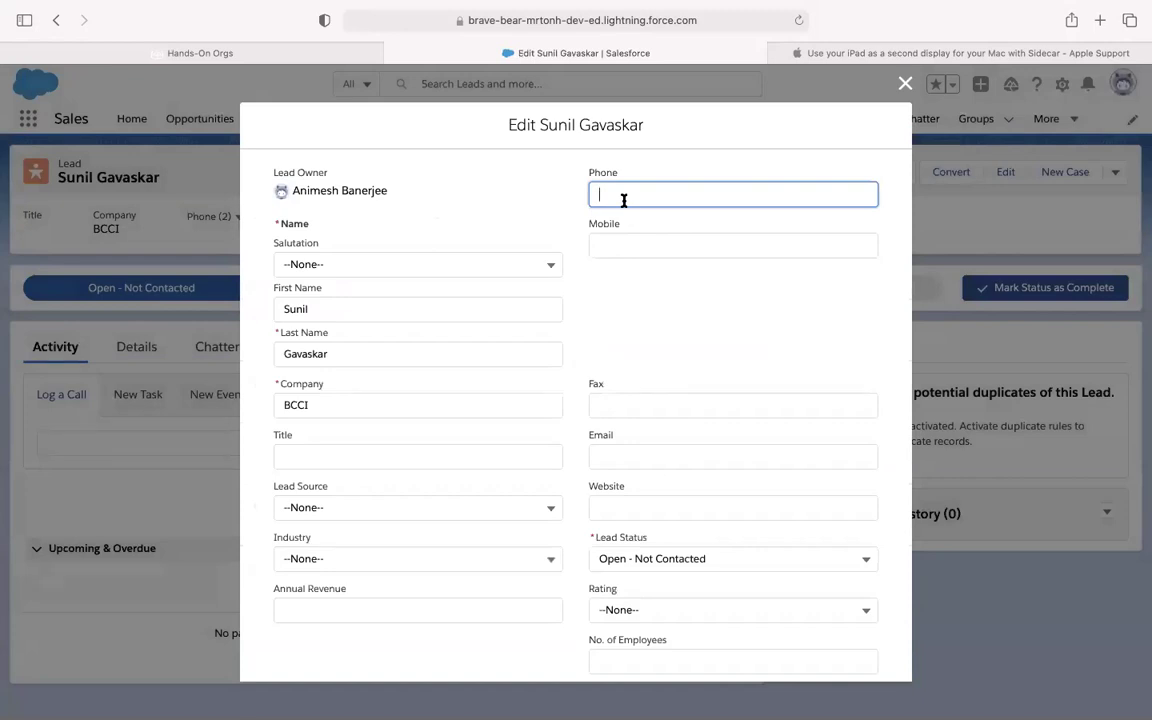
{"action": "type", "text": "1231231421421"}
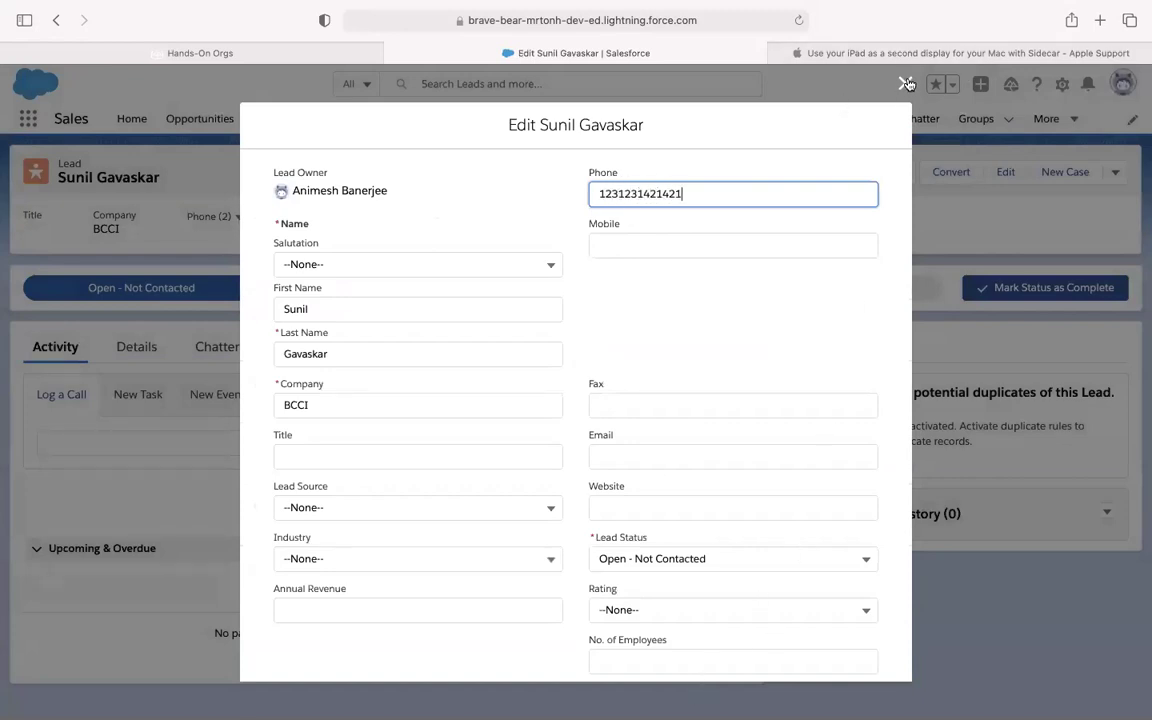
{"action": "scroll", "coordinate": [766, 345], "scroll_direction": "down", "scroll_amount": 10}
{"action": "left_click", "coordinate": [645, 655]}
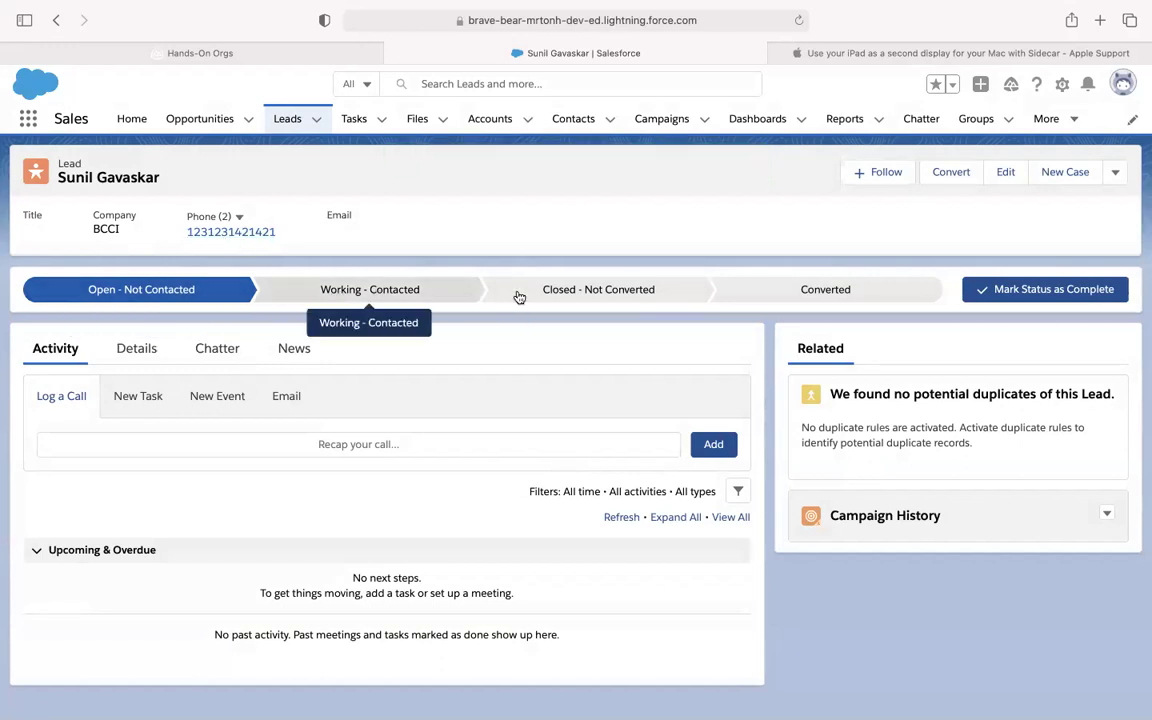
Change the BCCI lead's status to Working - Contacted and save
{"action": "left_click", "coordinate": [1002, 176]}
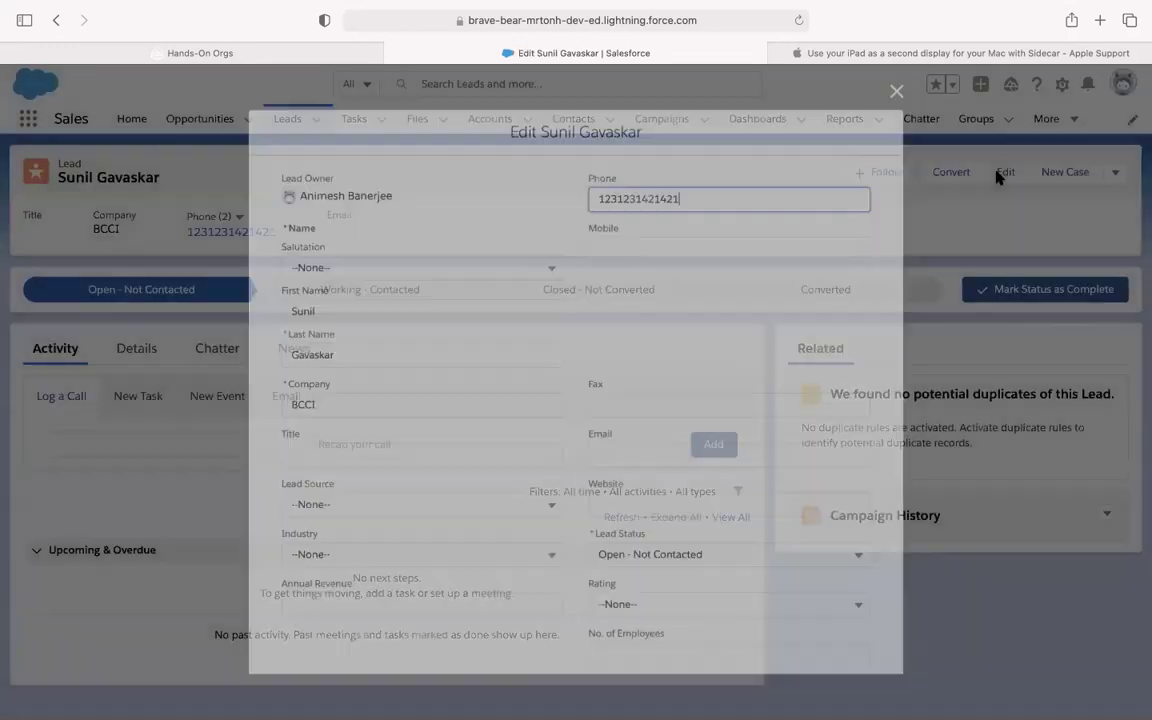
{"action": "left_click", "coordinate": [663, 558]}
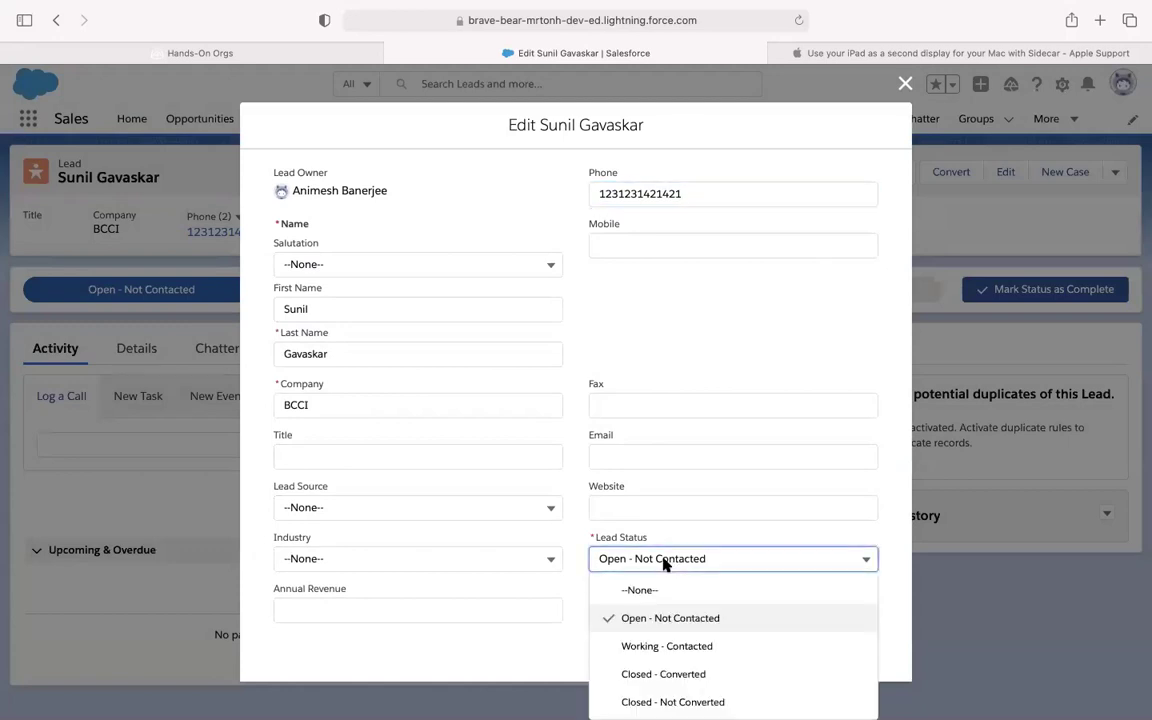
{"action": "left_click", "coordinate": [665, 650]}
{"action": "scroll", "coordinate": [805, 550], "scroll_direction": "down", "scroll_amount": 10}
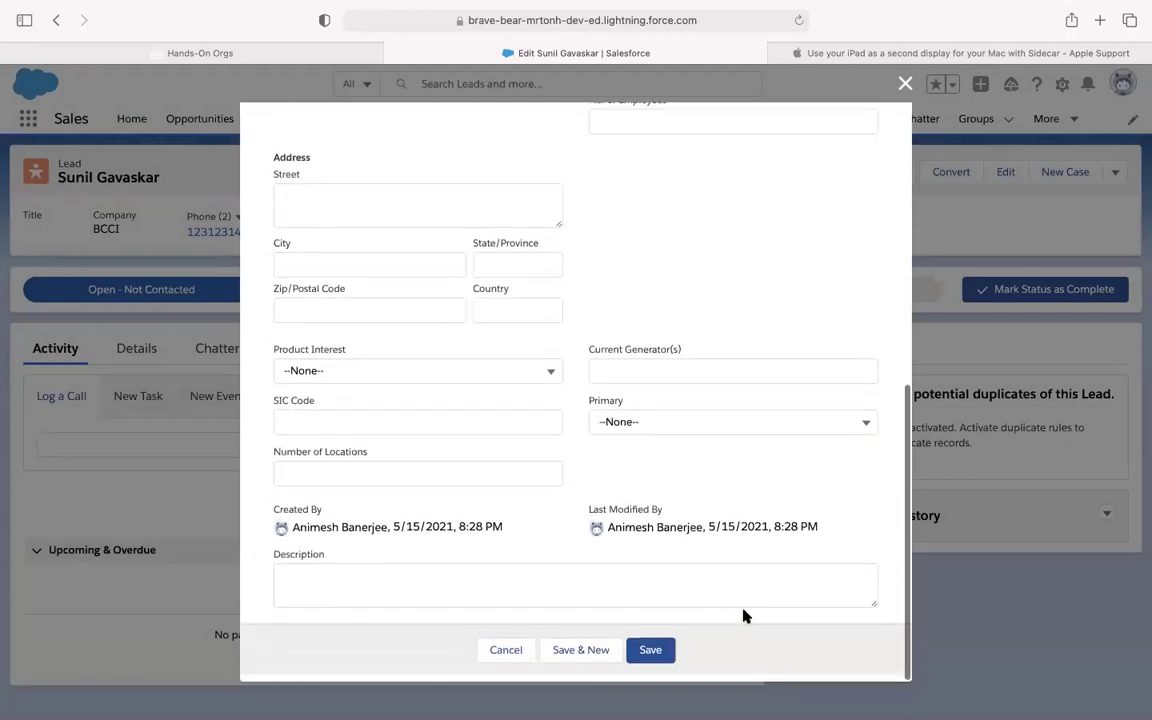
{"action": "left_click", "coordinate": [659, 655]}
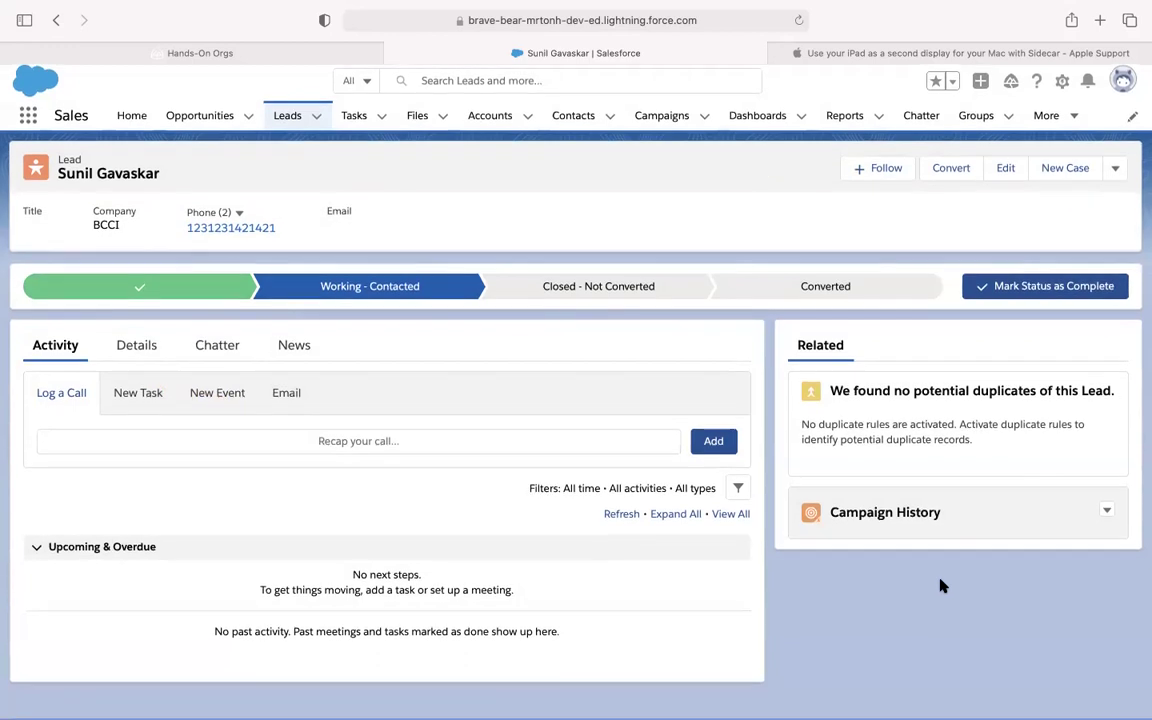
Log a call on the BCCI lead with the comment 'I called today'
{"action": "left_click", "coordinate": [64, 443]}
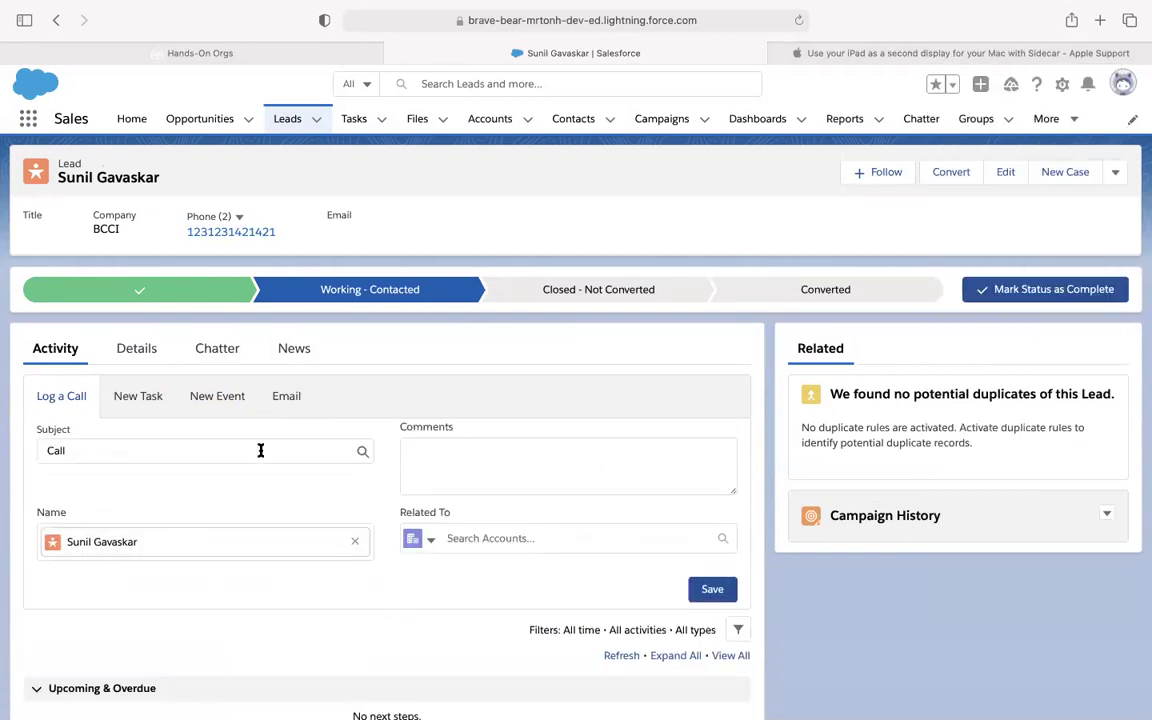
{"action": "left_click", "coordinate": [505, 461]}
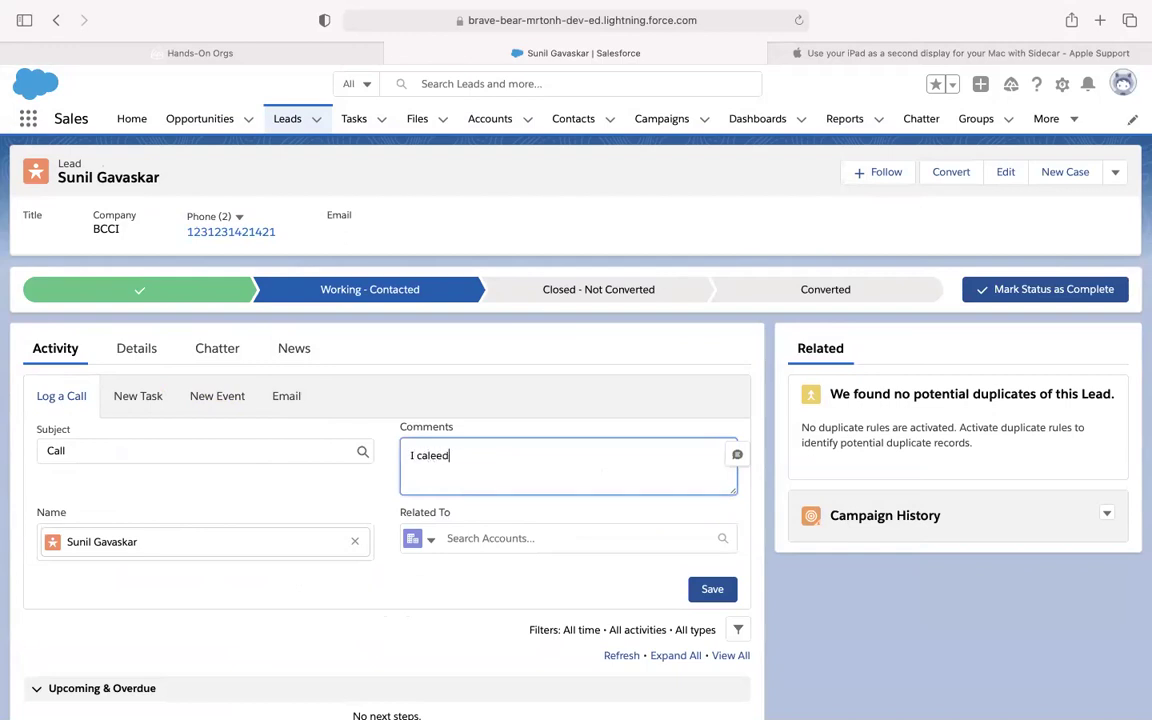
{"action": "type", "text": "I called today. he is interested"}
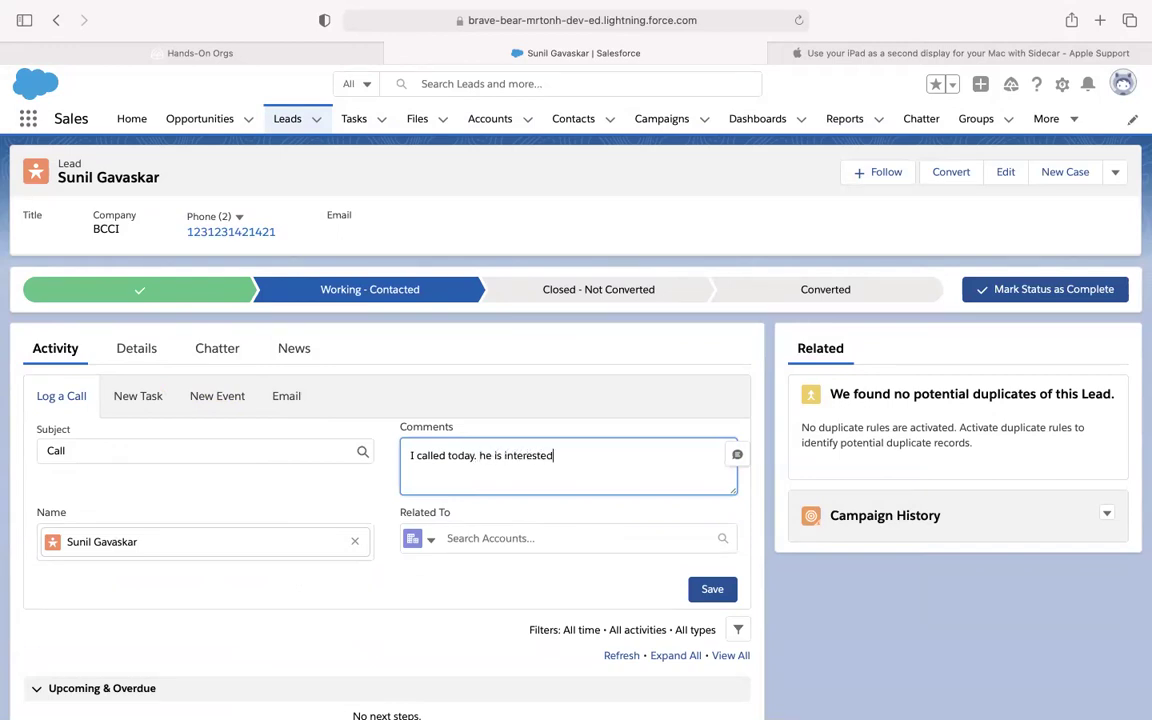
{"action": "left_click", "coordinate": [712, 589]}
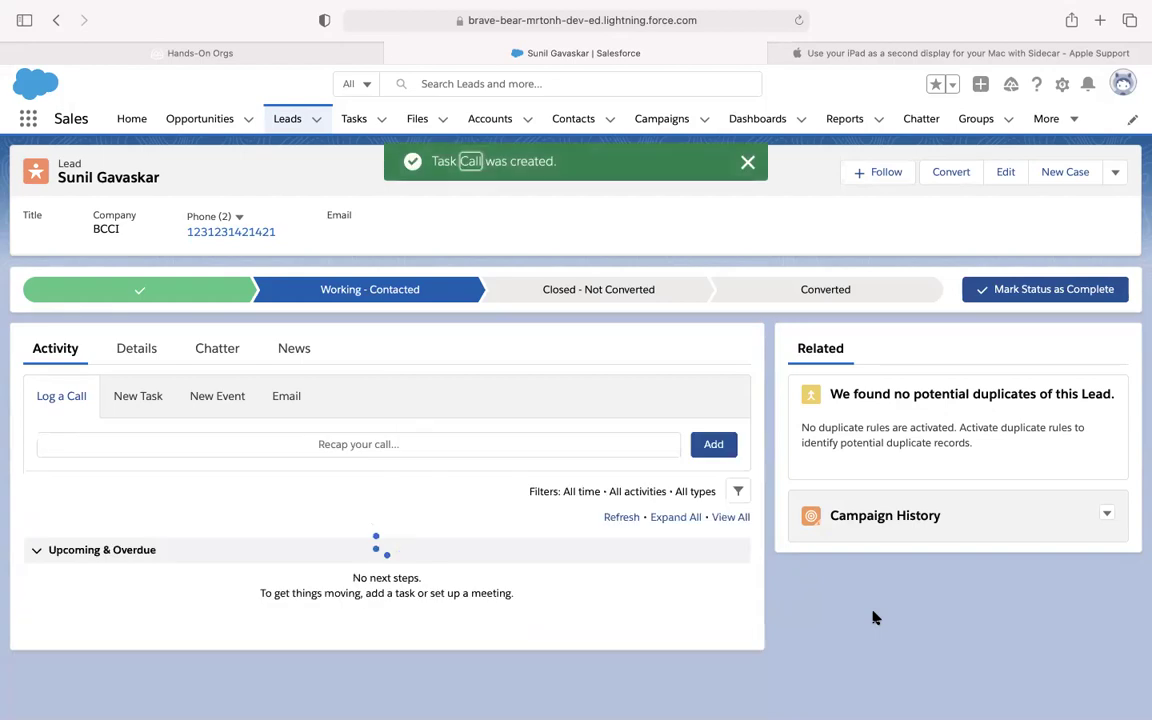
{"action": "scroll", "coordinate": [100, 565], "scroll_direction": "down", "scroll_amount": 1}
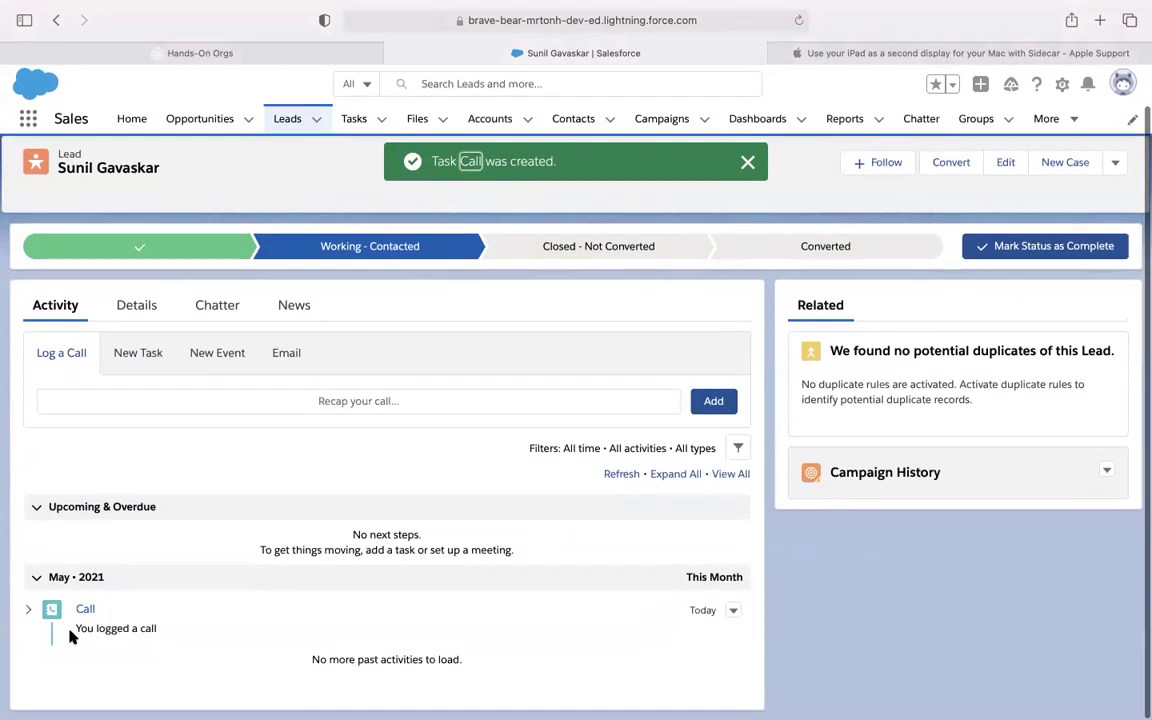
Create an Email task for the lead due May 18, 2021
{"action": "left_click", "coordinate": [140, 355]}
{"action": "left_click", "coordinate": [142, 405]}
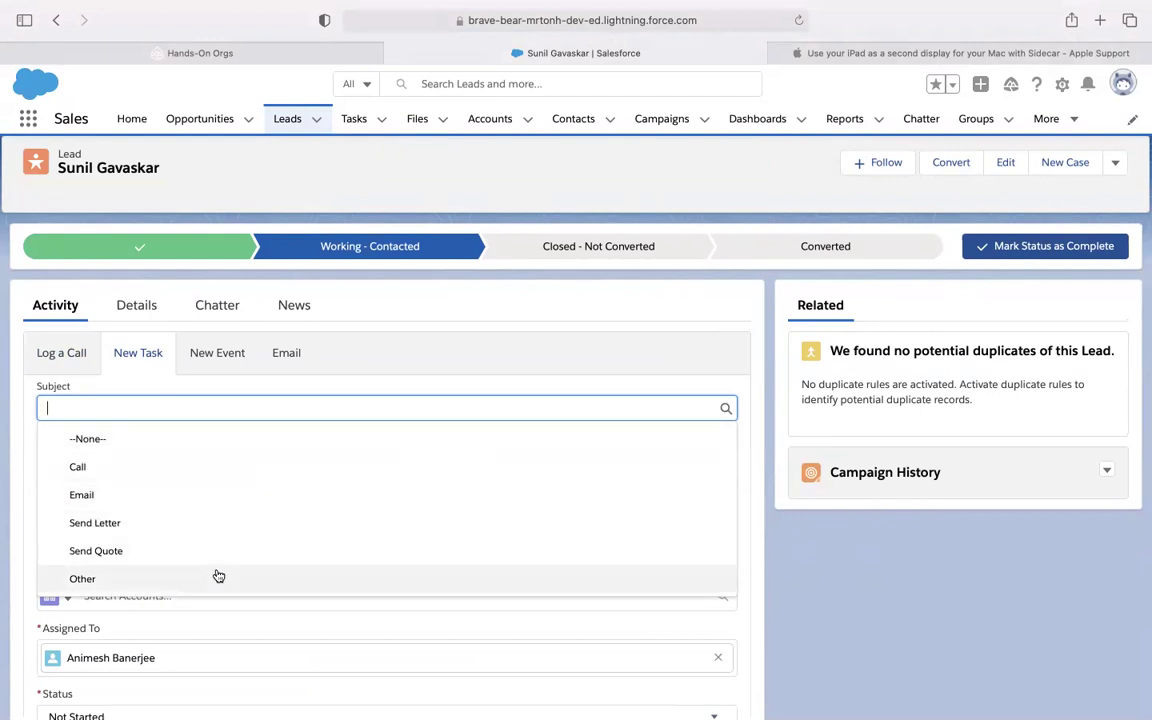
{"action": "left_click", "coordinate": [126, 496]}
{"action": "left_click", "coordinate": [102, 470]}
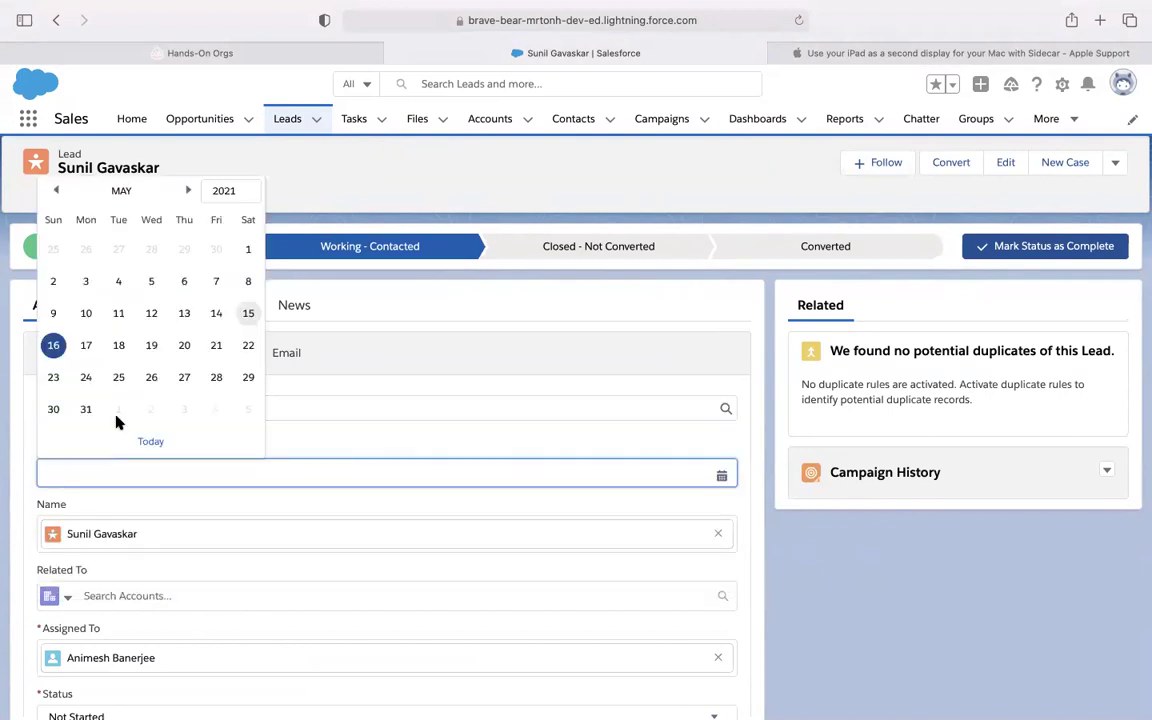
{"action": "left_click", "coordinate": [118, 345]}
{"action": "scroll", "coordinate": [250, 490], "scroll_direction": "down", "scroll_amount": 2}
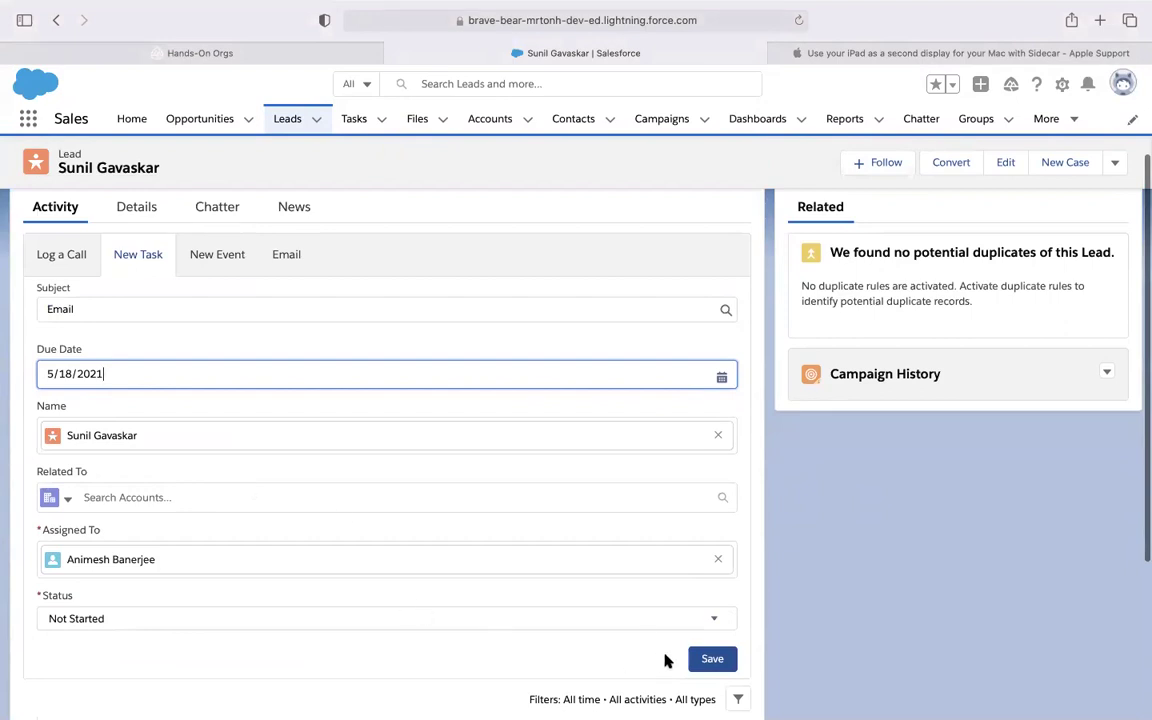
{"action": "left_click", "coordinate": [712, 659]}
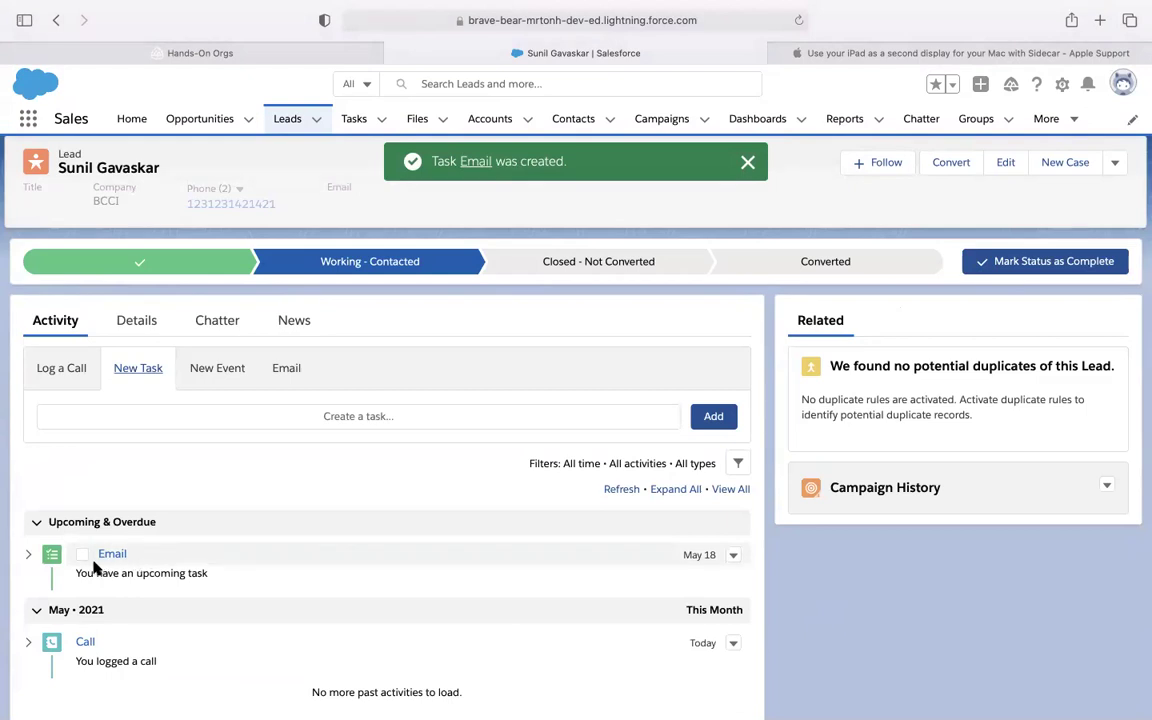
Create a Meeting event for the BCCI lead and check it among upcoming activities
{"action": "left_click", "coordinate": [222, 371]}
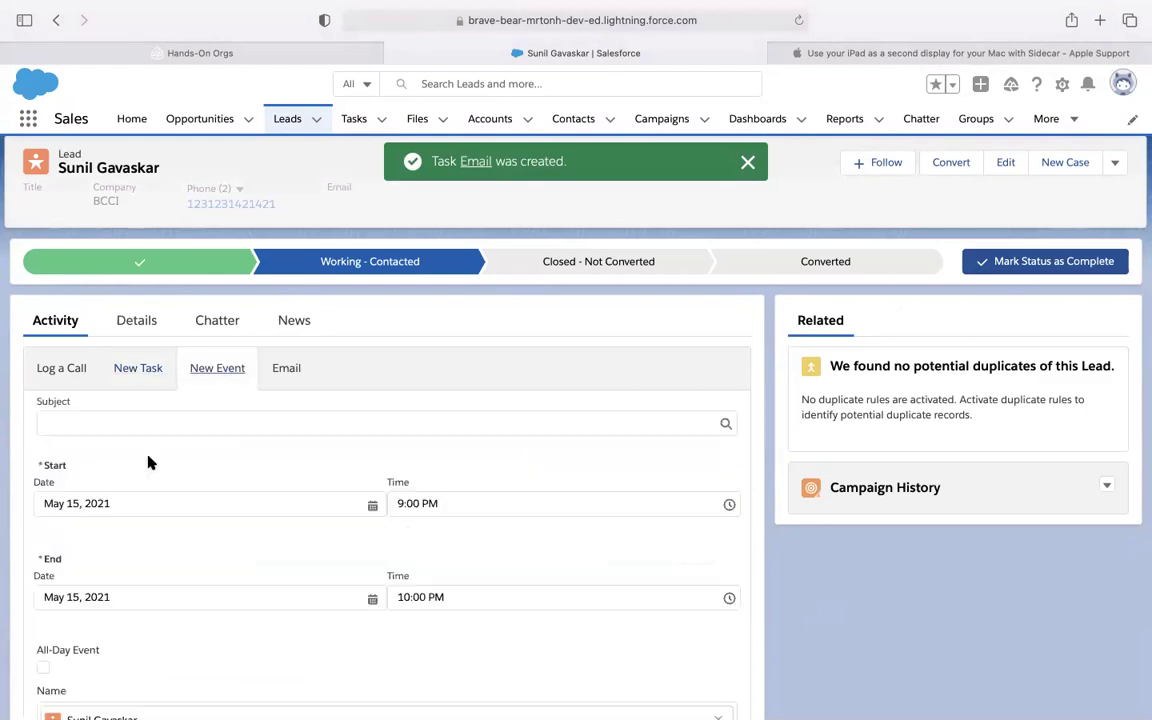
{"action": "left_click", "coordinate": [115, 426]}
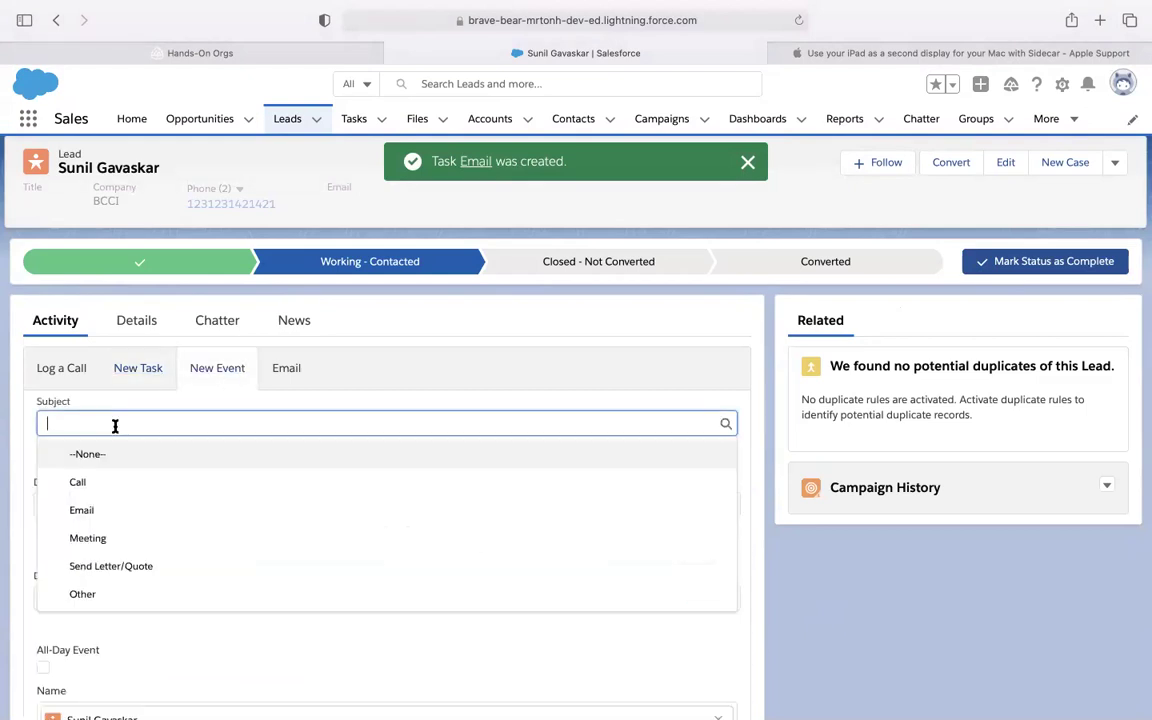
{"action": "left_click", "coordinate": [95, 537]}
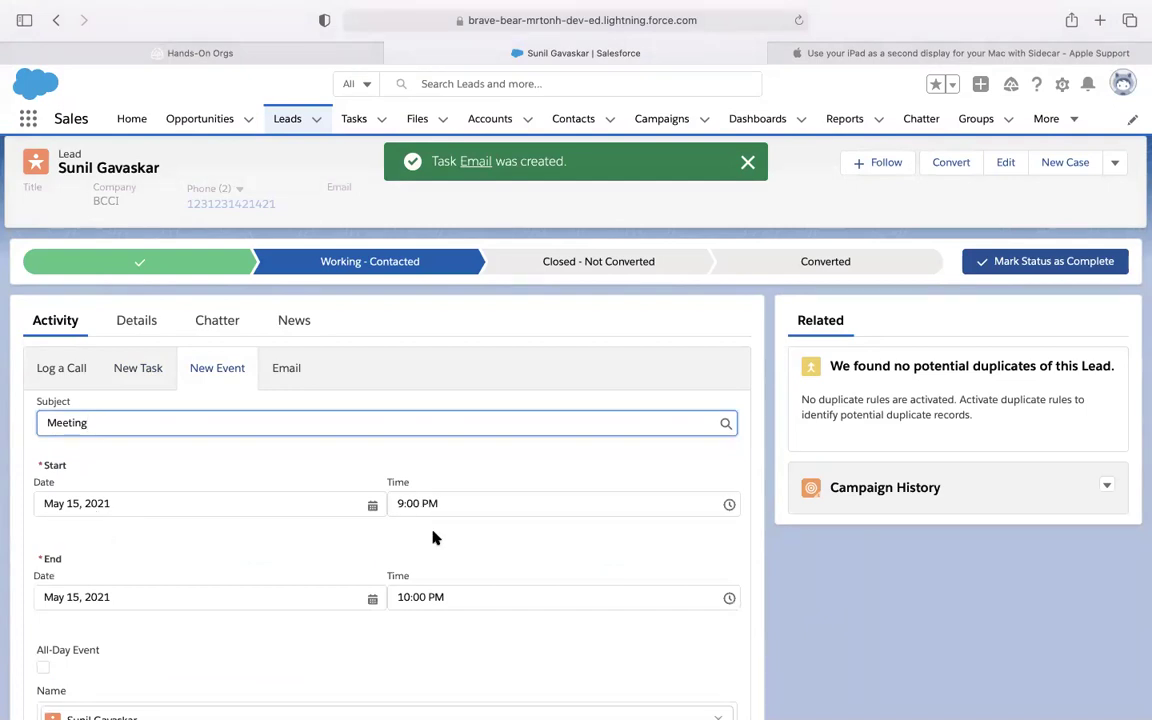
{"action": "scroll", "coordinate": [442, 589], "scroll_direction": "down", "scroll_amount": 10}
{"action": "left_click", "coordinate": [712, 392]}
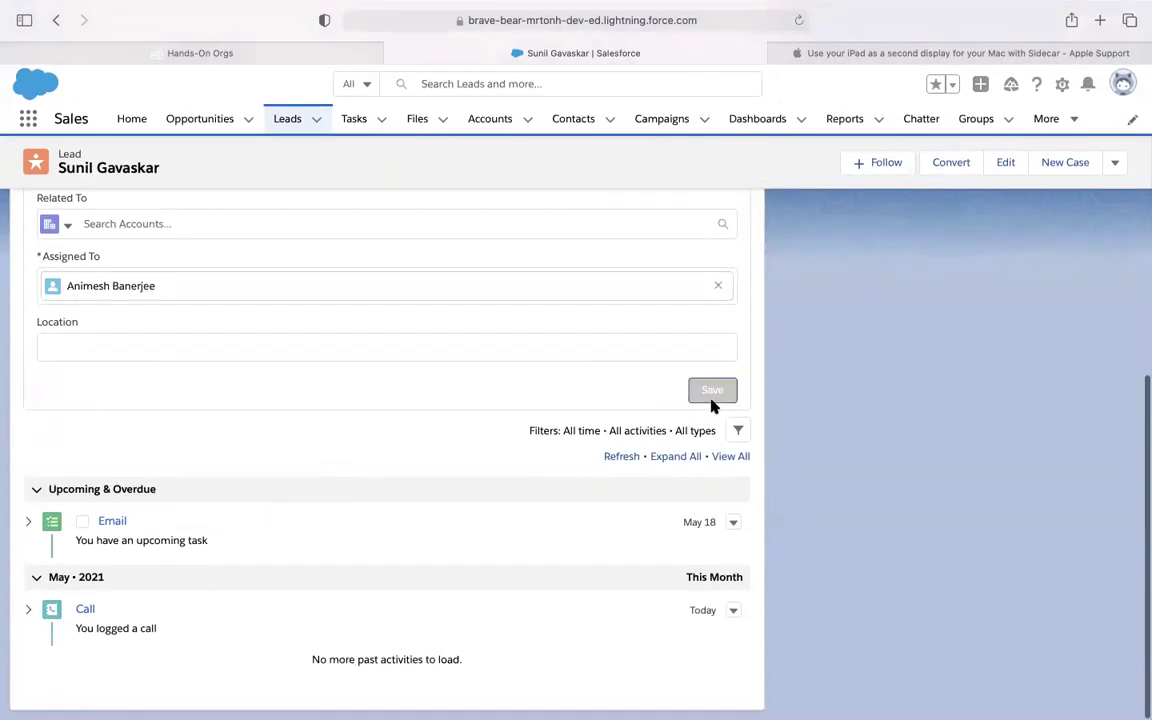
{"action": "scroll", "coordinate": [855, 582], "scroll_direction": "down", "scroll_amount": 1}
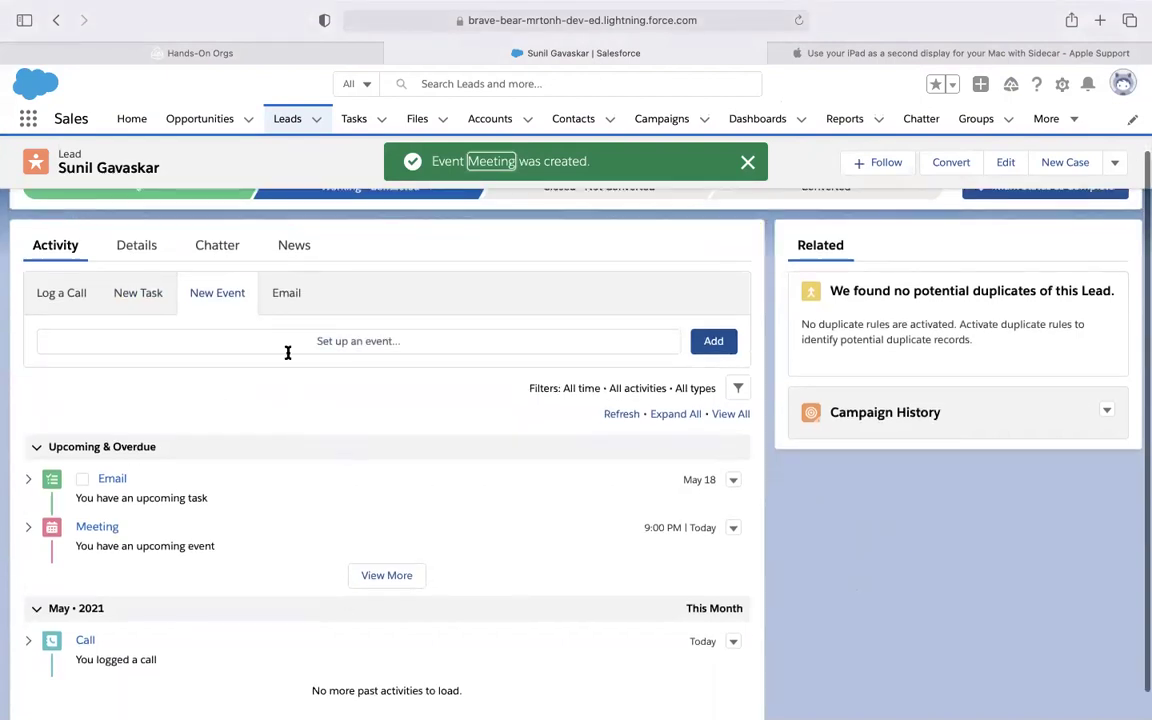
{"action": "scroll", "coordinate": [287, 352], "scroll_direction": "up", "scroll_amount": 1}
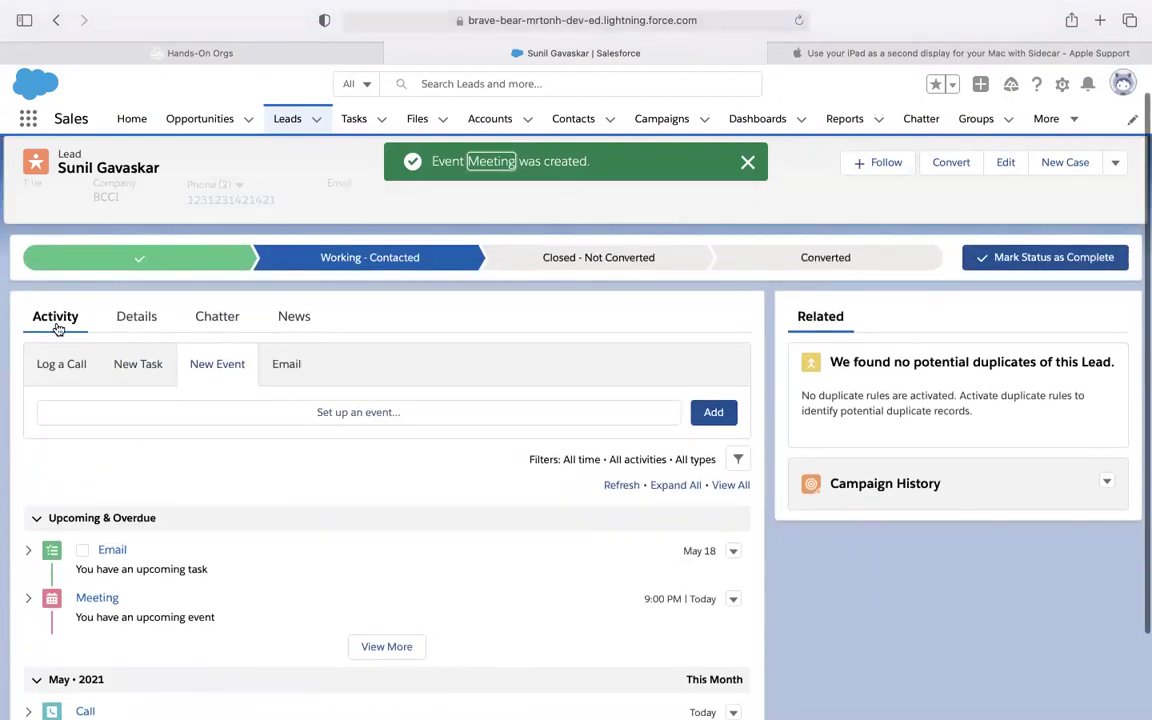
{"action": "scroll", "coordinate": [516, 376], "scroll_direction": "down", "scroll_amount": 1}
{"action": "scroll", "coordinate": [516, 376], "scroll_direction": "up", "scroll_amount": 1}
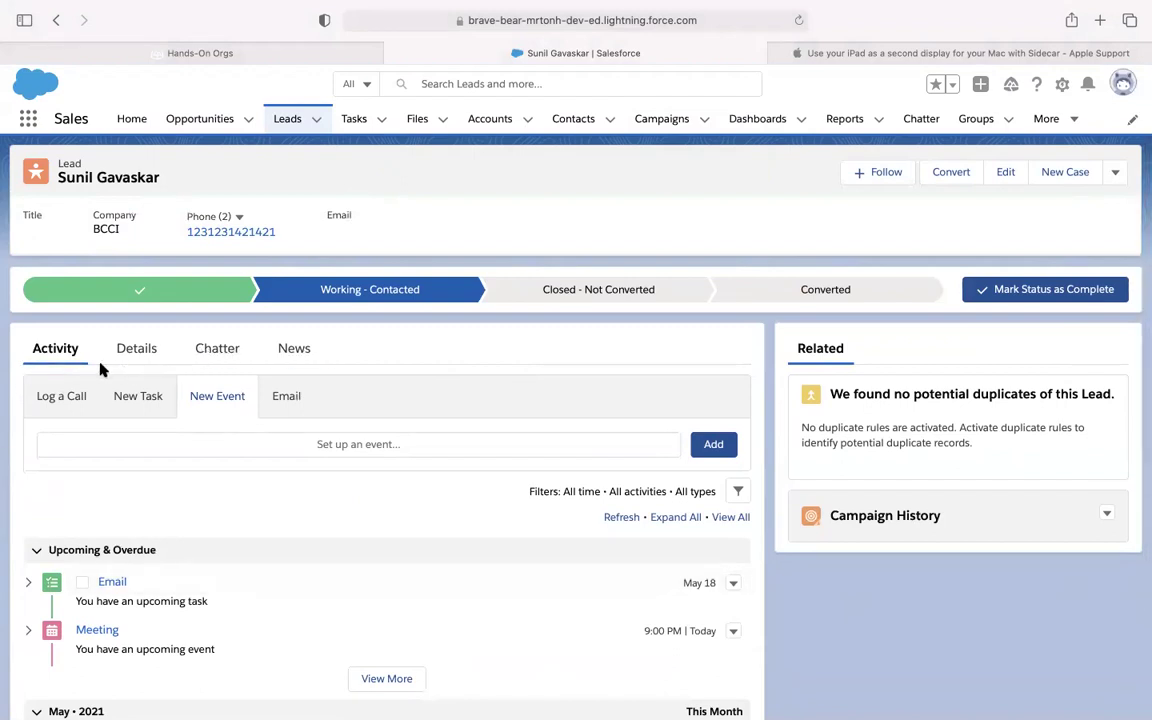
Set the BCCI lead's Annual Revenue to $1,244,124,124,124 and save it
{"action": "left_click", "coordinate": [150, 355]}
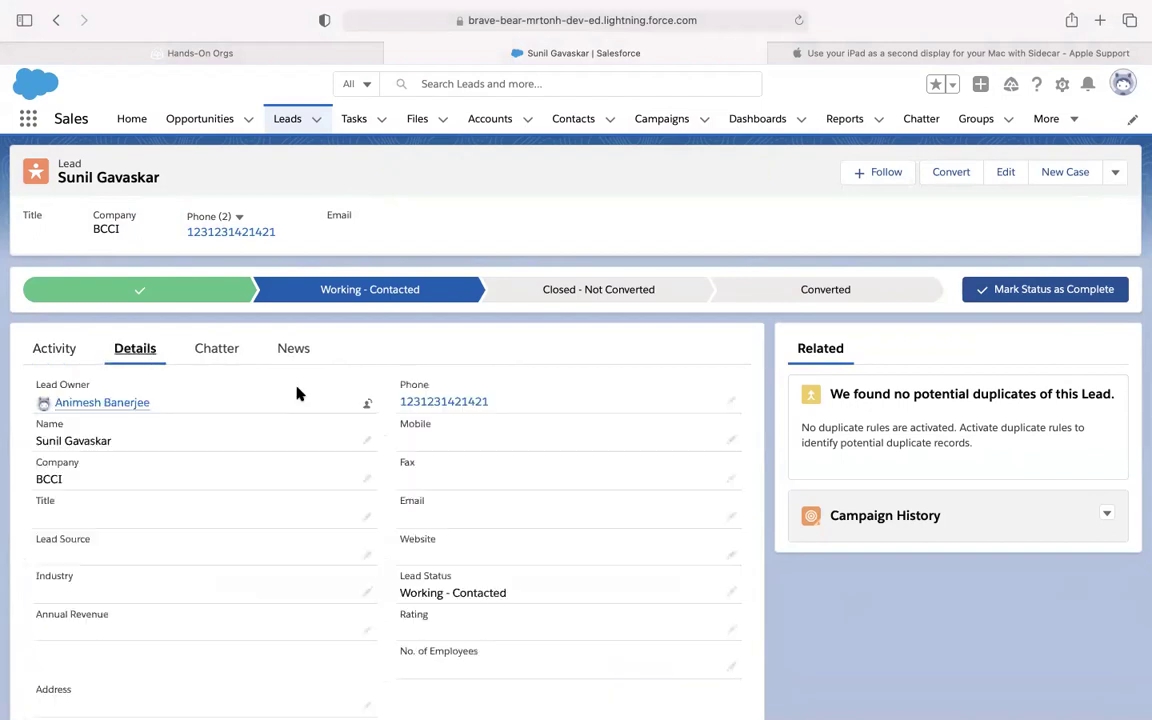
{"action": "scroll", "coordinate": [390, 488], "scroll_direction": "down", "scroll_amount": 5}
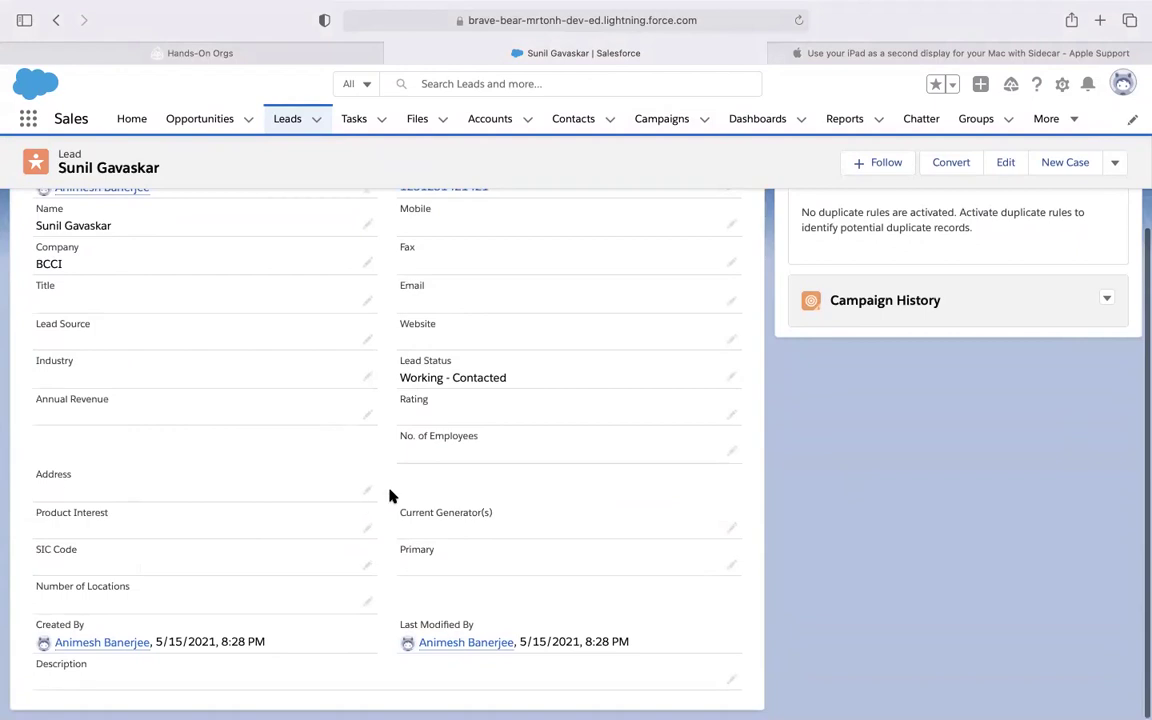
{"action": "left_click", "coordinate": [367, 414]}
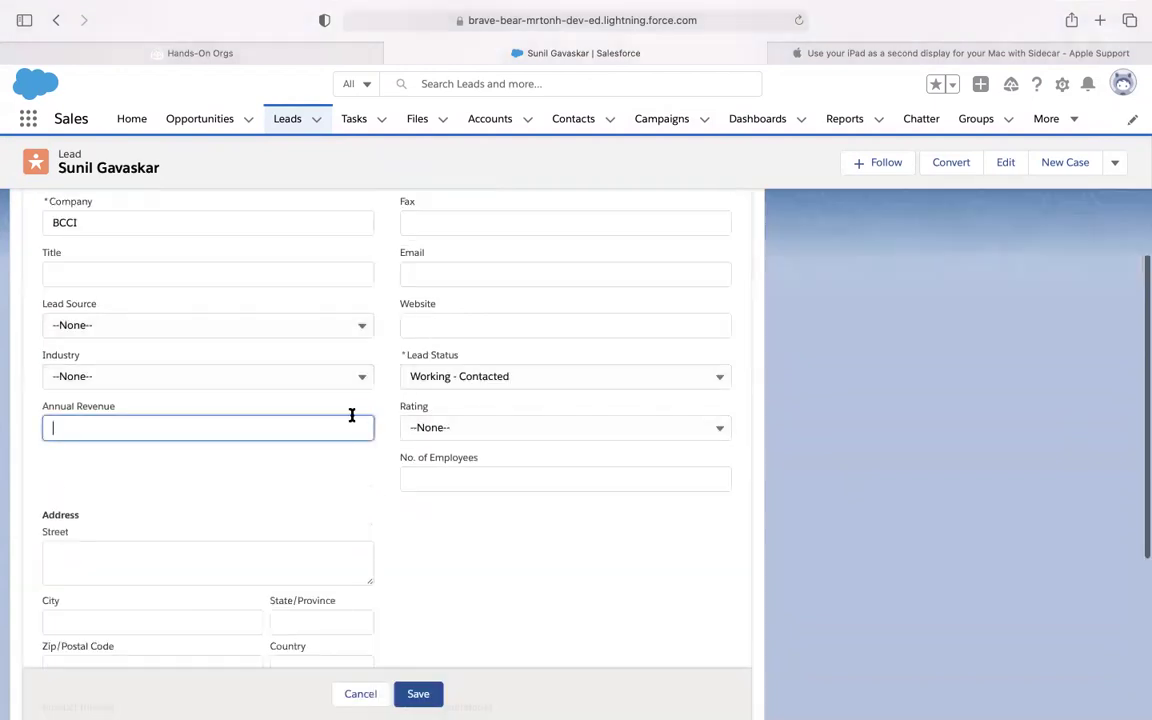
{"action": "type", "text": "124412412424"}
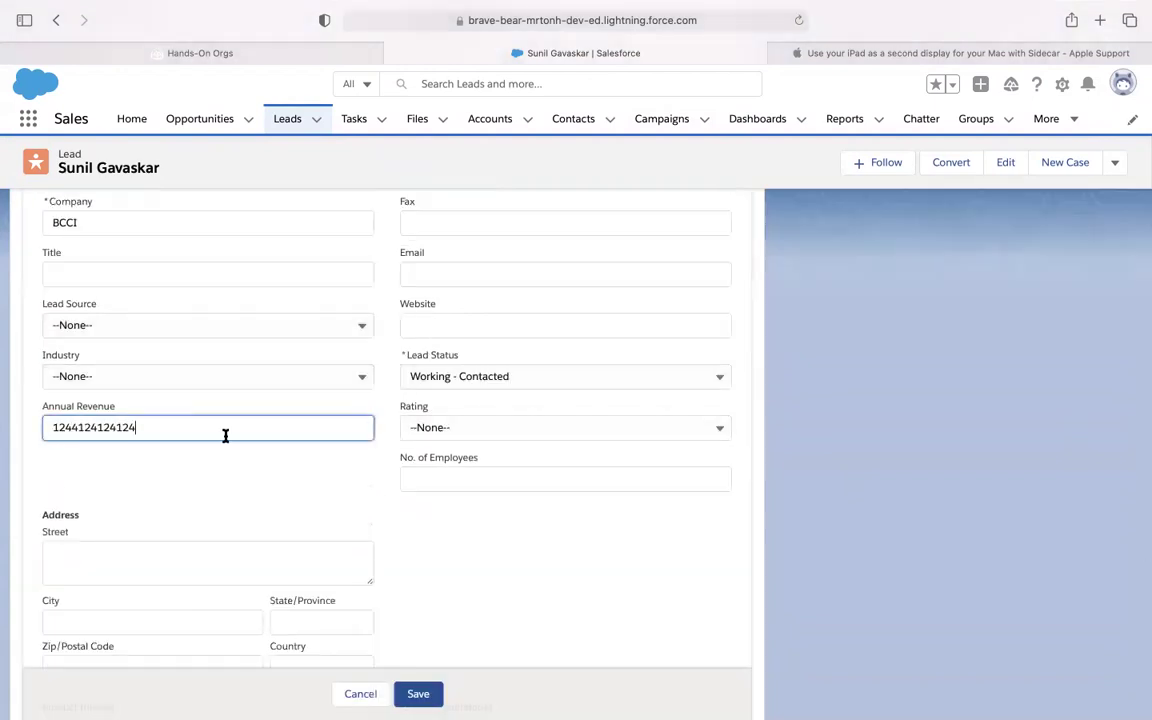
{"action": "left_click", "coordinate": [418, 694]}
Review the lead's full edit form and close it without changes
{"action": "left_click", "coordinate": [1005, 163]}
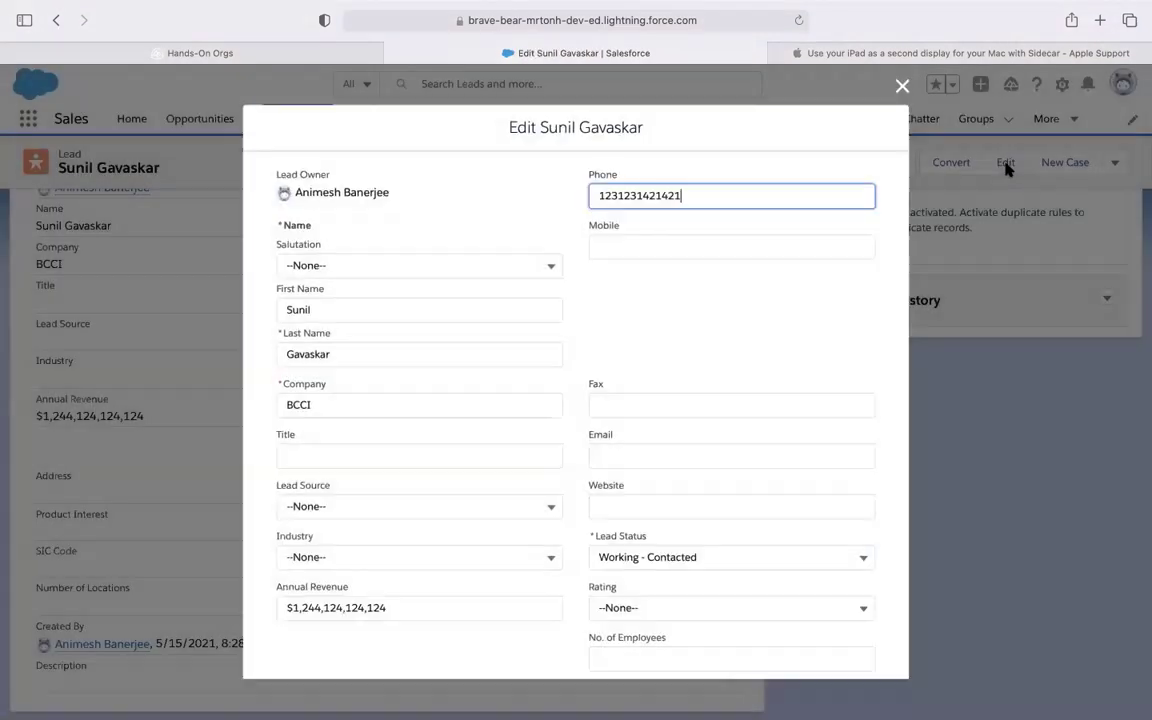
{"action": "scroll", "coordinate": [695, 391], "scroll_direction": "down", "scroll_amount": 3}
{"action": "scroll", "coordinate": [695, 391], "scroll_direction": "down", "scroll_amount": 5}
{"action": "scroll", "coordinate": [695, 391], "scroll_direction": "up", "scroll_amount": 5}
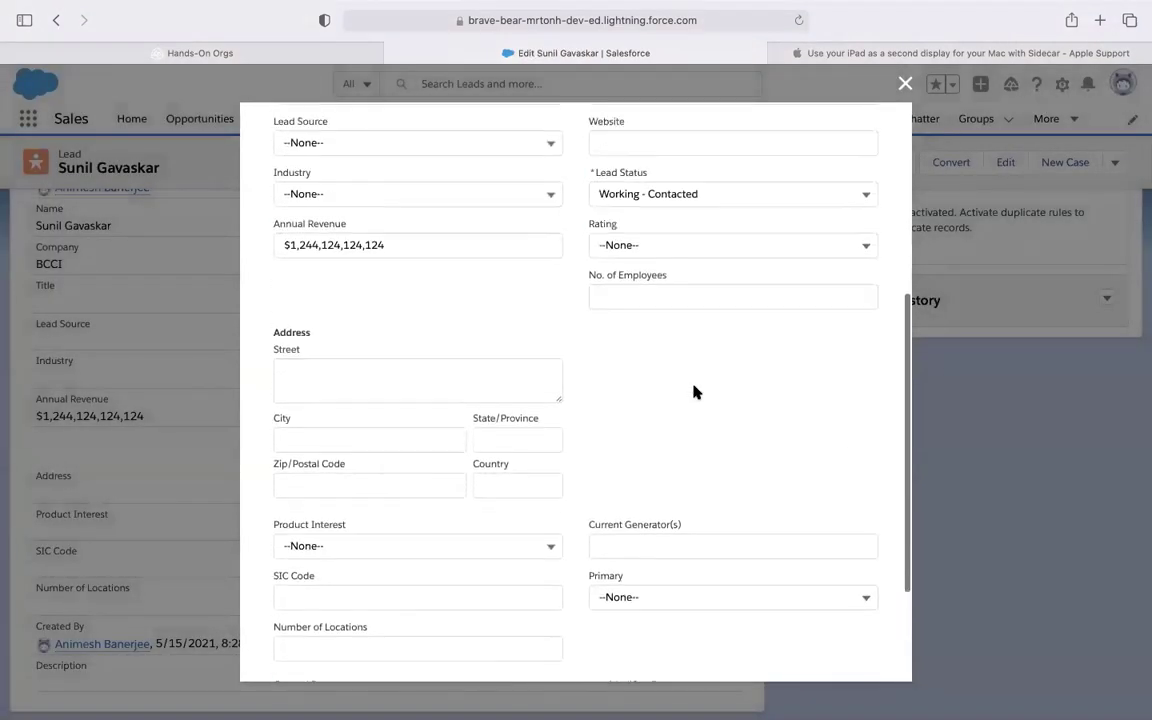
{"action": "left_click", "coordinate": [905, 84]}
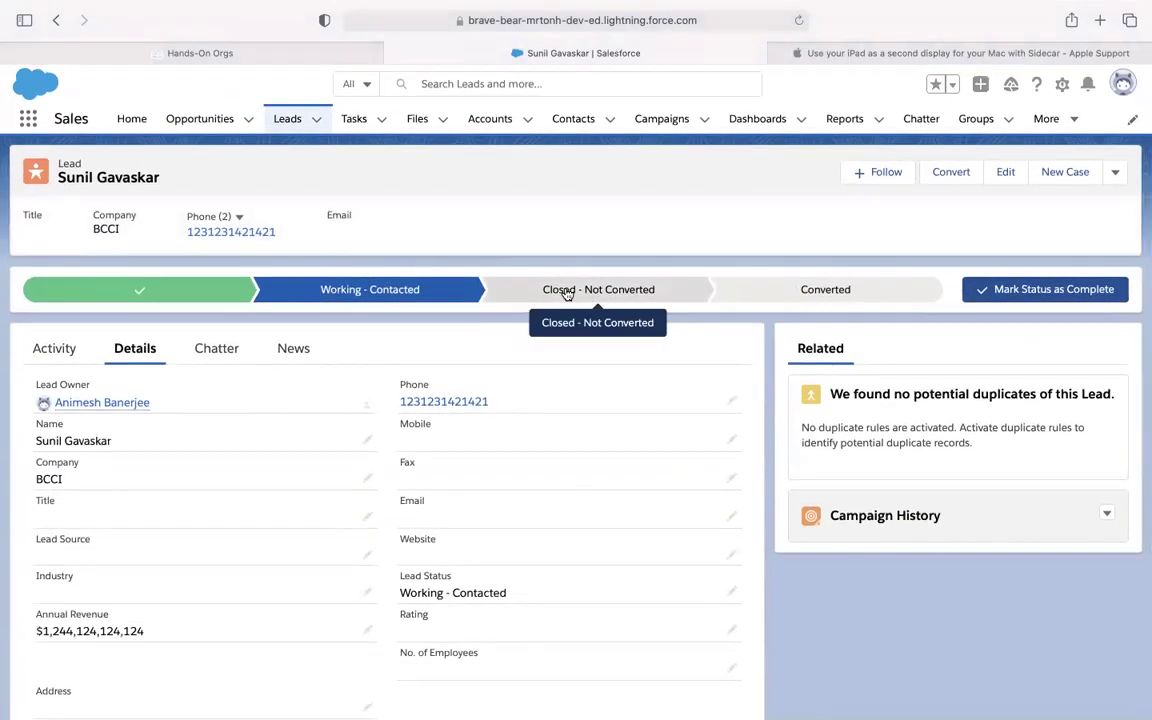
Pick the Converted stage on the lead's status path and start the conversion
{"action": "left_click", "coordinate": [812, 292]}
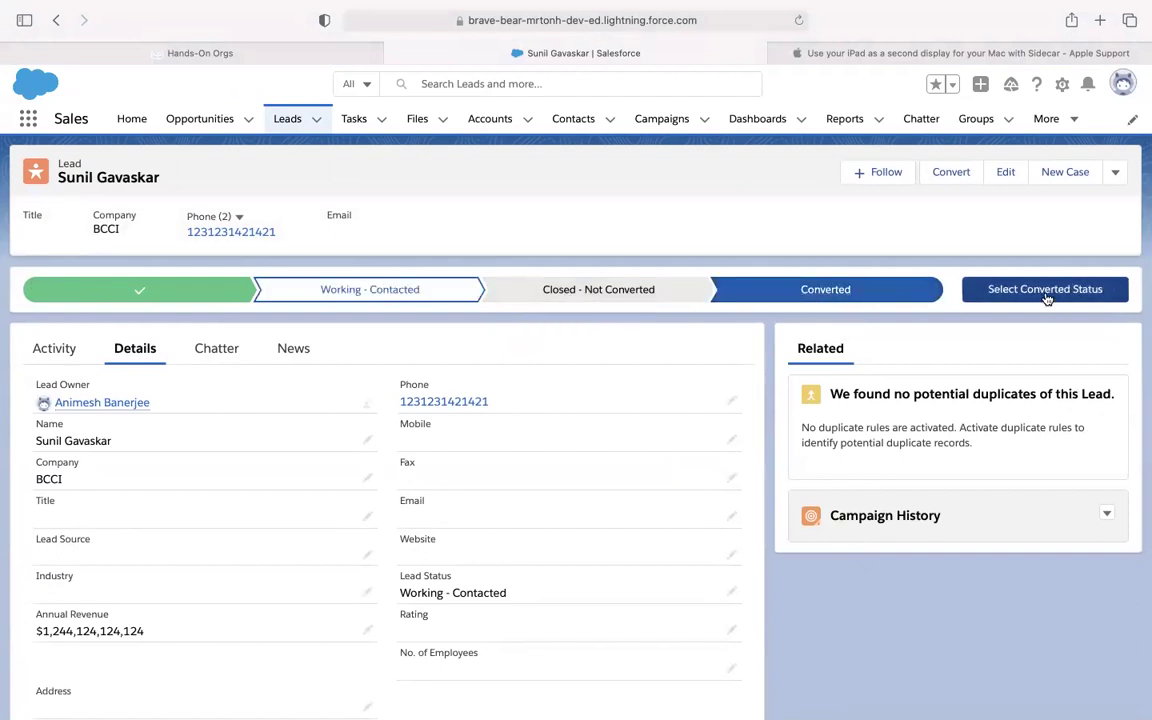
{"action": "left_click", "coordinate": [1045, 290]}
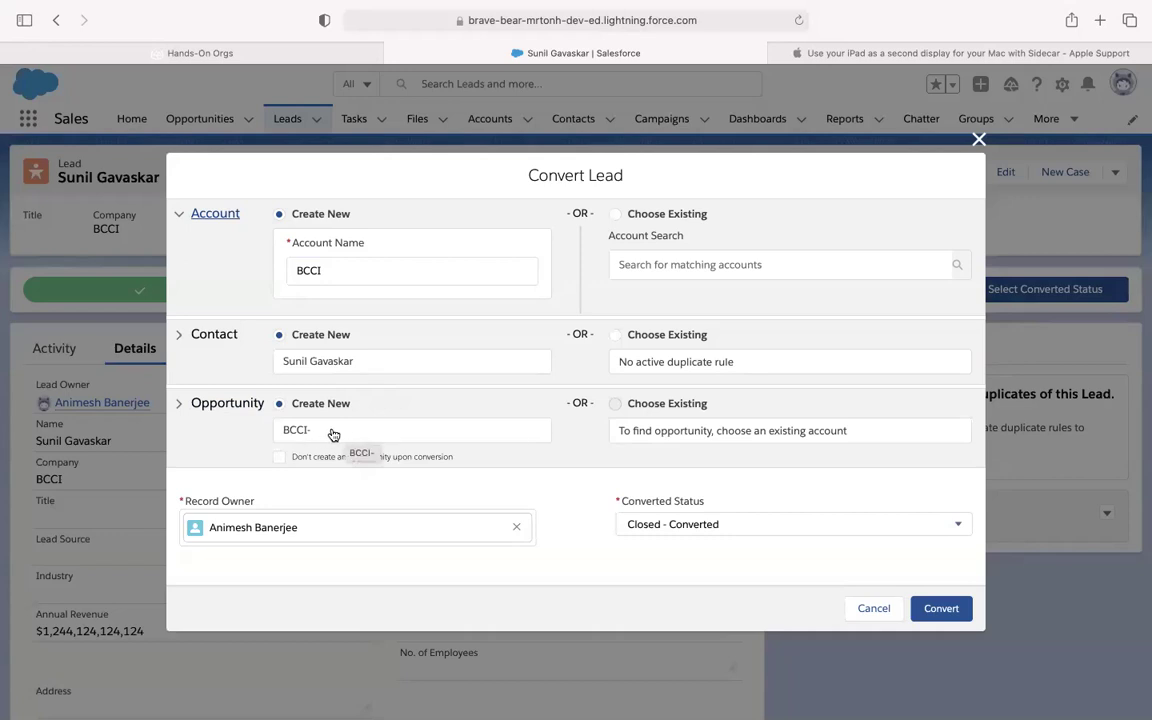
Keep opportunity creation enabled, name the opportunity BCCI-JanDeal, and convert the lead
{"action": "left_click", "coordinate": [280, 458]}
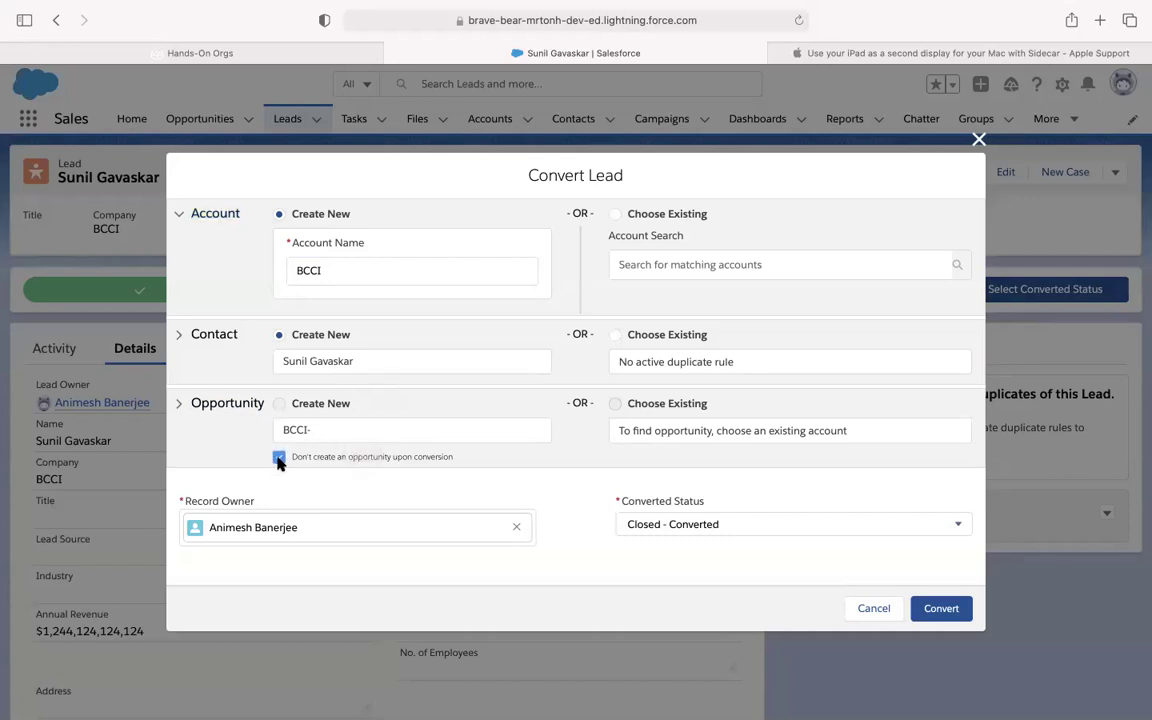
{"action": "left_click", "coordinate": [279, 458]}
{"action": "left_click", "coordinate": [339, 431]}
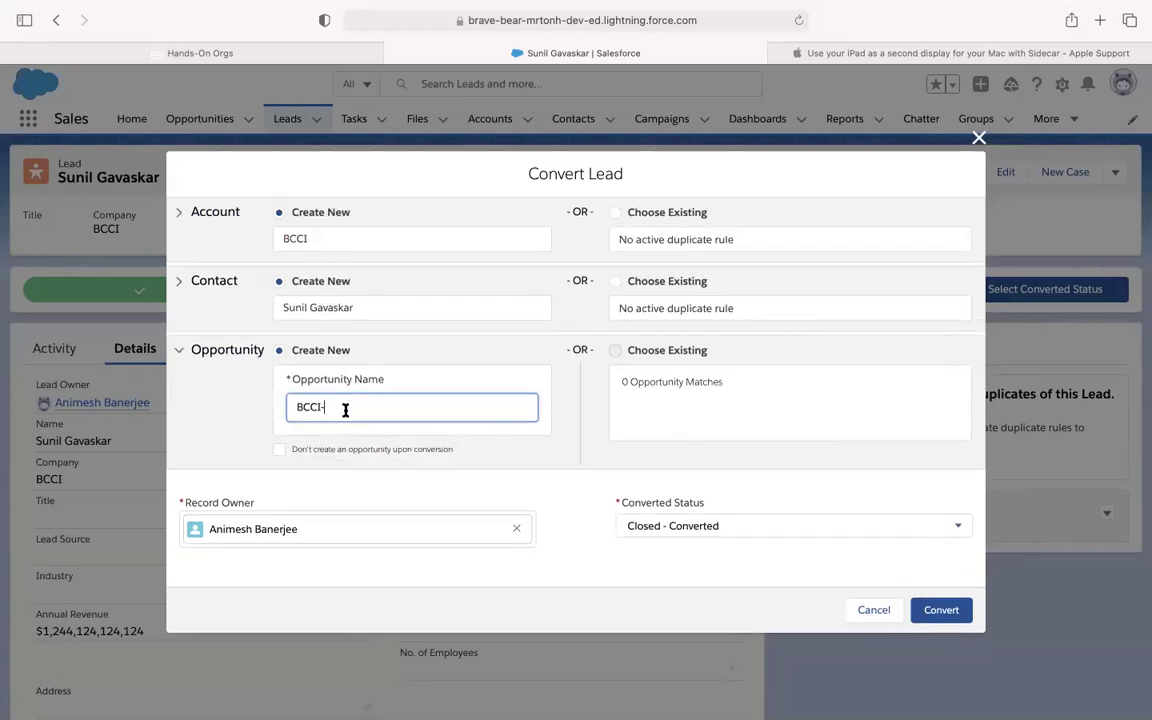
{"action": "type", "text": "JanDeal"}
{"action": "left_click", "coordinate": [932, 612]}
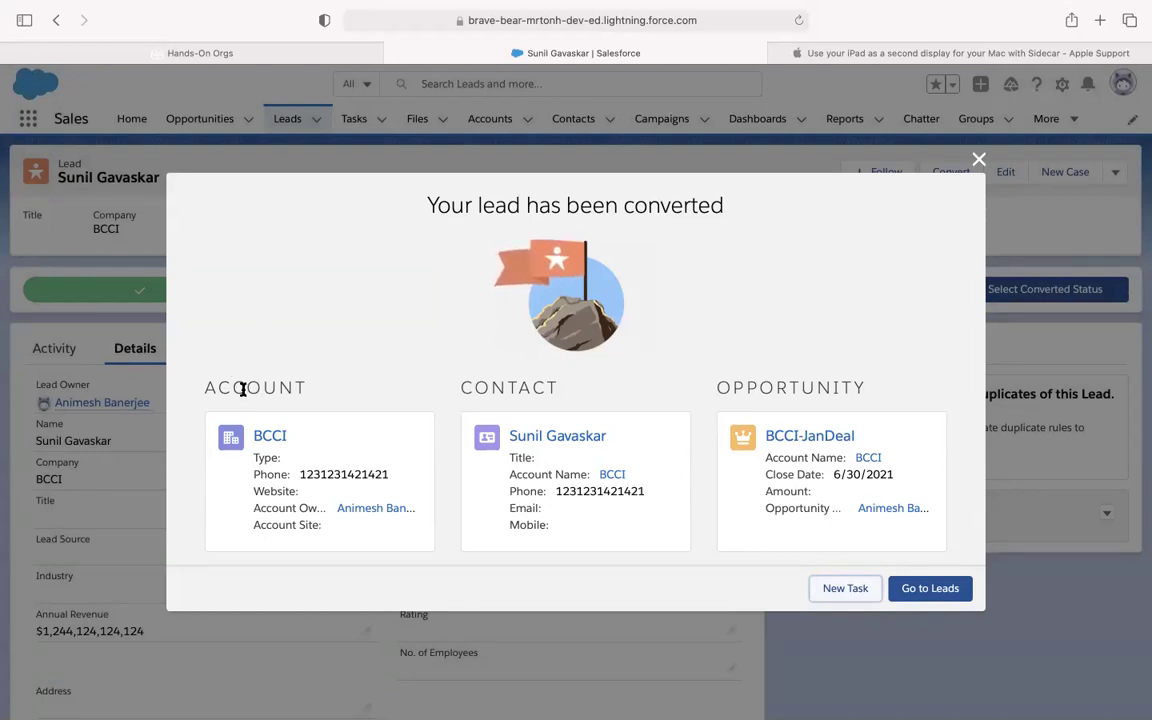
{"action": "double_click", "coordinate": [295, 387]}
{"action": "double_click", "coordinate": [509, 390]}
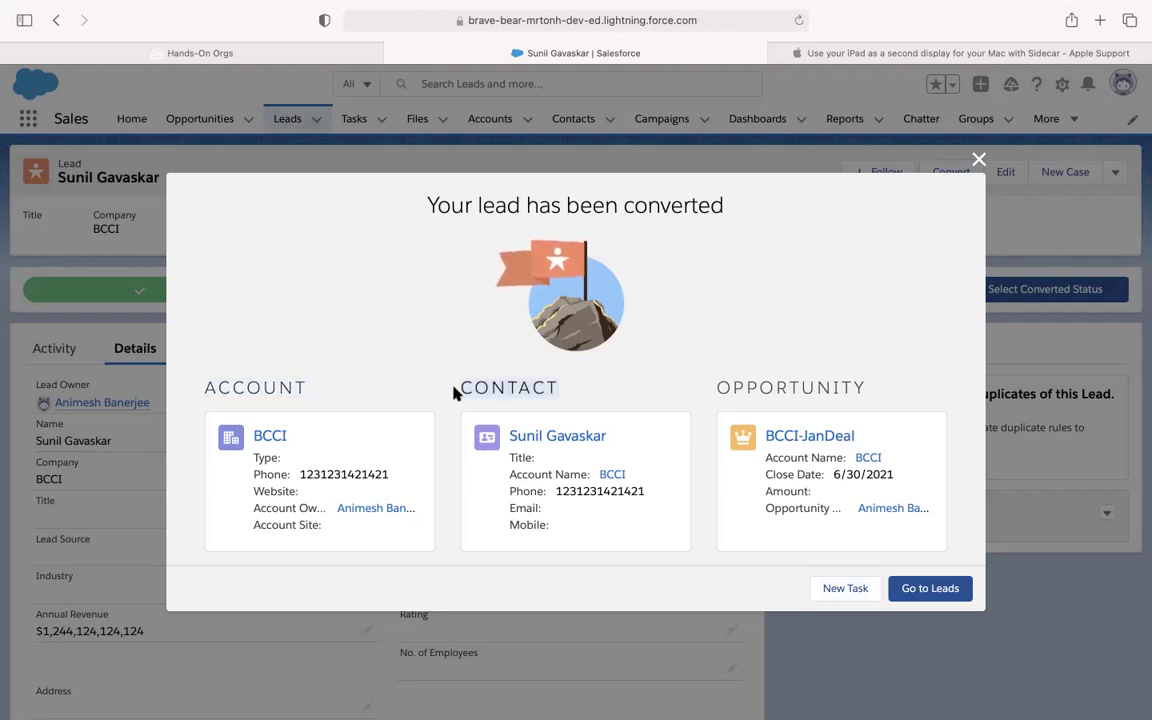
{"action": "double_click", "coordinate": [290, 386]}
{"action": "double_click", "coordinate": [820, 387]}
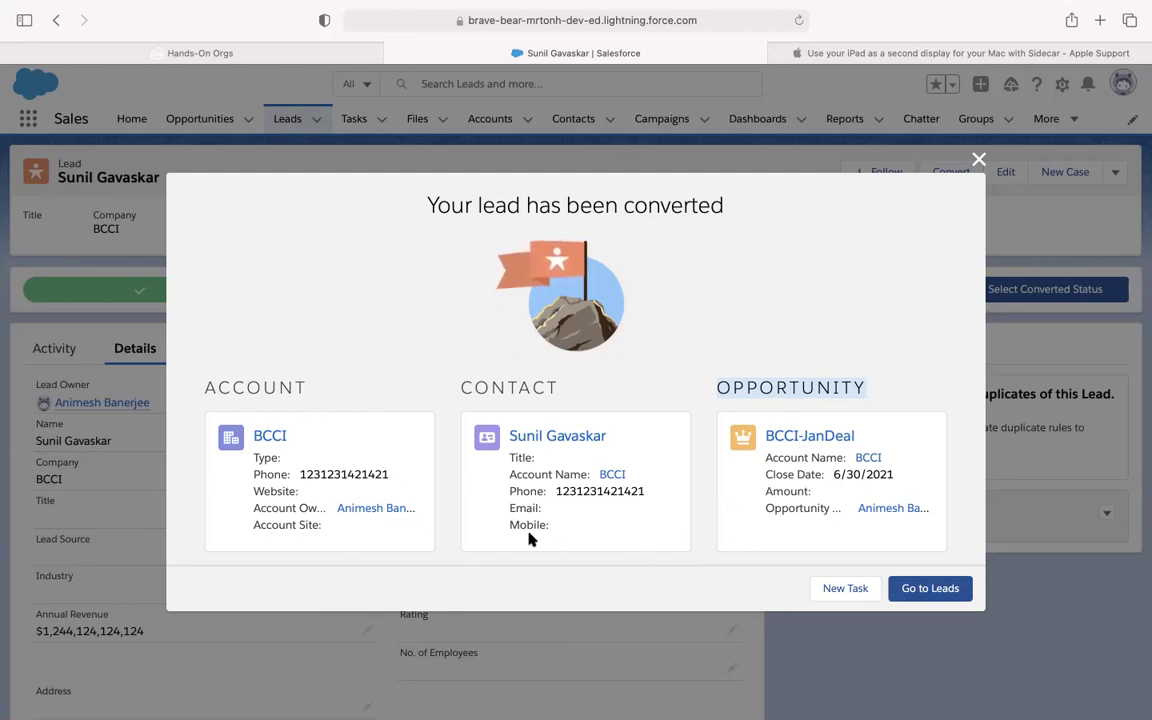
{"action": "double_click", "coordinate": [244, 389]}
{"action": "double_click", "coordinate": [483, 389]}
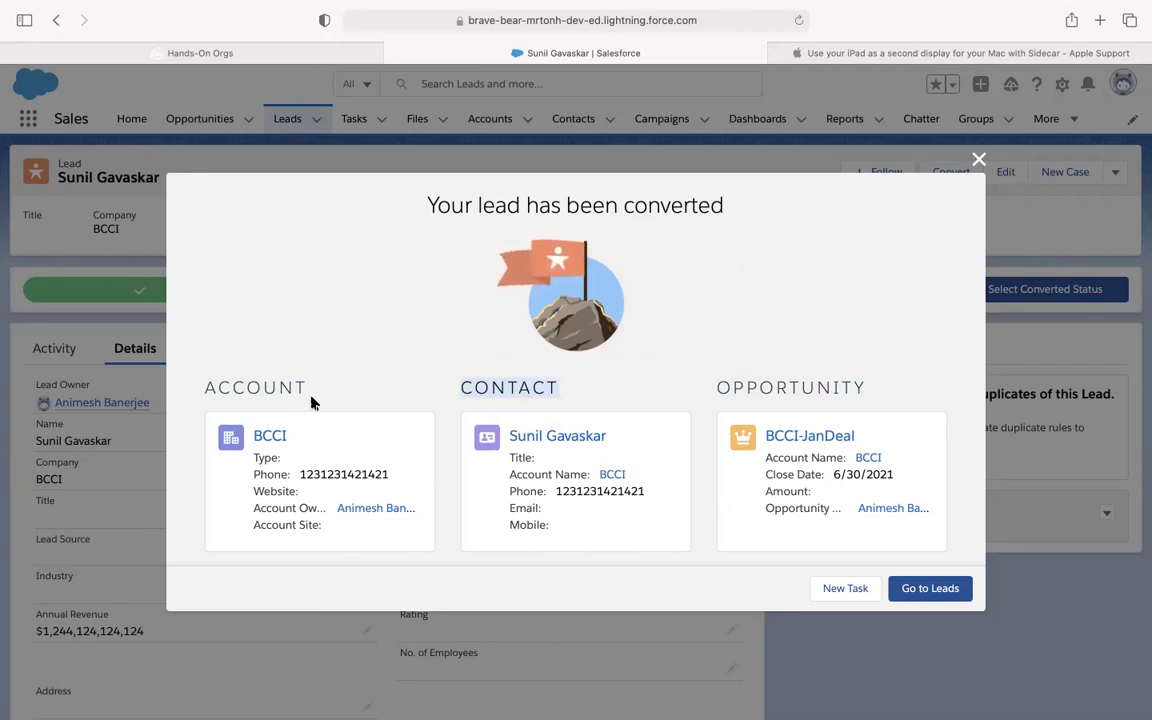
Highlight the Account, Contact and Opportunity headings in the conversion summary while explaining
{"action": "double_click", "coordinate": [266, 391]}
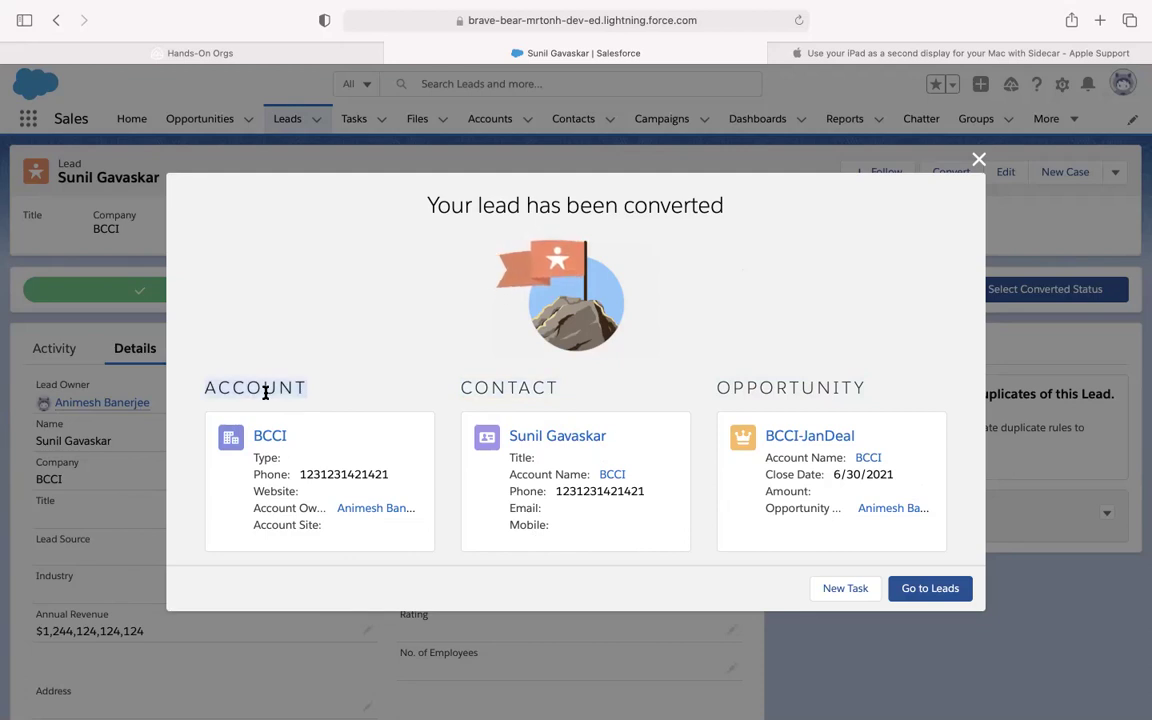
{"action": "left_click", "coordinate": [300, 389]}
{"action": "double_click", "coordinate": [288, 389]}
{"action": "double_click", "coordinate": [505, 391]}
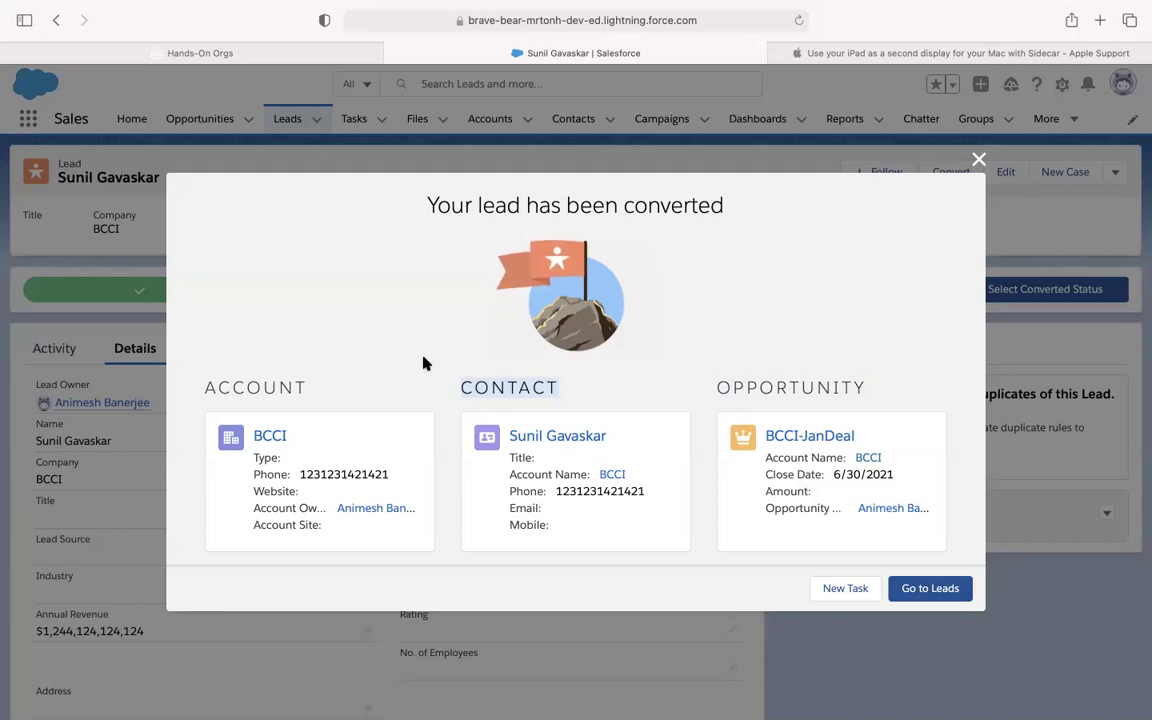
{"action": "double_click", "coordinate": [244, 389]}
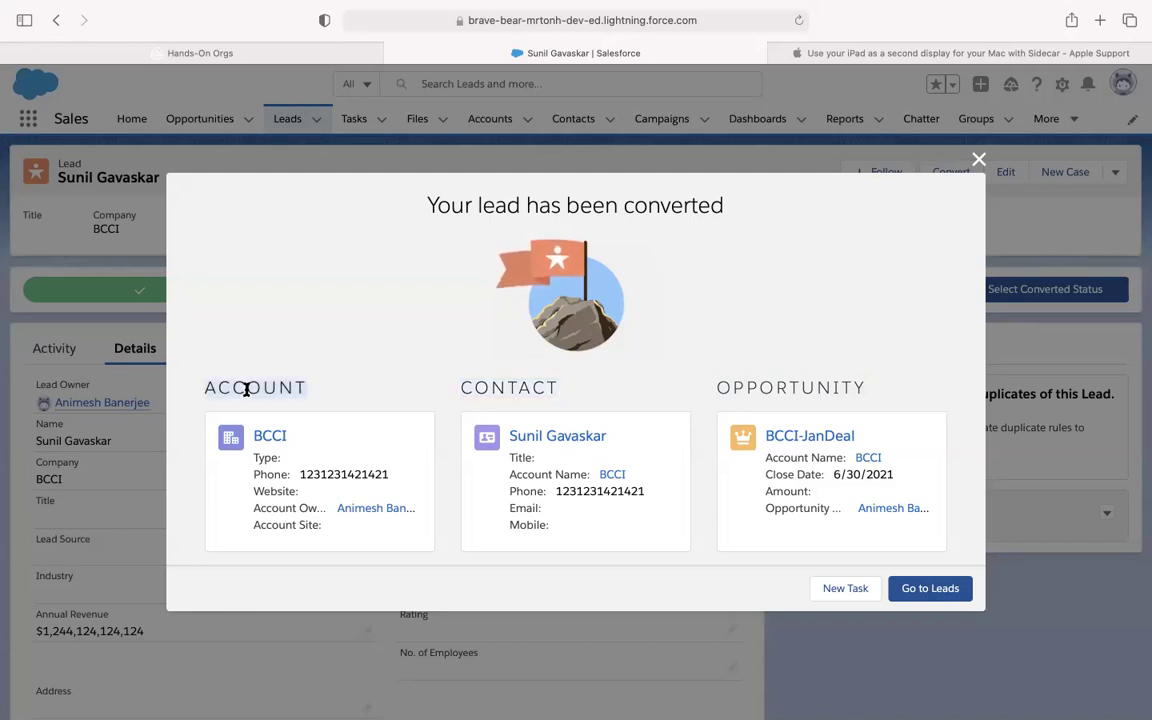
{"action": "double_click", "coordinate": [531, 388]}
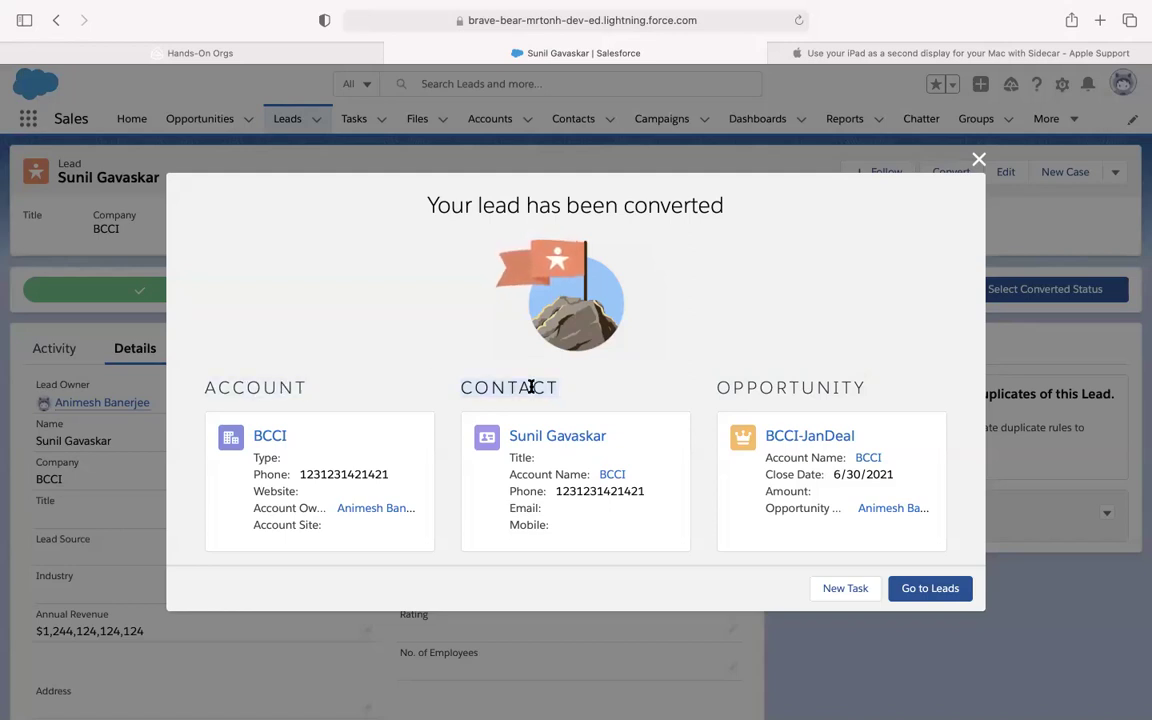
{"action": "double_click", "coordinate": [275, 390]}
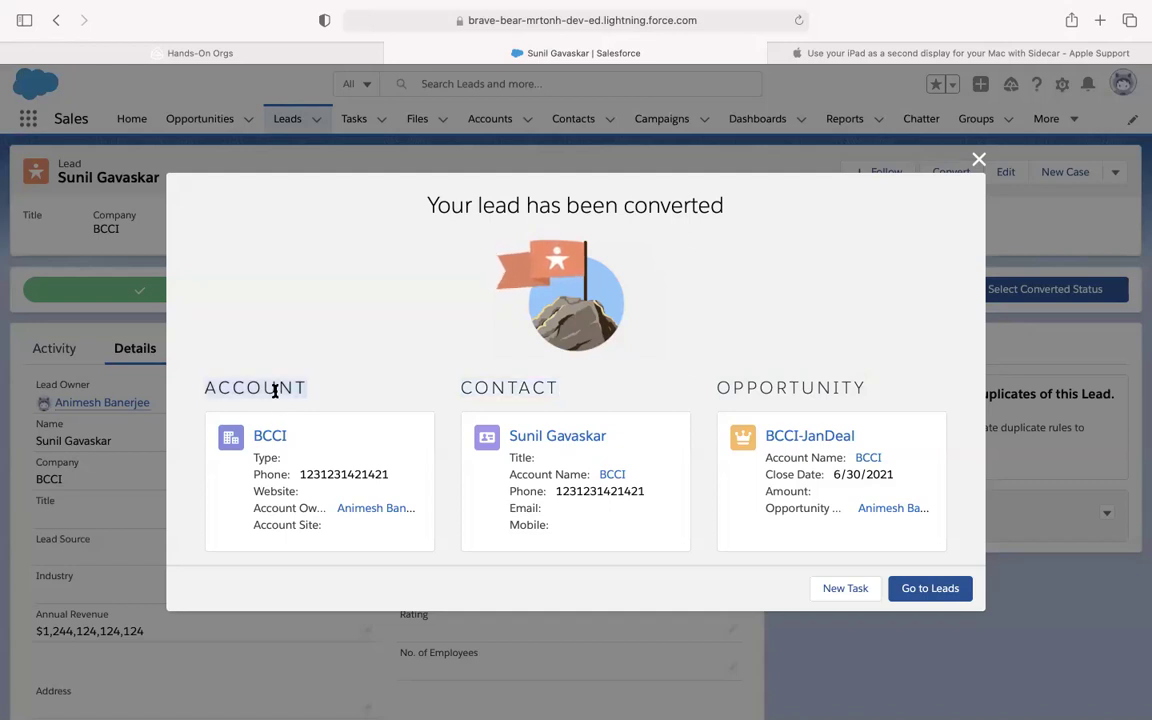
{"action": "double_click", "coordinate": [521, 386]}
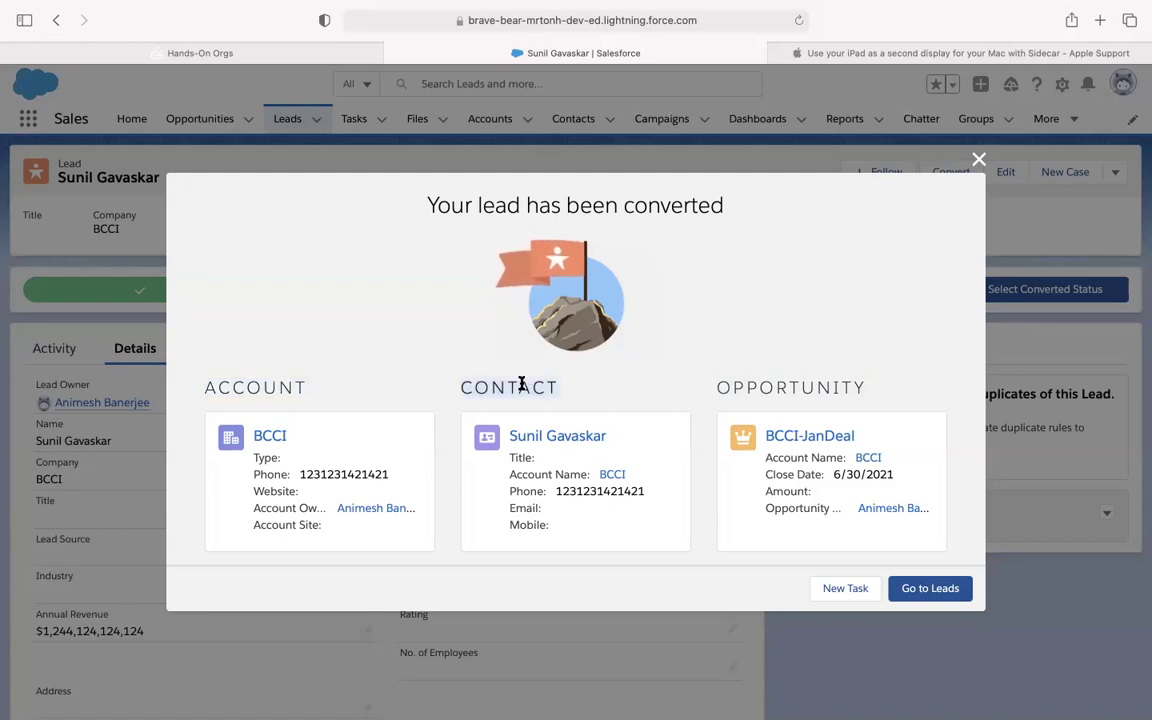
{"action": "left_click", "coordinate": [288, 379]}
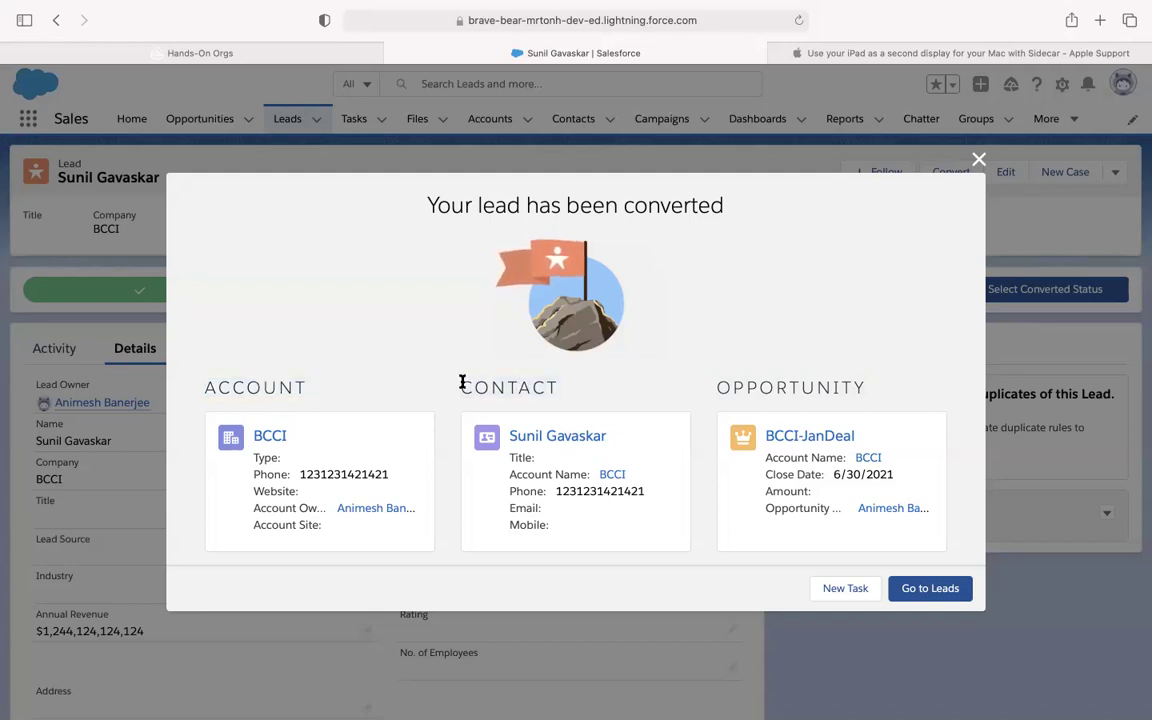
{"action": "double_click", "coordinate": [515, 384]}
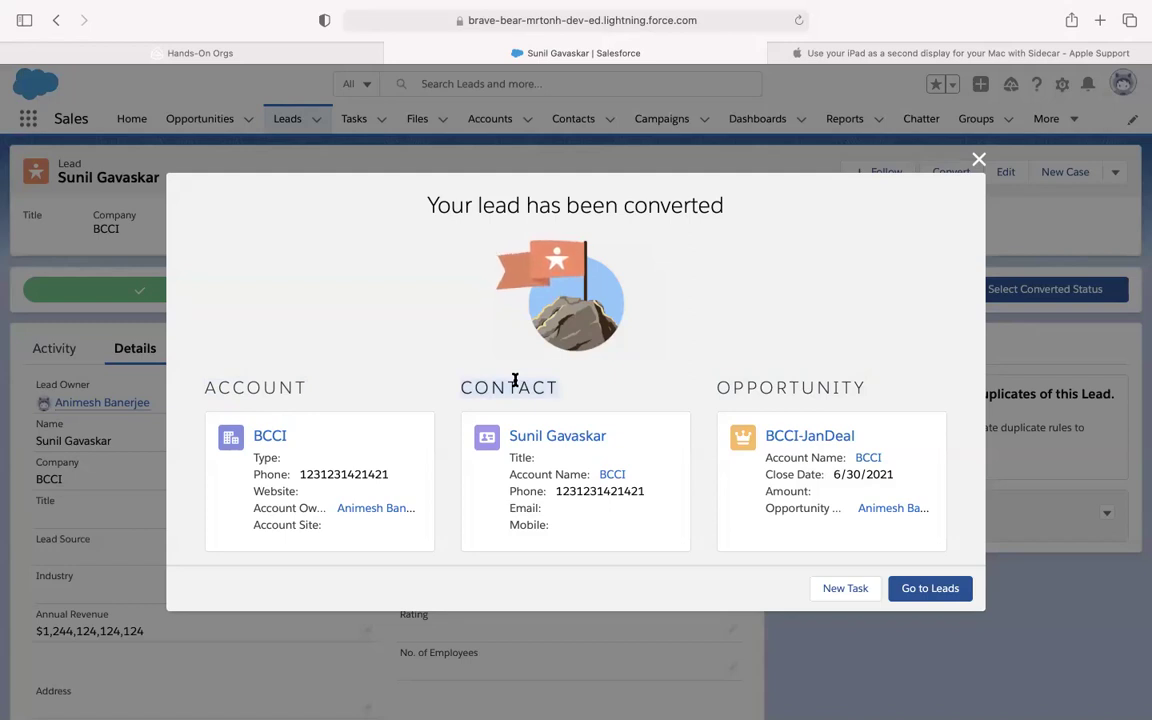
{"action": "double_click", "coordinate": [842, 387]}
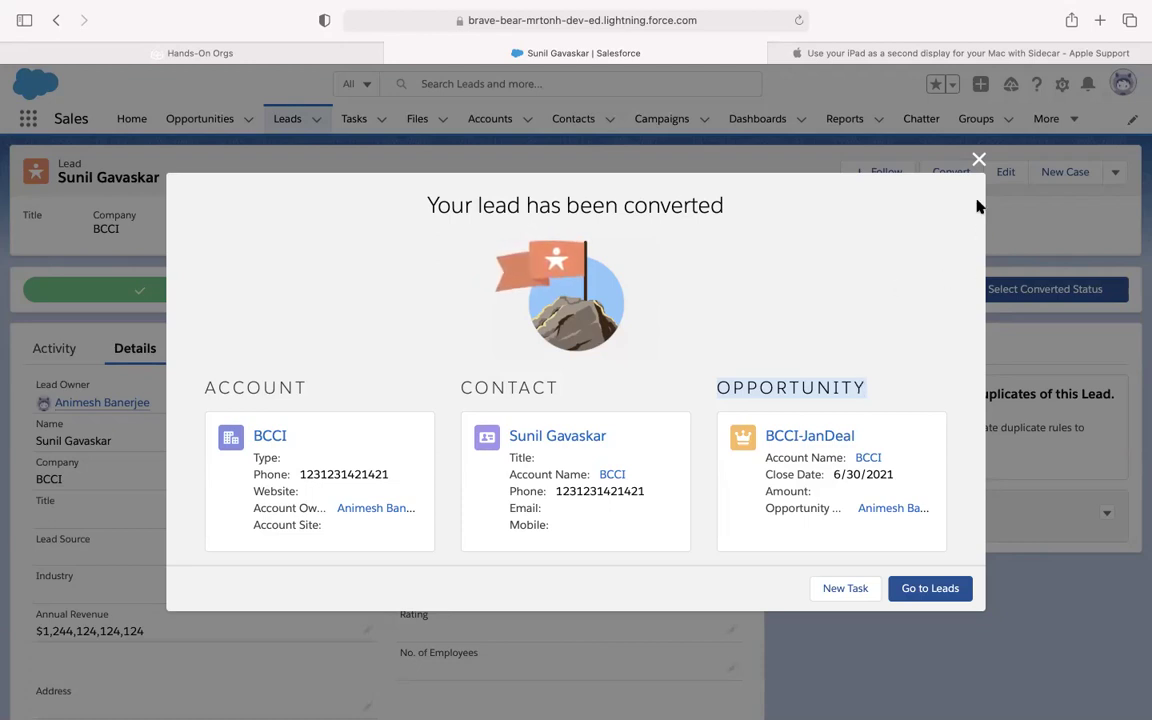
Close the conversion summary and open the BCCI account from the Accounts list
{"action": "left_click", "coordinate": [980, 161]}
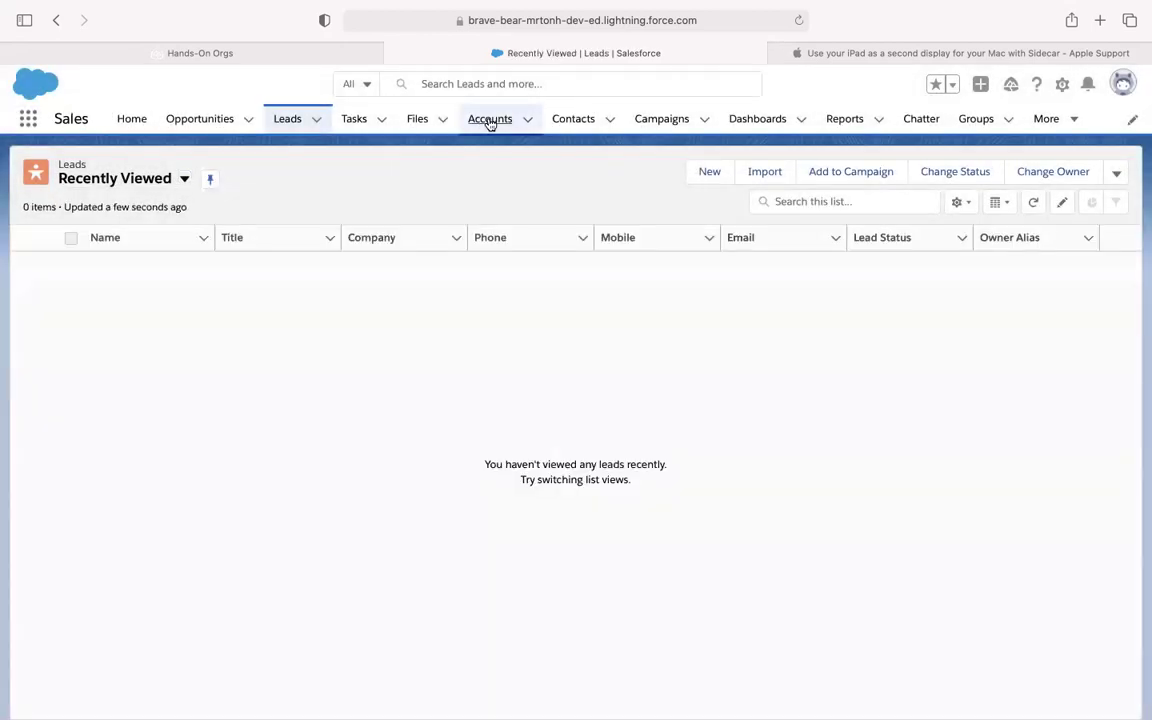
{"action": "left_click", "coordinate": [489, 121]}
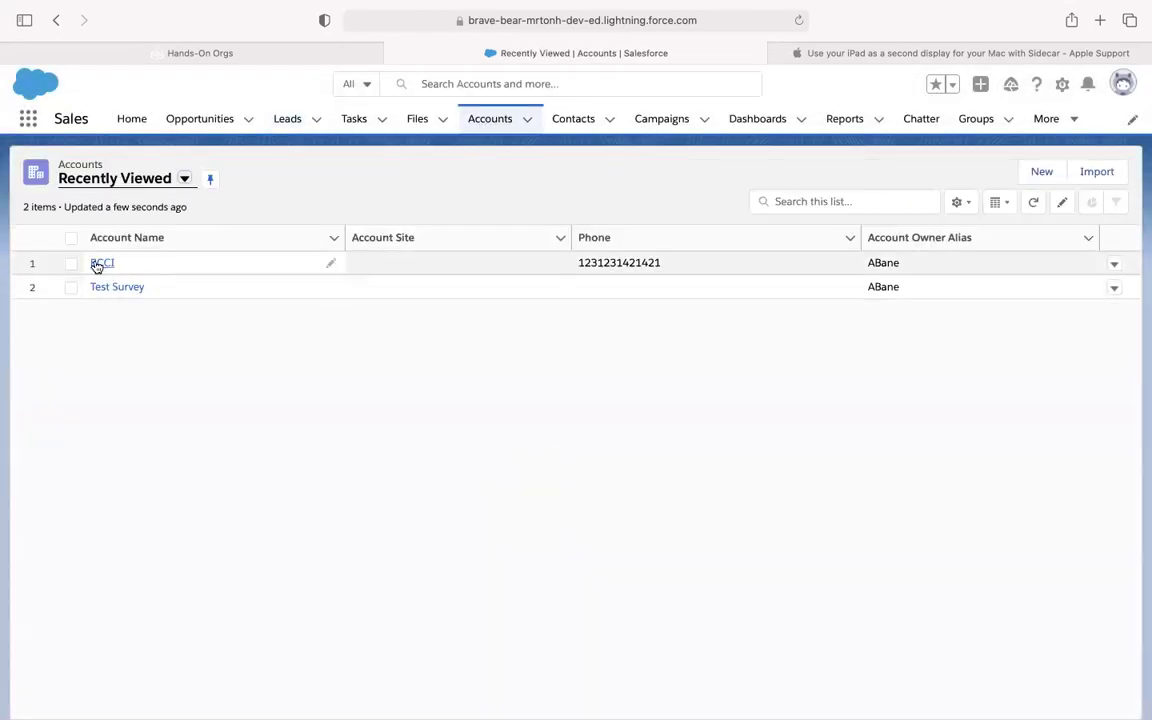
{"action": "left_click", "coordinate": [101, 264]}
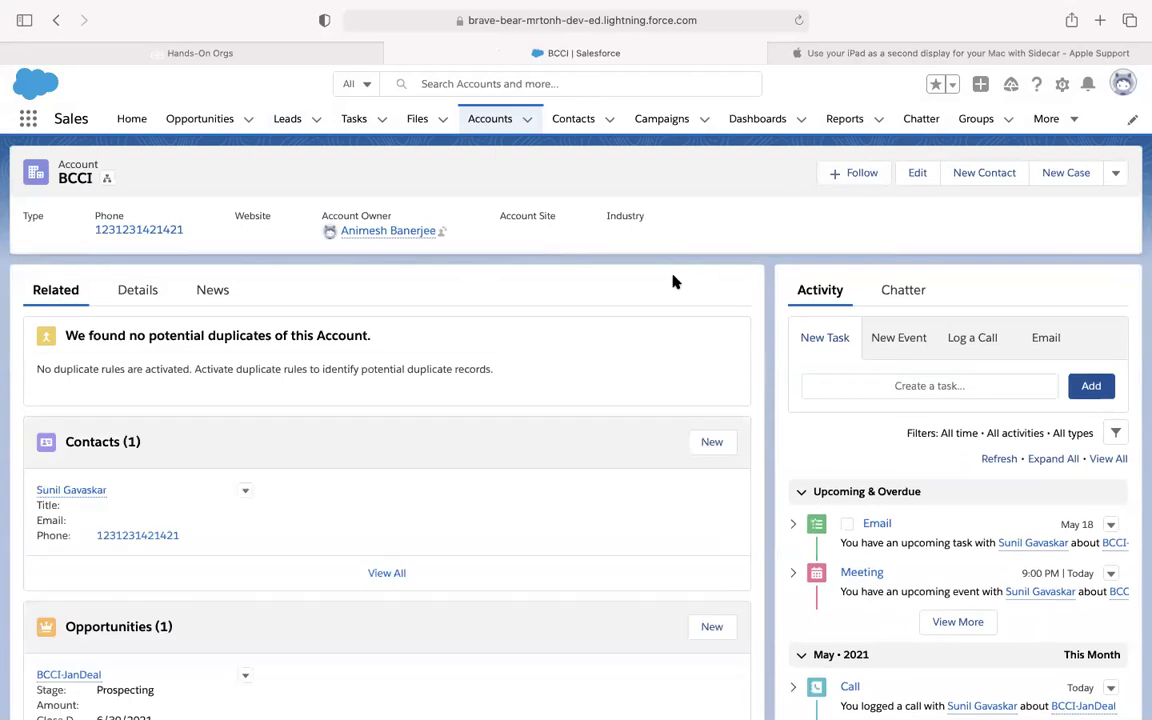
Set the BCCI account's Type to Customer - Channel and Industry to Banking, then save
{"action": "left_click", "coordinate": [140, 292]}
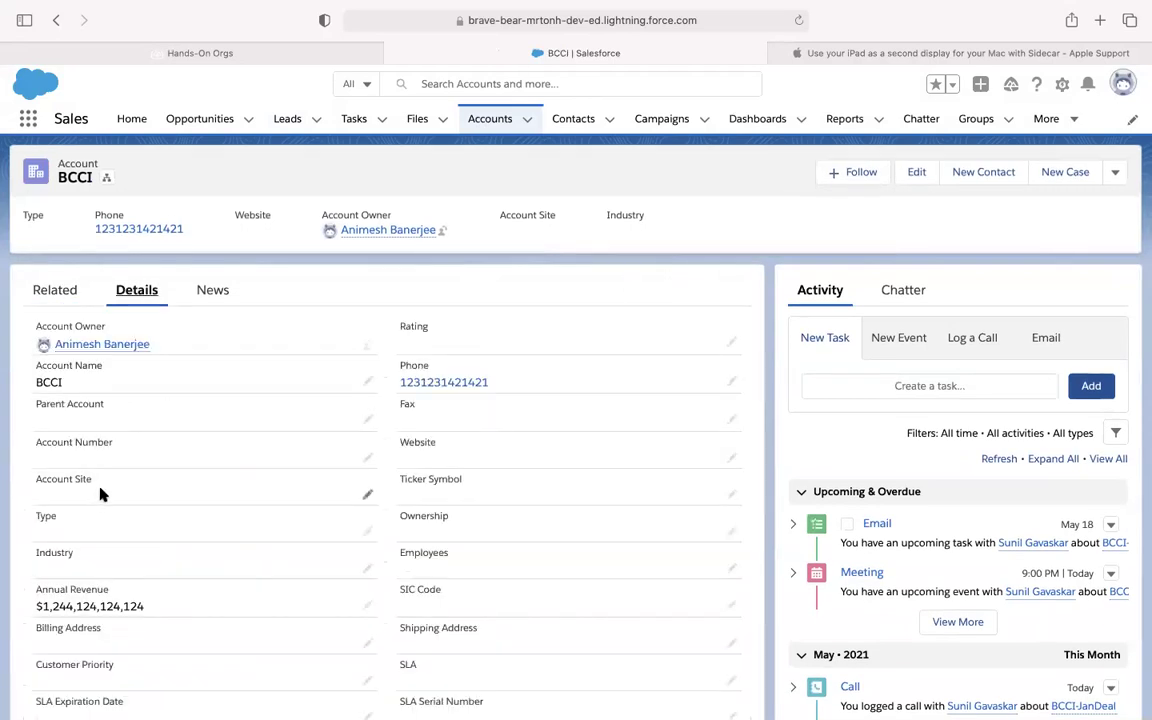
{"action": "double_click", "coordinate": [138, 539]}
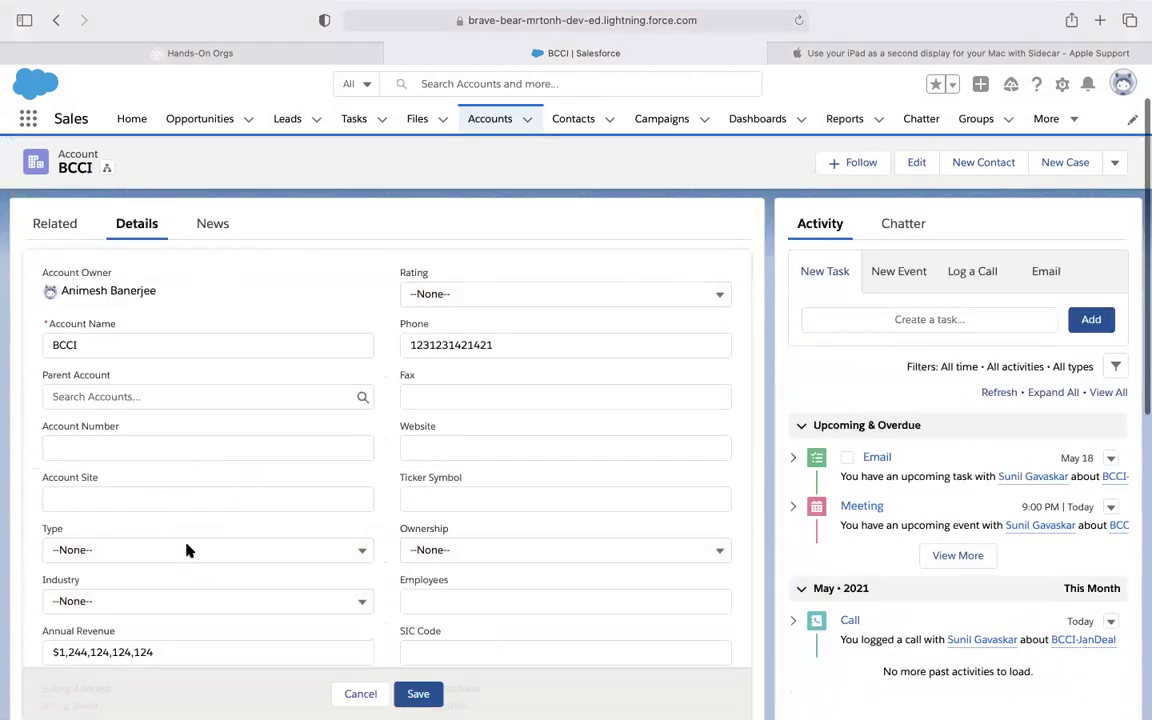
{"action": "left_click", "coordinate": [186, 549]}
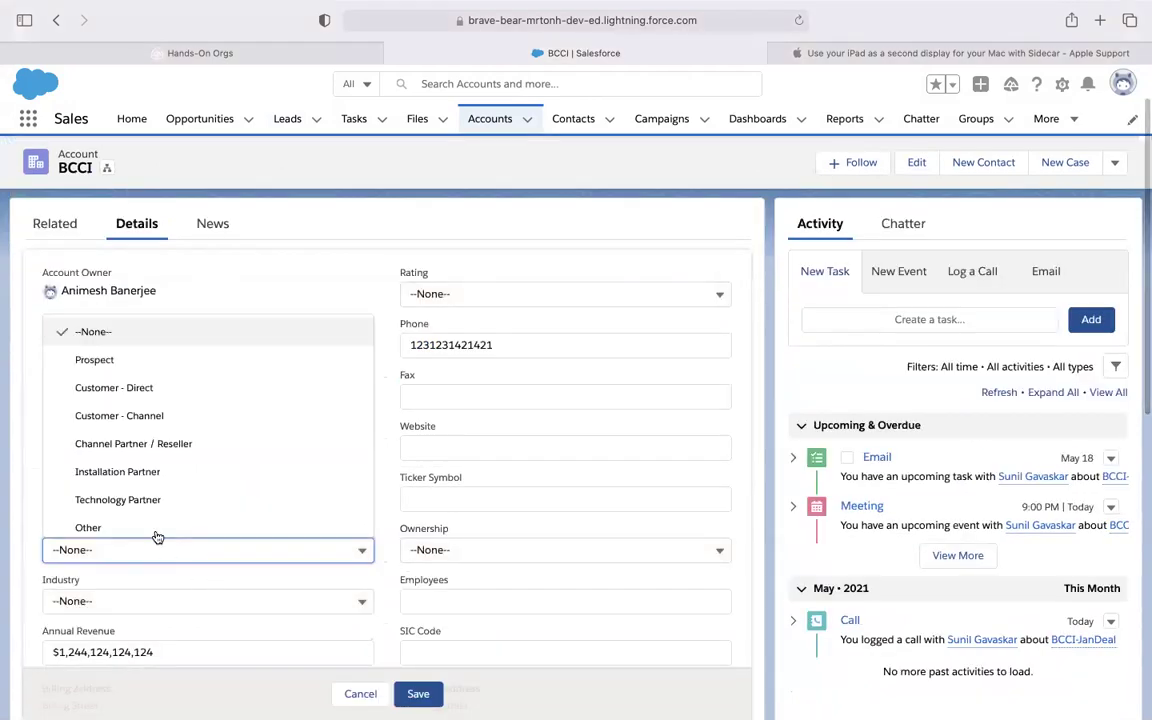
{"action": "left_click", "coordinate": [146, 416]}
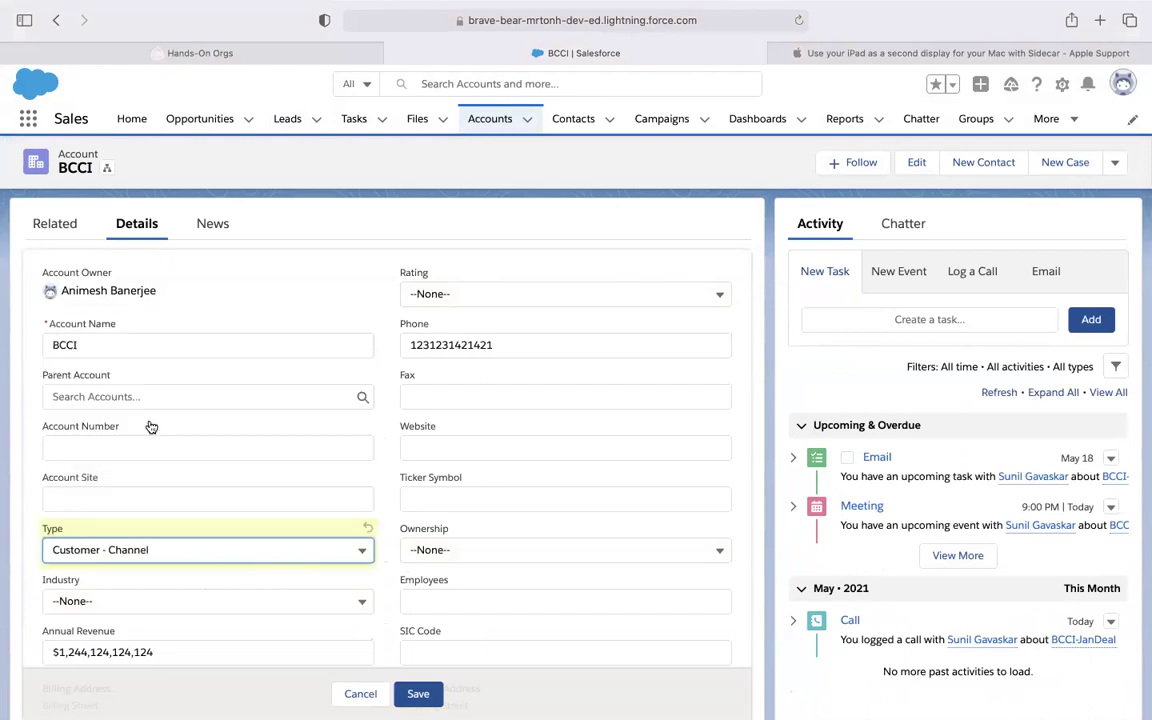
{"action": "left_click", "coordinate": [128, 603]}
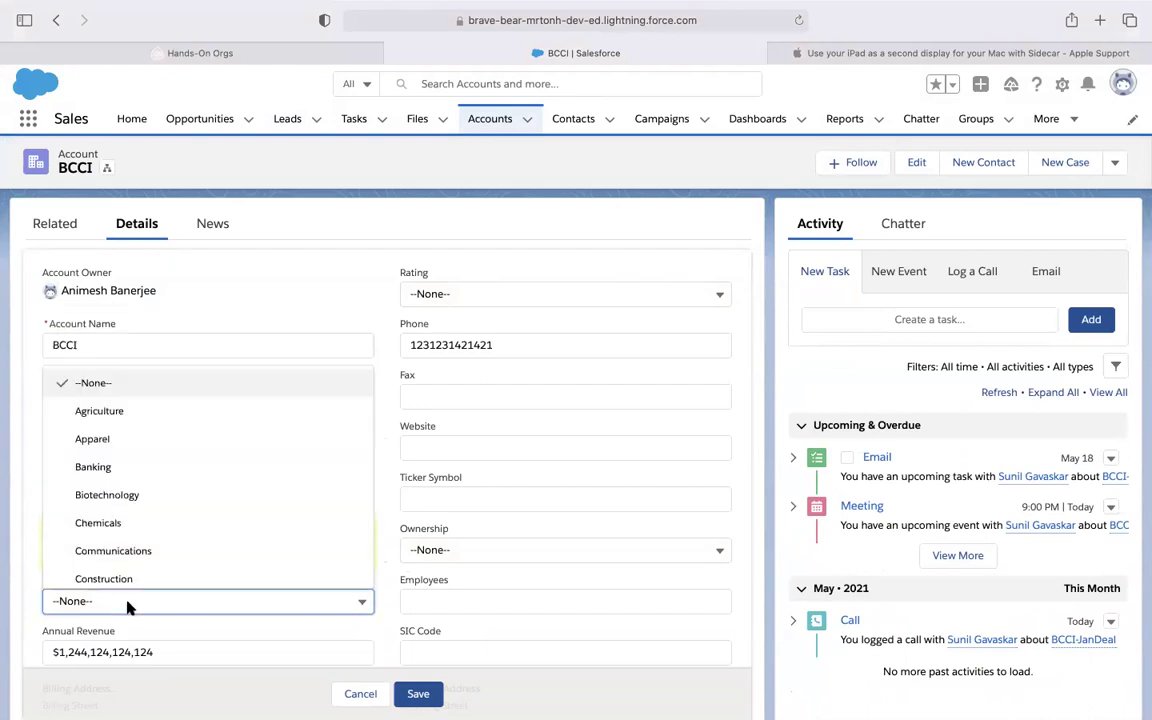
{"action": "left_click", "coordinate": [147, 470]}
{"action": "left_click", "coordinate": [420, 693]}
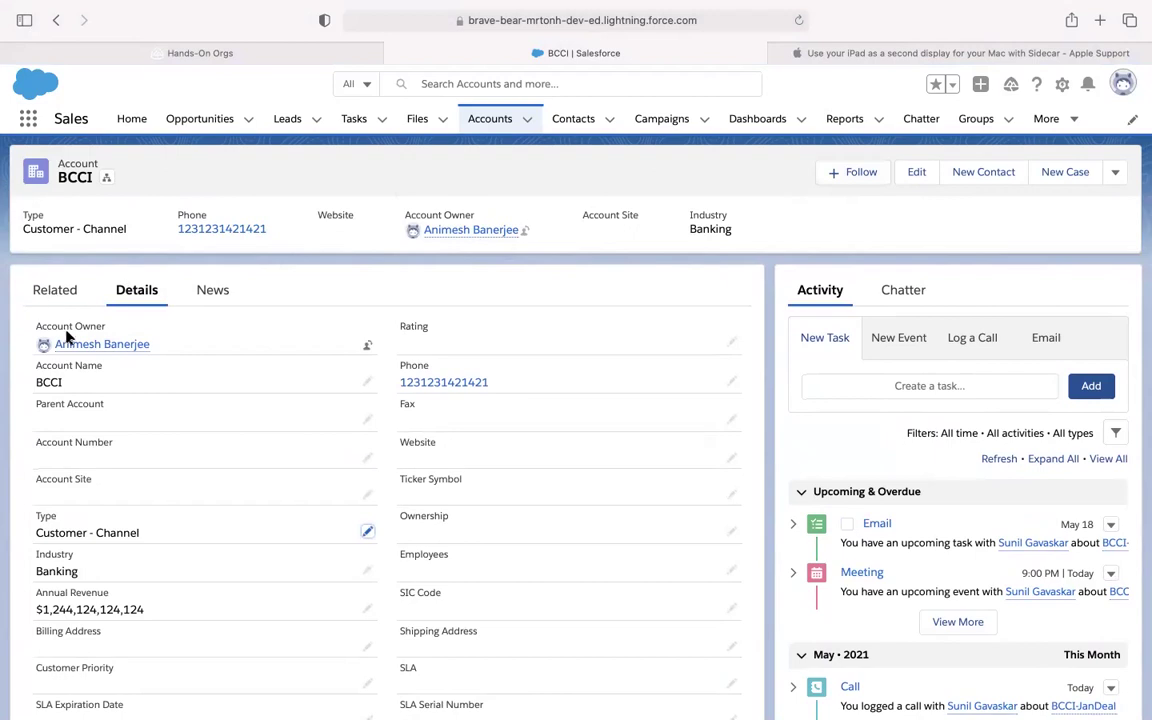
Show the BCCI account's Related tab and scroll to its Contacts and Opportunities cards
{"action": "scroll", "coordinate": [70, 340], "scroll_direction": "down", "scroll_amount": 2}
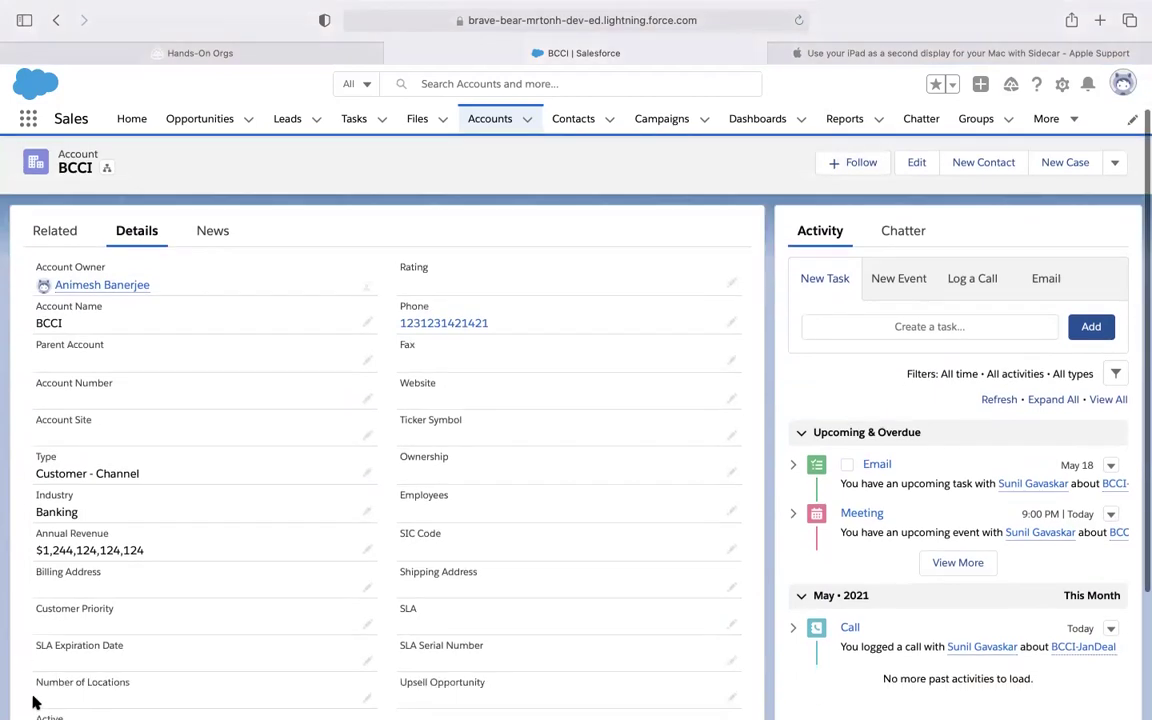
{"action": "scroll", "coordinate": [199, 560], "scroll_direction": "down", "scroll_amount": 3}
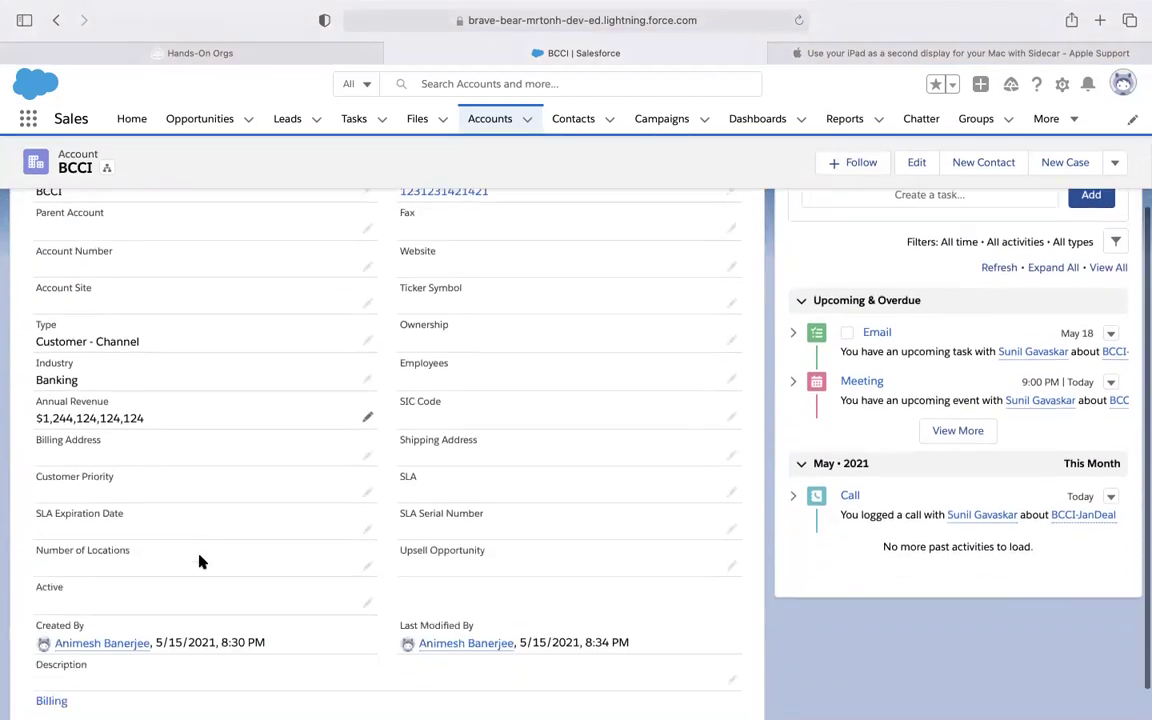
{"action": "scroll", "coordinate": [199, 562], "scroll_direction": "up", "scroll_amount": 5}
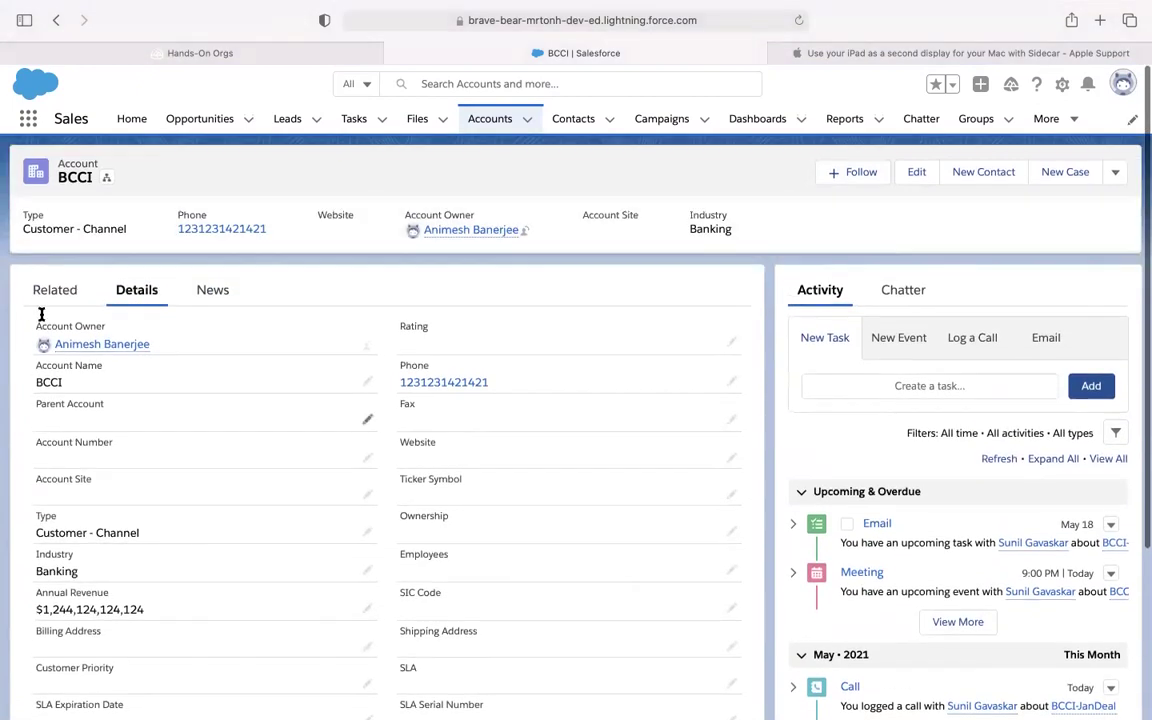
{"action": "left_click", "coordinate": [52, 296]}
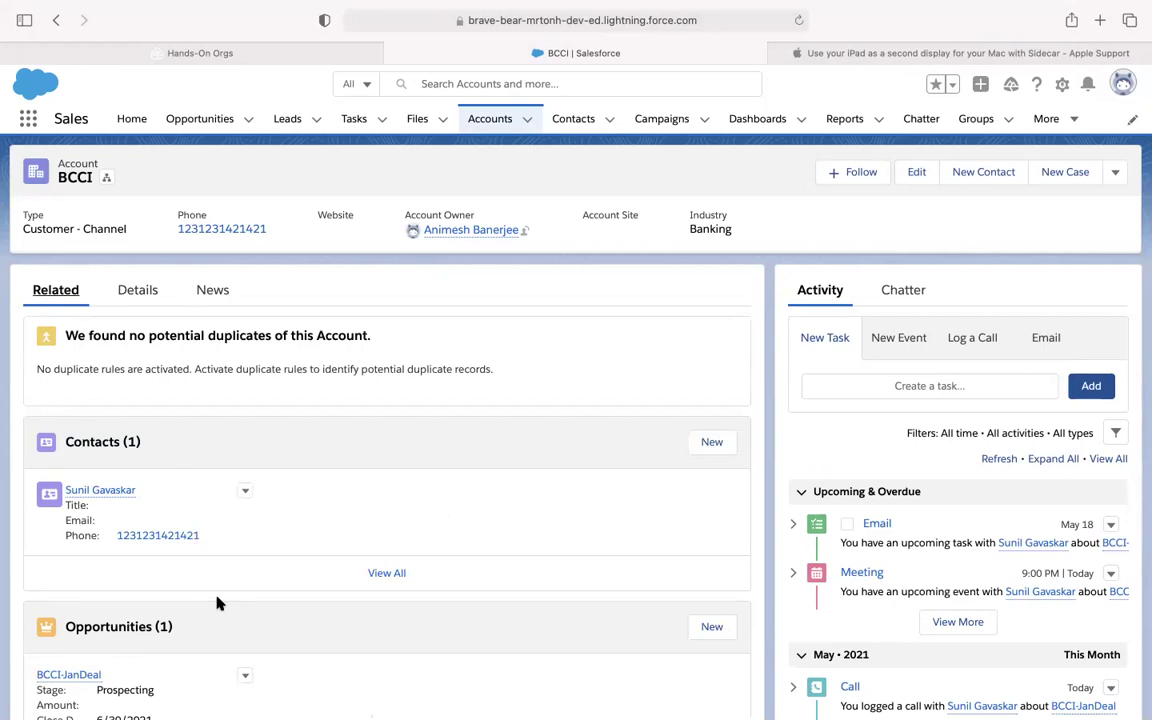
{"action": "scroll", "coordinate": [217, 601], "scroll_direction": "down", "scroll_amount": 2}
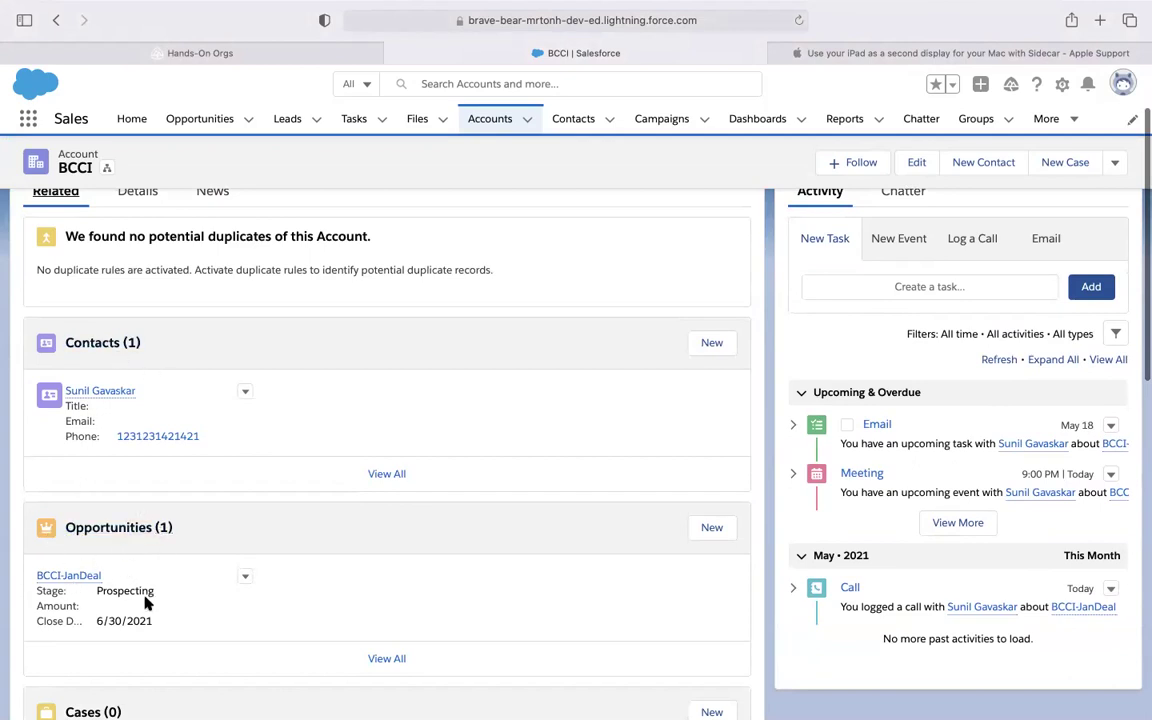
Create a new BCCI contact, entering the contact's first and last name, and save it
{"action": "left_click", "coordinate": [721, 341]}
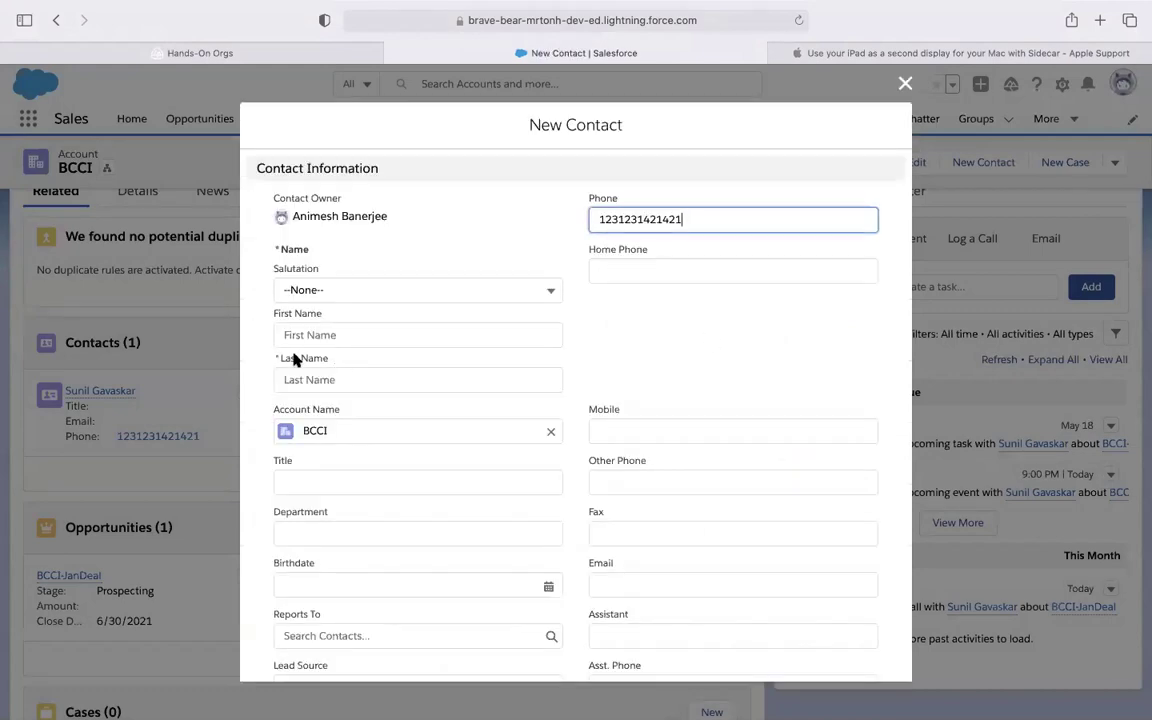
{"action": "left_click", "coordinate": [314, 338]}
{"action": "type", "text": "Ravi"}
{"action": "left_click", "coordinate": [285, 385]}
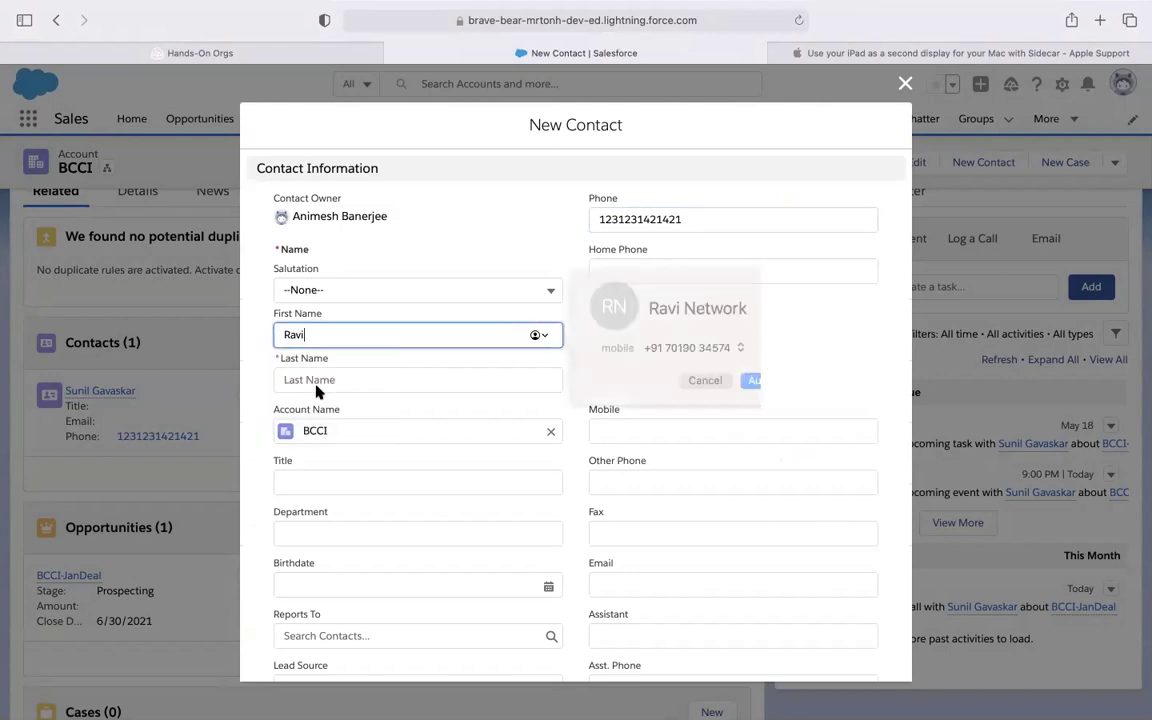
{"action": "type", "text": "Sha"}
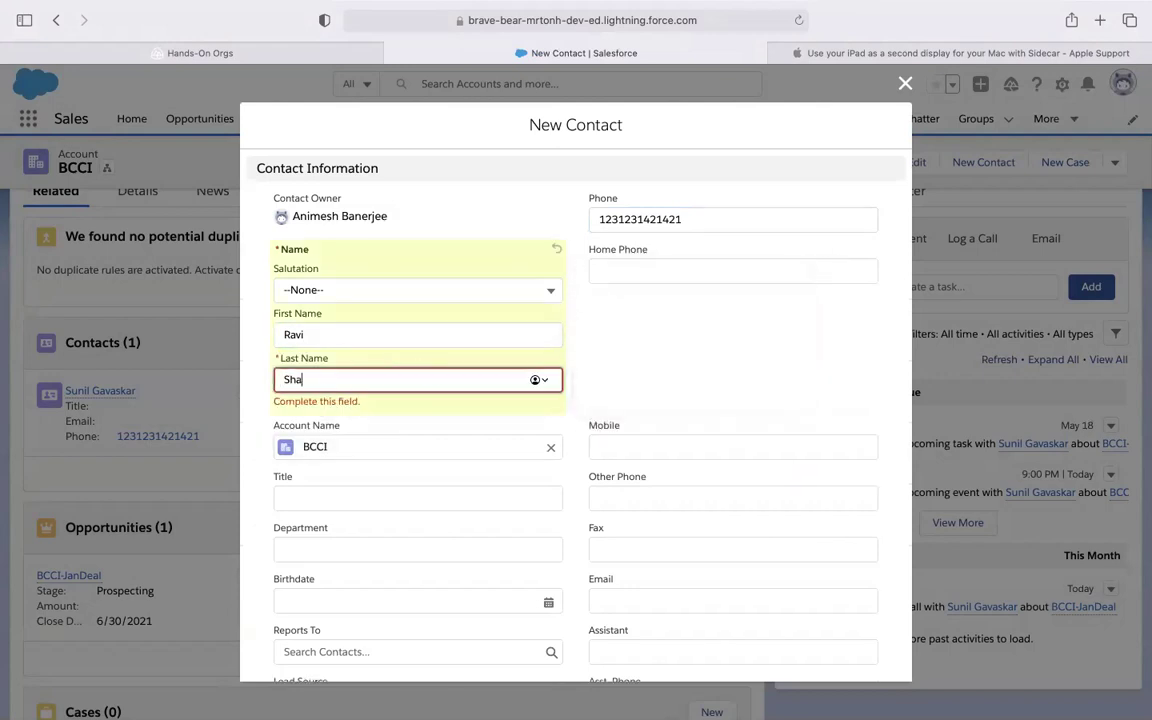
{"action": "type", "text": "stri"}
{"action": "left_click", "coordinate": [676, 360]}
{"action": "scroll", "coordinate": [557, 469], "scroll_direction": "down", "scroll_amount": 2}
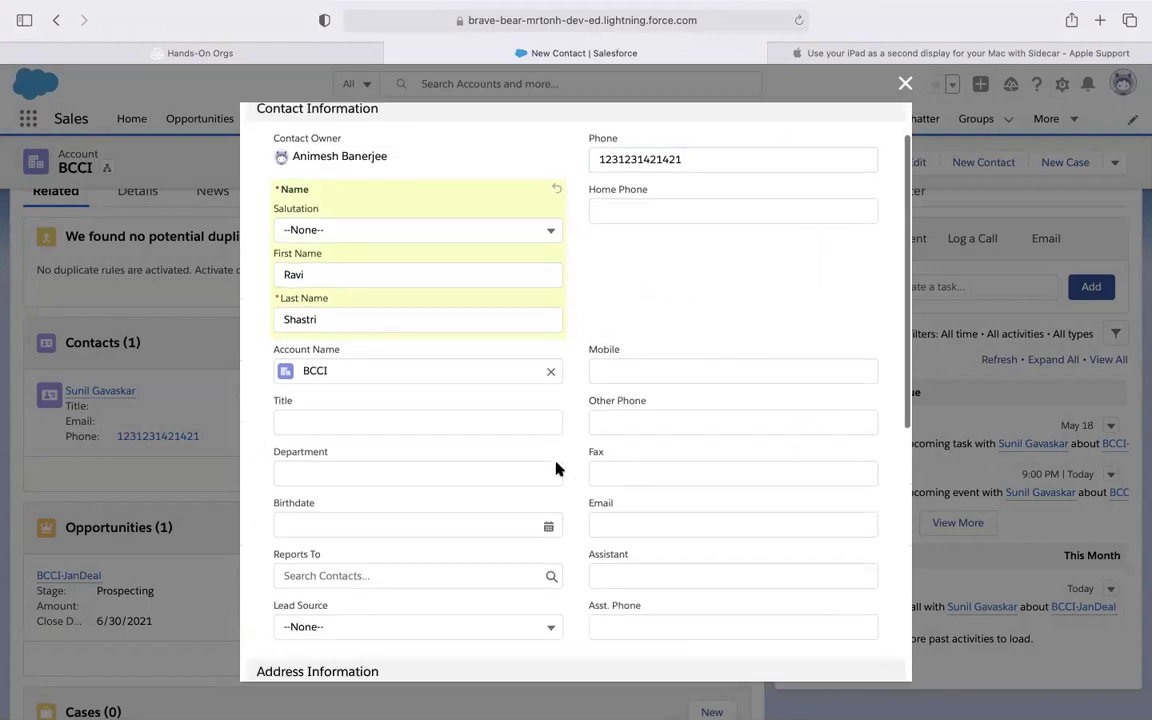
{"action": "scroll", "coordinate": [557, 469], "scroll_direction": "down", "scroll_amount": 1}
{"action": "scroll", "coordinate": [557, 469], "scroll_direction": "down", "scroll_amount": 8}
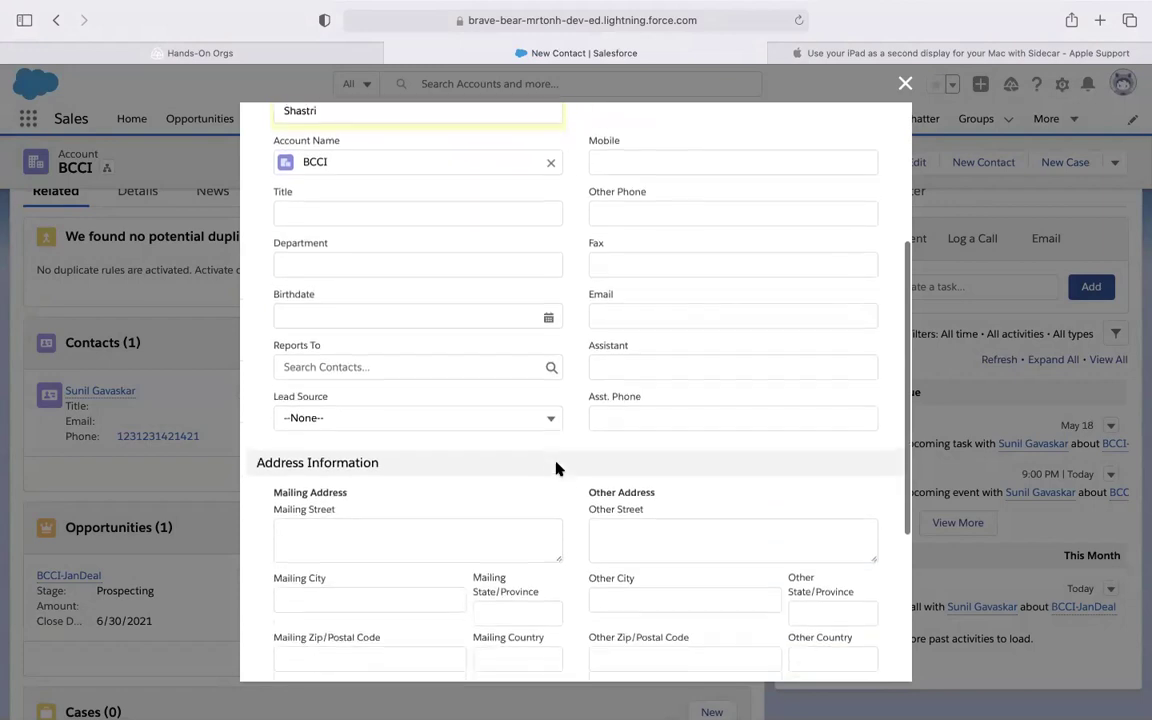
{"action": "left_click", "coordinate": [650, 656]}
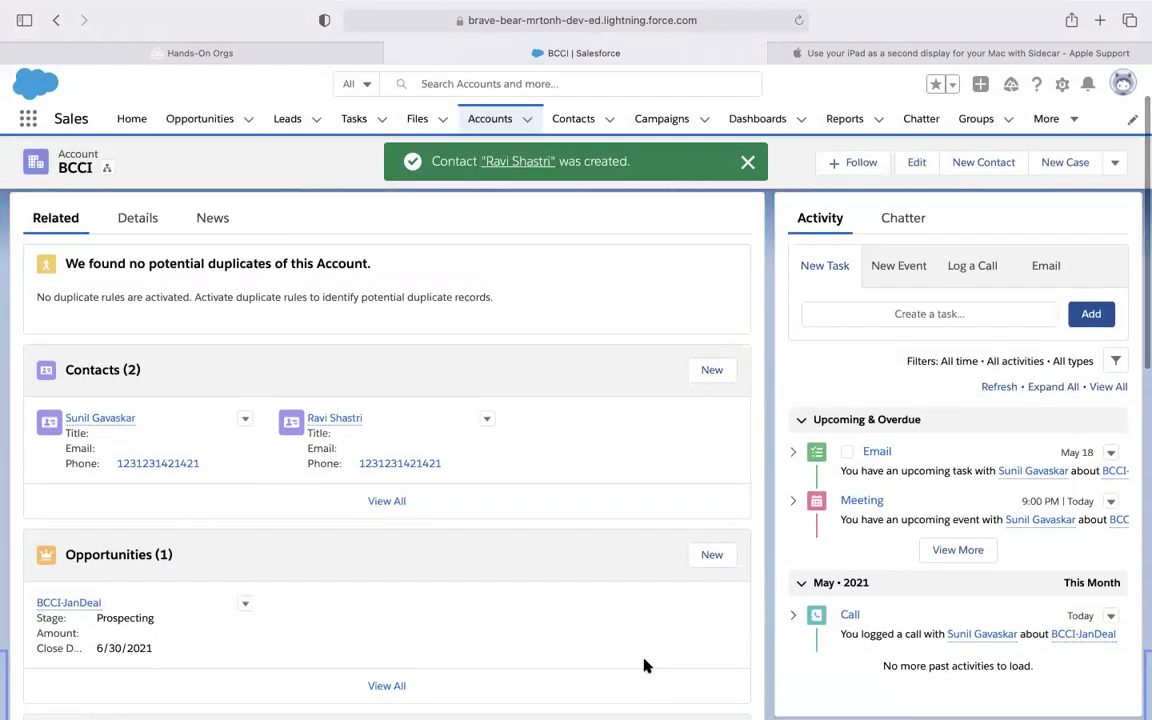
{"action": "left_click", "coordinate": [747, 161]}
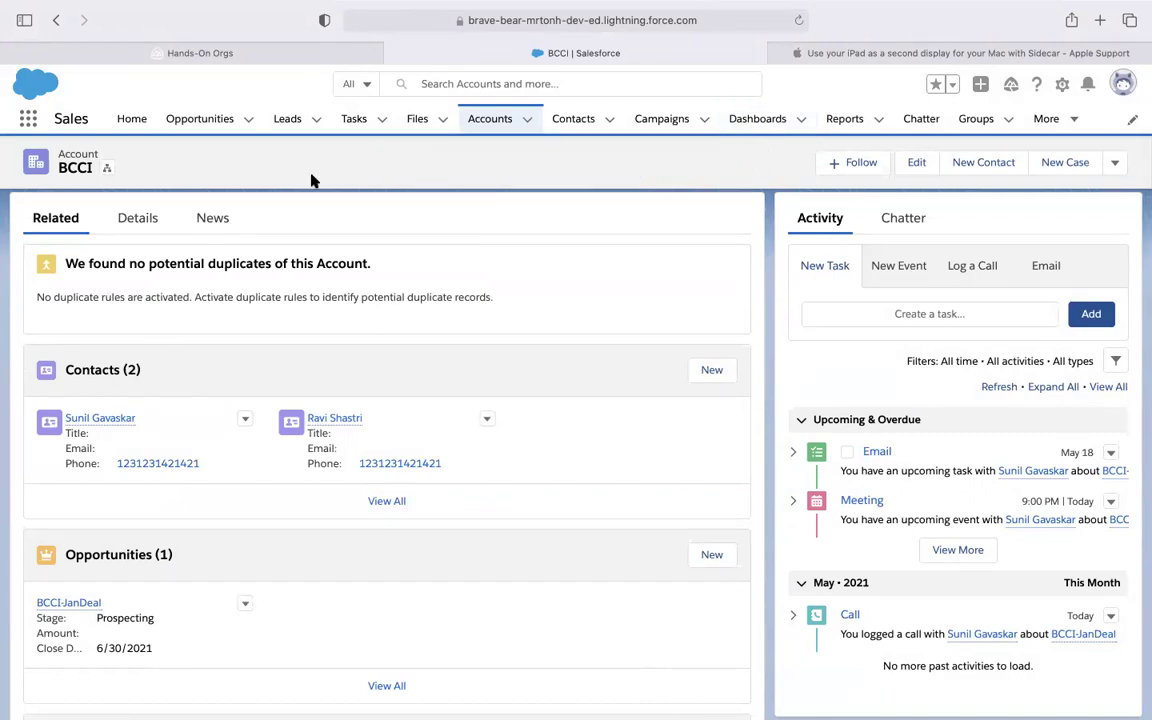
{"action": "left_click", "coordinate": [580, 122]}
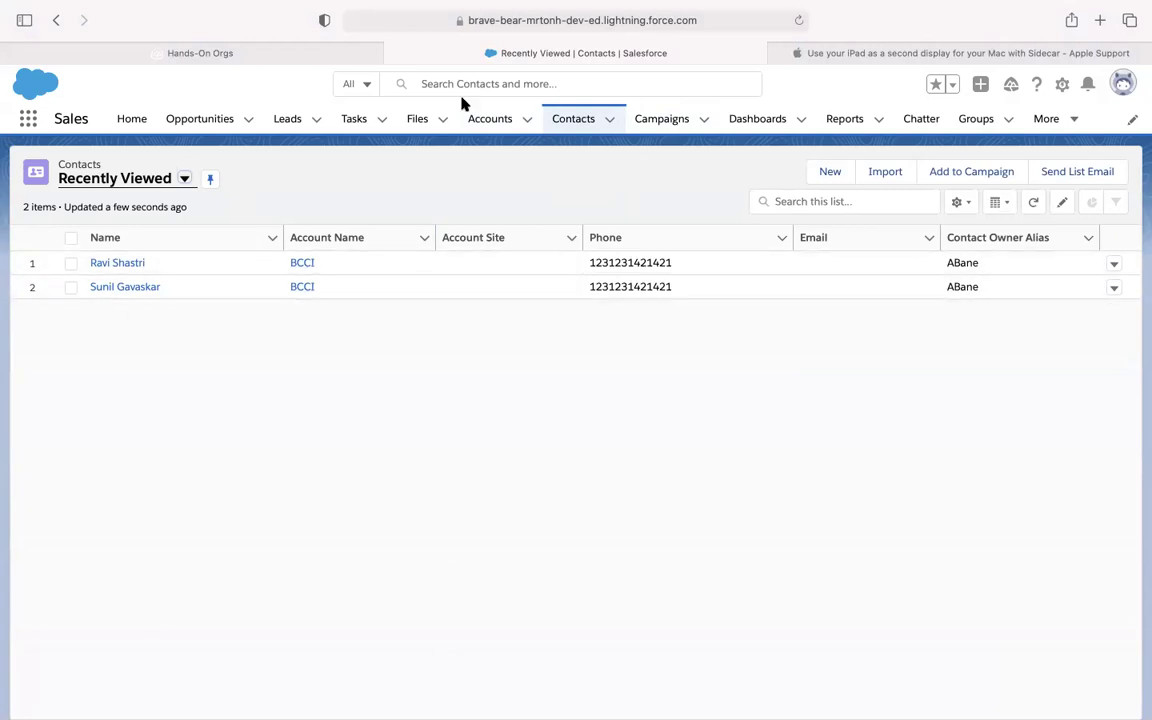
{"action": "left_click", "coordinate": [491, 122]}
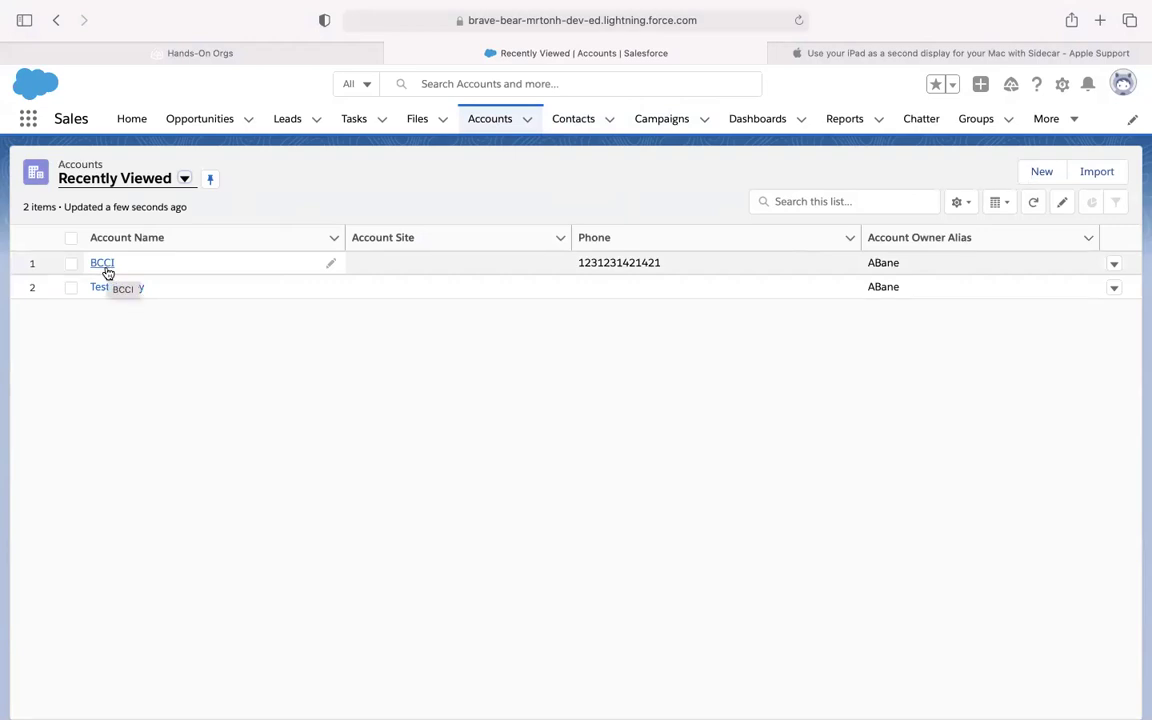
{"action": "left_click", "coordinate": [581, 121]}
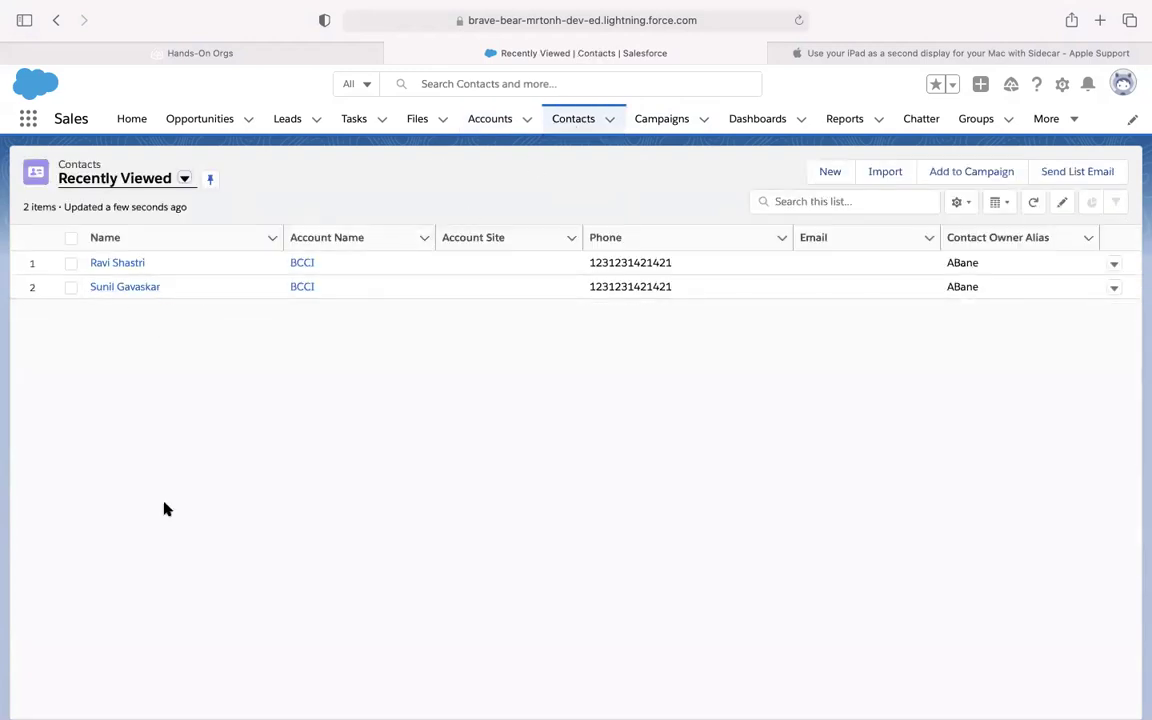
{"action": "left_click", "coordinate": [492, 124]}
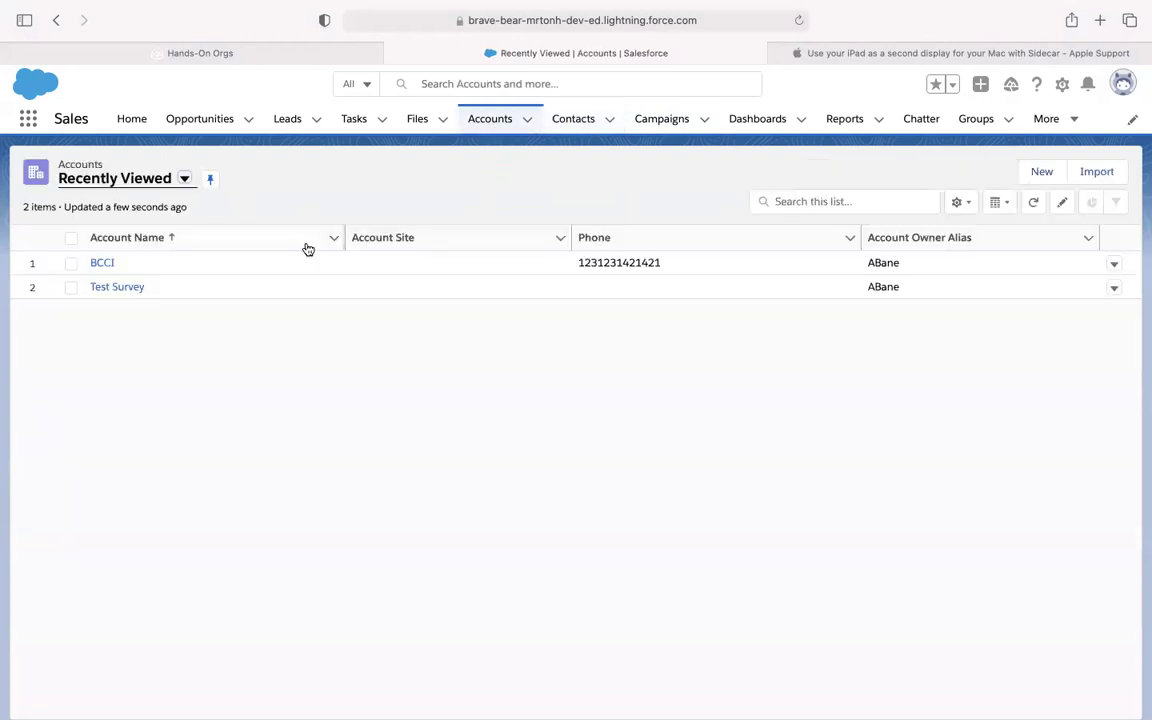
{"action": "left_click", "coordinate": [102, 263]}
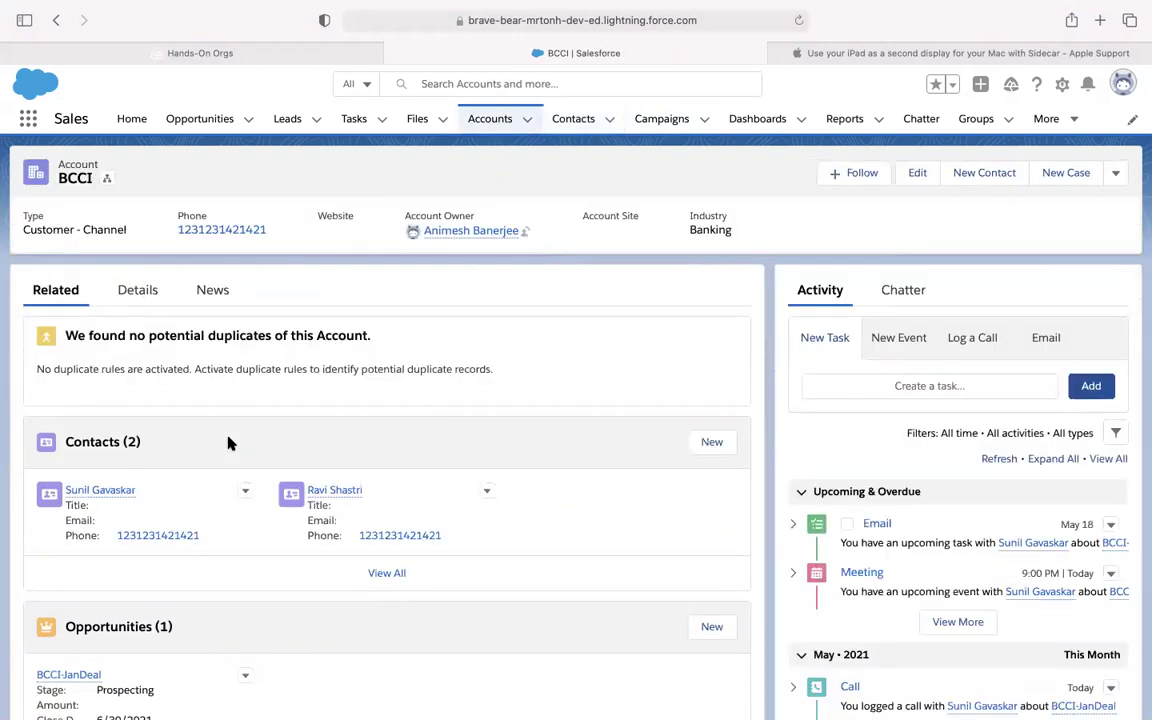
{"action": "scroll", "coordinate": [228, 443], "scroll_direction": "down", "scroll_amount": 2}
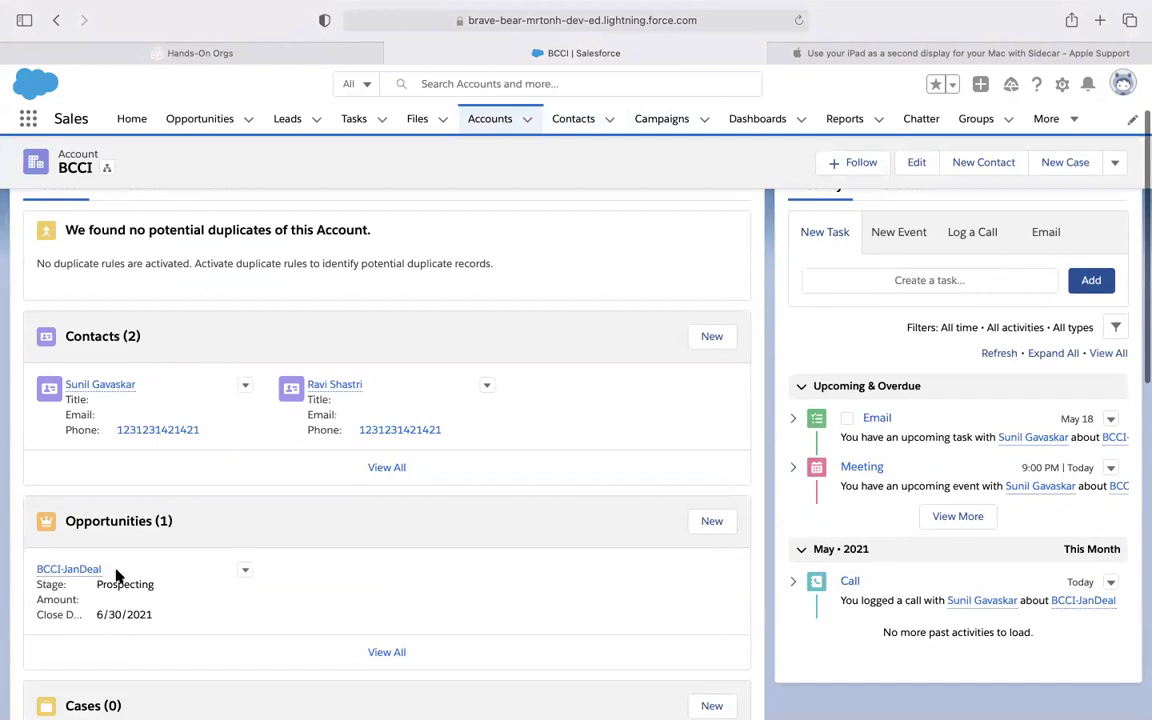
Start a new BCCI opportunity named BCCI-FebDeal and attempt to save it
{"action": "left_click", "coordinate": [712, 522]}
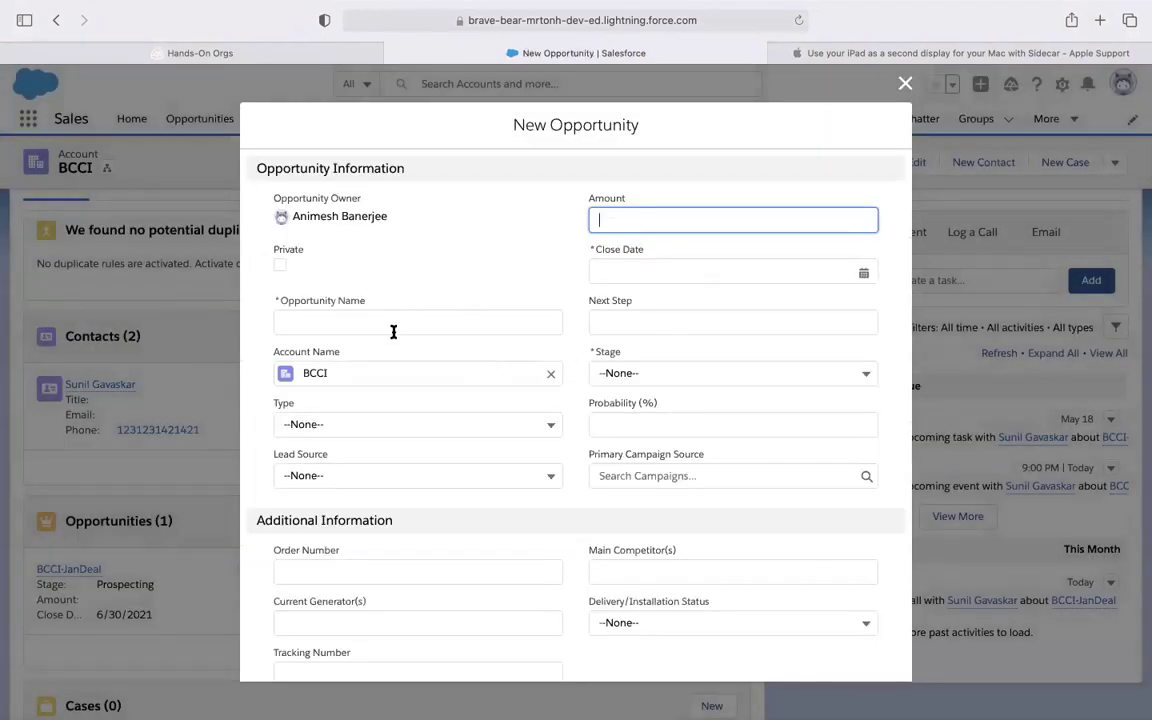
{"action": "left_click", "coordinate": [377, 325]}
{"action": "type", "text": "BCCI-FebDeal"}
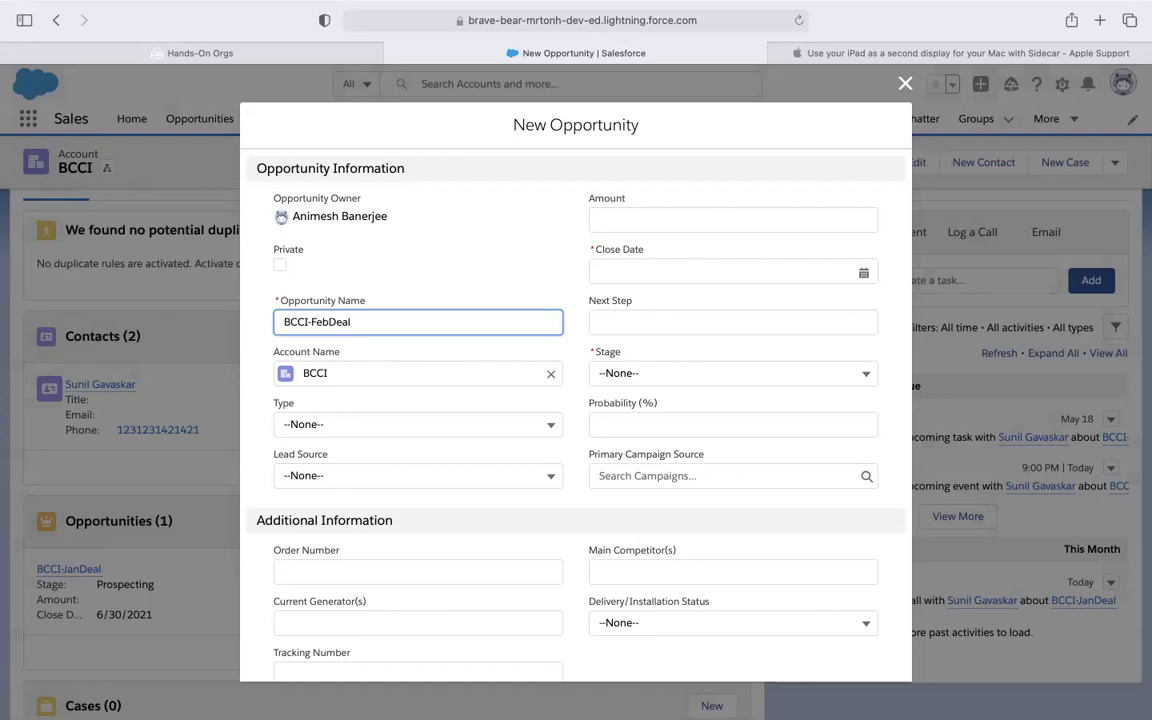
{"action": "scroll", "coordinate": [575, 400], "scroll_direction": "down", "scroll_amount": 5}
{"action": "left_click", "coordinate": [656, 651]}
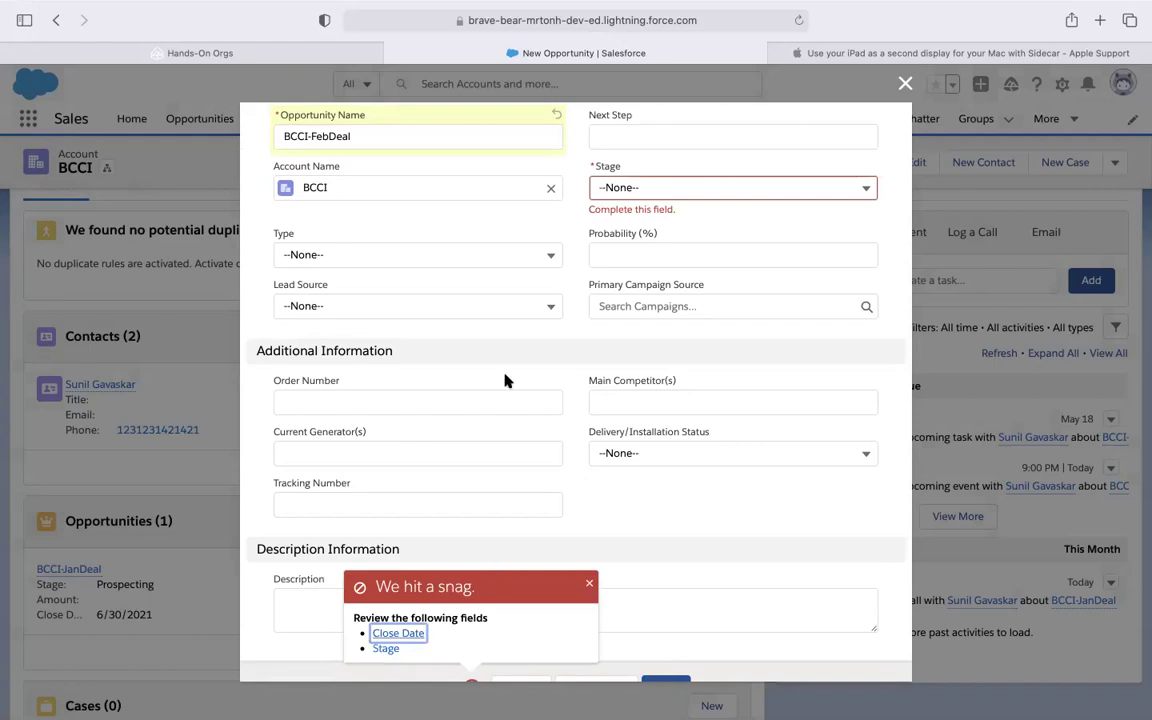
Set the stage to Prospecting and close date to 5/31/2021, then save
{"action": "left_click", "coordinate": [610, 188]}
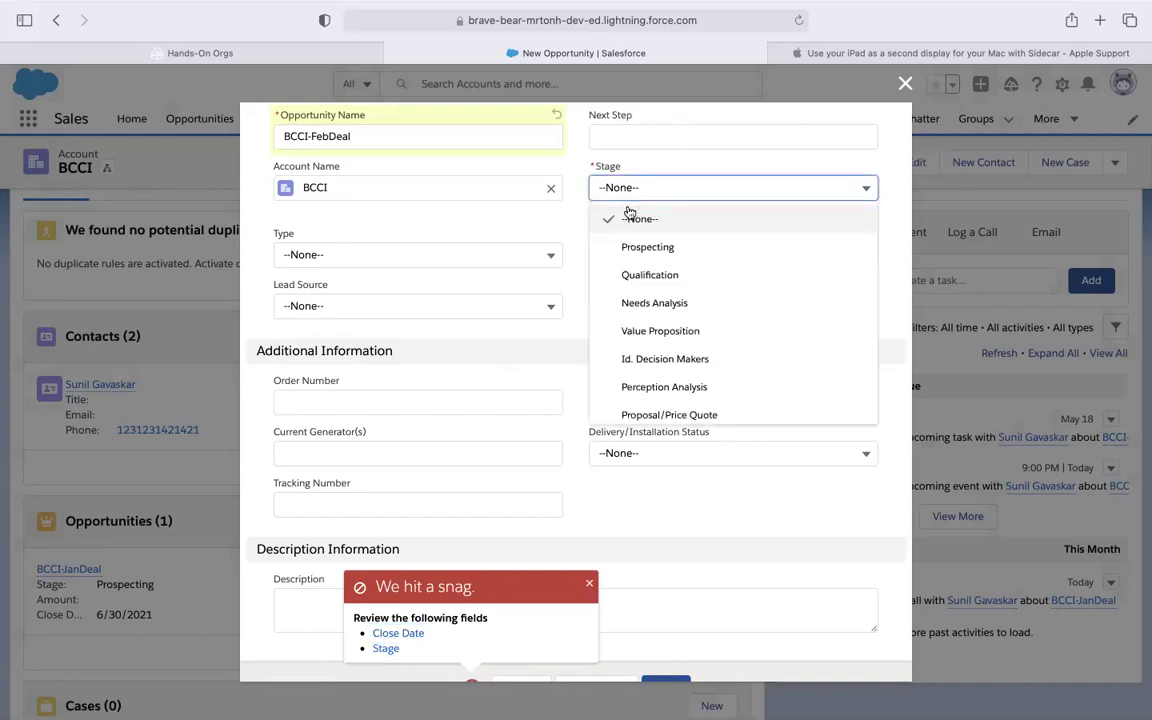
{"action": "left_click", "coordinate": [635, 248]}
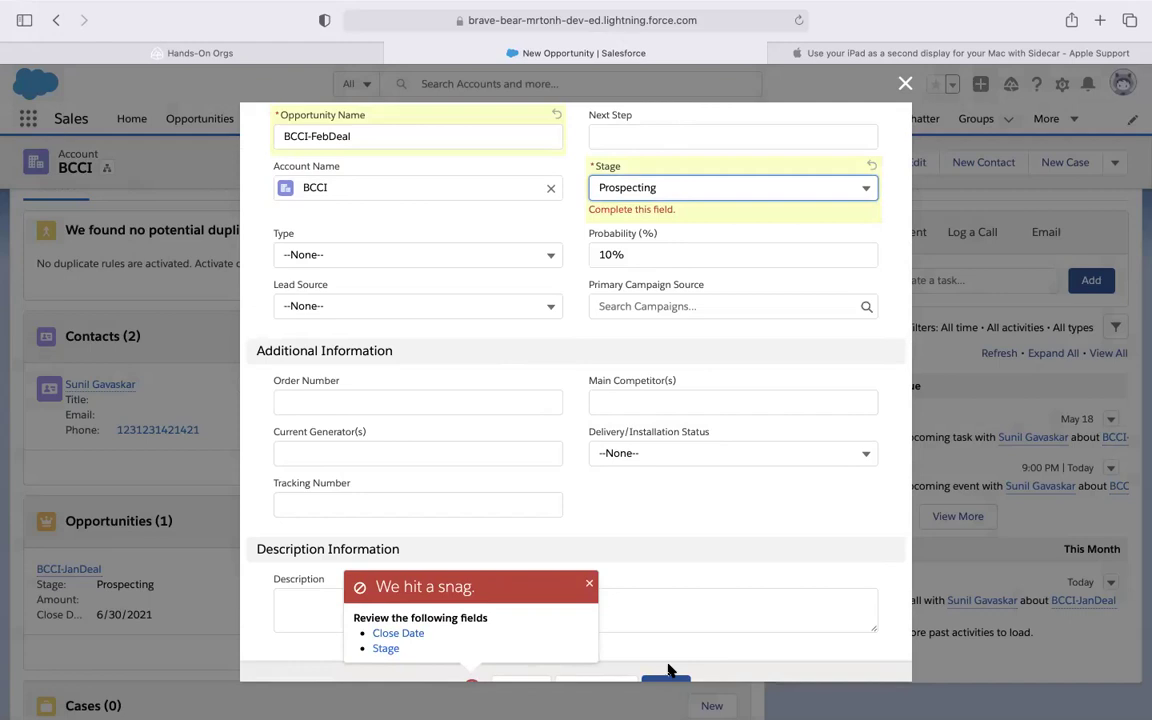
{"action": "scroll", "coordinate": [673, 687], "scroll_direction": "down", "scroll_amount": 1}
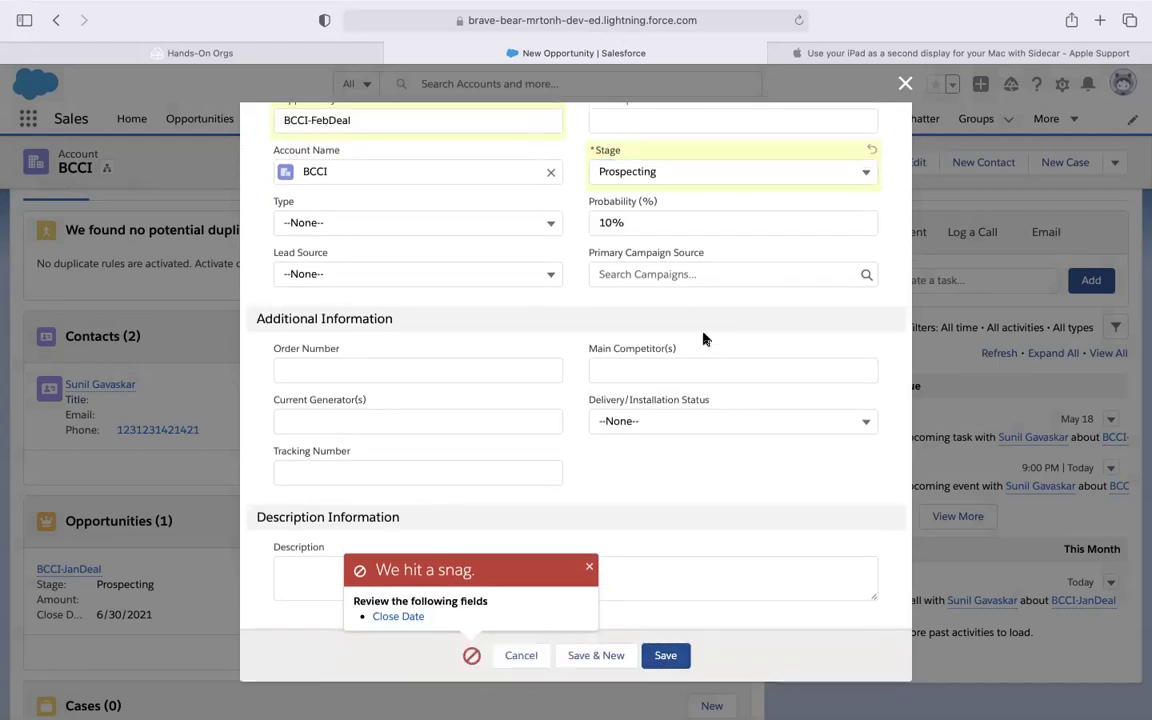
{"action": "scroll", "coordinate": [703, 339], "scroll_direction": "up", "scroll_amount": 3}
{"action": "left_click", "coordinate": [667, 186]}
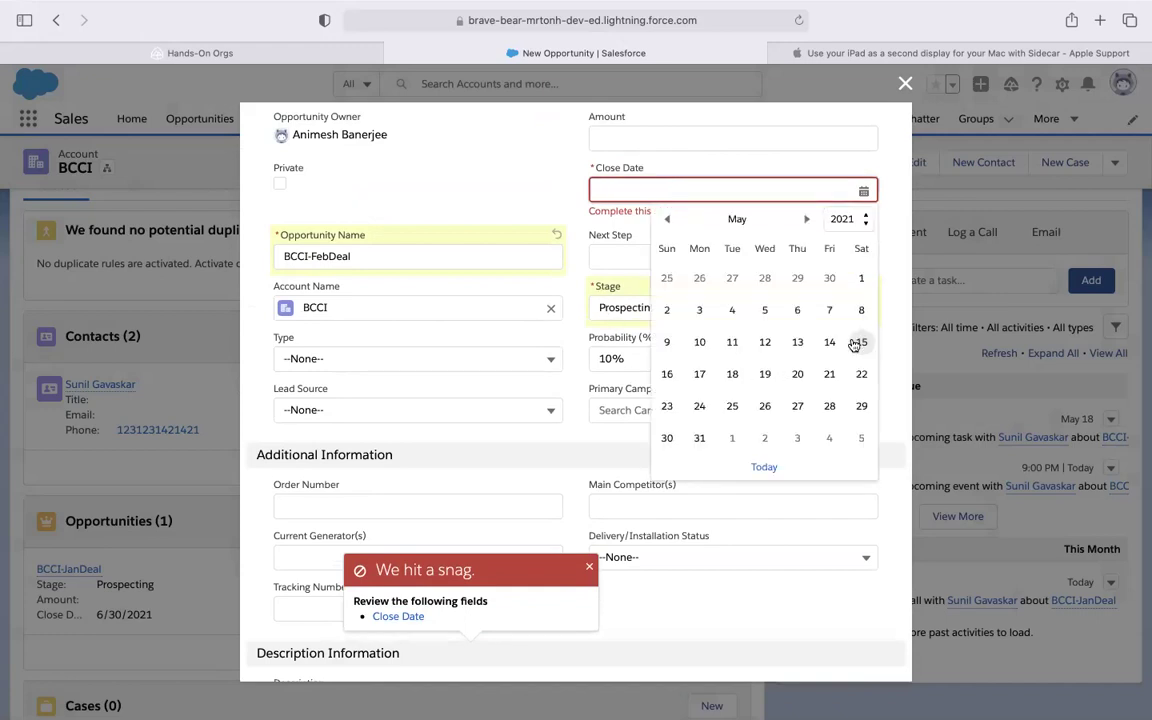
{"action": "left_click", "coordinate": [700, 438]}
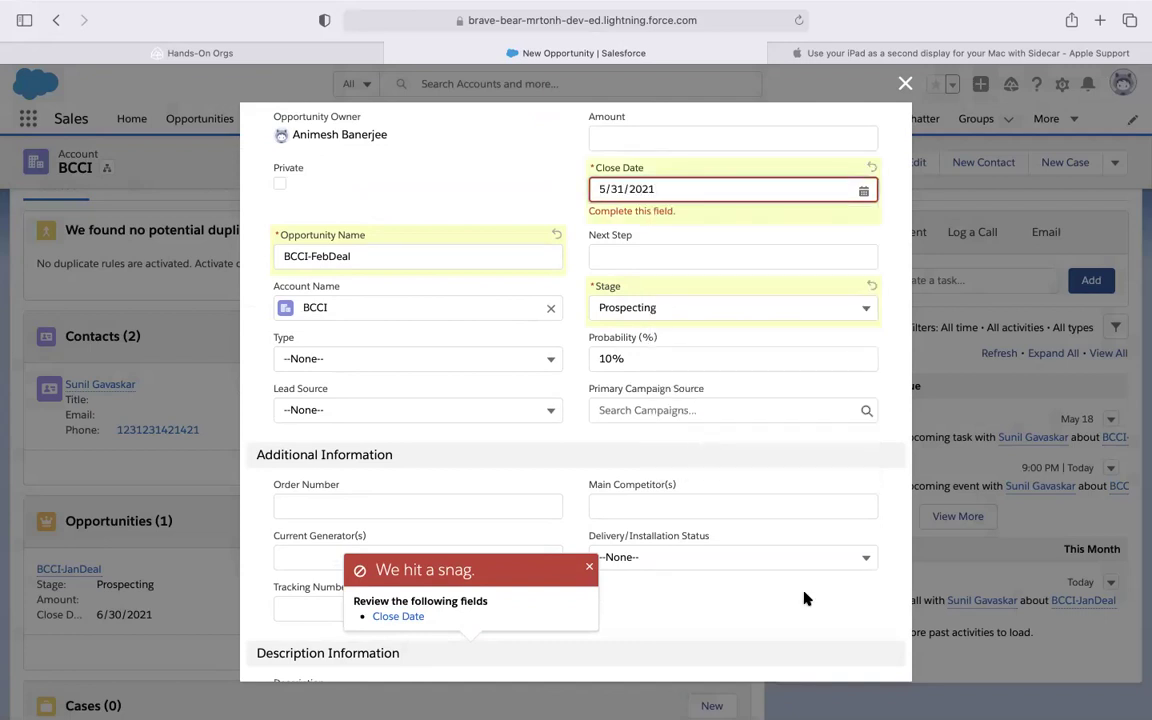
{"action": "scroll", "coordinate": [806, 598], "scroll_direction": "down", "scroll_amount": 3}
{"action": "left_click", "coordinate": [663, 654]}
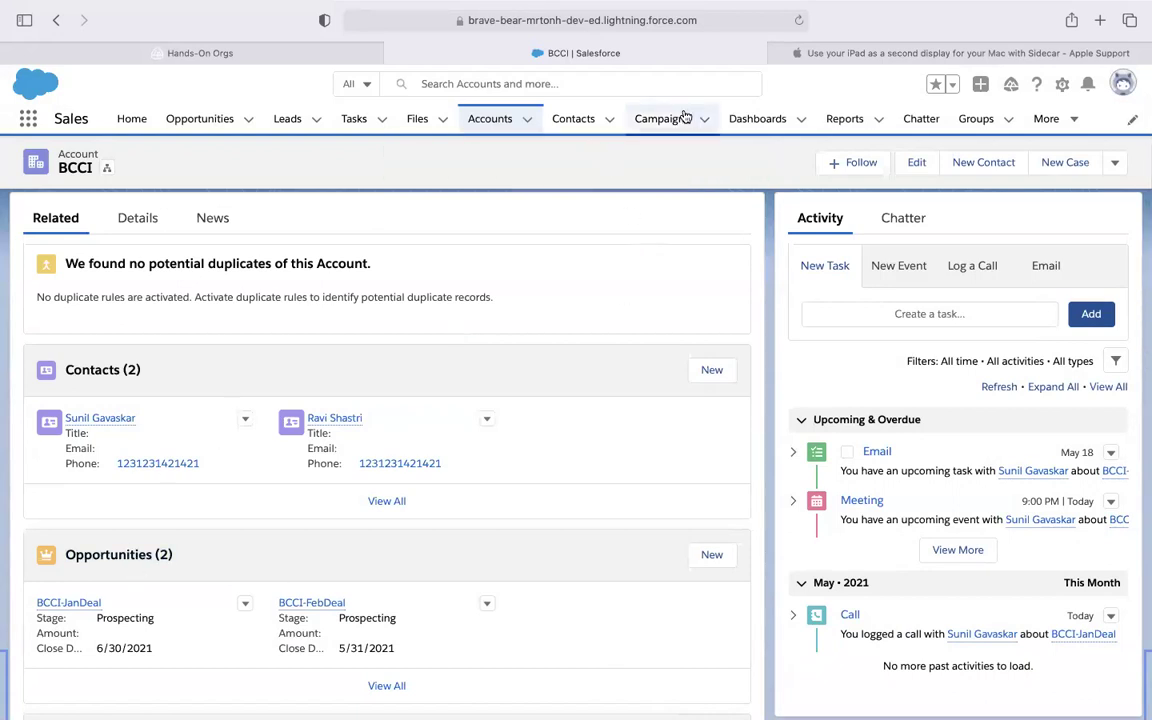
Open the BCCI-JanDeal opportunity and review its detail fields
{"action": "left_click", "coordinate": [199, 120]}
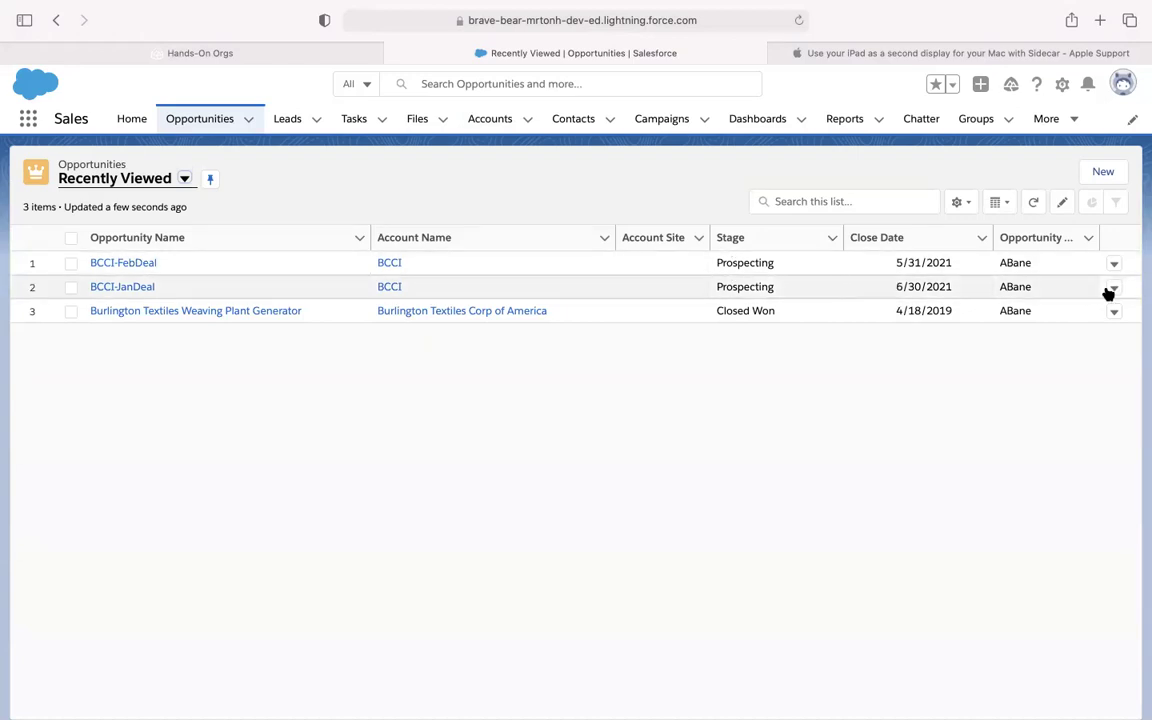
{"action": "left_click", "coordinate": [119, 288]}
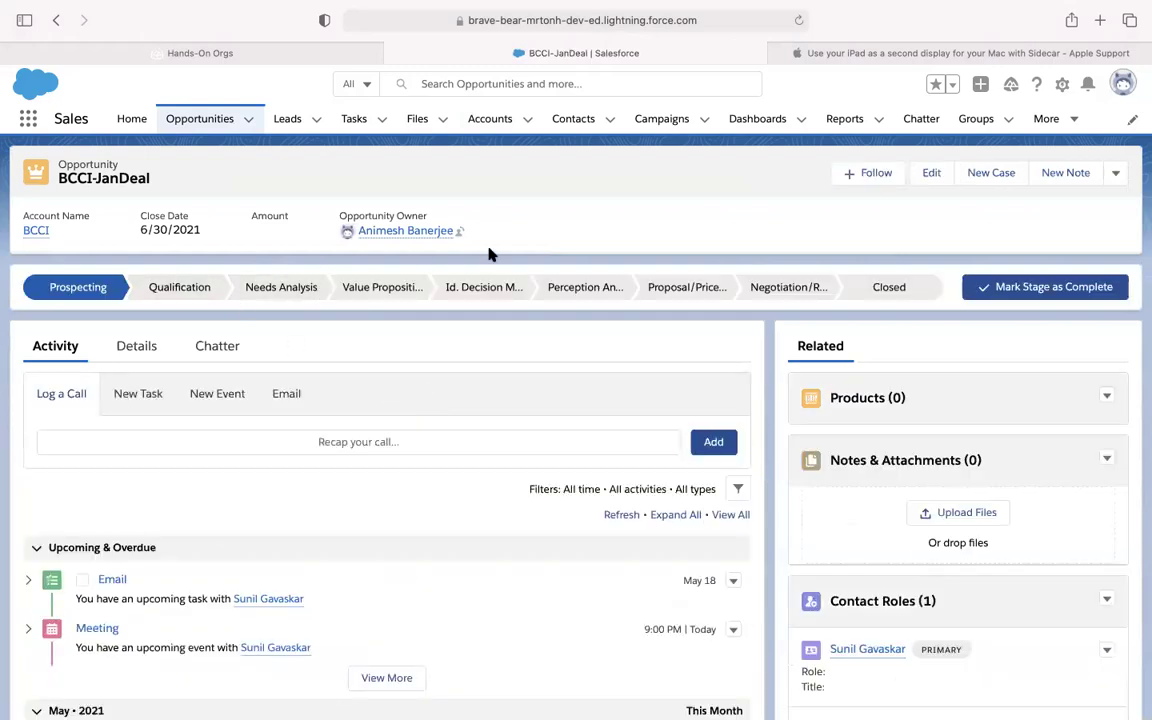
{"action": "left_click", "coordinate": [133, 350]}
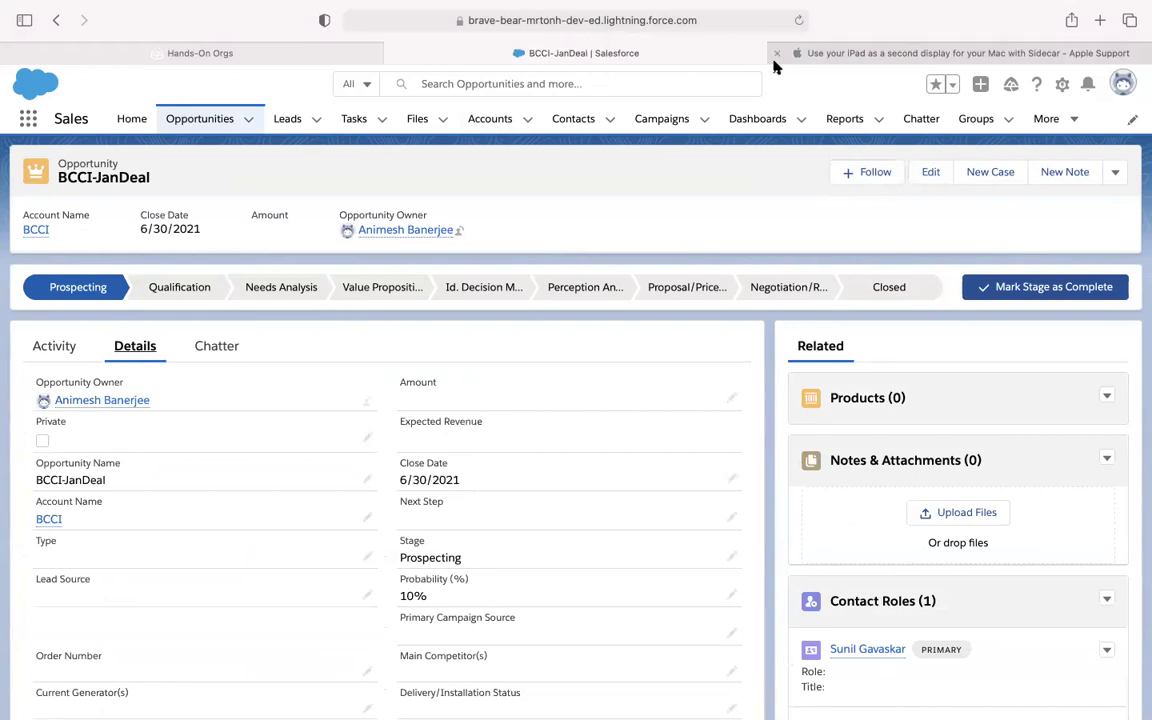
{"action": "mouse_move", "coordinate": [776, 62]}
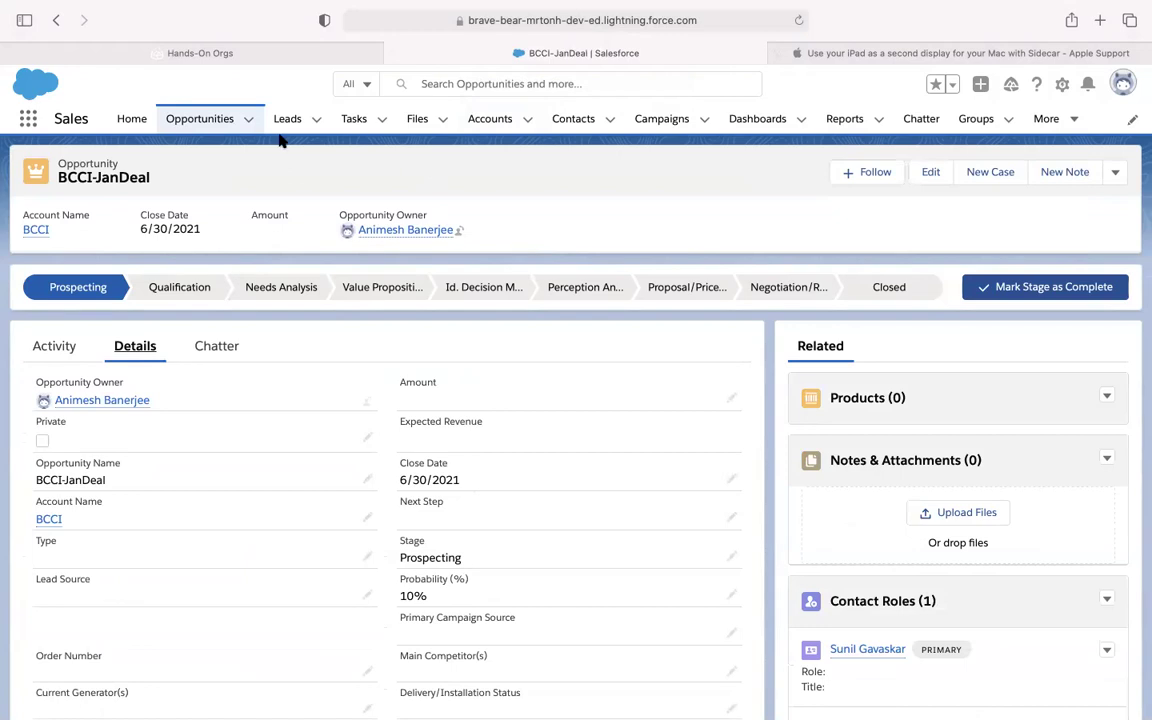
{"action": "left_click", "coordinate": [210, 118]}
{"action": "left_click", "coordinate": [126, 264]}
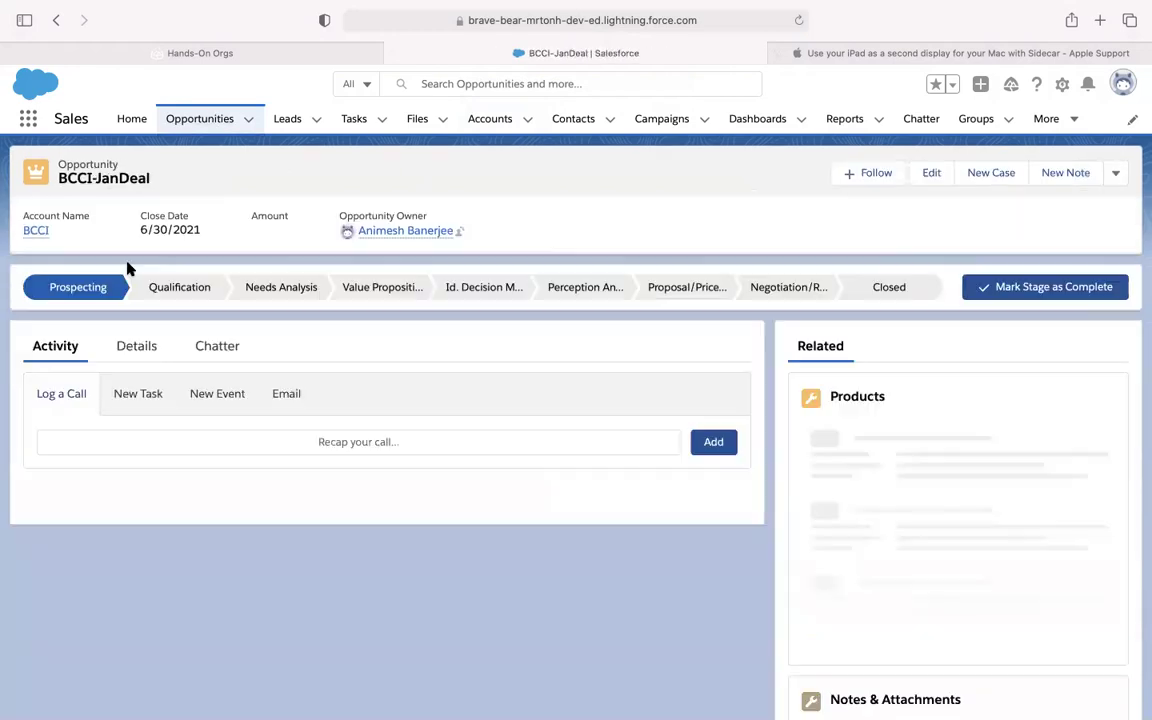
View the BCCI-FebDeal opportunity's details, then go to the Accounts list
{"action": "left_click", "coordinate": [220, 124]}
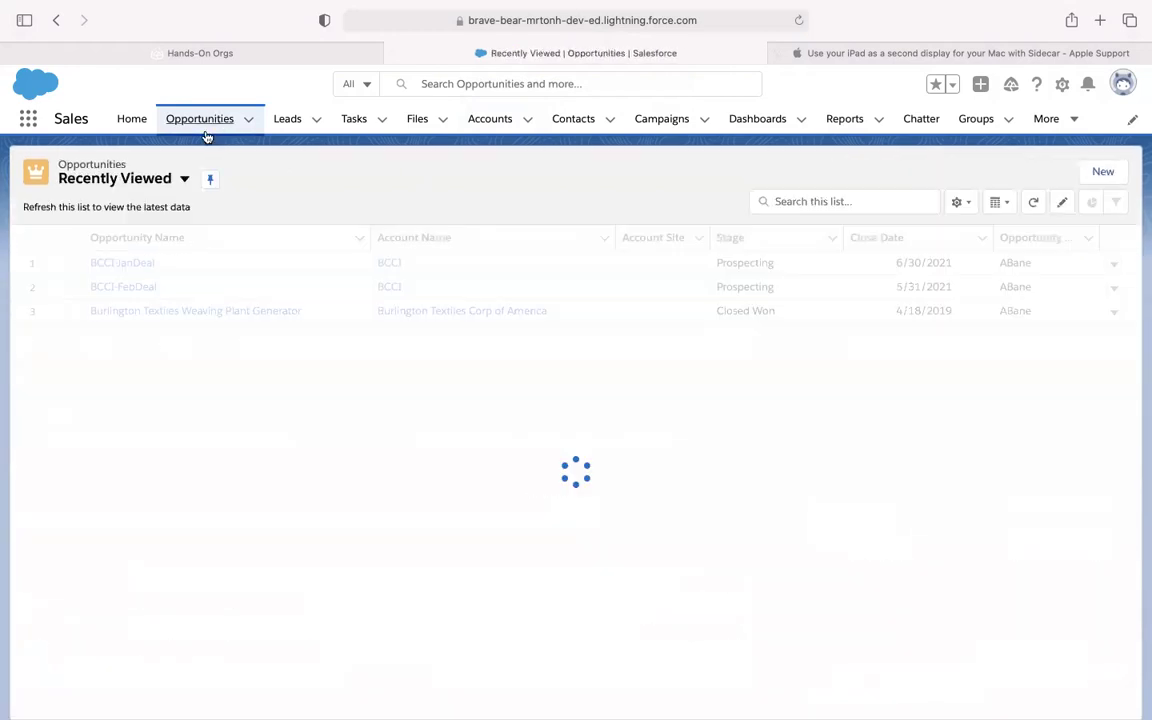
{"action": "left_click", "coordinate": [129, 287]}
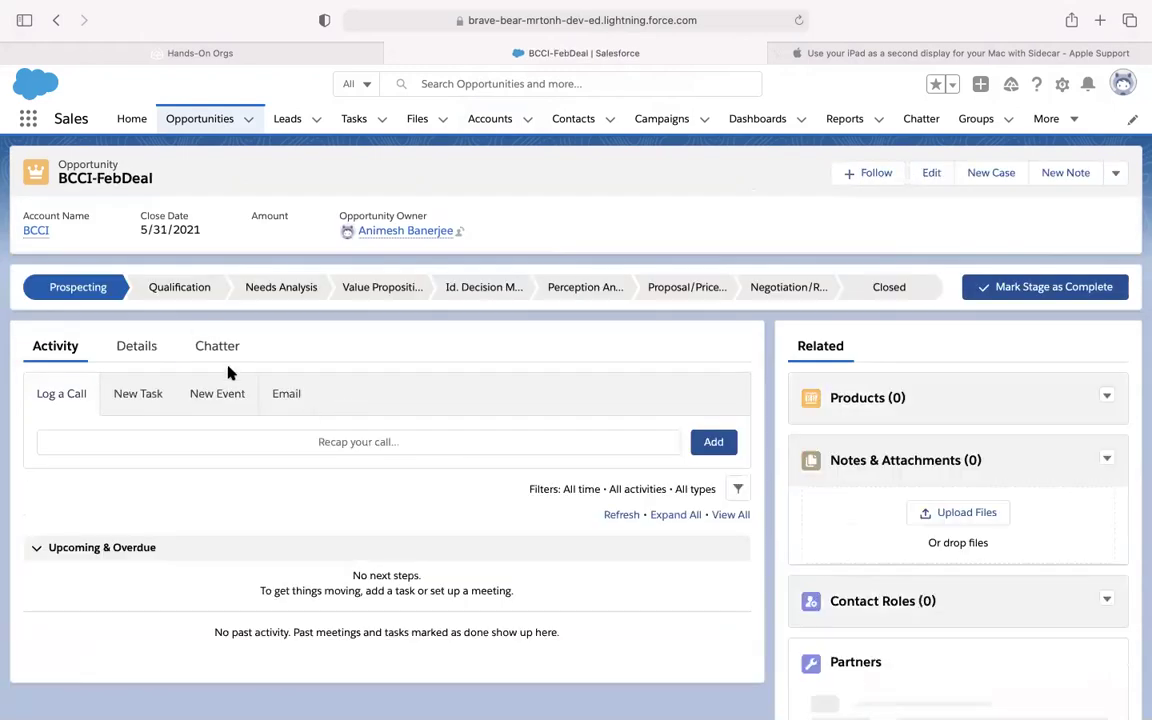
{"action": "left_click", "coordinate": [152, 347]}
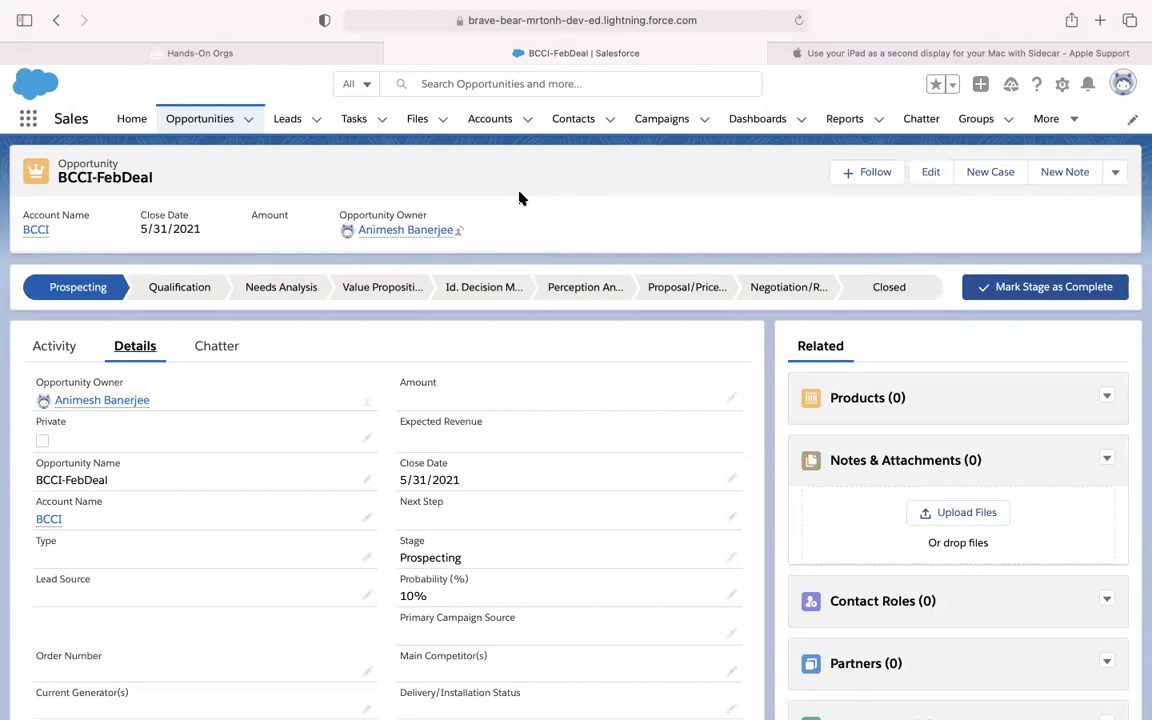
{"action": "left_click", "coordinate": [472, 121]}
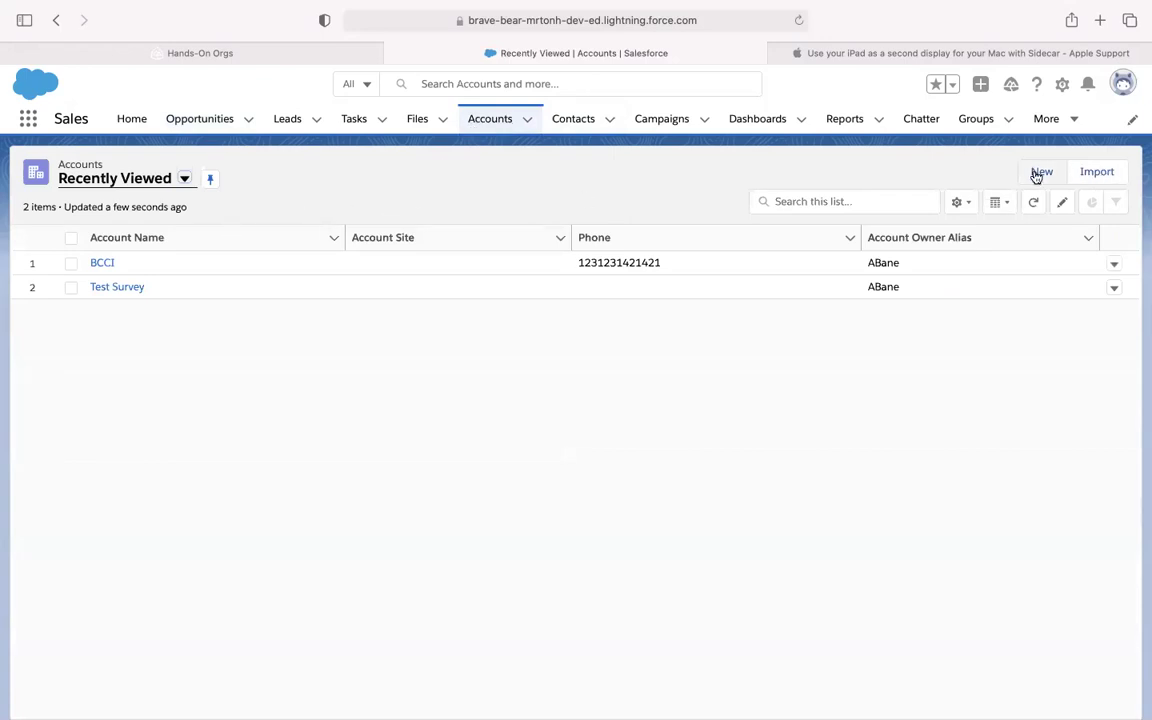
Create a new account named CAB and save it
{"action": "left_click", "coordinate": [1040, 173]}
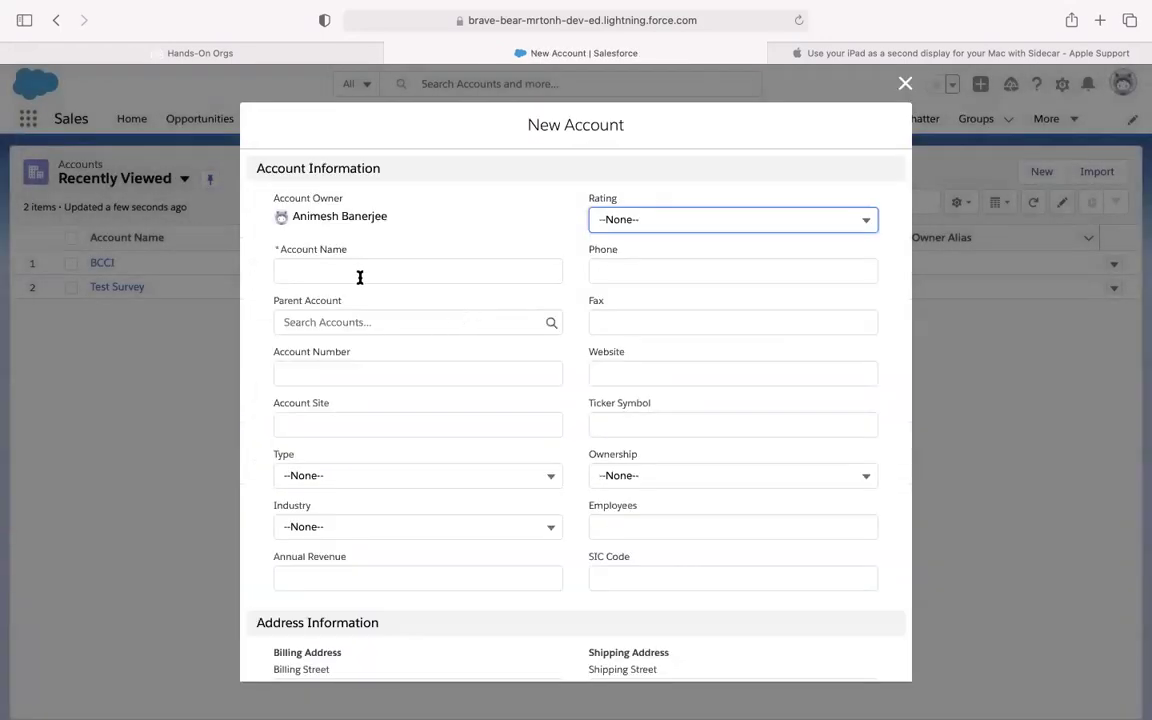
{"action": "left_click", "coordinate": [360, 276]}
{"action": "type", "text": "CAB"}
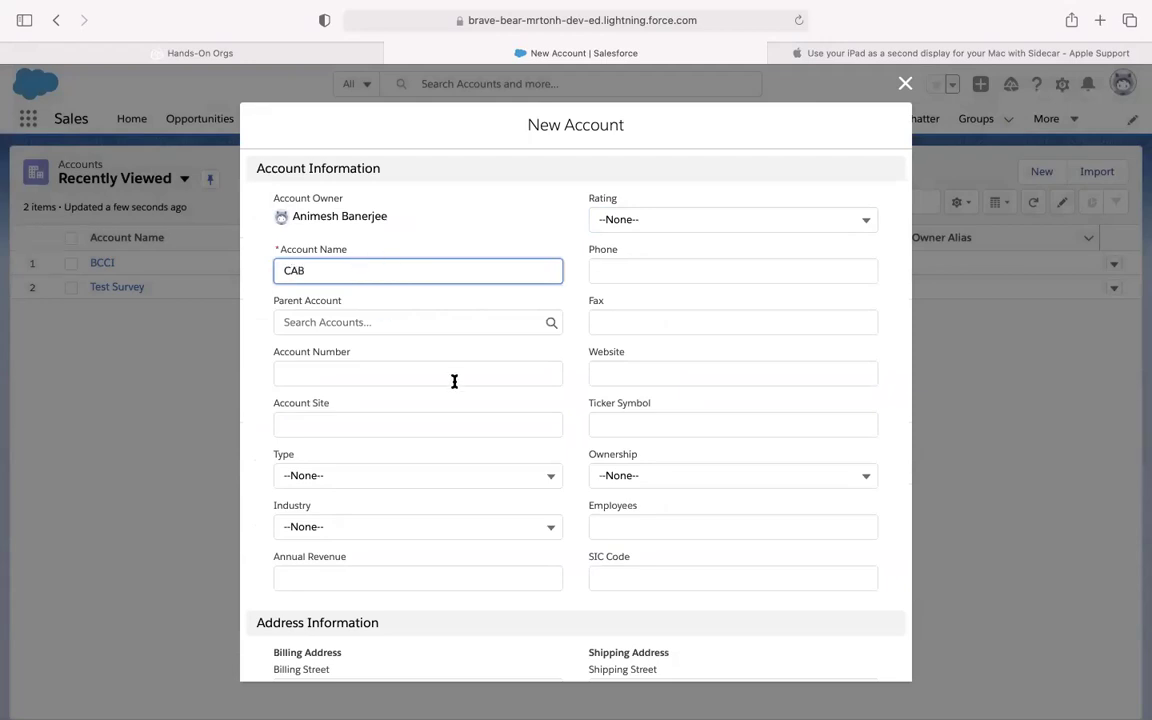
{"action": "scroll", "coordinate": [455, 381], "scroll_direction": "down", "scroll_amount": 5}
{"action": "scroll", "coordinate": [455, 387], "scroll_direction": "down", "scroll_amount": 3}
{"action": "left_click", "coordinate": [649, 660]}
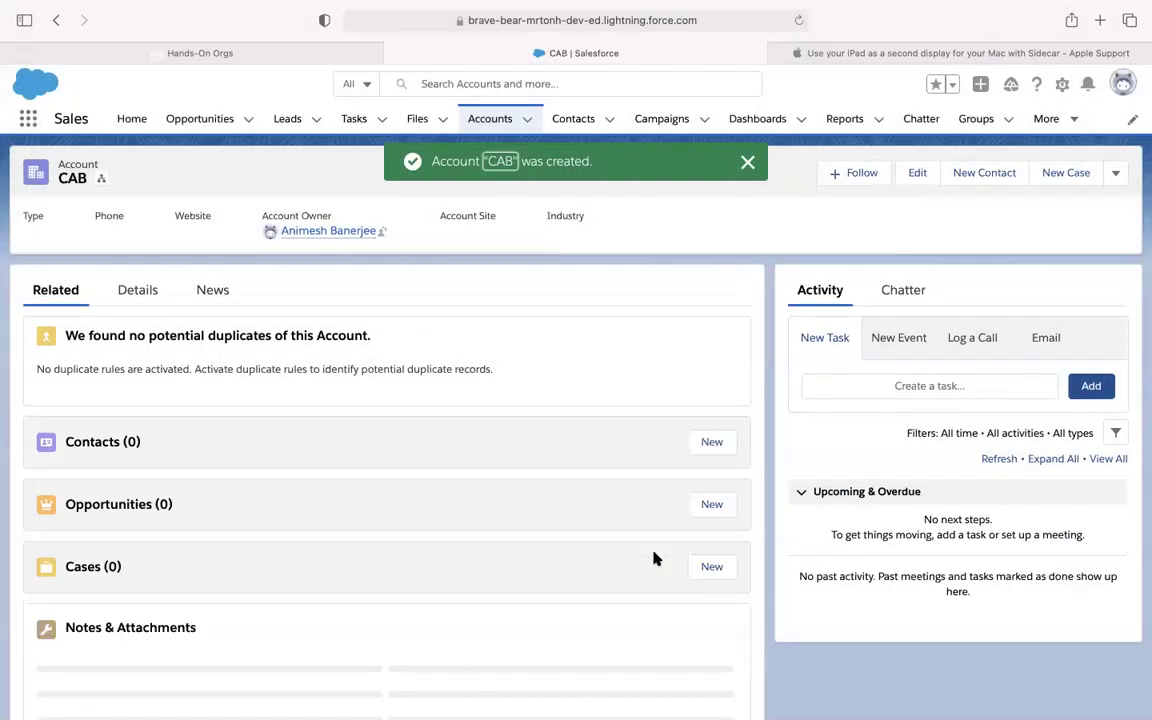
{"action": "scroll", "coordinate": [653, 558], "scroll_direction": "down", "scroll_amount": 2}
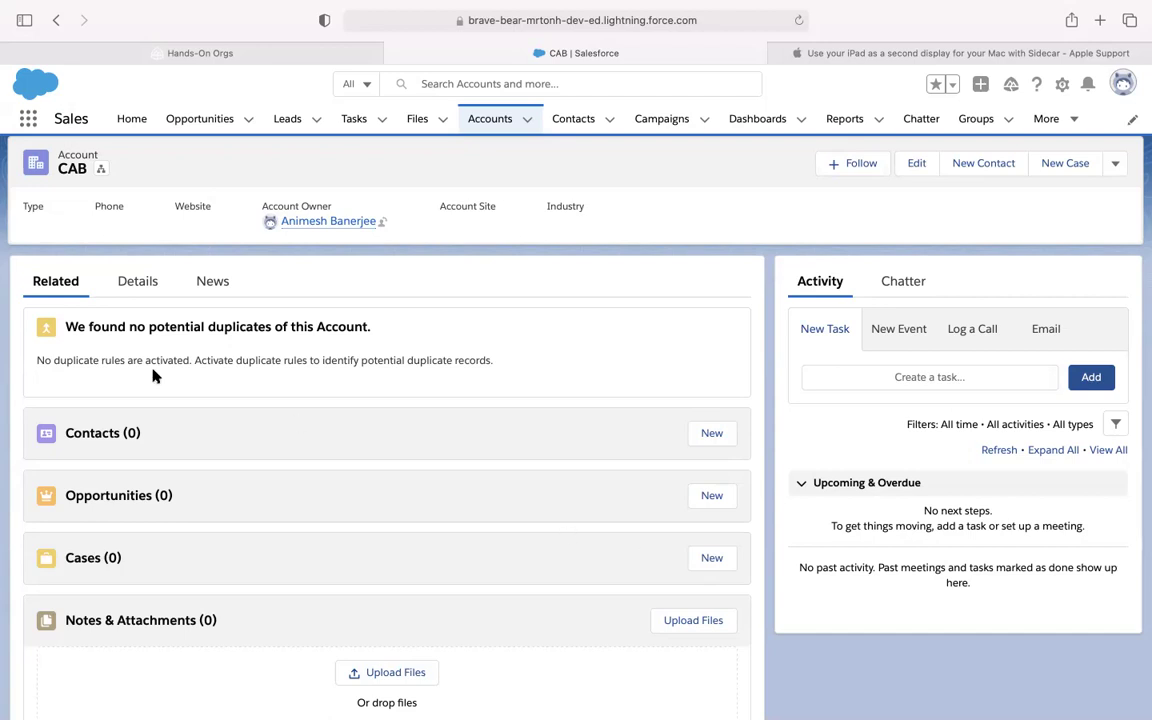
Abandon the account's New Contact form and start a new contact from Contacts
{"action": "left_click", "coordinate": [715, 436]}
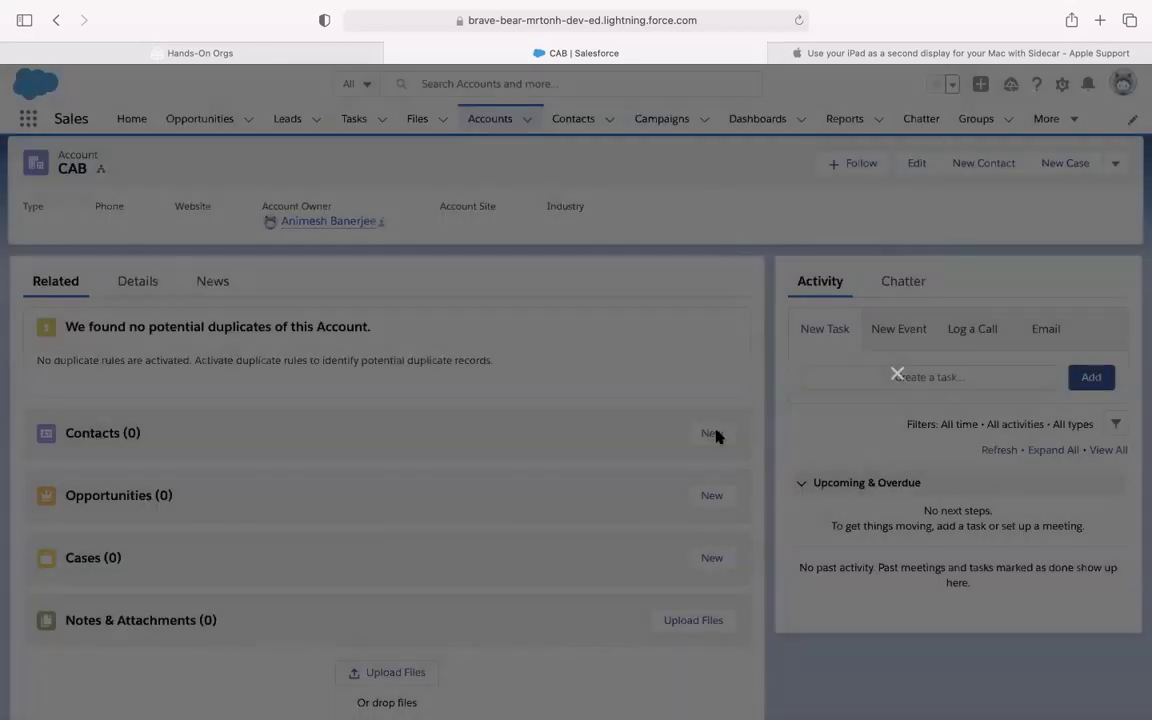
{"action": "left_click", "coordinate": [905, 84]}
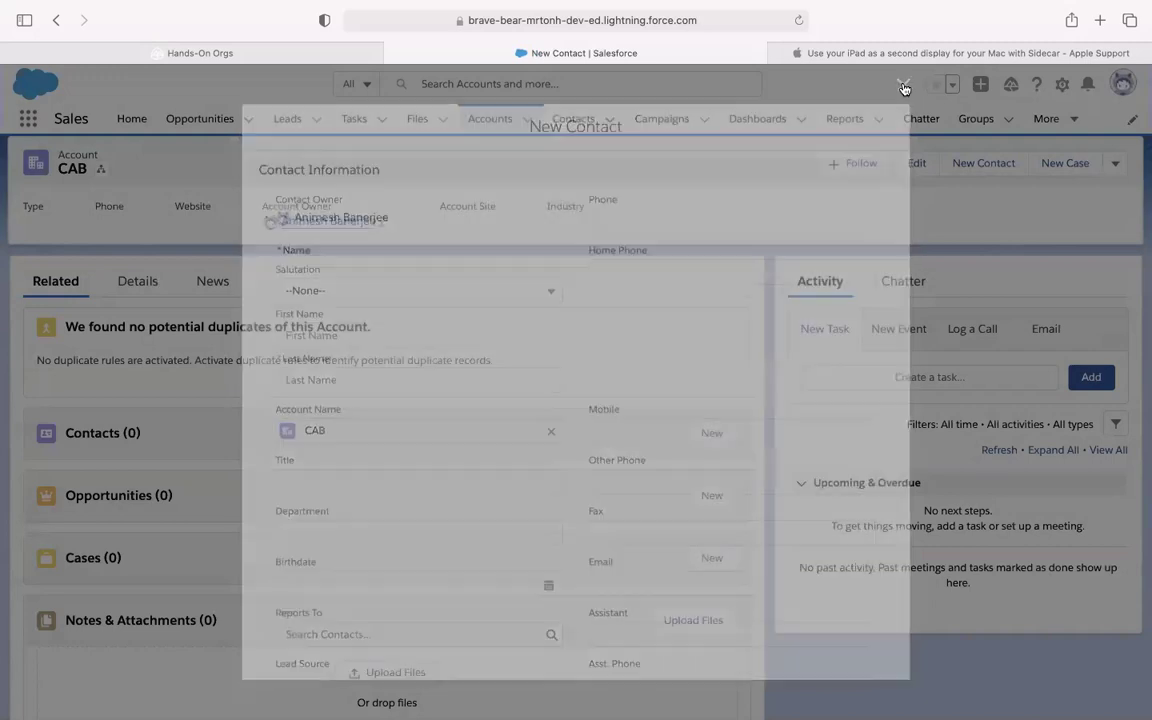
{"action": "left_click", "coordinate": [582, 118]}
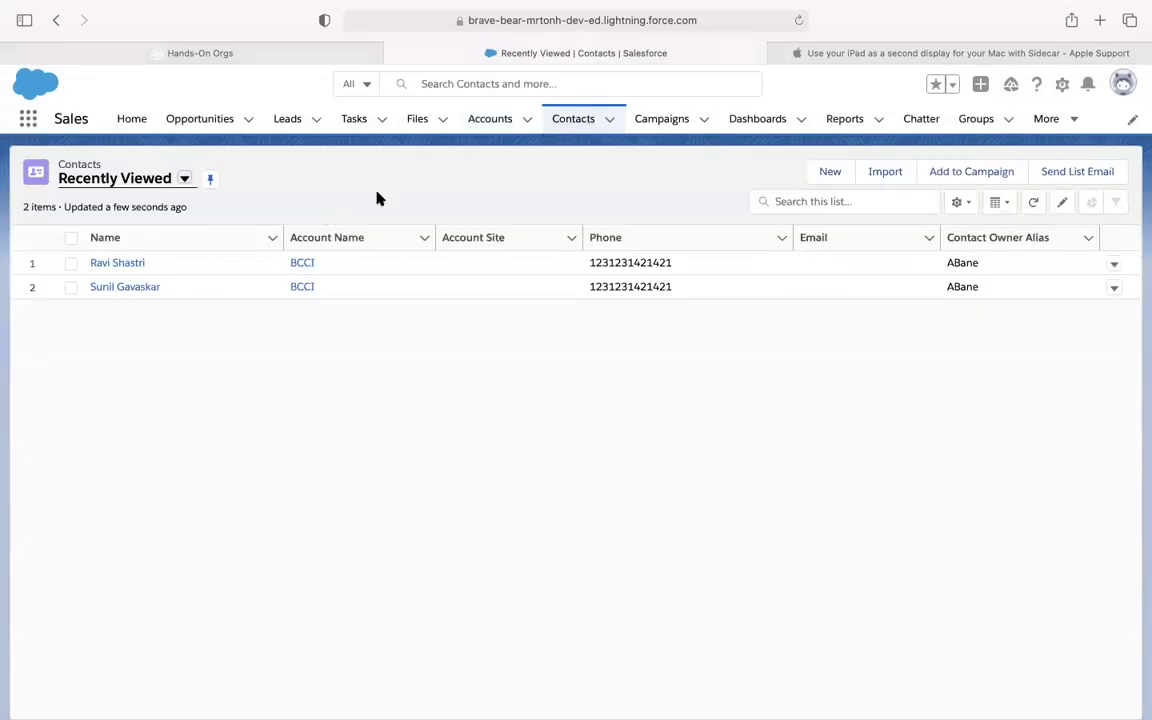
{"action": "left_click", "coordinate": [610, 119]}
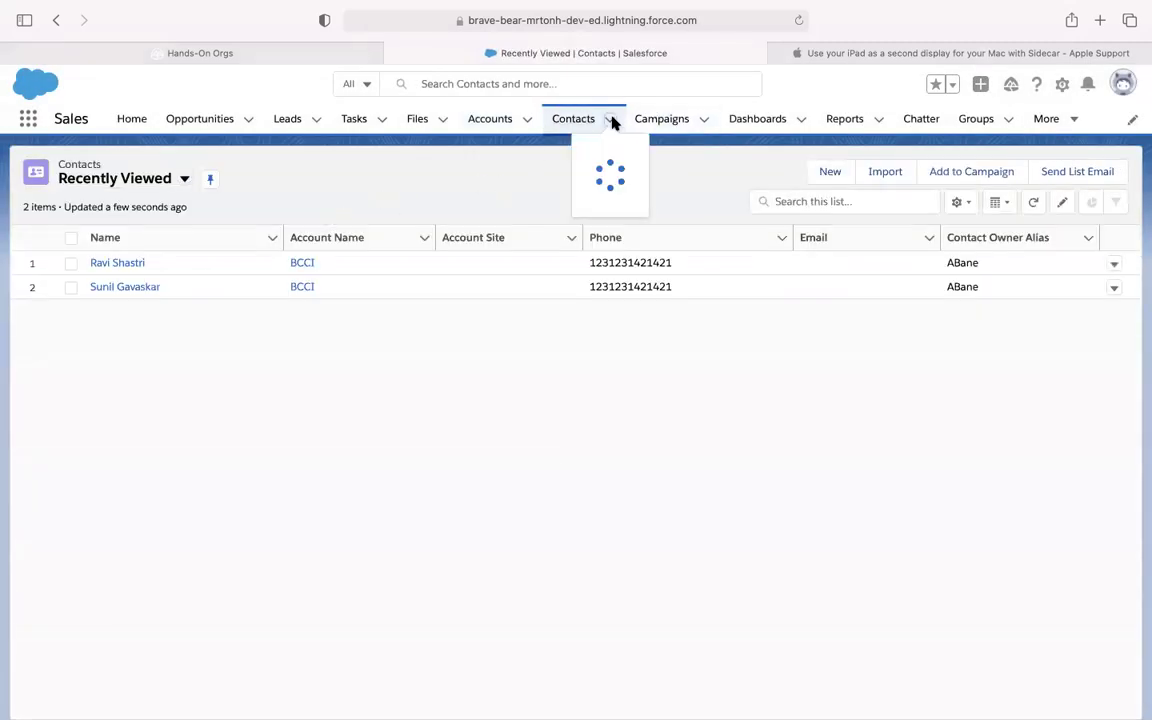
{"action": "left_click", "coordinate": [827, 176]}
Enter the contact's first and last name, link it to the CAB account, and save
{"action": "left_click", "coordinate": [306, 334]}
{"action": "type", "text": "Sourav"}
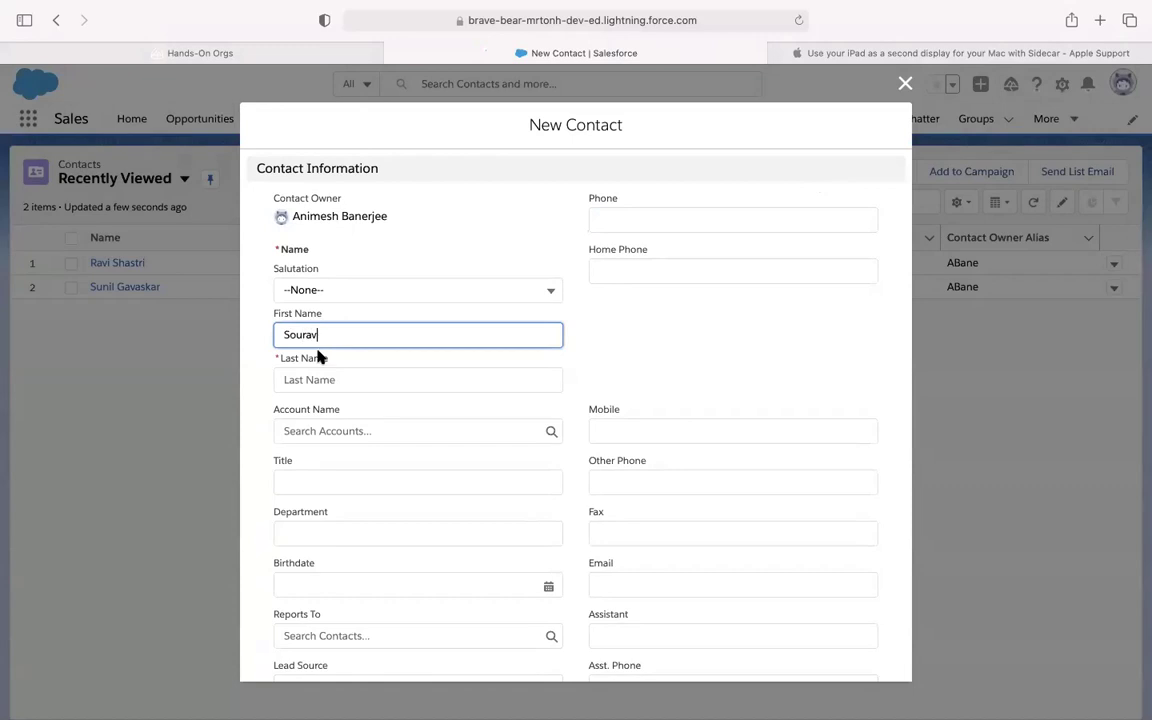
{"action": "left_click", "coordinate": [328, 379]}
{"action": "type", "text": "Ganguly"}
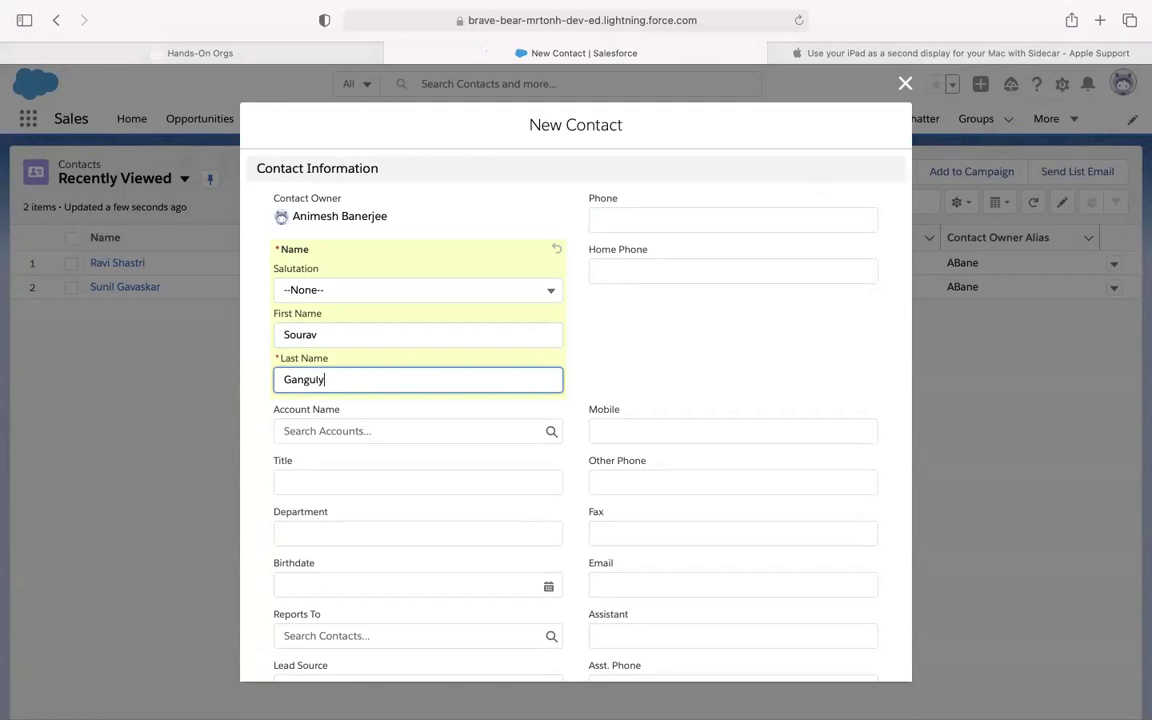
{"action": "left_click", "coordinate": [375, 421]}
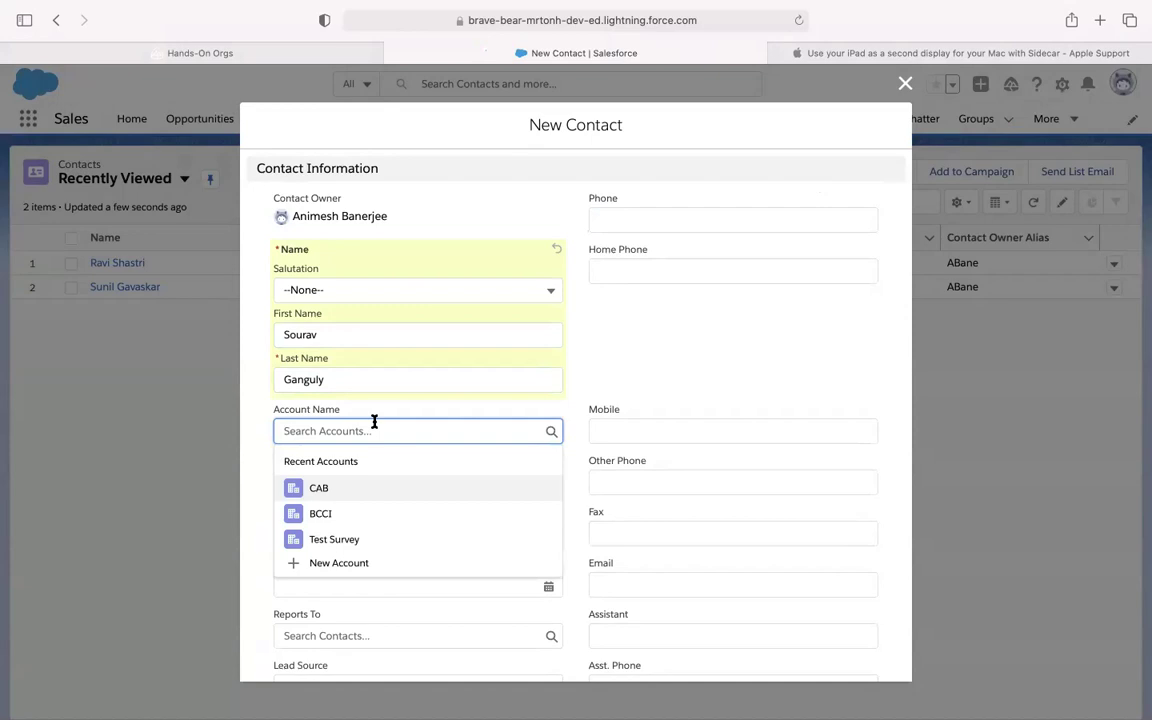
{"action": "type", "text": "CA"}
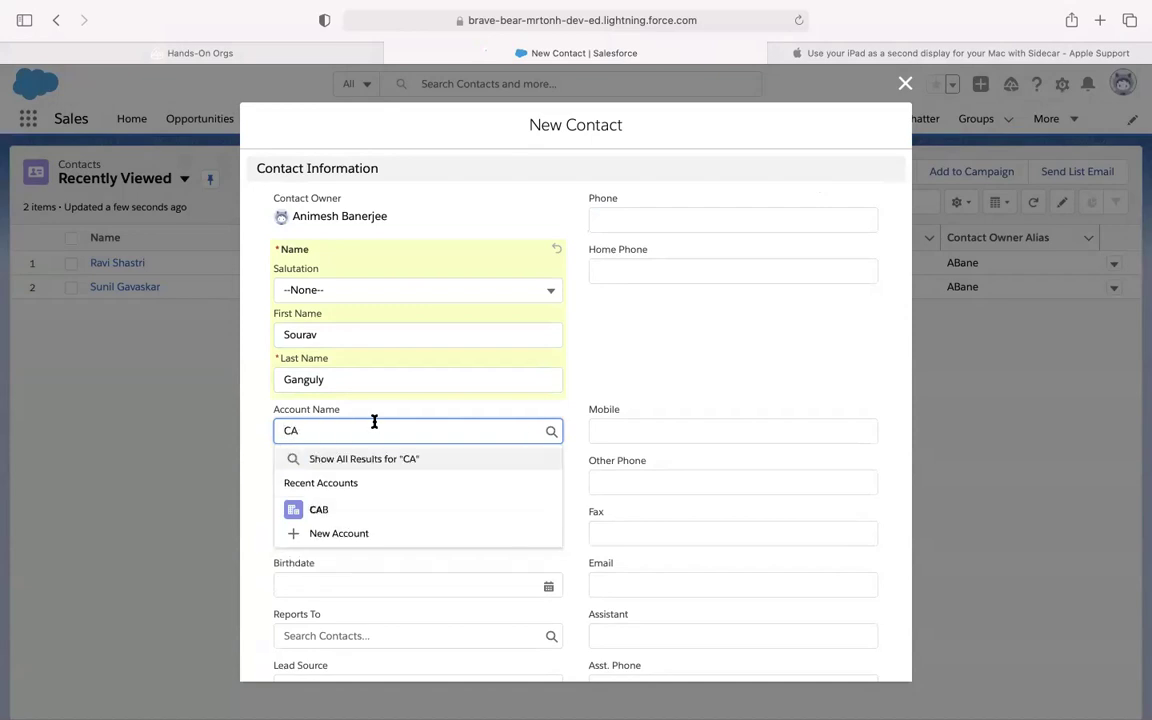
{"action": "left_click", "coordinate": [319, 510]}
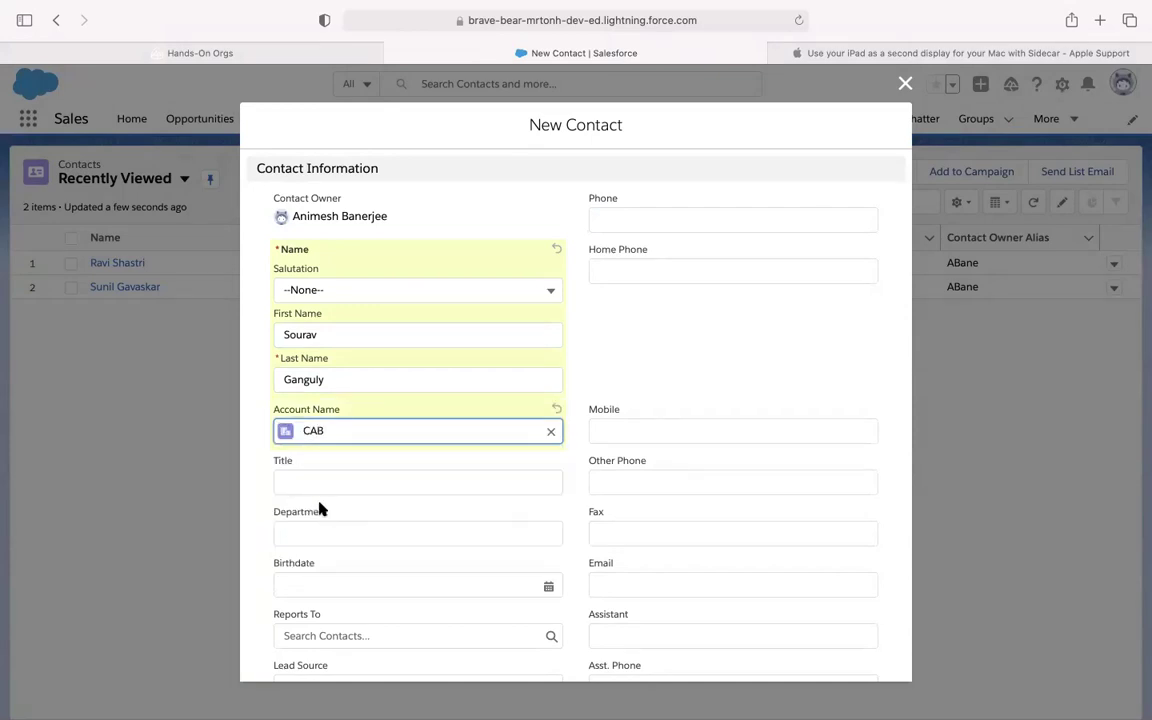
{"action": "scroll", "coordinate": [319, 510], "scroll_direction": "down", "scroll_amount": 10}
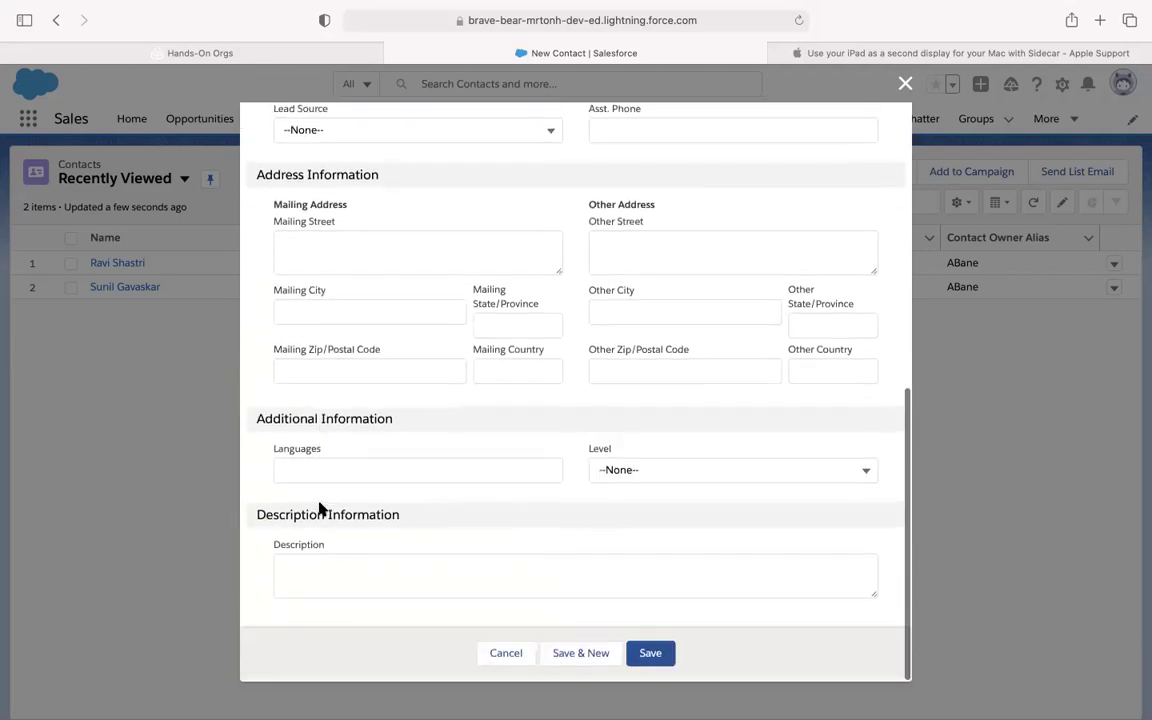
{"action": "left_click", "coordinate": [650, 653]}
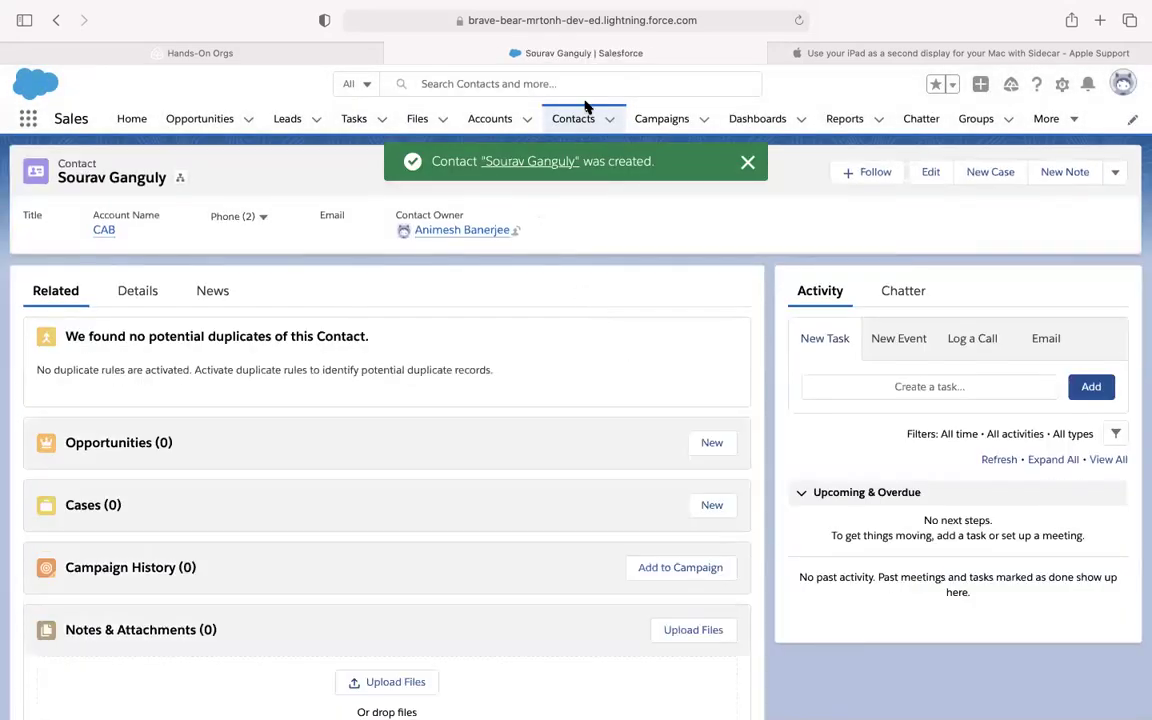
Check the CAB account's Contacts (1) list, then return to the Contacts list
{"action": "left_click", "coordinate": [495, 125]}
{"action": "left_click", "coordinate": [100, 262]}
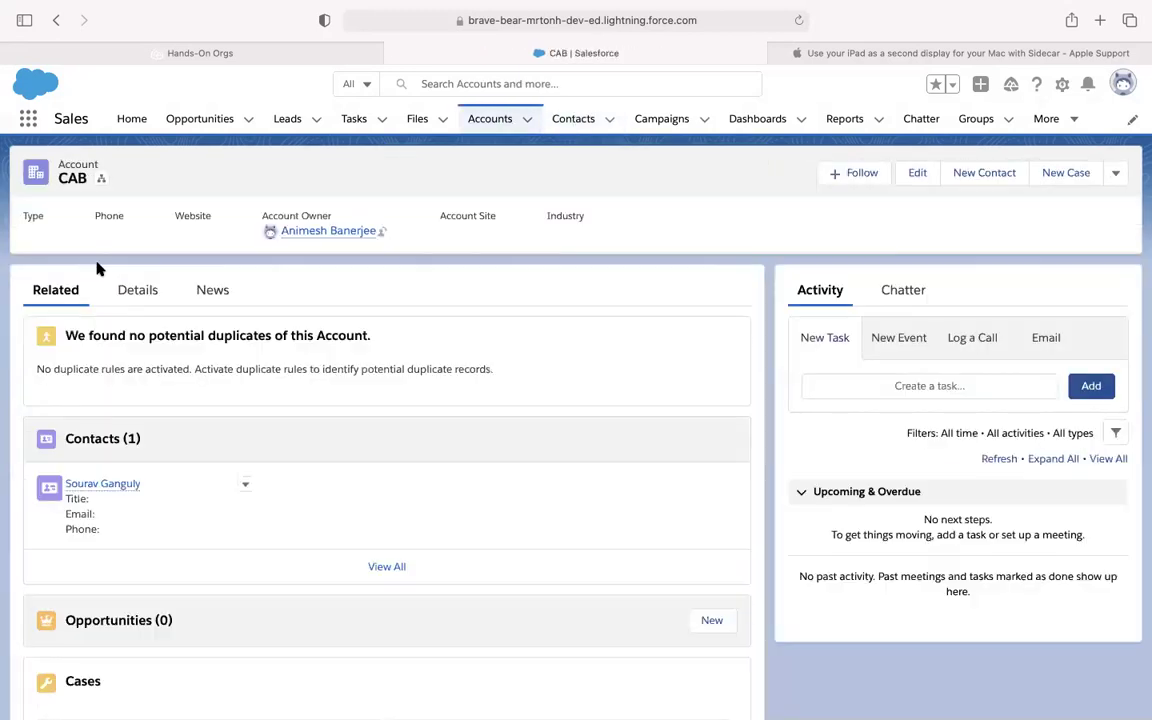
{"action": "scroll", "coordinate": [238, 365], "scroll_direction": "down", "scroll_amount": 2}
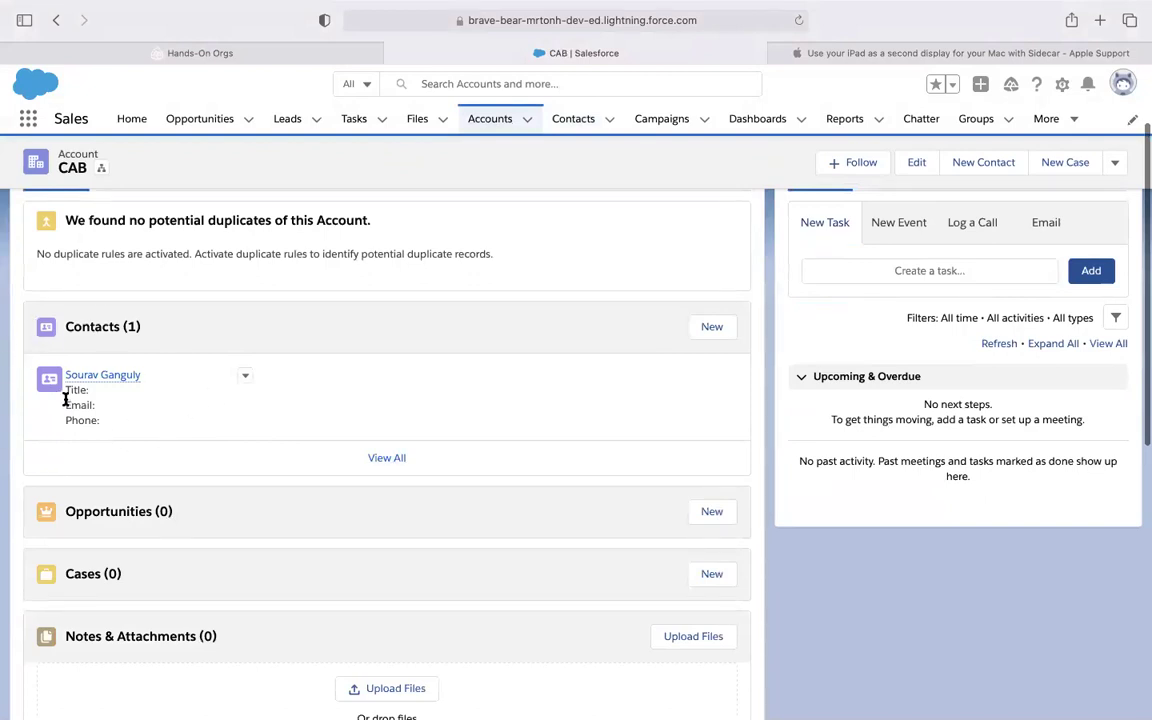
{"action": "scroll", "coordinate": [64, 399], "scroll_direction": "up", "scroll_amount": 2}
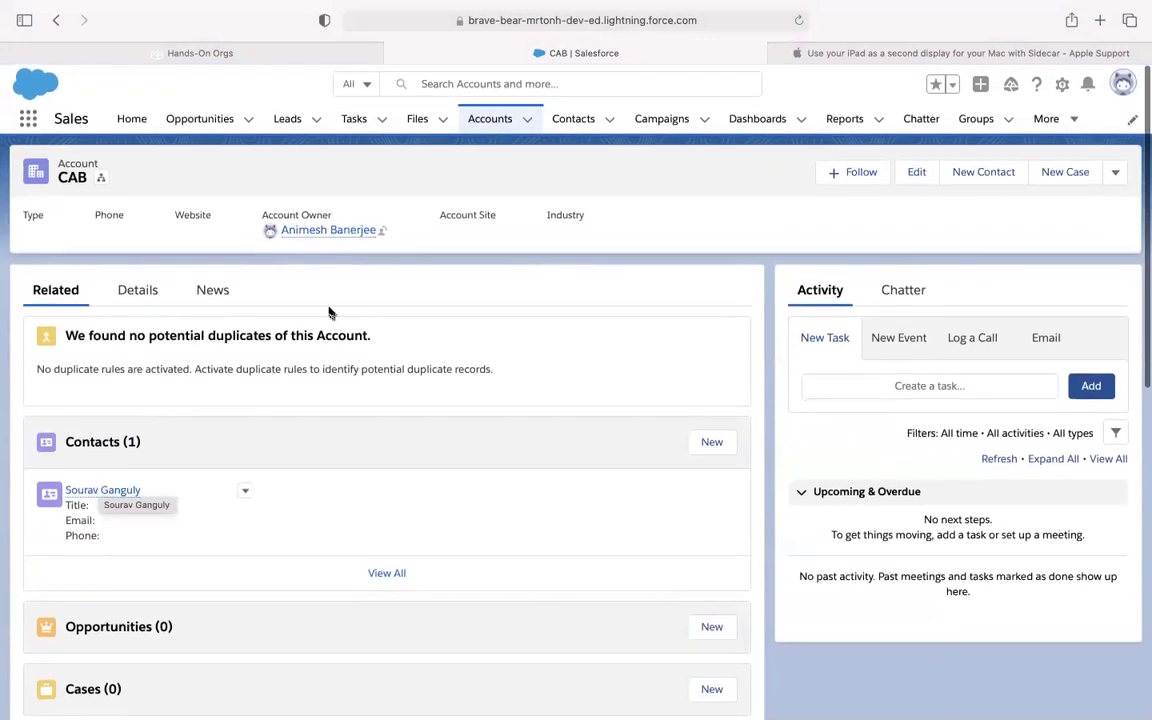
{"action": "left_click", "coordinate": [561, 124]}
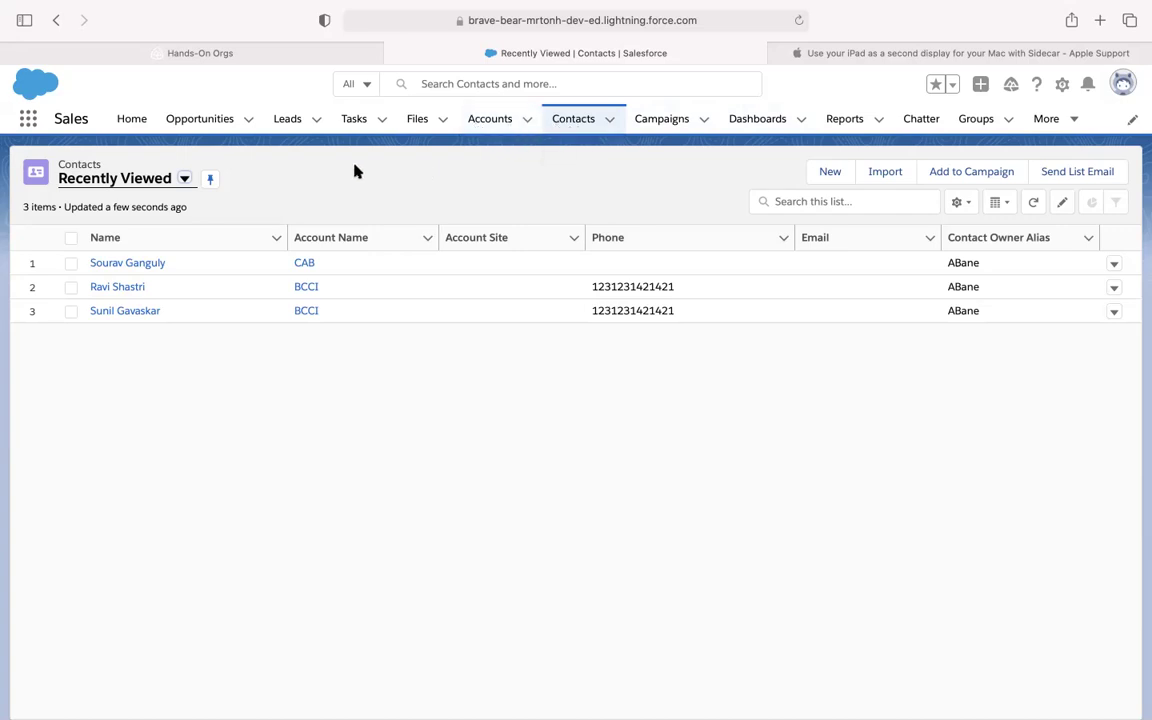
Open the BCCI-JanDeal opportunity and review its Email, Meeting and Call activity timeline
{"action": "left_click", "coordinate": [205, 120]}
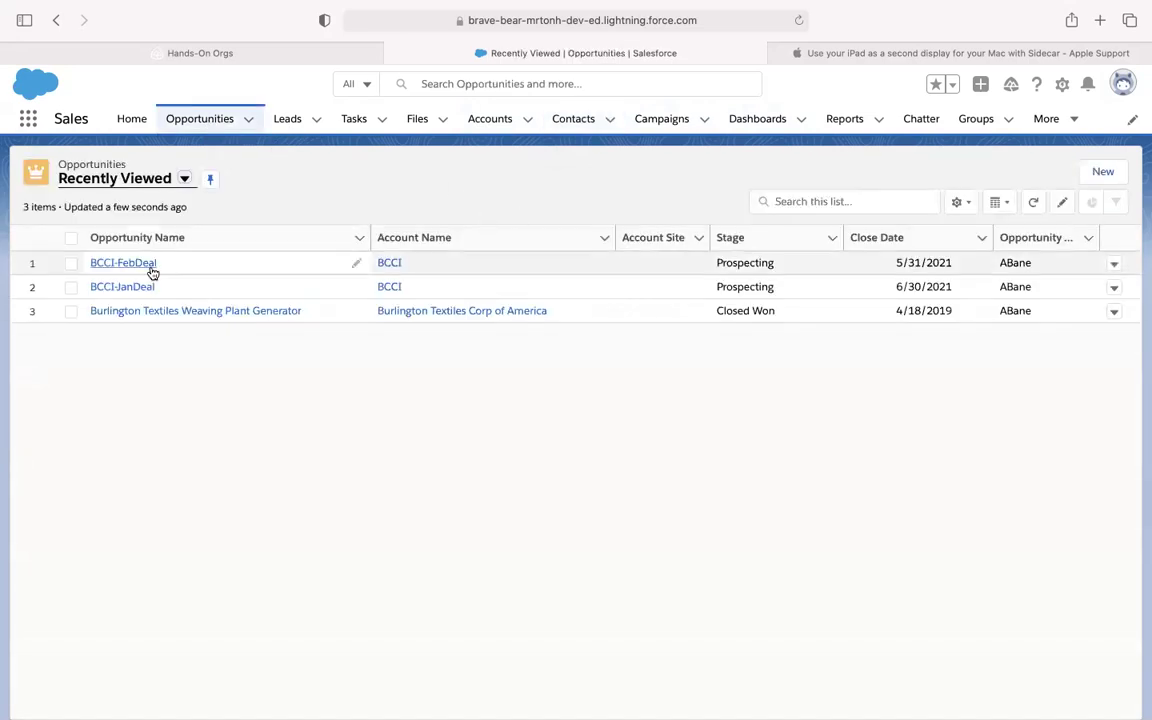
{"action": "left_click", "coordinate": [117, 288]}
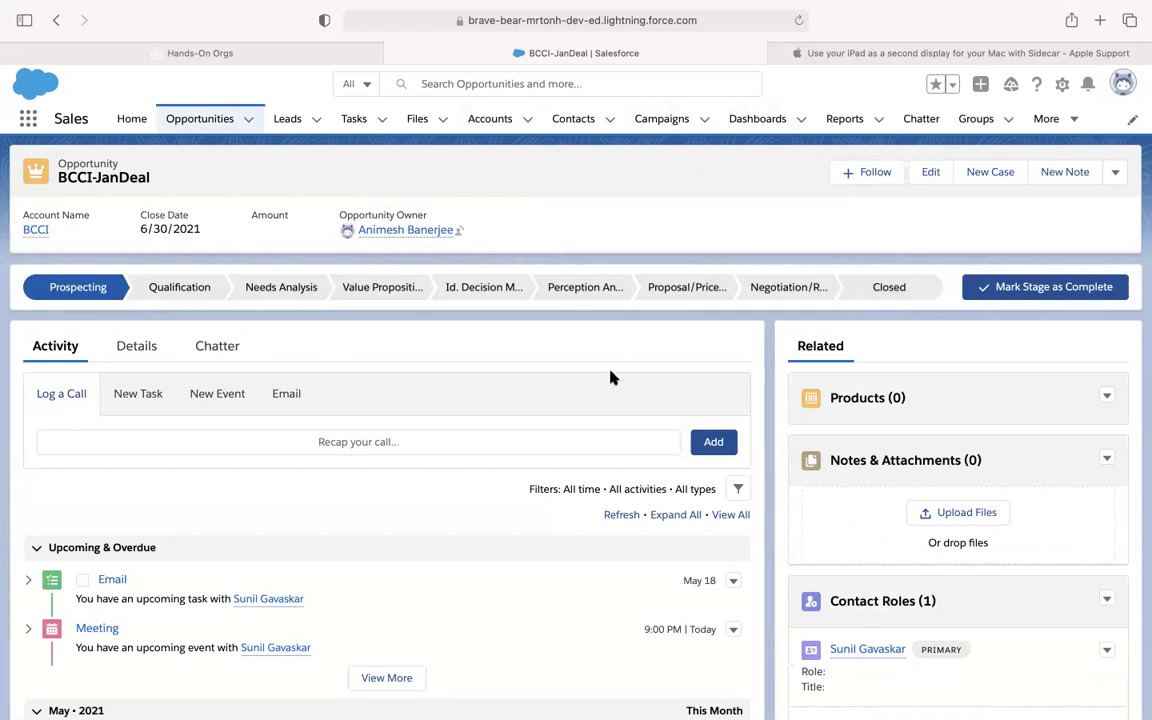
{"action": "scroll", "coordinate": [607, 378], "scroll_direction": "down", "scroll_amount": 1}
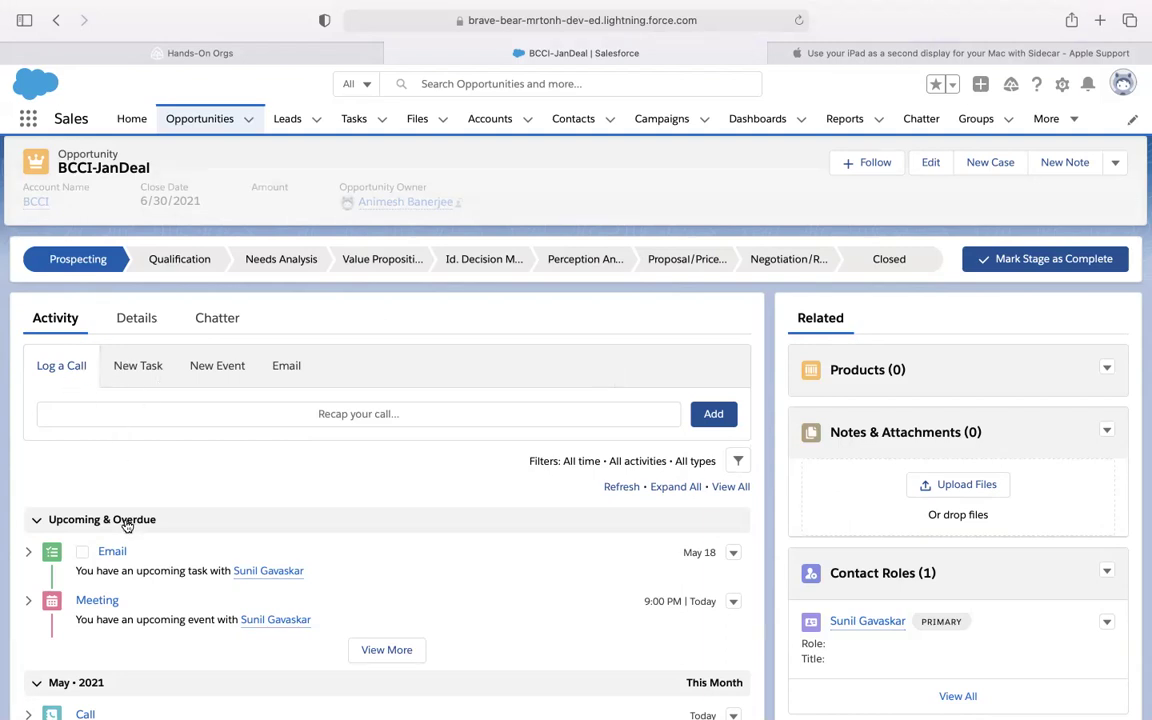
{"action": "scroll", "coordinate": [118, 597], "scroll_direction": "down", "scroll_amount": 2}
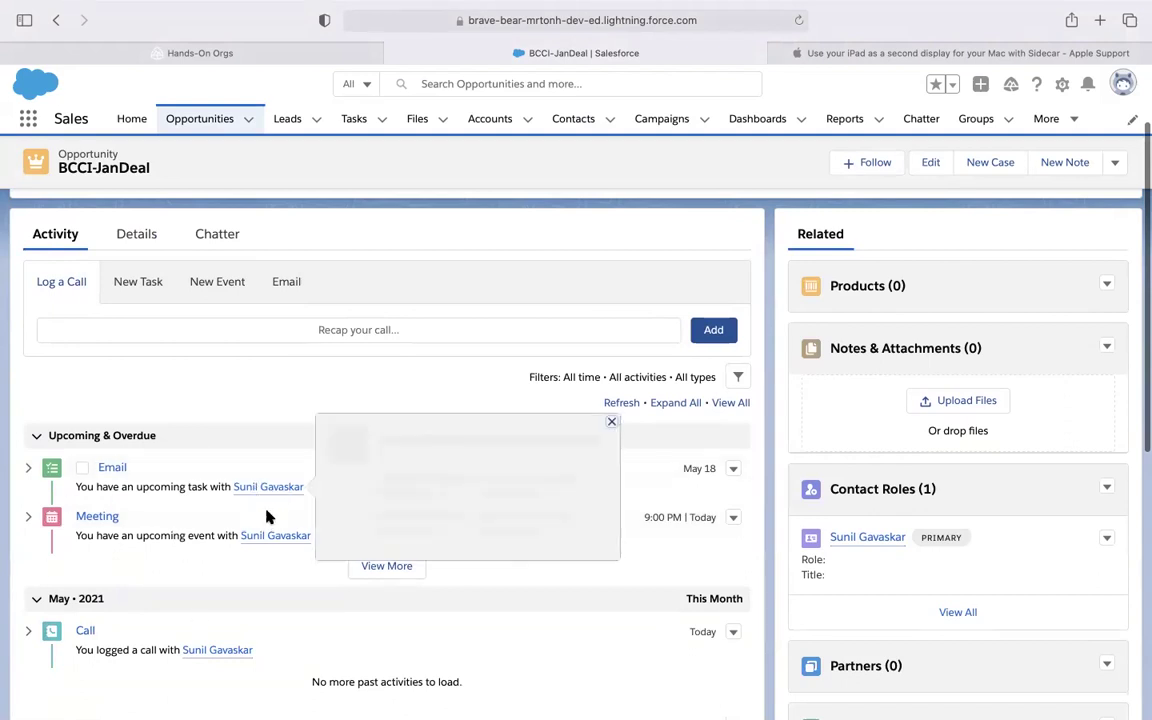
{"action": "scroll", "coordinate": [185, 615], "scroll_direction": "up", "scroll_amount": 2}
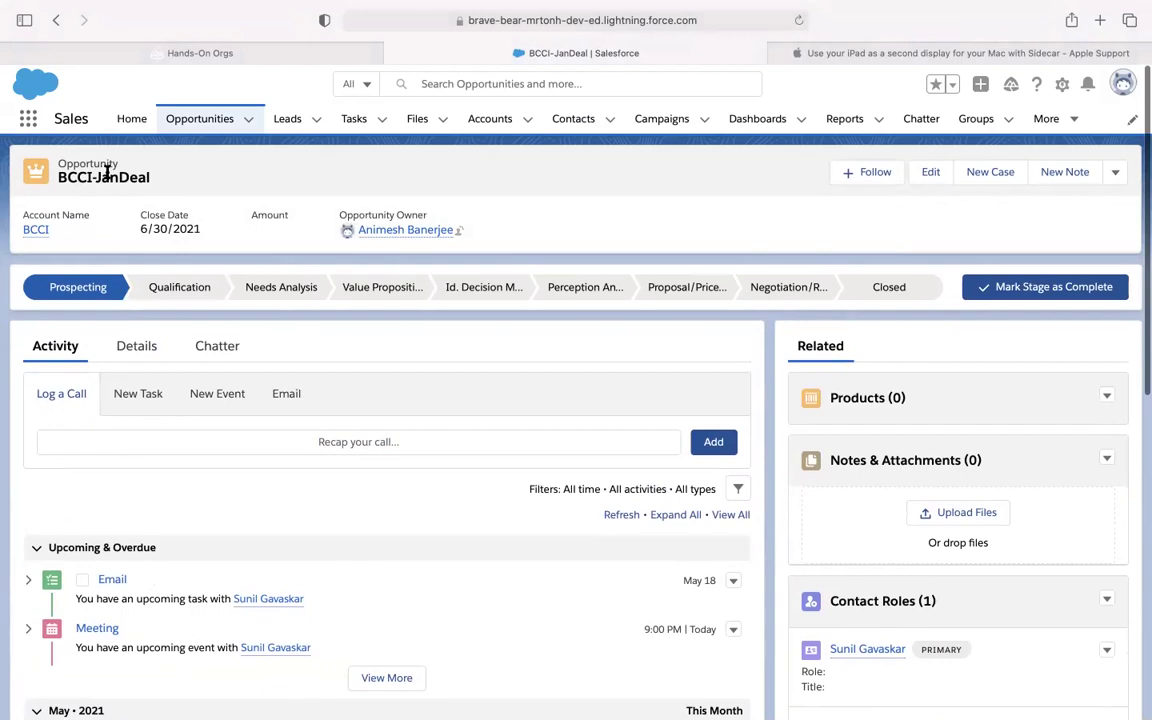
{"action": "scroll", "coordinate": [149, 548], "scroll_direction": "down", "scroll_amount": 5}
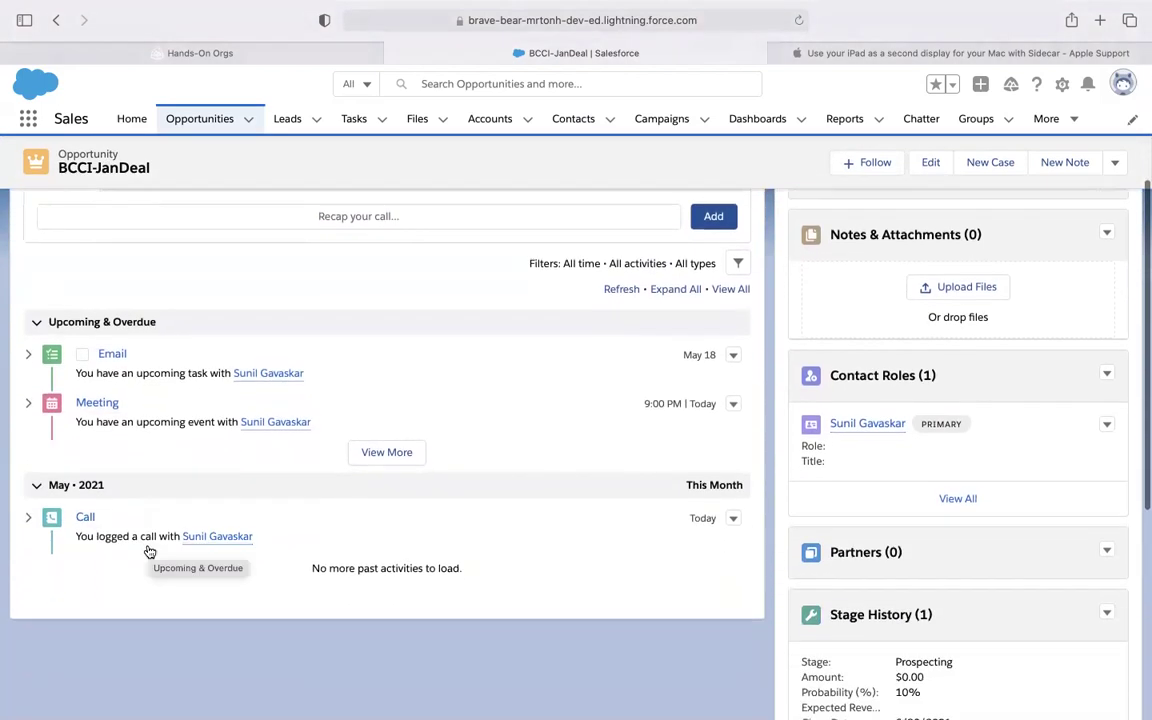
{"action": "scroll", "coordinate": [149, 551], "scroll_direction": "up", "scroll_amount": 5}
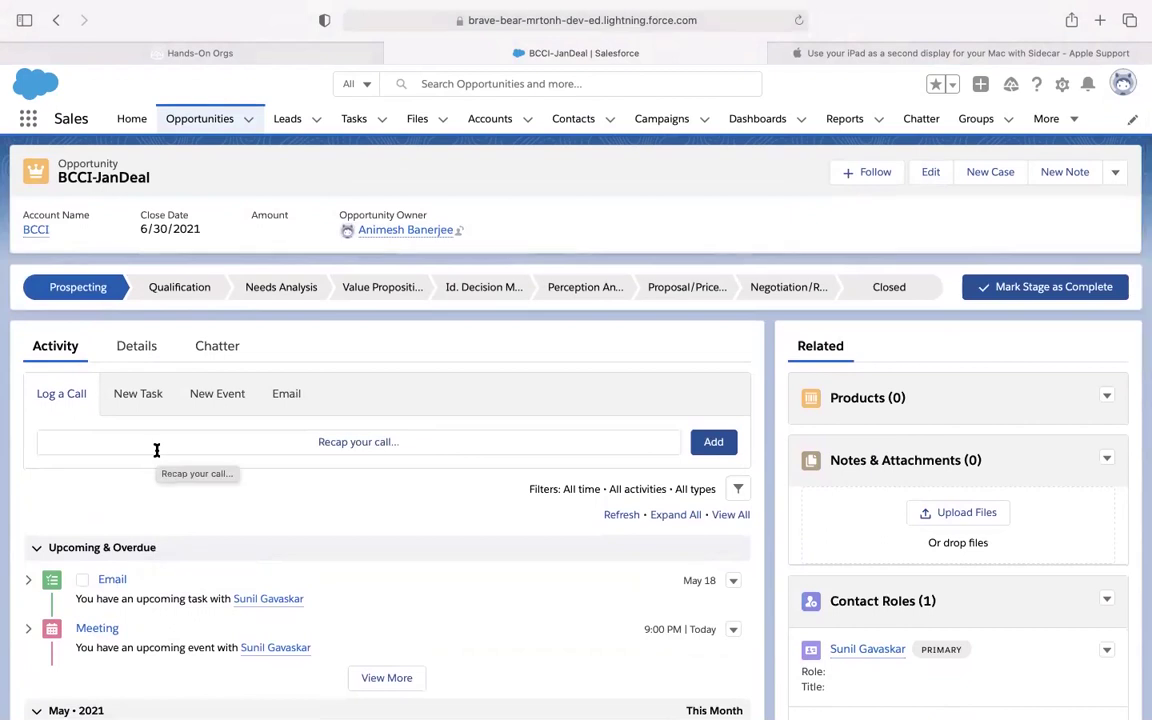
Move BCCI-JanDeal past Qualification and save its stage as Needs Analysis at 20% probability
{"action": "left_click", "coordinate": [180, 287]}
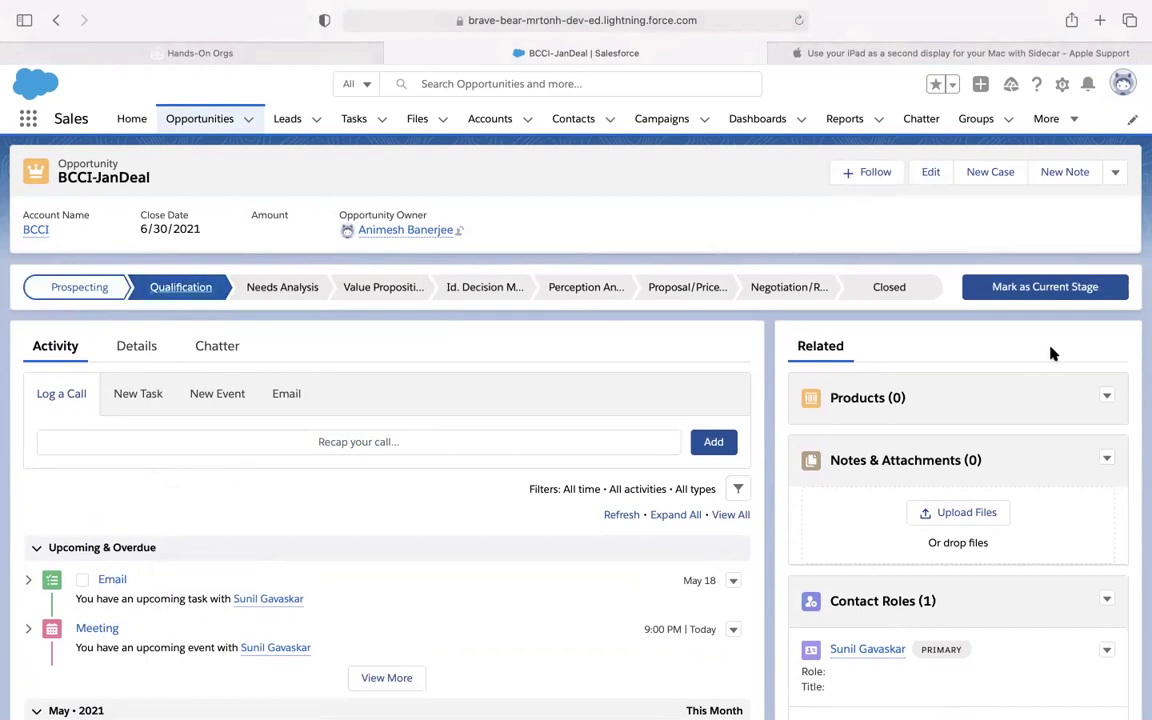
{"action": "left_click", "coordinate": [1040, 287]}
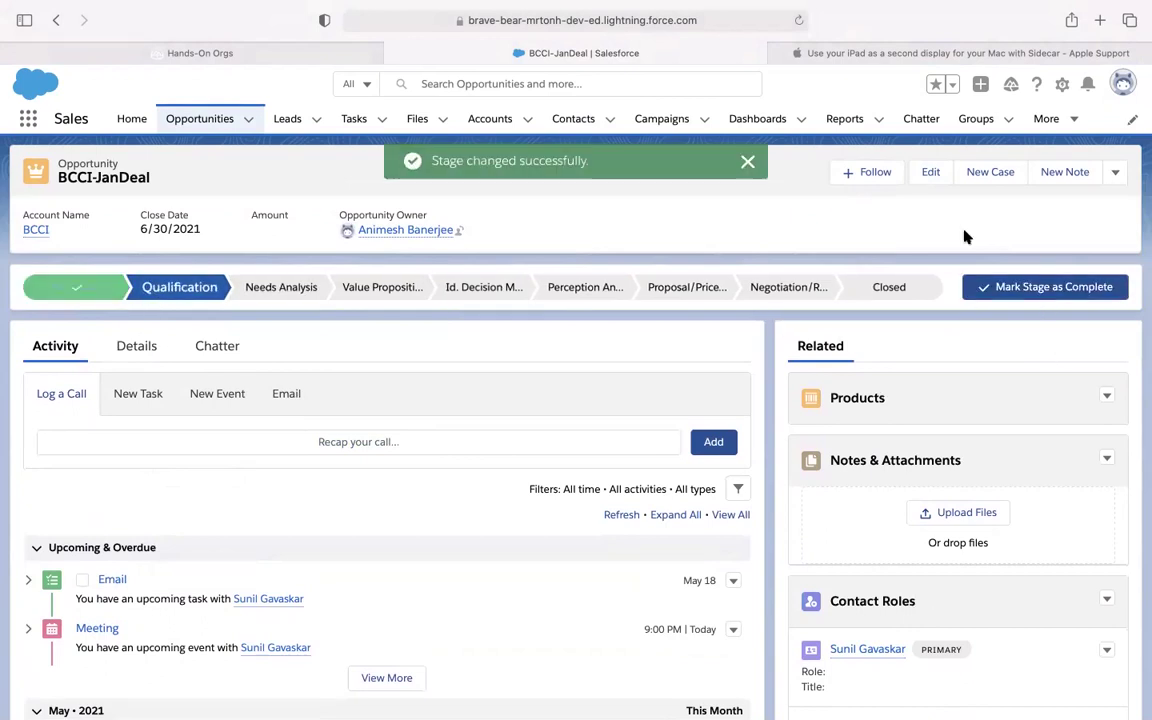
{"action": "left_click", "coordinate": [930, 173]}
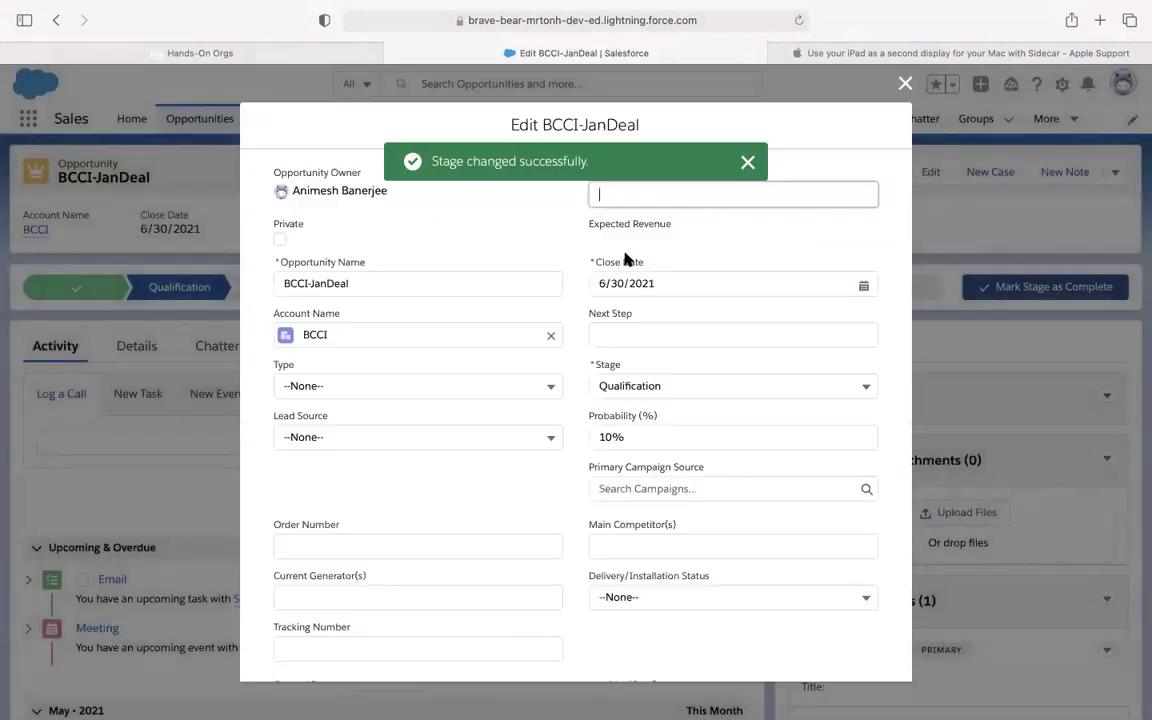
{"action": "left_click", "coordinate": [665, 390]}
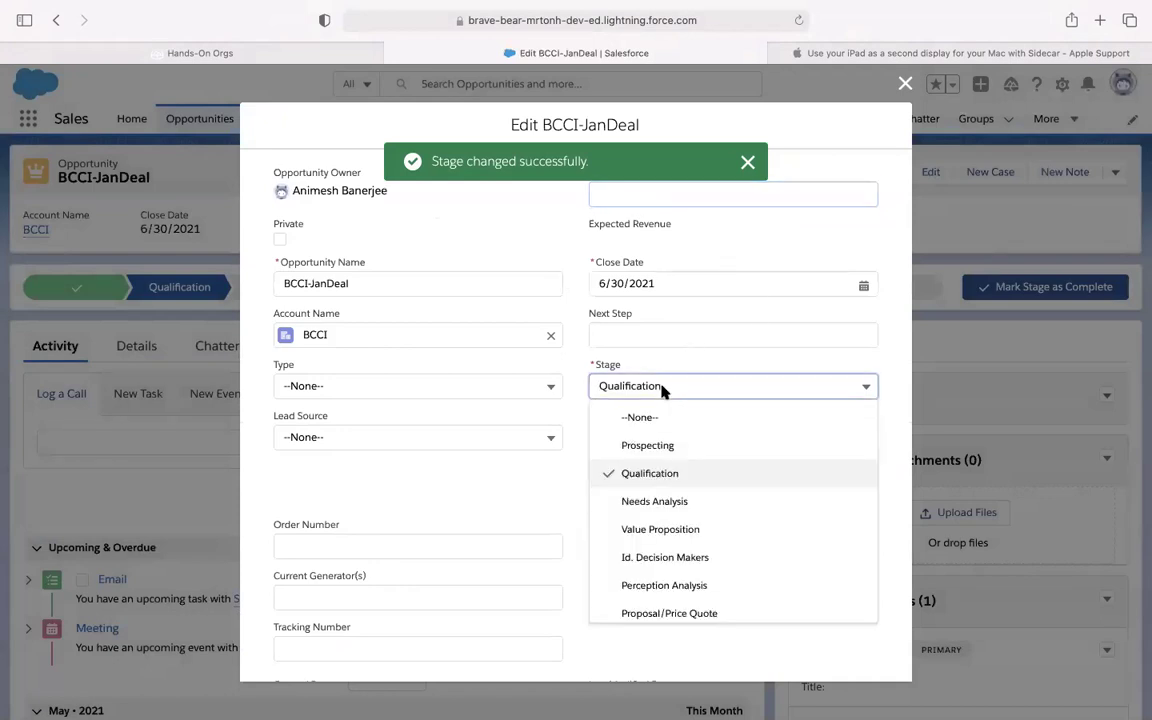
{"action": "left_click", "coordinate": [663, 499]}
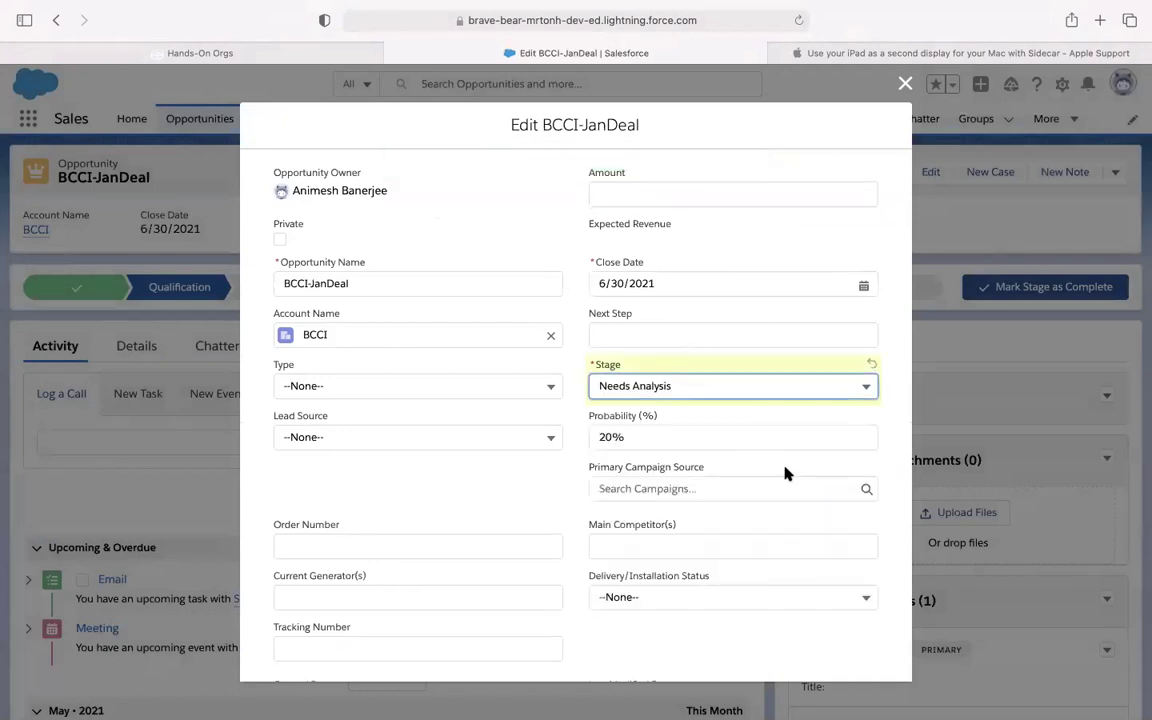
{"action": "scroll", "coordinate": [785, 473], "scroll_direction": "down", "scroll_amount": 5}
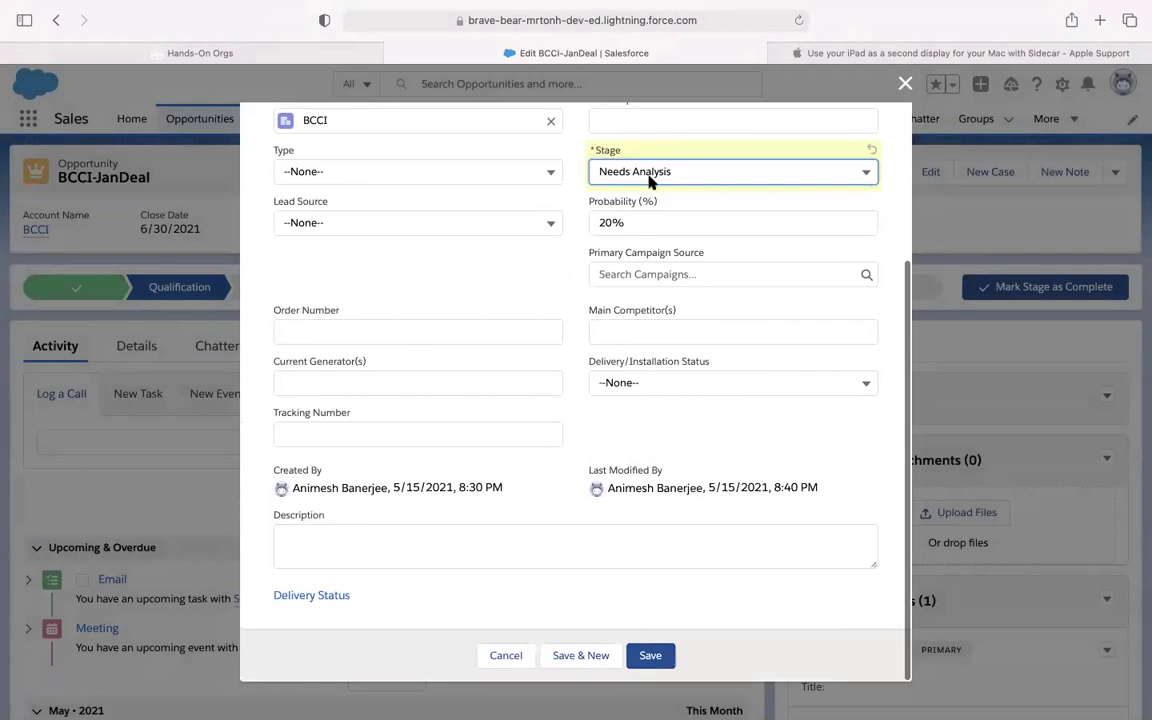
{"action": "left_click", "coordinate": [592, 170]}
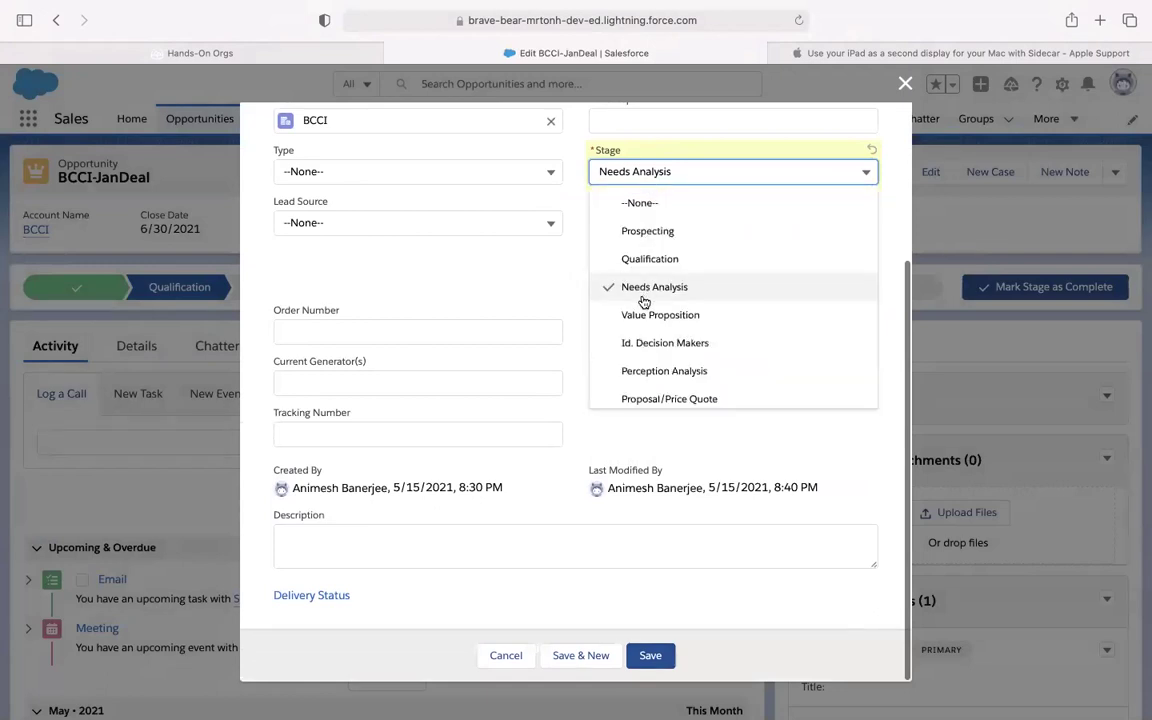
{"action": "left_click", "coordinate": [640, 315]}
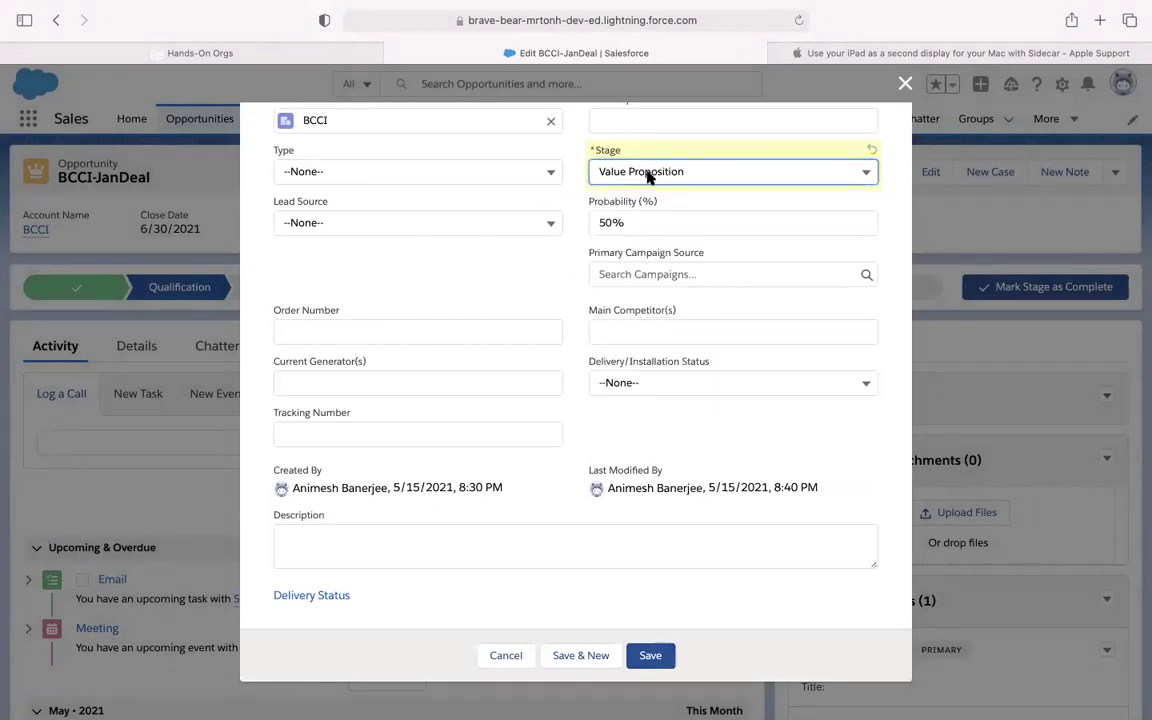
{"action": "left_click", "coordinate": [648, 176]}
{"action": "left_click", "coordinate": [633, 290]}
{"action": "mouse_move", "coordinate": [638, 700]}
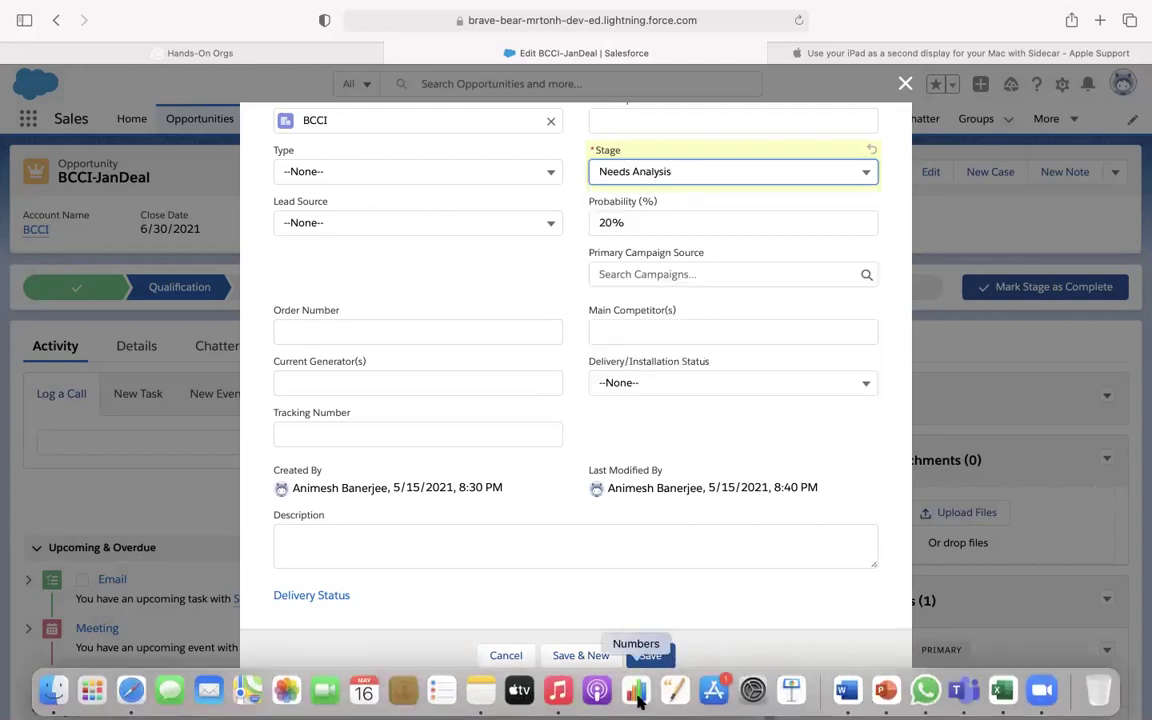
{"action": "left_click", "coordinate": [654, 655]}
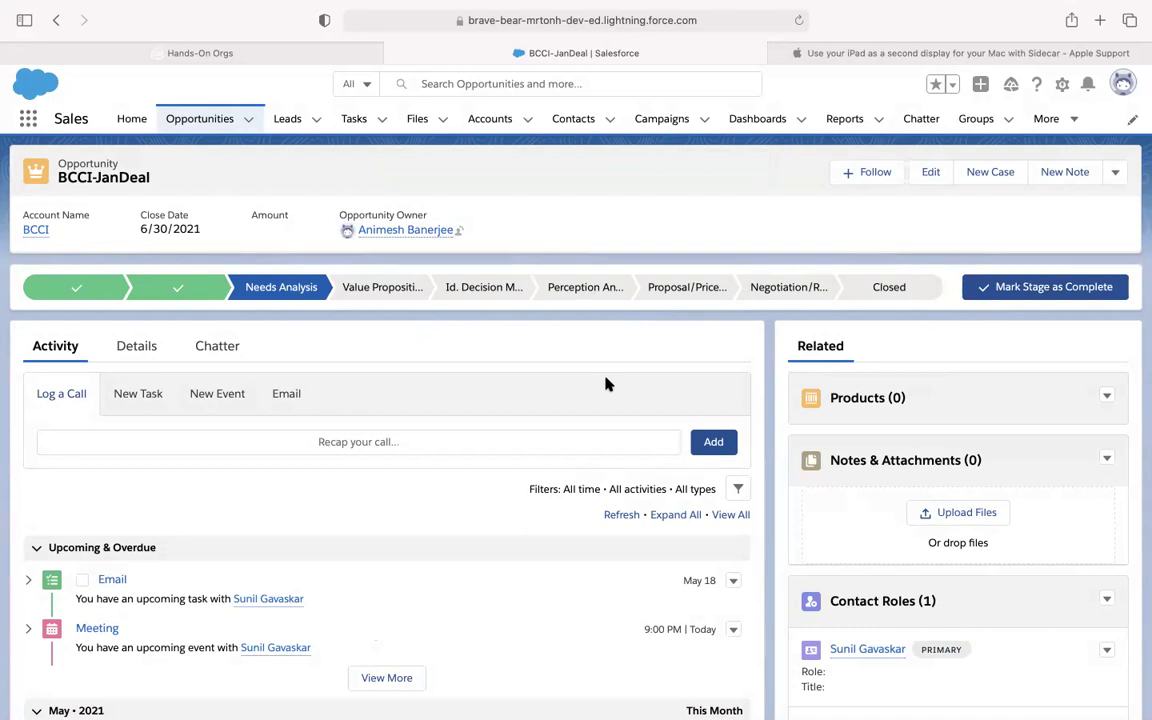
Review BCCI-JanDeal's Details fields, then open the Products related-list dropdown
{"action": "scroll", "coordinate": [605, 384], "scroll_direction": "down", "scroll_amount": 5}
{"action": "scroll", "coordinate": [605, 384], "scroll_direction": "down", "scroll_amount": 5}
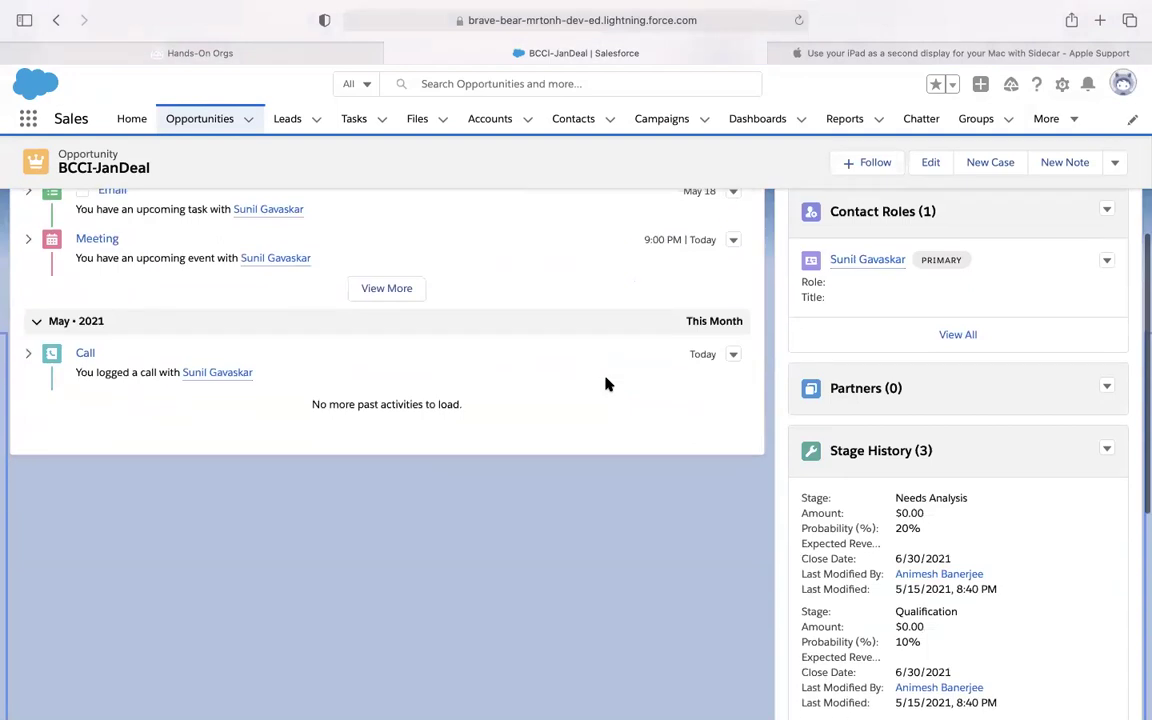
{"action": "scroll", "coordinate": [605, 384], "scroll_direction": "down", "scroll_amount": 10}
{"action": "scroll", "coordinate": [605, 384], "scroll_direction": "up", "scroll_amount": 15}
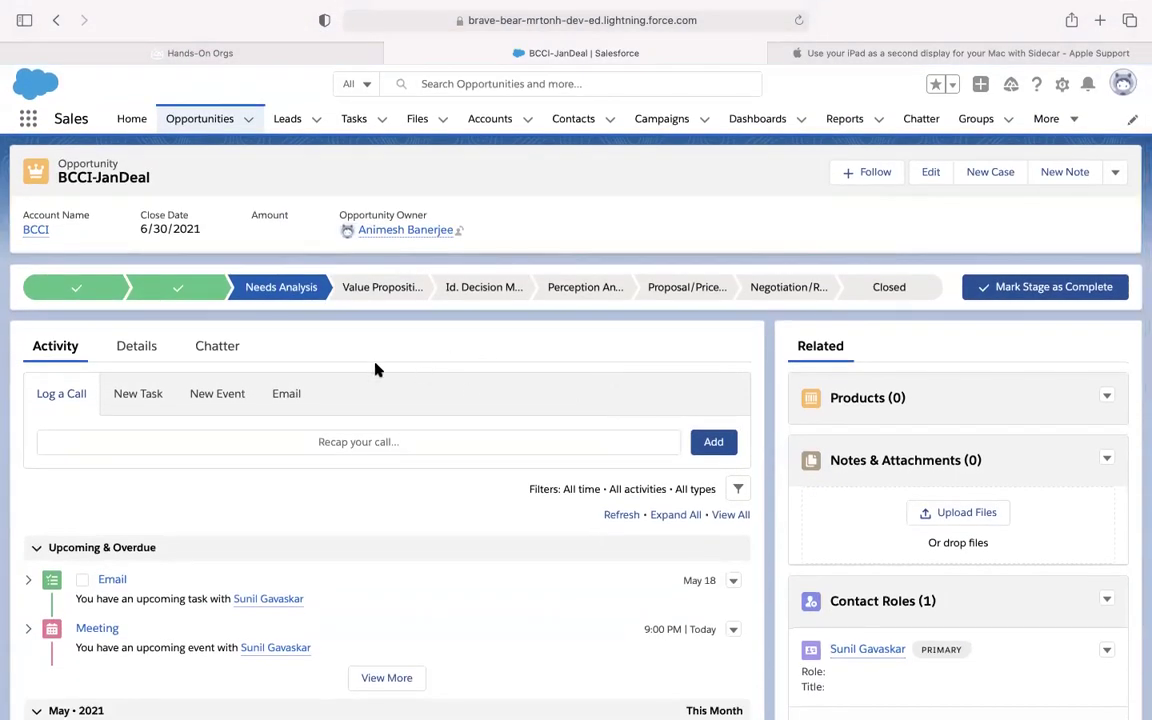
{"action": "left_click", "coordinate": [136, 345]}
{"action": "scroll", "coordinate": [388, 420], "scroll_direction": "down", "scroll_amount": 2}
{"action": "scroll", "coordinate": [389, 421], "scroll_direction": "down", "scroll_amount": 3}
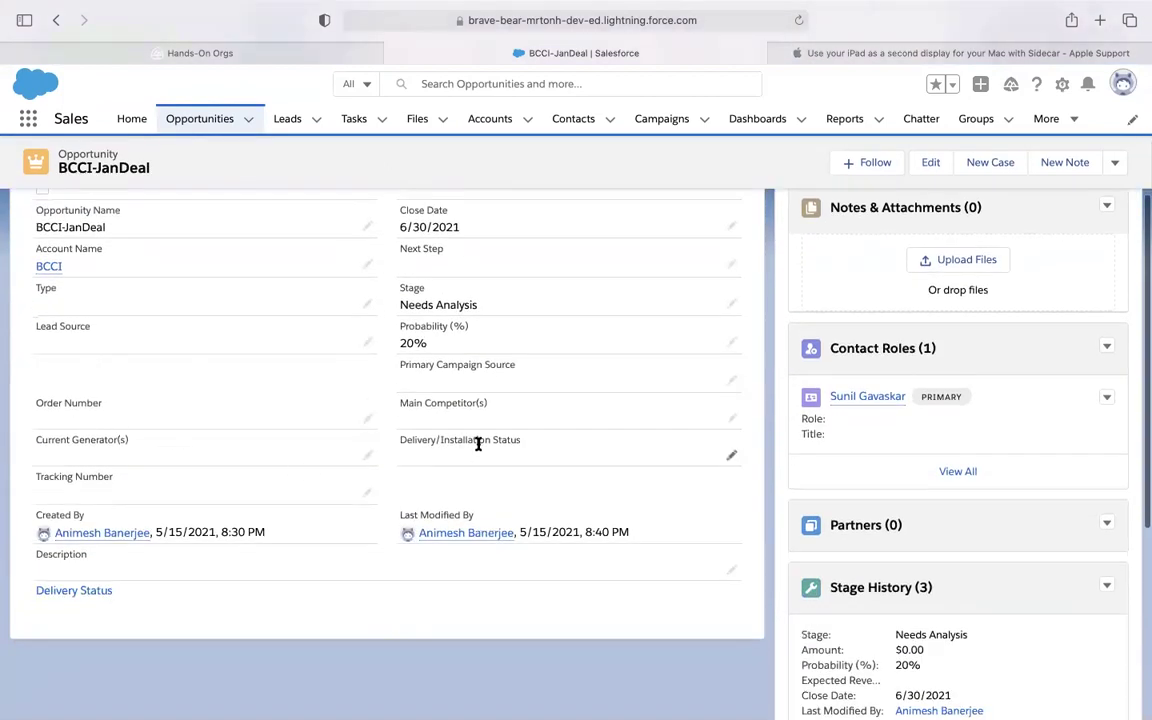
{"action": "scroll", "coordinate": [404, 460], "scroll_direction": "up", "scroll_amount": 2}
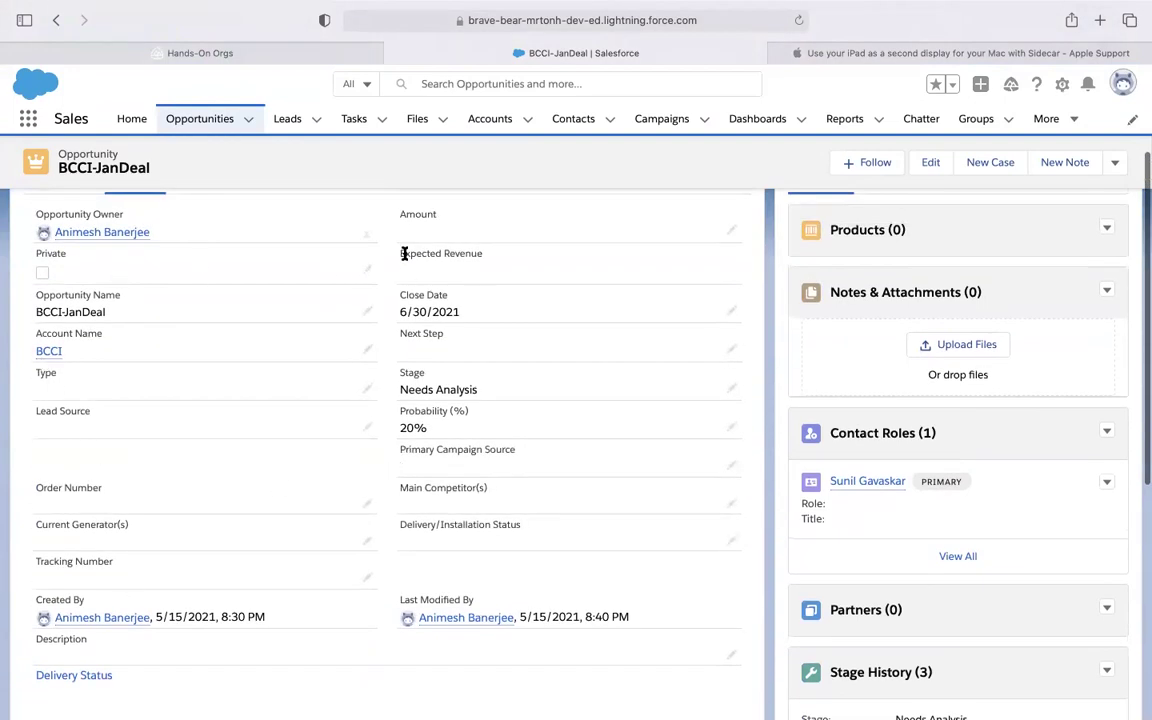
{"action": "scroll", "coordinate": [141, 432], "scroll_direction": "up", "scroll_amount": 3}
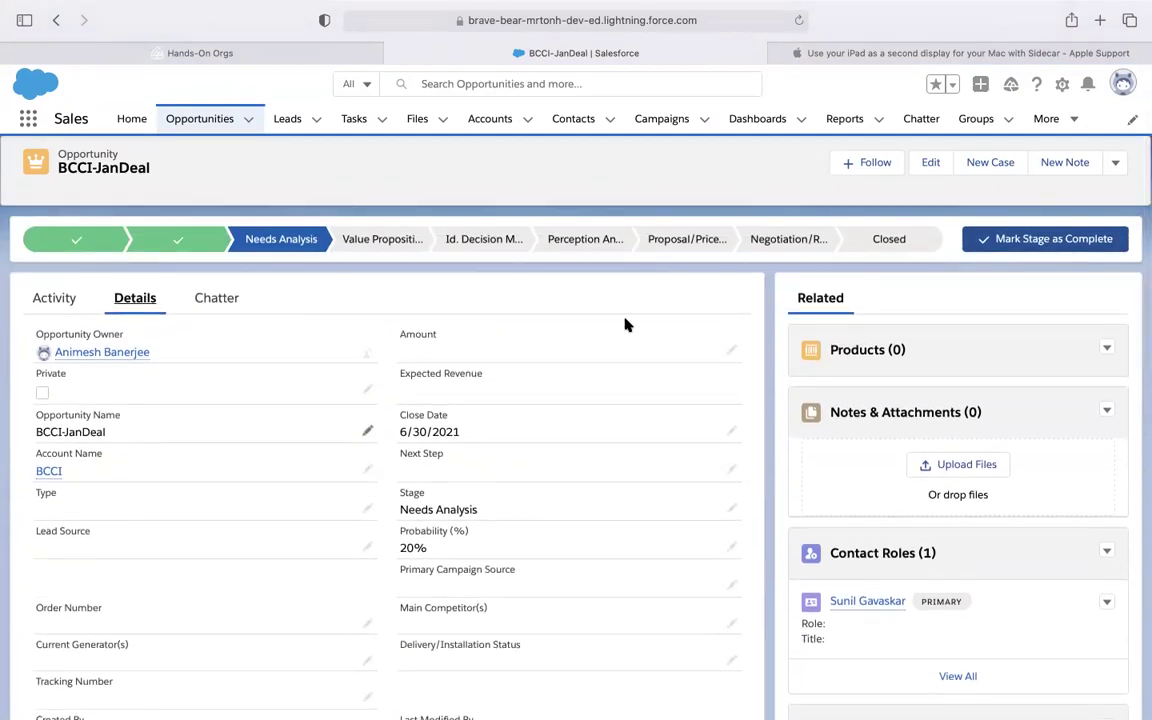
{"action": "left_click", "coordinate": [1107, 352]}
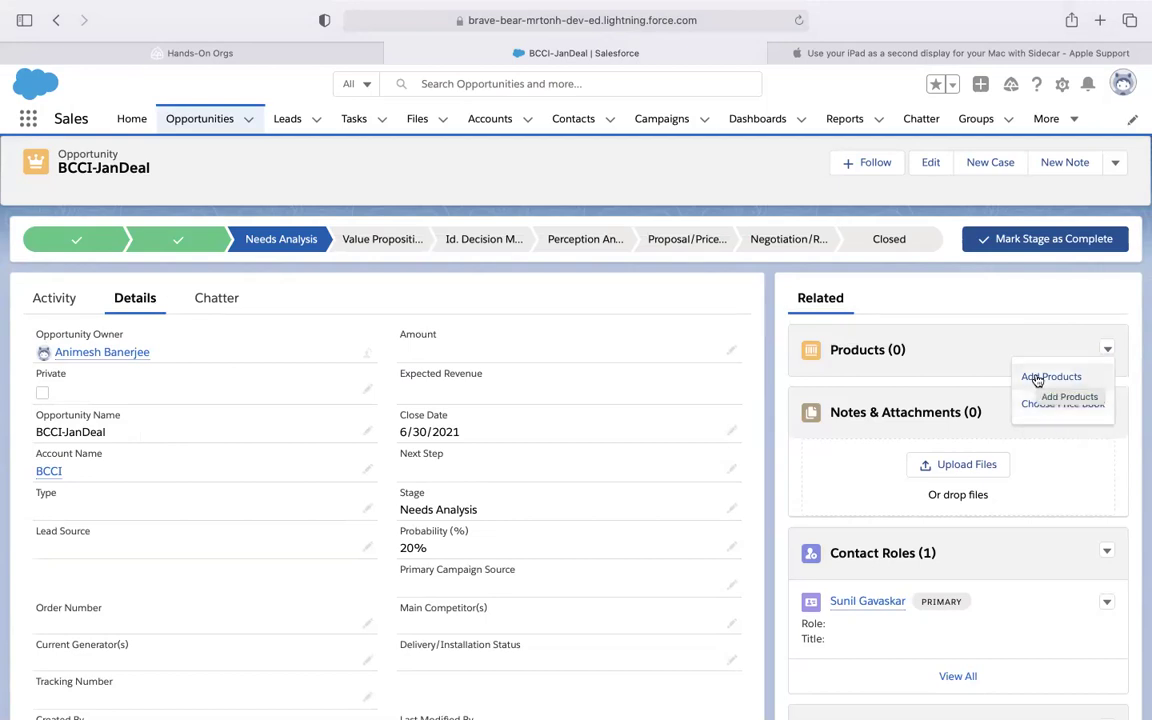
{"action": "left_click", "coordinate": [1036, 377]}
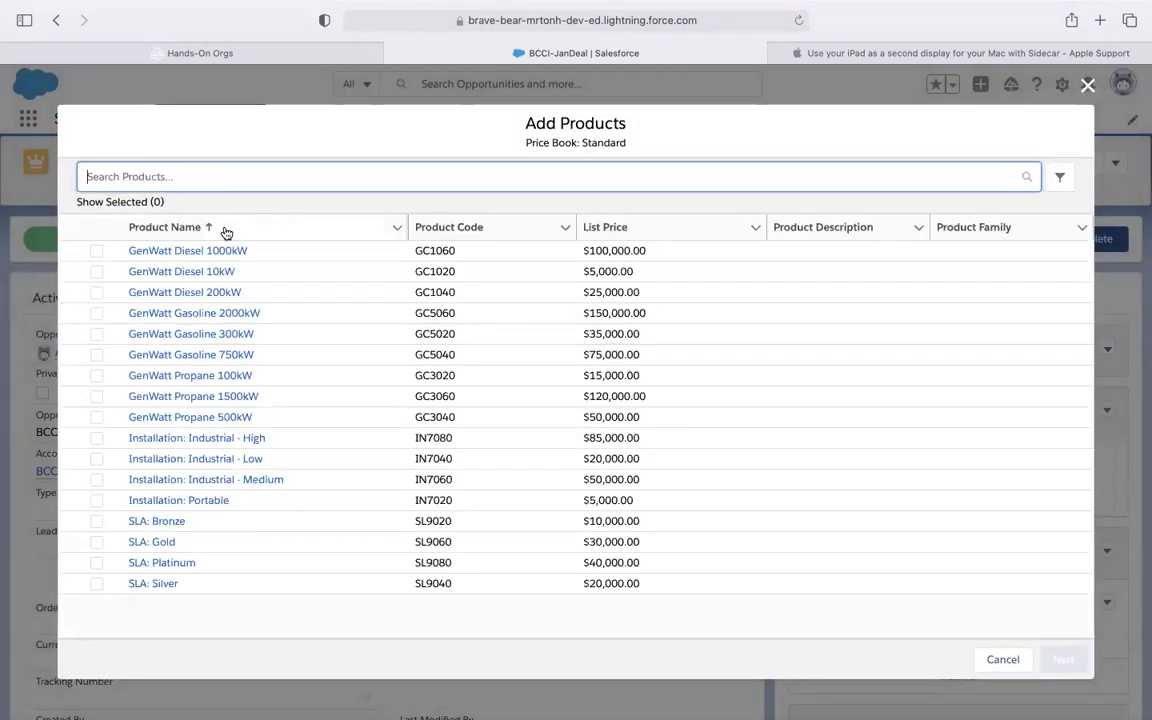
{"action": "left_click", "coordinate": [96, 292]}
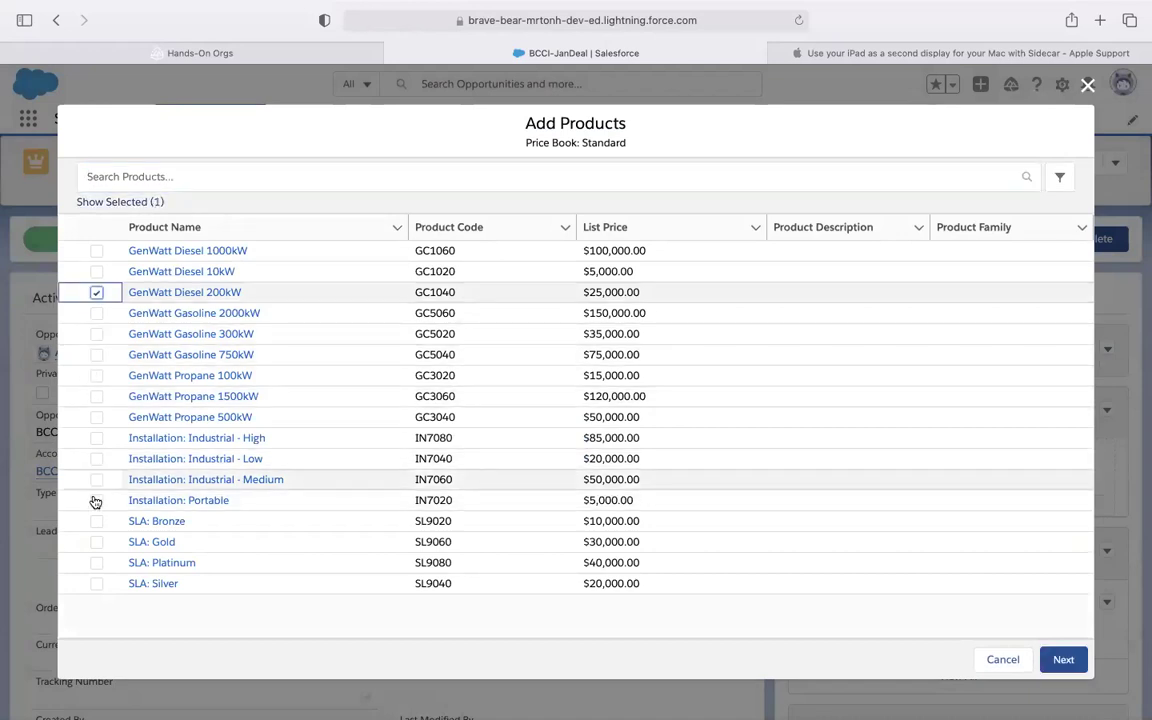
{"action": "left_click", "coordinate": [96, 358]}
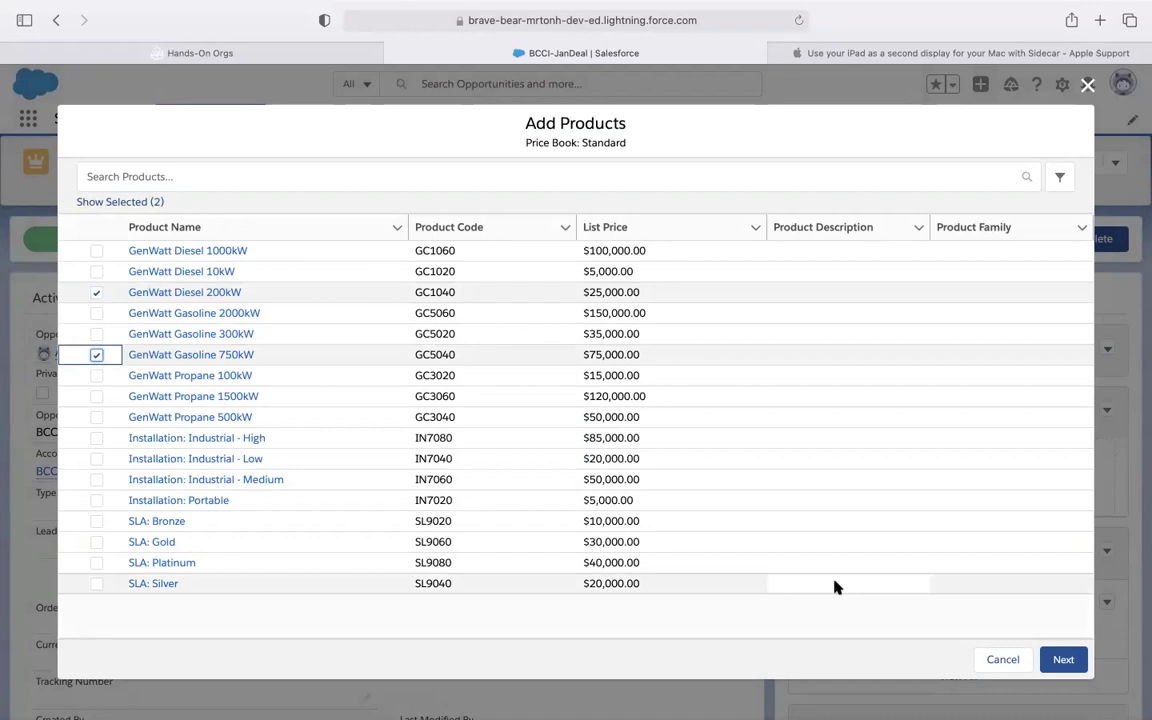
{"action": "left_click", "coordinate": [1063, 660]}
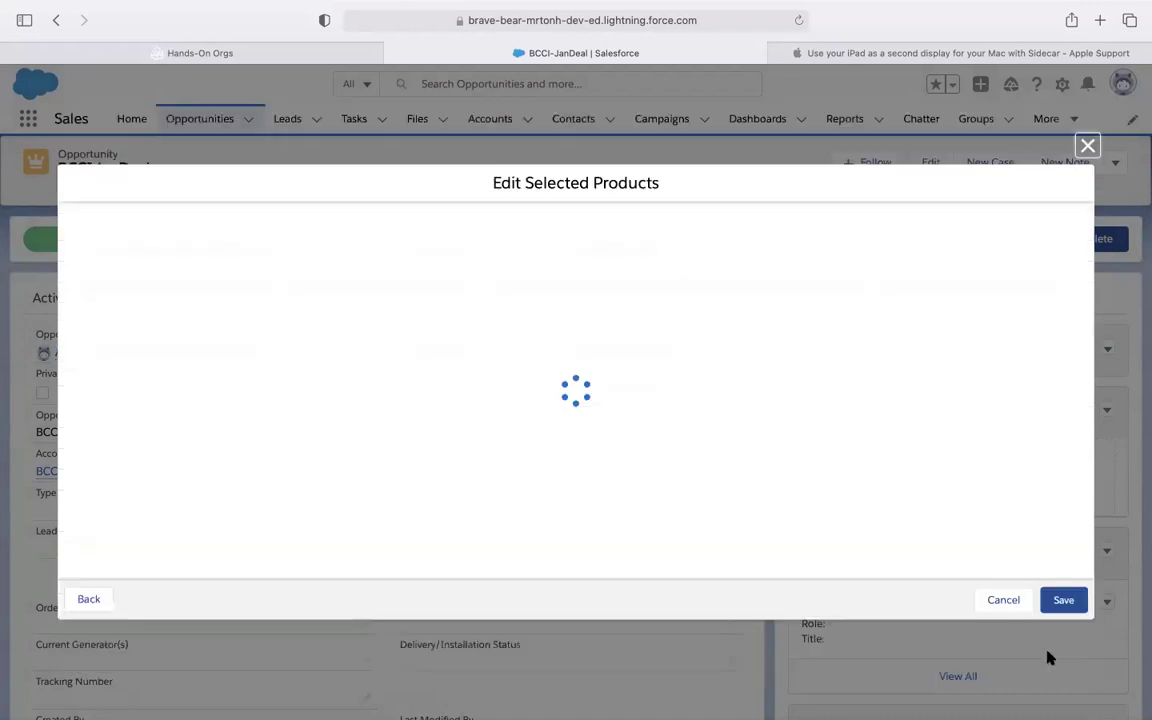
{"action": "left_click", "coordinate": [1087, 149]}
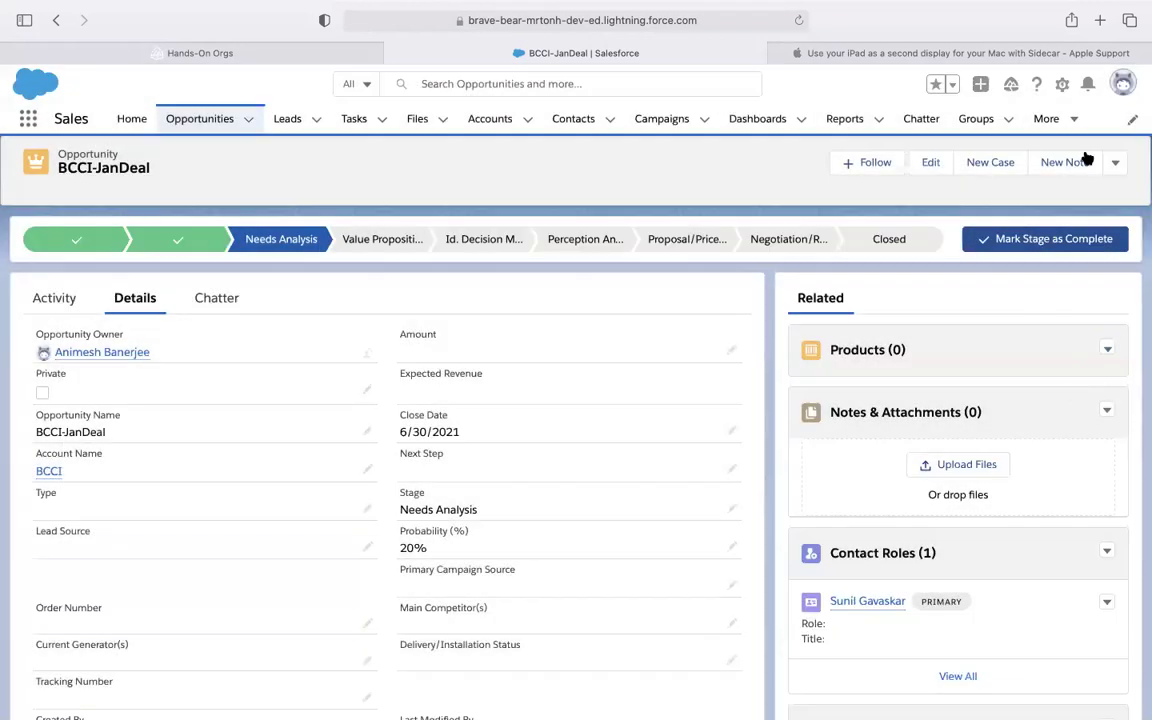
{"action": "left_click", "coordinate": [1106, 347]}
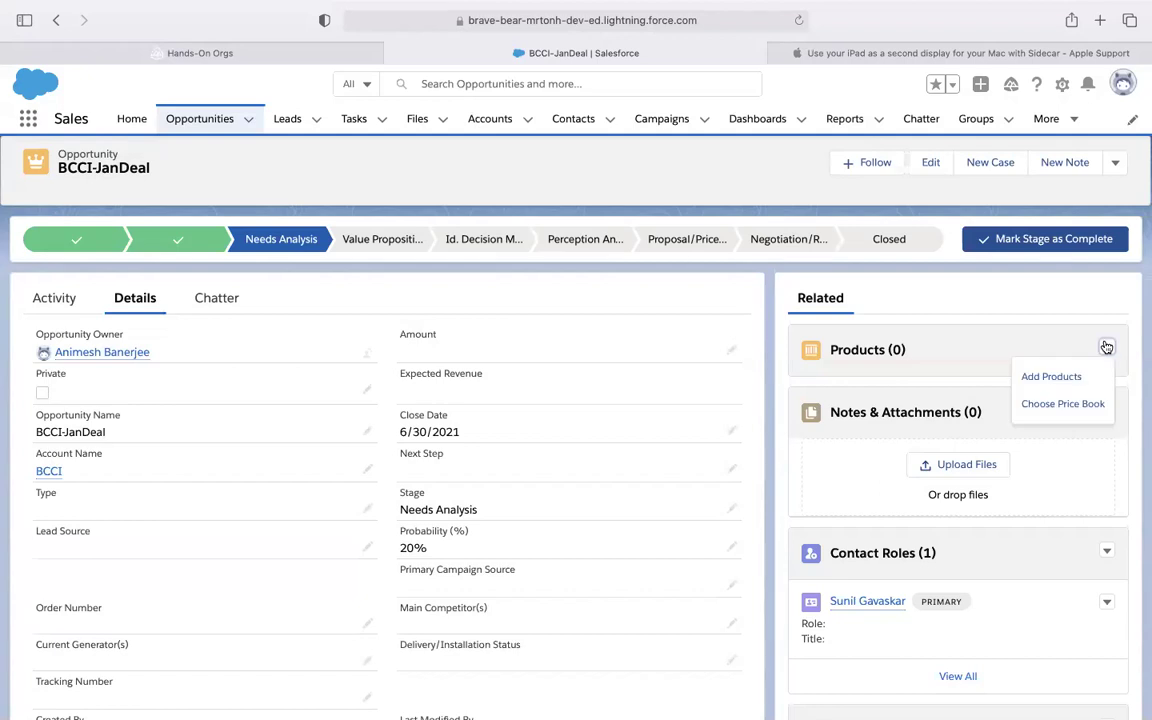
Open Add Products to list the Standard price book's products
{"action": "left_click", "coordinate": [1055, 380]}
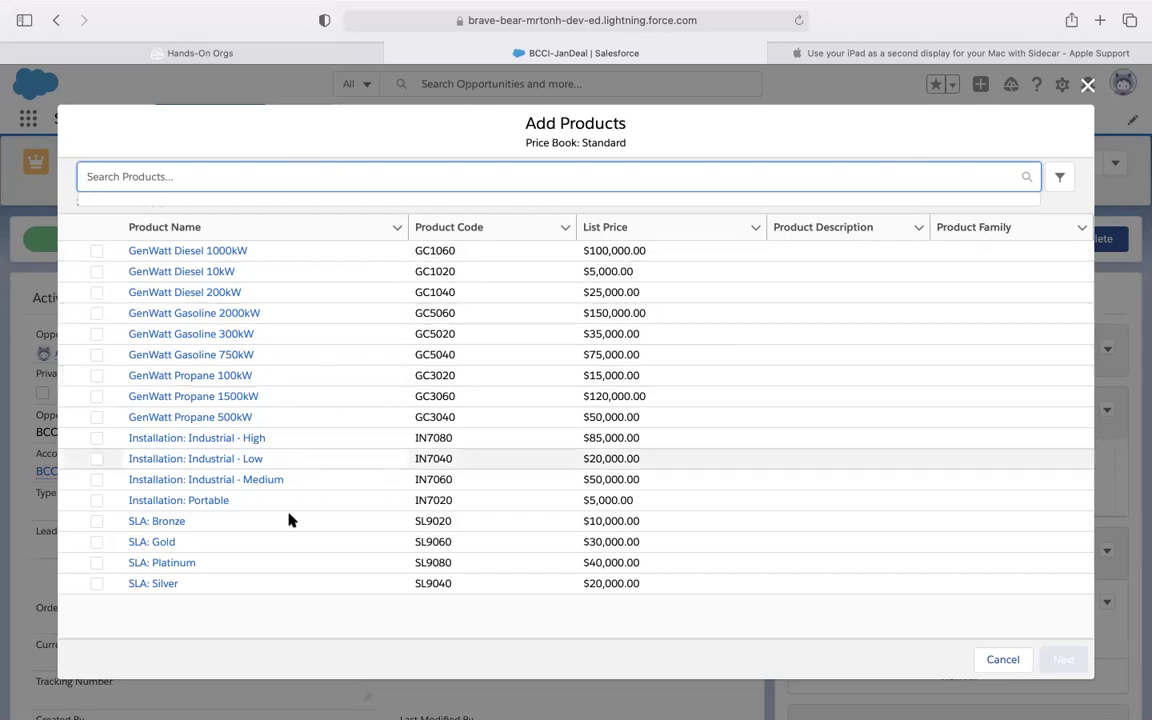
Highlight the Standard price book name in the product picker, then switch to the iPad
{"action": "left_click", "coordinate": [594, 144]}
{"action": "double_click", "coordinate": [594, 144]}
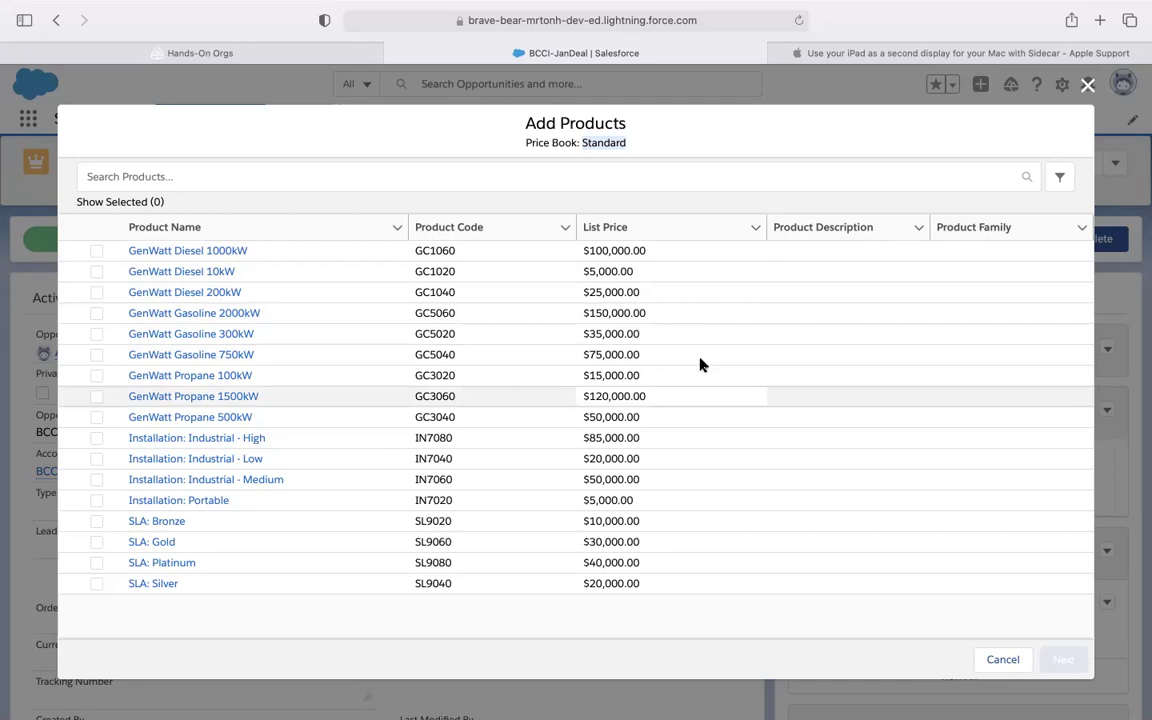
{"action": "mouse_move", "coordinate": [884, 3]}
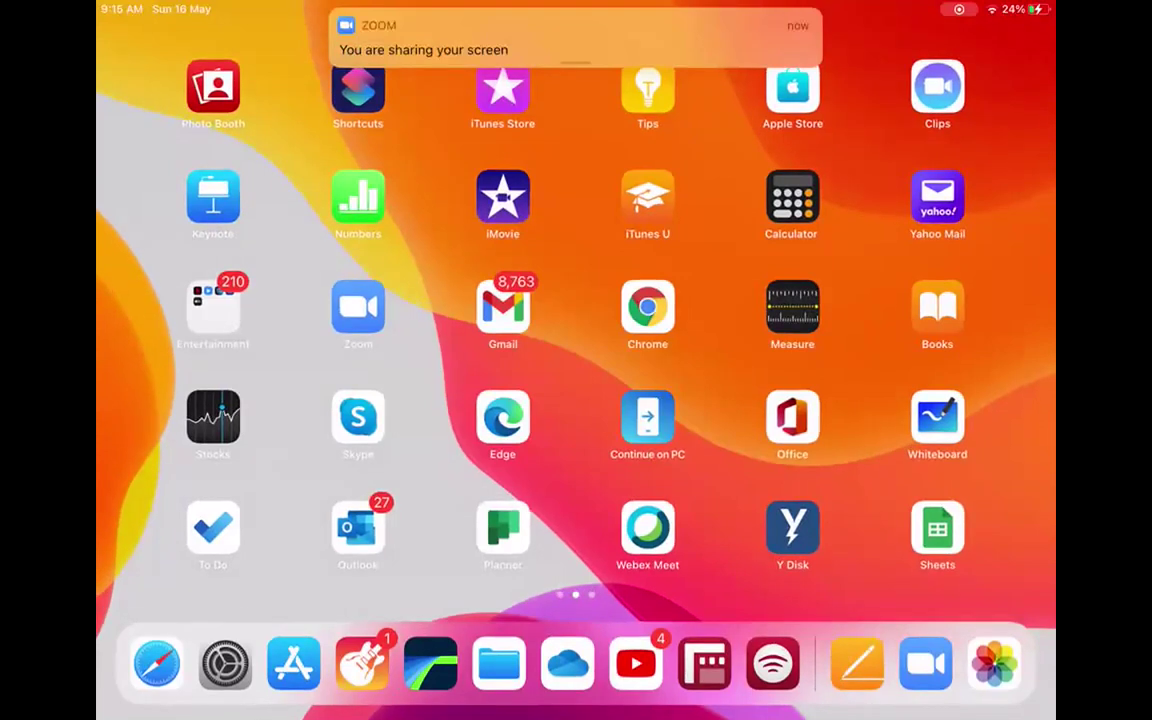
Insert a new drawing into the Pages document
{"action": "left_click_drag", "start_coordinate": [500, 300], "coordinate": [589, 300]}
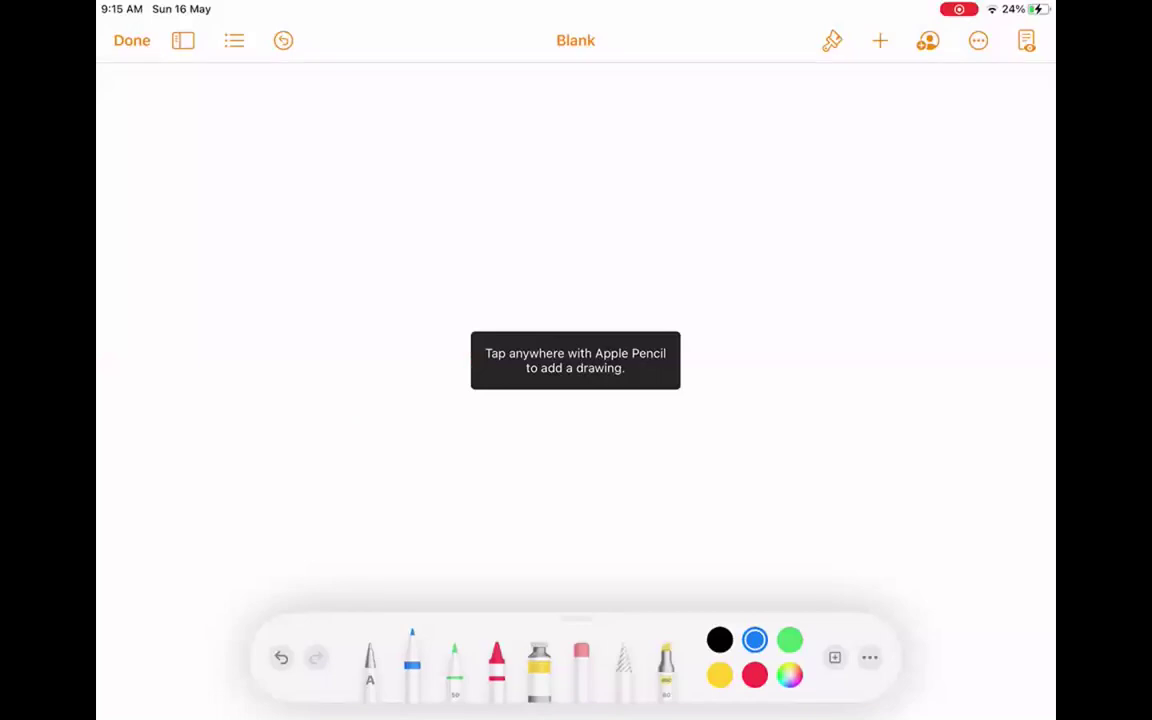
{"action": "left_click", "coordinate": [880, 40]}
{"action": "left_click", "coordinate": [794, 406]}
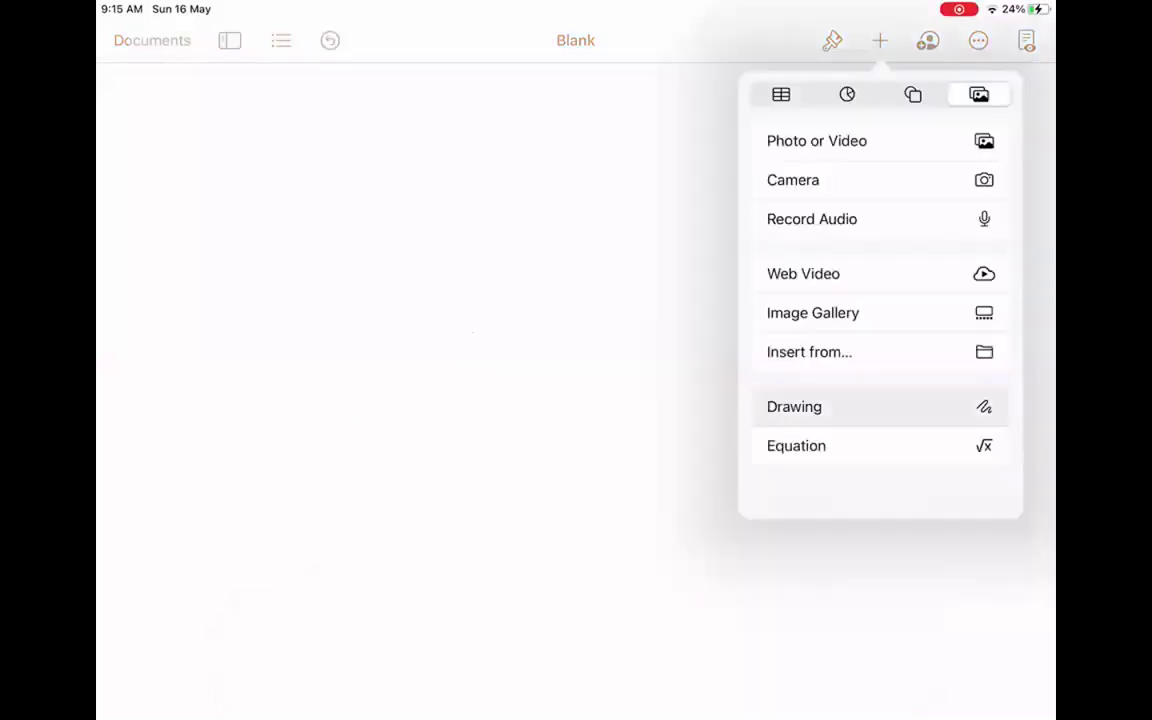
Sketch a two-section price-book box labelled India and USA, with Standard in a box below
{"action": "mouse_move", "coordinate": [330, 238]}
{"action": "left_mouse_down"}
{"action": "mouse_move", "coordinate": [323, 222]}
{"action": "mouse_move", "coordinate": [319, 543]}
{"action": "mouse_move", "coordinate": [604, 525]}
{"action": "mouse_move", "coordinate": [858, 531]}
{"action": "mouse_move", "coordinate": [874, 221]}
{"action": "mouse_move", "coordinate": [852, 527]}
{"action": "left_mouse_up"}
{"action": "mouse_move", "coordinate": [479, 165]}
{"action": "left_mouse_down"}
{"action": "mouse_move", "coordinate": [472, 208]}
{"action": "mouse_move", "coordinate": [553, 165]}
{"action": "mouse_move", "coordinate": [617, 170]}
{"action": "mouse_move", "coordinate": [655, 148]}
{"action": "mouse_move", "coordinate": [716, 181]}
{"action": "left_mouse_up"}
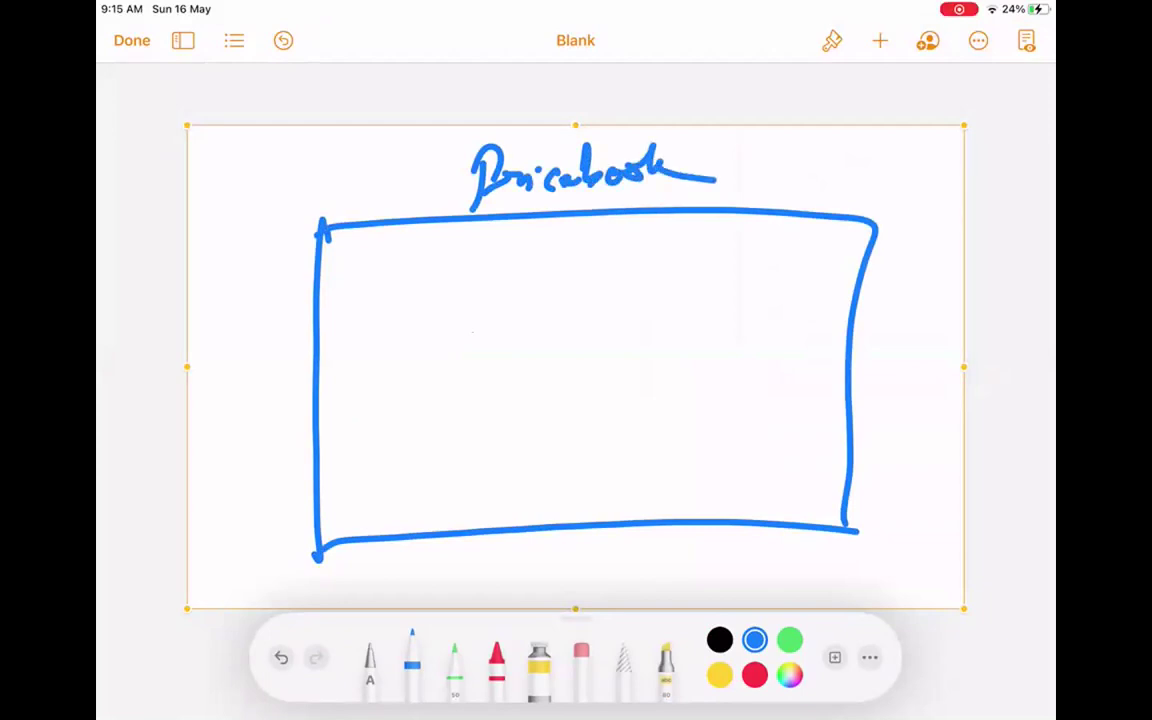
{"action": "left_click_drag", "start_coordinate": [318, 372], "coordinate": [843, 351]}
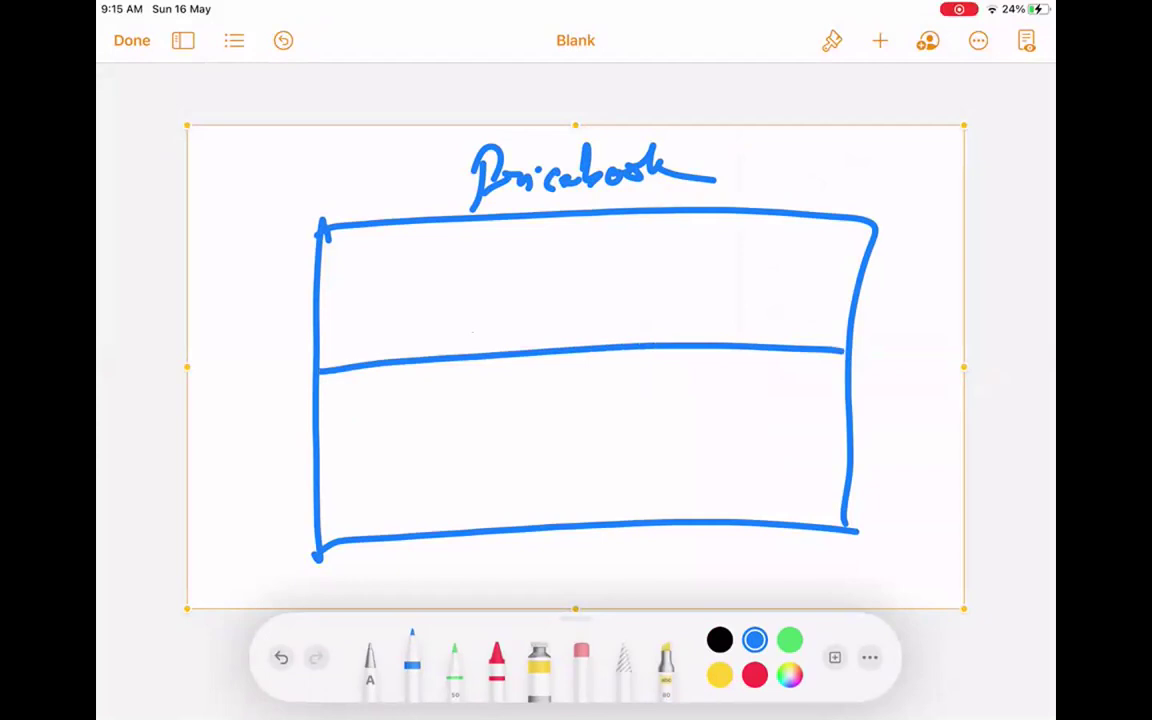
{"action": "mouse_move", "coordinate": [430, 275]}
{"action": "left_mouse_down"}
{"action": "mouse_move", "coordinate": [424, 325]}
{"action": "mouse_move", "coordinate": [462, 262]}
{"action": "left_mouse_up"}
{"action": "mouse_move", "coordinate": [440, 312]}
{"action": "left_mouse_down"}
{"action": "mouse_move", "coordinate": [472, 310]}
{"action": "mouse_move", "coordinate": [514, 260]}
{"action": "left_mouse_up"}
{"action": "left_click", "coordinate": [538, 287]}
{"action": "left_click_drag", "start_coordinate": [572, 292], "coordinate": [584, 324]}
{"action": "mouse_move", "coordinate": [436, 392]}
{"action": "left_mouse_down"}
{"action": "mouse_move", "coordinate": [488, 394]}
{"action": "mouse_move", "coordinate": [487, 452]}
{"action": "mouse_move", "coordinate": [562, 452]}
{"action": "left_mouse_up"}
{"action": "left_click_drag", "start_coordinate": [530, 432], "coordinate": [575, 428]}
{"action": "mouse_move", "coordinate": [338, 543]}
{"action": "left_mouse_down"}
{"action": "mouse_move", "coordinate": [345, 598]}
{"action": "mouse_move", "coordinate": [828, 582]}
{"action": "left_mouse_up"}
{"action": "left_click_drag", "start_coordinate": [815, 527], "coordinate": [820, 598]}
{"action": "left_click_drag", "start_coordinate": [497, 549], "coordinate": [480, 573]}
{"action": "mouse_move", "coordinate": [503, 552]}
{"action": "left_mouse_down"}
{"action": "mouse_move", "coordinate": [520, 575]}
{"action": "mouse_move", "coordinate": [602, 548]}
{"action": "mouse_move", "coordinate": [642, 568]}
{"action": "mouse_move", "coordinate": [686, 530]}
{"action": "mouse_move", "coordinate": [693, 559]}
{"action": "left_mouse_up"}
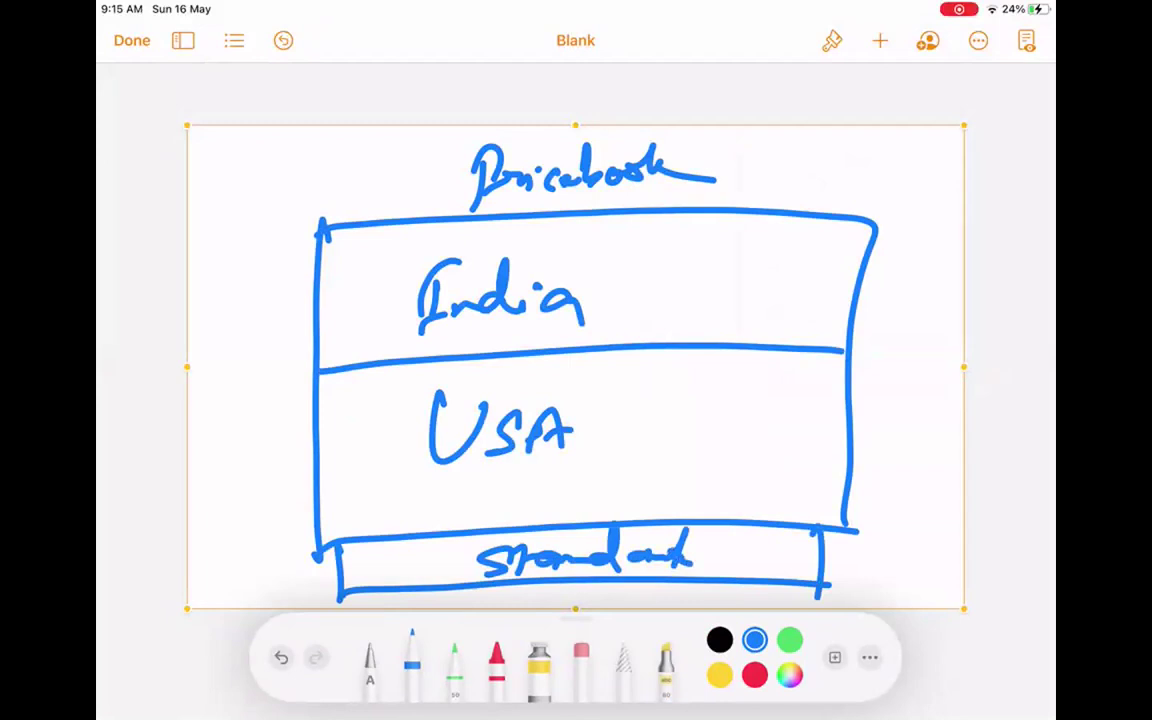
Rank the price books with circled numbers: India 1, USA 2, Standard 3
{"action": "left_click_drag", "start_coordinate": [735, 265], "coordinate": [735, 320]}
{"action": "left_click_drag", "start_coordinate": [740, 245], "coordinate": [735, 248]}
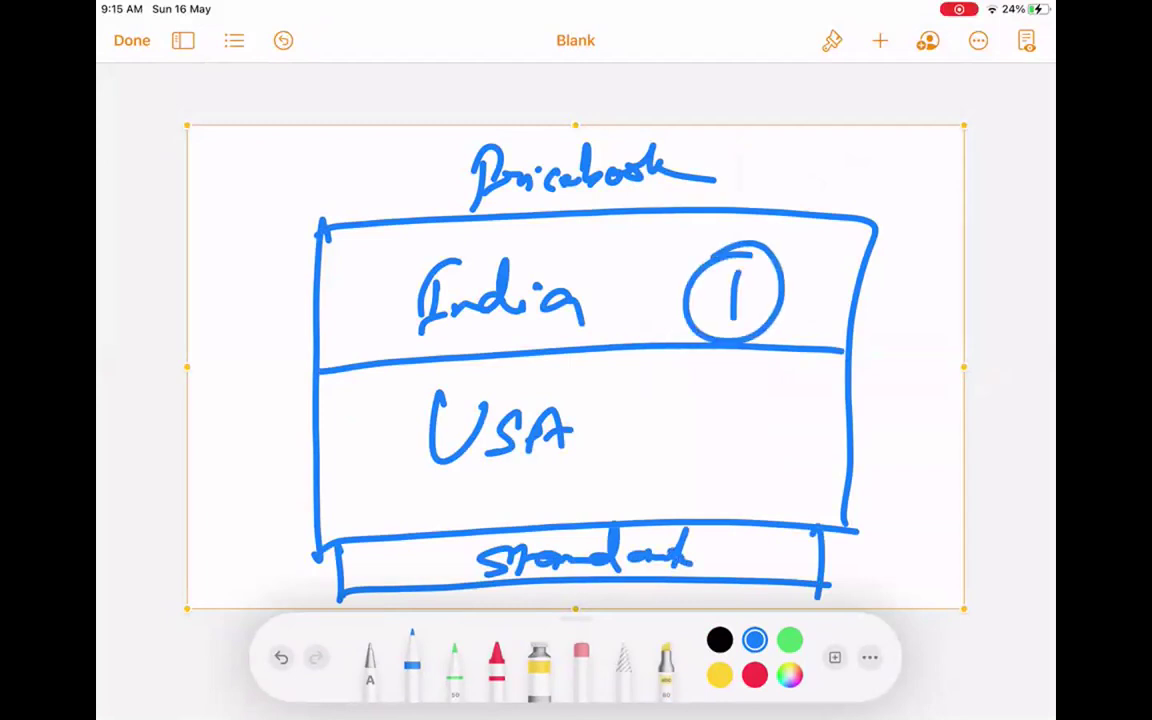
{"action": "left_click_drag", "start_coordinate": [728, 400], "coordinate": [762, 438]}
{"action": "left_click_drag", "start_coordinate": [735, 350], "coordinate": [745, 348]}
{"action": "left_click_drag", "start_coordinate": [748, 528], "coordinate": [752, 572]}
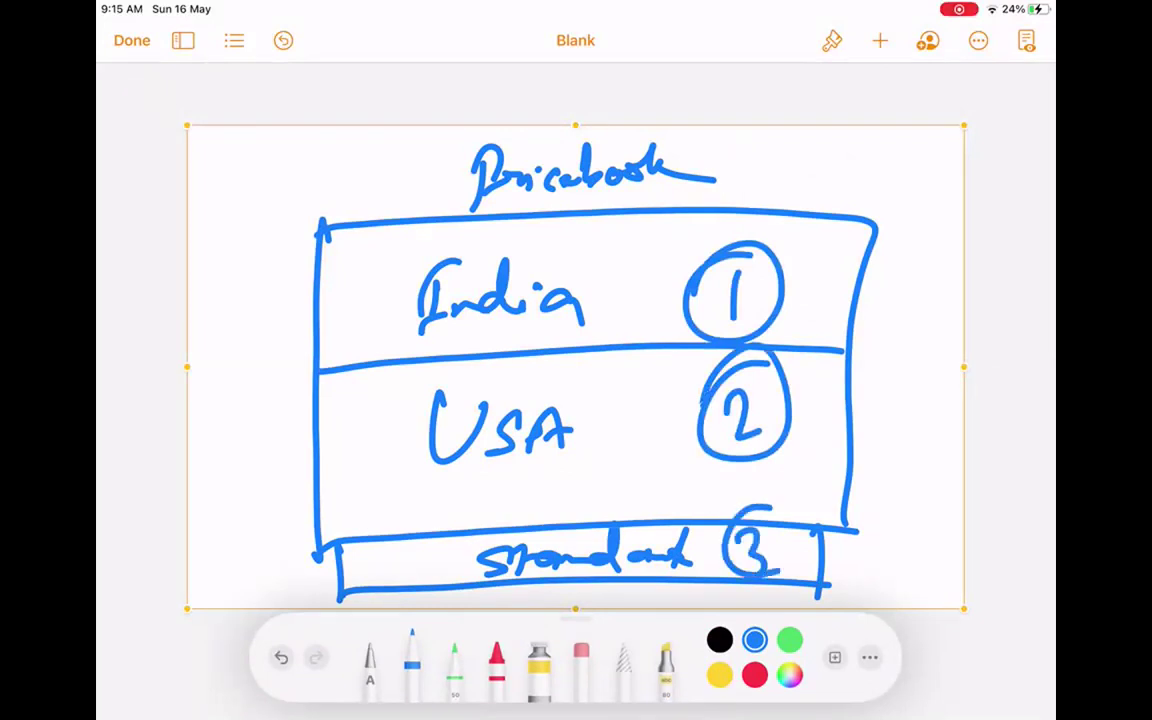
{"action": "left_click_drag", "start_coordinate": [775, 505], "coordinate": [705, 515]}
{"action": "left_click", "coordinate": [761, 130]}
Delete the price-book drawing and insert a fresh drawing
{"action": "left_click", "coordinate": [805, 82]}
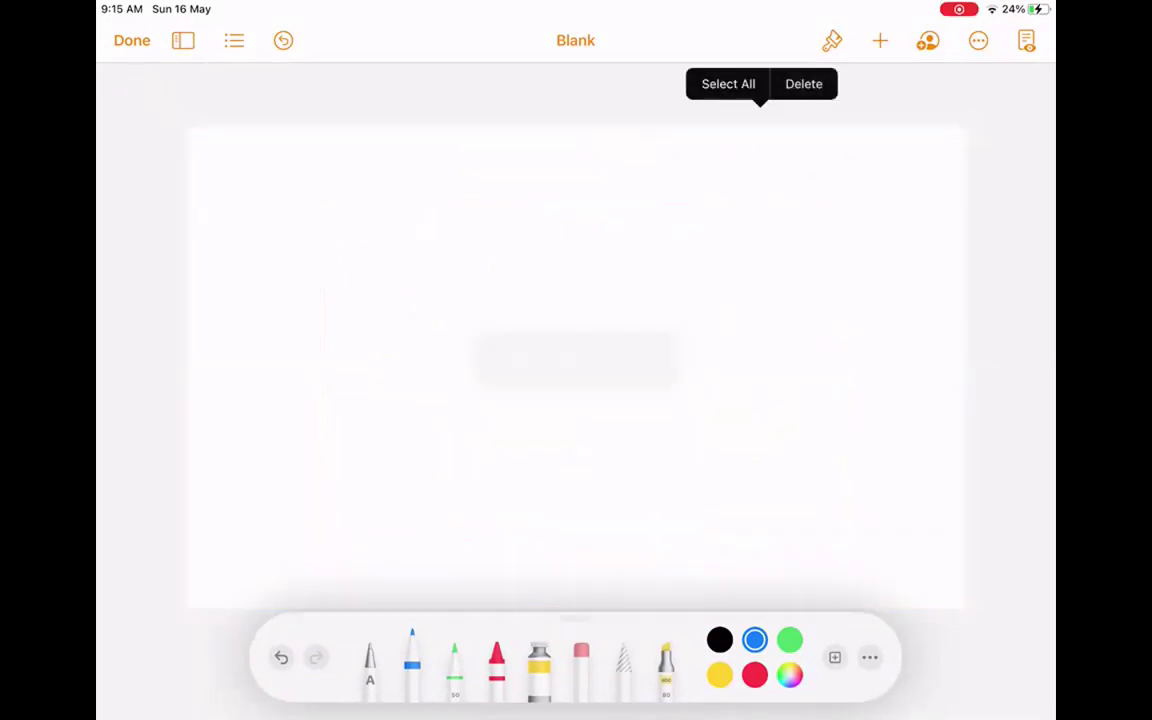
{"action": "left_click", "coordinate": [880, 40]}
{"action": "left_click", "coordinate": [794, 406]}
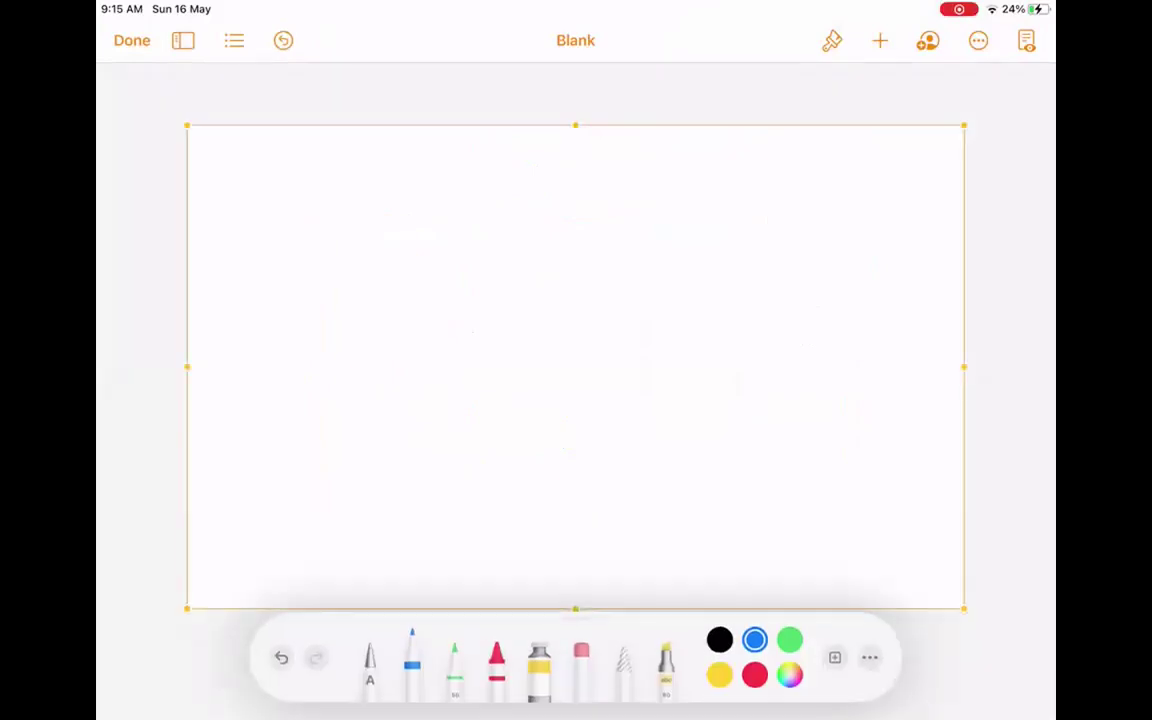
Draw a three-by-three table grid with a heading above it
{"action": "mouse_move", "coordinate": [326, 188]}
{"action": "left_mouse_down"}
{"action": "mouse_move", "coordinate": [316, 512]}
{"action": "mouse_move", "coordinate": [905, 546]}
{"action": "mouse_move", "coordinate": [488, 185]}
{"action": "mouse_move", "coordinate": [310, 189]}
{"action": "left_mouse_up"}
{"action": "mouse_move", "coordinate": [518, 182]}
{"action": "left_mouse_down"}
{"action": "mouse_move", "coordinate": [555, 152]}
{"action": "mouse_move", "coordinate": [540, 148]}
{"action": "mouse_move", "coordinate": [645, 148]}
{"action": "left_mouse_up"}
{"action": "left_click", "coordinate": [663, 157]}
{"action": "left_click_drag", "start_coordinate": [316, 300], "coordinate": [884, 287]}
{"action": "left_click_drag", "start_coordinate": [302, 412], "coordinate": [880, 406]}
{"action": "left_click_drag", "start_coordinate": [452, 185], "coordinate": [455, 550]}
{"action": "left_click_drag", "start_coordinate": [663, 186], "coordinate": [667, 546]}
Write P1 and S2 with price notes in the grid, then delete the drawing
{"action": "left_click_drag", "start_coordinate": [495, 322], "coordinate": [487, 388]}
{"action": "left_click_drag", "start_coordinate": [494, 328], "coordinate": [497, 362]}
{"action": "left_click_drag", "start_coordinate": [533, 333], "coordinate": [546, 378]}
{"action": "mouse_move", "coordinate": [510, 440]}
{"action": "left_mouse_down"}
{"action": "mouse_move", "coordinate": [497, 505]}
{"action": "mouse_move", "coordinate": [598, 496]}
{"action": "left_mouse_up"}
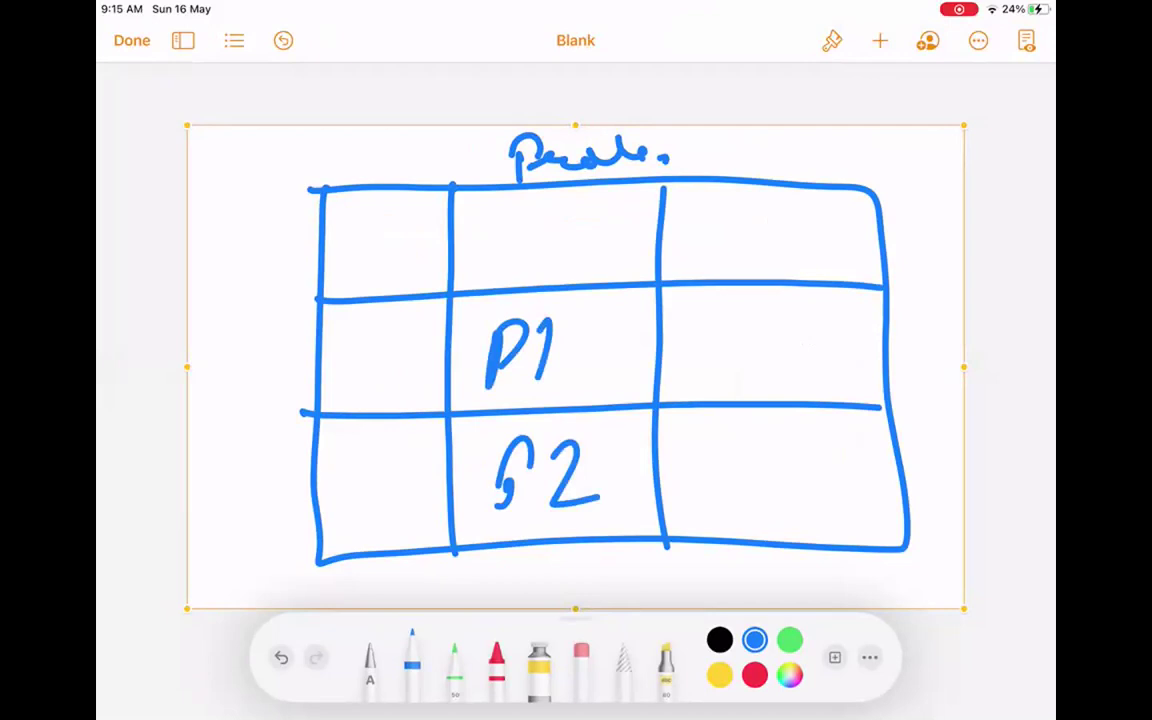
{"action": "mouse_move", "coordinate": [719, 370]}
{"action": "left_mouse_down"}
{"action": "mouse_move", "coordinate": [748, 335]}
{"action": "mouse_move", "coordinate": [790, 345]}
{"action": "left_mouse_up"}
{"action": "left_click", "coordinate": [803, 342]}
{"action": "left_click_drag", "start_coordinate": [735, 462], "coordinate": [826, 428]}
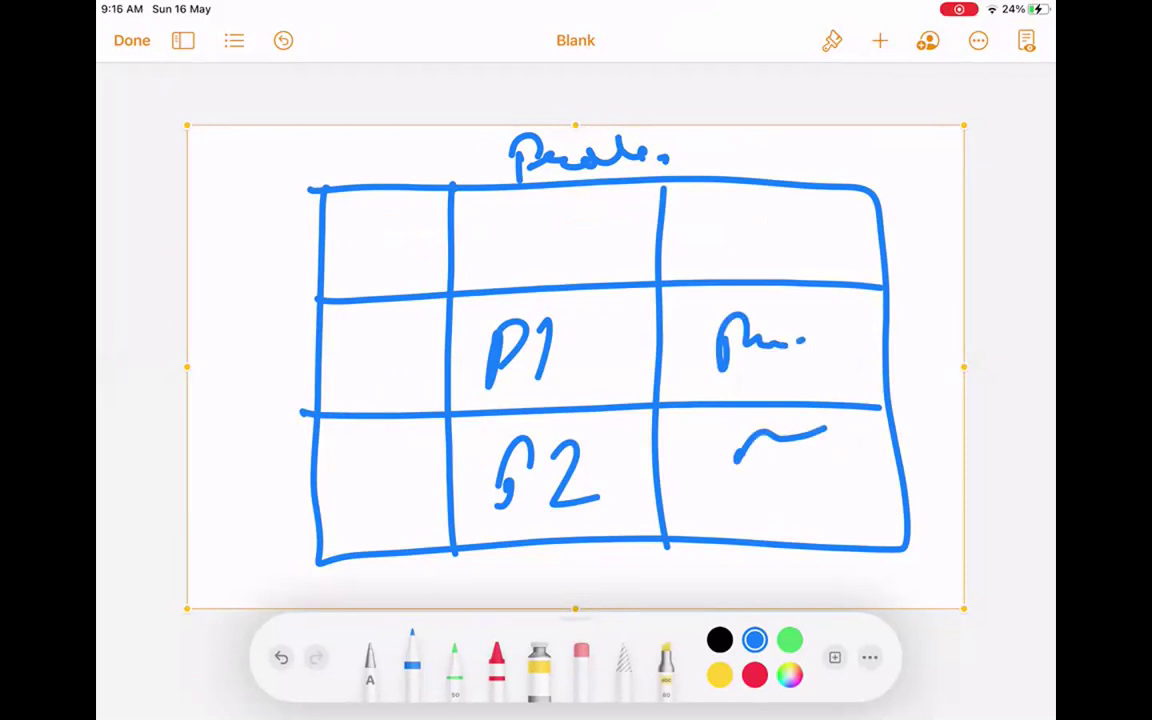
{"action": "left_click", "coordinate": [746, 118]}
{"action": "left_click", "coordinate": [807, 93]}
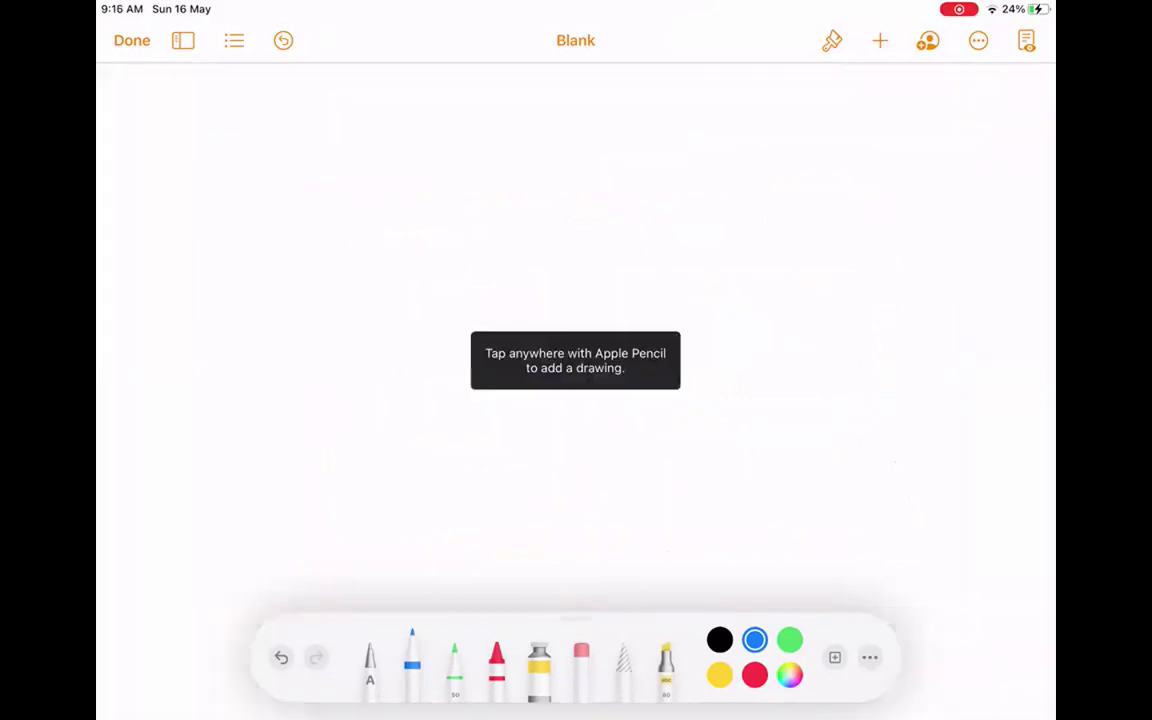
Insert a new drawing and sketch a blue table with four column dividers and two row lines
{"action": "left_click", "coordinate": [880, 40]}
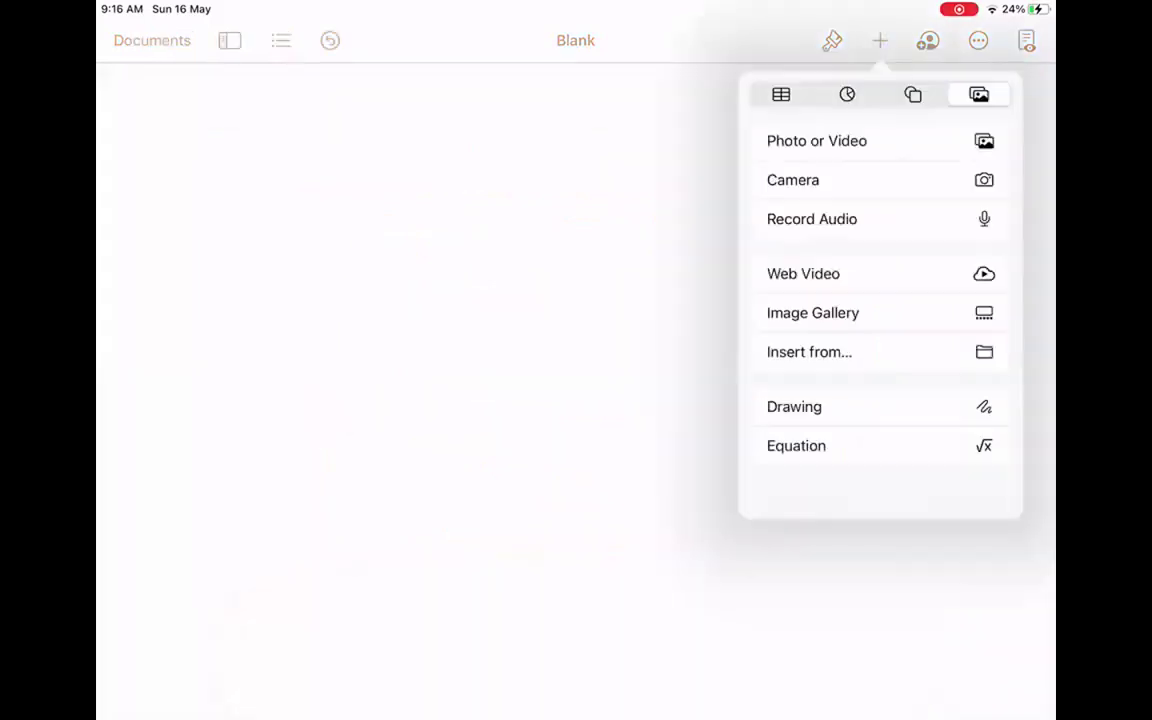
{"action": "left_click", "coordinate": [794, 406]}
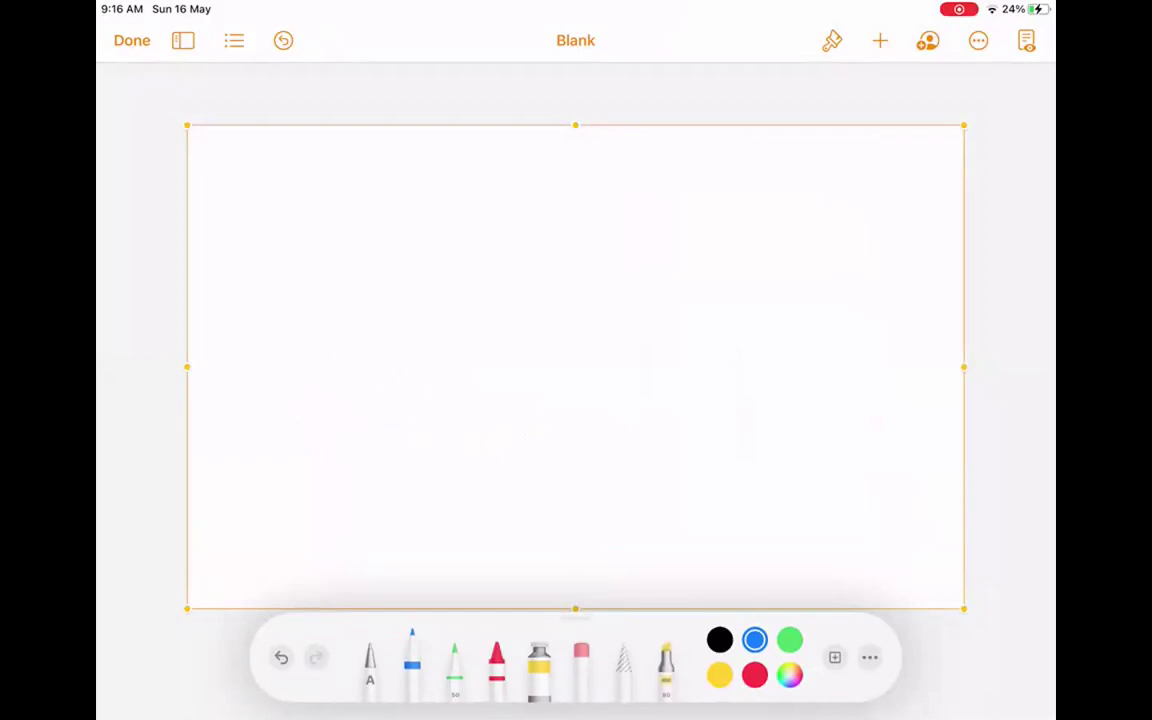
{"action": "mouse_move", "coordinate": [318, 243]}
{"action": "left_mouse_down"}
{"action": "mouse_move", "coordinate": [289, 527]}
{"action": "mouse_move", "coordinate": [522, 532]}
{"action": "mouse_move", "coordinate": [917, 394]}
{"action": "mouse_move", "coordinate": [746, 195]}
{"action": "mouse_move", "coordinate": [296, 224]}
{"action": "mouse_move", "coordinate": [318, 282]}
{"action": "left_mouse_up"}
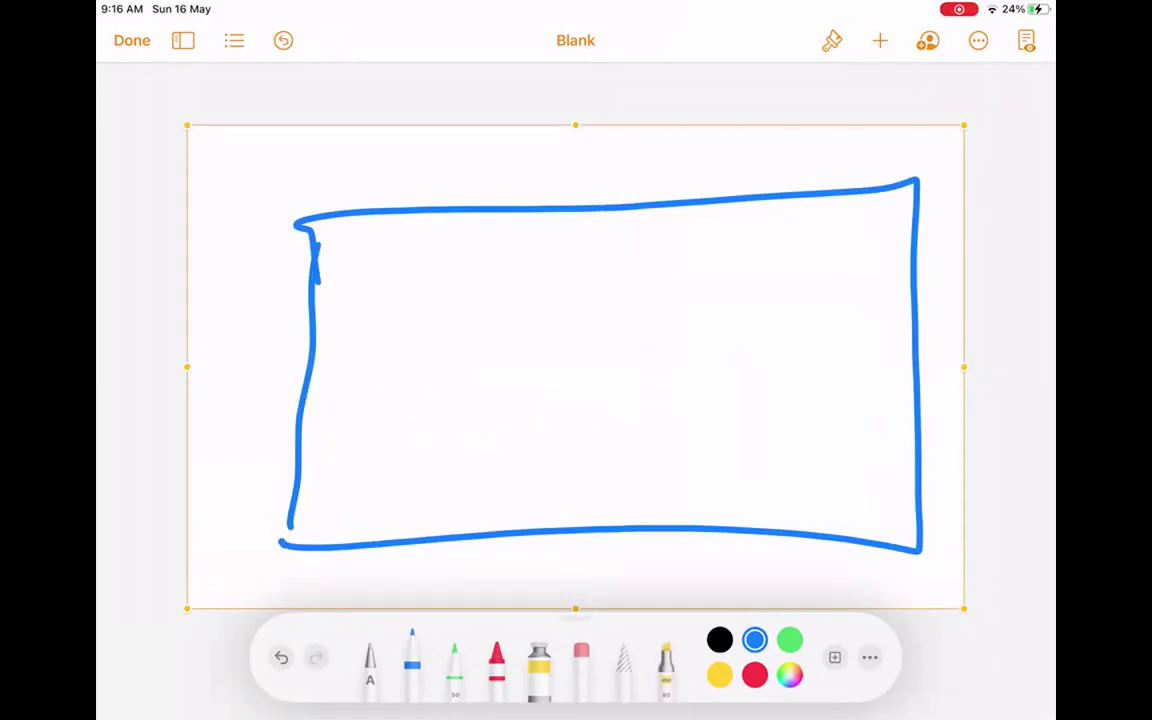
{"action": "left_click_drag", "start_coordinate": [438, 215], "coordinate": [424, 558]}
{"action": "left_click_drag", "start_coordinate": [560, 205], "coordinate": [550, 525]}
{"action": "mouse_move", "coordinate": [698, 207]}
{"action": "left_mouse_down"}
{"action": "mouse_move", "coordinate": [677, 462]}
{"action": "mouse_move", "coordinate": [687, 530]}
{"action": "left_mouse_up"}
{"action": "left_click_drag", "start_coordinate": [793, 207], "coordinate": [800, 540]}
{"action": "left_click_drag", "start_coordinate": [330, 332], "coordinate": [907, 293]}
{"action": "left_click_drag", "start_coordinate": [262, 428], "coordinate": [958, 413]}
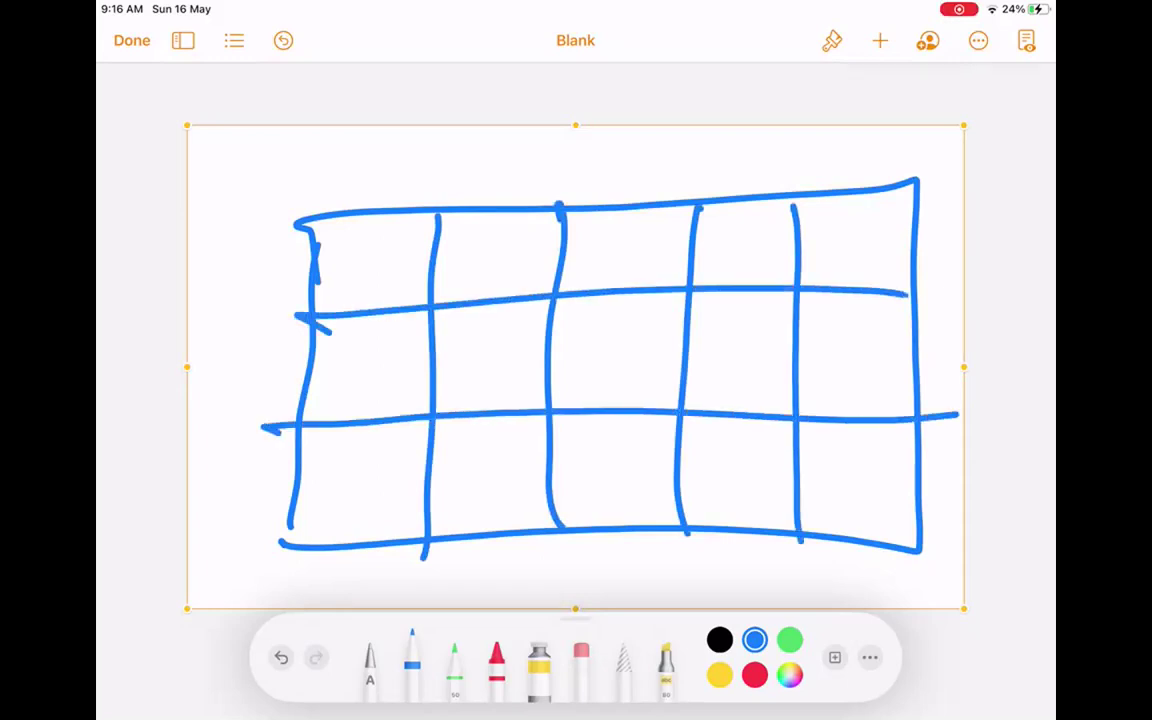
Handwrite header labels and the entries P1, PB1 and P2 in the table
{"action": "mouse_move", "coordinate": [342, 245]}
{"action": "left_mouse_down"}
{"action": "mouse_move", "coordinate": [336, 280]}
{"action": "mouse_move", "coordinate": [360, 292]}
{"action": "mouse_move", "coordinate": [385, 275]}
{"action": "left_mouse_up"}
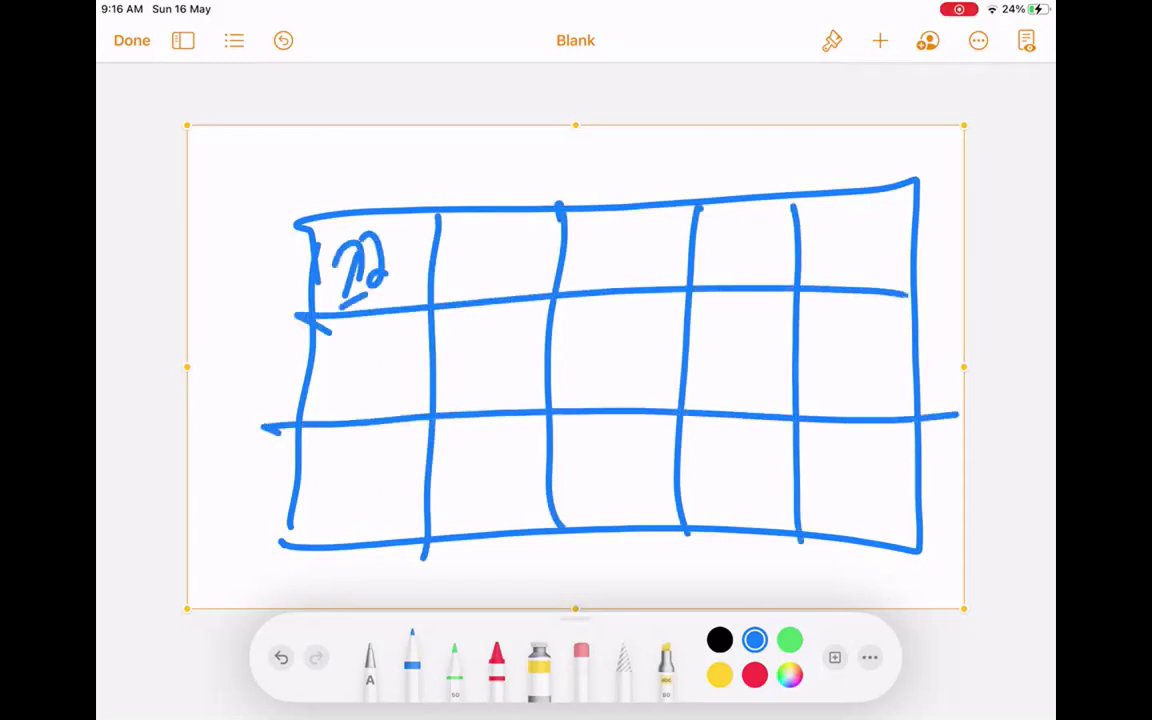
{"action": "mouse_move", "coordinate": [461, 242]}
{"action": "left_mouse_down"}
{"action": "mouse_move", "coordinate": [460, 284]}
{"action": "mouse_move", "coordinate": [496, 258]}
{"action": "mouse_move", "coordinate": [512, 274]}
{"action": "mouse_move", "coordinate": [528, 266]}
{"action": "left_mouse_up"}
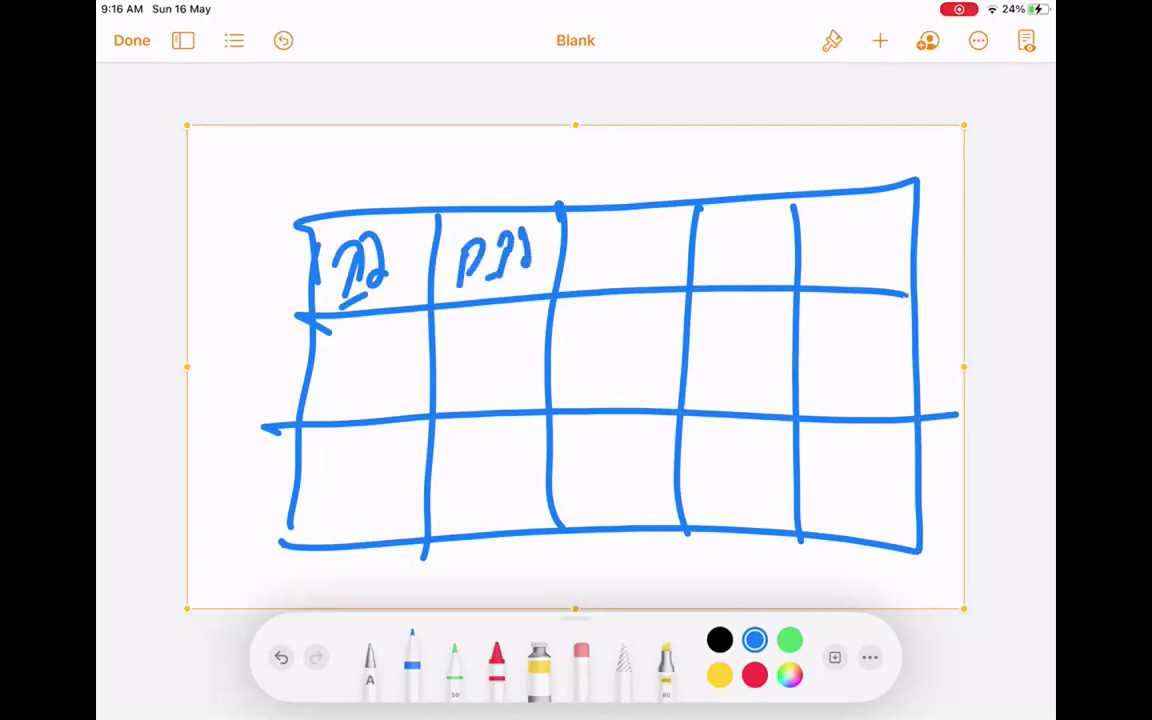
{"action": "mouse_move", "coordinate": [589, 234]}
{"action": "left_mouse_down"}
{"action": "mouse_move", "coordinate": [588, 270]}
{"action": "mouse_move", "coordinate": [610, 268]}
{"action": "mouse_move", "coordinate": [598, 244]}
{"action": "mouse_move", "coordinate": [614, 270]}
{"action": "mouse_move", "coordinate": [688, 212]}
{"action": "left_mouse_up"}
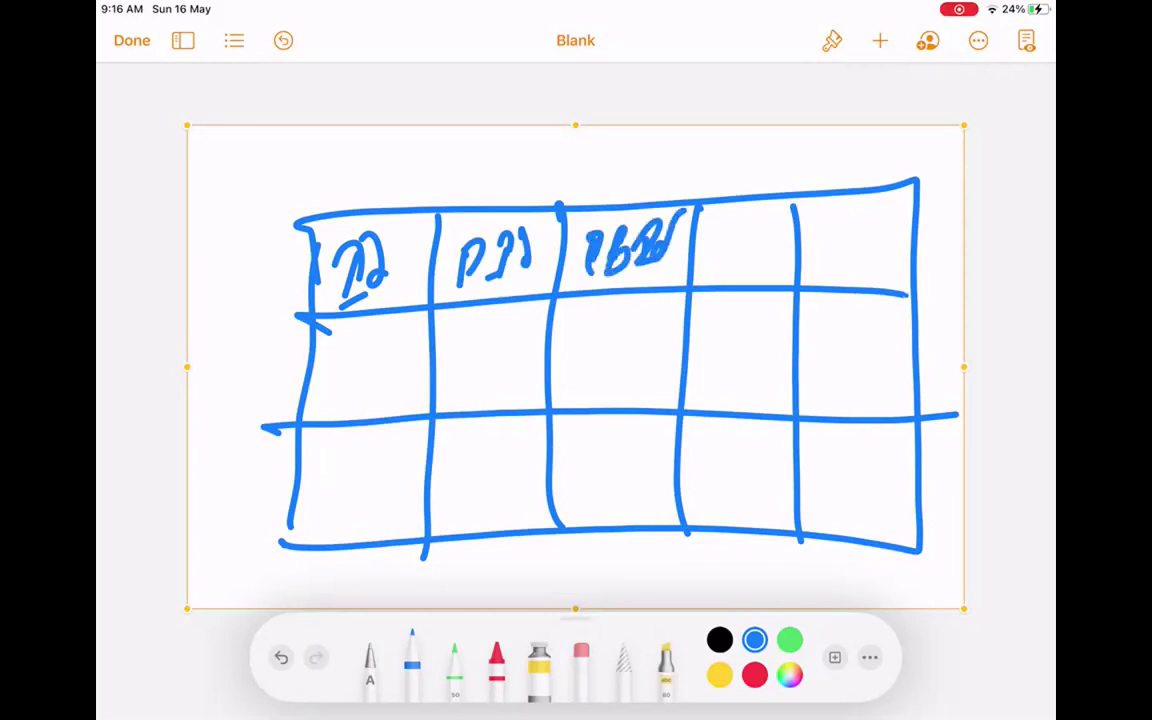
{"action": "left_click_drag", "start_coordinate": [792, 200], "coordinate": [795, 208]}
{"action": "left_click_drag", "start_coordinate": [465, 340], "coordinate": [466, 390]}
{"action": "left_click_drag", "start_coordinate": [499, 330], "coordinate": [500, 372]}
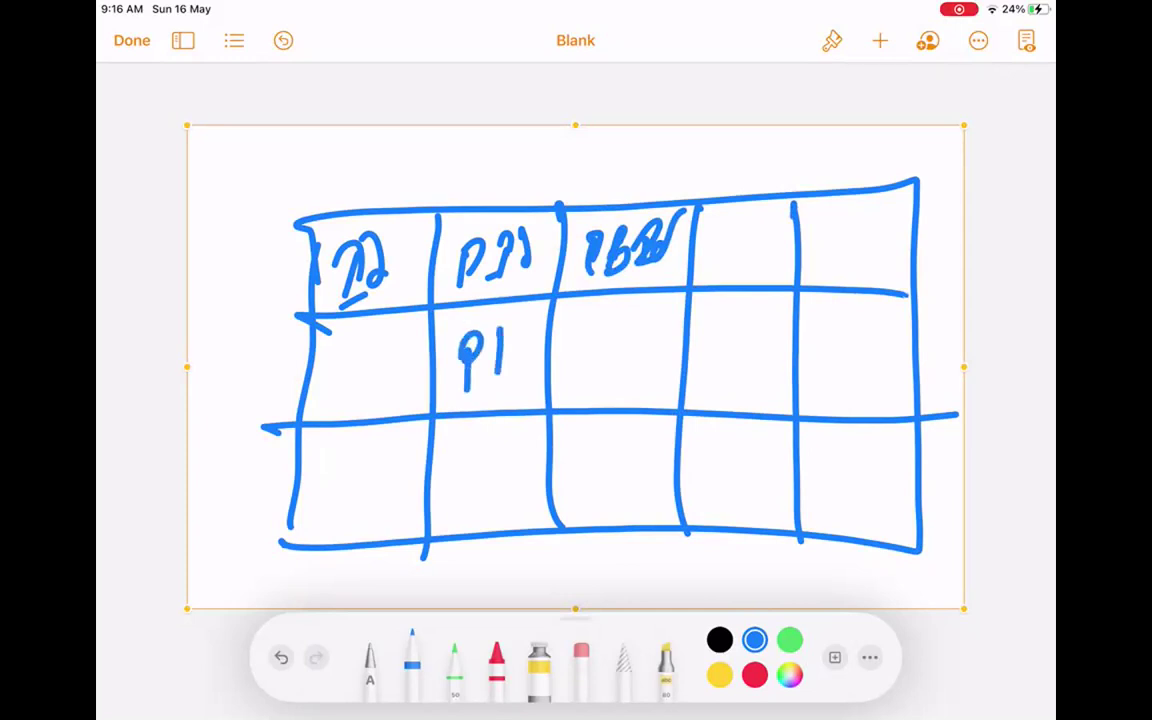
{"action": "mouse_move", "coordinate": [585, 340]}
{"action": "left_mouse_down"}
{"action": "mouse_move", "coordinate": [588, 375]}
{"action": "mouse_move", "coordinate": [610, 372]}
{"action": "left_mouse_up"}
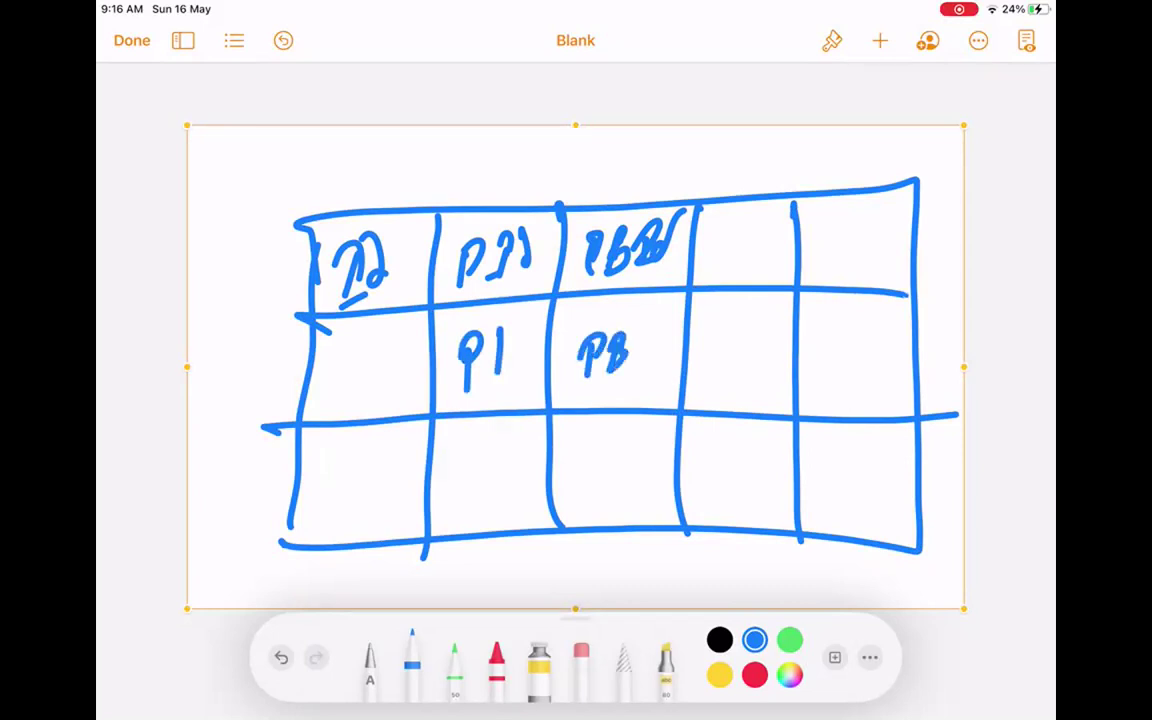
{"action": "left_click_drag", "start_coordinate": [640, 332], "coordinate": [640, 378]}
{"action": "mouse_move", "coordinate": [458, 448]}
{"action": "left_mouse_down"}
{"action": "mouse_move", "coordinate": [461, 500]}
{"action": "mouse_move", "coordinate": [527, 486]}
{"action": "left_mouse_up"}
{"action": "mouse_move", "coordinate": [585, 450]}
{"action": "left_mouse_down"}
{"action": "mouse_move", "coordinate": [587, 490]}
{"action": "mouse_move", "coordinate": [600, 465]}
{"action": "left_mouse_up"}
{"action": "left_click_drag", "start_coordinate": [614, 447], "coordinate": [618, 488]}
{"action": "left_click_drag", "start_coordinate": [650, 443], "coordinate": [651, 494]}
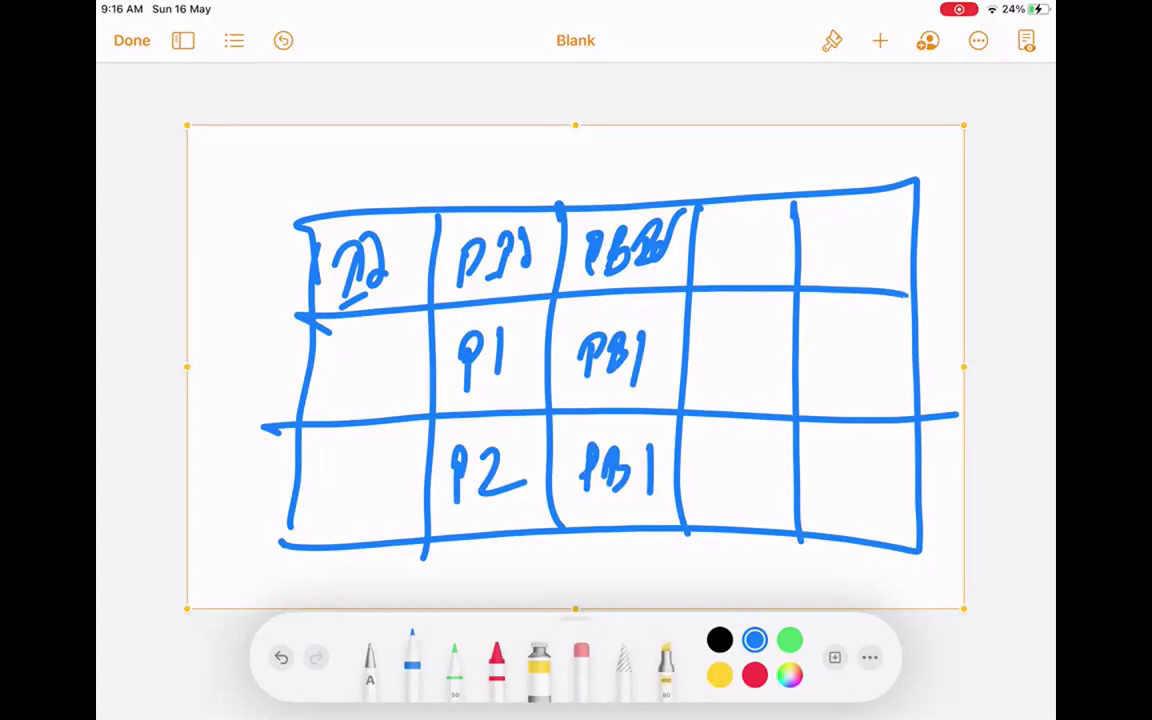
{"action": "left_click_drag", "start_coordinate": [800, 200], "coordinate": [802, 228]}
Erase the P1, PB1 and P2 entries and rewrite the cells, including Start and Cap
{"action": "left_click", "coordinate": [581, 652]}
{"action": "mouse_move", "coordinate": [583, 355]}
{"action": "left_mouse_down"}
{"action": "mouse_move", "coordinate": [586, 337]}
{"action": "mouse_move", "coordinate": [641, 360]}
{"action": "mouse_move", "coordinate": [600, 465]}
{"action": "mouse_move", "coordinate": [661, 489]}
{"action": "mouse_move", "coordinate": [605, 482]}
{"action": "left_mouse_up"}
{"action": "mouse_move", "coordinate": [470, 335]}
{"action": "left_mouse_down"}
{"action": "mouse_move", "coordinate": [466, 352]}
{"action": "mouse_move", "coordinate": [496, 334]}
{"action": "mouse_move", "coordinate": [488, 362]}
{"action": "left_mouse_up"}
{"action": "mouse_move", "coordinate": [460, 452]}
{"action": "left_mouse_down"}
{"action": "mouse_move", "coordinate": [458, 469]}
{"action": "mouse_move", "coordinate": [512, 486]}
{"action": "left_mouse_up"}
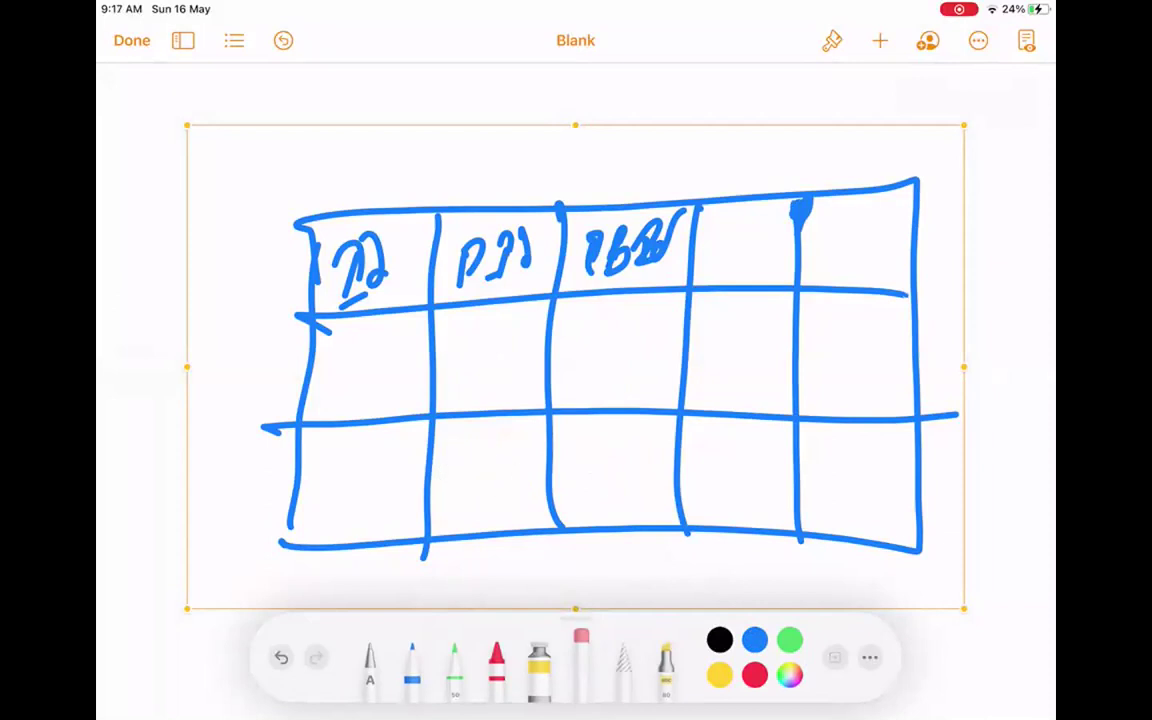
{"action": "left_click", "coordinate": [411, 660]}
{"action": "mouse_move", "coordinate": [590, 342]}
{"action": "left_mouse_down"}
{"action": "mouse_move", "coordinate": [566, 380]}
{"action": "mouse_move", "coordinate": [640, 358]}
{"action": "mouse_move", "coordinate": [662, 322]}
{"action": "left_mouse_up"}
{"action": "left_click_drag", "start_coordinate": [588, 438], "coordinate": [574, 500]}
{"action": "mouse_move", "coordinate": [604, 424]}
{"action": "left_mouse_down"}
{"action": "mouse_move", "coordinate": [600, 478]}
{"action": "mouse_move", "coordinate": [660, 462]}
{"action": "left_mouse_up"}
{"action": "left_click_drag", "start_coordinate": [482, 336], "coordinate": [466, 392]}
{"action": "mouse_move", "coordinate": [497, 330]}
{"action": "left_mouse_down"}
{"action": "mouse_move", "coordinate": [488, 372]}
{"action": "mouse_move", "coordinate": [534, 354]}
{"action": "left_mouse_up"}
{"action": "mouse_move", "coordinate": [472, 455]}
{"action": "left_mouse_down"}
{"action": "mouse_move", "coordinate": [480, 500]}
{"action": "mouse_move", "coordinate": [498, 496]}
{"action": "left_mouse_up"}
{"action": "left_click_drag", "start_coordinate": [508, 458], "coordinate": [510, 524]}
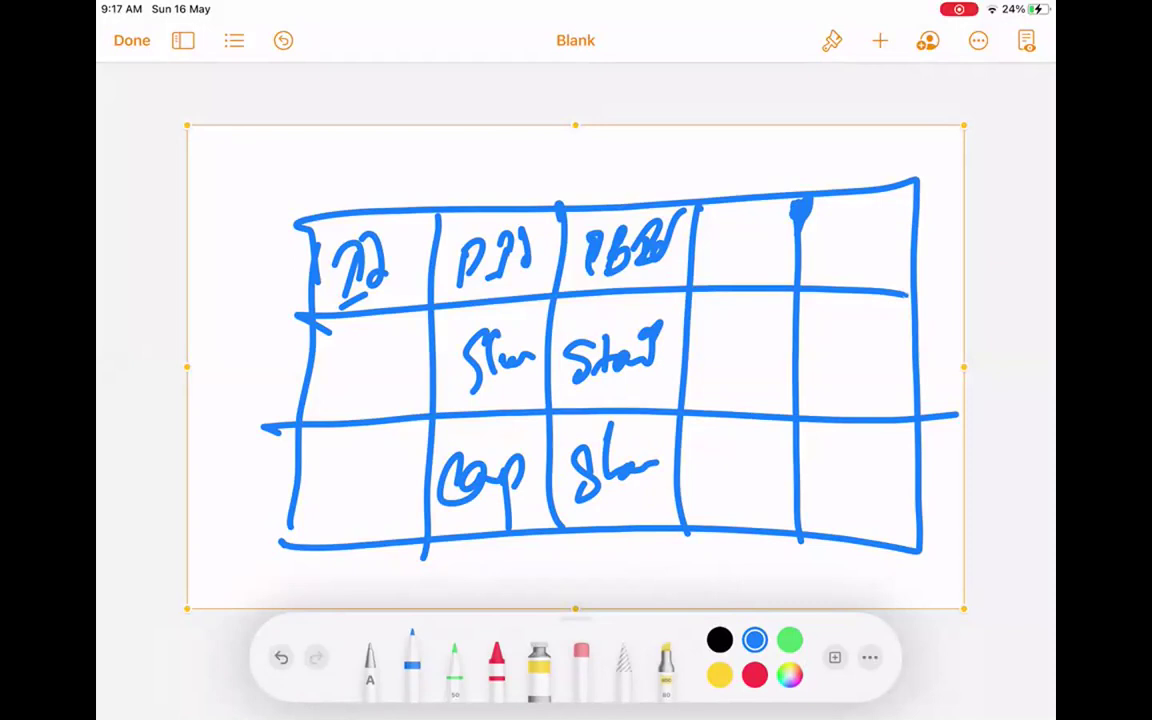
Label the fourth column, write 10 and 20 in it, and circle both values
{"action": "mouse_move", "coordinate": [712, 225]}
{"action": "left_mouse_down"}
{"action": "mouse_move", "coordinate": [748, 252]}
{"action": "mouse_move", "coordinate": [790, 244]}
{"action": "left_mouse_up"}
{"action": "left_click_drag", "start_coordinate": [715, 338], "coordinate": [716, 378]}
{"action": "mouse_move", "coordinate": [742, 342]}
{"action": "left_mouse_down"}
{"action": "mouse_move", "coordinate": [748, 372]}
{"action": "mouse_move", "coordinate": [740, 342]}
{"action": "left_mouse_up"}
{"action": "mouse_move", "coordinate": [712, 455]}
{"action": "left_mouse_down"}
{"action": "mouse_move", "coordinate": [742, 488]}
{"action": "mouse_move", "coordinate": [754, 452]}
{"action": "left_mouse_up"}
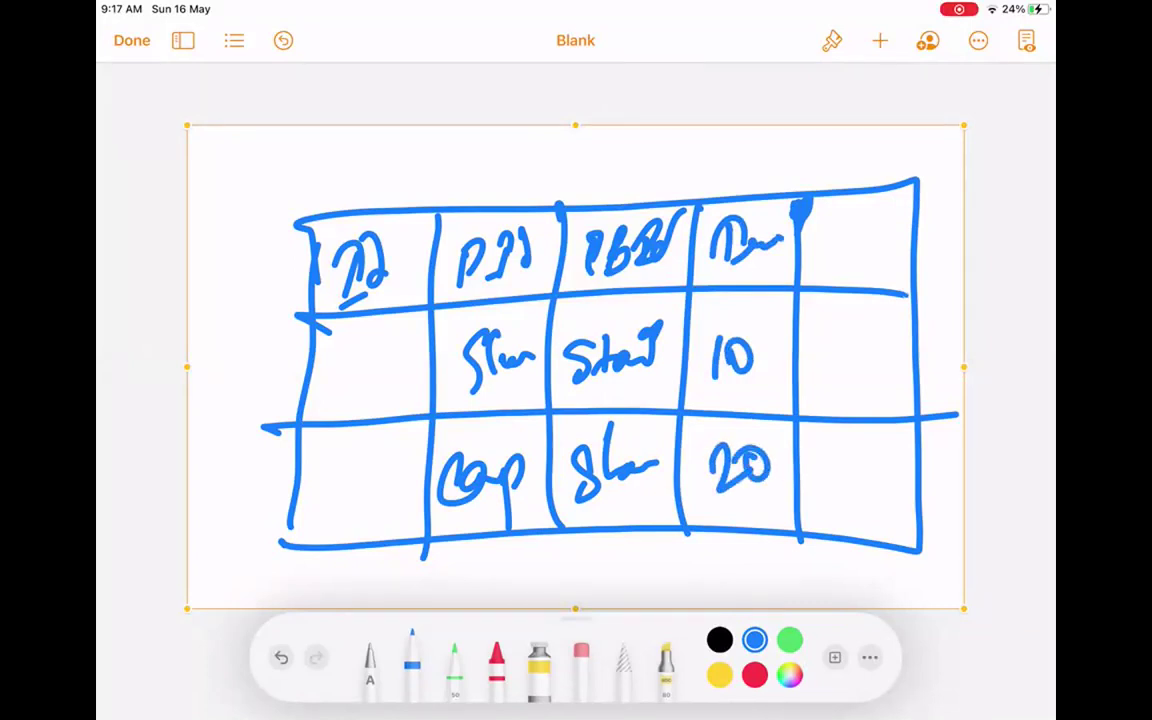
{"action": "left_click", "coordinate": [545, 303]}
{"action": "left_click", "coordinate": [430, 407]}
{"action": "left_click_drag", "start_coordinate": [733, 410], "coordinate": [784, 382]}
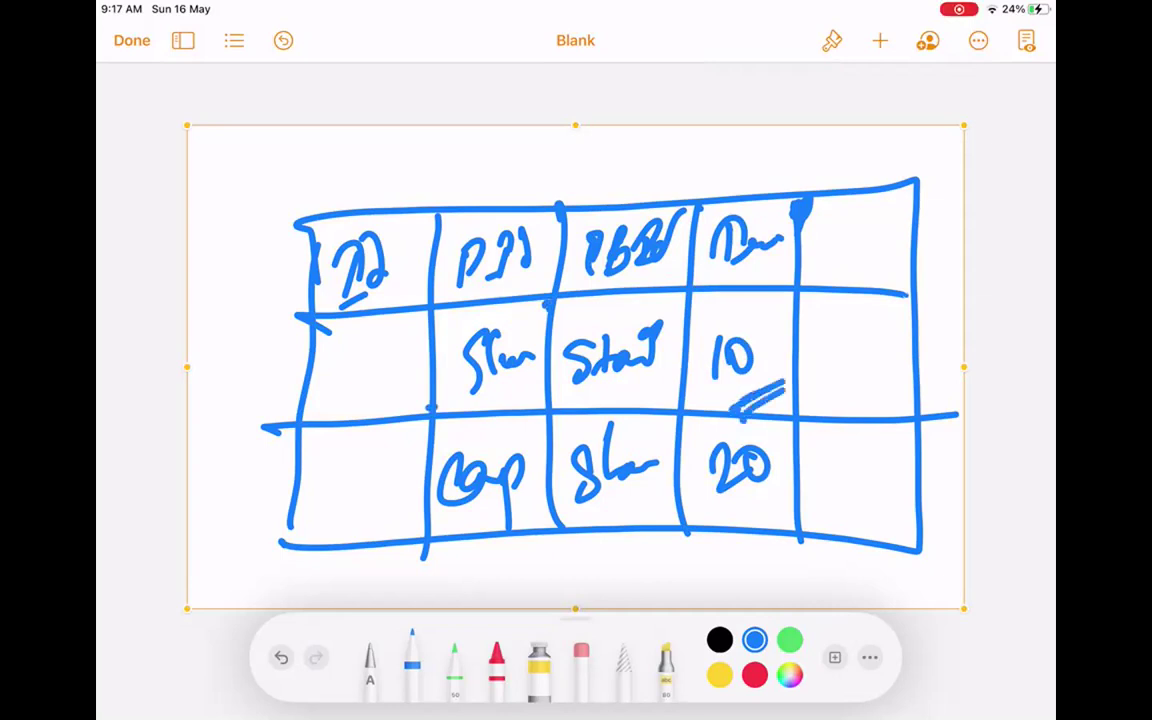
{"action": "mouse_move", "coordinate": [552, 420]}
{"action": "left_mouse_down"}
{"action": "mouse_move", "coordinate": [558, 535]}
{"action": "mouse_move", "coordinate": [656, 533]}
{"action": "left_mouse_up"}
{"action": "left_click_drag", "start_coordinate": [733, 524], "coordinate": [773, 503]}
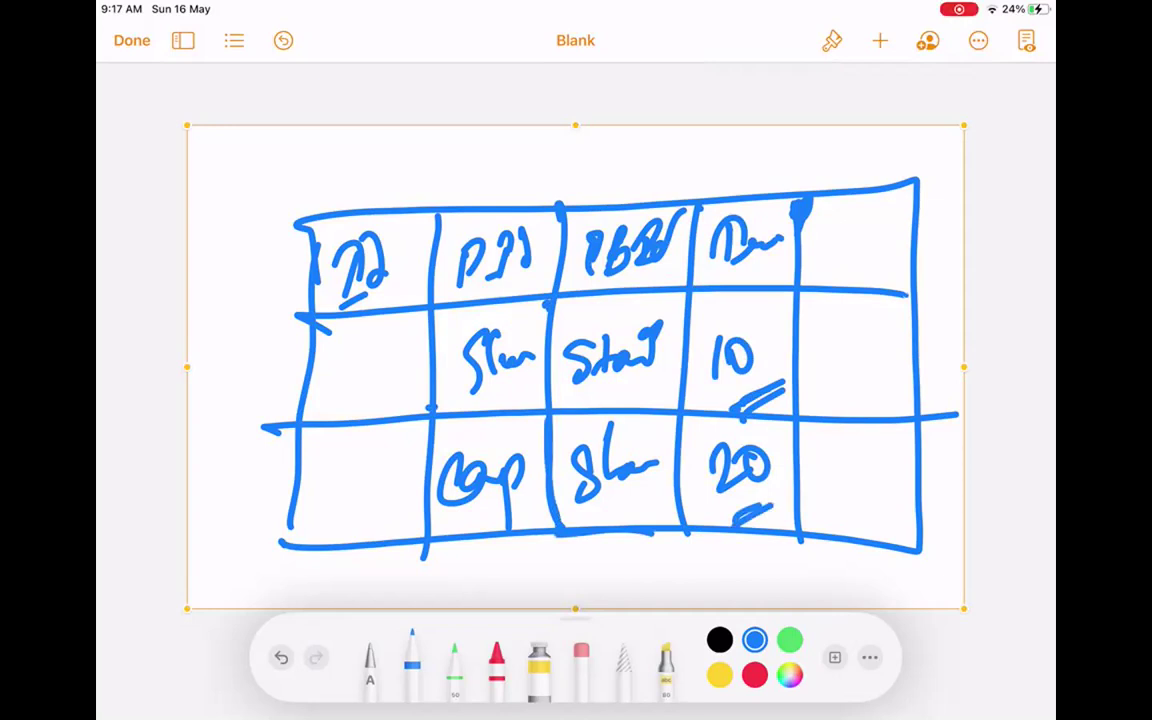
{"action": "mouse_move", "coordinate": [790, 300]}
{"action": "left_mouse_down"}
{"action": "mouse_move", "coordinate": [775, 395]}
{"action": "mouse_move", "coordinate": [685, 505]}
{"action": "mouse_move", "coordinate": [790, 425]}
{"action": "left_mouse_up"}
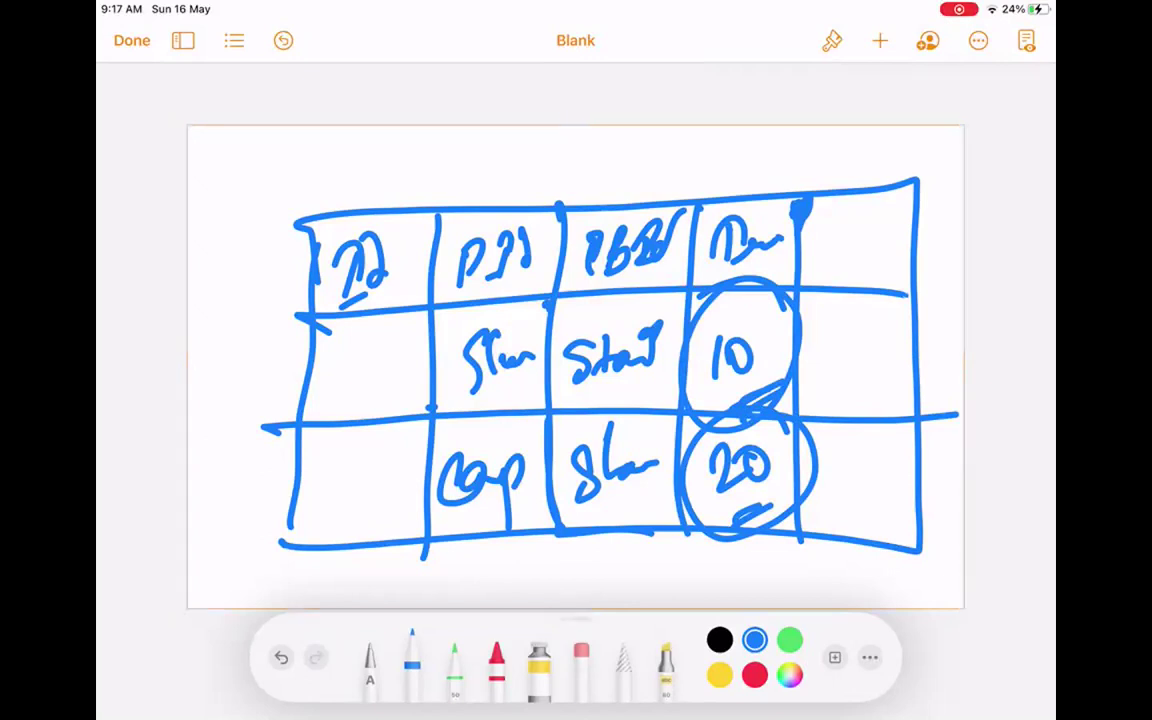
Delete the hand-drawn table from the Pages document and close Pages to the Home Screen
{"action": "left_click", "coordinate": [648, 300]}
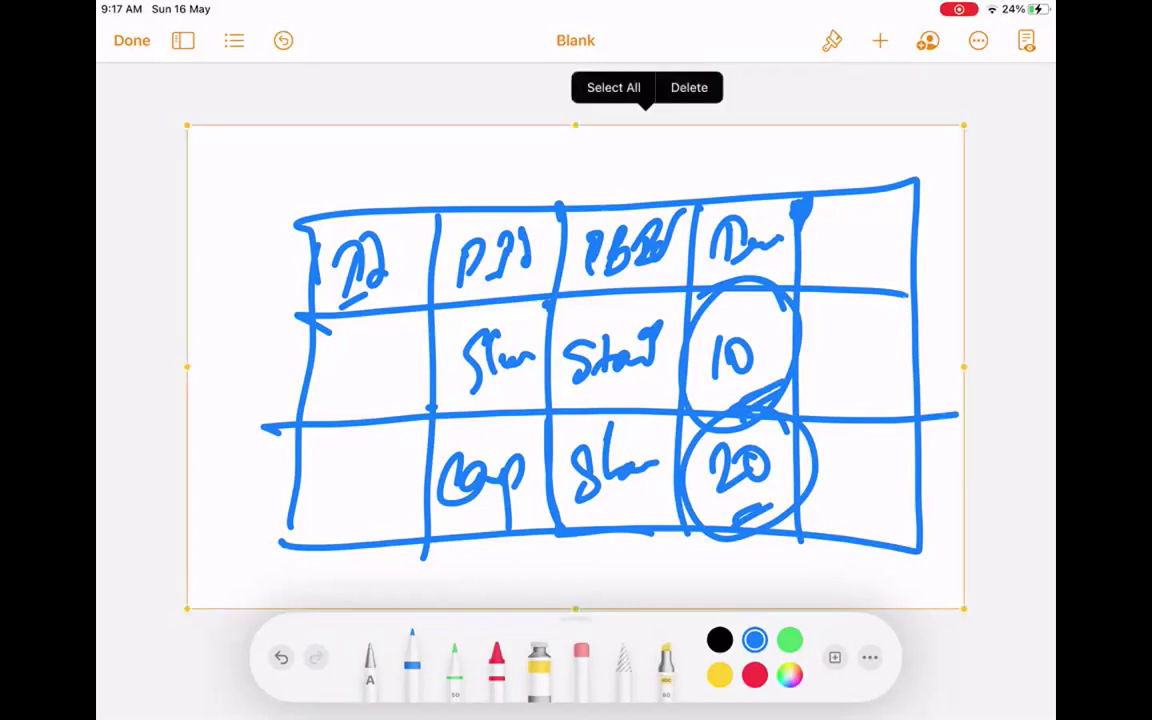
{"action": "left_click", "coordinate": [689, 85]}
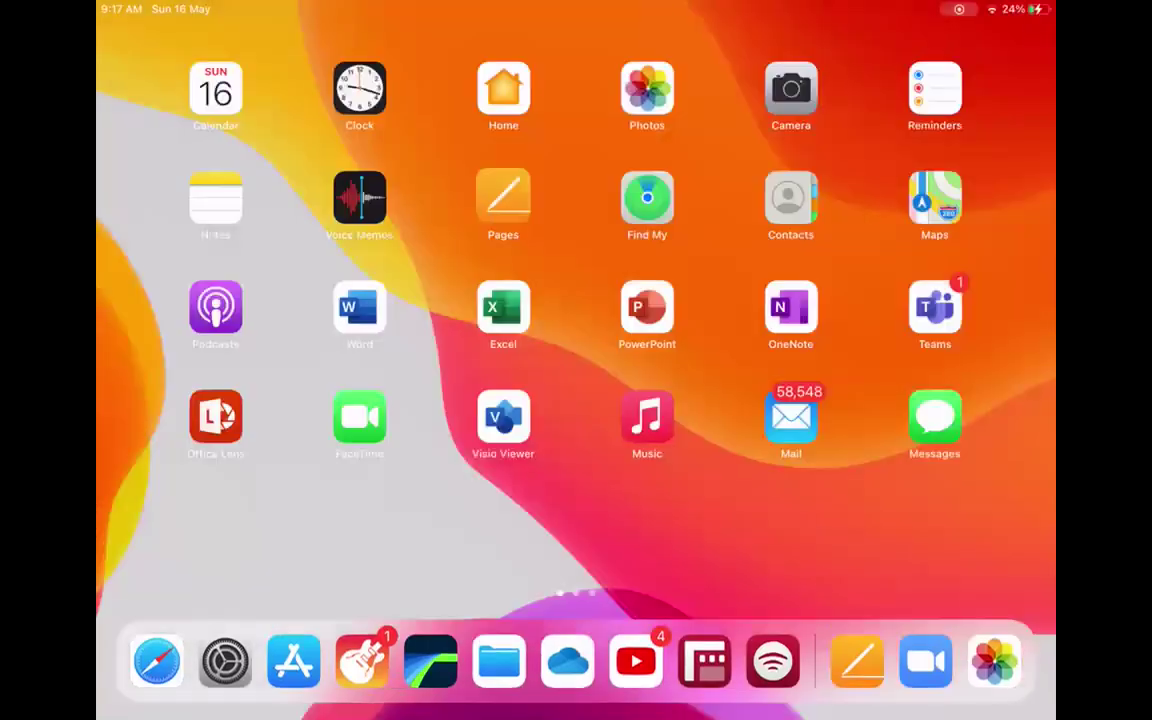
{"action": "left_click_drag", "start_coordinate": [800, 350], "coordinate": [300, 350]}
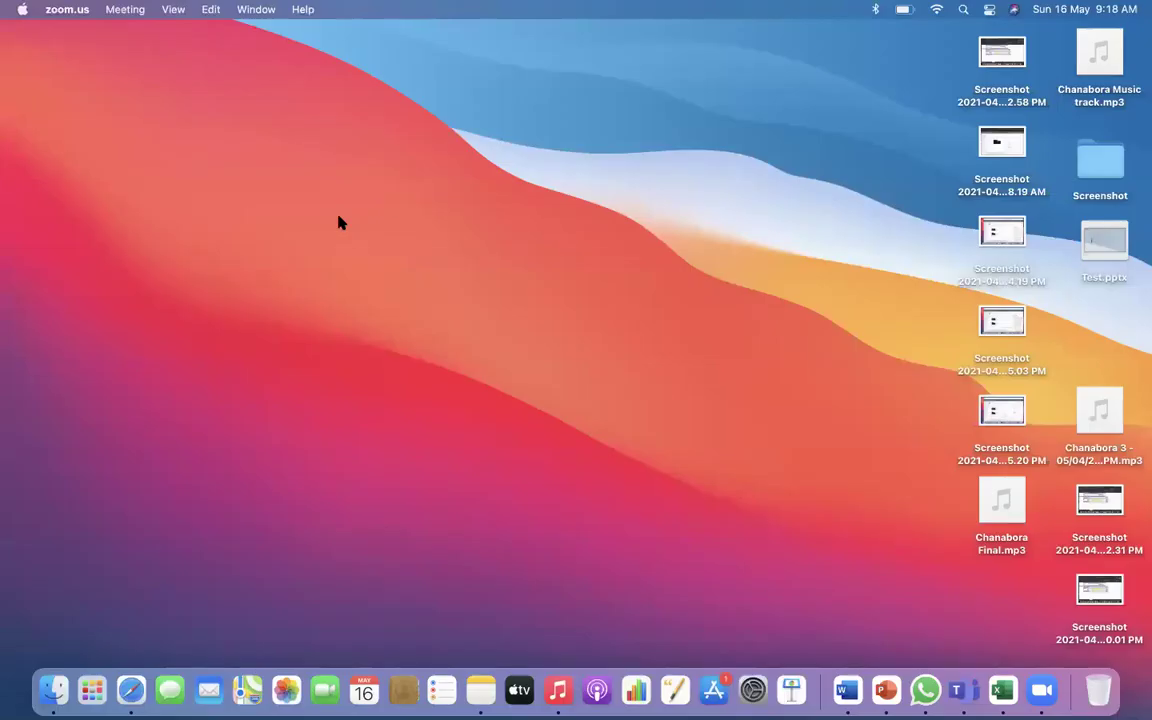
Bring Safari with the Salesforce Add Products tab to the front from the Dock
{"action": "left_click", "coordinate": [136, 688]}
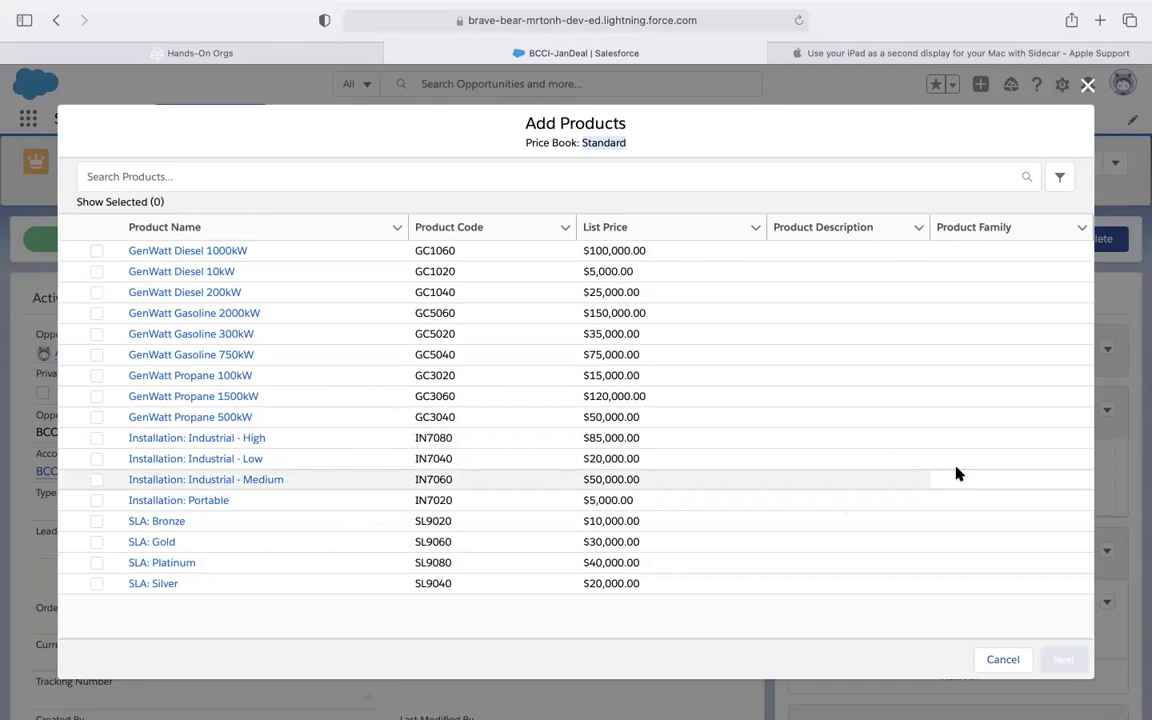
Select GenWatt Diesel 200kW and Installation: Industrial - High, then continue to Edit Selected Products
{"action": "left_click", "coordinate": [96, 294]}
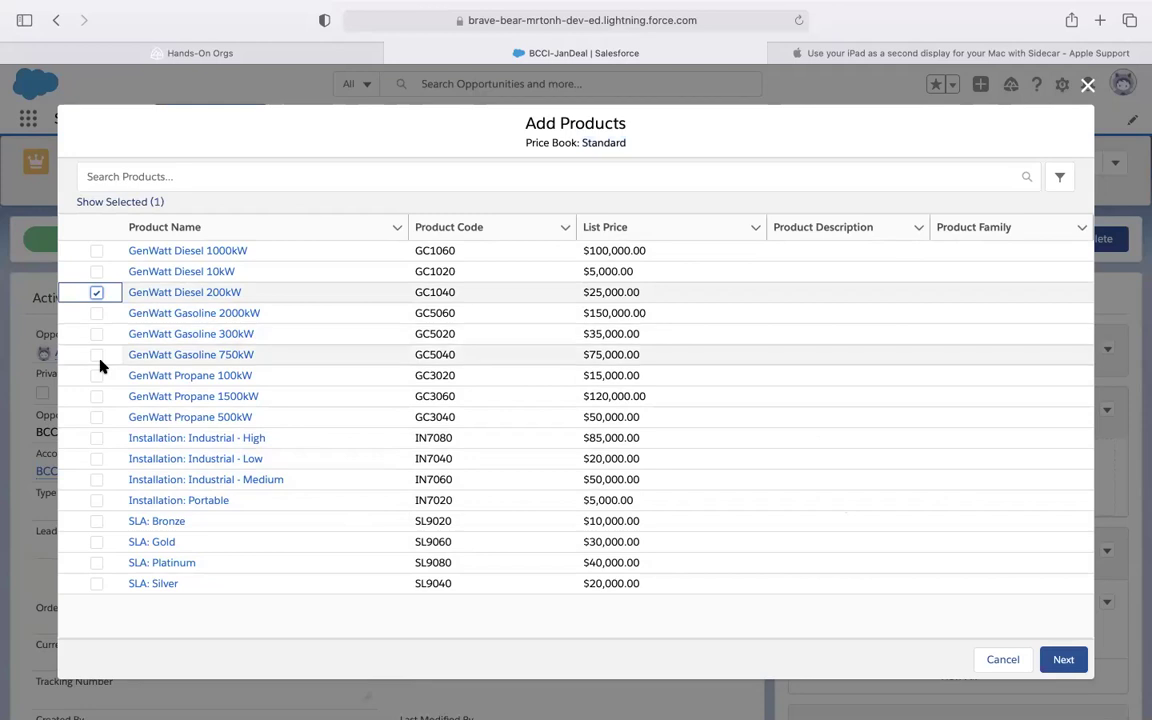
{"action": "left_click", "coordinate": [96, 440]}
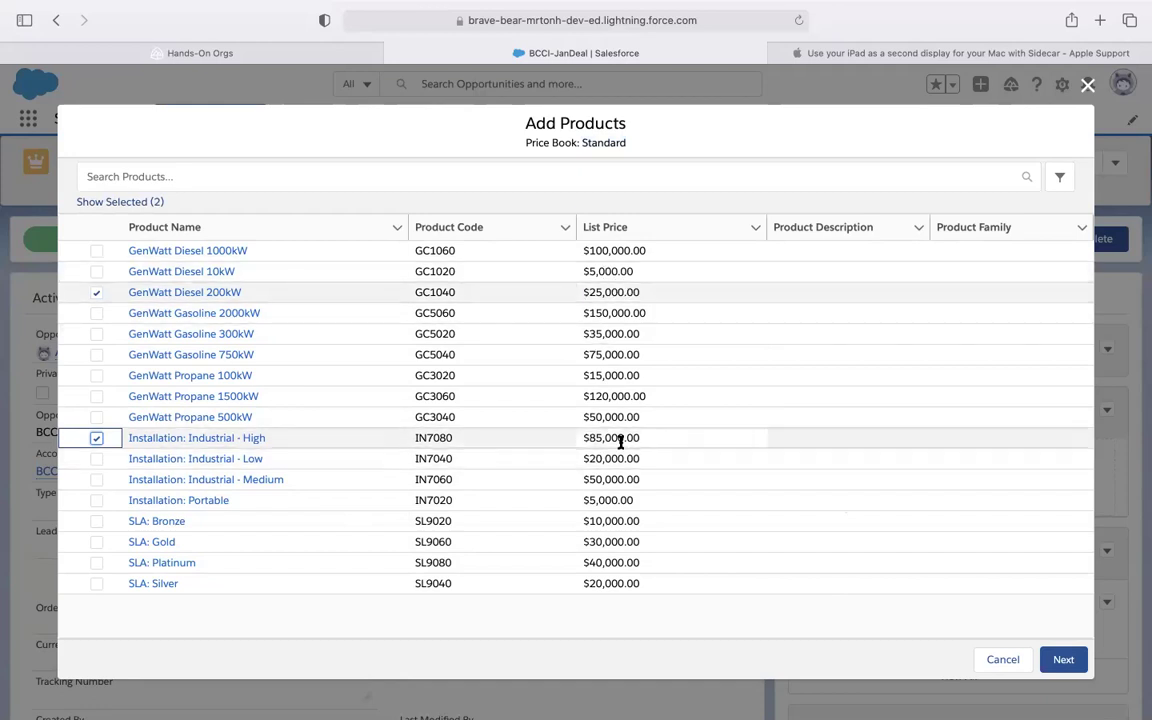
{"action": "left_click", "coordinate": [1063, 659]}
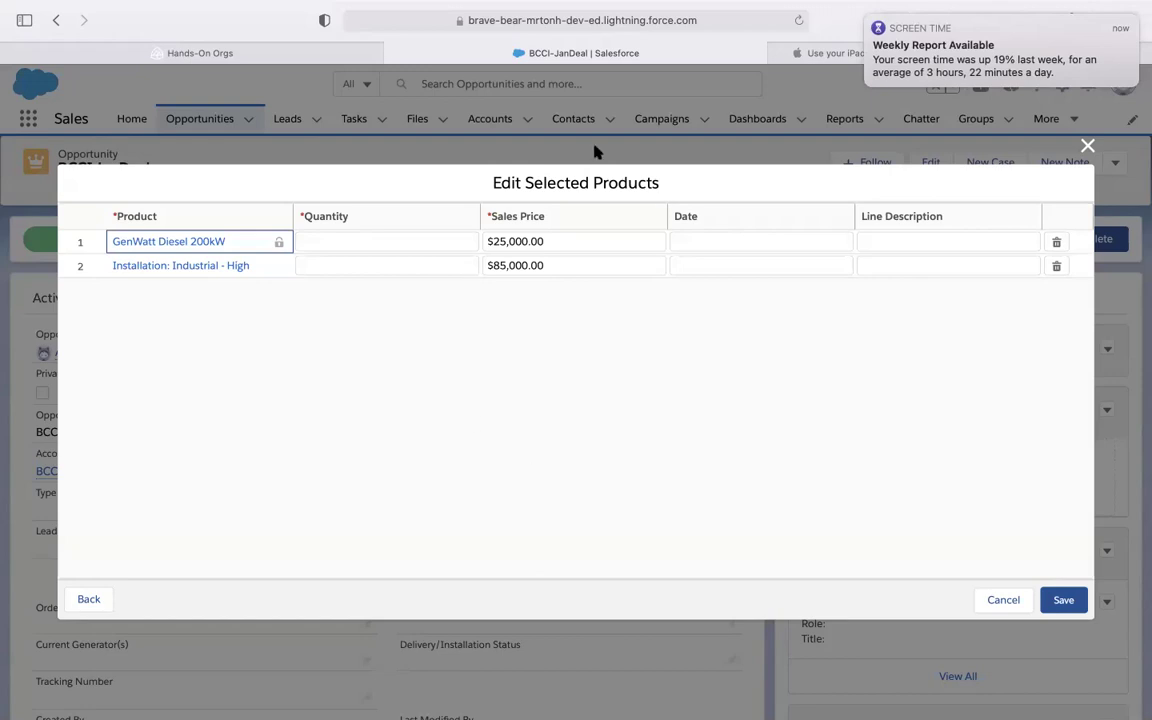
{"action": "left_click", "coordinate": [869, 20]}
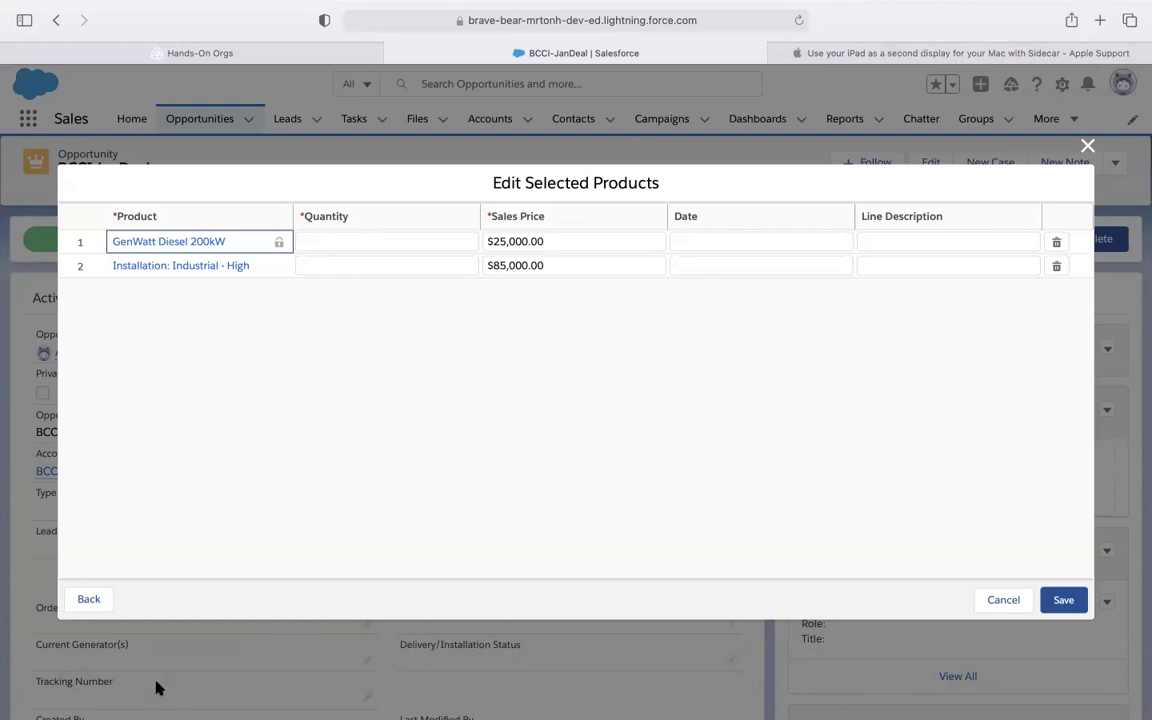
{"action": "mouse_move", "coordinate": [52, 710]}
{"action": "mouse_move", "coordinate": [170, 705]}
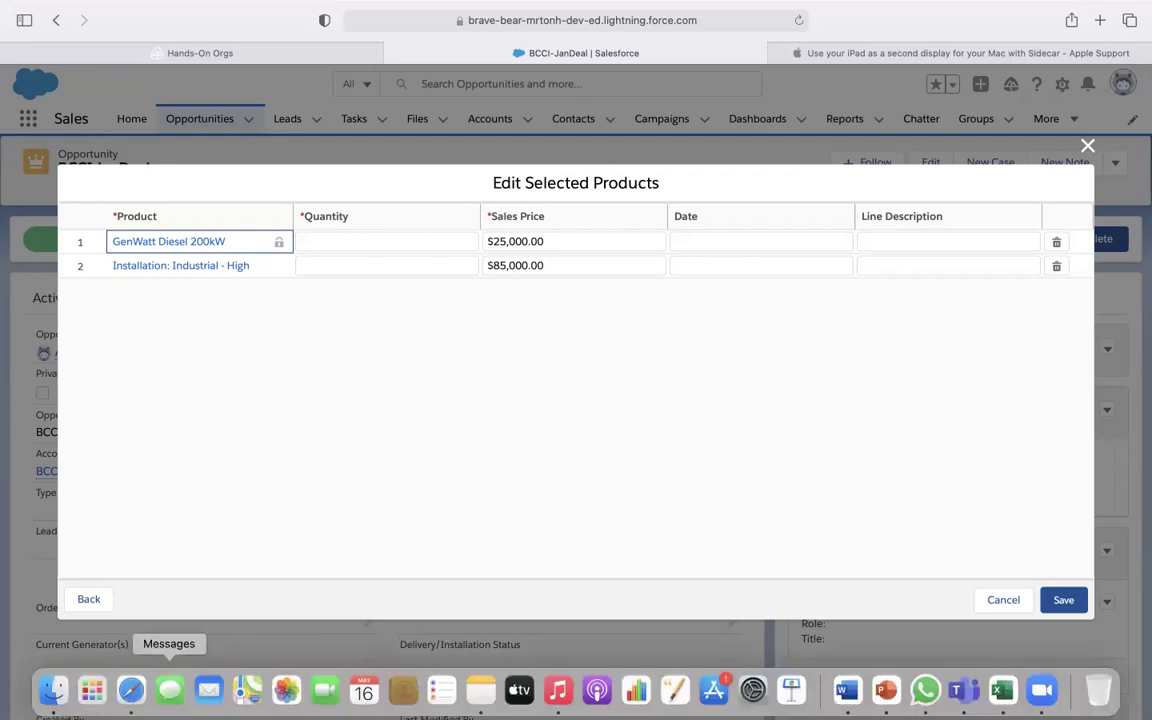
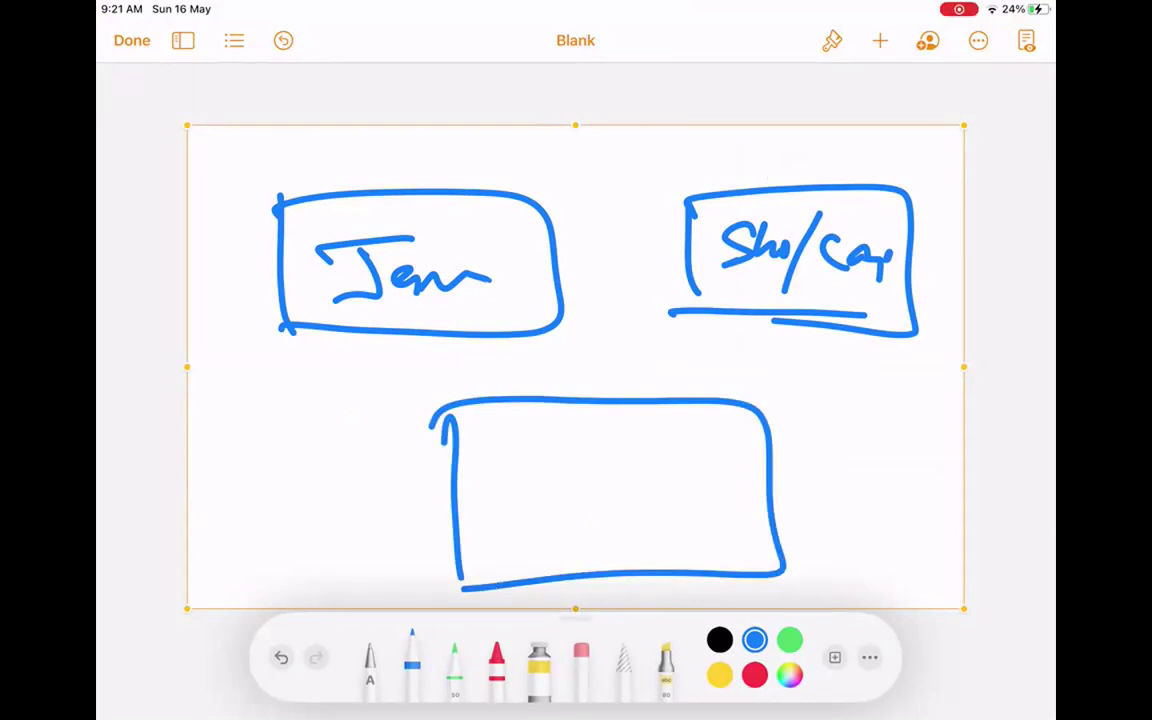
Divide the lower box into a two-by-two table with pencil dividers and handwrite a label in each cell
{"action": "left_click_drag", "start_coordinate": [447, 472], "coordinate": [723, 474]}
{"action": "mouse_move", "coordinate": [490, 430]}
{"action": "left_mouse_down"}
{"action": "mouse_move", "coordinate": [545, 428]}
{"action": "mouse_move", "coordinate": [505, 465]}
{"action": "mouse_move", "coordinate": [585, 455]}
{"action": "left_mouse_up"}
{"action": "left_click", "coordinate": [605, 412]}
{"action": "left_click_drag", "start_coordinate": [605, 412], "coordinate": [617, 600]}
{"action": "left_click_drag", "start_coordinate": [645, 428], "coordinate": [638, 458]}
{"action": "mouse_move", "coordinate": [655, 425]}
{"action": "left_mouse_down"}
{"action": "mouse_move", "coordinate": [668, 455]}
{"action": "mouse_move", "coordinate": [730, 440]}
{"action": "left_mouse_up"}
{"action": "left_click_drag", "start_coordinate": [487, 512], "coordinate": [550, 503]}
{"action": "mouse_move", "coordinate": [520, 508]}
{"action": "left_mouse_down"}
{"action": "mouse_move", "coordinate": [505, 550]}
{"action": "mouse_move", "coordinate": [573, 538]}
{"action": "left_mouse_up"}
{"action": "left_click_drag", "start_coordinate": [648, 510], "coordinate": [640, 543]}
{"action": "left_click_drag", "start_coordinate": [650, 538], "coordinate": [712, 538]}
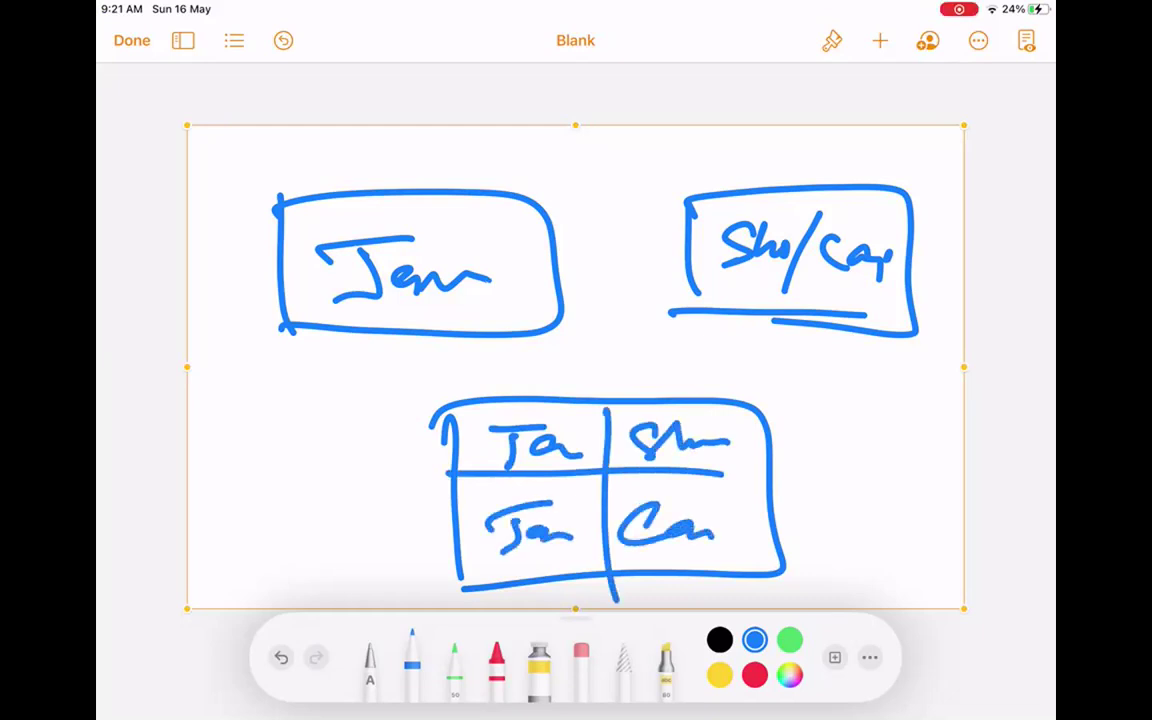
Draw a third column beside the table, extend the row divider into it, and top it with a labelled ellipse
{"action": "left_click_drag", "start_coordinate": [740, 412], "coordinate": [885, 575]}
{"action": "left_click_drag", "start_coordinate": [735, 573], "coordinate": [890, 574]}
{"action": "left_click_drag", "start_coordinate": [670, 475], "coordinate": [887, 471]}
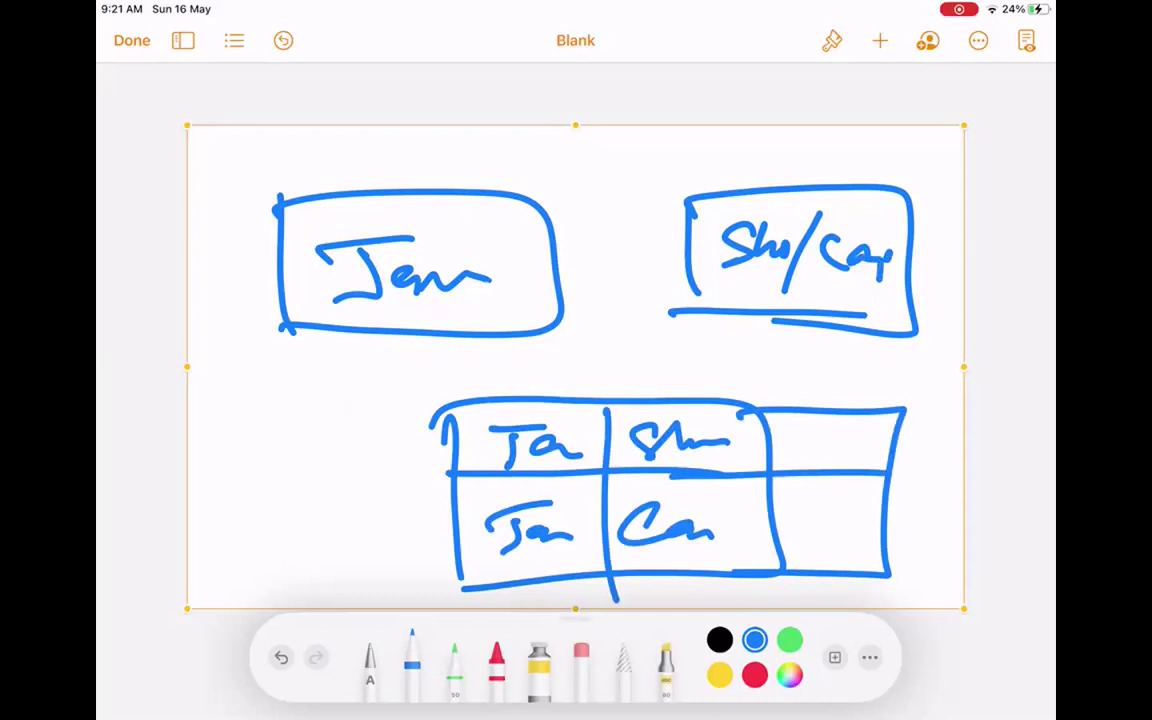
{"action": "left_click_drag", "start_coordinate": [763, 414], "coordinate": [838, 412]}
{"action": "mouse_move", "coordinate": [805, 352]}
{"action": "left_mouse_down"}
{"action": "mouse_move", "coordinate": [820, 404]}
{"action": "mouse_move", "coordinate": [845, 383]}
{"action": "mouse_move", "coordinate": [893, 381]}
{"action": "left_mouse_up"}
{"action": "mouse_move", "coordinate": [810, 352]}
{"action": "left_mouse_down"}
{"action": "mouse_move", "coordinate": [790, 424]}
{"action": "mouse_move", "coordinate": [812, 350]}
{"action": "left_mouse_up"}
{"action": "left_click_drag", "start_coordinate": [893, 175], "coordinate": [898, 166]}
Handwrite short labels above the left and right boxes
{"action": "left_click_drag", "start_coordinate": [491, 176], "coordinate": [495, 165]}
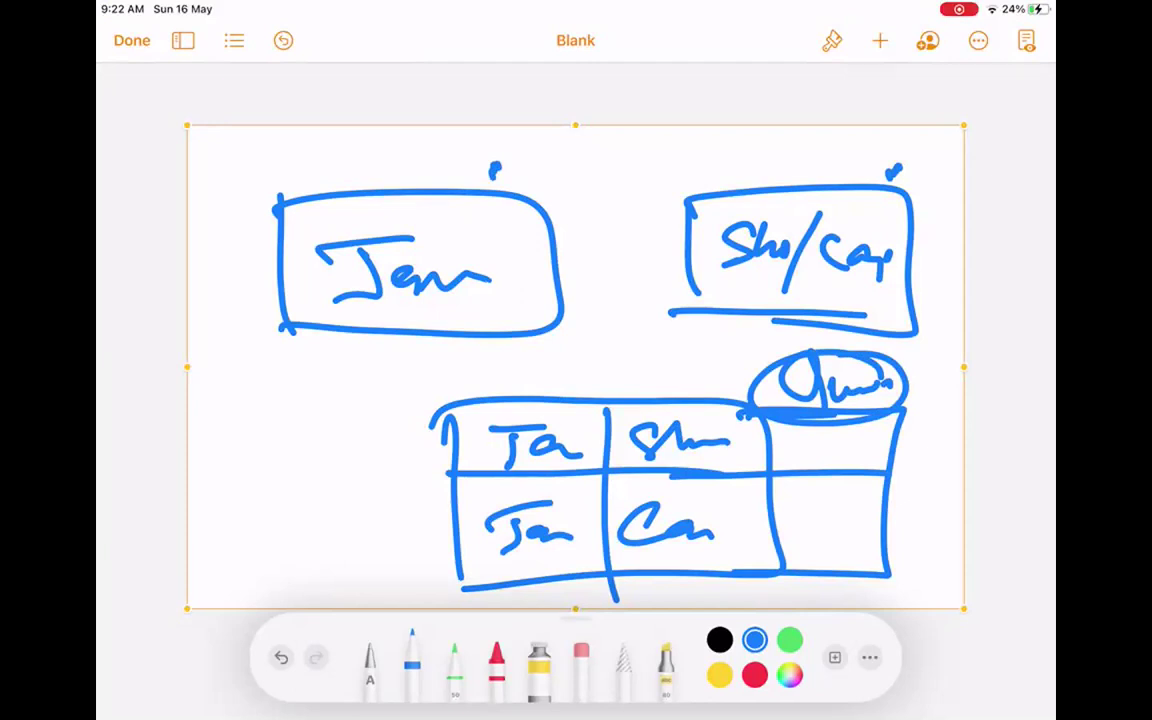
{"action": "mouse_move", "coordinate": [752, 178]}
{"action": "left_mouse_down"}
{"action": "mouse_move", "coordinate": [772, 150]}
{"action": "mouse_move", "coordinate": [830, 160]}
{"action": "left_mouse_up"}
{"action": "left_click", "coordinate": [858, 158]}
Finish the labels above both boxes and write a two-line note left of the table
{"action": "left_click", "coordinate": [342, 171]}
{"action": "mouse_move", "coordinate": [362, 145]}
{"action": "left_mouse_down"}
{"action": "mouse_move", "coordinate": [345, 172]}
{"action": "mouse_move", "coordinate": [385, 185]}
{"action": "mouse_move", "coordinate": [455, 160]}
{"action": "left_mouse_up"}
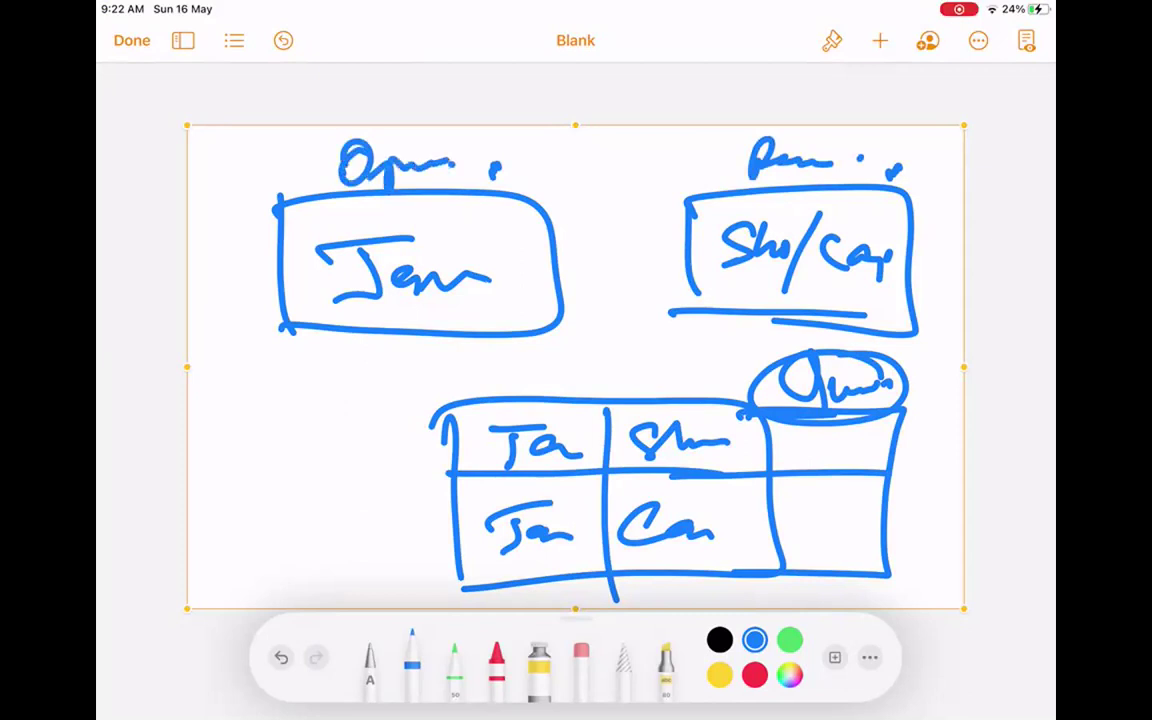
{"action": "mouse_move", "coordinate": [237, 548]}
{"action": "left_mouse_down"}
{"action": "mouse_move", "coordinate": [230, 470]}
{"action": "mouse_move", "coordinate": [325, 435]}
{"action": "mouse_move", "coordinate": [400, 462]}
{"action": "left_mouse_up"}
{"action": "mouse_move", "coordinate": [312, 540]}
{"action": "left_mouse_down"}
{"action": "mouse_move", "coordinate": [318, 566]}
{"action": "mouse_move", "coordinate": [340, 530]}
{"action": "mouse_move", "coordinate": [365, 595]}
{"action": "mouse_move", "coordinate": [418, 514]}
{"action": "left_mouse_up"}
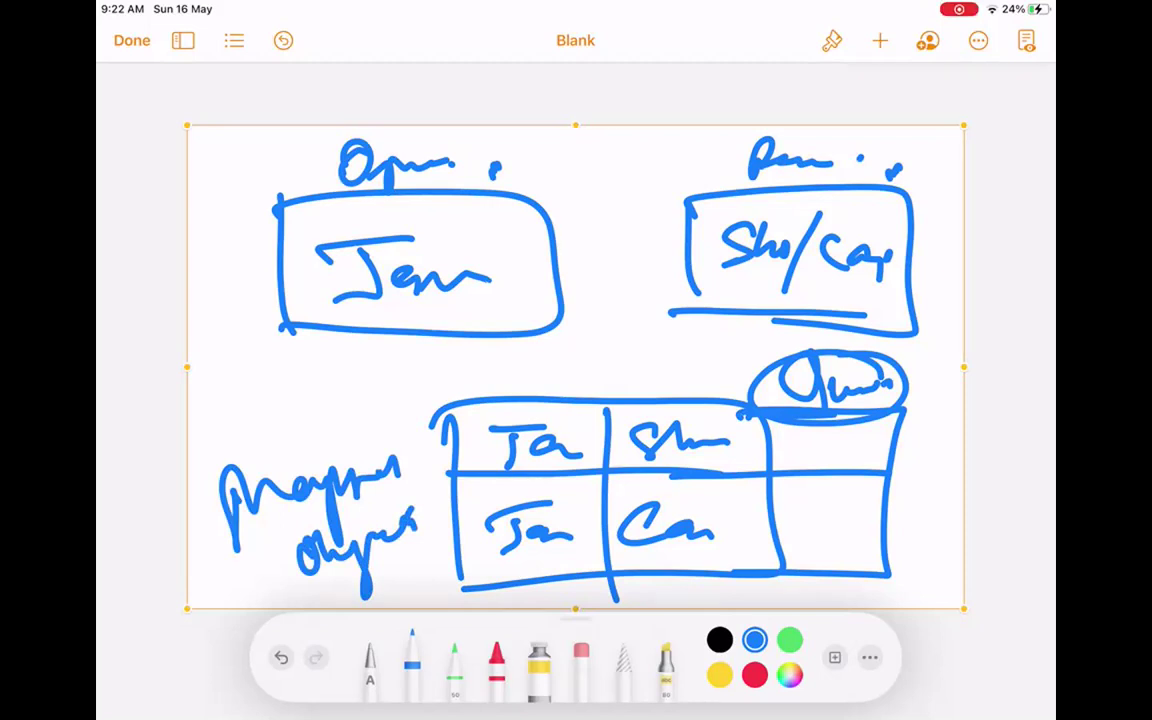
Widen the column's ellipse, write 5 and 10 in the new column's cells, and go home
{"action": "left_click_drag", "start_coordinate": [868, 352], "coordinate": [750, 412]}
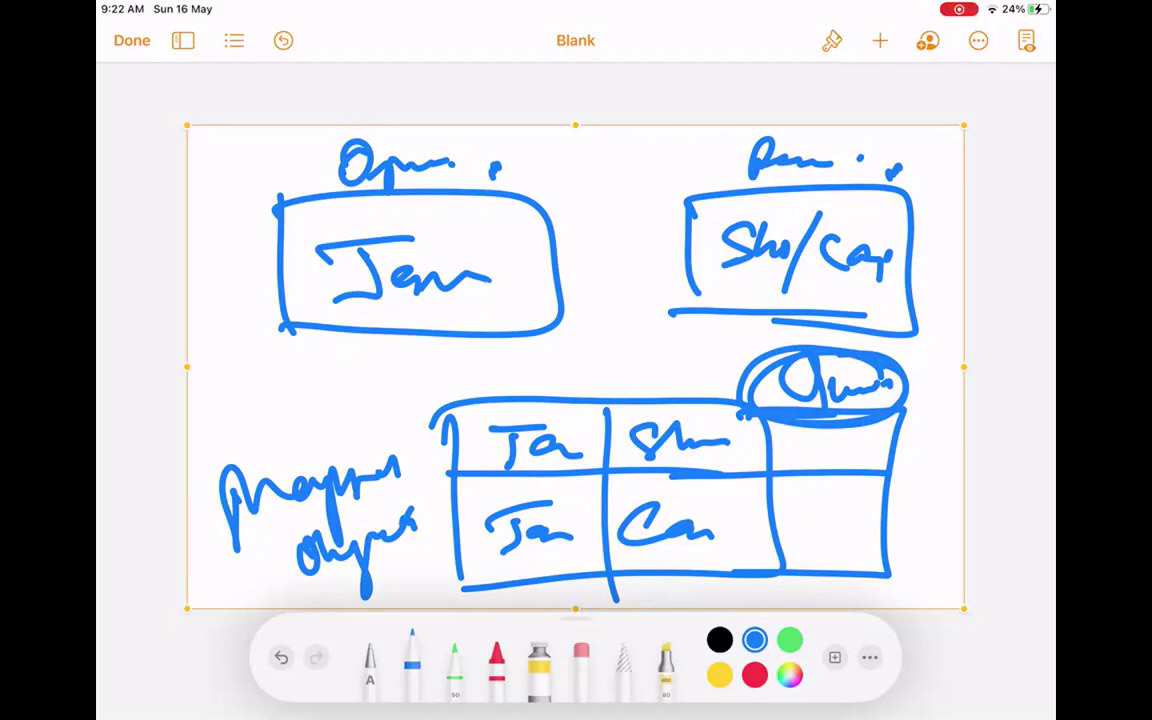
{"action": "left_click_drag", "start_coordinate": [816, 438], "coordinate": [813, 553]}
{"action": "left_click_drag", "start_coordinate": [845, 508], "coordinate": [842, 507]}
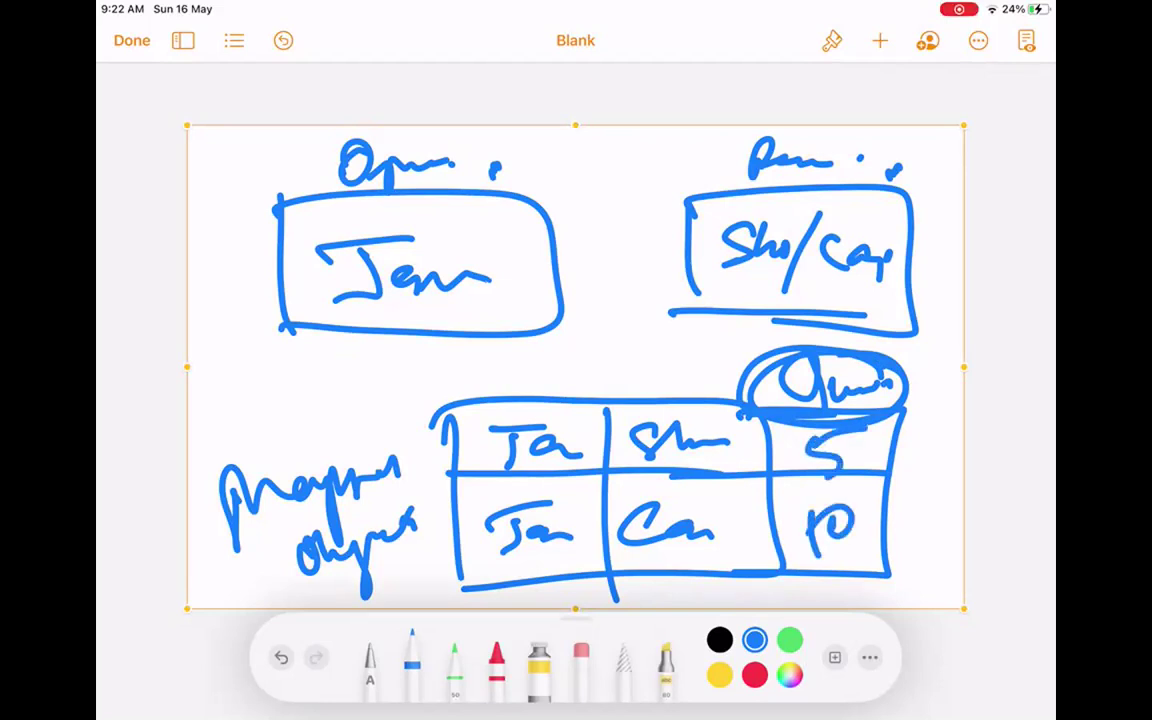
{"action": "key", "text": "super+h"}
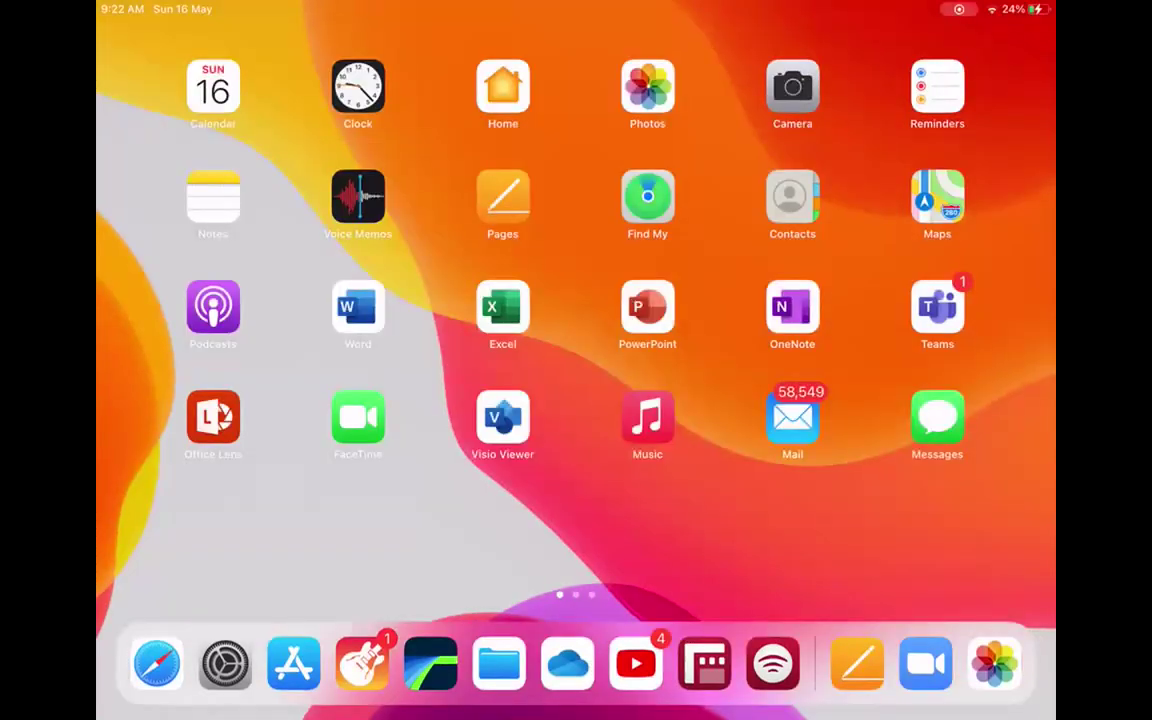
Open Zoom on the iPad, close Messages on the Mac, and bring Safari with Salesforce forward
{"action": "scroll", "coordinate": [576, 300], "scroll_direction": "right", "scroll_amount": 5}
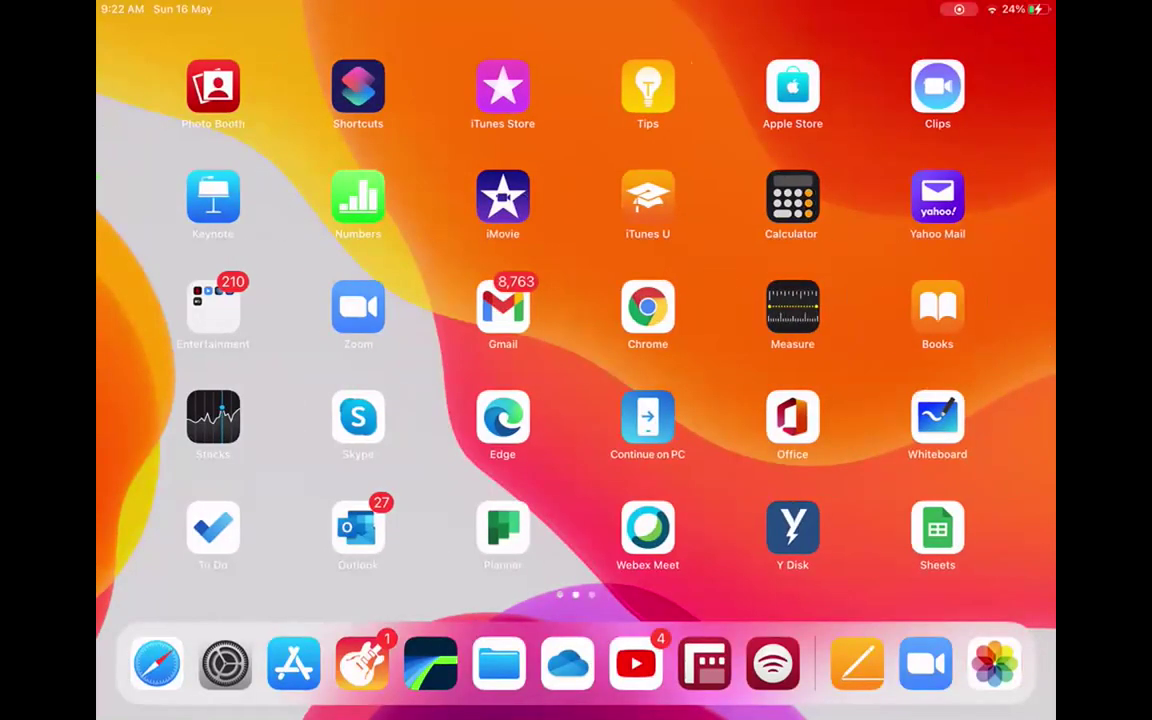
{"action": "left_click", "coordinate": [358, 306]}
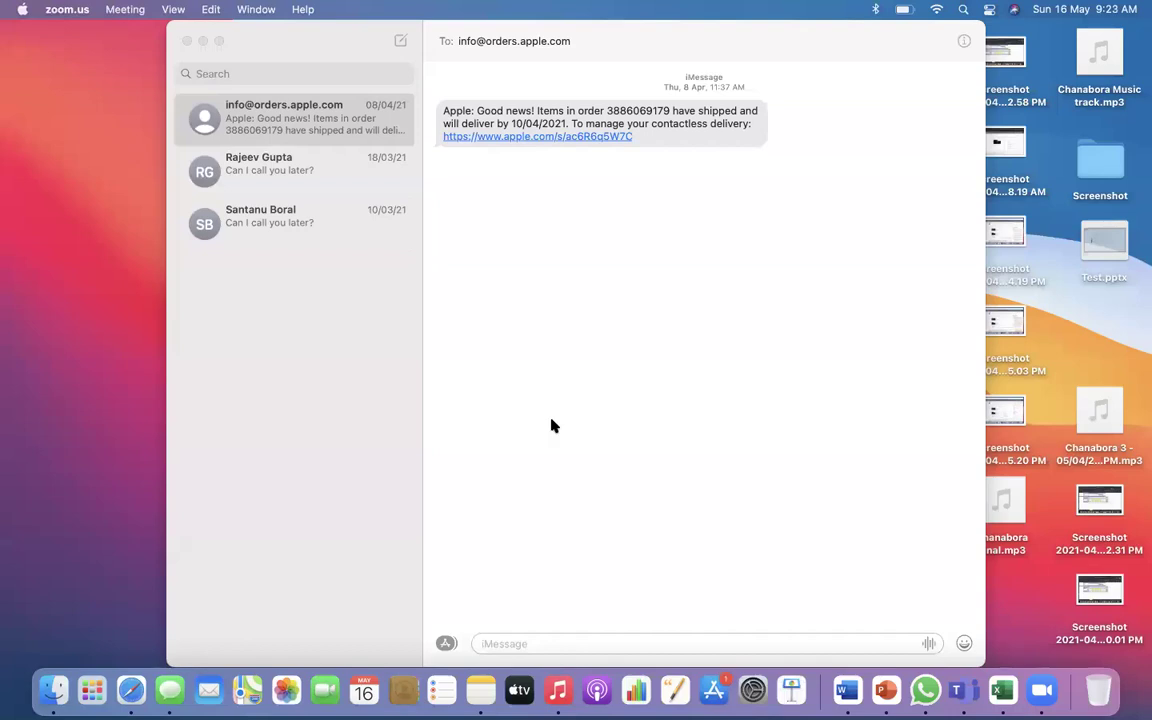
{"action": "left_click", "coordinate": [186, 41]}
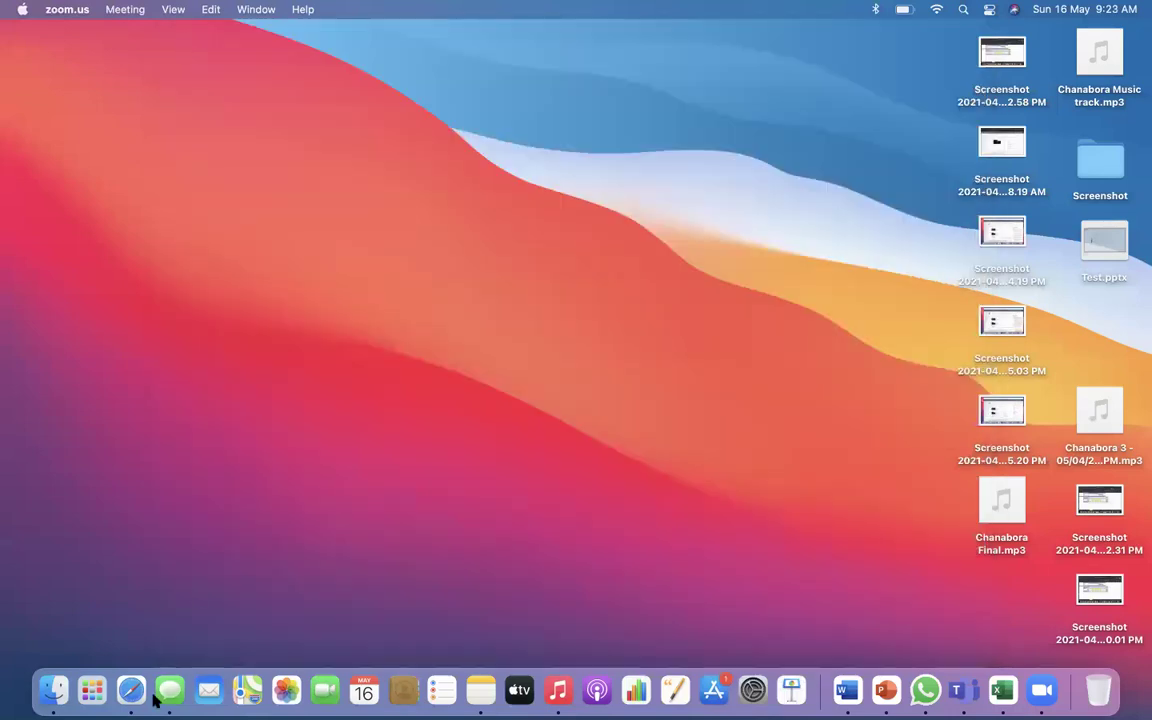
{"action": "left_click", "coordinate": [120, 701]}
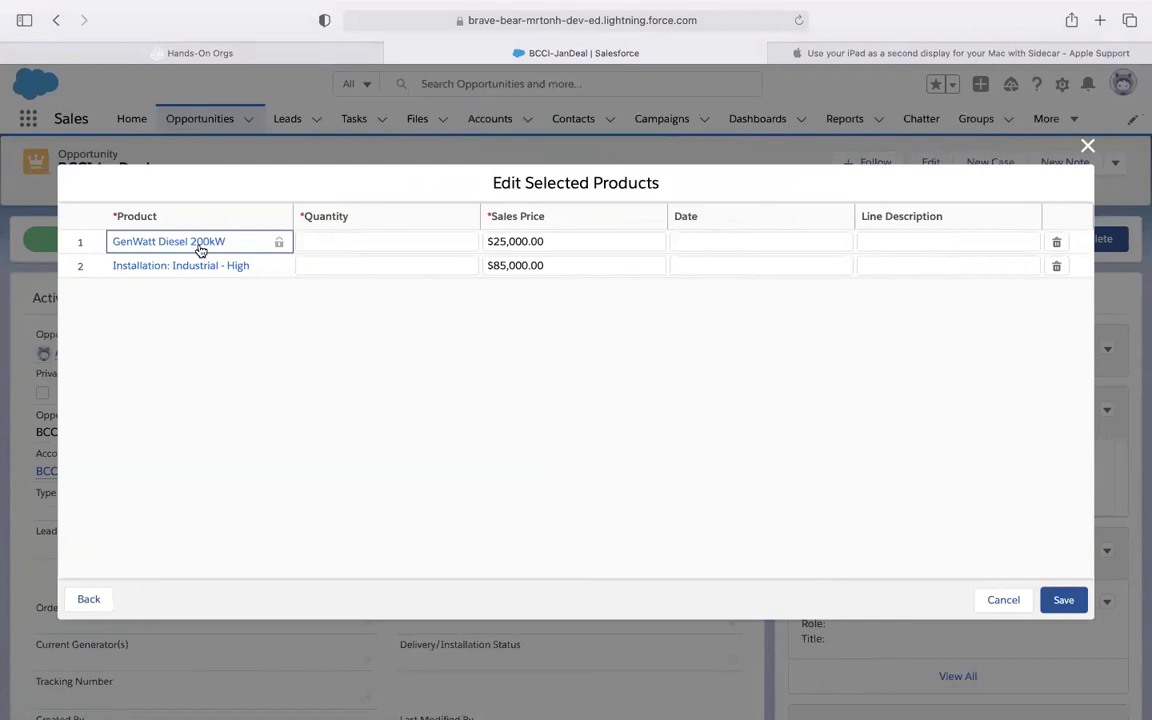
Enter quantity 5 for GenWatt Diesel 200kW and 10 for Installation: Industrial - High, then save
{"action": "left_click", "coordinate": [361, 246]}
{"action": "type", "text": "5"}
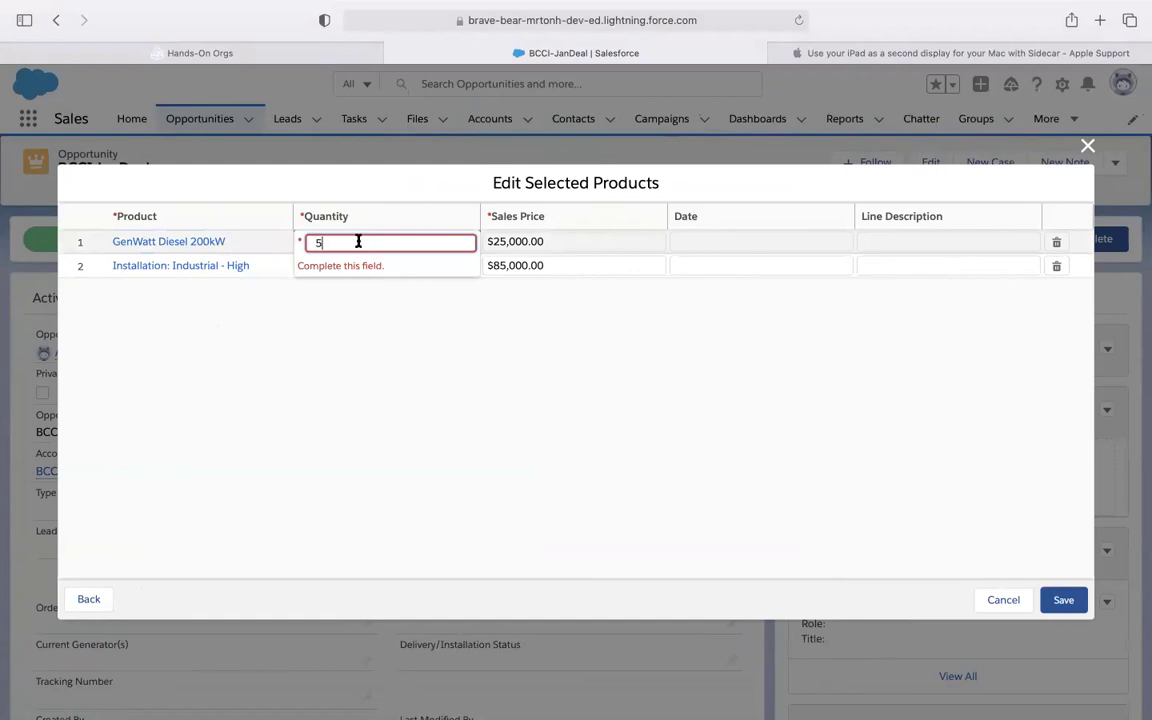
{"action": "left_click", "coordinate": [362, 318]}
{"action": "left_click", "coordinate": [356, 270]}
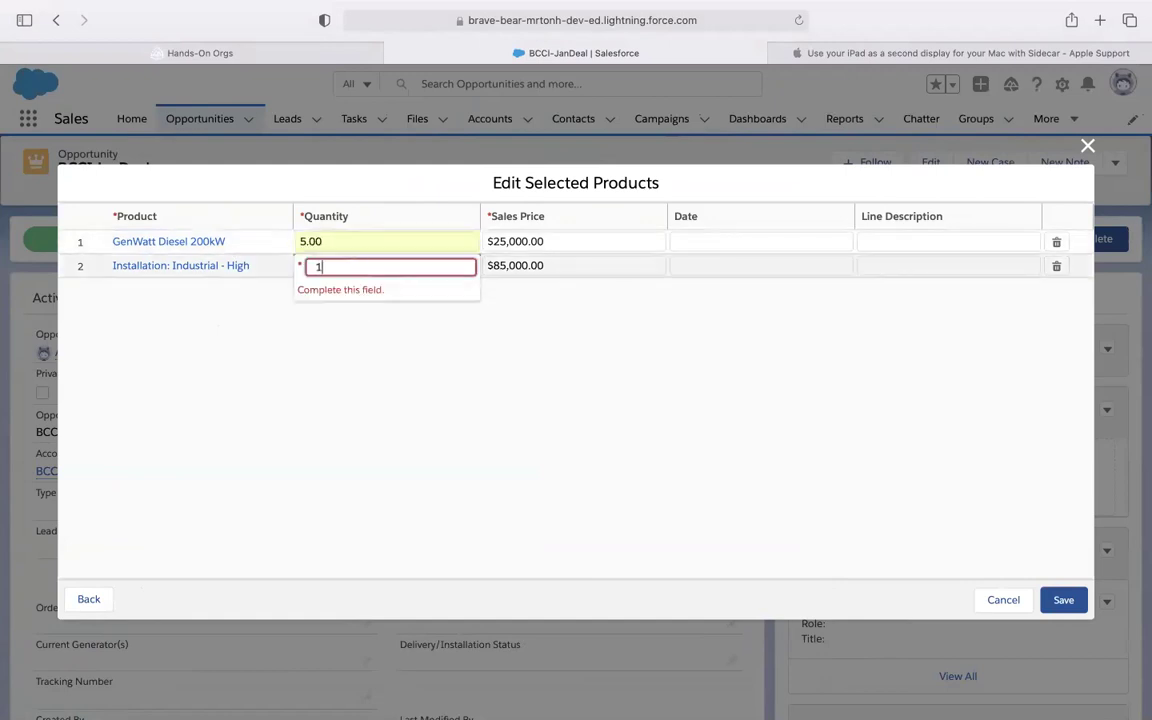
{"action": "type", "text": "10"}
{"action": "left_click", "coordinate": [518, 395]}
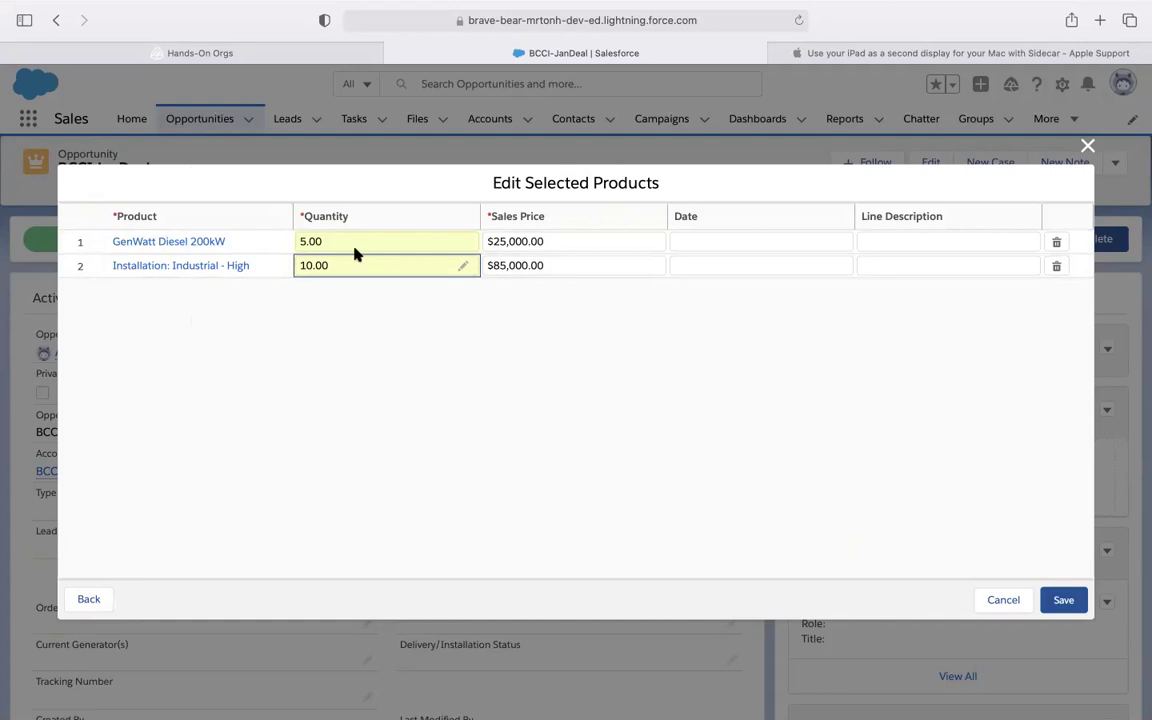
{"action": "left_click", "coordinate": [1063, 601]}
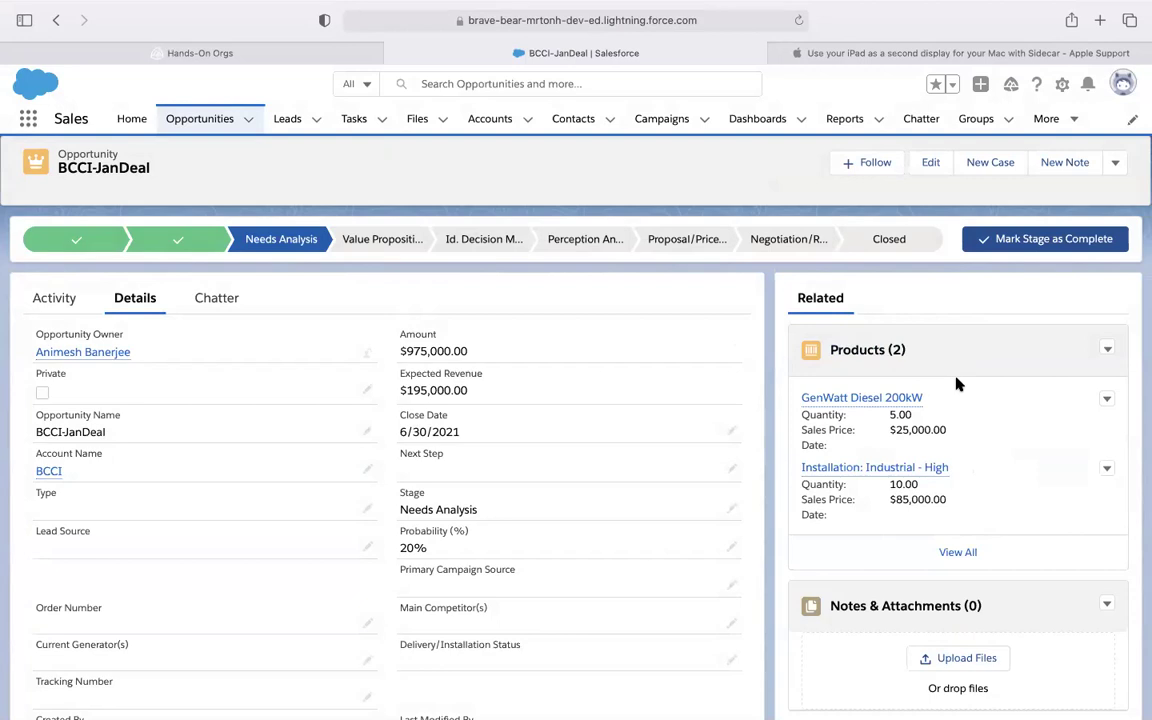
Mark BCCI-JanDeal as Closed Won, then close the Apple Support Sidecar tab
{"action": "left_click", "coordinate": [889, 241]}
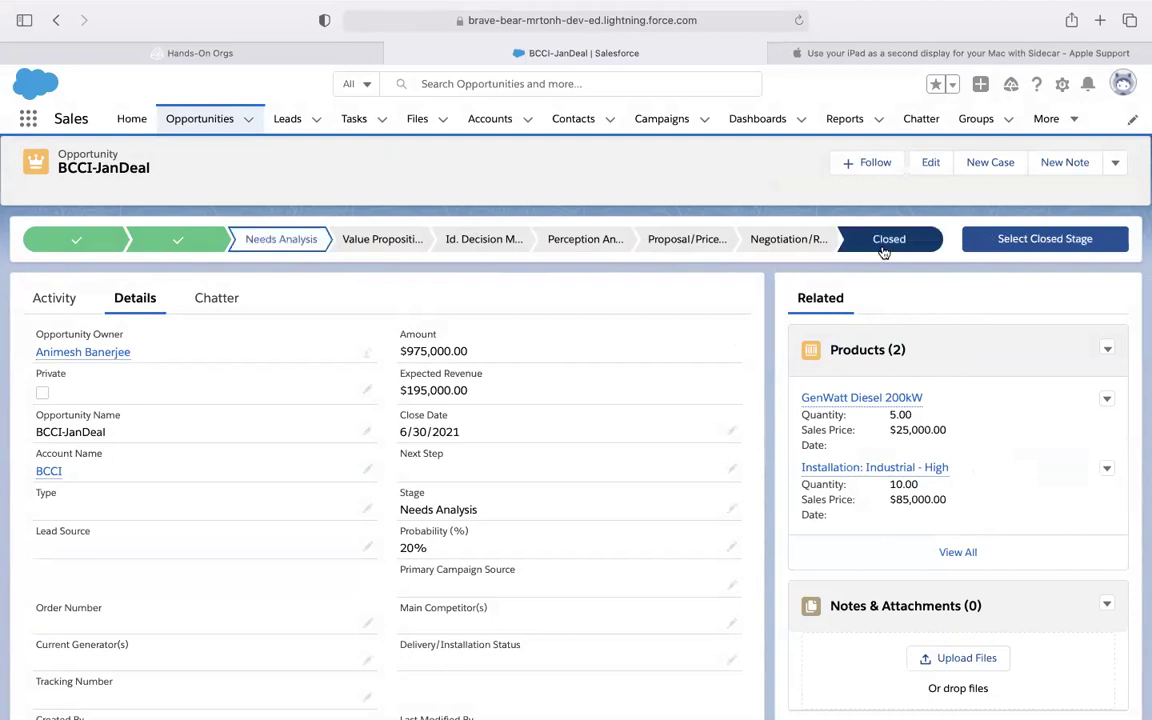
{"action": "left_click", "coordinate": [1008, 253]}
{"action": "left_click", "coordinate": [537, 400]}
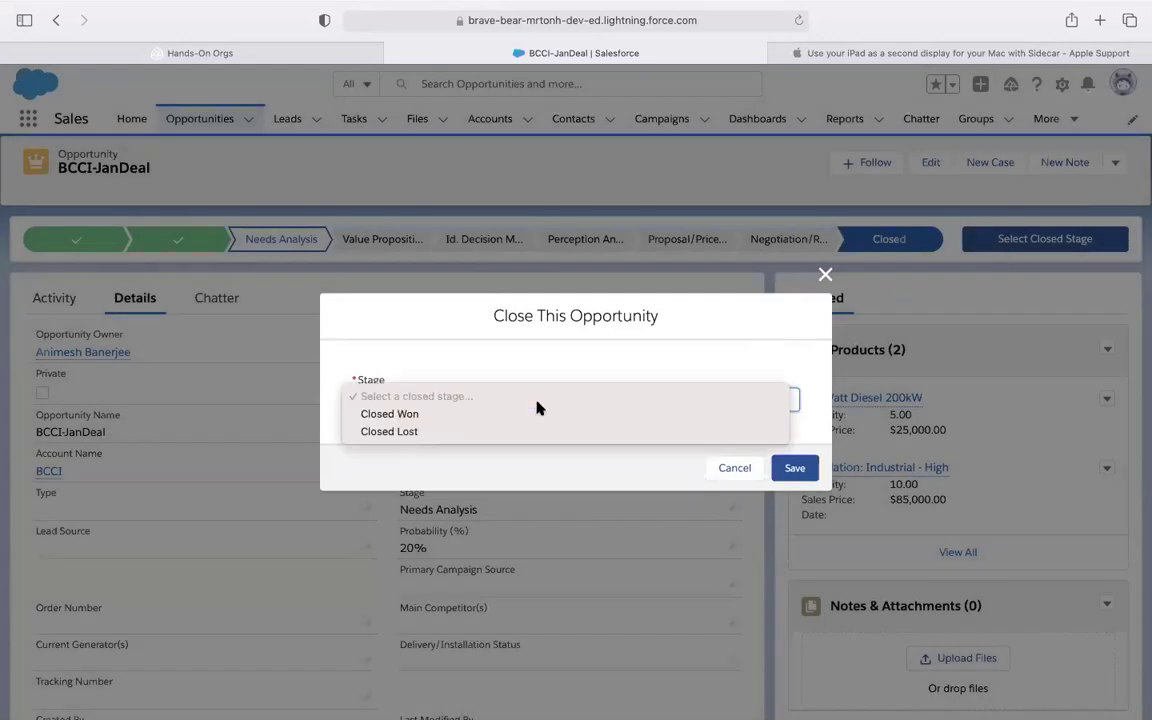
{"action": "left_click", "coordinate": [404, 414]}
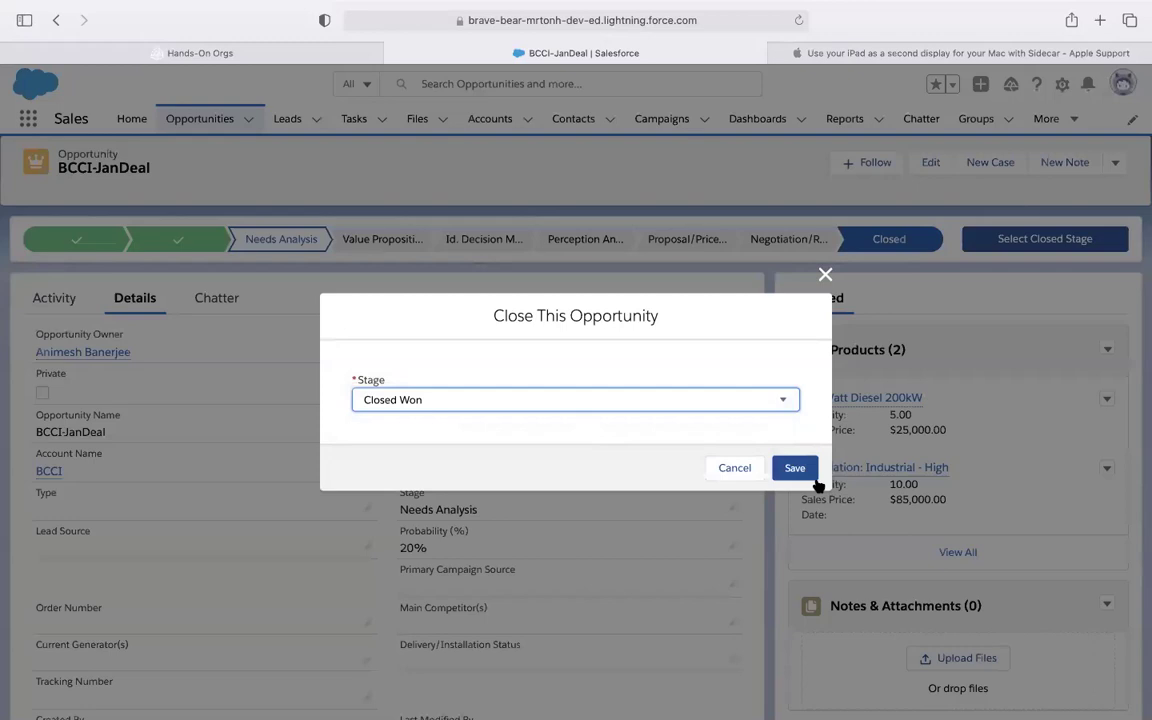
{"action": "left_click", "coordinate": [795, 468]}
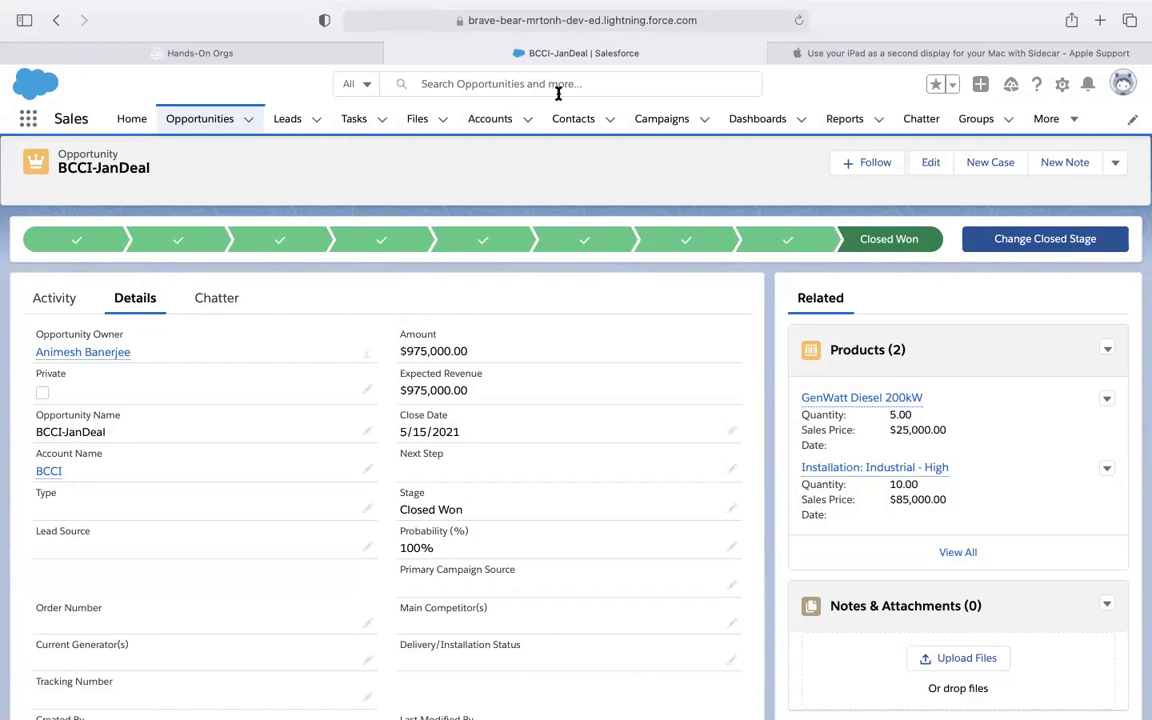
{"action": "left_click", "coordinate": [816, 55]}
{"action": "left_click", "coordinate": [778, 54]}
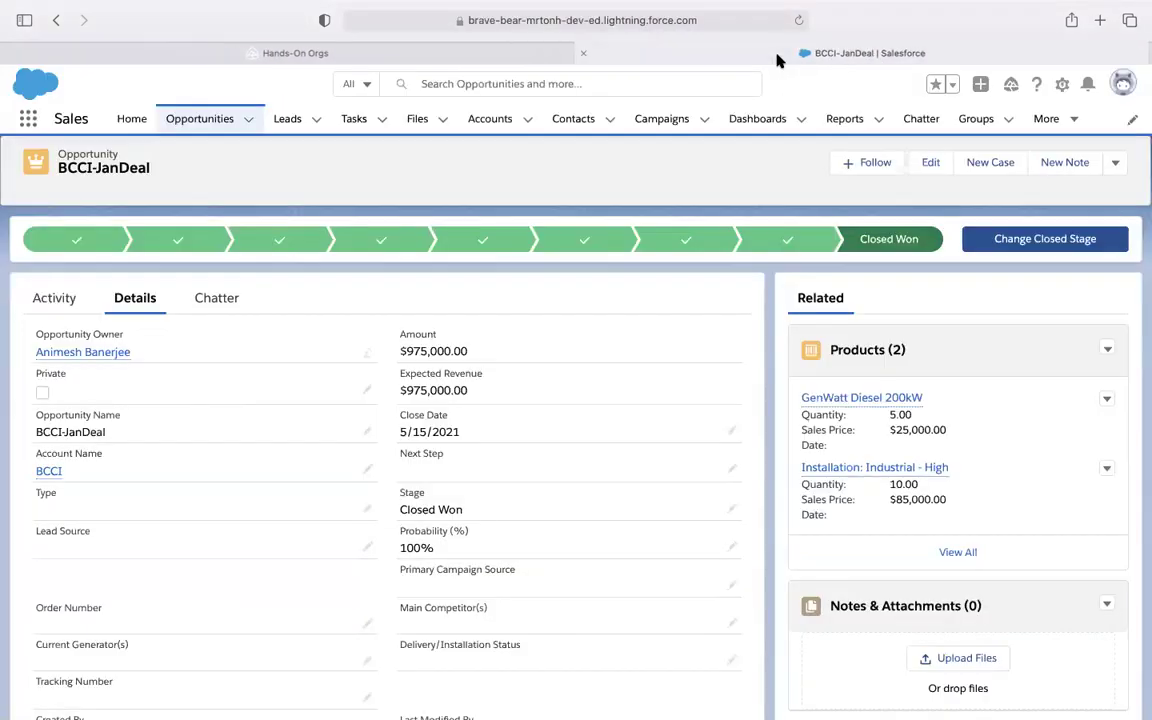
Open Workbench in a new tab, accept its terms, log in with Salesforce, then return to BCCI-JanDeal
{"action": "left_click", "coordinate": [1099, 20]}
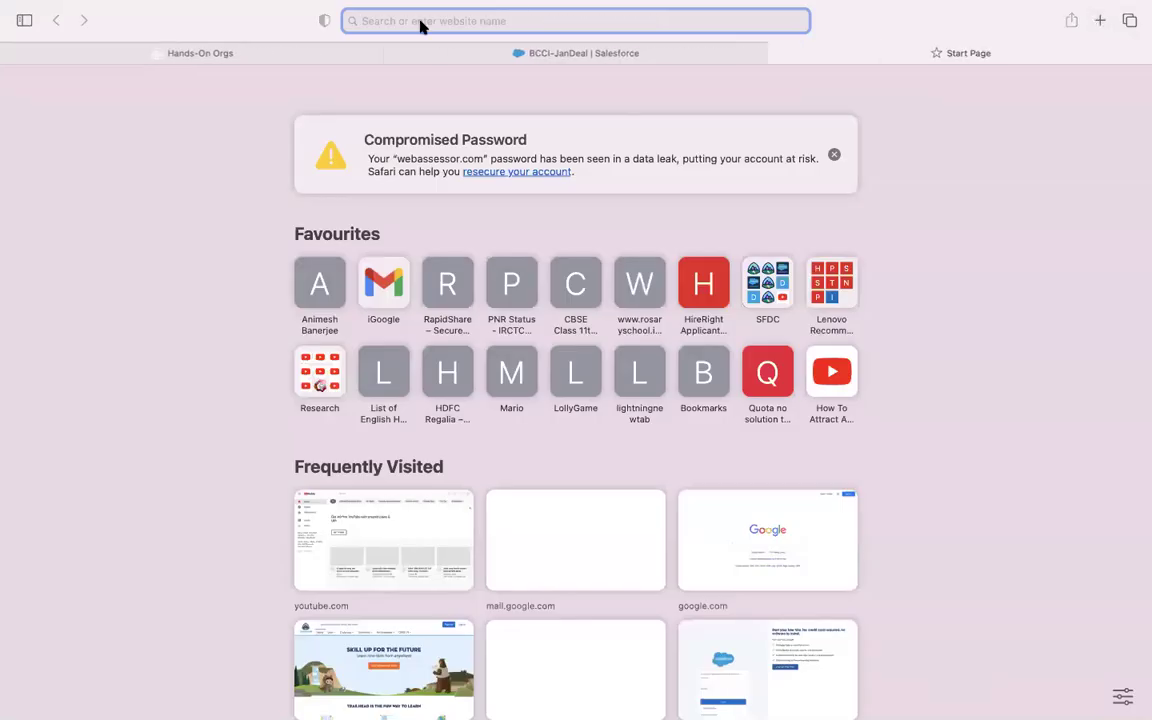
{"action": "type", "text": "workbench.developerforce.com"}
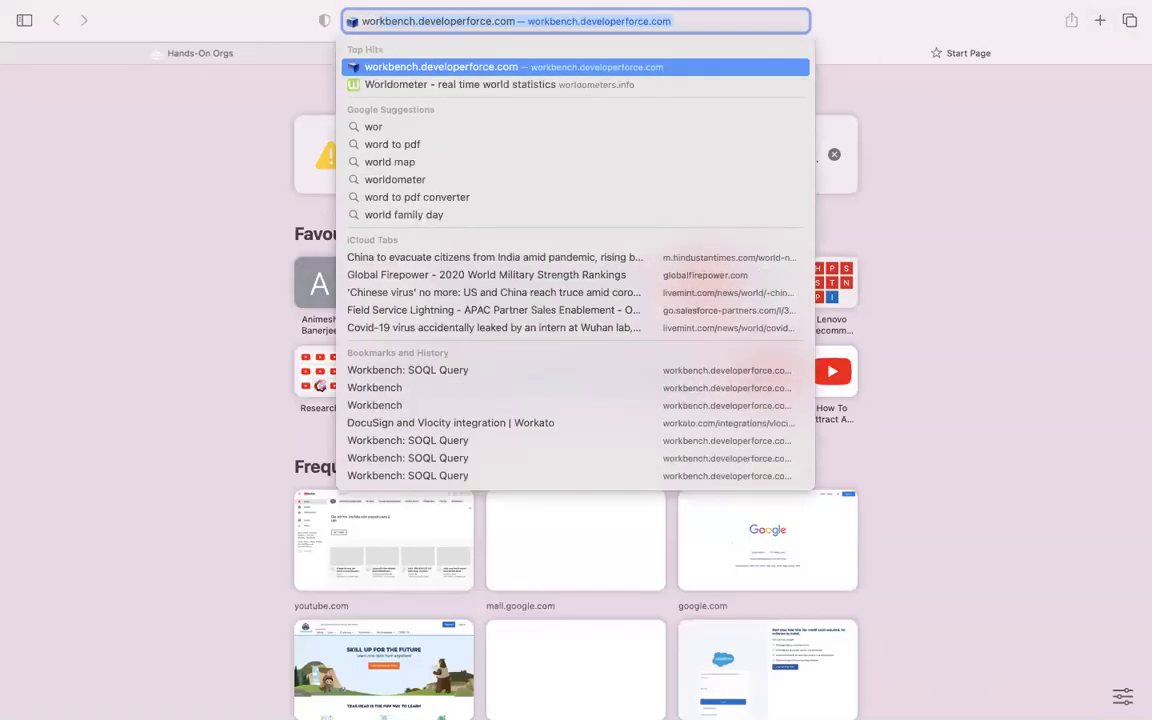
{"action": "key", "text": "Return"}
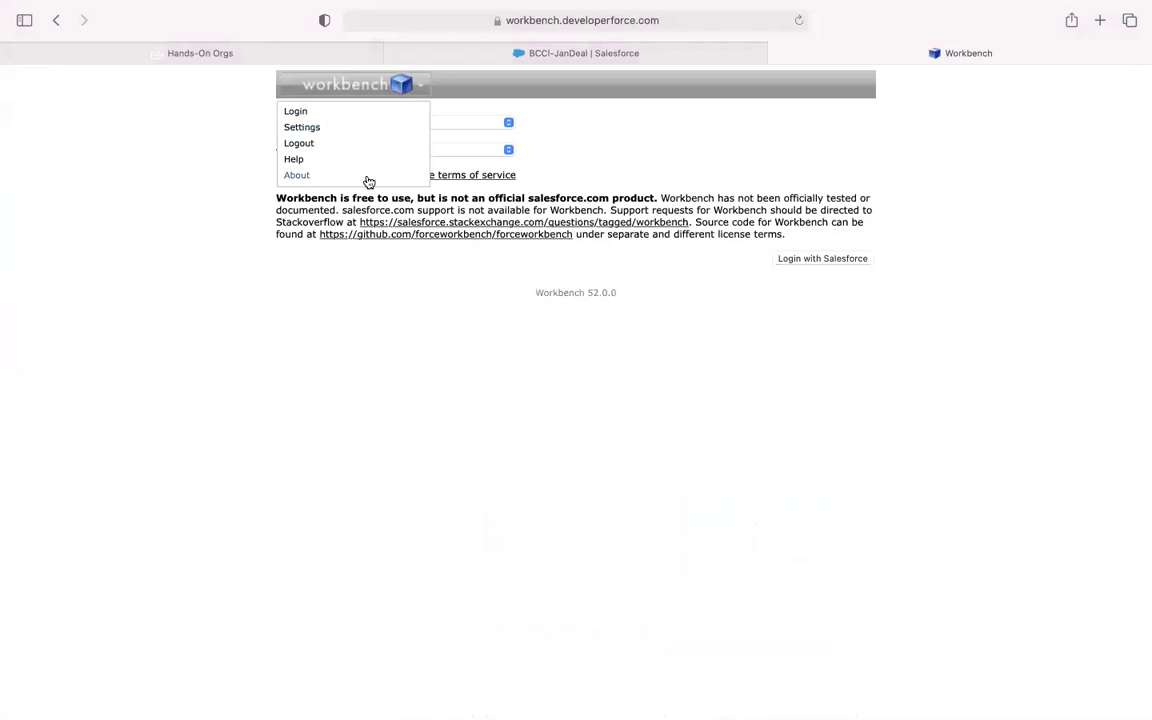
{"action": "left_click", "coordinate": [358, 175]}
{"action": "left_click", "coordinate": [836, 259]}
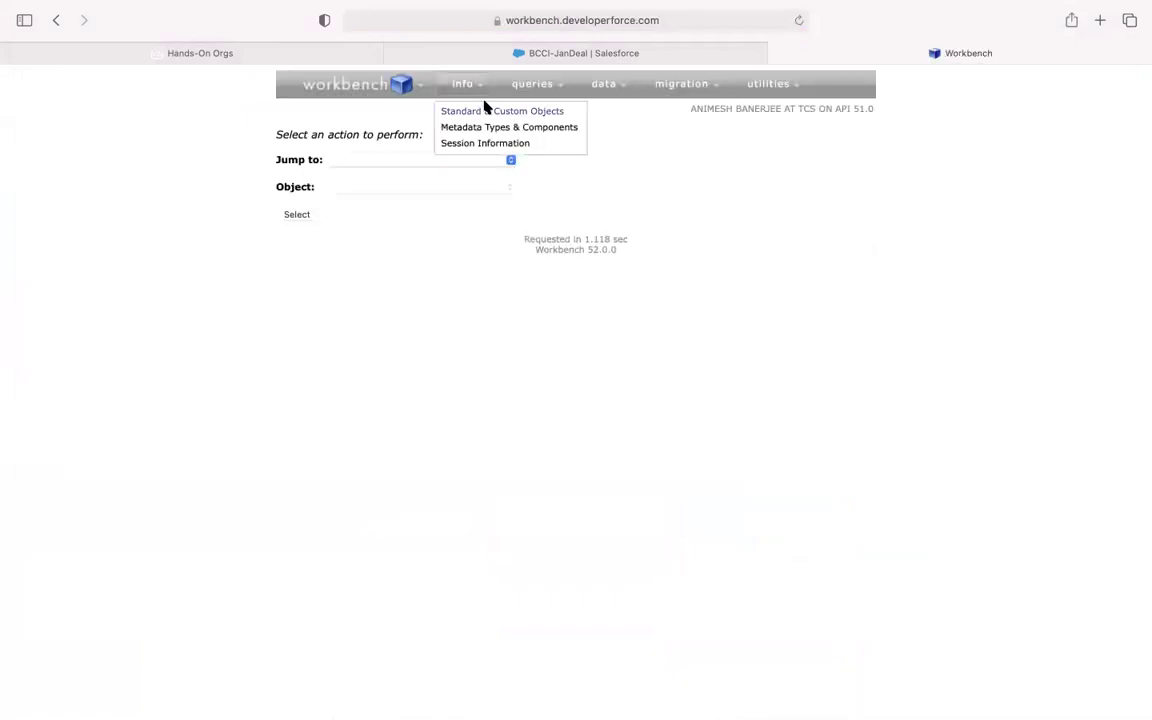
{"action": "left_click", "coordinate": [503, 52]}
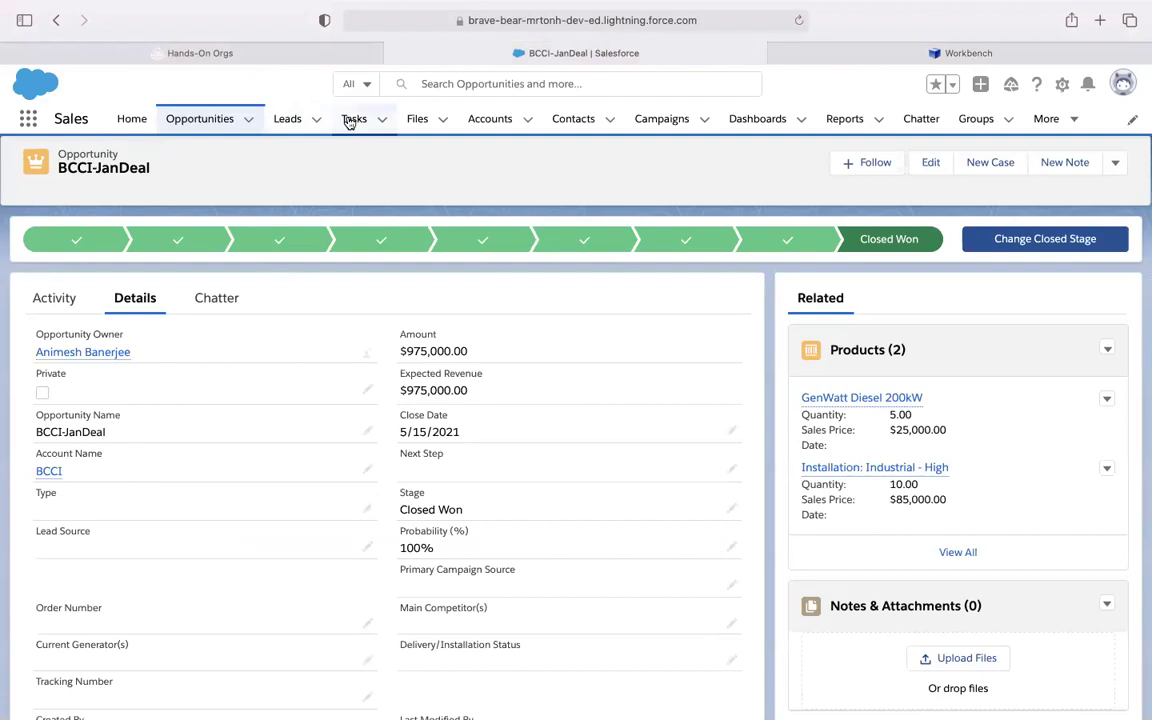
Browse the Leads list views, reopen BCCI-JanDeal from Opportunities, then switch to the Workbench tab
{"action": "left_click", "coordinate": [285, 123]}
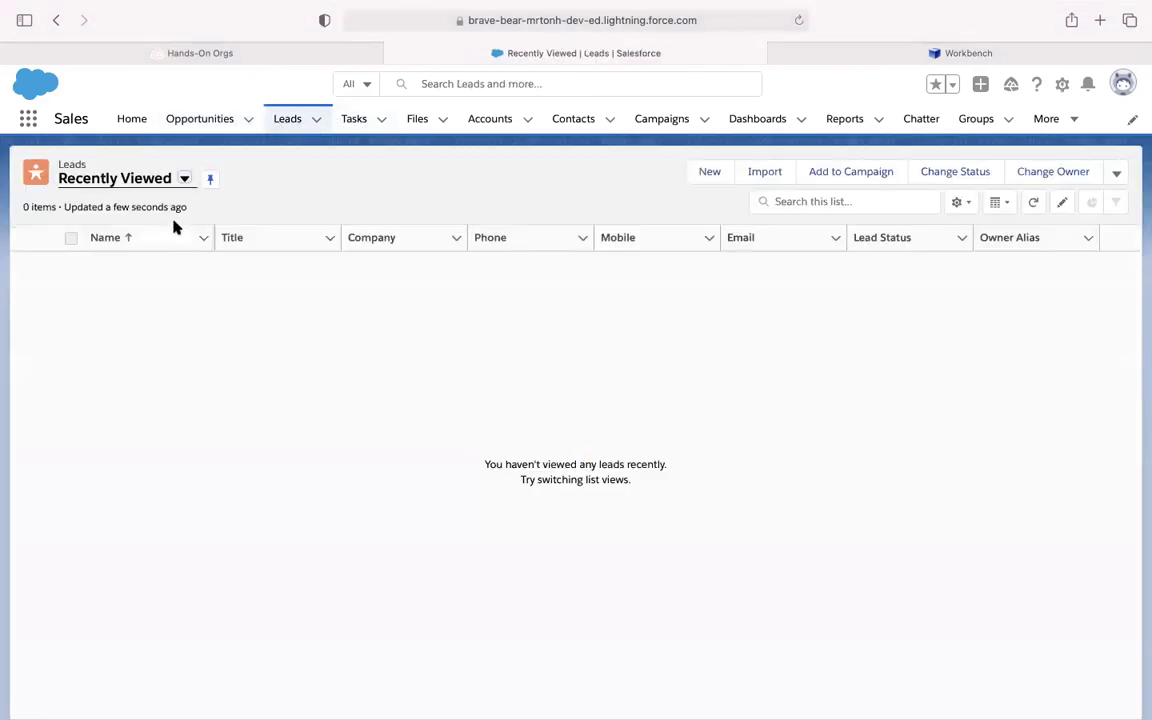
{"action": "left_click", "coordinate": [183, 181]}
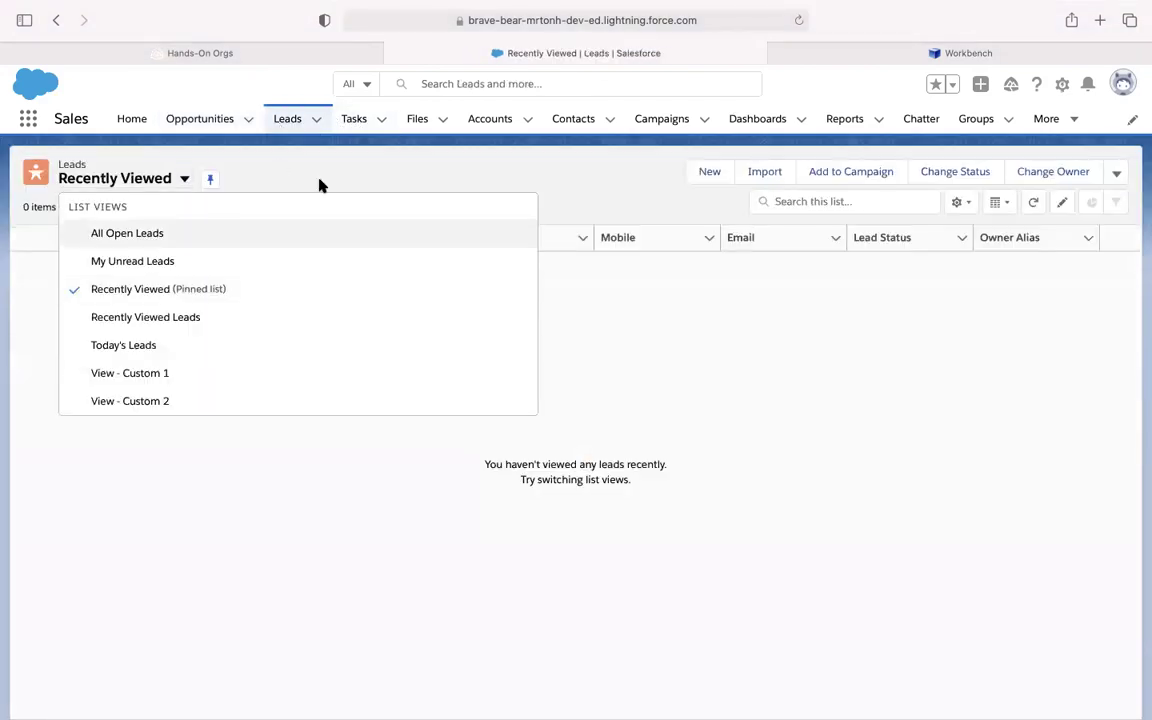
{"action": "left_click", "coordinate": [365, 172]}
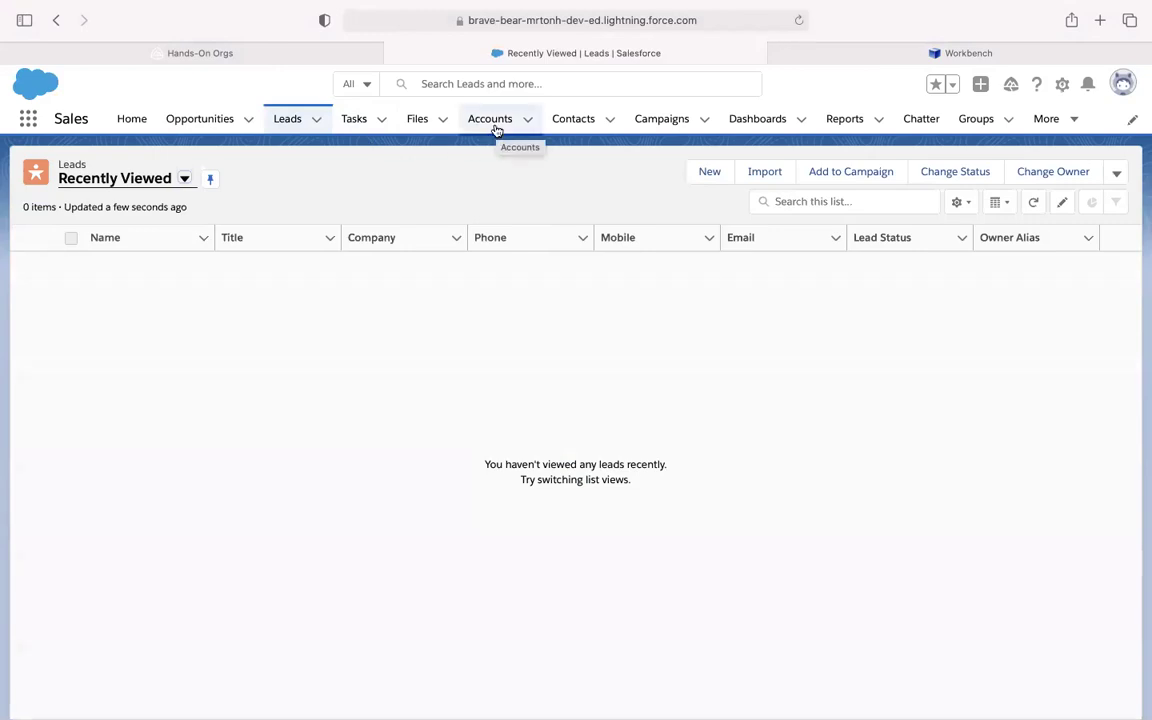
{"action": "left_click", "coordinate": [195, 128]}
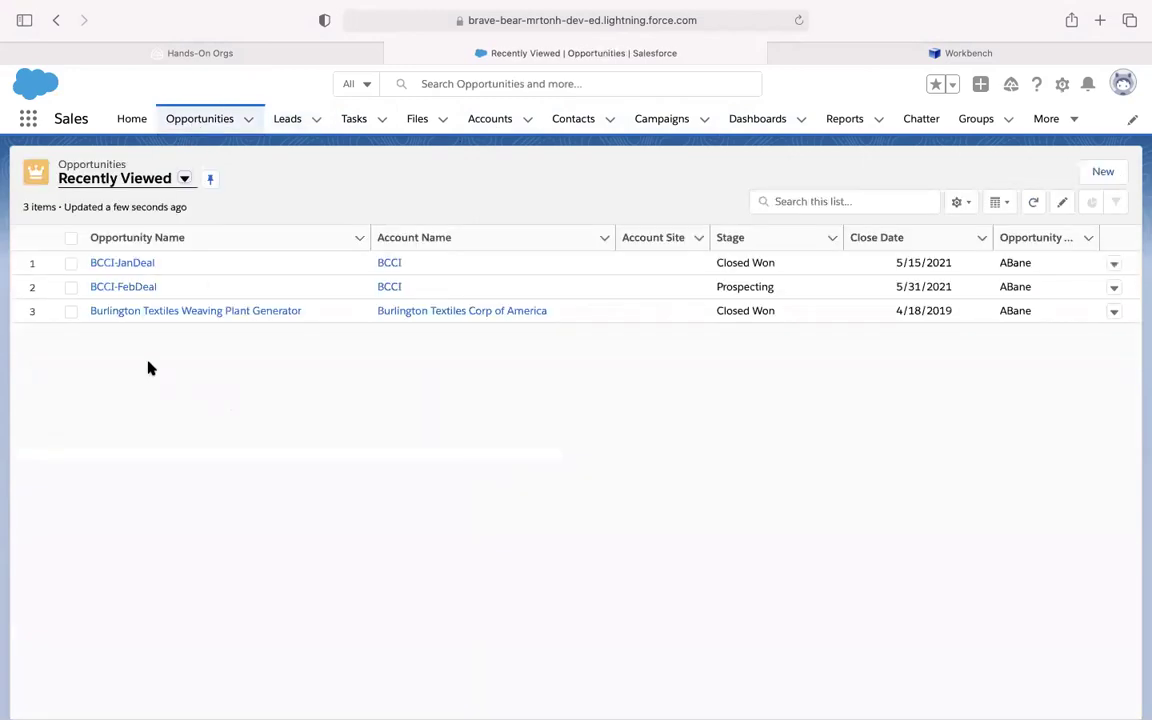
{"action": "left_click", "coordinate": [127, 264]}
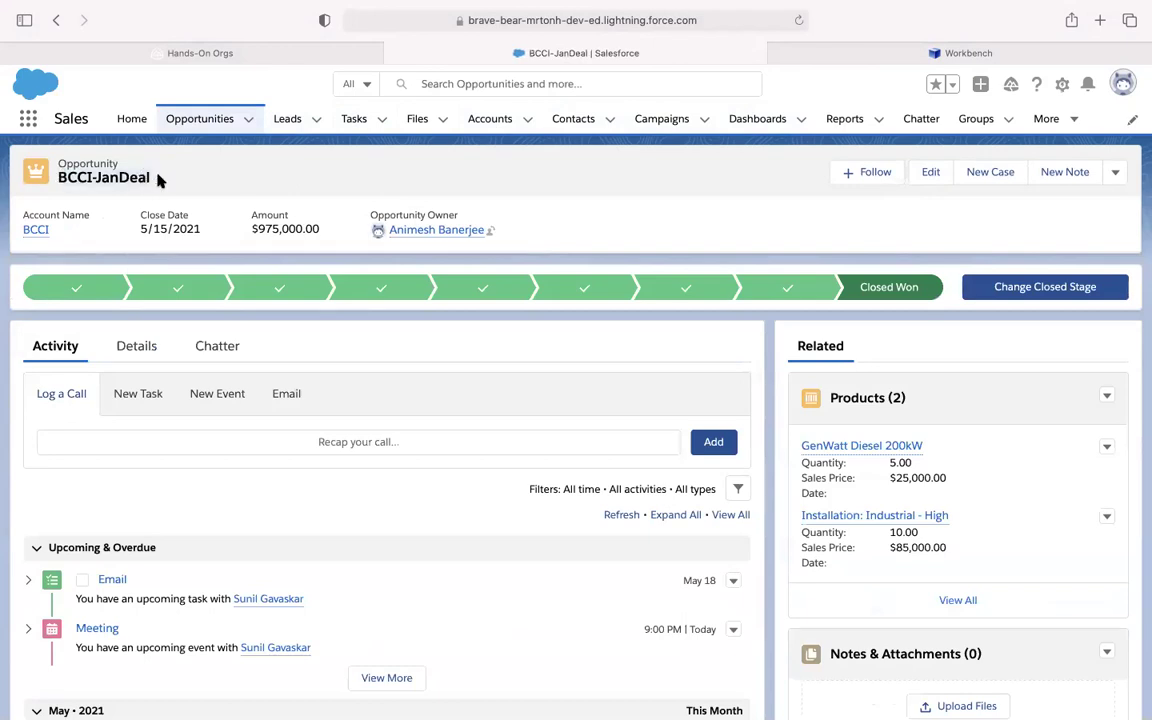
{"action": "left_click", "coordinate": [849, 52]}
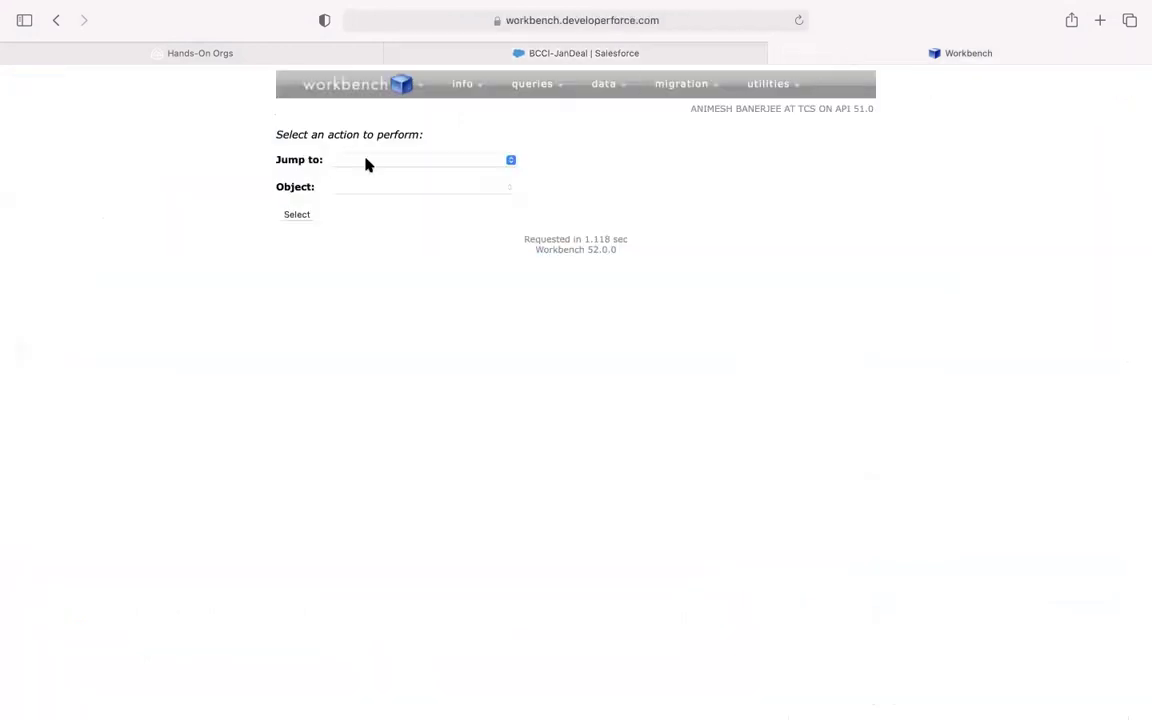
Set Jump to SOQL Query and type 'opr' to jump through the object list
{"action": "left_click", "coordinate": [451, 160]}
{"action": "left_click", "coordinate": [437, 208]}
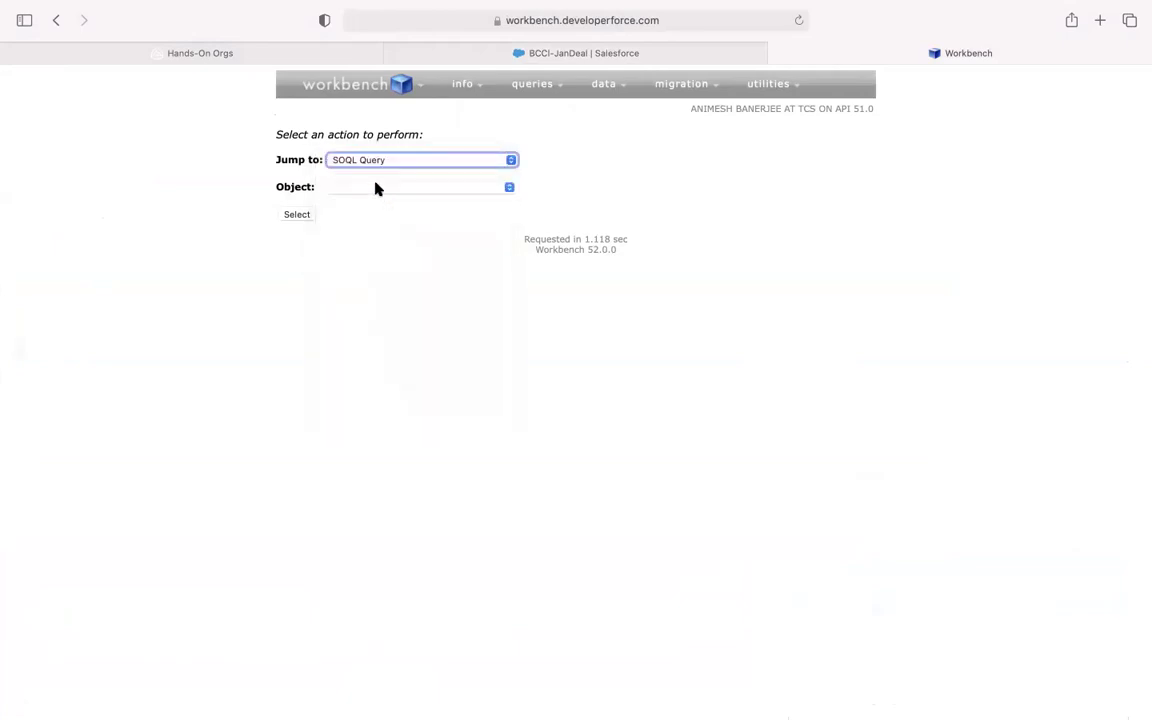
{"action": "left_click", "coordinate": [376, 187]}
{"action": "key", "text": "o"}
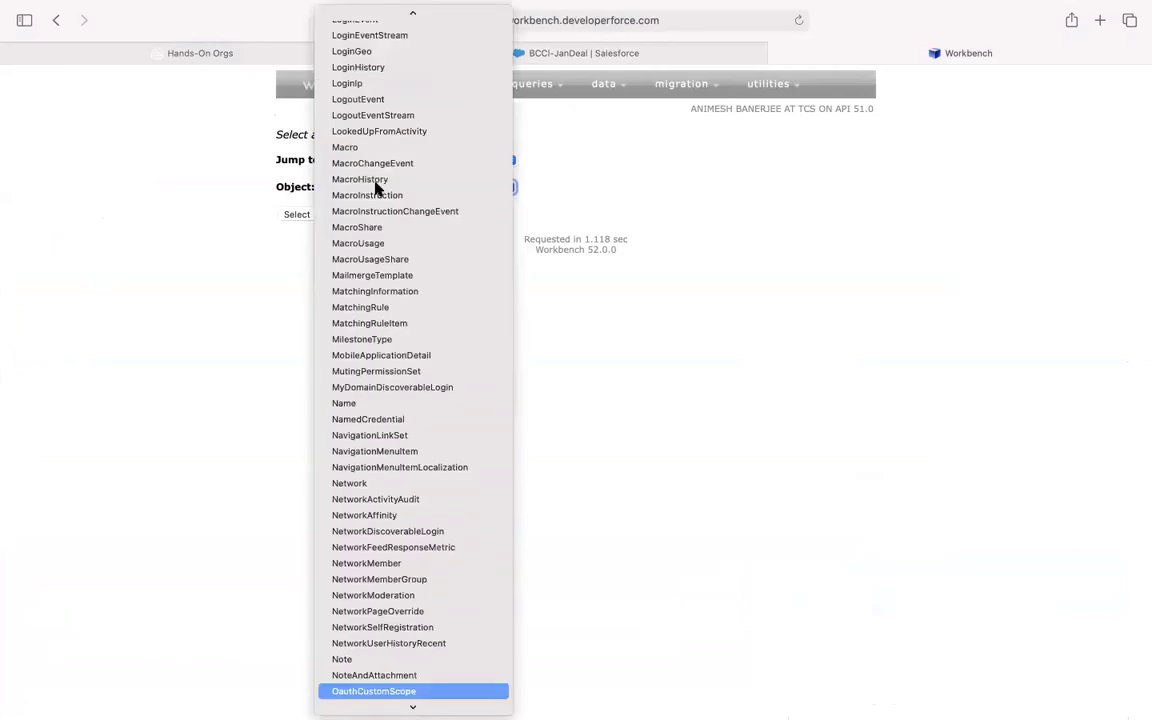
{"action": "key", "text": "p"}
{"action": "key", "text": "r"}
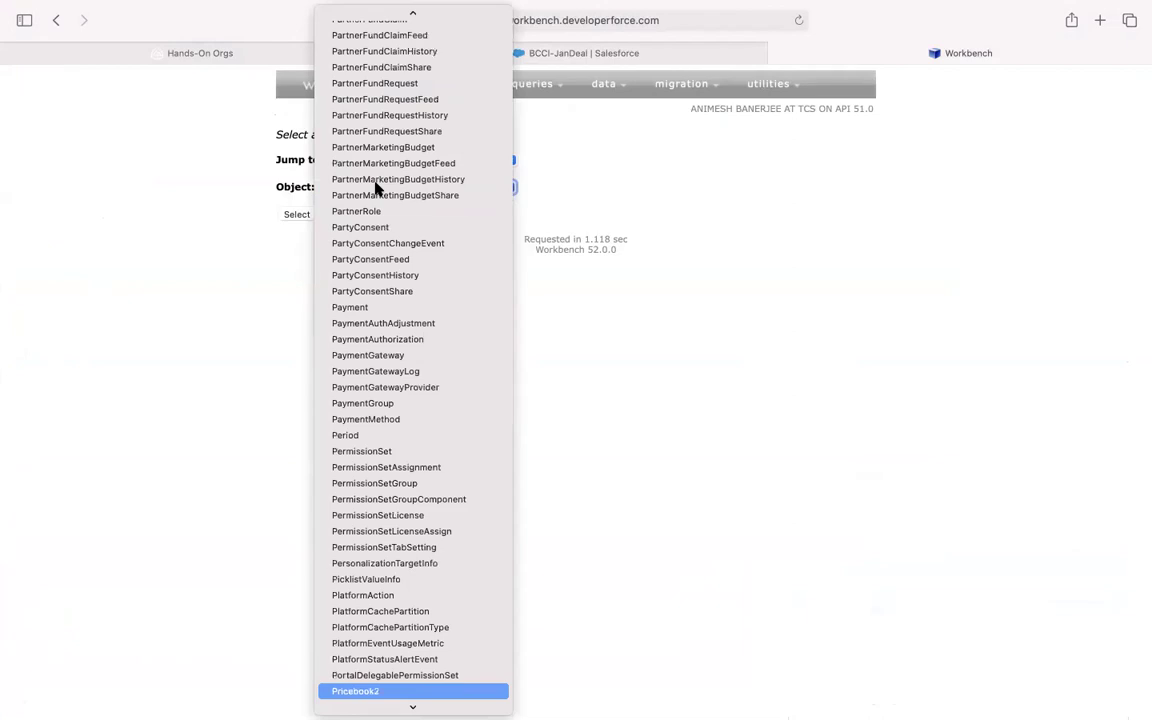
Arrow to Opportunity in the object list, pick it, and load its query page
{"action": "key", "text": "Down"}
{"action": "key", "text": "Down"}
{"action": "key", "text": "Down"}
{"action": "key", "text": "Down"}
{"action": "key", "text": "Down"}
{"action": "key", "text": "Down"}
{"action": "key", "text": "Down"}
{"action": "key", "text": "Down"}
{"action": "key", "text": "Down"}
{"action": "key", "text": "Down"}
{"action": "key", "text": "Down"}
{"action": "key", "text": "Down"}
{"action": "key", "text": "Down"}
{"action": "key", "text": "Down"}
{"action": "key", "text": "Down"}
{"action": "key", "text": "Down"}
{"action": "key", "text": "Down"}
{"action": "key", "text": "Down"}
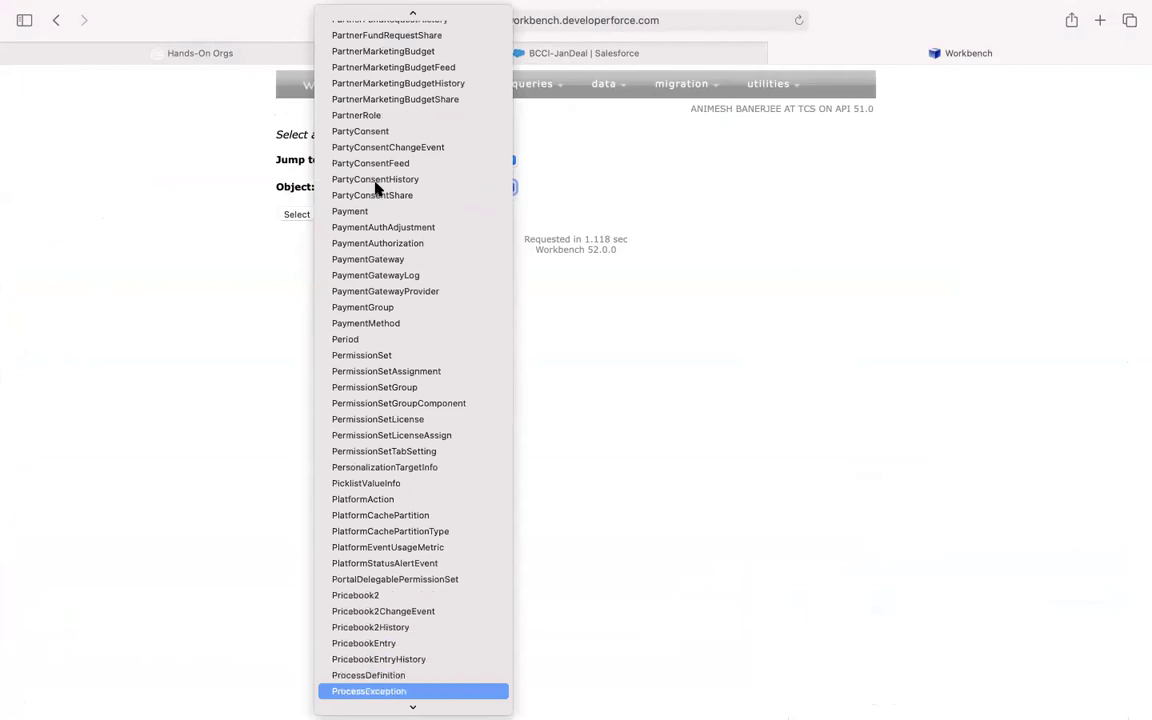
{"action": "key", "text": "Down"}
{"action": "key", "text": "Down"}
{"action": "key", "text": "Down"}
{"action": "key", "text": "Down"}
{"action": "key", "text": "Down"}
{"action": "key", "text": "Down"}
{"action": "key", "text": "Down"}
{"action": "key", "text": "Down"}
{"action": "key", "text": "Down"}
{"action": "key", "text": "Down"}
{"action": "key", "text": "Down"}
{"action": "key", "text": "Down"}
{"action": "key", "text": "Down"}
{"action": "key", "text": "Down"}
{"action": "key", "text": "Down"}
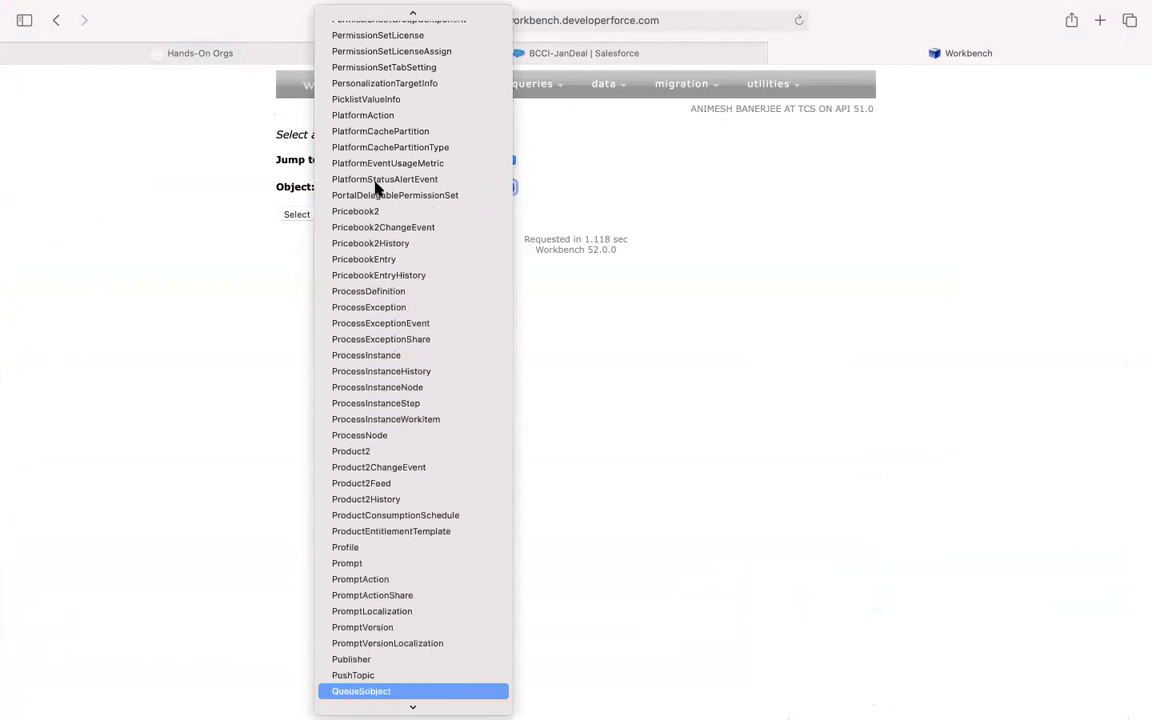
{"action": "key", "text": "Up"}
{"action": "key", "text": "Up"}
{"action": "key", "text": "Up"}
{"action": "key", "text": "Up"}
{"action": "key", "text": "Up"}
{"action": "key", "text": "Up"}
{"action": "key", "text": "Up"}
{"action": "key", "text": "Up"}
{"action": "key", "text": "Up"}
{"action": "key", "text": "Up"}
{"action": "key", "text": "Up"}
{"action": "key", "text": "Up"}
{"action": "key", "text": "Up"}
{"action": "key", "text": "Up"}
{"action": "key", "text": "Up"}
{"action": "key", "text": "Up"}
{"action": "key", "text": "Up"}
{"action": "key", "text": "Up"}
{"action": "key", "text": "Up"}
{"action": "key", "text": "Up"}
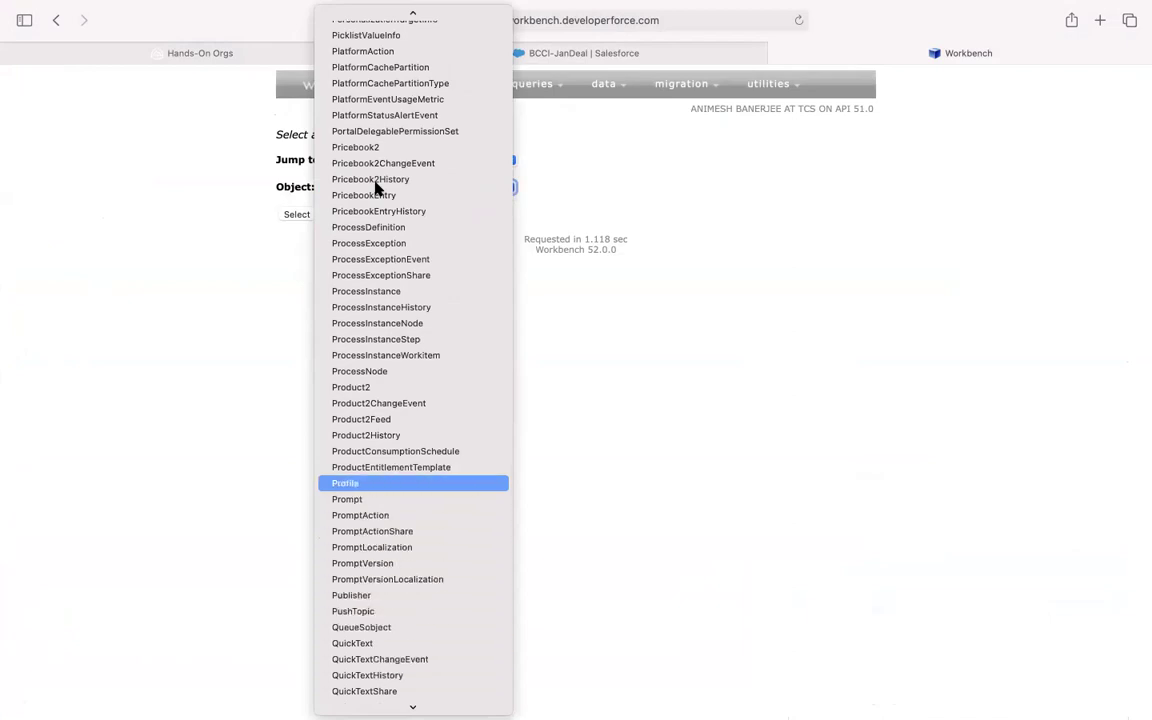
{"action": "key", "text": "Up"}
{"action": "key", "text": "Up"}
{"action": "key", "text": "Up"}
{"action": "key", "text": "Up"}
{"action": "key", "text": "Up"}
{"action": "key", "text": "Up"}
{"action": "key", "text": "Up"}
{"action": "key", "text": "Up"}
{"action": "key", "text": "Up"}
{"action": "key", "text": "Up"}
{"action": "key", "text": "Up"}
{"action": "key", "text": "Up"}
{"action": "key", "text": "Up"}
{"action": "key", "text": "Up"}
{"action": "key", "text": "Up"}
{"action": "key", "text": "Up"}
{"action": "key", "text": "Up"}
{"action": "key", "text": "Up"}
{"action": "key", "text": "Up"}
{"action": "key", "text": "Up"}
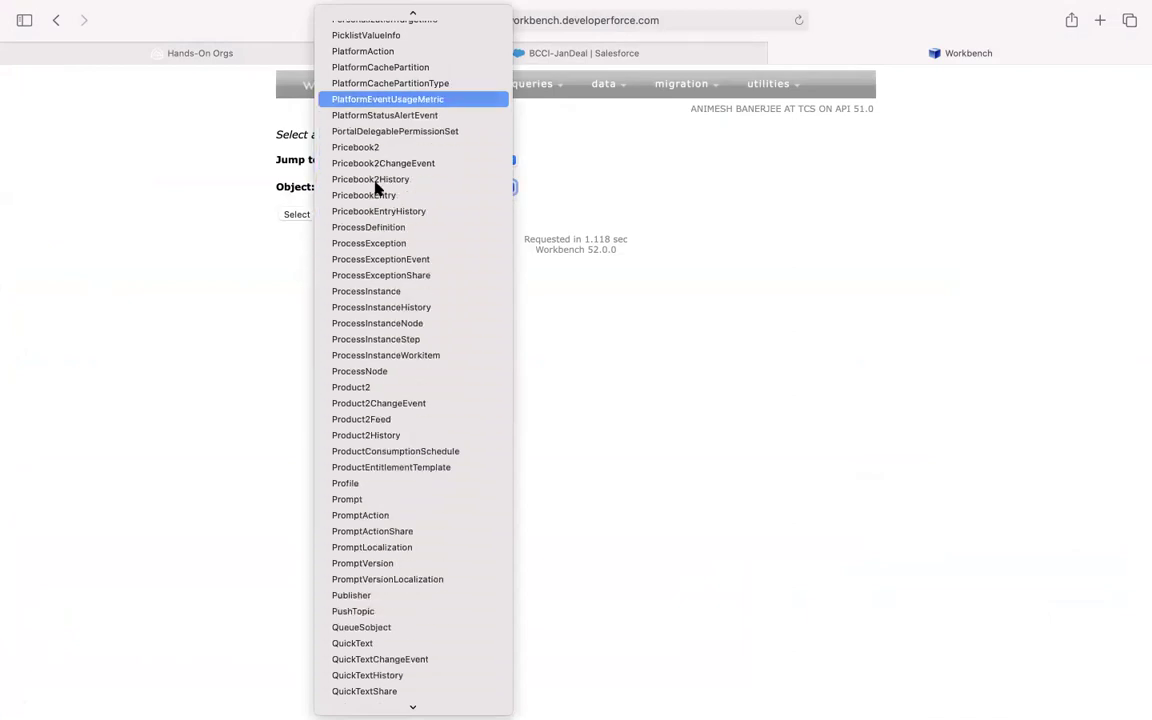
{"action": "key", "text": "Up"}
{"action": "key", "text": "Up"}
{"action": "key", "text": "Up"}
{"action": "key", "text": "Up"}
{"action": "key", "text": "Up"}
{"action": "key", "text": "Up"}
{"action": "key", "text": "Up"}
{"action": "key", "text": "Up"}
{"action": "key", "text": "Up"}
{"action": "key", "text": "Up"}
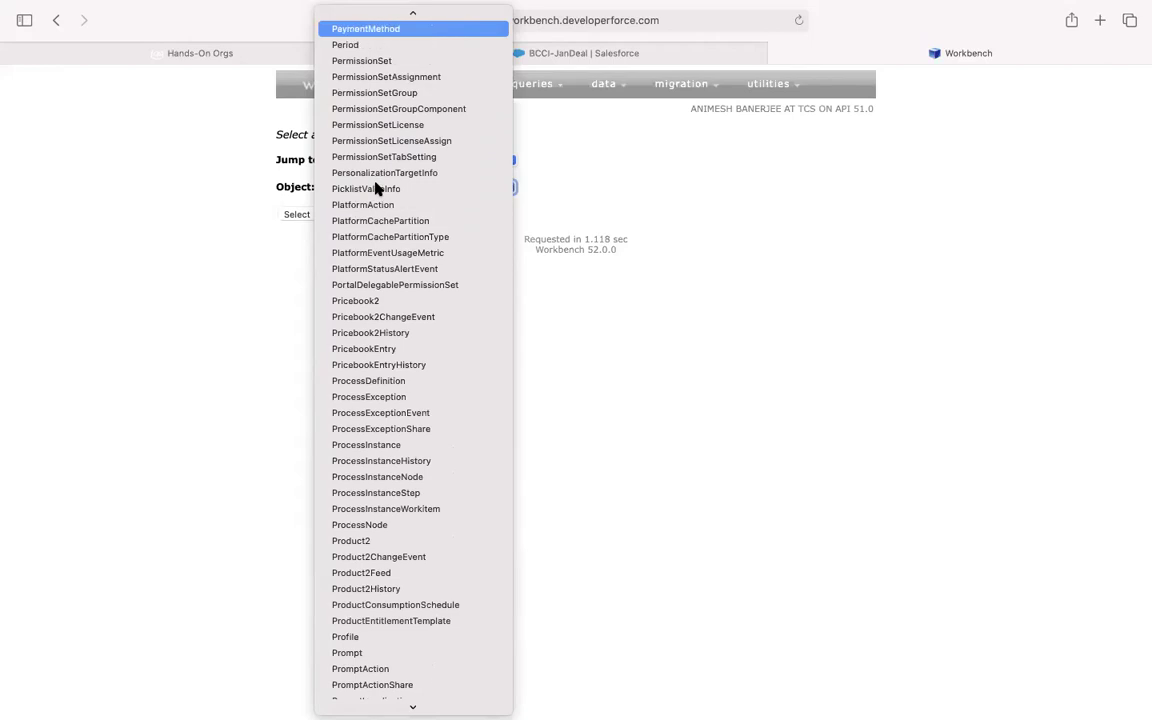
{"action": "key", "text": "Up"}
{"action": "key", "text": "Up"}
{"action": "key", "text": "Up"}
{"action": "key", "text": "Up"}
{"action": "key", "text": "Up"}
{"action": "key", "text": "Up"}
{"action": "key", "text": "Up"}
{"action": "key", "text": "Up"}
{"action": "key", "text": "Up"}
{"action": "key", "text": "Up"}
{"action": "key", "text": "Up"}
{"action": "key", "text": "Up"}
{"action": "key", "text": "Up"}
{"action": "key", "text": "Up"}
{"action": "key", "text": "Up"}
{"action": "key", "text": "Up"}
{"action": "key", "text": "Up"}
{"action": "key", "text": "Up"}
{"action": "key", "text": "Up"}
{"action": "key", "text": "Up"}
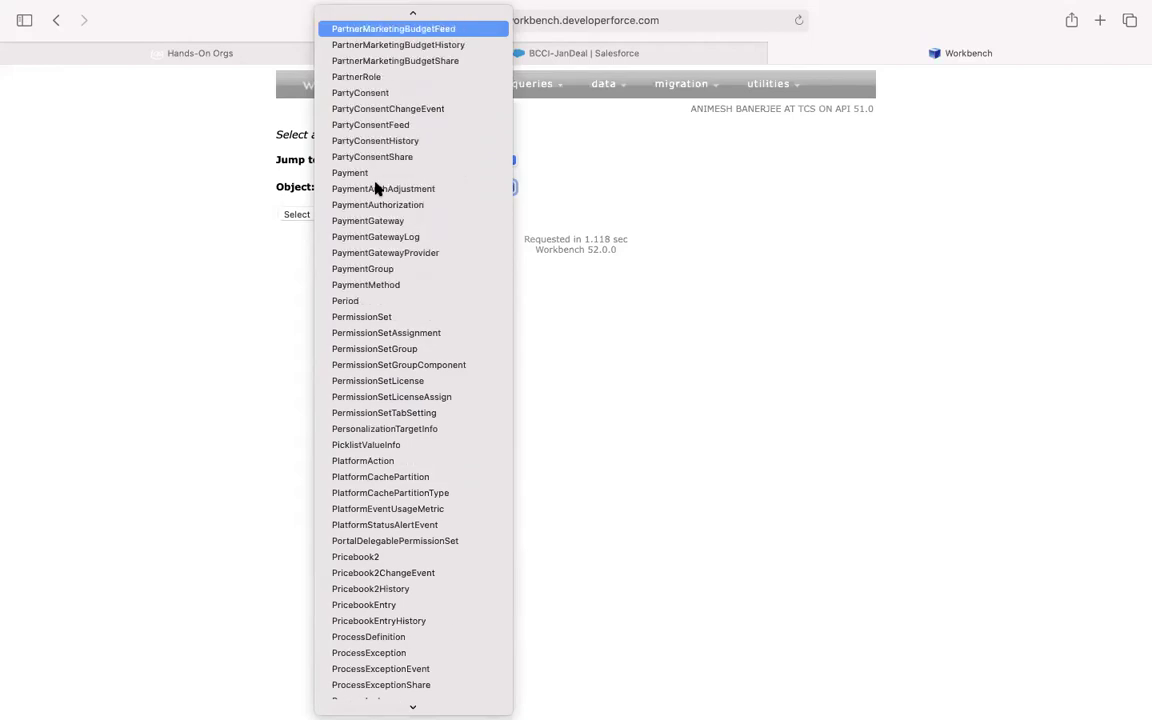
{"action": "key", "text": "Up"}
{"action": "key", "text": "Up"}
{"action": "key", "text": "Up"}
{"action": "key", "text": "Up"}
{"action": "key", "text": "Up"}
{"action": "key", "text": "Up"}
{"action": "key", "text": "Up"}
{"action": "key", "text": "Up"}
{"action": "key", "text": "Up"}
{"action": "key", "text": "Up"}
{"action": "key", "text": "Up"}
{"action": "key", "text": "Up"}
{"action": "key", "text": "Up"}
{"action": "key", "text": "Up"}
{"action": "key", "text": "Up"}
{"action": "key", "text": "Up"}
{"action": "key", "text": "Up"}
{"action": "key", "text": "Up"}
{"action": "key", "text": "Up"}
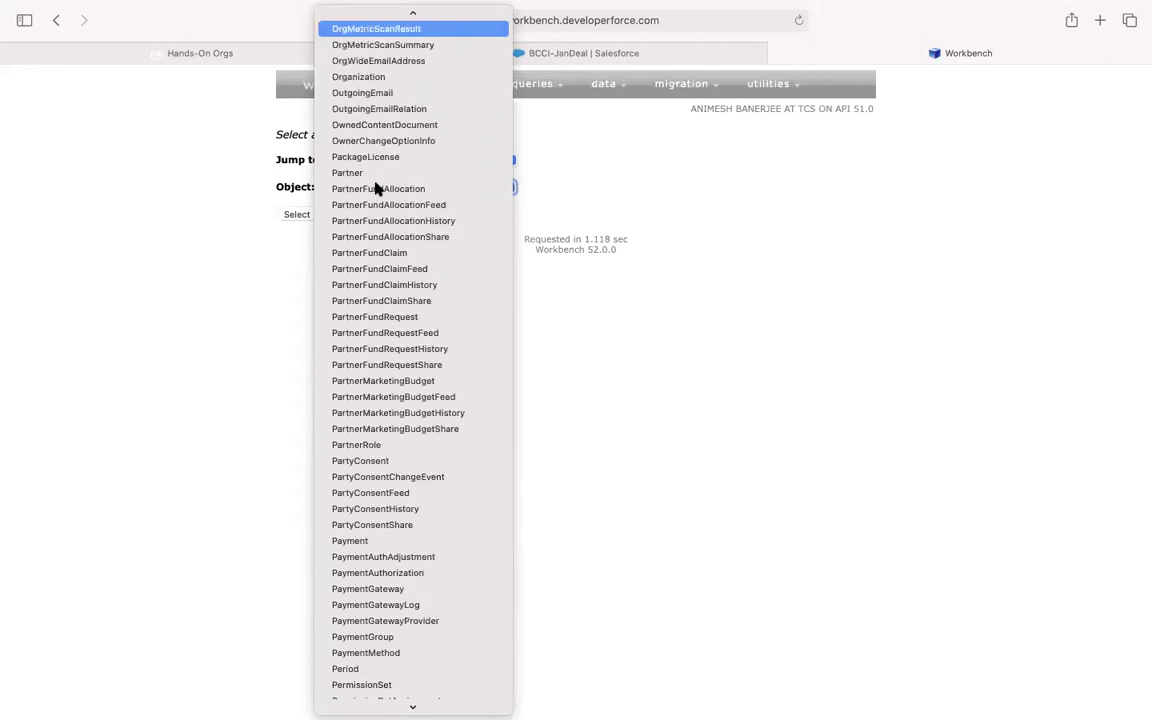
{"action": "key", "text": "Up"}
{"action": "key", "text": "Up"}
{"action": "key", "text": "Up"}
{"action": "key", "text": "Up"}
{"action": "key", "text": "Up"}
{"action": "key", "text": "Up"}
{"action": "key", "text": "Up"}
{"action": "key", "text": "Up"}
{"action": "key", "text": "Up"}
{"action": "key", "text": "Up"}
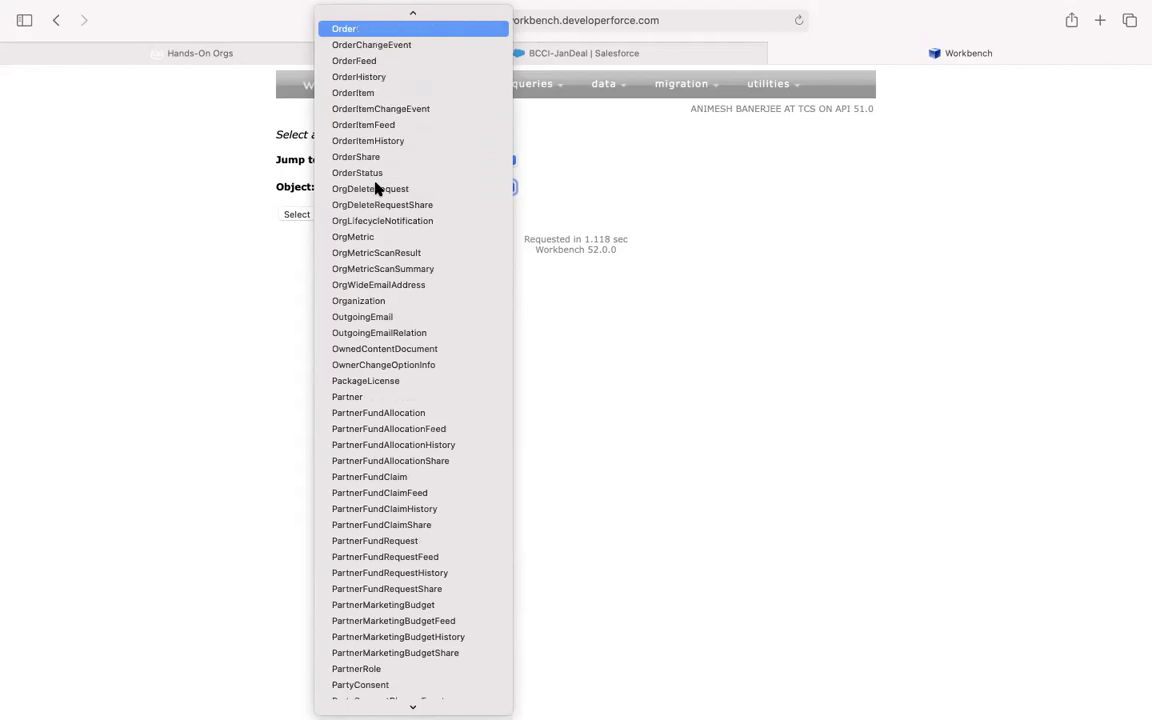
{"action": "key", "text": "Up"}
{"action": "key", "text": "Up"}
{"action": "key", "text": "Up"}
{"action": "key", "text": "Up"}
{"action": "key", "text": "Up"}
{"action": "key", "text": "Up"}
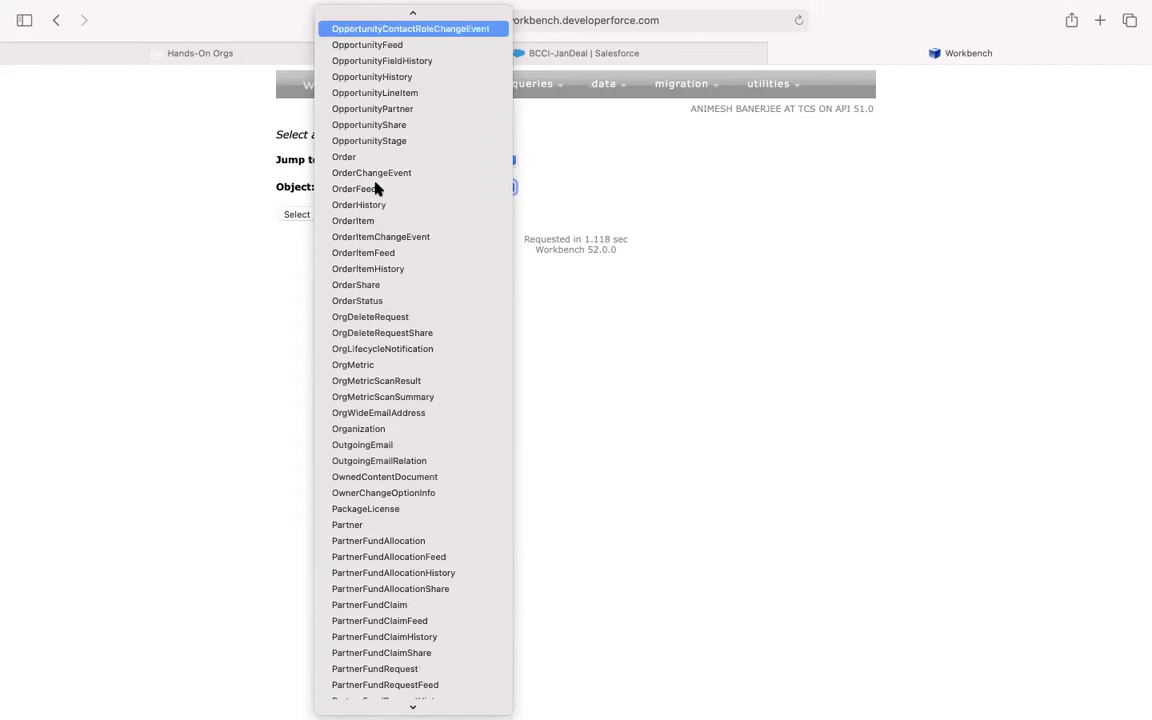
{"action": "key", "text": "Up"}
{"action": "key", "text": "Up"}
{"action": "key", "text": "Up"}
{"action": "key", "text": "Down"}
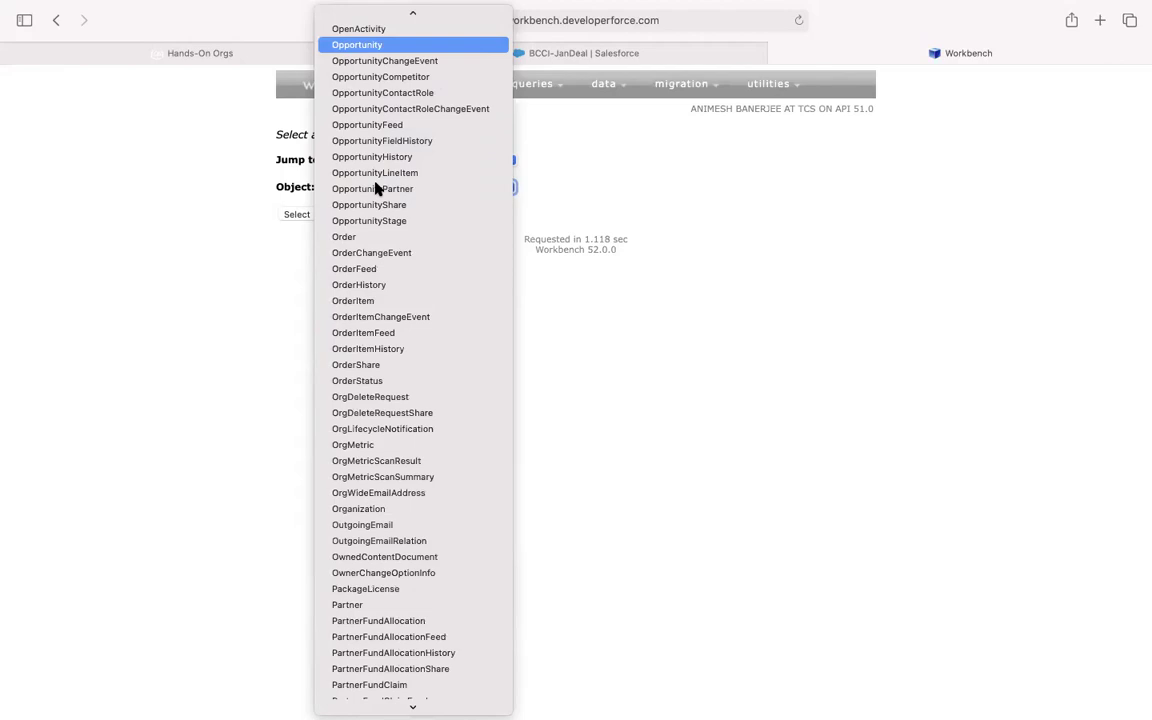
{"action": "left_click", "coordinate": [373, 45]}
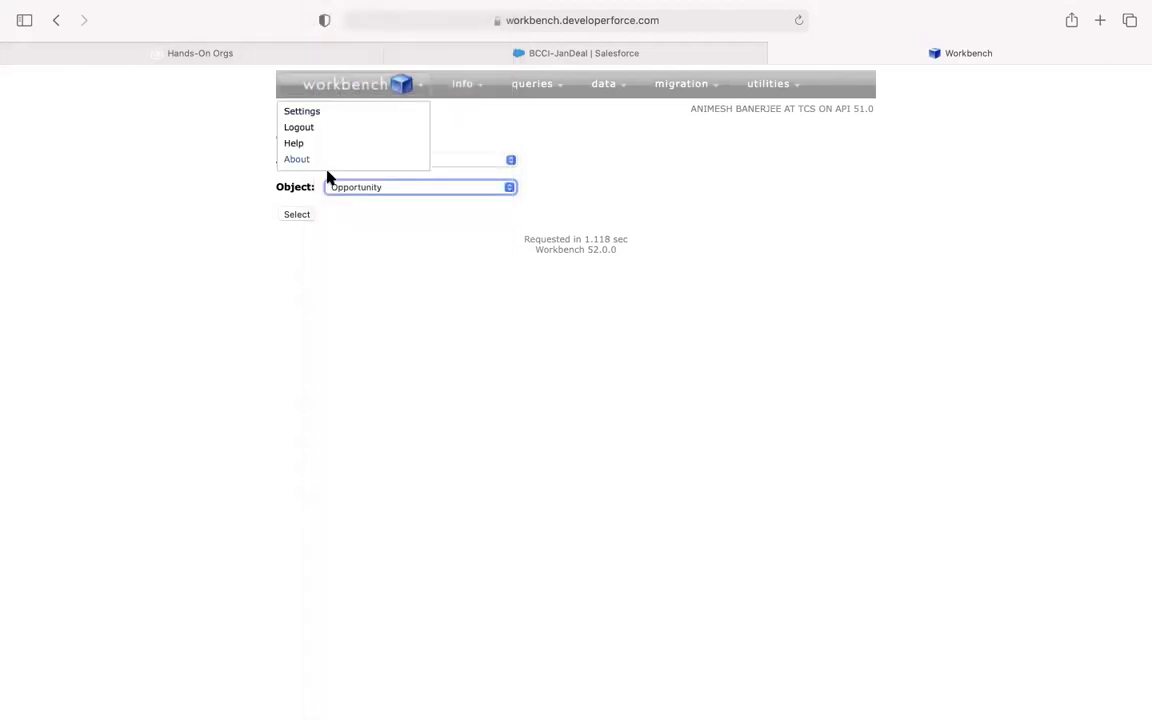
{"action": "left_click", "coordinate": [296, 214]}
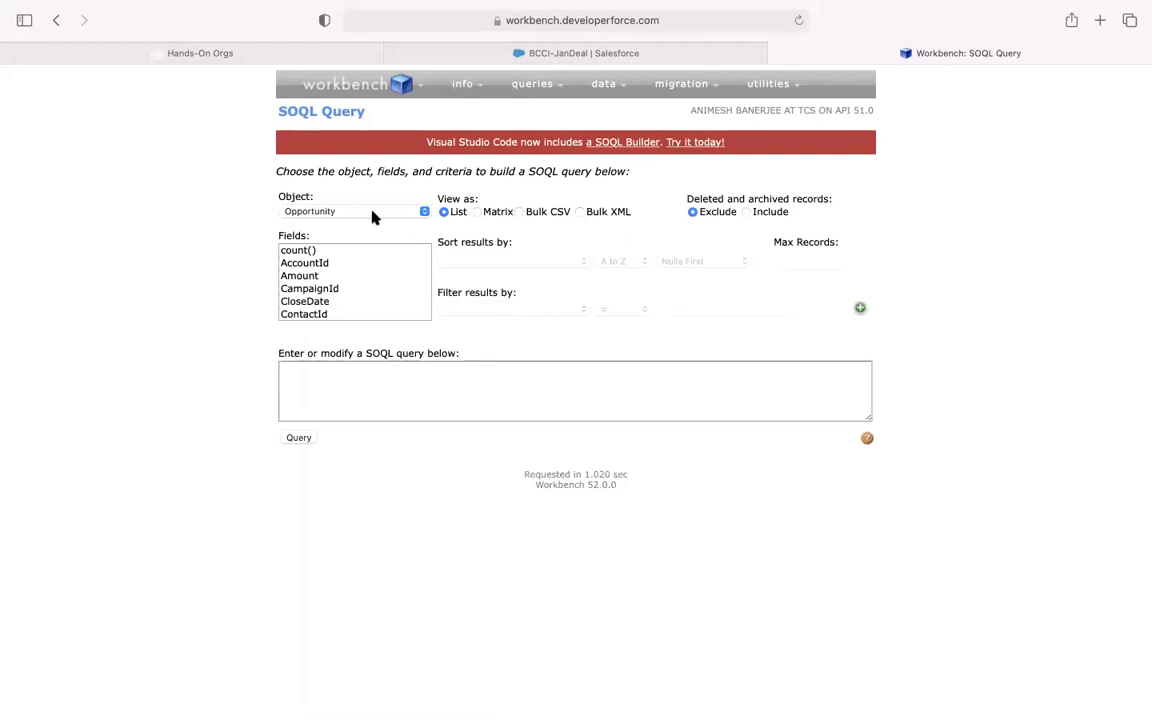
Keep Opportunity as the object and select Name as the queried field
{"action": "scroll", "coordinate": [358, 282], "scroll_direction": "down", "scroll_amount": 3}
{"action": "scroll", "coordinate": [360, 282], "scroll_direction": "up", "scroll_amount": 3}
{"action": "left_click", "coordinate": [389, 214]}
{"action": "left_click", "coordinate": [389, 214]}
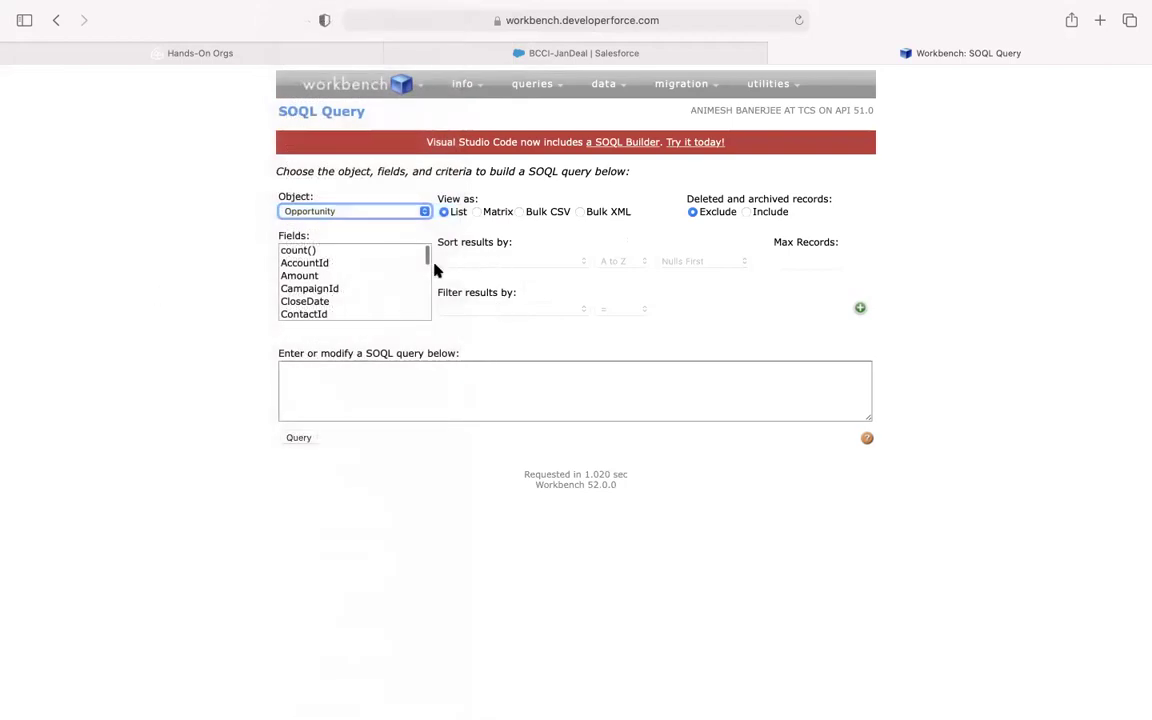
{"action": "left_click", "coordinate": [330, 264]}
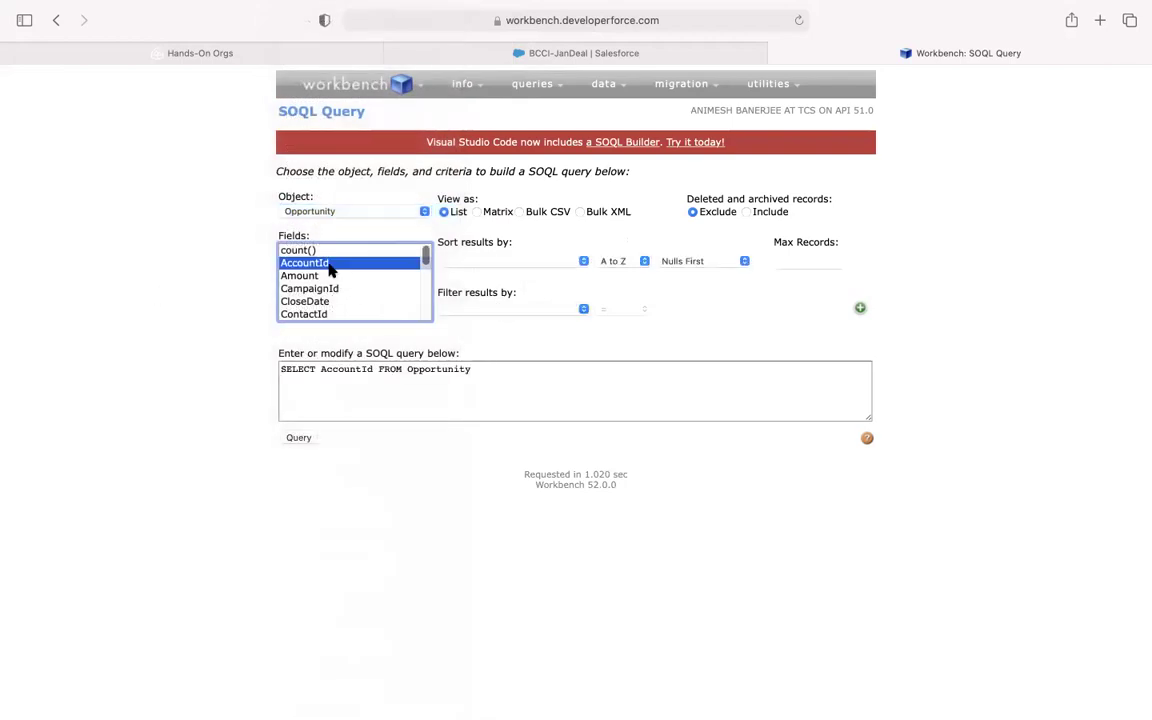
{"action": "key", "text": "n"}
{"action": "key", "text": "Down"}
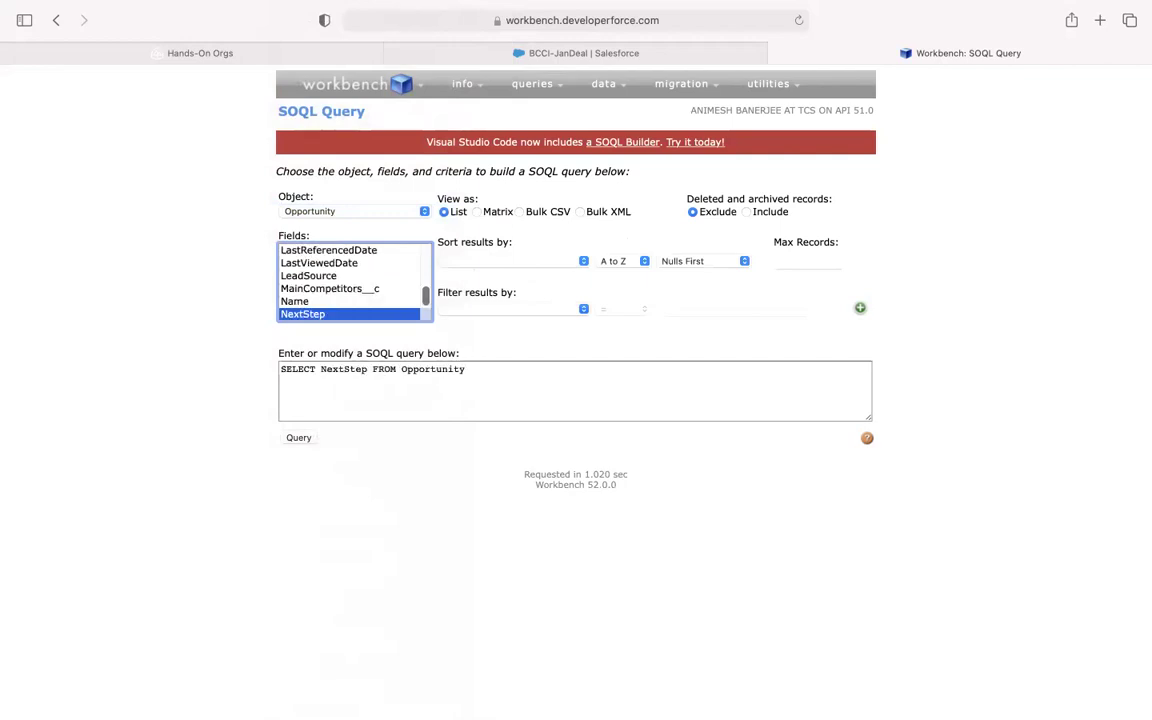
{"action": "key", "text": "Up"}
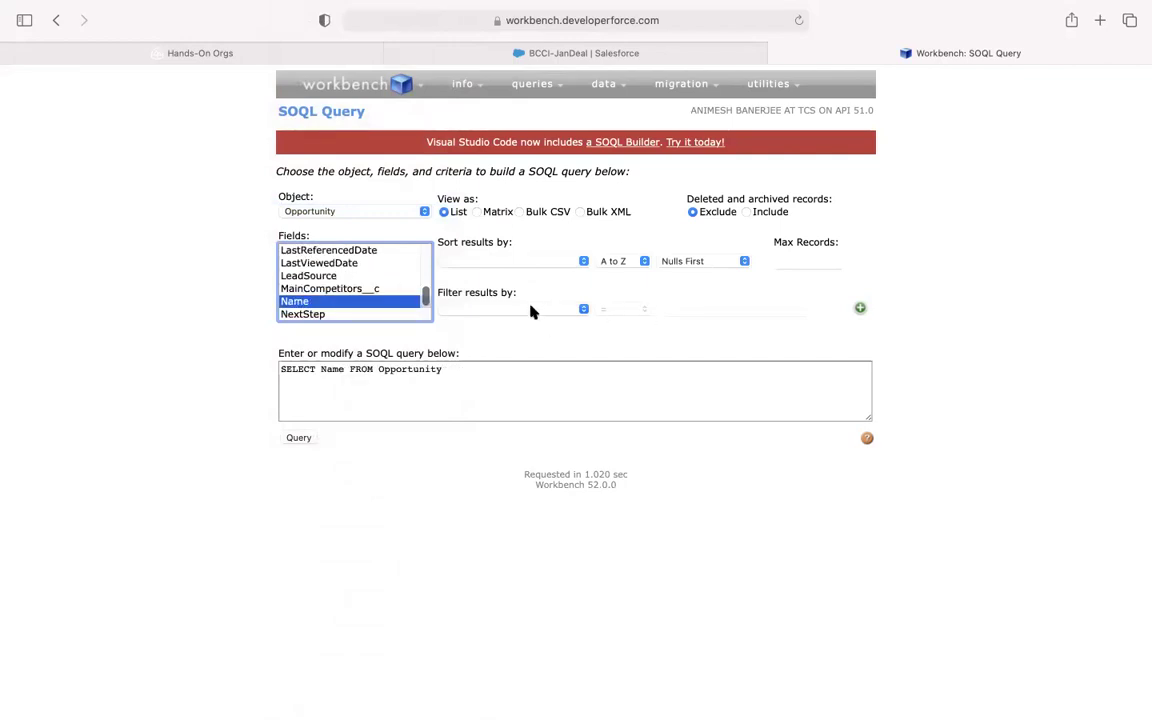
Filter results by Name = BCCI-JanDeal and run the query
{"action": "left_click", "coordinate": [531, 310]}
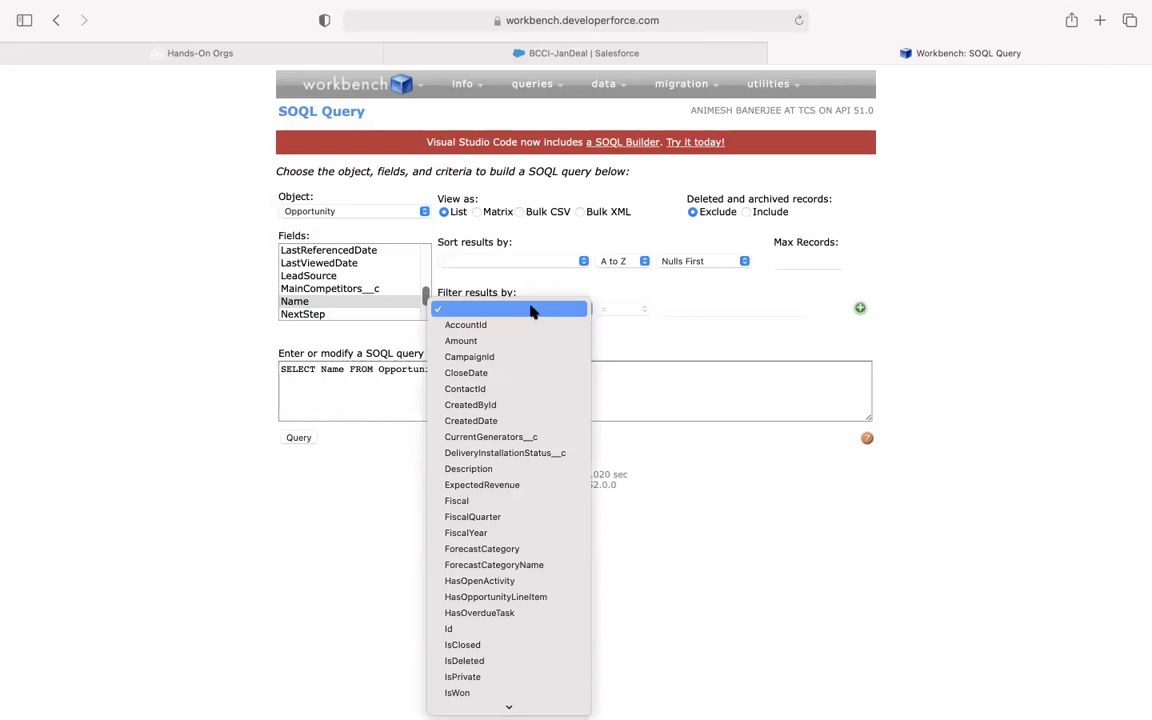
{"action": "scroll", "coordinate": [470, 640], "scroll_direction": "down", "scroll_amount": 5}
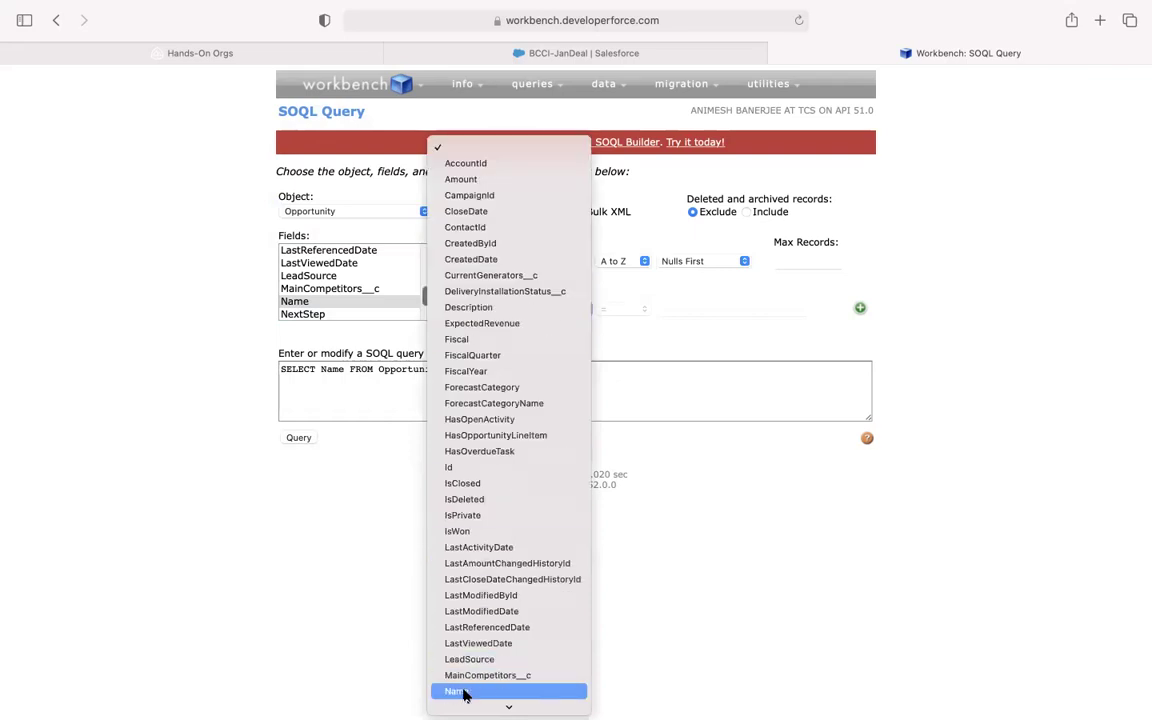
{"action": "left_click", "coordinate": [463, 691]}
{"action": "left_click", "coordinate": [718, 308]}
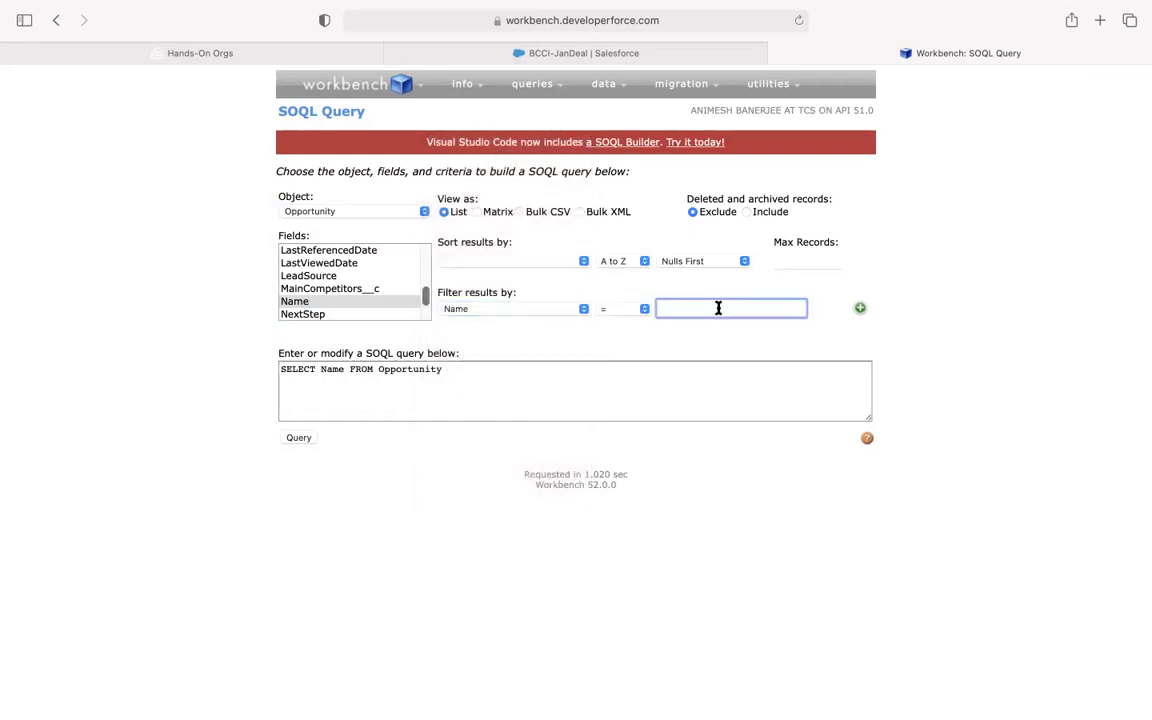
{"action": "type", "text": "BCCI-JanDeal"}
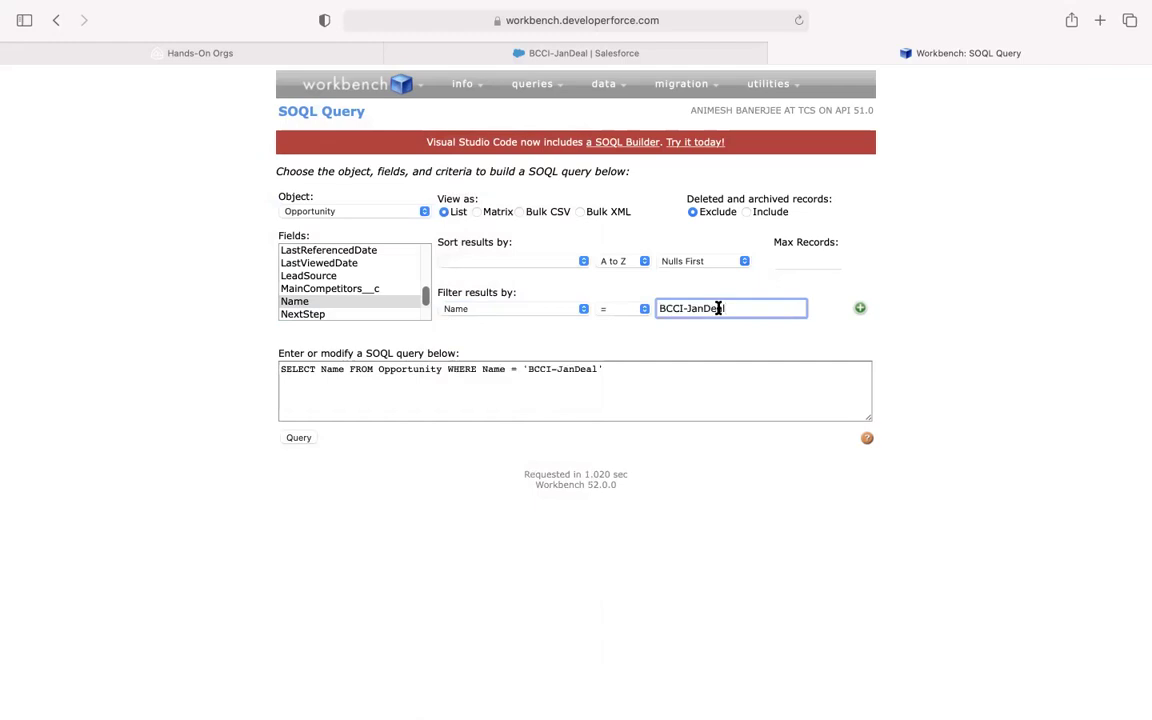
{"action": "left_click", "coordinate": [299, 438]}
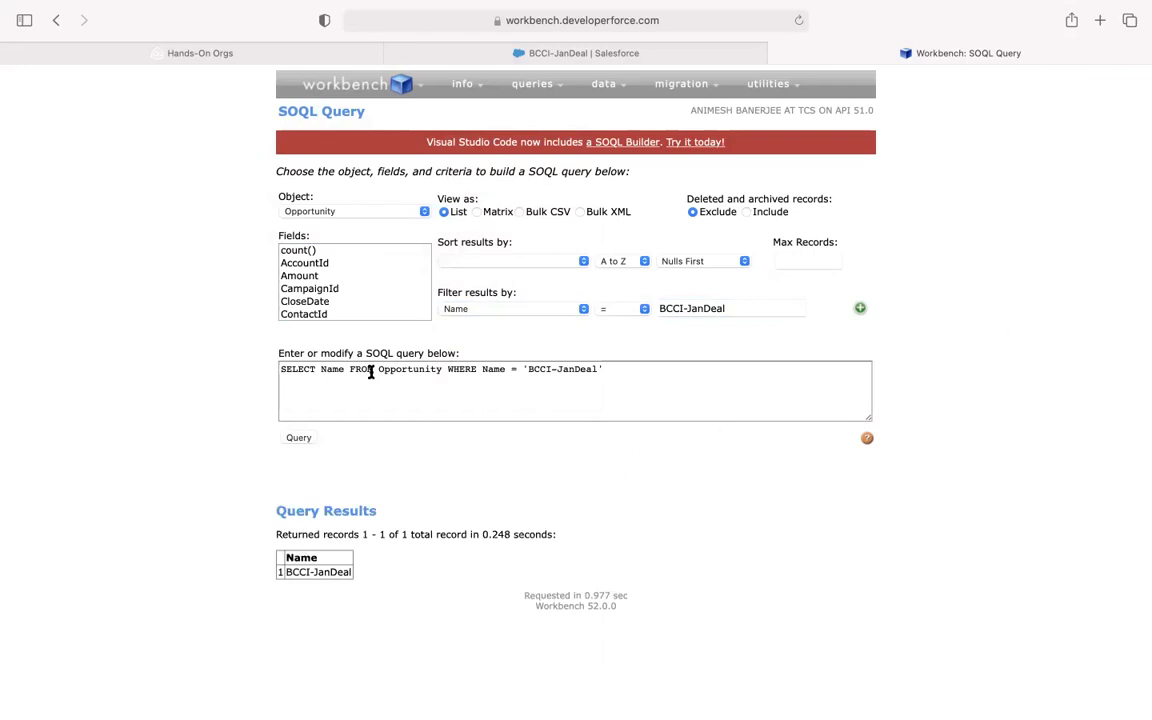
Add Id and CloseDate to the Opportunity query's fields
{"action": "scroll", "coordinate": [328, 262], "scroll_direction": "down", "scroll_amount": 3}
{"action": "scroll", "coordinate": [328, 262], "scroll_direction": "down", "scroll_amount": 5}
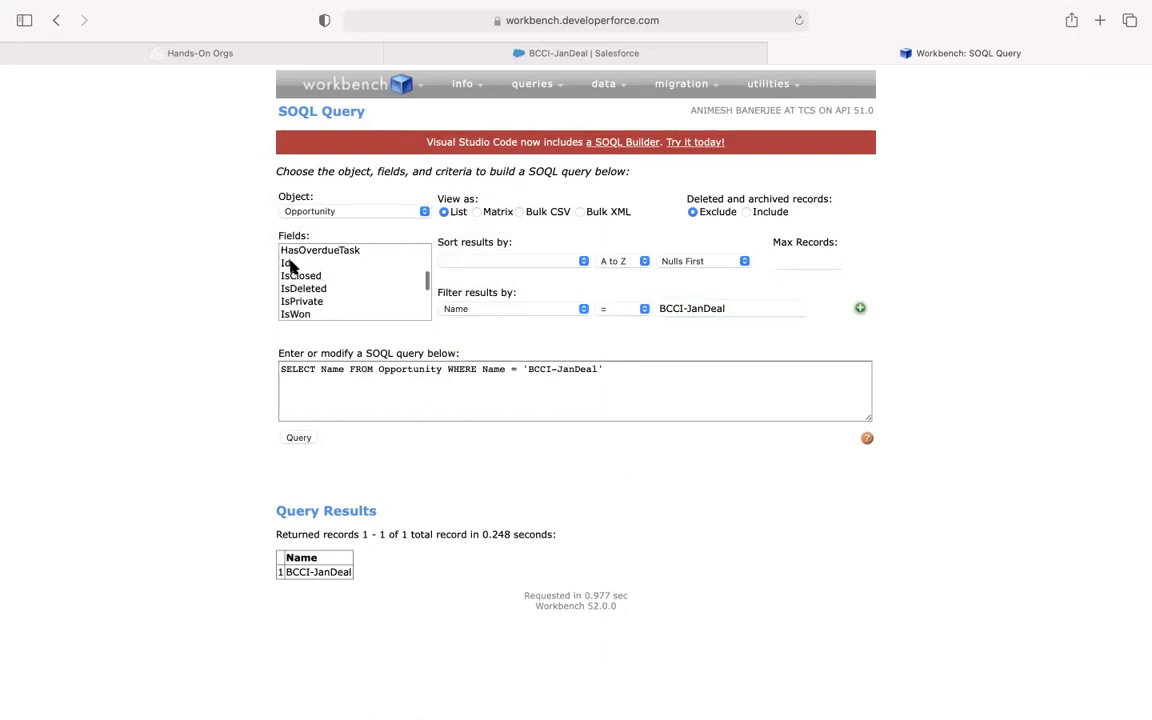
{"action": "left_click", "coordinate": [290, 263]}
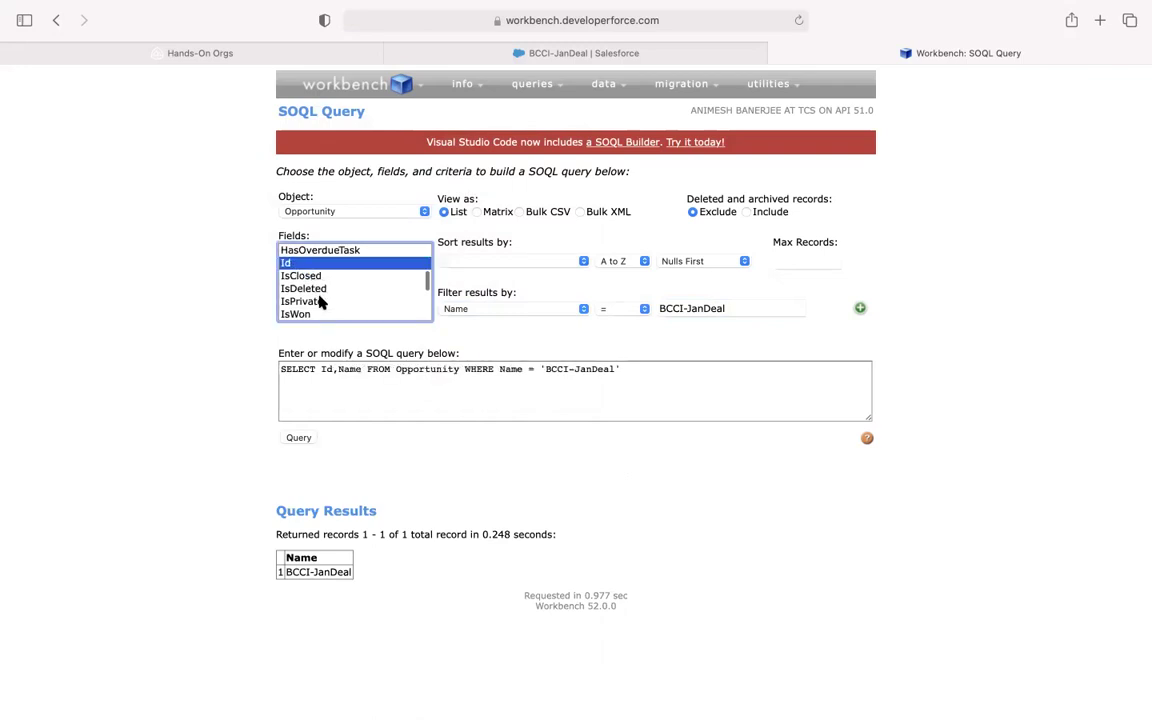
{"action": "scroll", "coordinate": [320, 302], "scroll_direction": "down", "scroll_amount": 2}
{"action": "scroll", "coordinate": [320, 302], "scroll_direction": "down", "scroll_amount": 3}
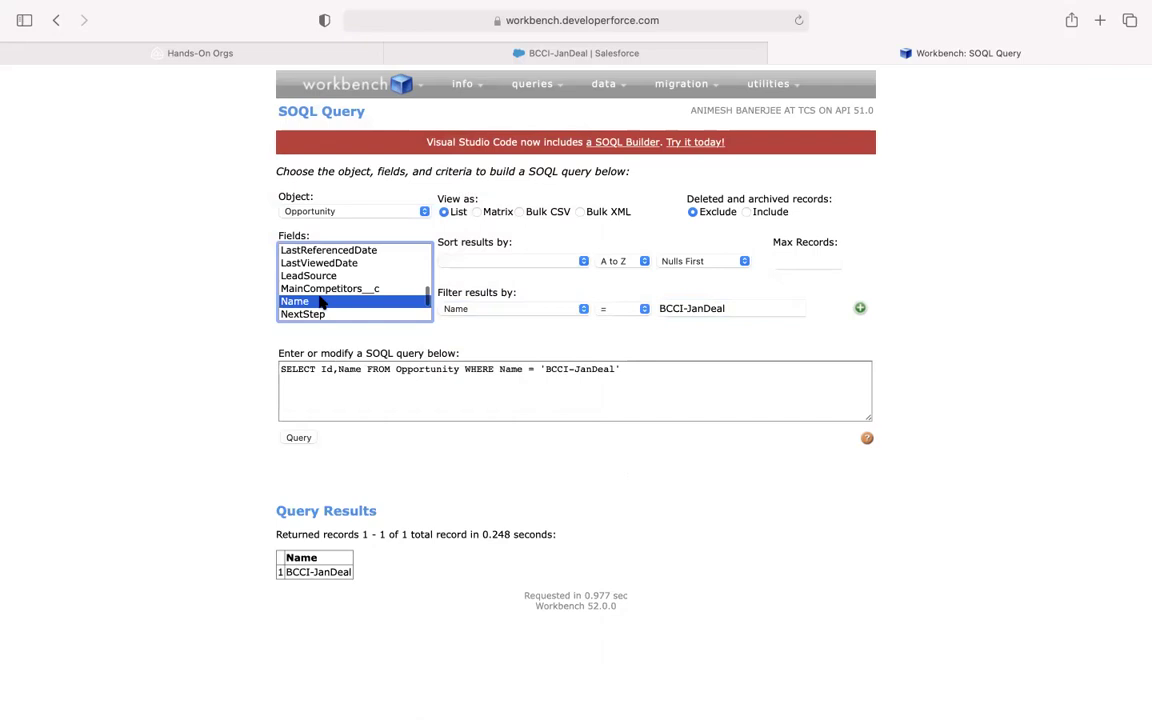
{"action": "scroll", "coordinate": [320, 302], "scroll_direction": "up", "scroll_amount": 8}
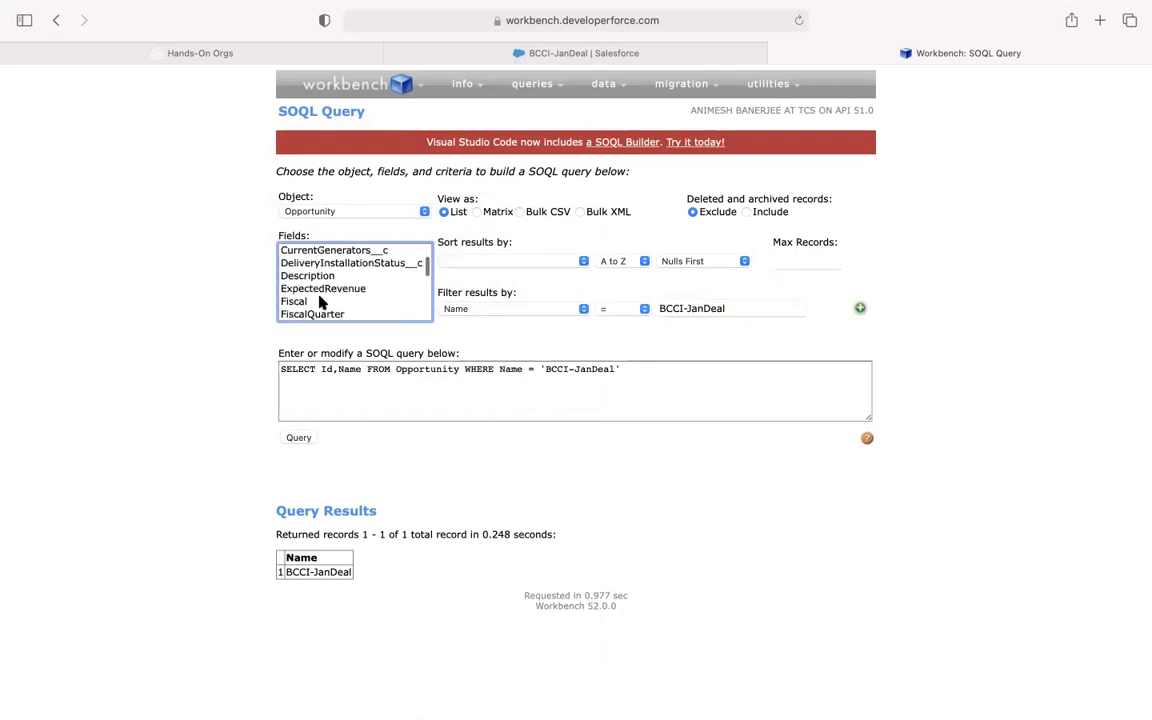
{"action": "scroll", "coordinate": [320, 302], "scroll_direction": "up", "scroll_amount": 2}
{"action": "left_click", "coordinate": [310, 290]}
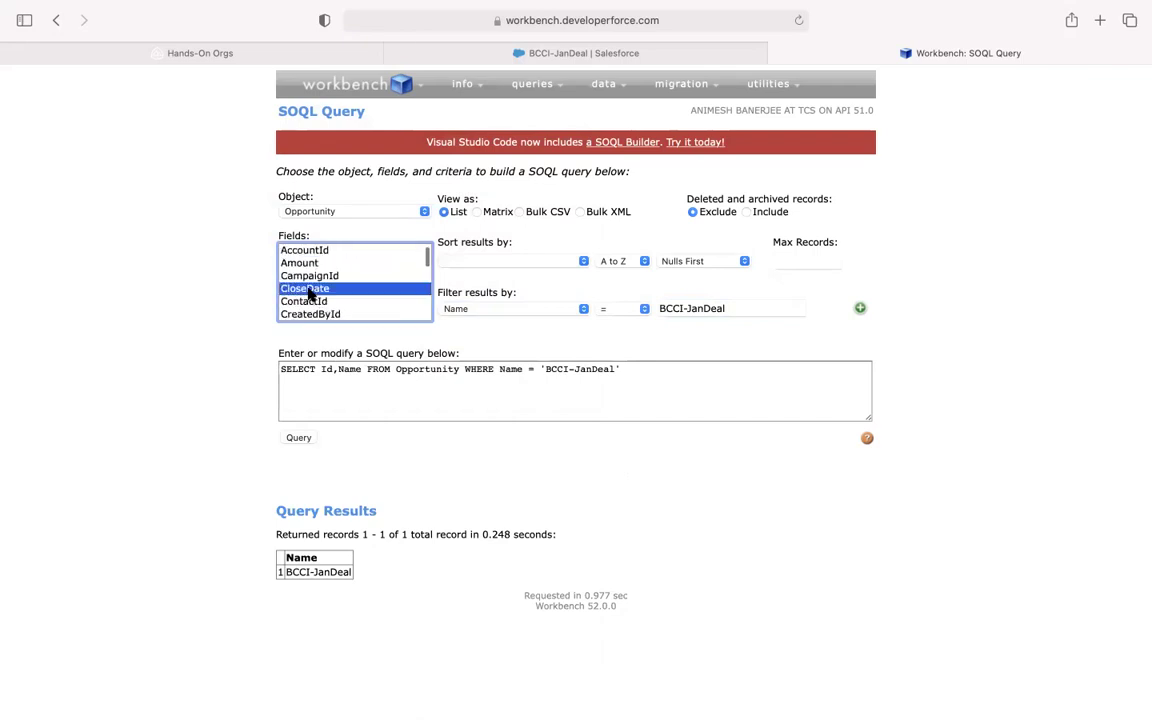
Add Amount and StageName to the fields and submit the BCCI-JanDeal query
{"action": "scroll", "coordinate": [310, 292], "scroll_direction": "up", "scroll_amount": 1}
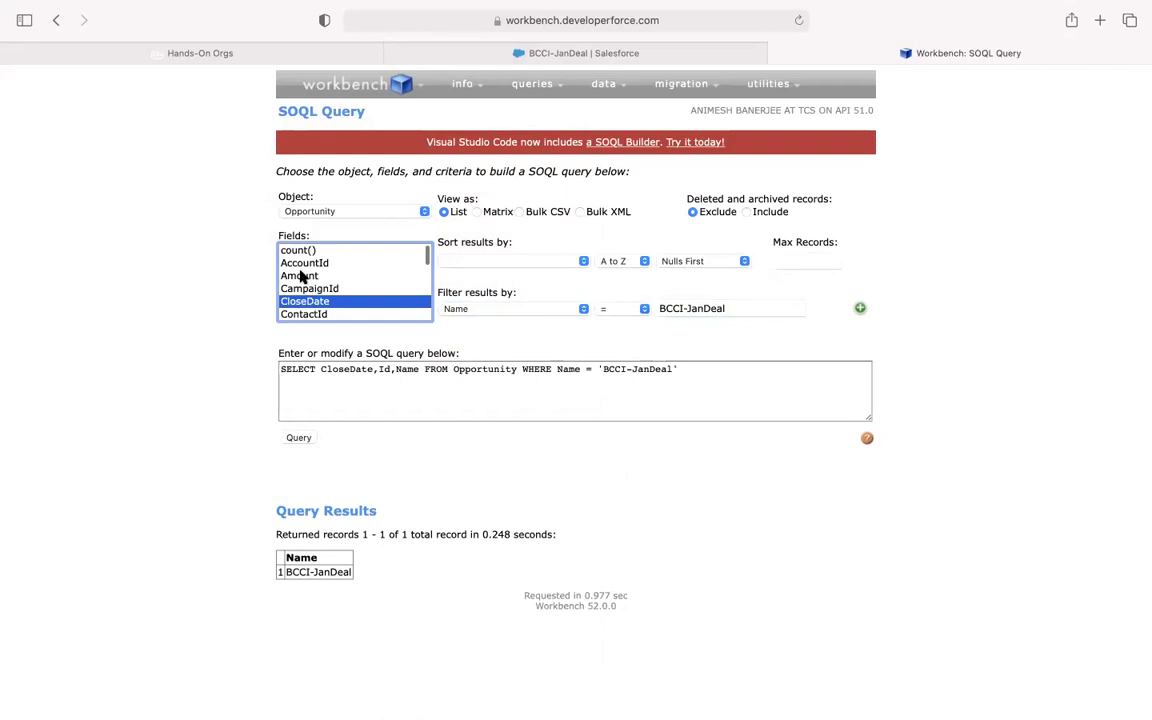
{"action": "left_click", "coordinate": [302, 276], "text": "super"}
{"action": "scroll", "coordinate": [302, 276], "scroll_direction": "down", "scroll_amount": 10}
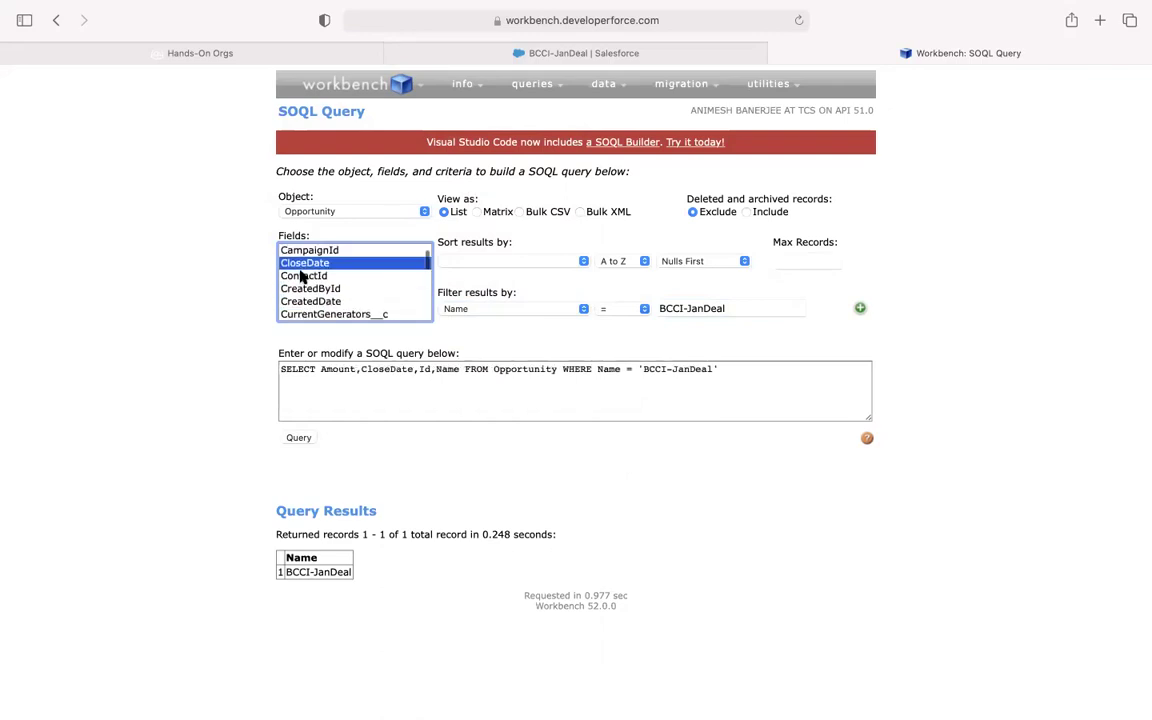
{"action": "scroll", "coordinate": [302, 276], "scroll_direction": "down", "scroll_amount": 10}
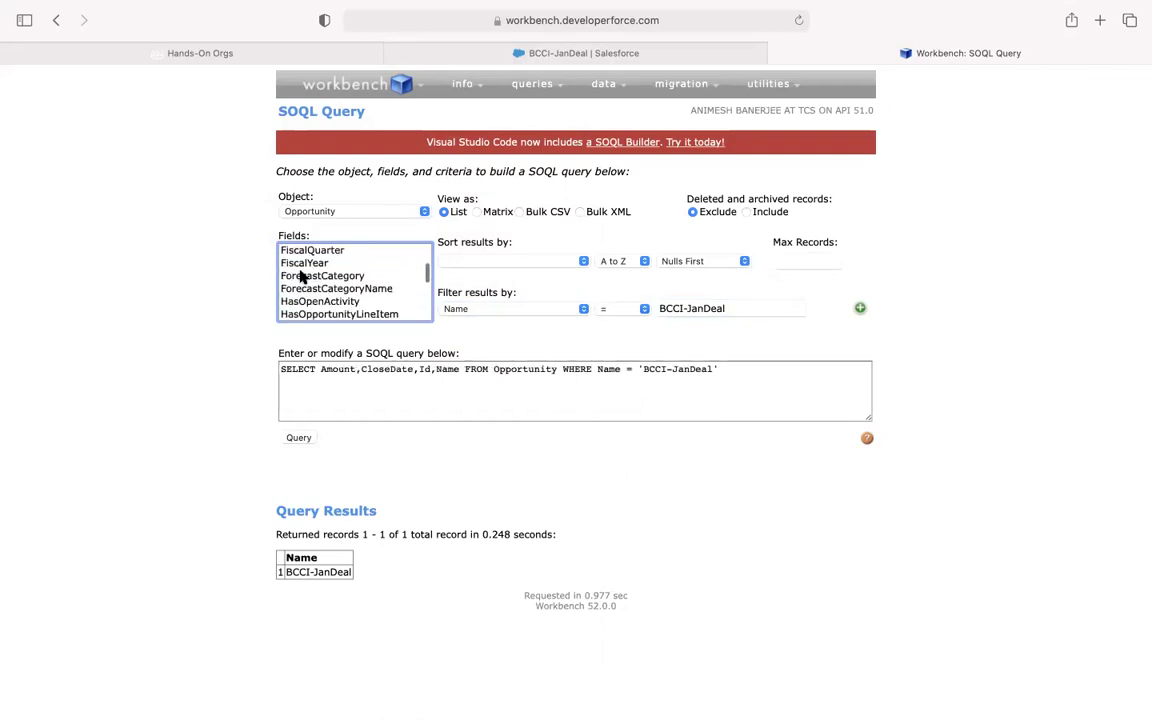
{"action": "scroll", "coordinate": [302, 276], "scroll_direction": "down", "scroll_amount": 8}
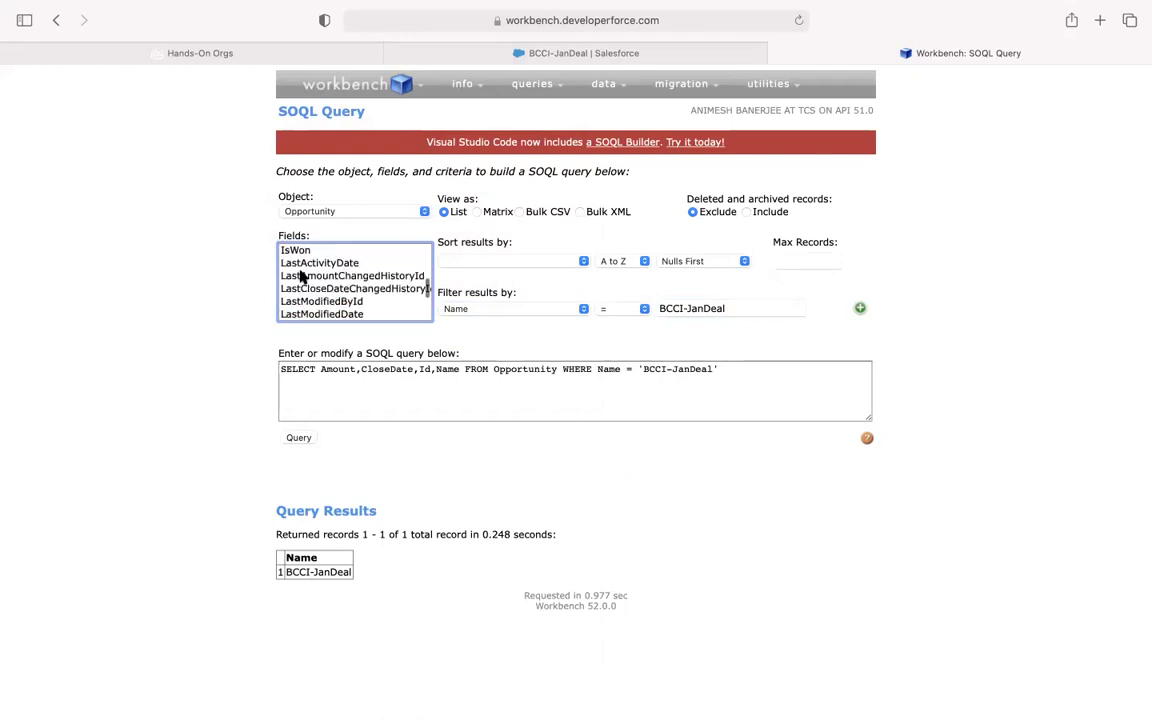
{"action": "scroll", "coordinate": [302, 276], "scroll_direction": "down", "scroll_amount": 5}
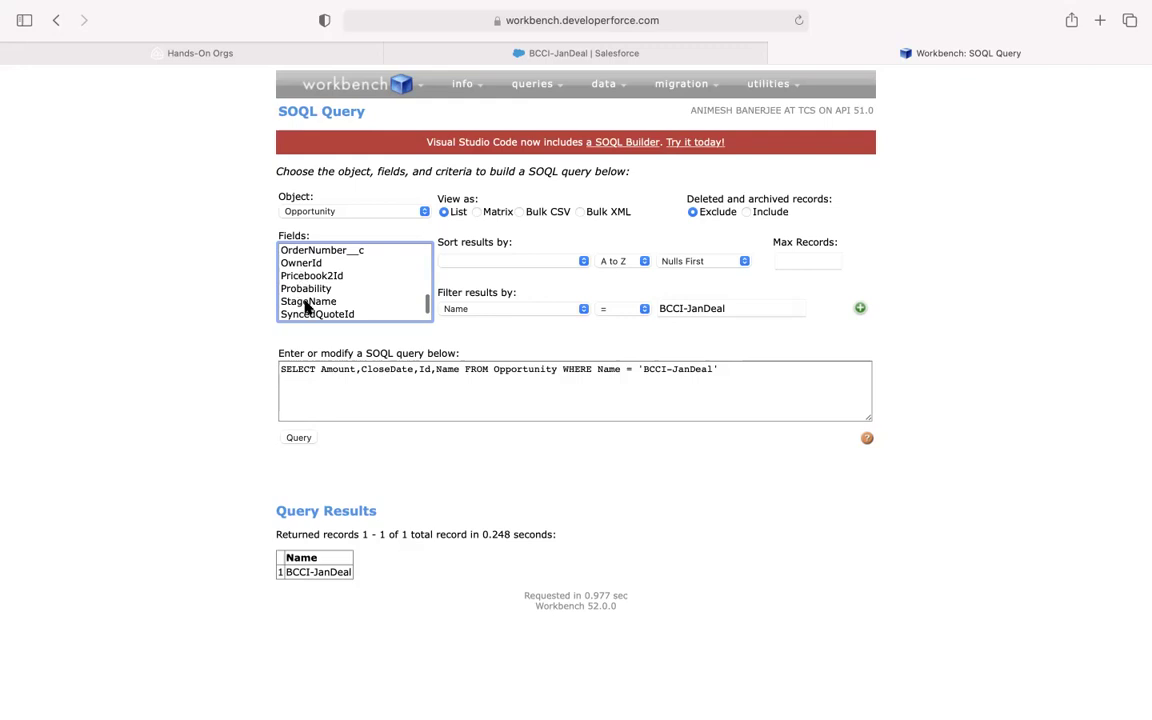
{"action": "left_click", "coordinate": [290, 301], "text": "super"}
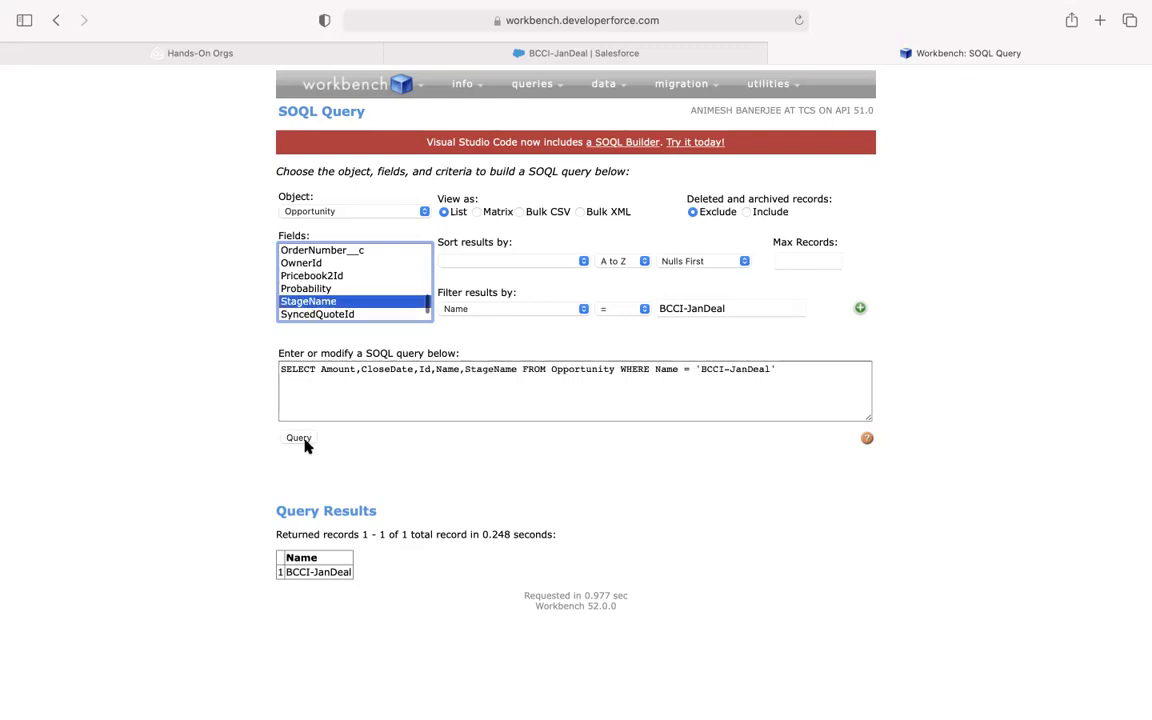
{"action": "left_click", "coordinate": [303, 440]}
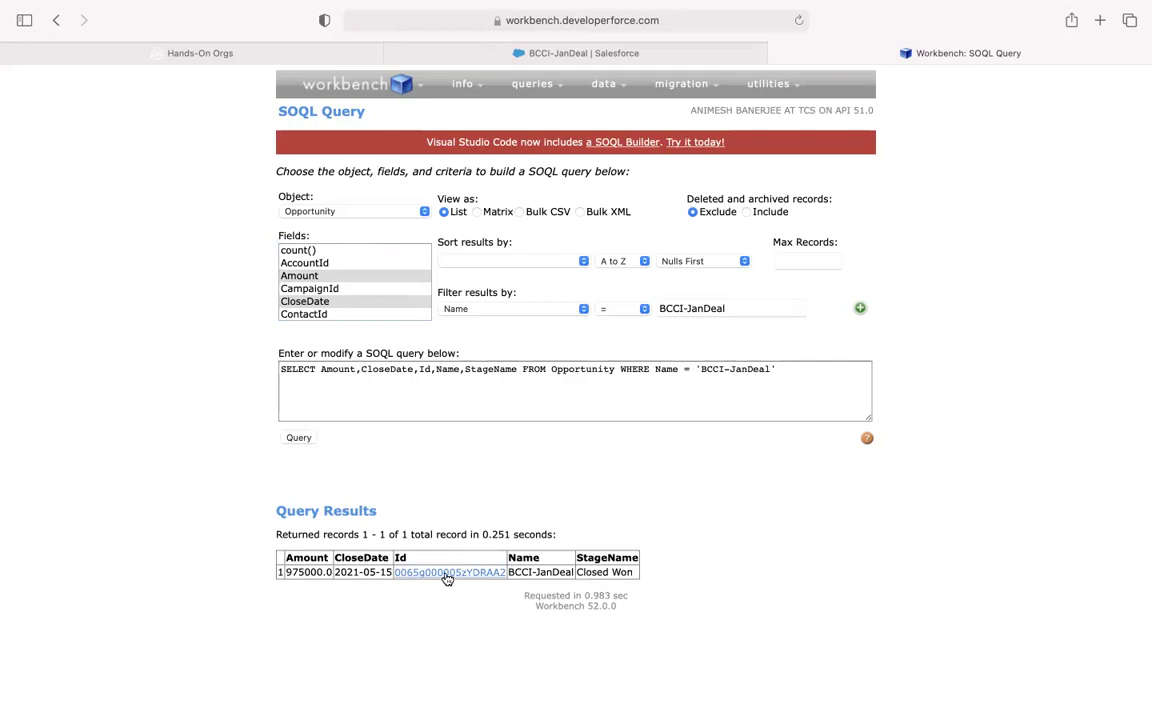
Check the BCCI-JanDeal Workbench row (975000.0, 2021-05-15, Closed Won), then return to its Salesforce record
{"action": "mouse_move", "coordinate": [448, 574]}
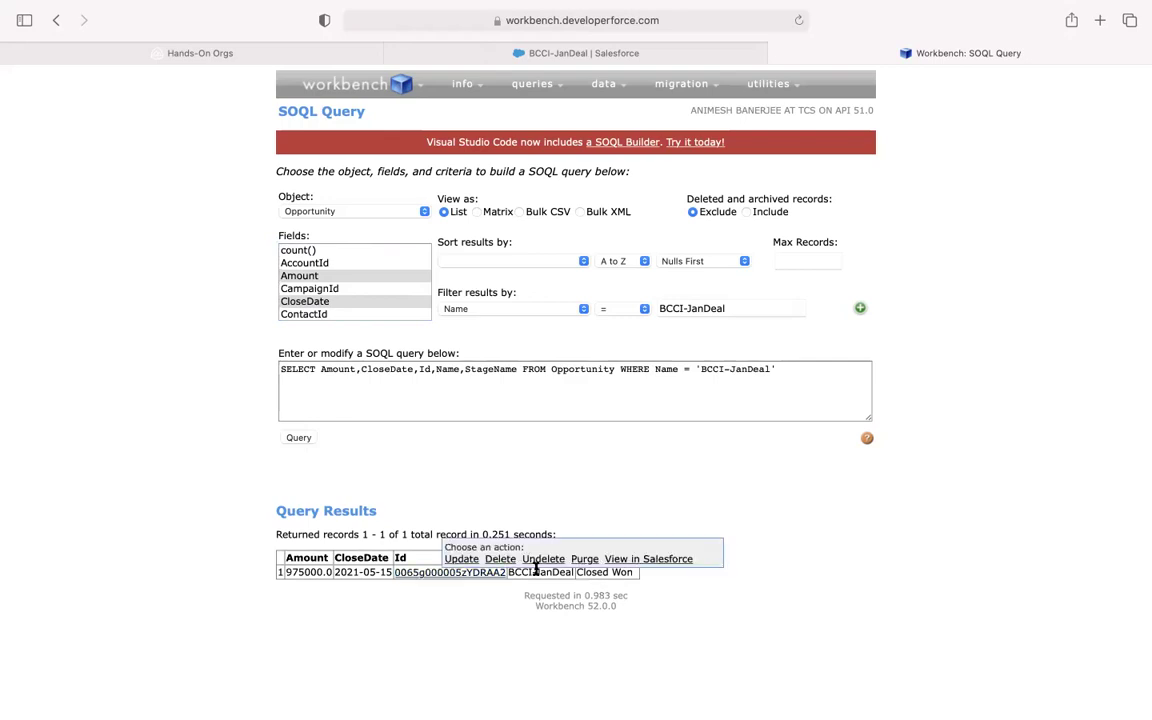
{"action": "left_click", "coordinate": [480, 53]}
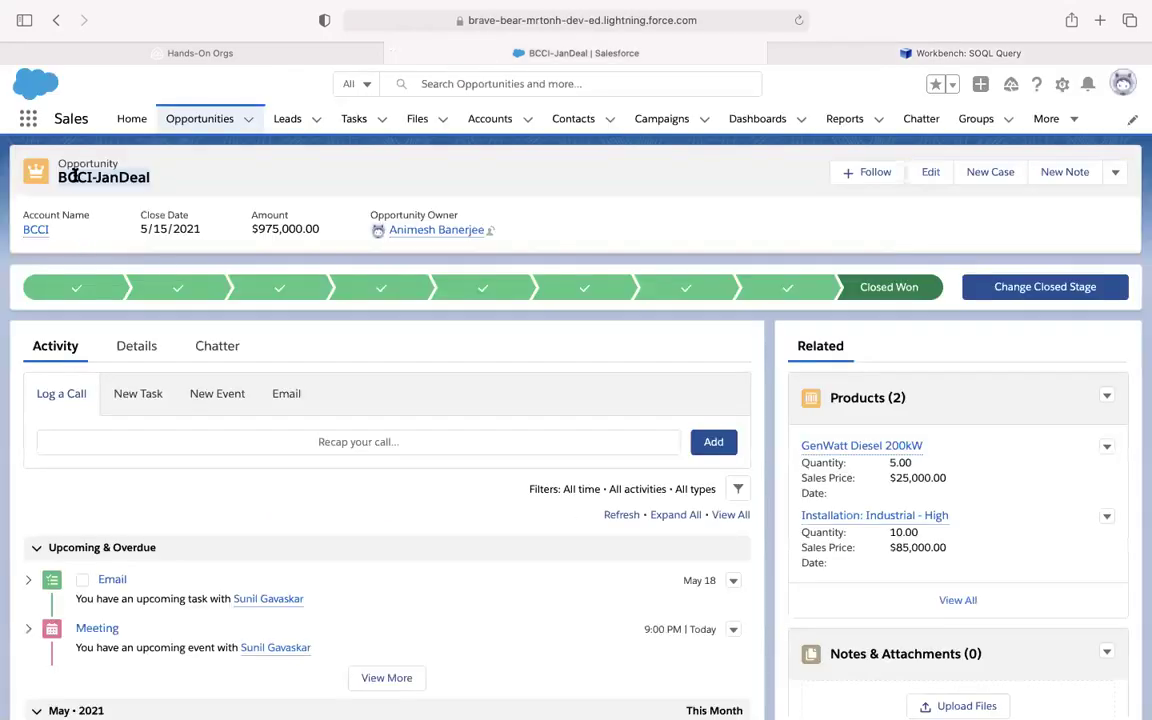
Capitalize 'opportunity' to 'Opportunity' in the record's URL, then switch over to Zoom
{"action": "left_click", "coordinate": [684, 20]}
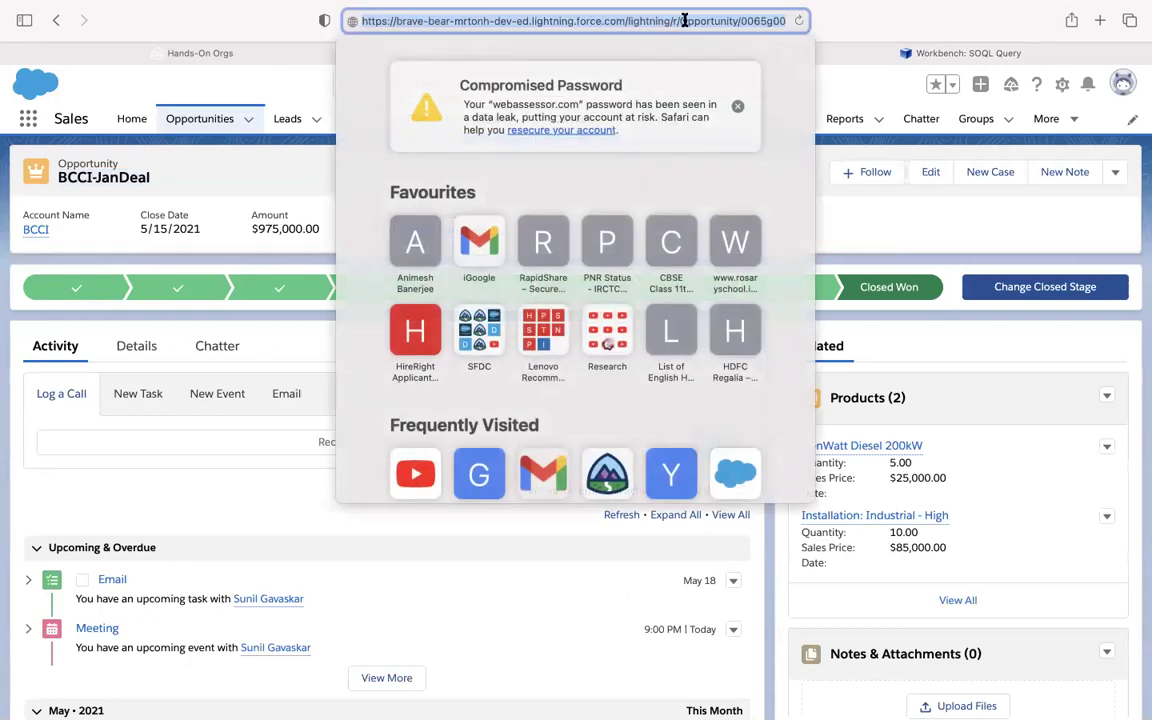
{"action": "left_click", "coordinate": [692, 20]}
{"action": "key", "text": "BackSpace"}
{"action": "type", "text": "O"}
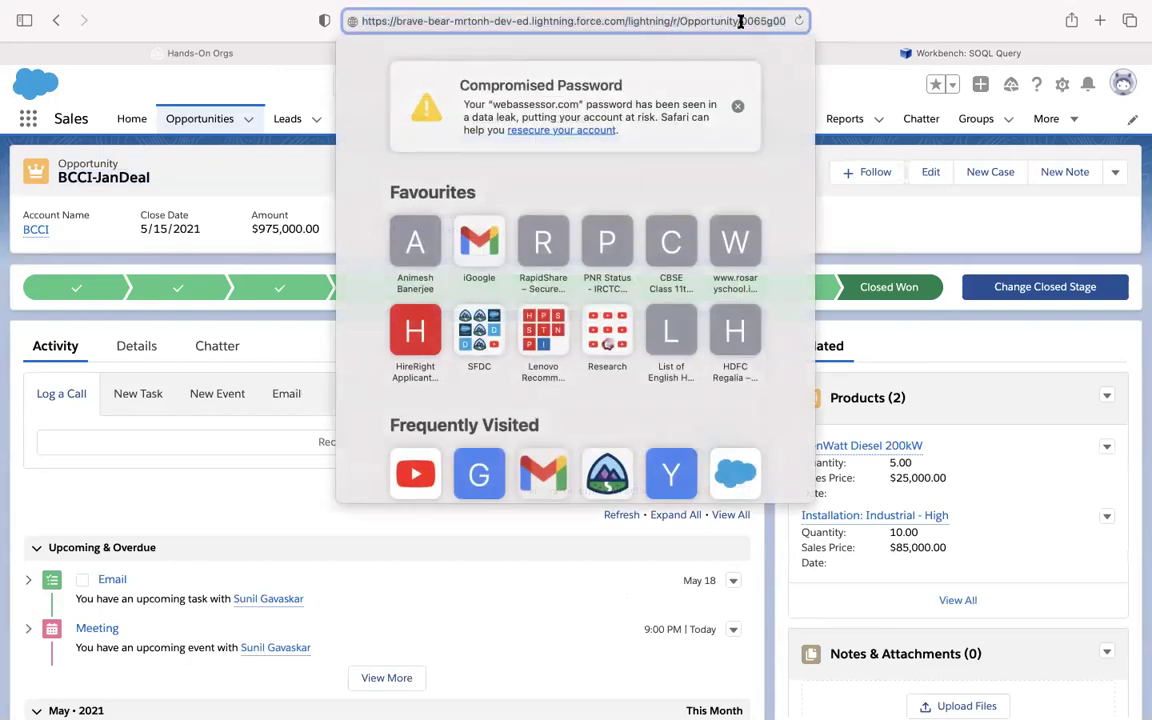
{"action": "key", "text": "Right"}
{"action": "key", "text": "Right"}
{"action": "key", "text": "Right"}
{"action": "key", "text": "Right"}
{"action": "key", "text": "Right"}
{"action": "key", "text": "Right"}
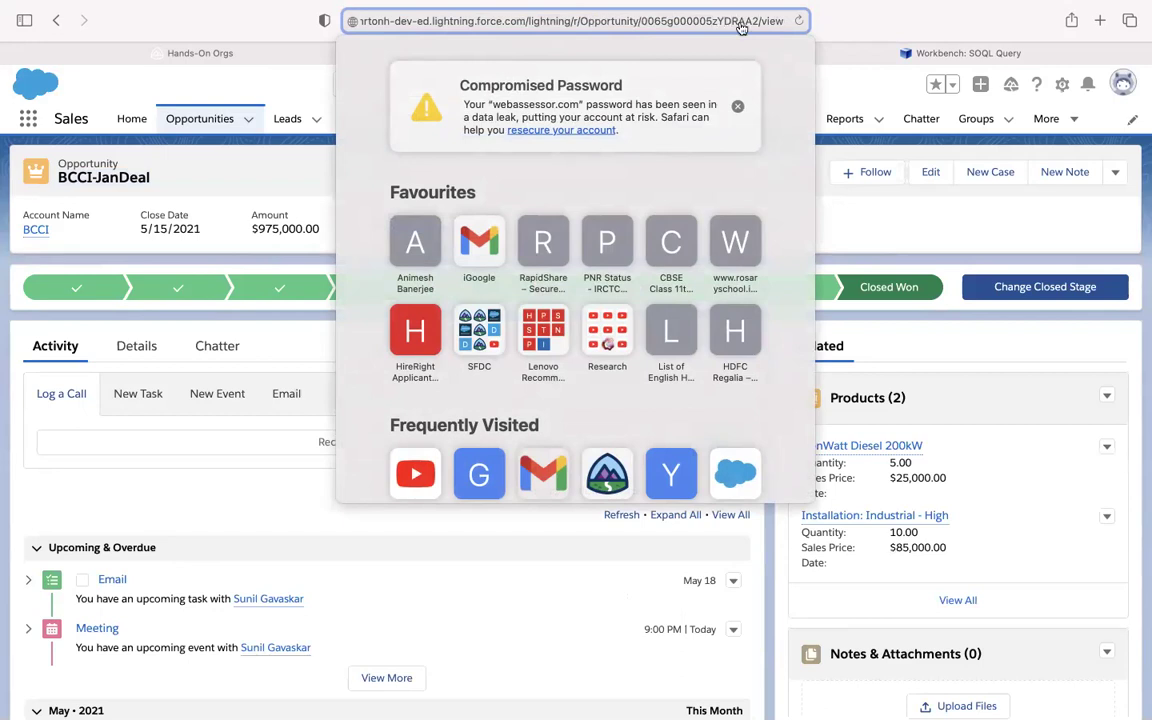
{"action": "key", "text": "super+Tab"}
{"action": "key", "text": "super+Tab"}
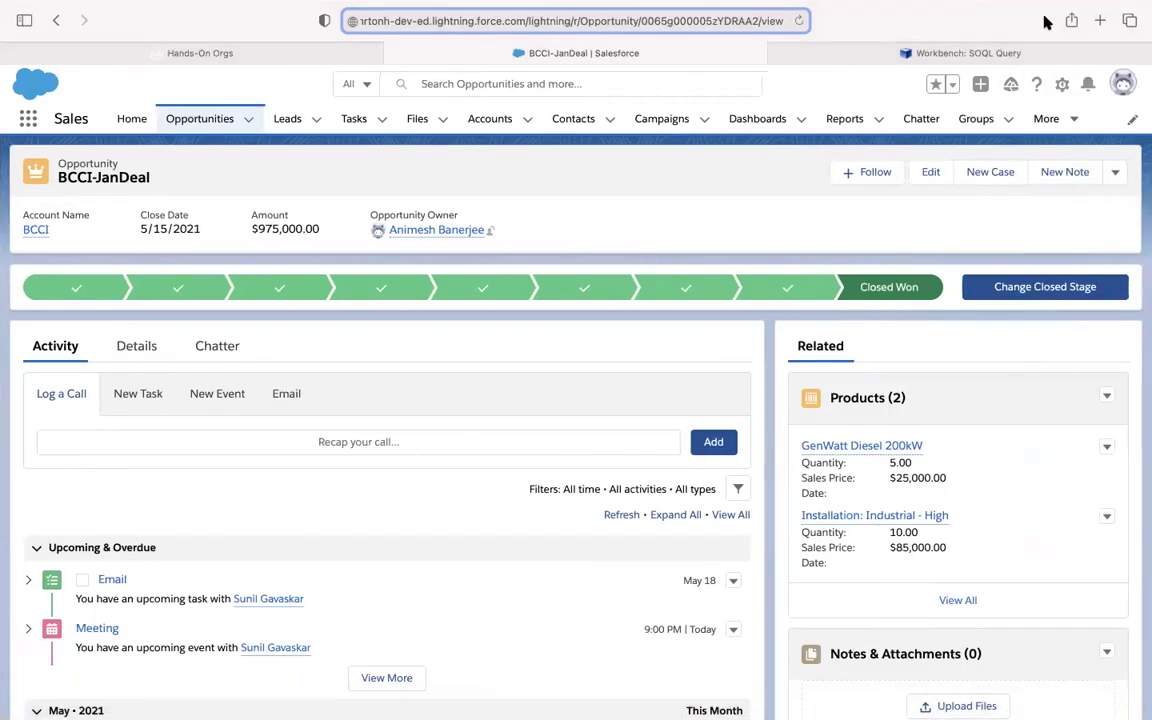
Compare the BCCI-JanDeal record against Workbench's result of 975000.0, 2021-05-15, Closed Won
{"action": "left_click", "coordinate": [910, 50]}
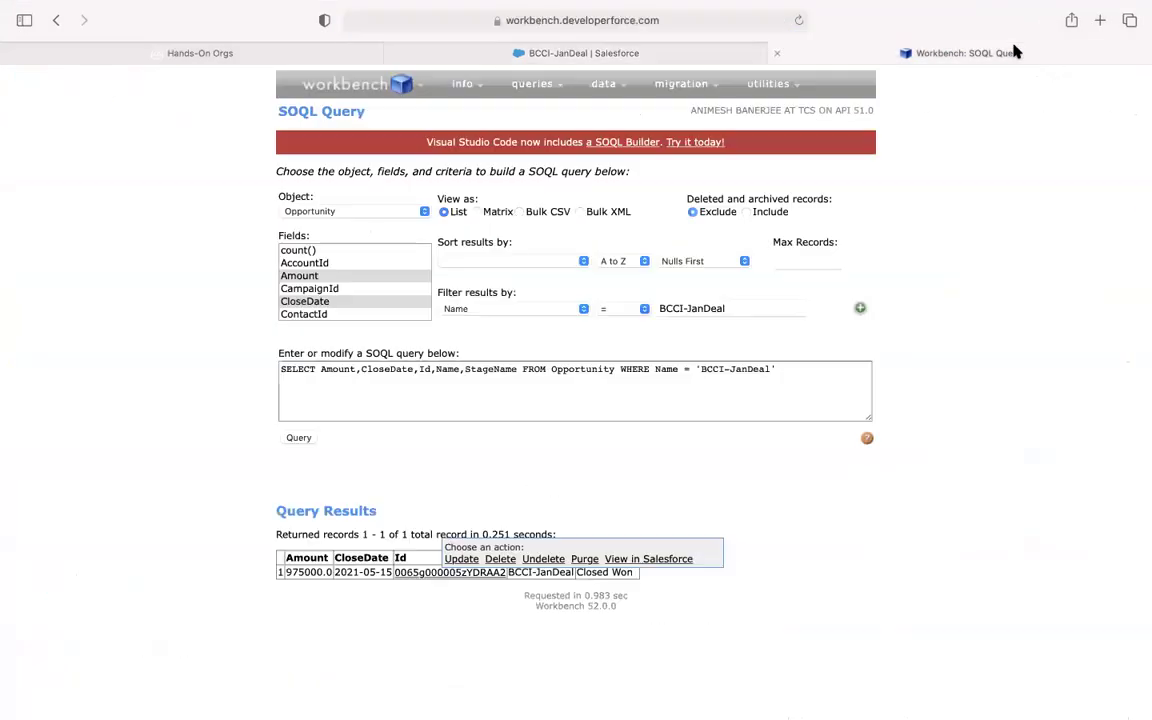
{"action": "mouse_move", "coordinate": [496, 584]}
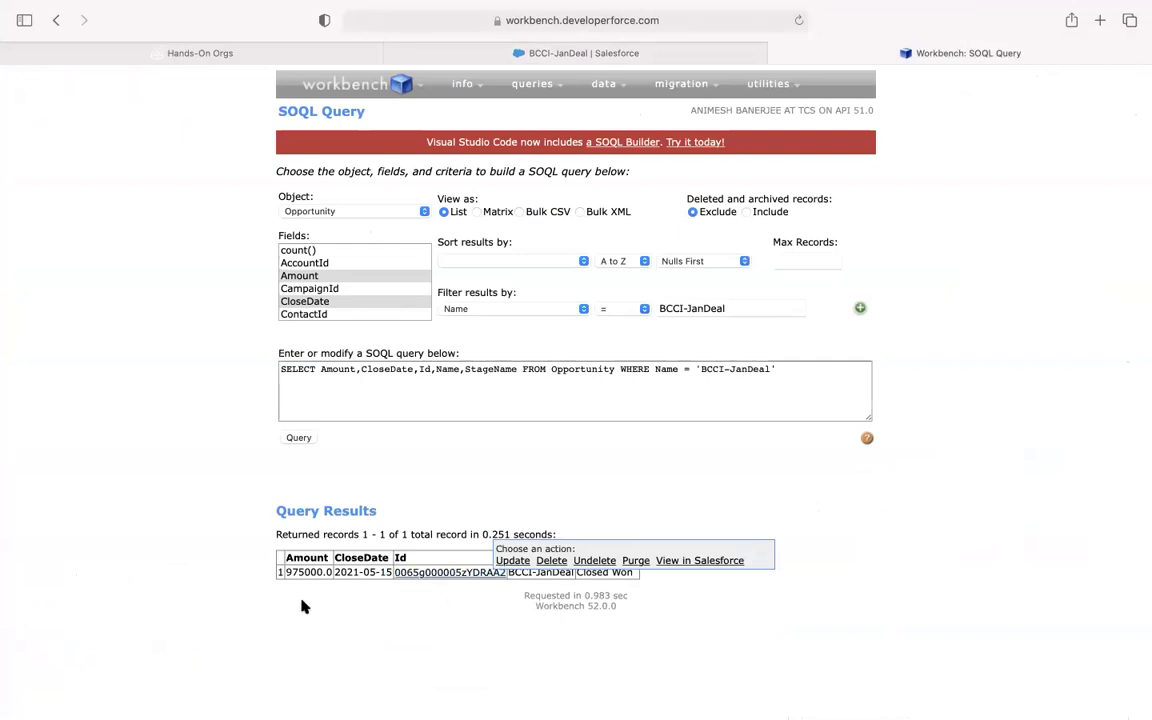
{"action": "left_click", "coordinate": [561, 54]}
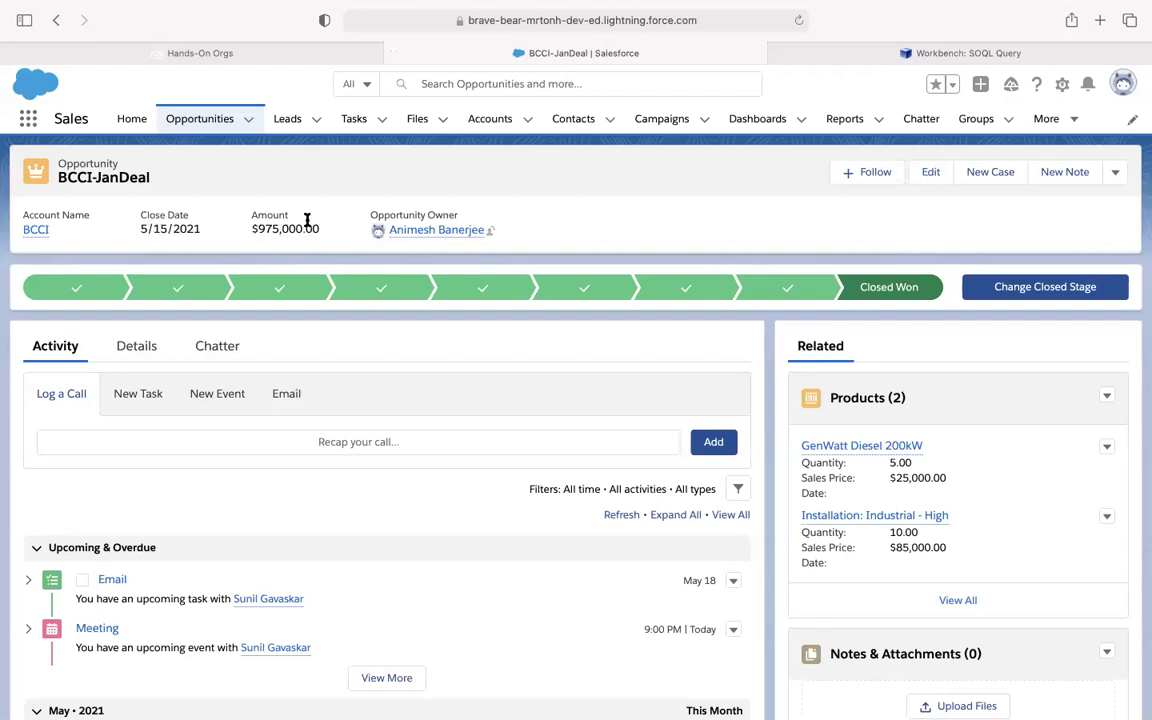
{"action": "left_click", "coordinate": [830, 54]}
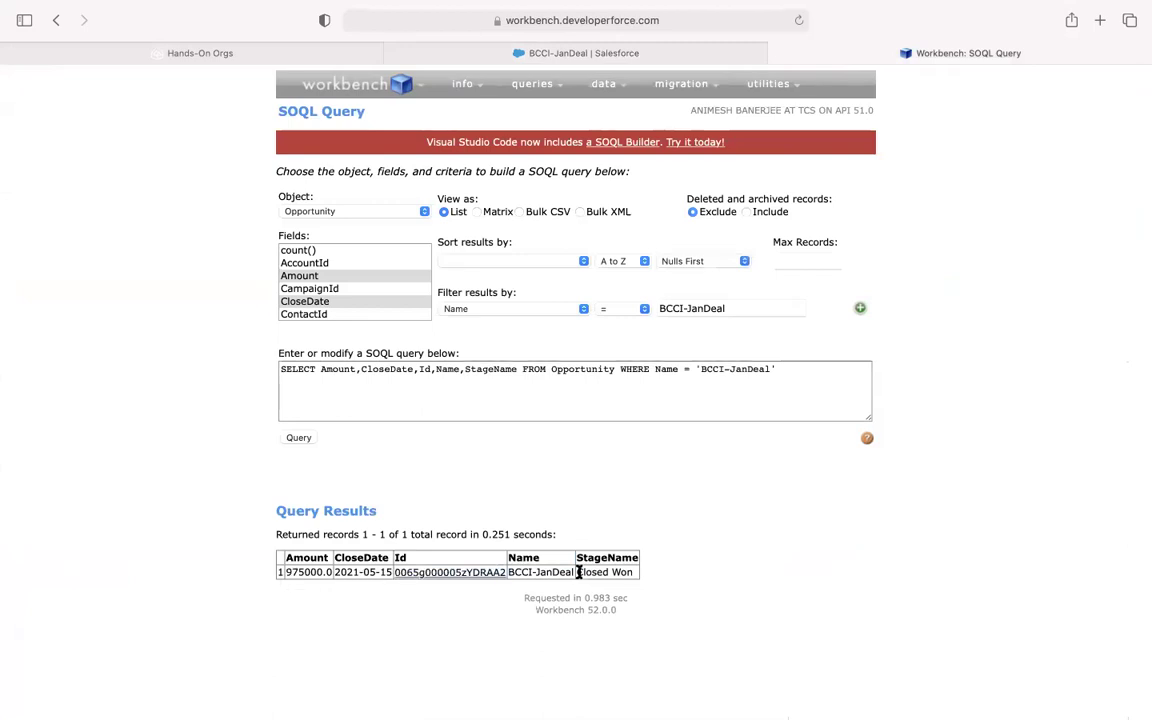
{"action": "left_click", "coordinate": [565, 53]}
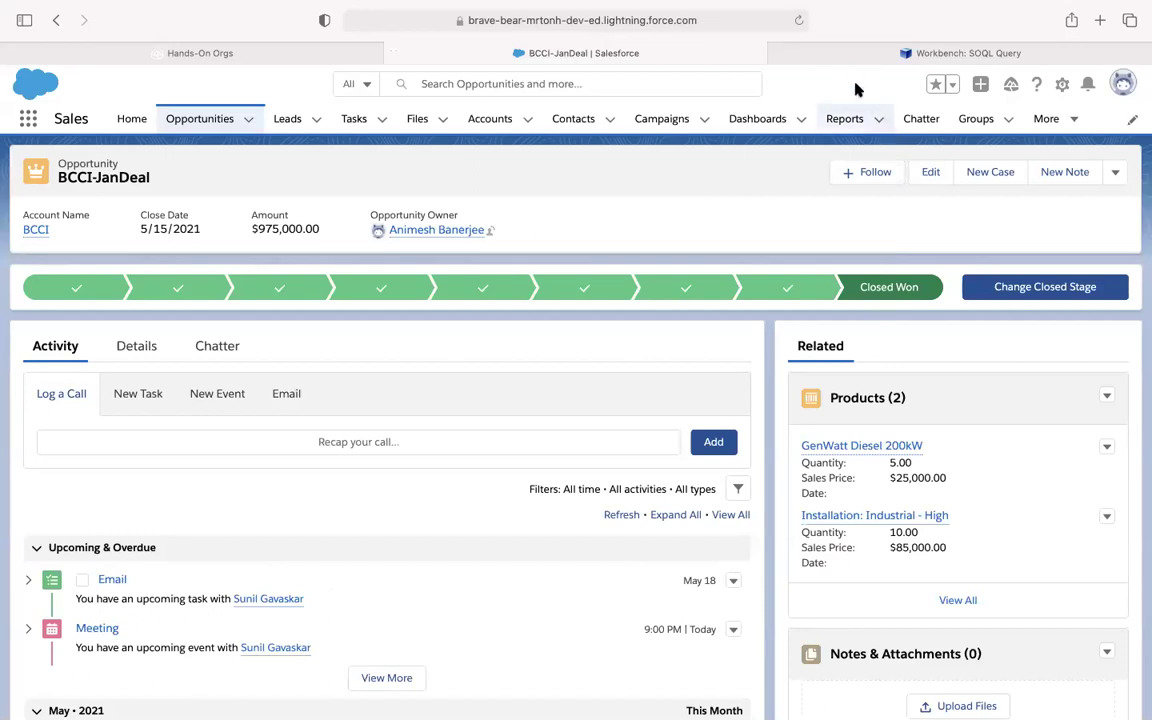
{"action": "left_click", "coordinate": [850, 55]}
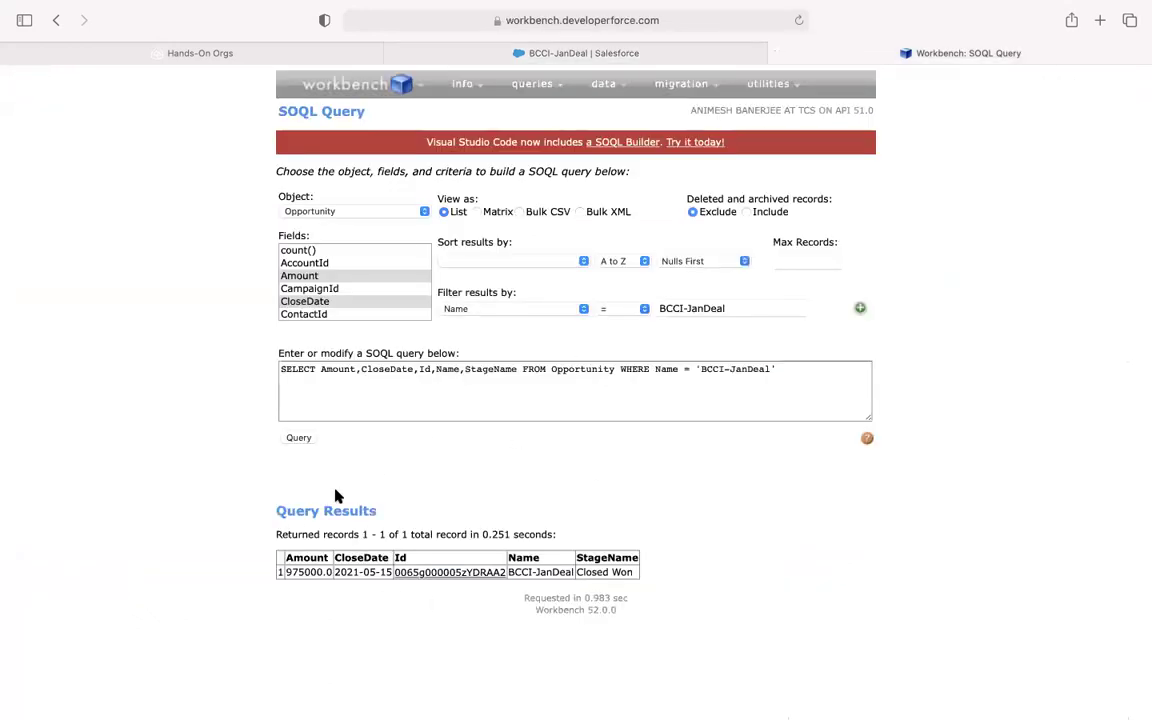
{"action": "left_click", "coordinate": [634, 55]}
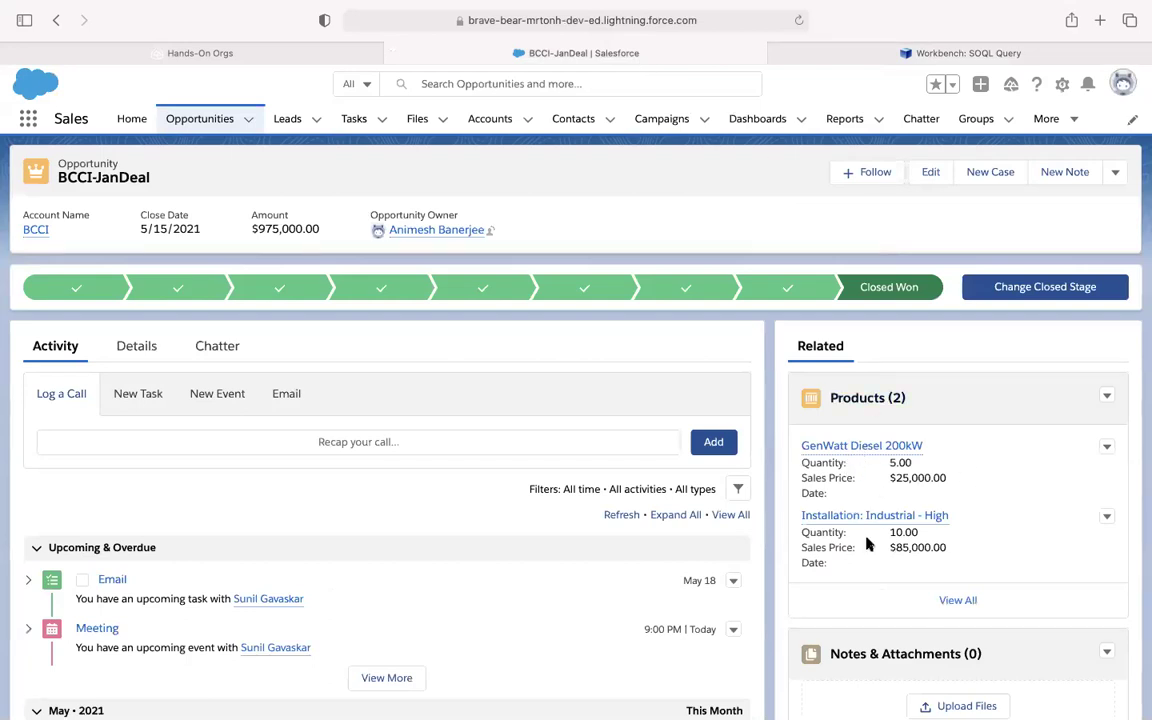
In Workbench, add Pricebook2Id to the BCCI-JanDeal query's fields and run it again
{"action": "left_click", "coordinate": [866, 52]}
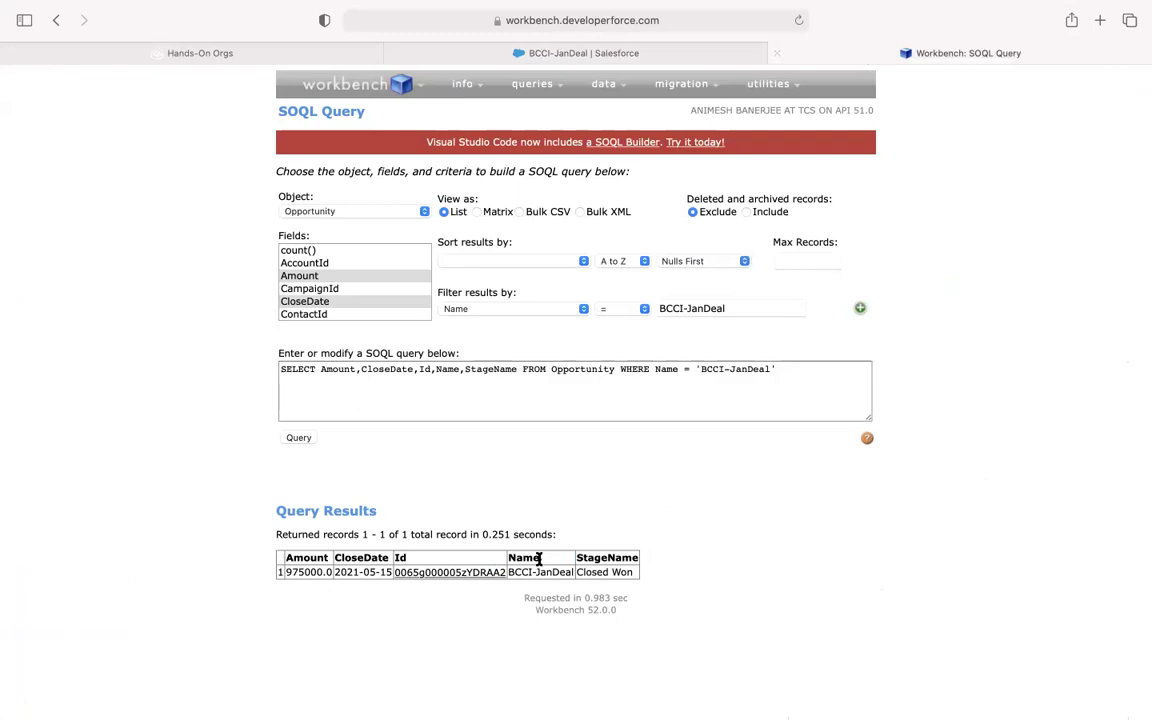
{"action": "scroll", "coordinate": [342, 298], "scroll_direction": "down", "scroll_amount": 3}
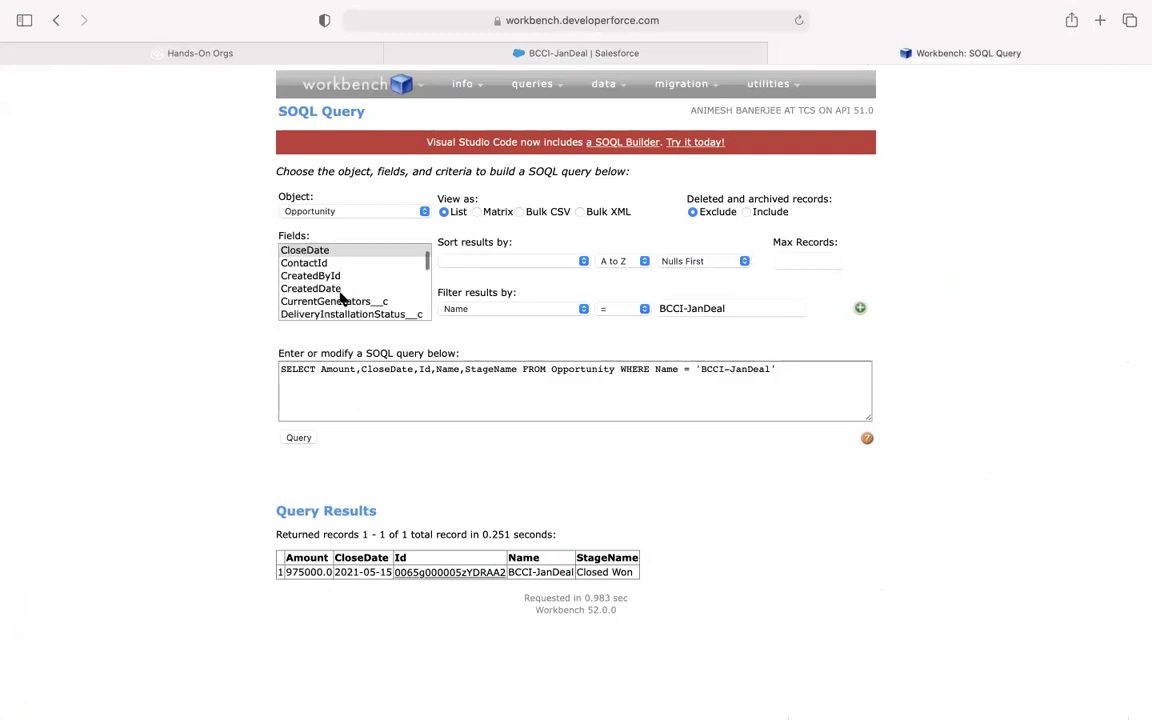
{"action": "scroll", "coordinate": [340, 298], "scroll_direction": "down", "scroll_amount": 10}
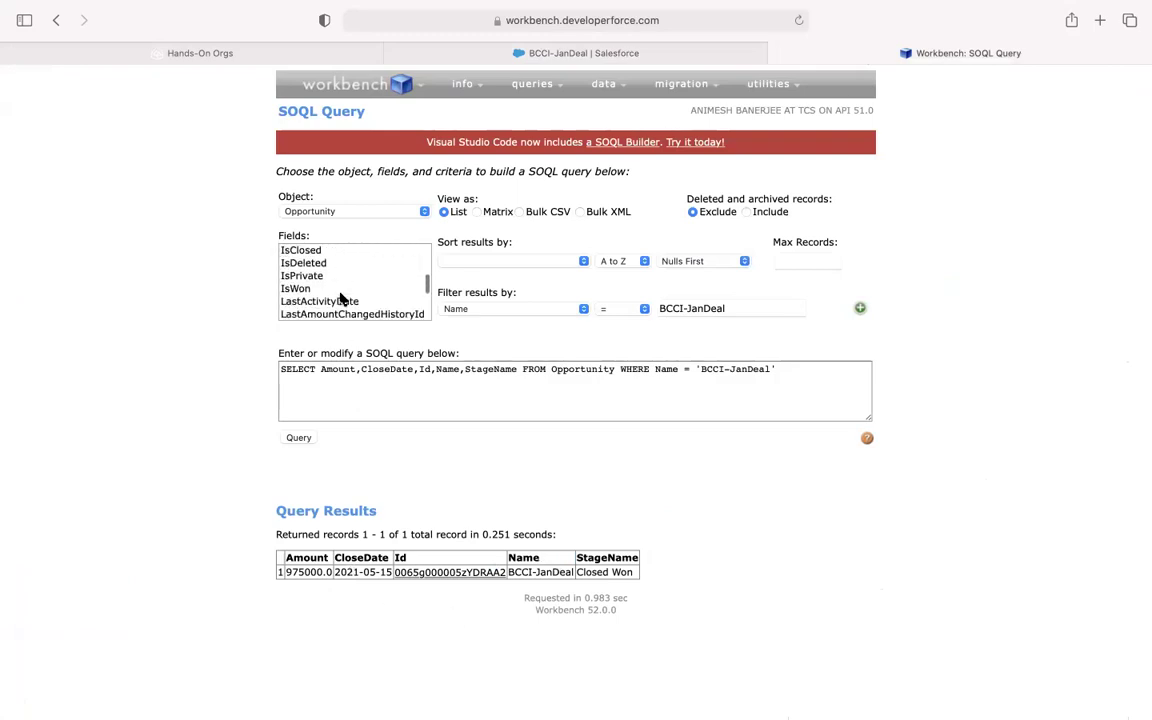
{"action": "scroll", "coordinate": [340, 298], "scroll_direction": "down", "scroll_amount": 5}
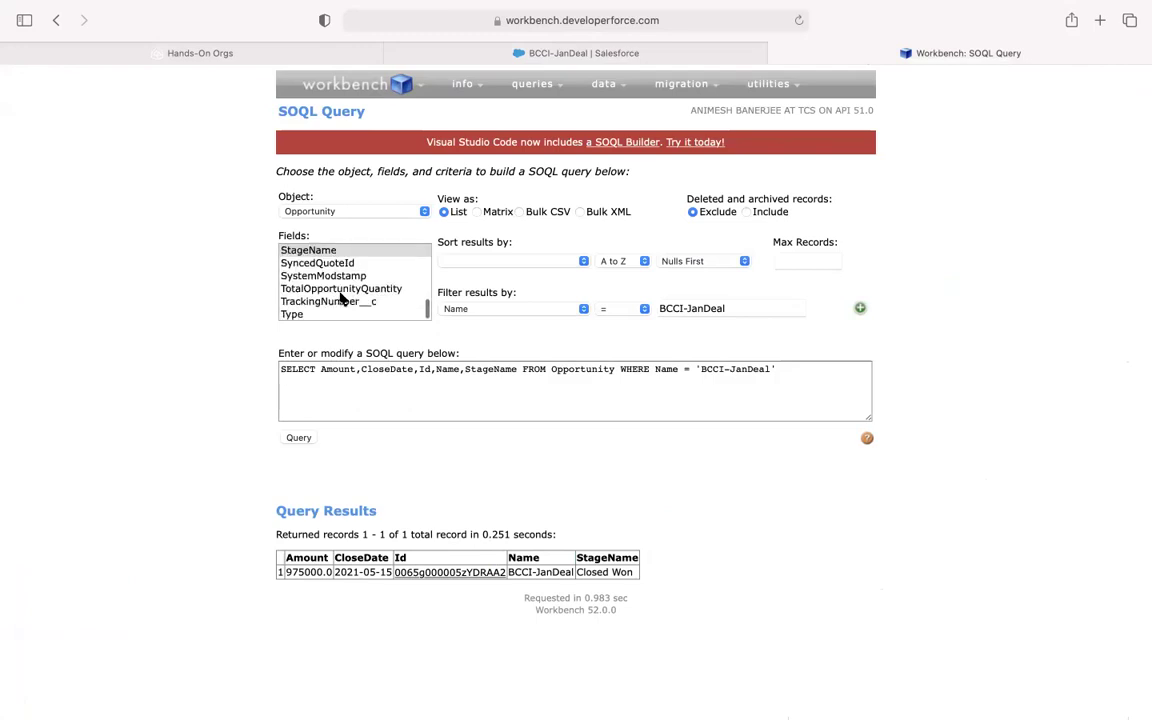
{"action": "scroll", "coordinate": [340, 298], "scroll_direction": "up", "scroll_amount": 2}
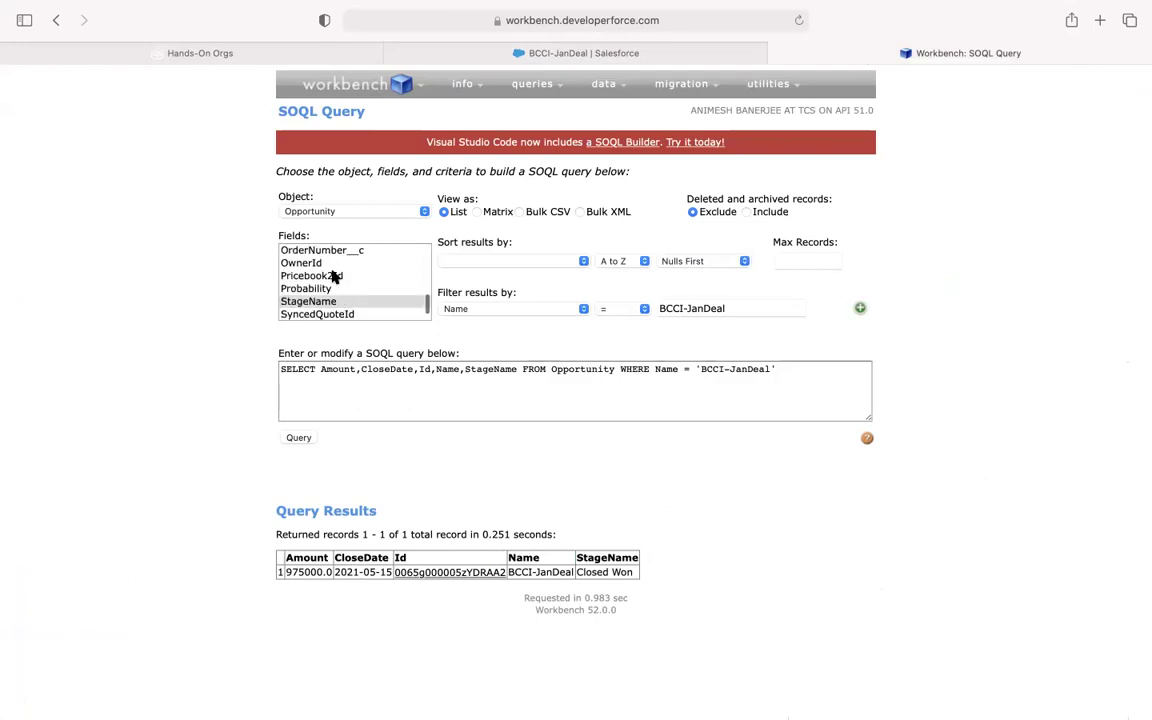
{"action": "left_click", "coordinate": [333, 280], "text": "super"}
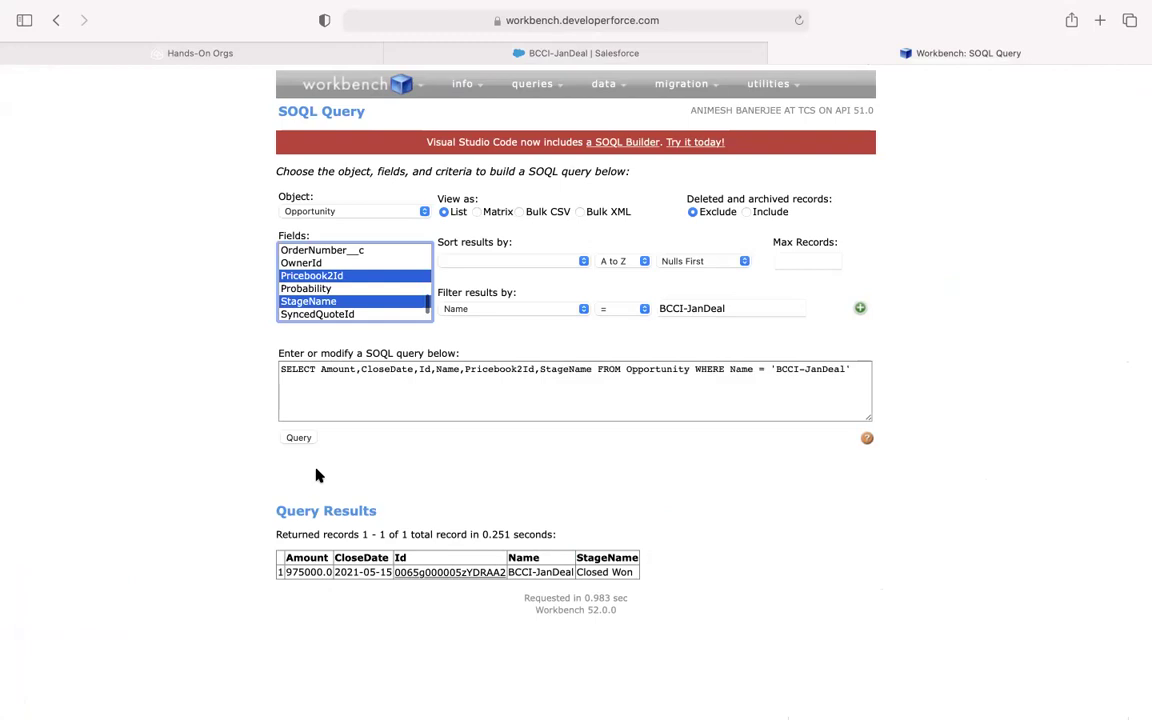
{"action": "left_click", "coordinate": [297, 440]}
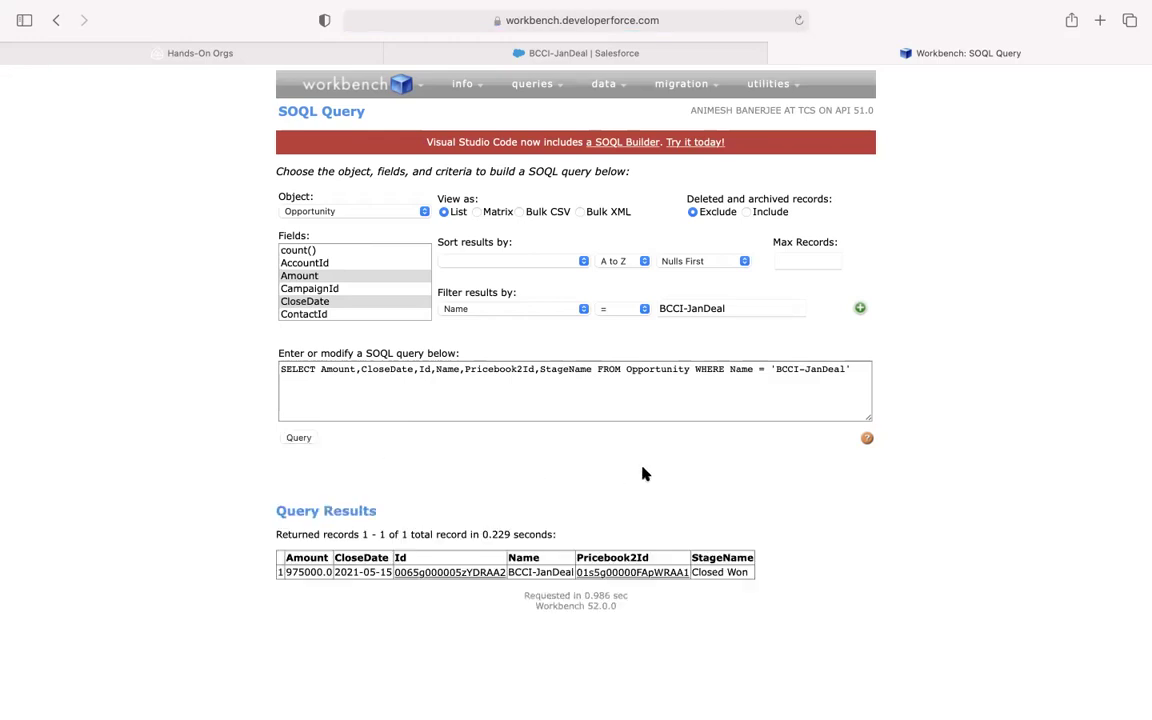
Open the Standard price book from the Pricebook2Id link and review its Related and Details tabs
{"action": "mouse_move", "coordinate": [640, 572]}
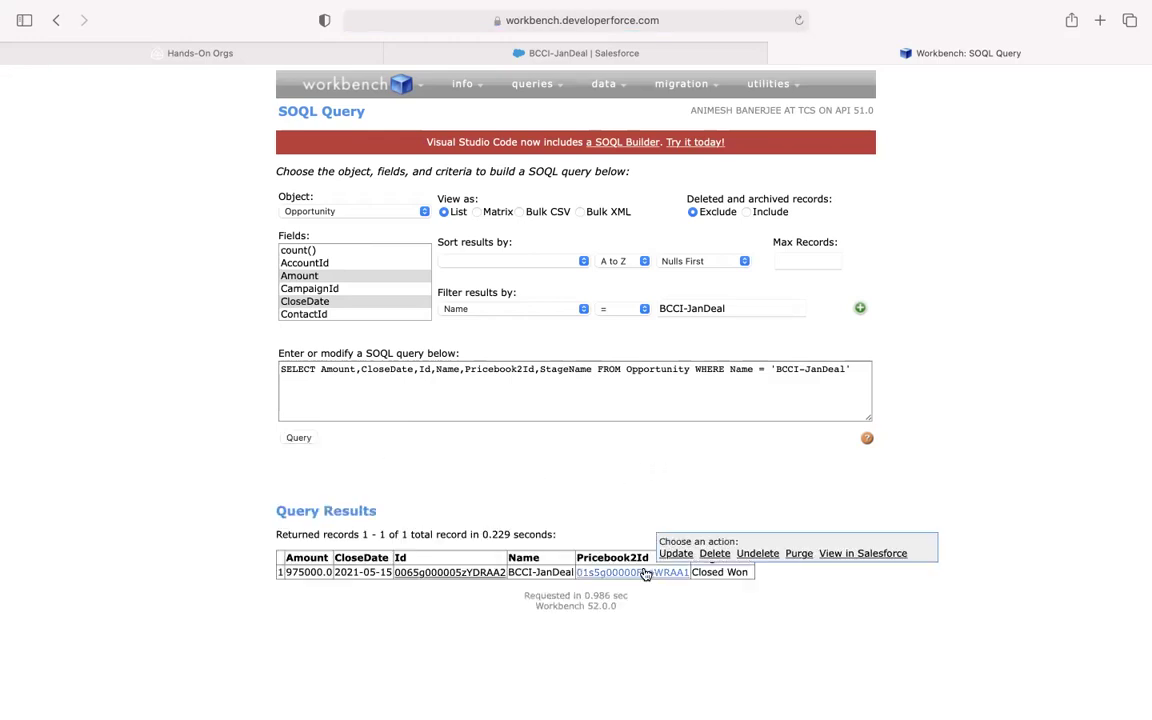
{"action": "left_click", "coordinate": [833, 555]}
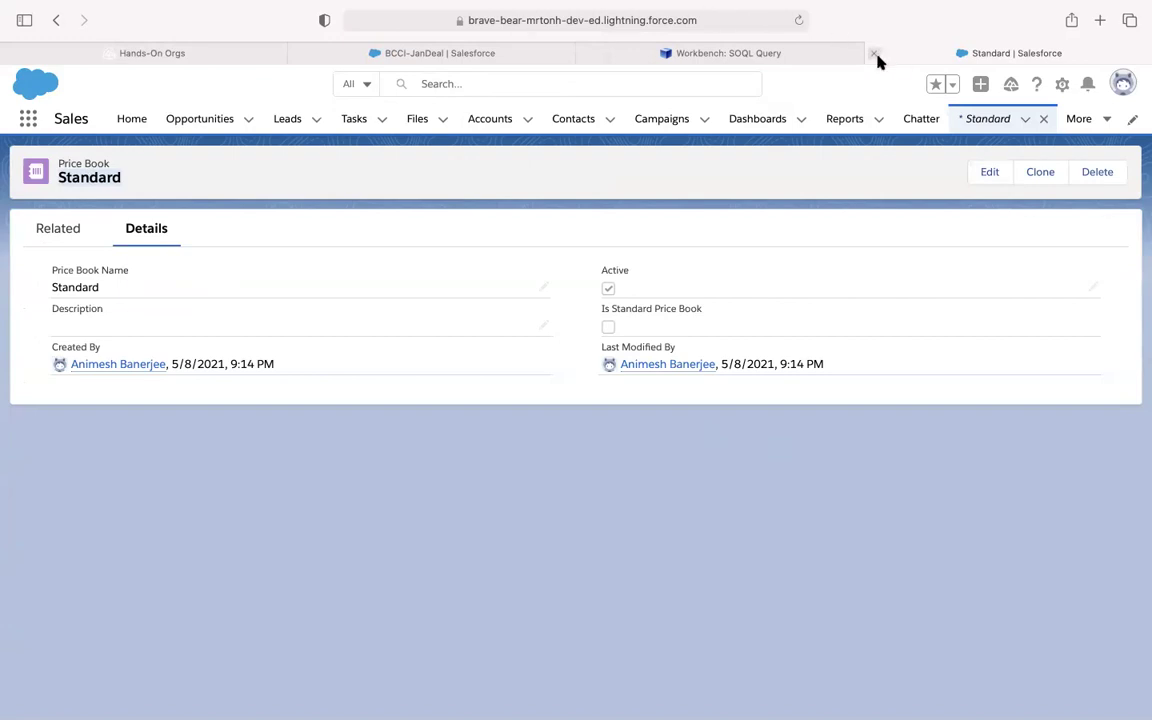
{"action": "left_click", "coordinate": [59, 234]}
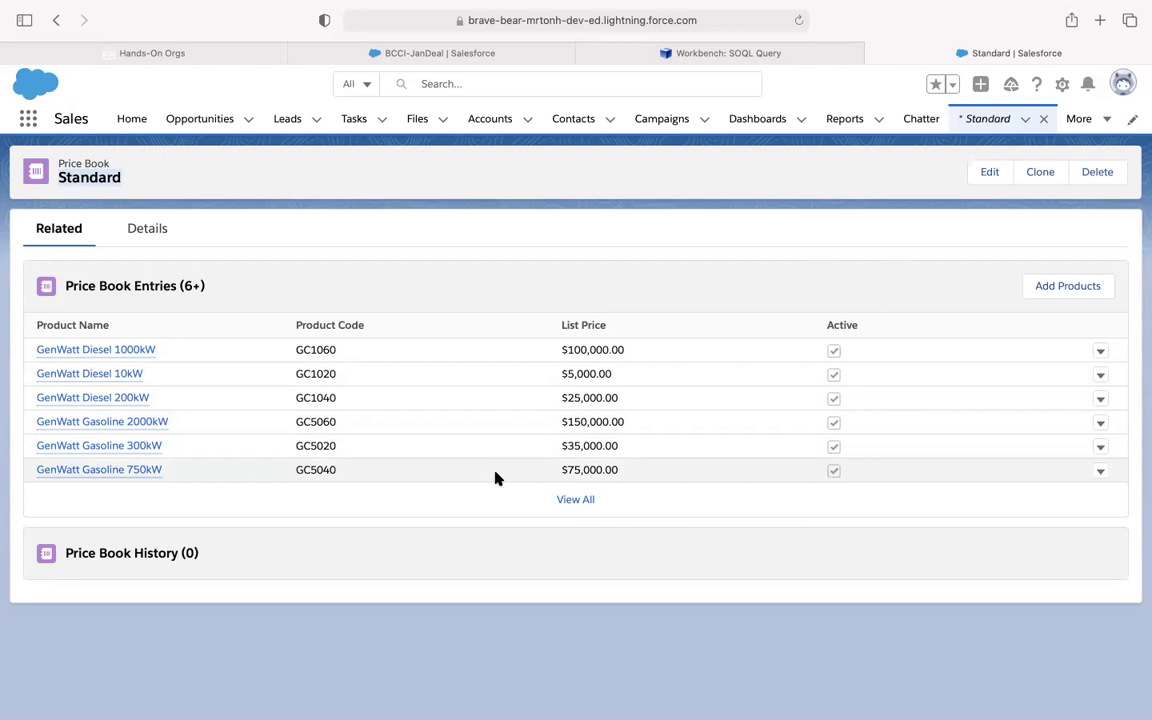
{"action": "left_click", "coordinate": [161, 232]}
{"action": "left_click", "coordinate": [55, 229]}
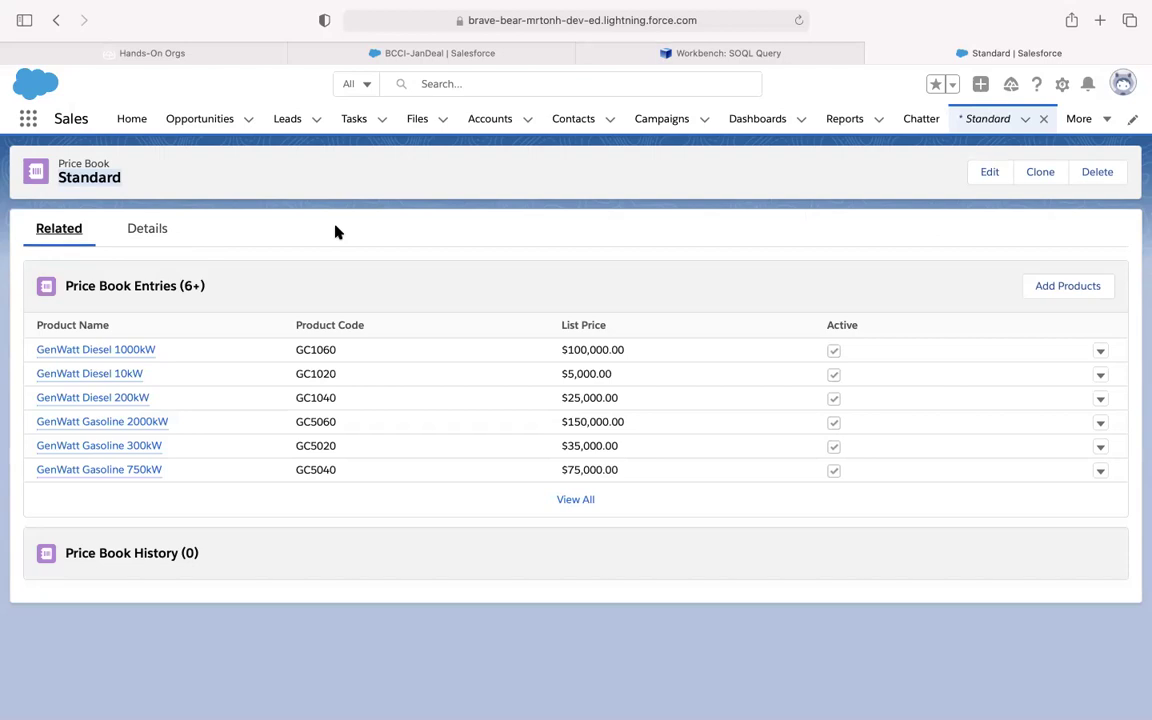
{"action": "left_click", "coordinate": [695, 56]}
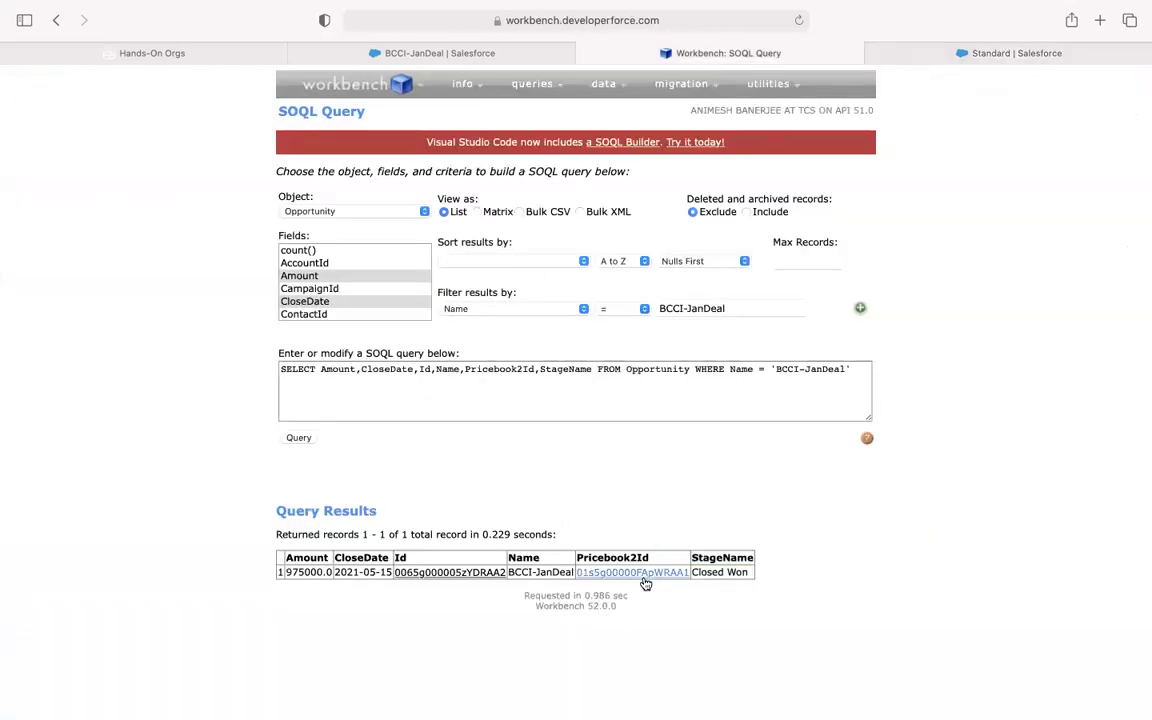
Copy the price book Id link and change the query object to Pricebook2
{"action": "mouse_move", "coordinate": [644, 582]}
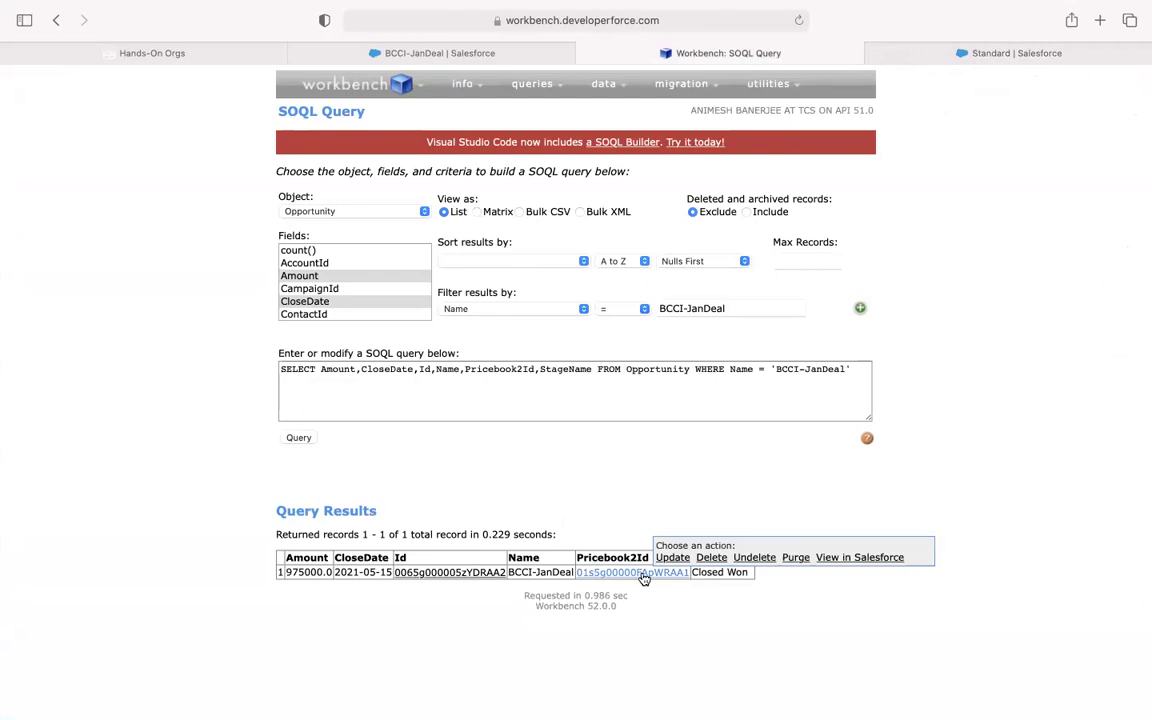
{"action": "right_click", "coordinate": [644, 580]}
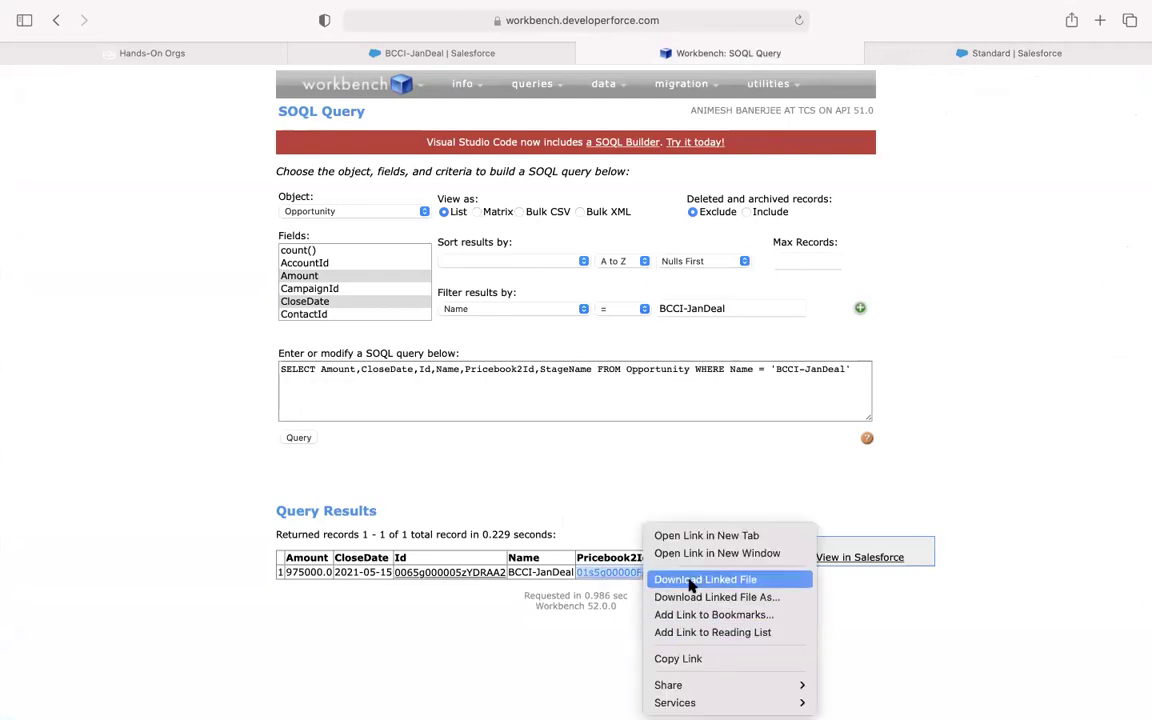
{"action": "left_click", "coordinate": [678, 660]}
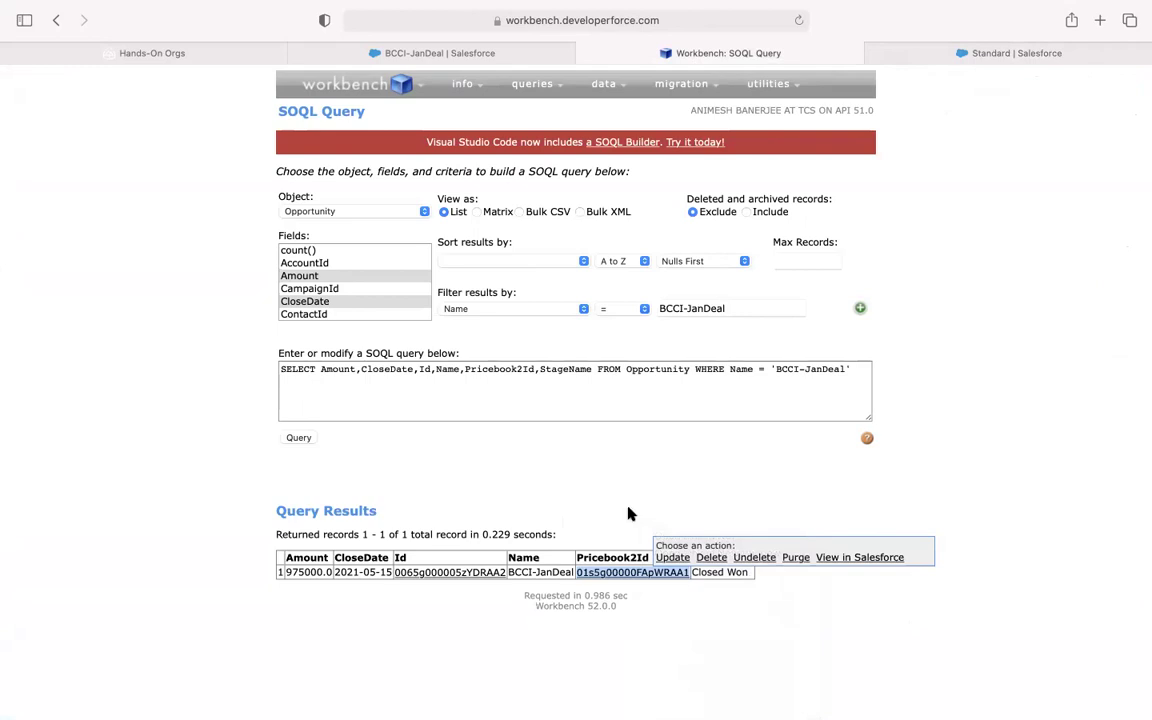
{"action": "mouse_move", "coordinate": [640, 580]}
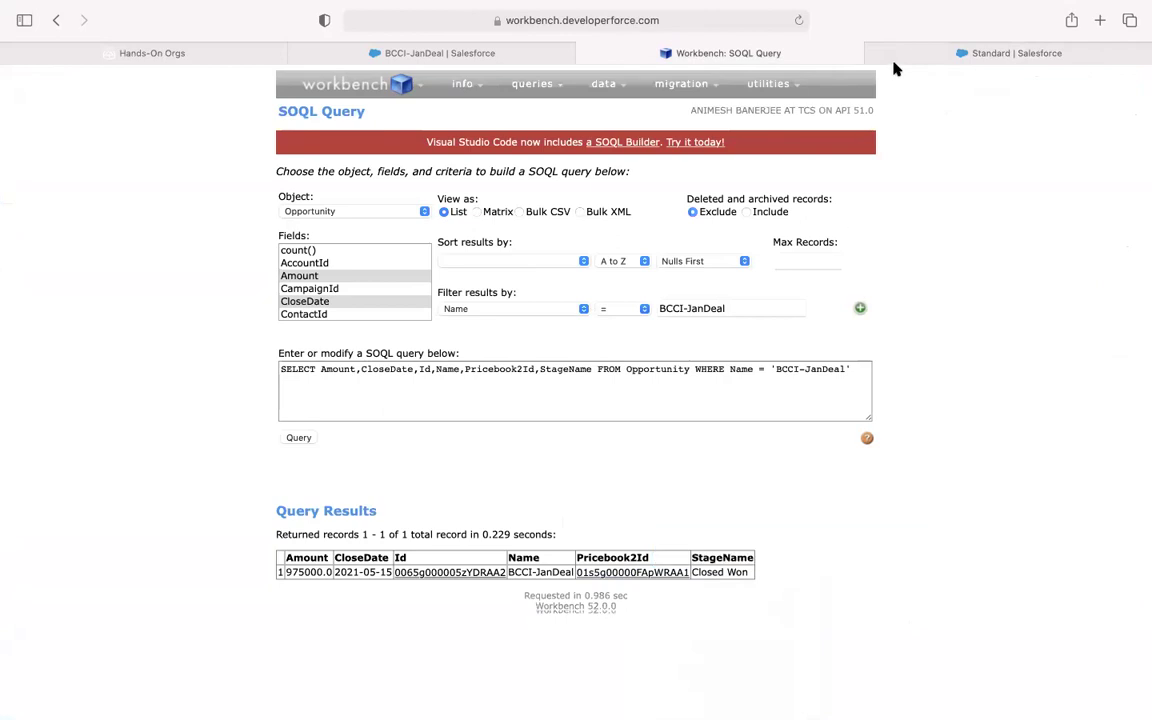
{"action": "left_click", "coordinate": [322, 214]}
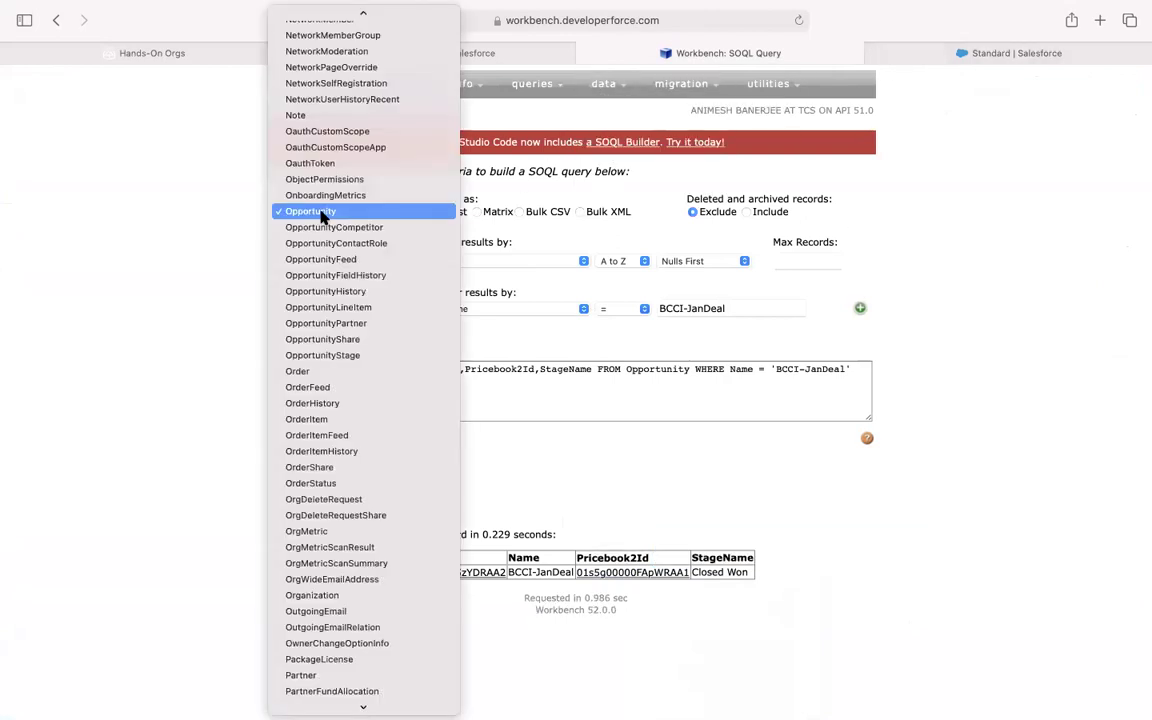
{"action": "type", "text": "pro"}
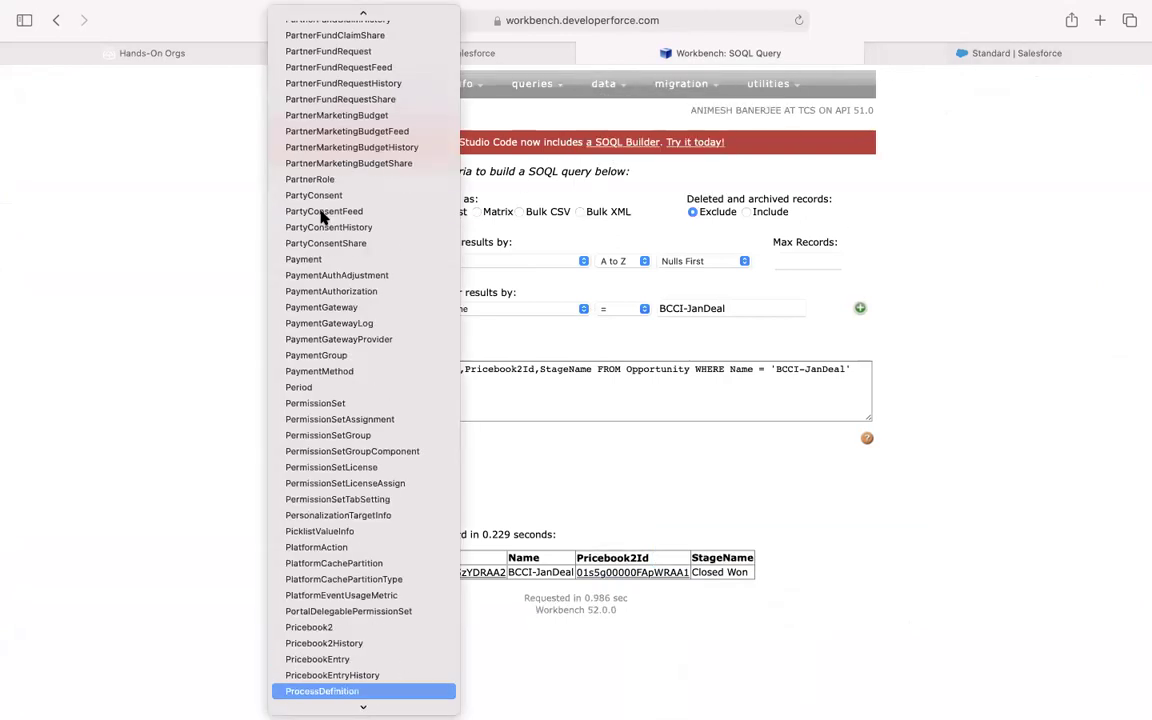
{"action": "key", "text": "Up"}
{"action": "key", "text": "Up"}
{"action": "key", "text": "Up"}
{"action": "key", "text": "Up"}
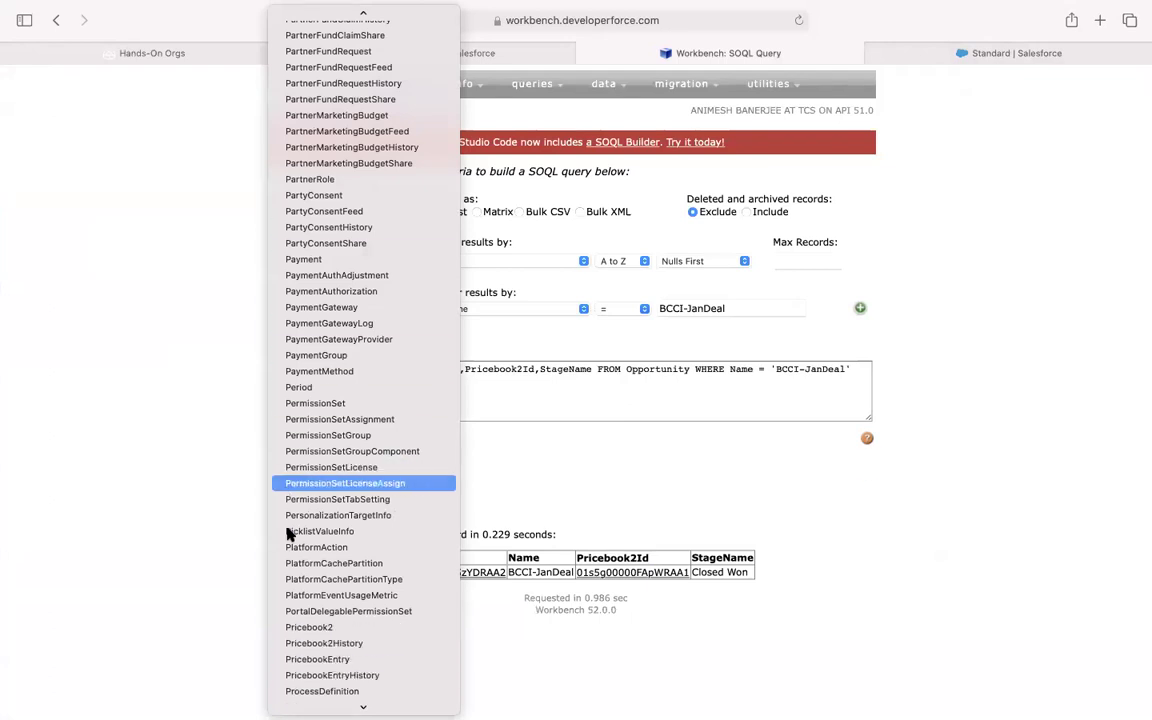
{"action": "left_click", "coordinate": [303, 630]}
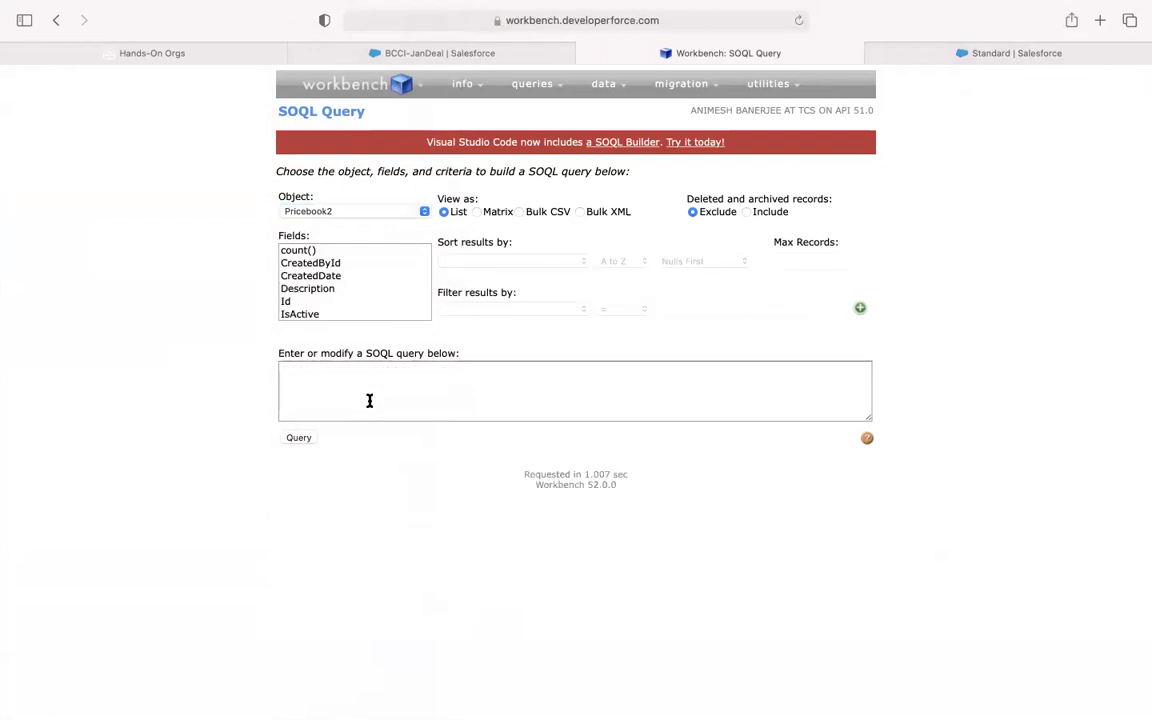
Run a Pricebook2 query selecting only the Id field
{"action": "left_click", "coordinate": [308, 303]}
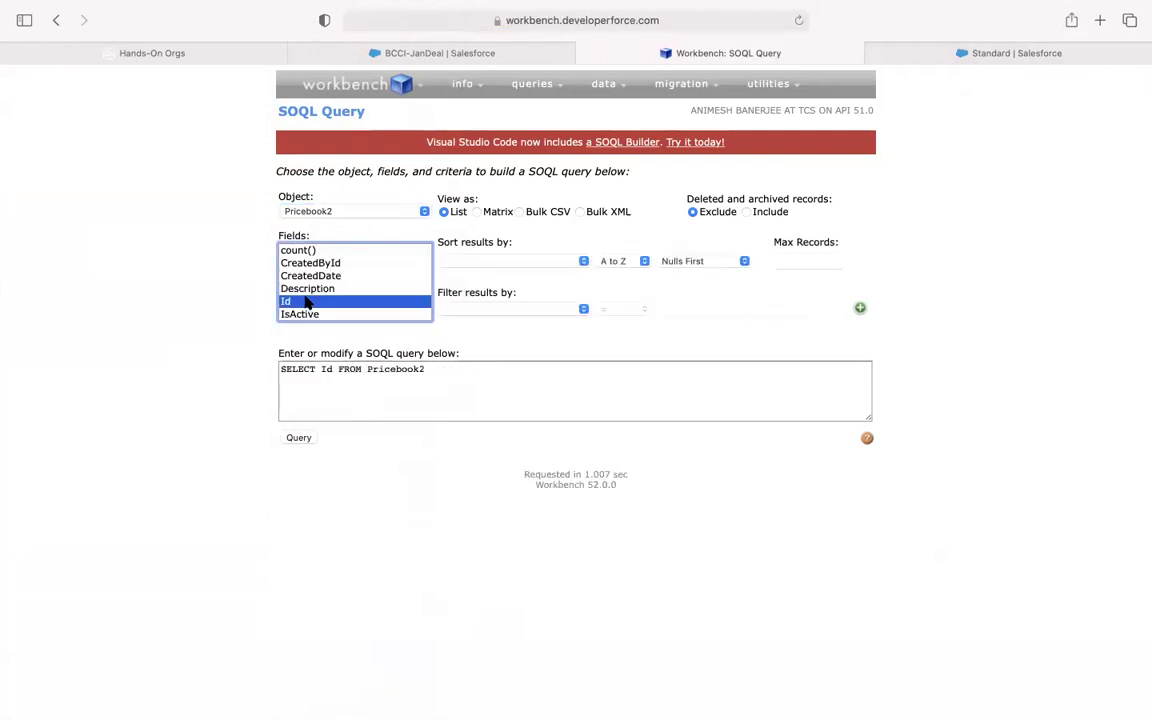
{"action": "left_click", "coordinate": [513, 309]}
{"action": "left_click", "coordinate": [562, 303]}
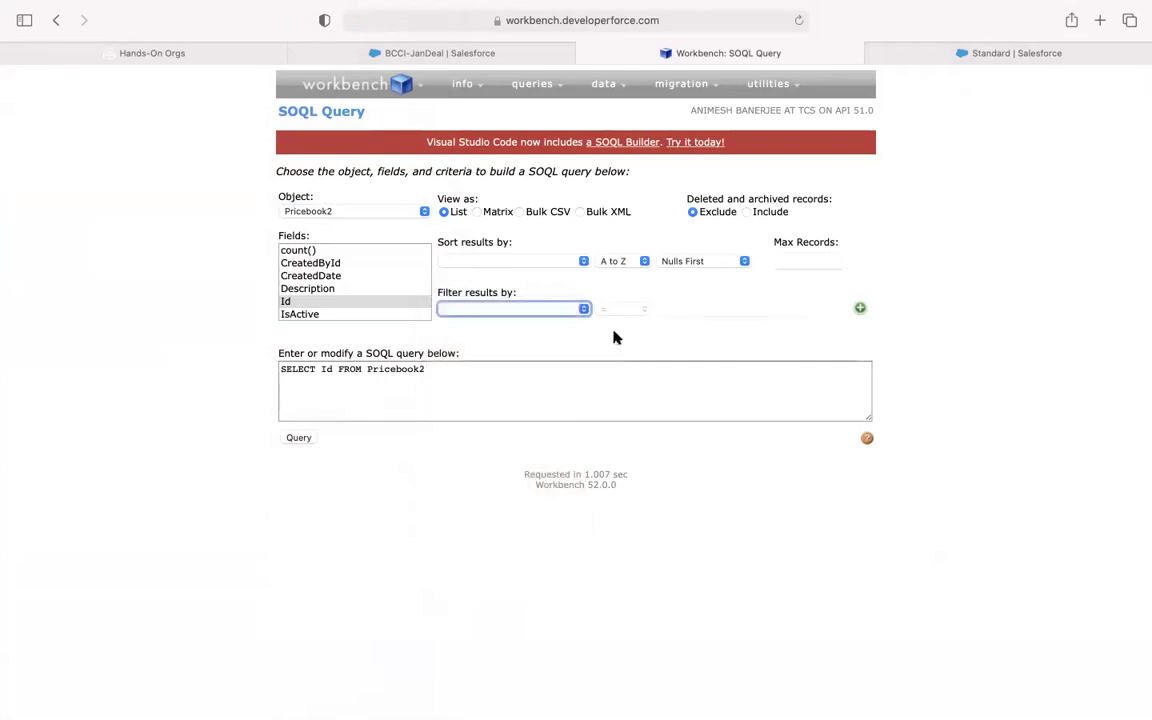
{"action": "scroll", "coordinate": [313, 276], "scroll_direction": "down", "scroll_amount": 5}
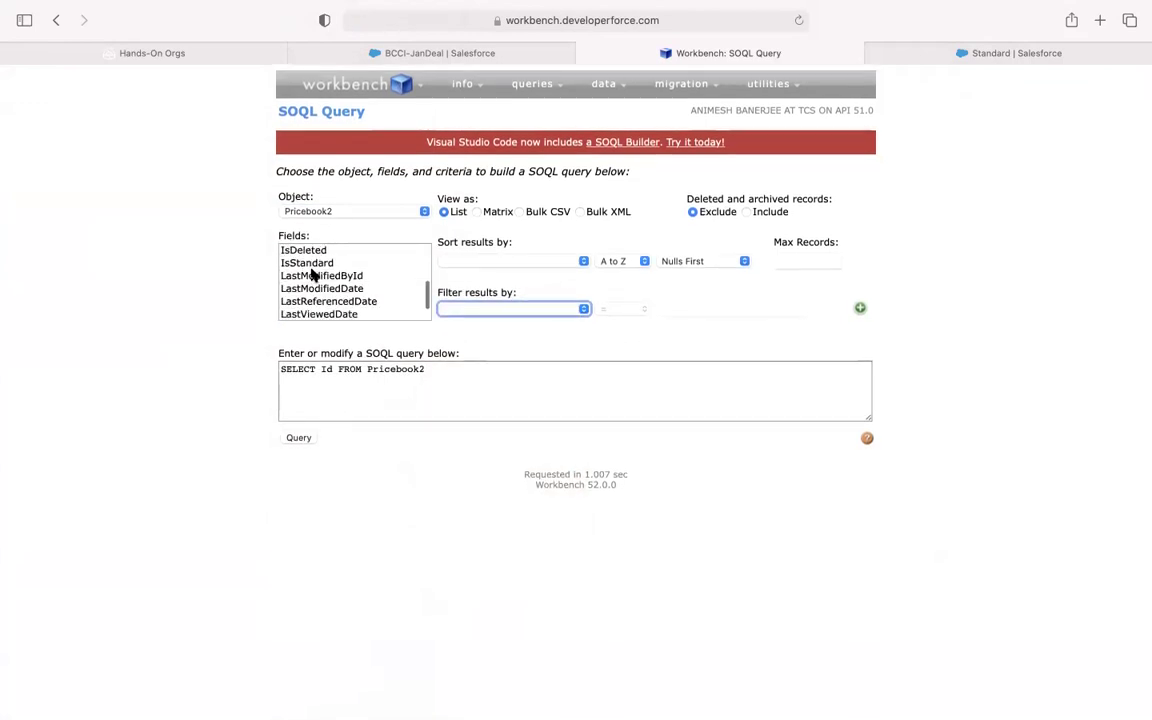
{"action": "scroll", "coordinate": [313, 276], "scroll_direction": "up", "scroll_amount": 5}
{"action": "left_click", "coordinate": [300, 440]}
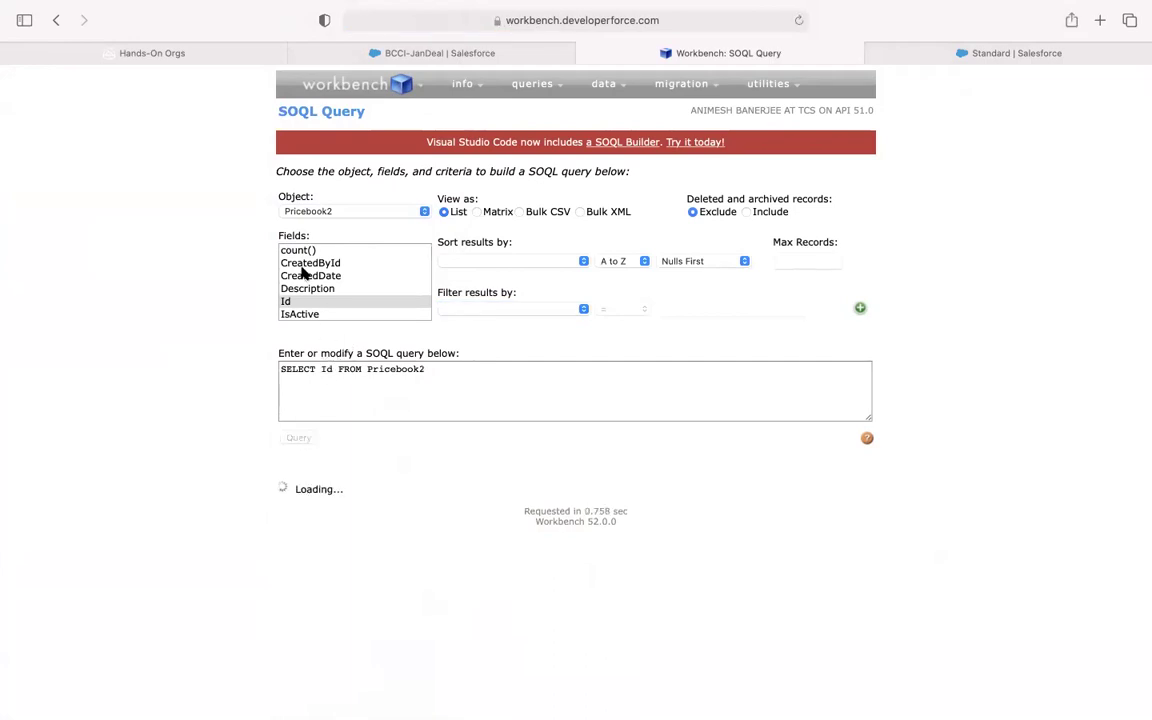
Select Id and Name and rerun, returning the Standard and Standard Price Book records
{"action": "scroll", "coordinate": [303, 272], "scroll_direction": "down", "scroll_amount": 5}
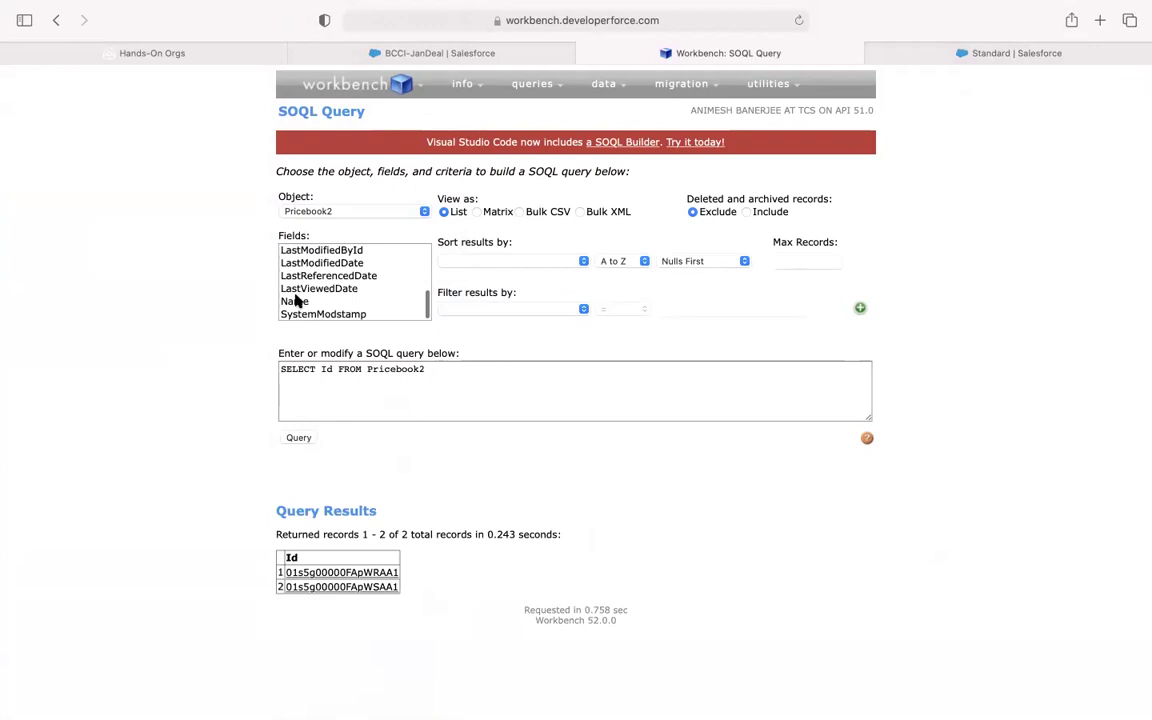
{"action": "left_click", "coordinate": [296, 300], "text": "shift"}
{"action": "left_click", "coordinate": [325, 314]}
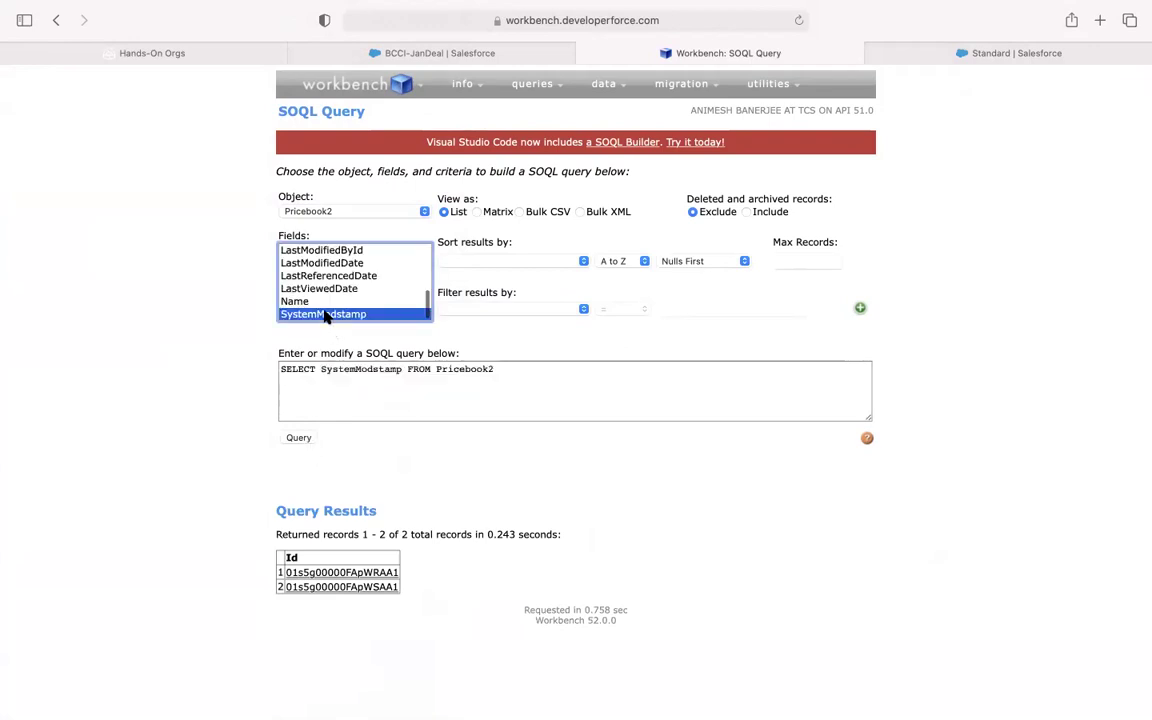
{"action": "left_click", "coordinate": [298, 301]}
{"action": "scroll", "coordinate": [300, 303], "scroll_direction": "up", "scroll_amount": 3}
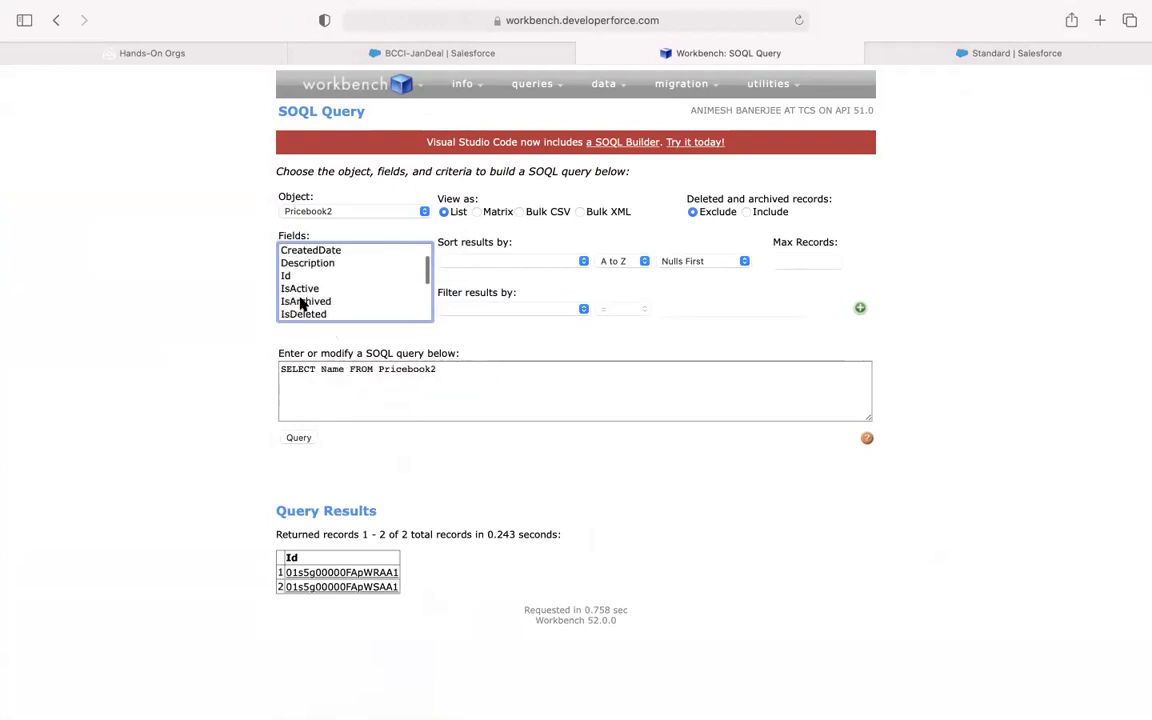
{"action": "left_click", "coordinate": [288, 276], "text": "super"}
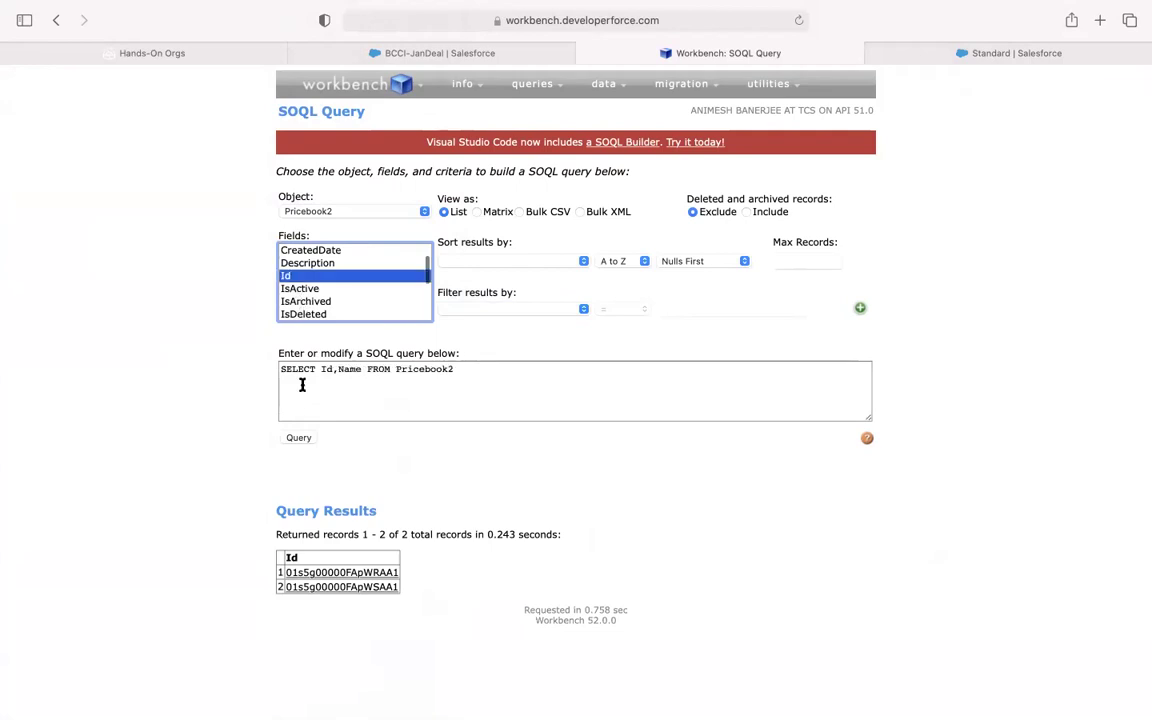
{"action": "left_click", "coordinate": [299, 439]}
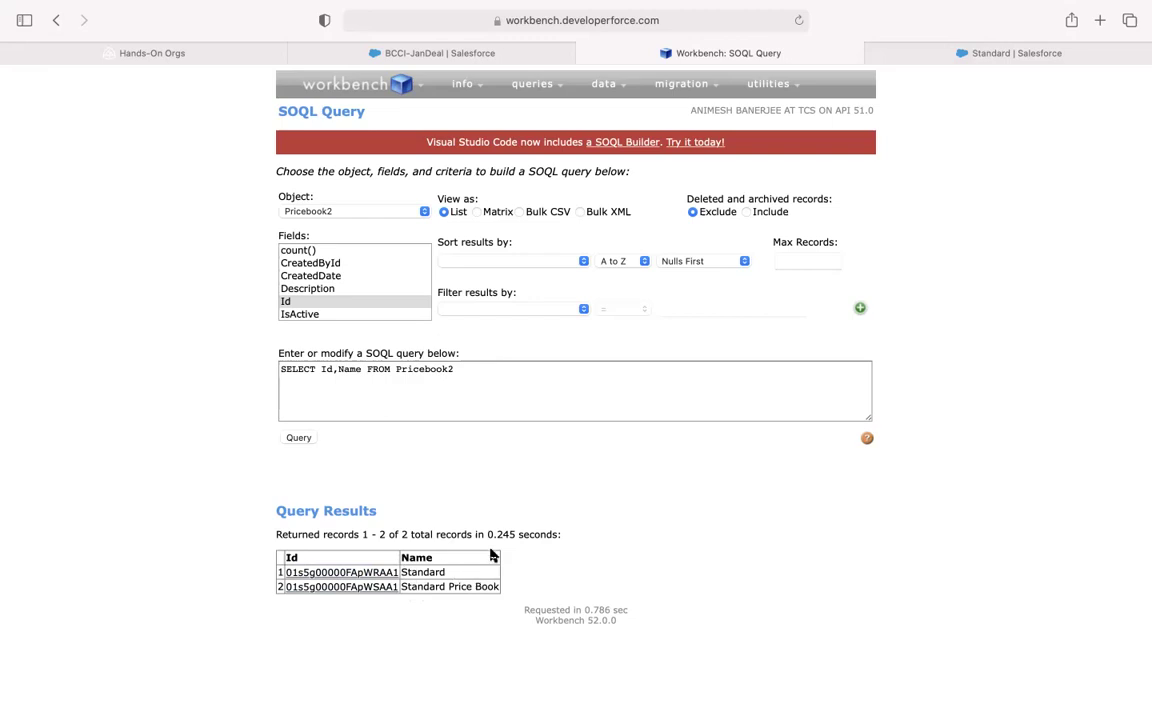
{"action": "left_click", "coordinate": [957, 50]}
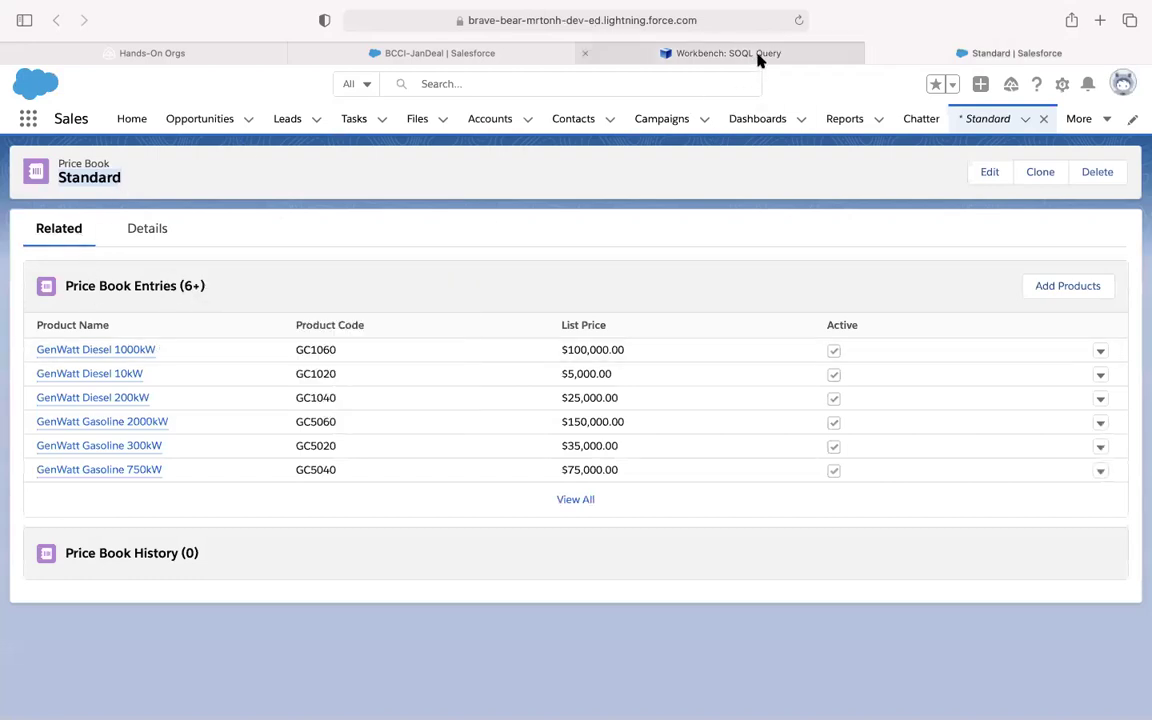
{"action": "mouse_move", "coordinate": [759, 60]}
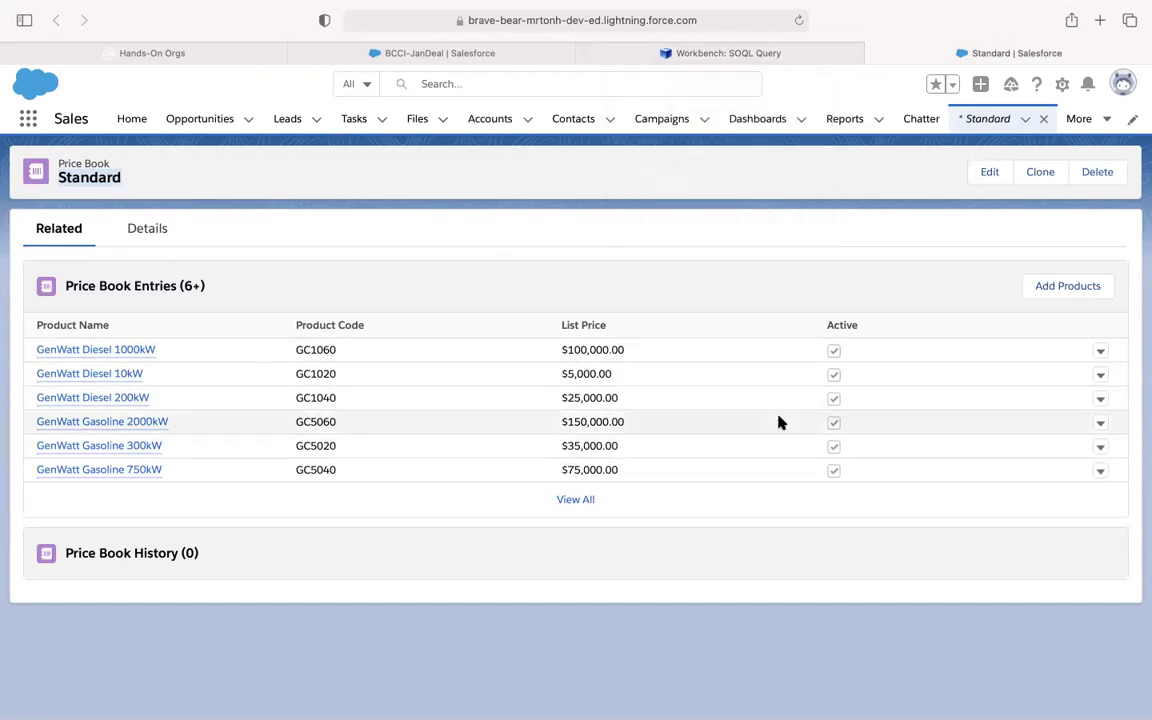
{"action": "left_click", "coordinate": [728, 53]}
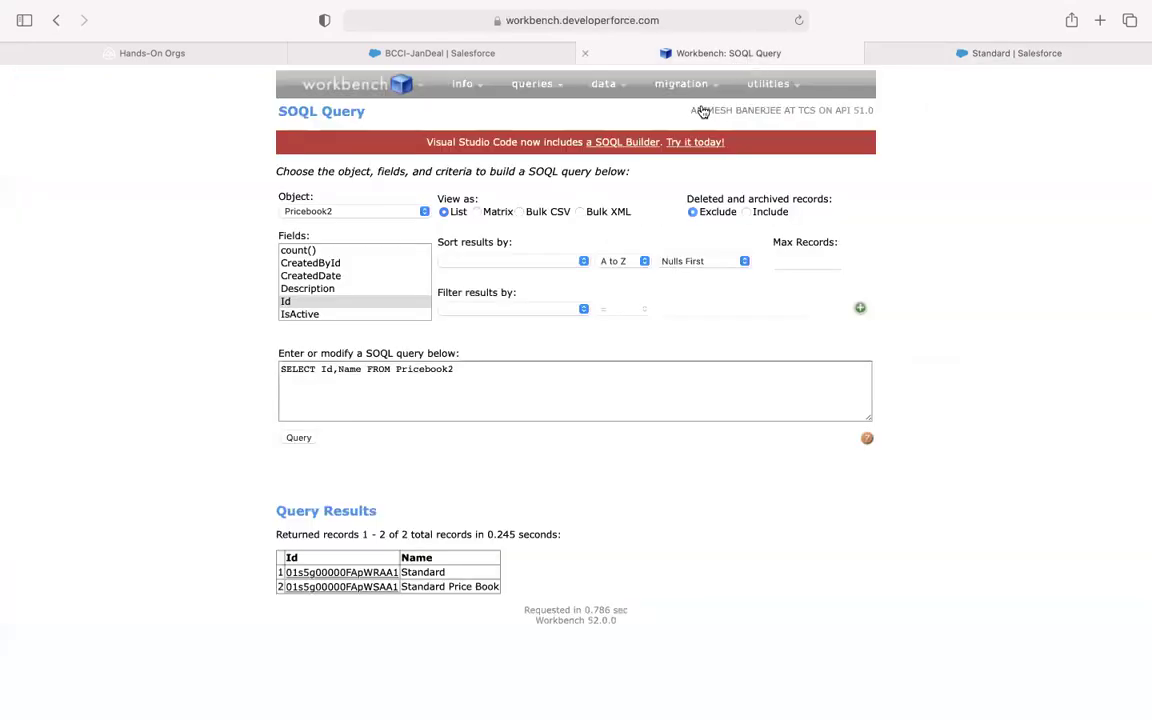
{"action": "left_click", "coordinate": [383, 221]}
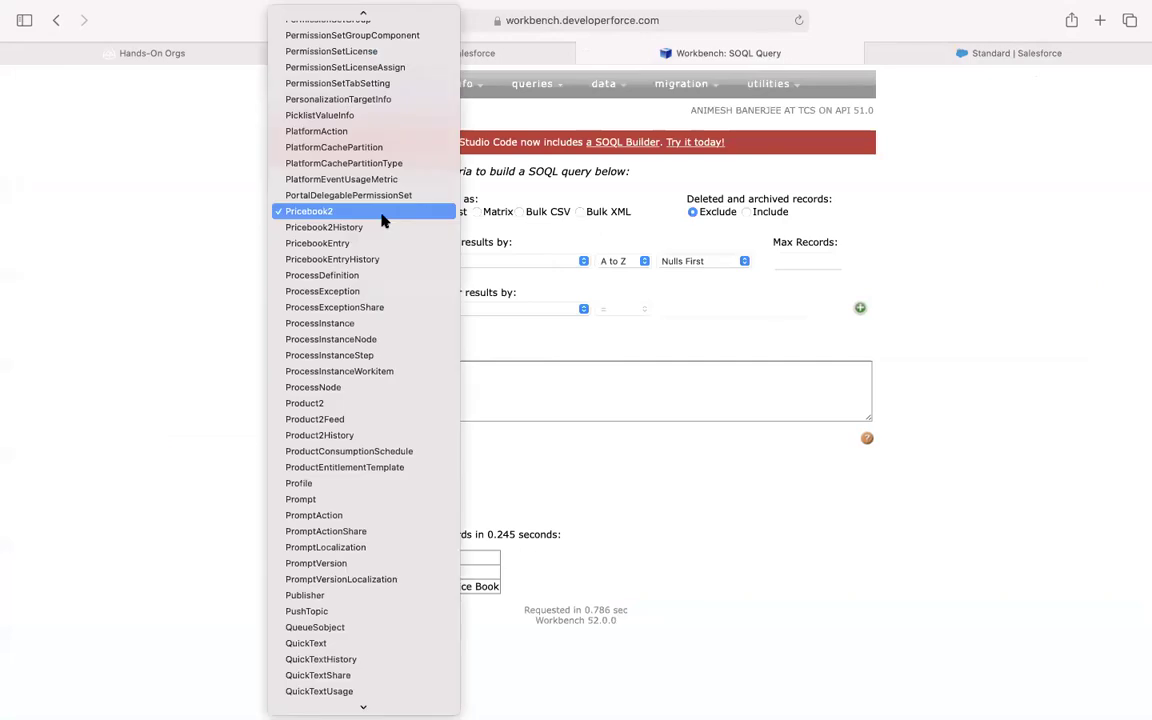
{"action": "left_click", "coordinate": [490, 370]}
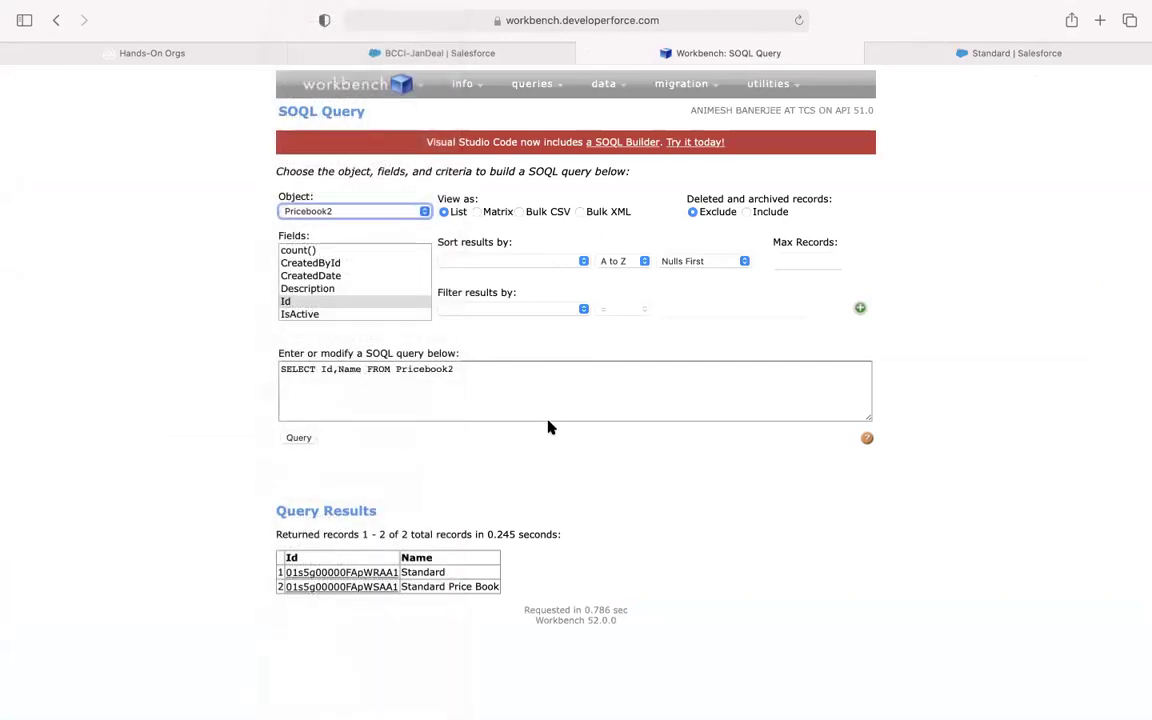
{"action": "right_click", "coordinate": [367, 578]}
{"action": "key", "text": "Escape"}
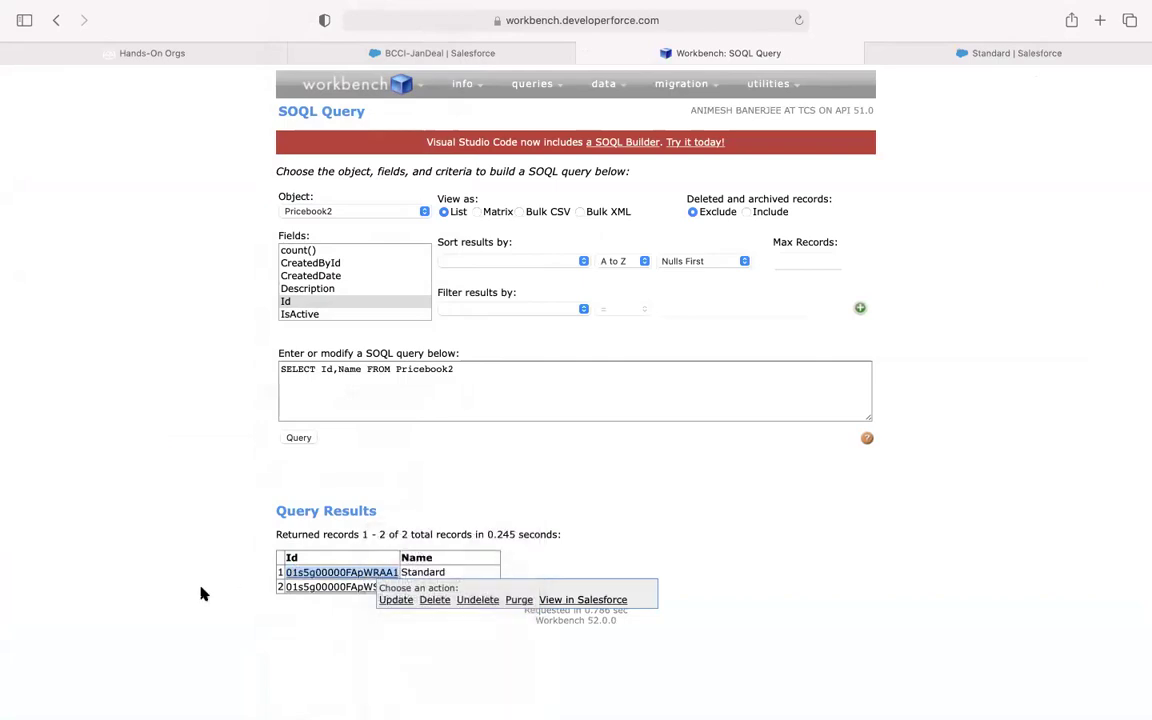
{"action": "left_click", "coordinate": [344, 210]}
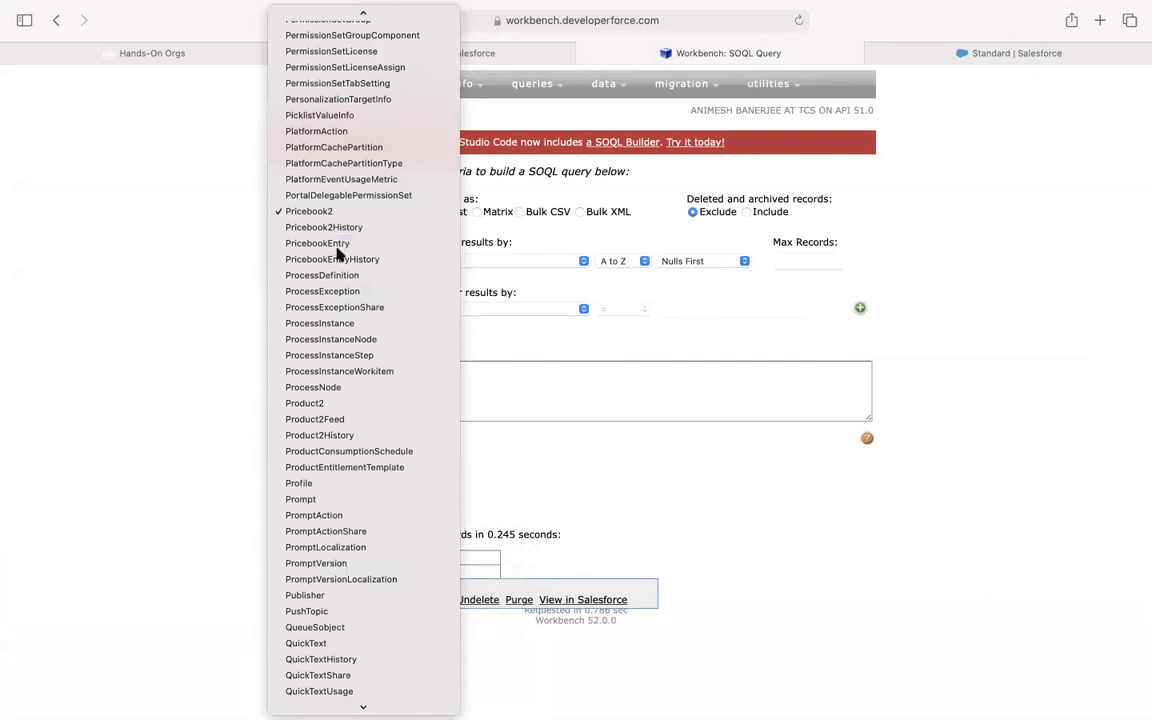
Query PricebookEntry, selecting the Id, Name, Pricebook2Id and Product2Id fields
{"action": "left_click", "coordinate": [265, 245]}
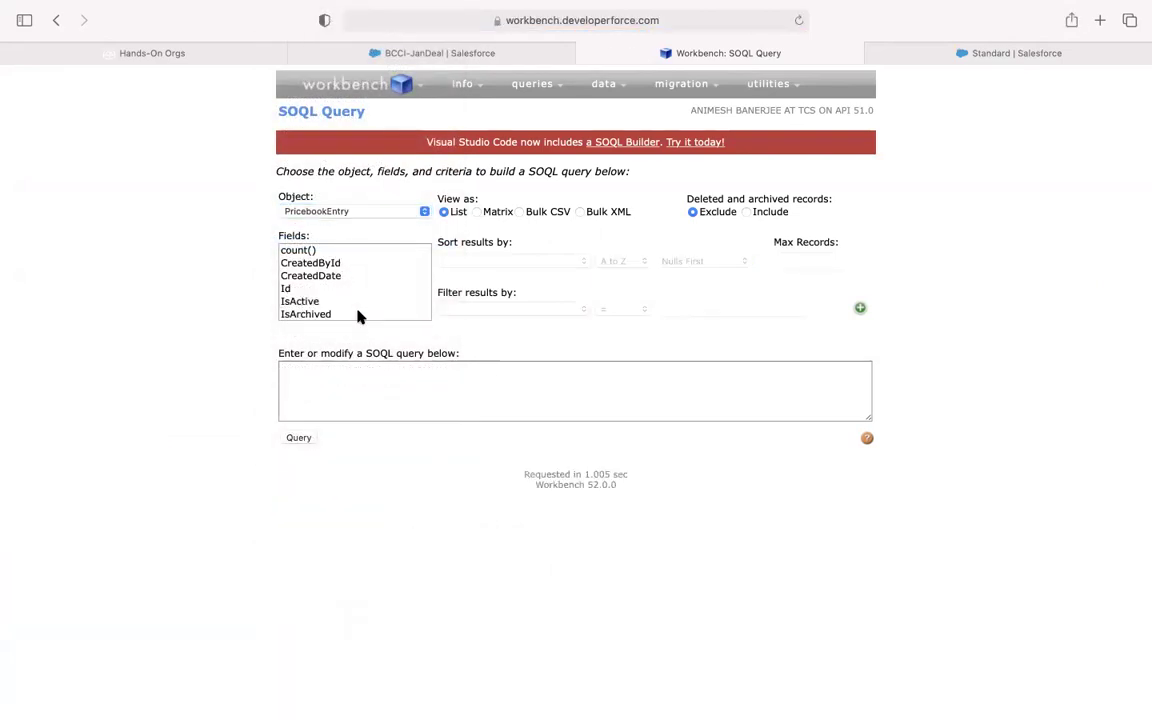
{"action": "left_click", "coordinate": [309, 288]}
{"action": "scroll", "coordinate": [309, 289], "scroll_direction": "down", "scroll_amount": 2}
{"action": "scroll", "coordinate": [309, 289], "scroll_direction": "down", "scroll_amount": 1}
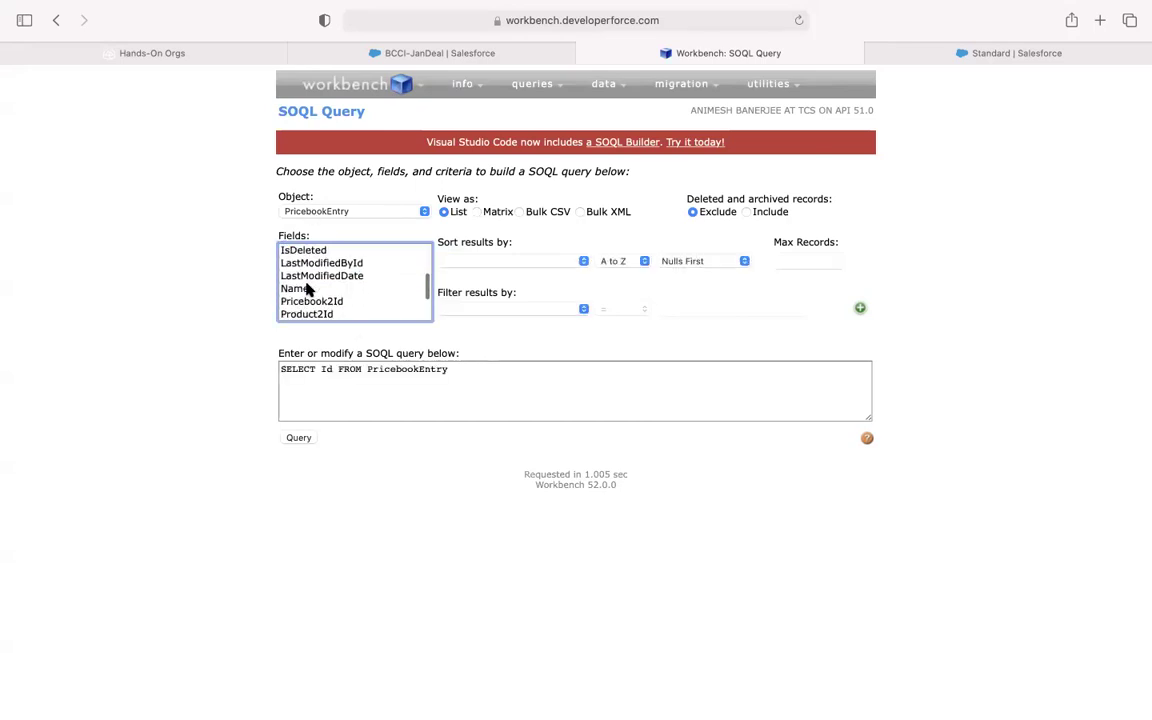
{"action": "left_click", "coordinate": [305, 289], "text": "super"}
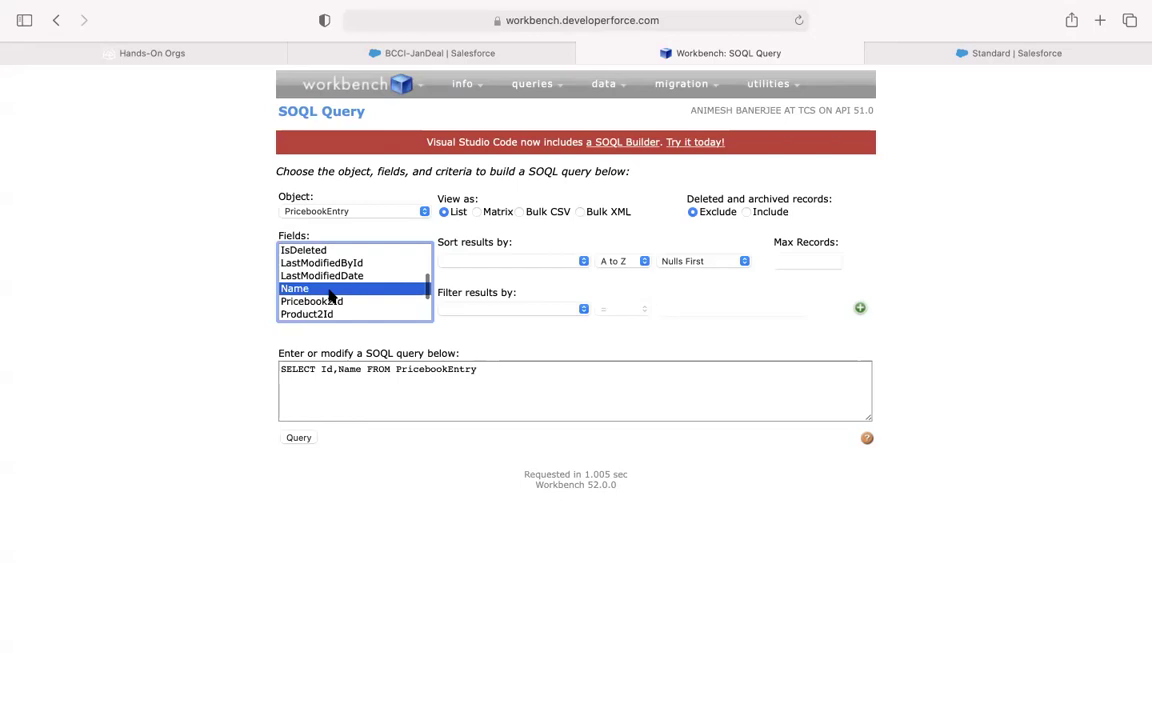
{"action": "left_click", "coordinate": [328, 301], "text": "super"}
{"action": "left_click", "coordinate": [326, 314], "text": "super"}
Add UnitPrice, run the query, and scroll to the 34 resulting entries
{"action": "scroll", "coordinate": [325, 316], "scroll_direction": "down", "scroll_amount": 1}
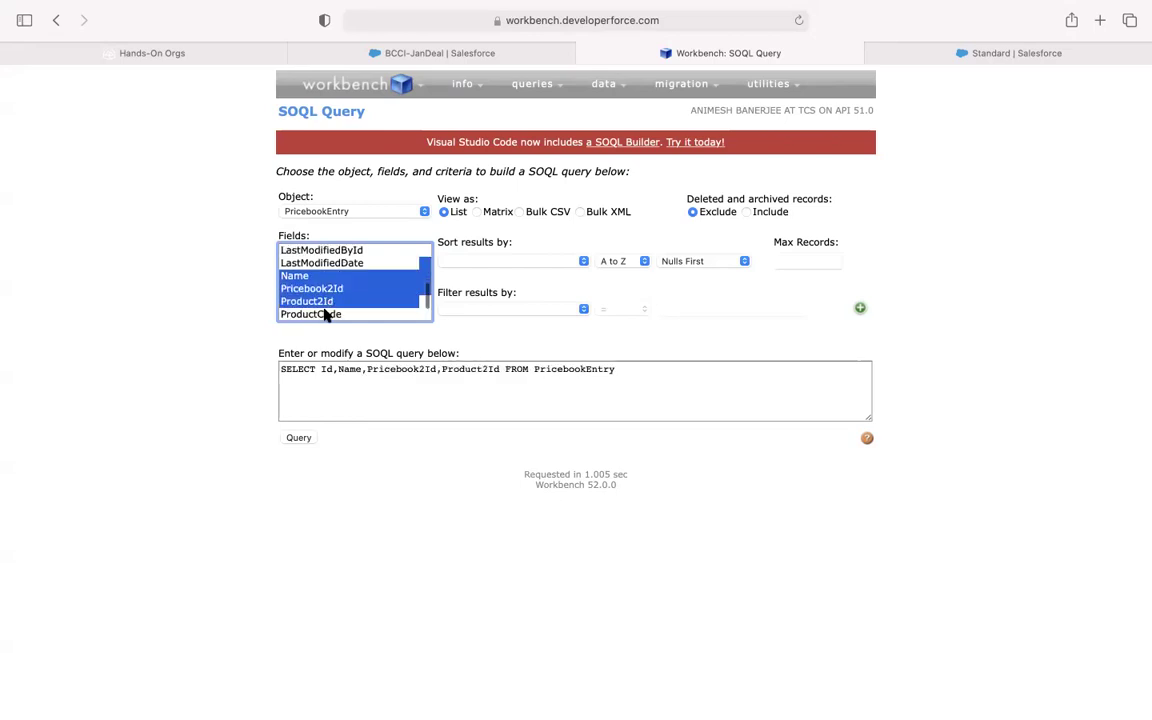
{"action": "scroll", "coordinate": [325, 316], "scroll_direction": "down", "scroll_amount": 2}
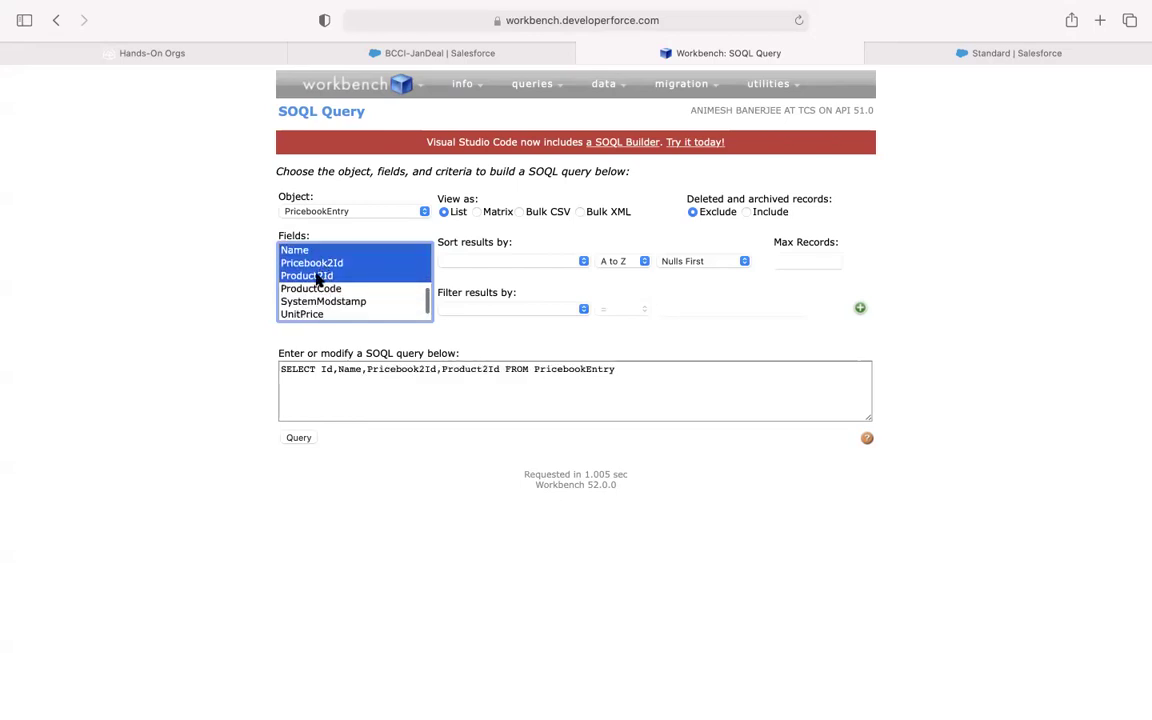
{"action": "scroll", "coordinate": [318, 281], "scroll_direction": "down", "scroll_amount": 1}
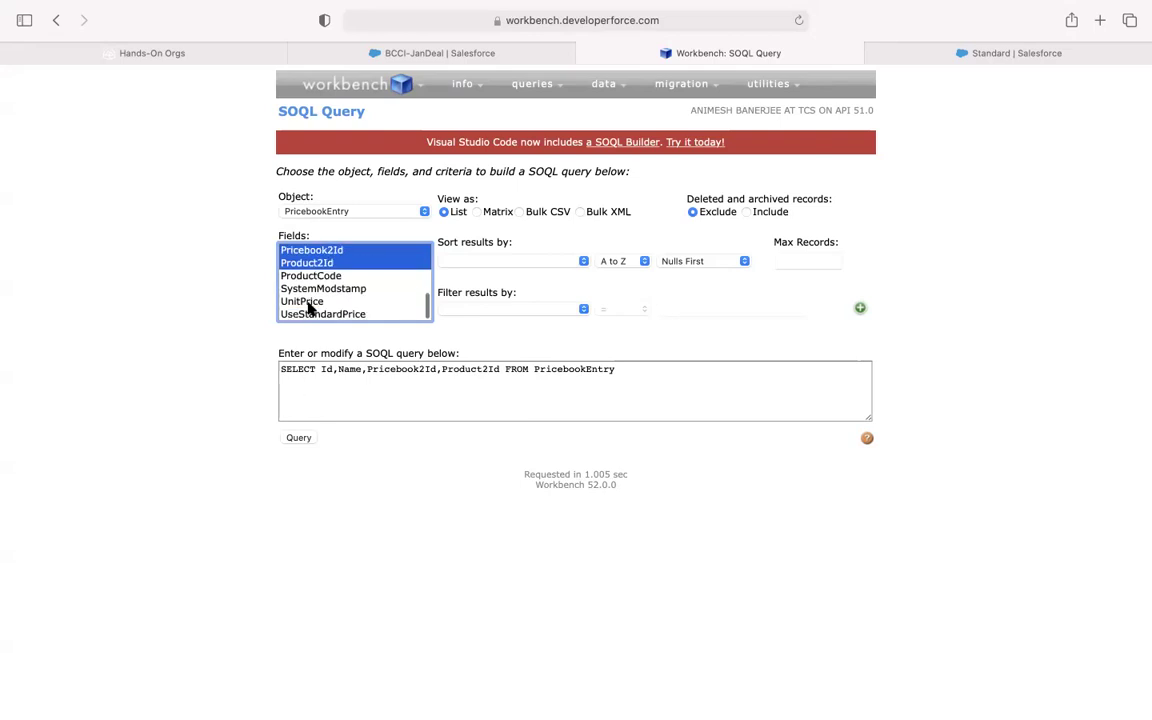
{"action": "left_click", "coordinate": [308, 303], "text": "super"}
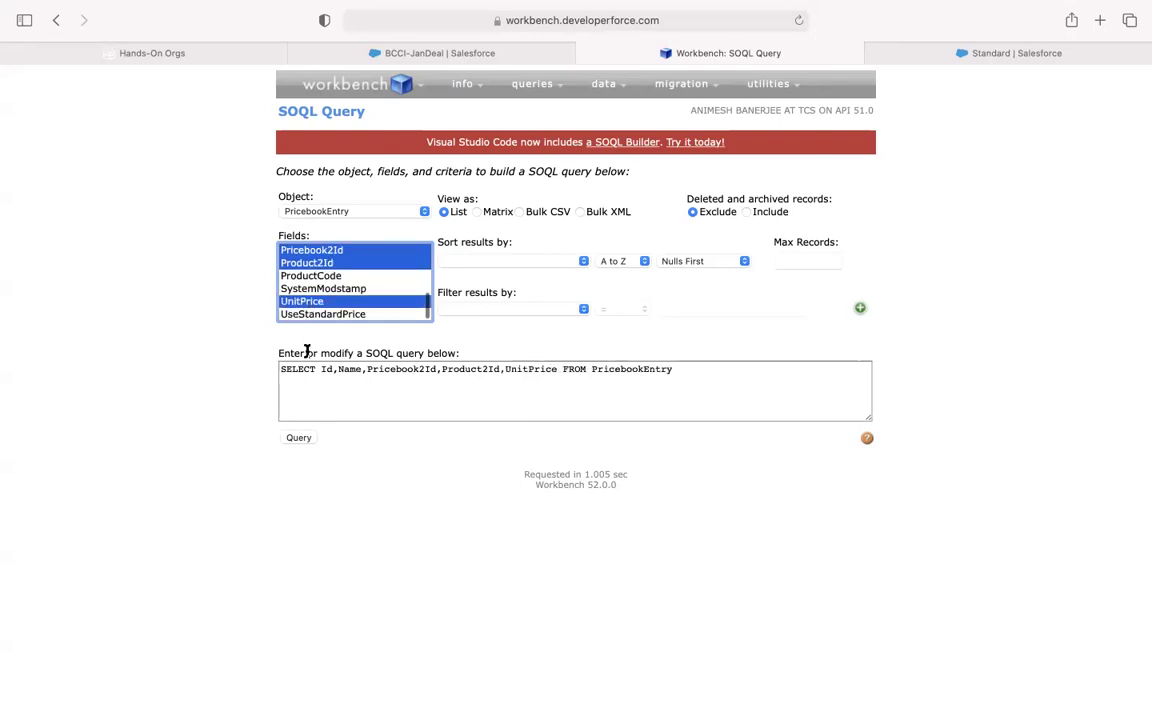
{"action": "left_click", "coordinate": [304, 440]}
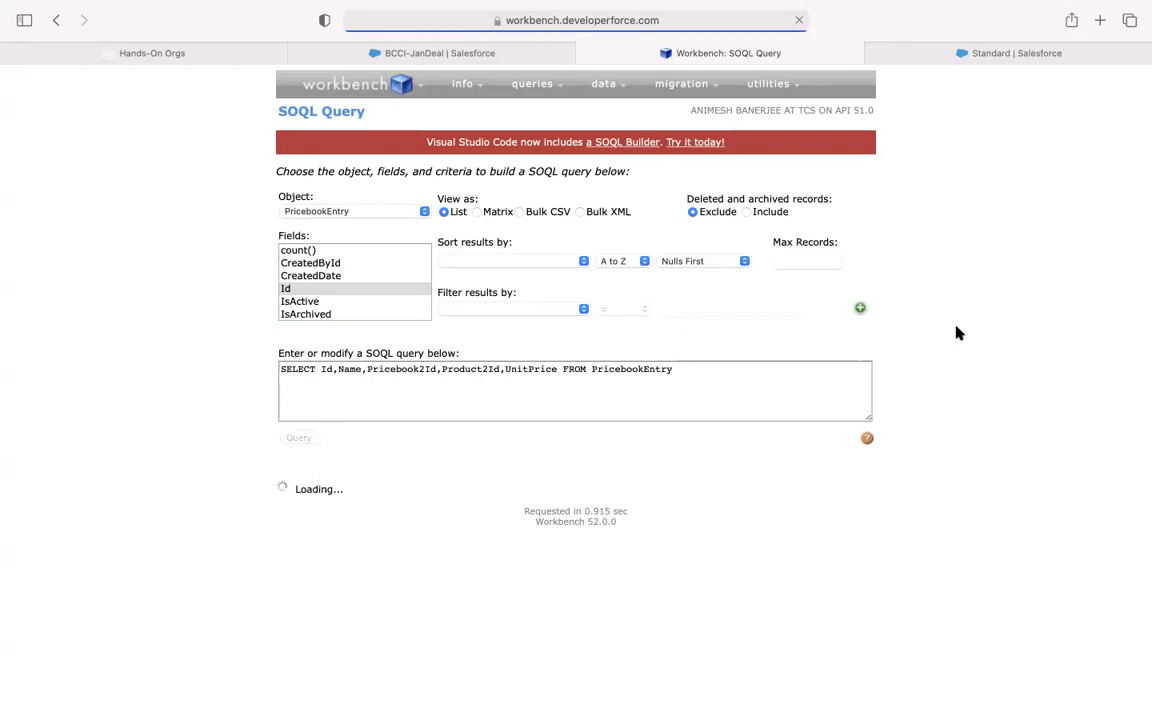
{"action": "scroll", "coordinate": [957, 333], "scroll_direction": "down", "scroll_amount": 8}
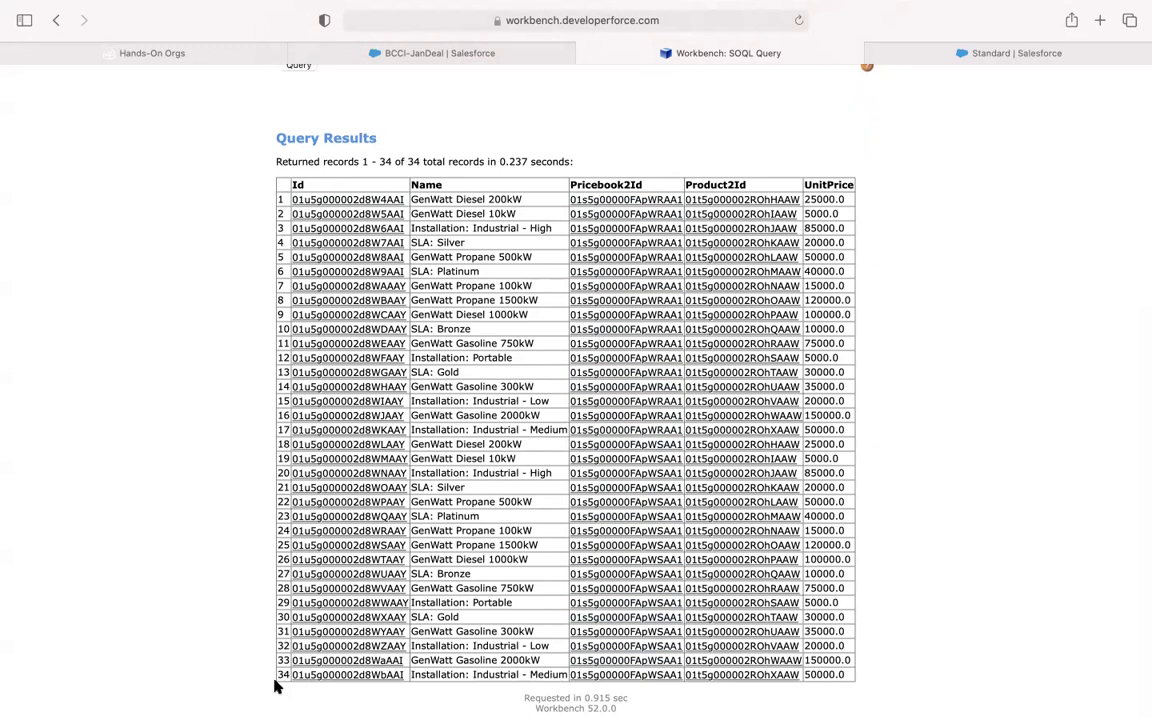
View all 17 Standard price book entries, then return to the Workbench results
{"action": "left_click", "coordinate": [941, 50]}
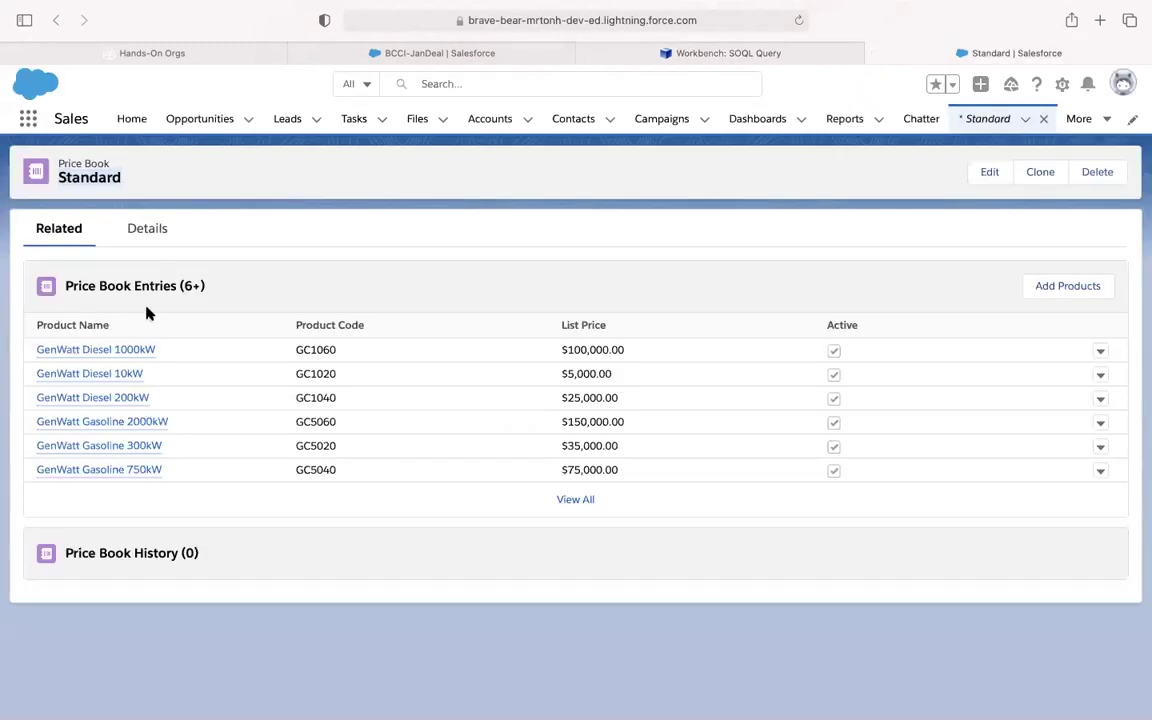
{"action": "left_click", "coordinate": [578, 500]}
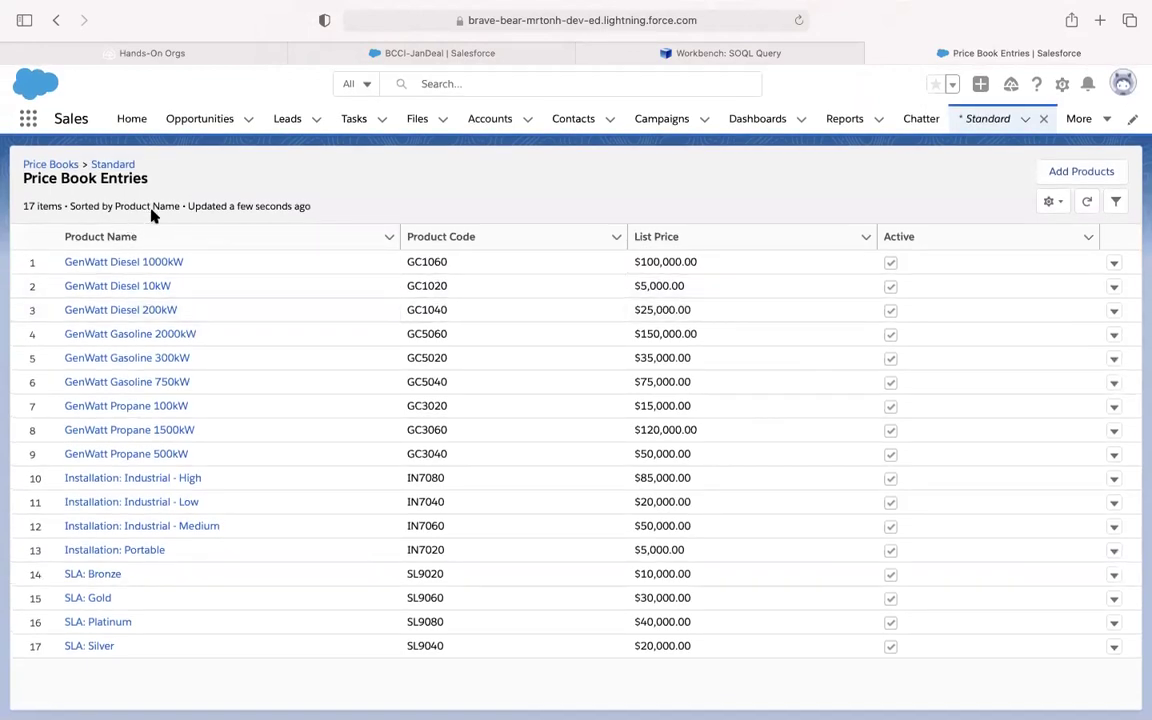
{"action": "left_click", "coordinate": [743, 56]}
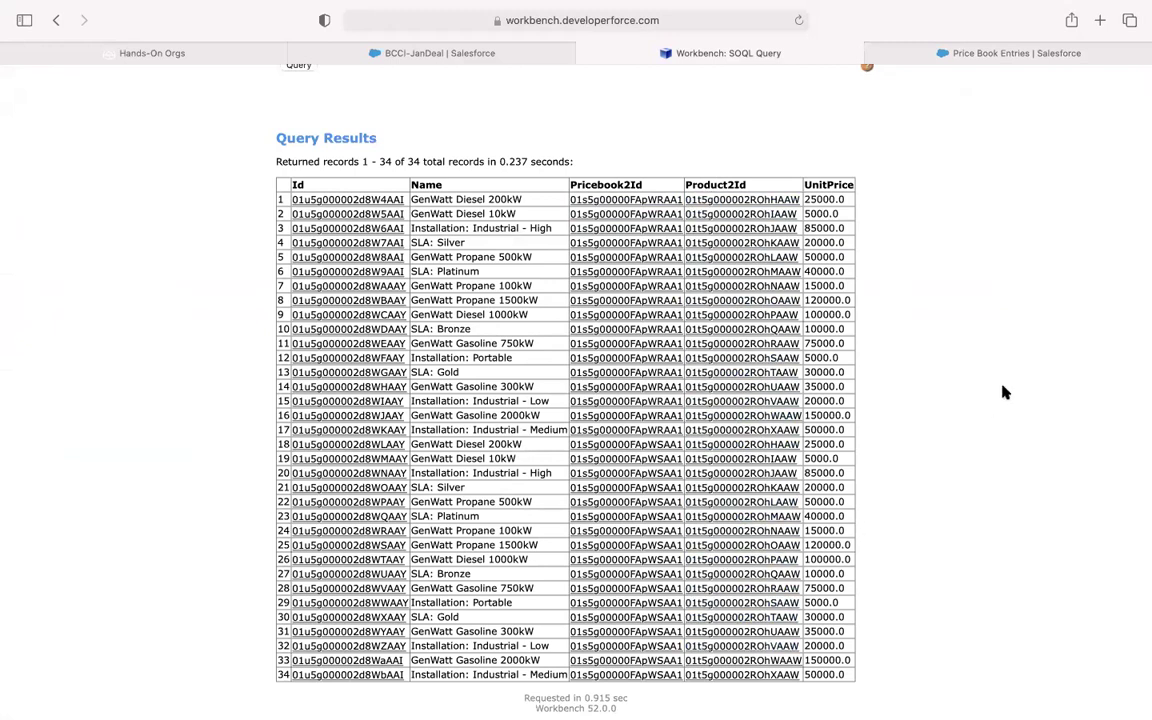
Open Workbench Settings from the logo menu and scroll through the options
{"action": "scroll", "coordinate": [1005, 392], "scroll_direction": "up", "scroll_amount": 5}
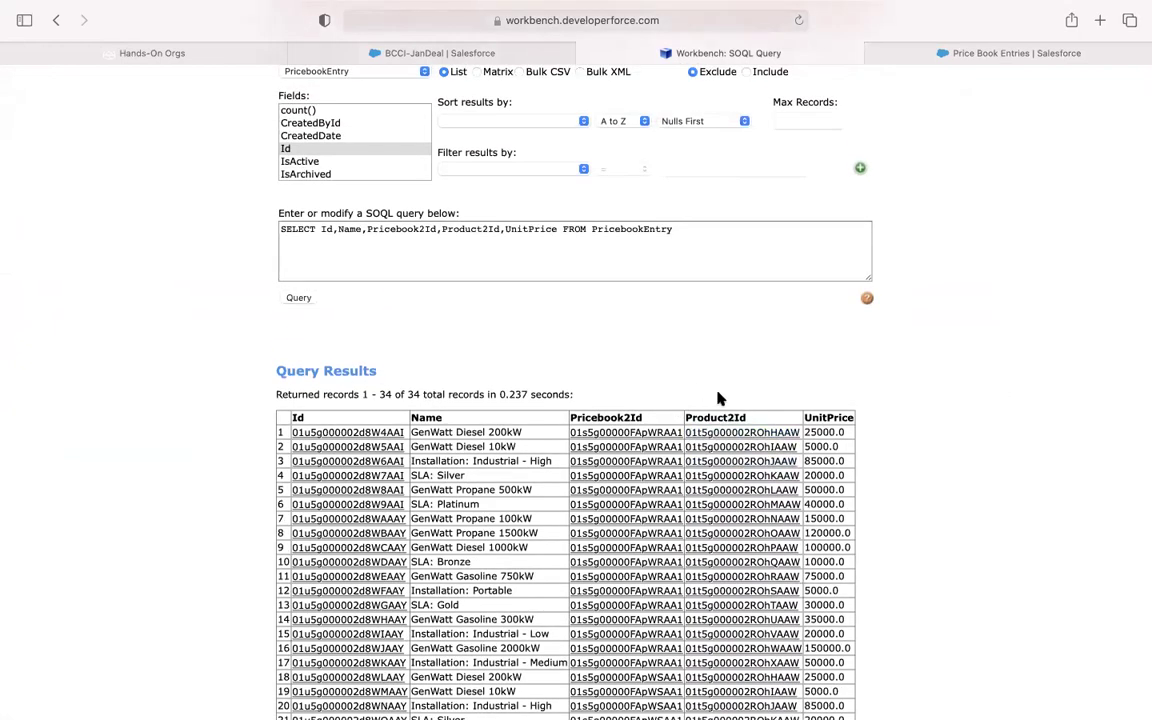
{"action": "scroll", "coordinate": [399, 249], "scroll_direction": "up", "scroll_amount": 3}
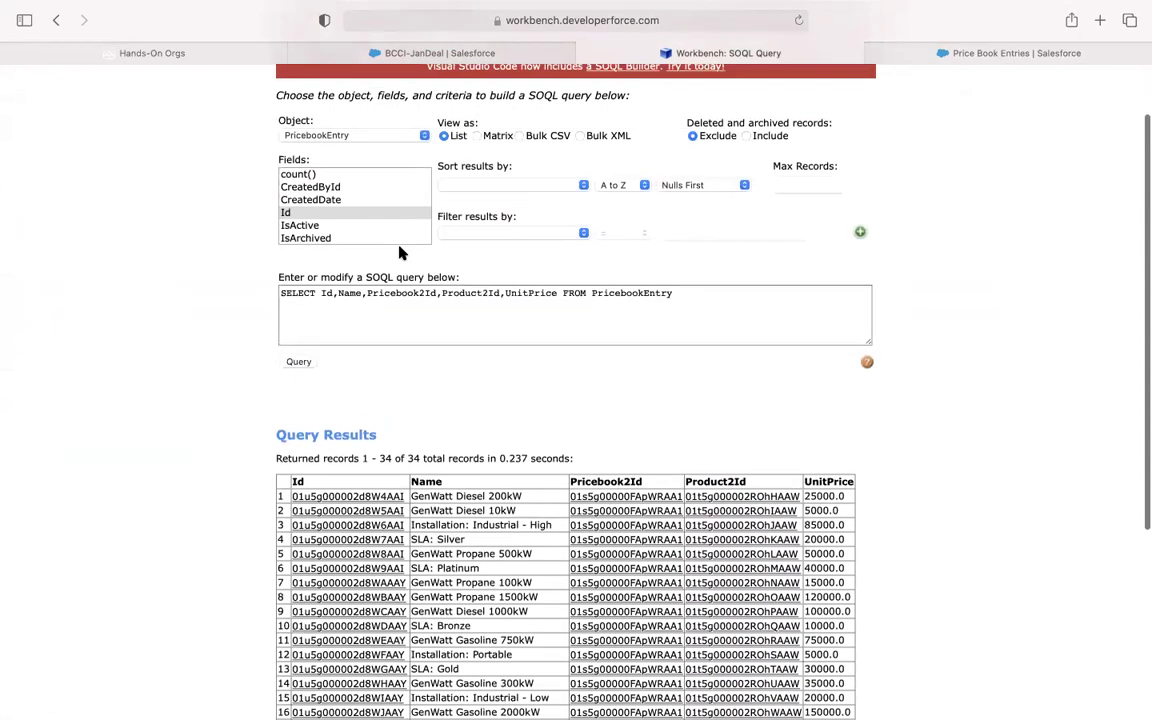
{"action": "scroll", "coordinate": [386, 228], "scroll_direction": "up", "scroll_amount": 1}
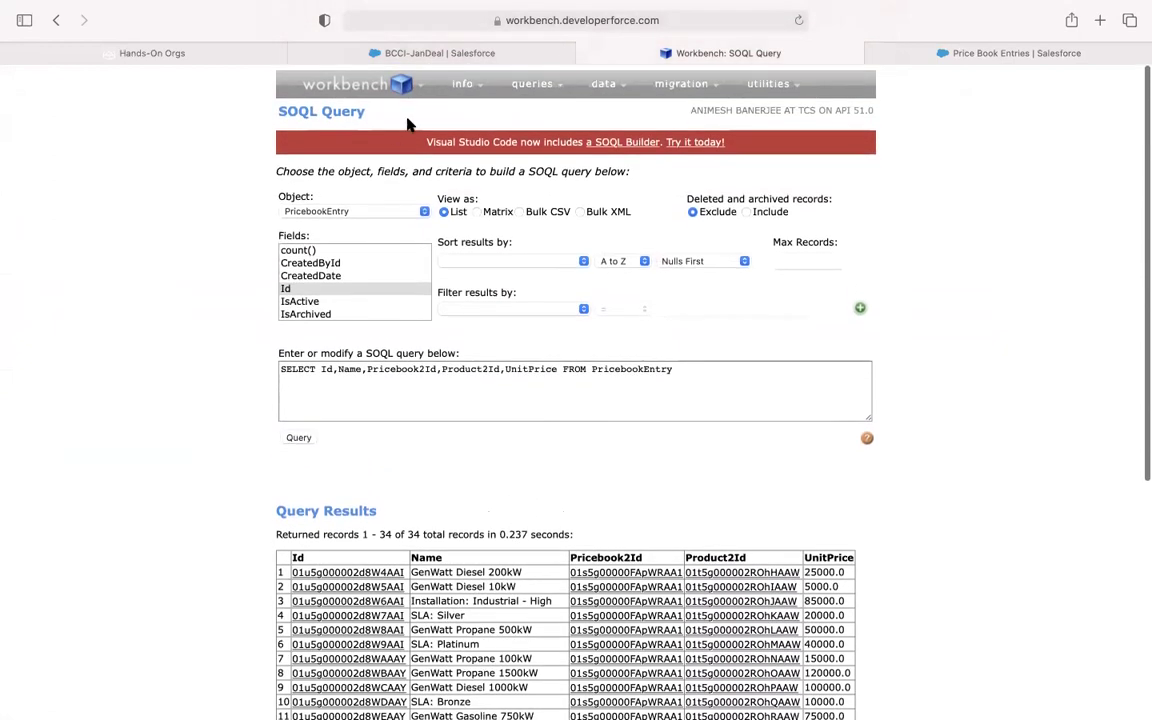
{"action": "mouse_move", "coordinate": [421, 95]}
{"action": "left_click", "coordinate": [303, 111]}
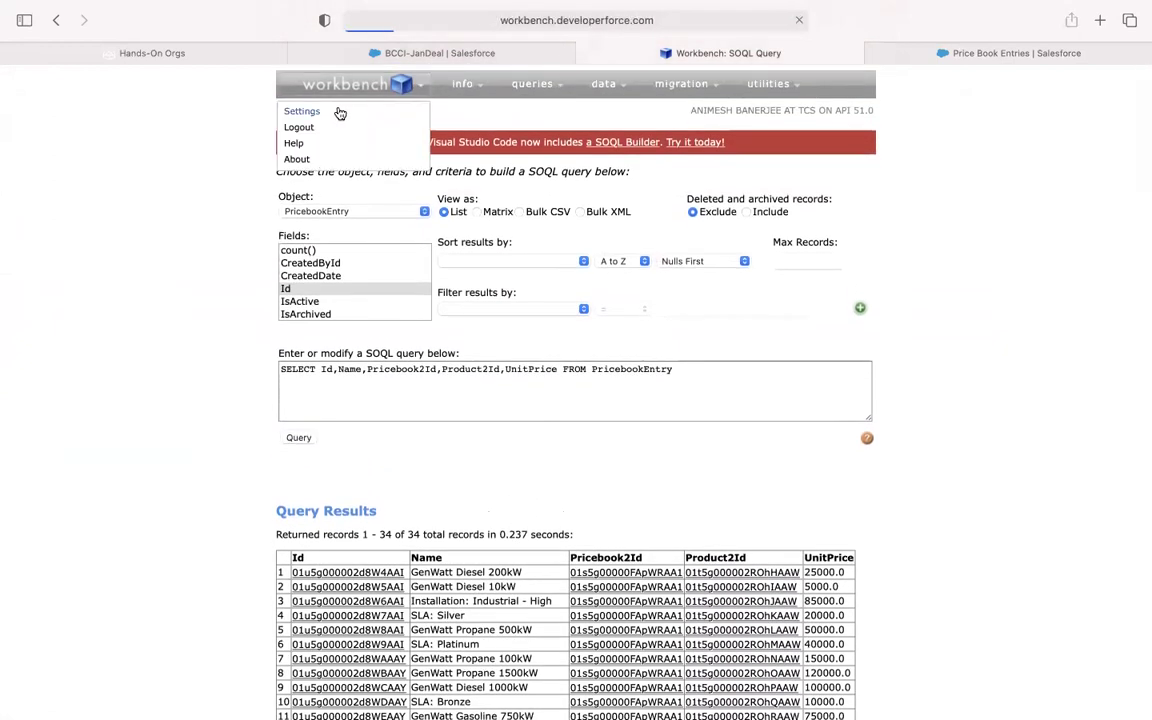
{"action": "scroll", "coordinate": [380, 442], "scroll_direction": "down", "scroll_amount": 3}
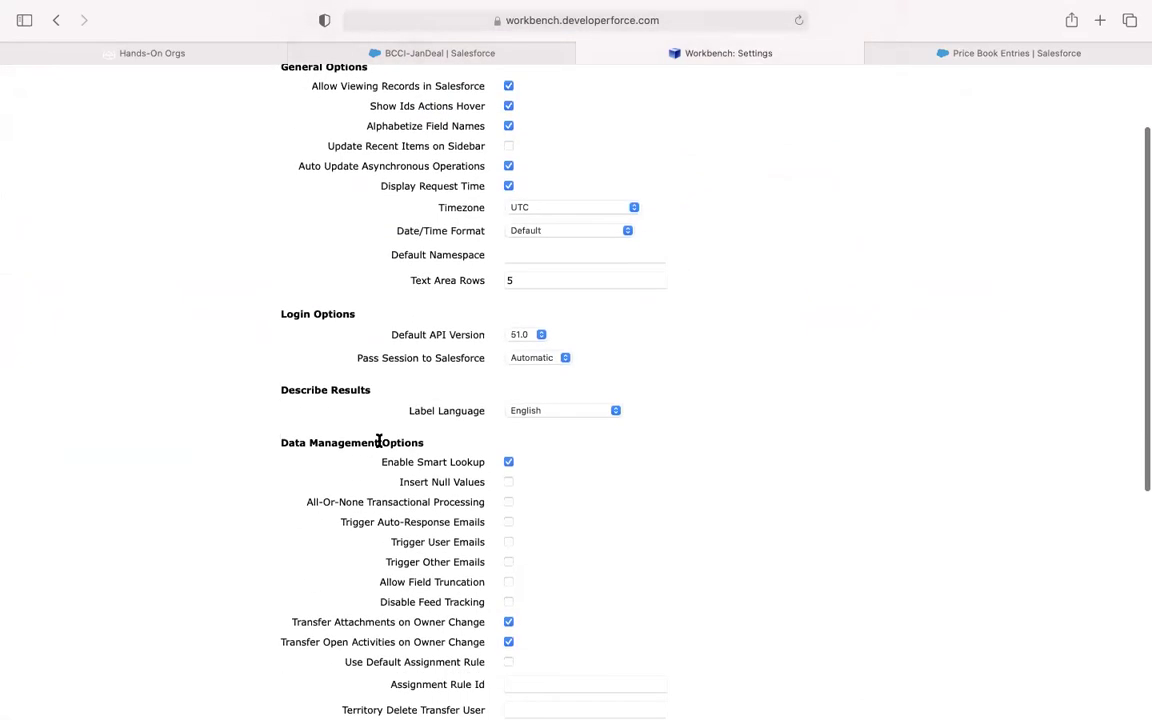
{"action": "scroll", "coordinate": [380, 442], "scroll_direction": "down", "scroll_amount": 2}
{"action": "scroll", "coordinate": [378, 444], "scroll_direction": "down", "scroll_amount": 2}
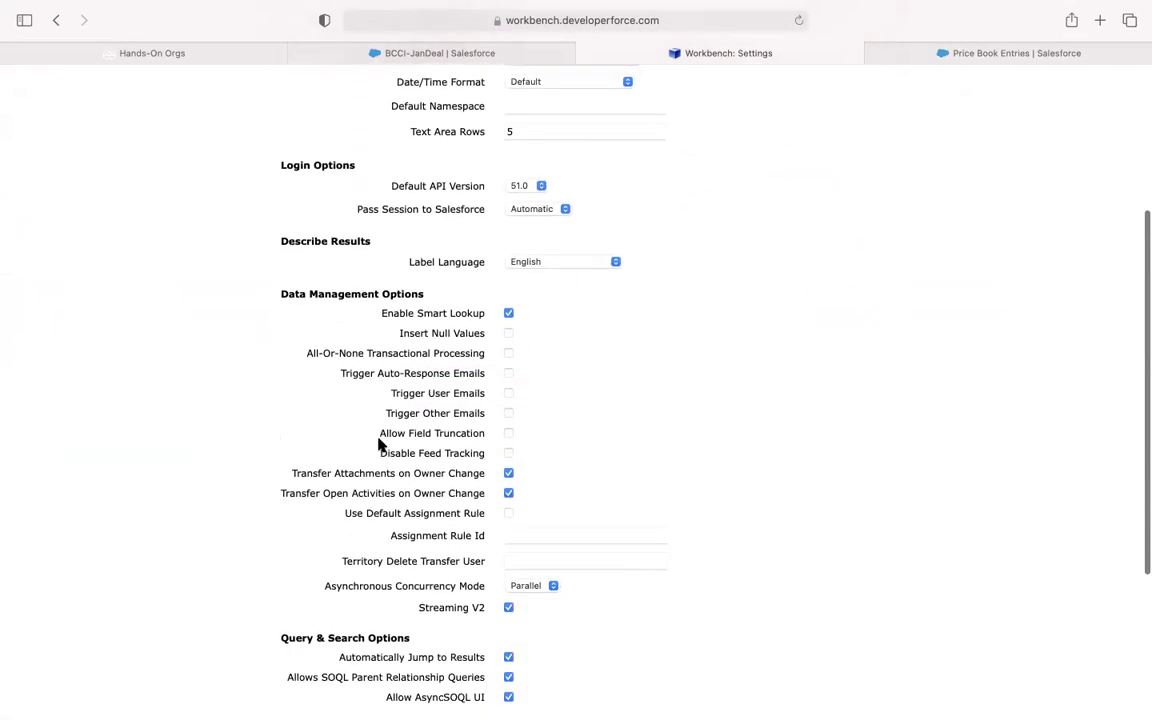
{"action": "scroll", "coordinate": [378, 444], "scroll_direction": "down", "scroll_amount": 2}
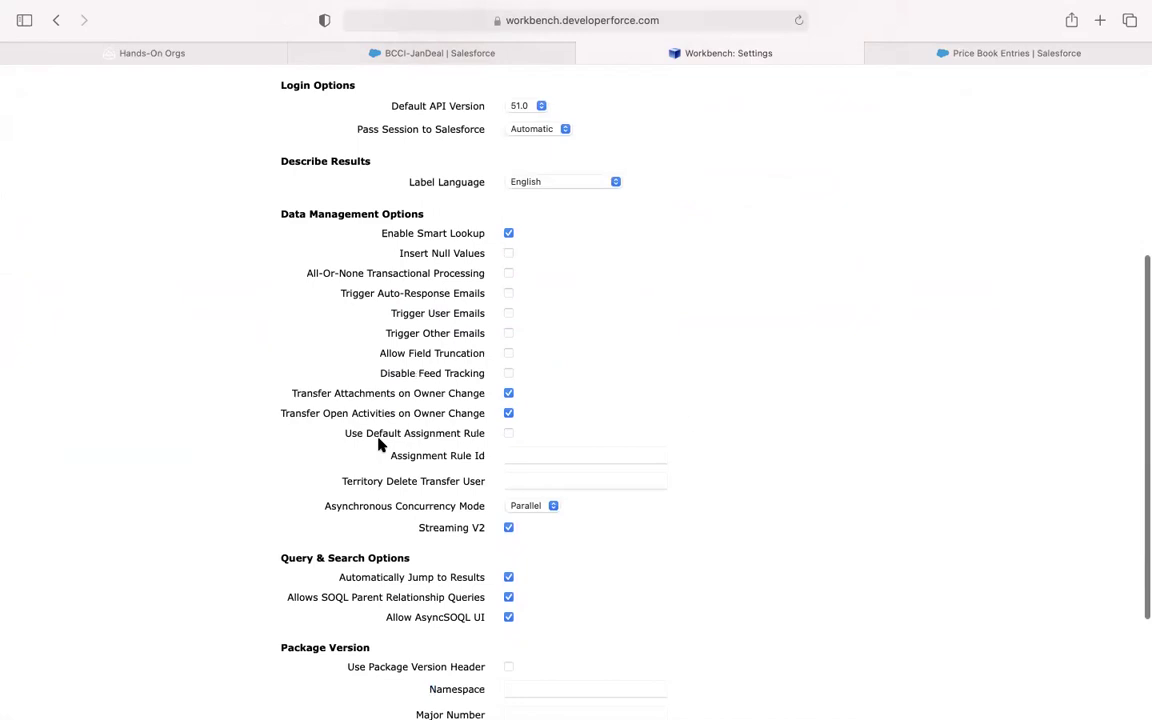
{"action": "scroll", "coordinate": [380, 443], "scroll_direction": "down", "scroll_amount": 6}
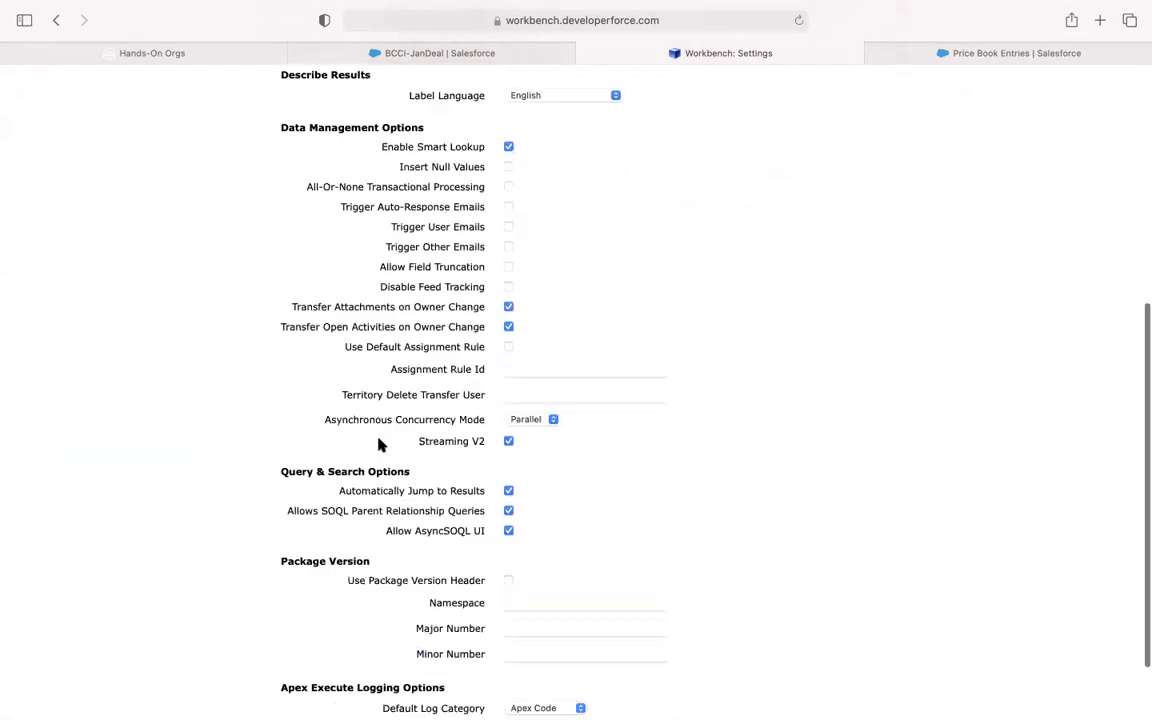
{"action": "scroll", "coordinate": [380, 443], "scroll_direction": "up", "scroll_amount": 10}
{"action": "scroll", "coordinate": [378, 444], "scroll_direction": "up", "scroll_amount": 2}
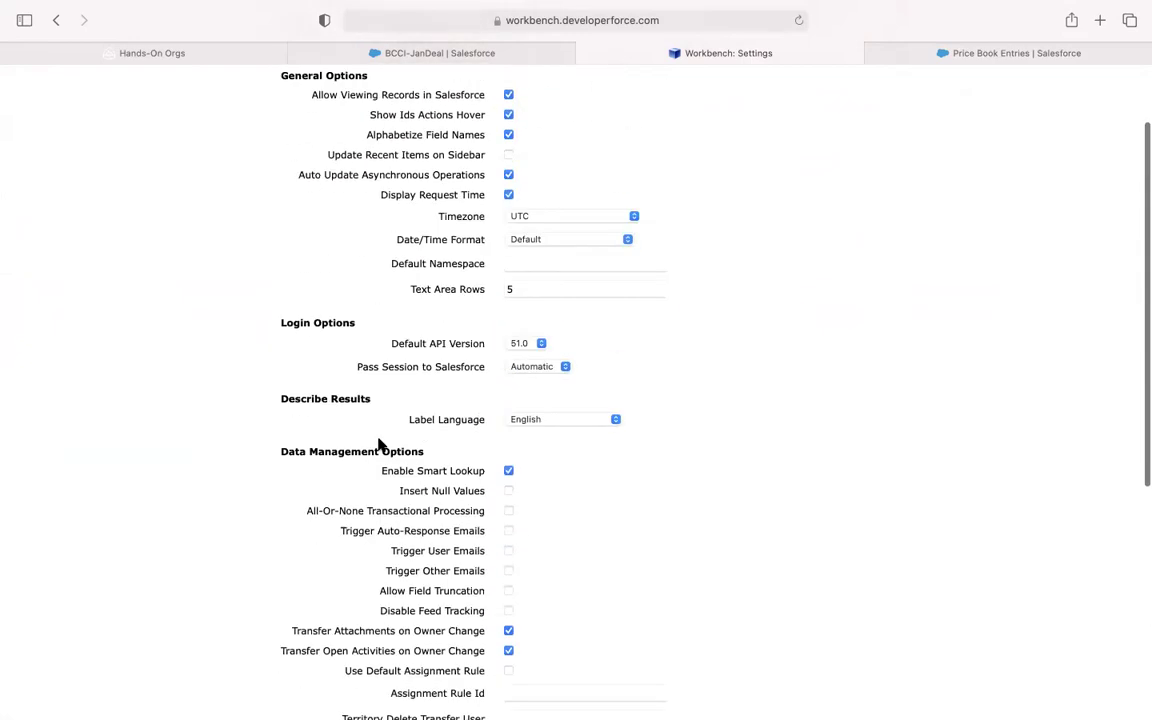
Find and confirm that Allows SOQL Parent Relationship Queries is already enabled
{"action": "key", "text": "super+f"}
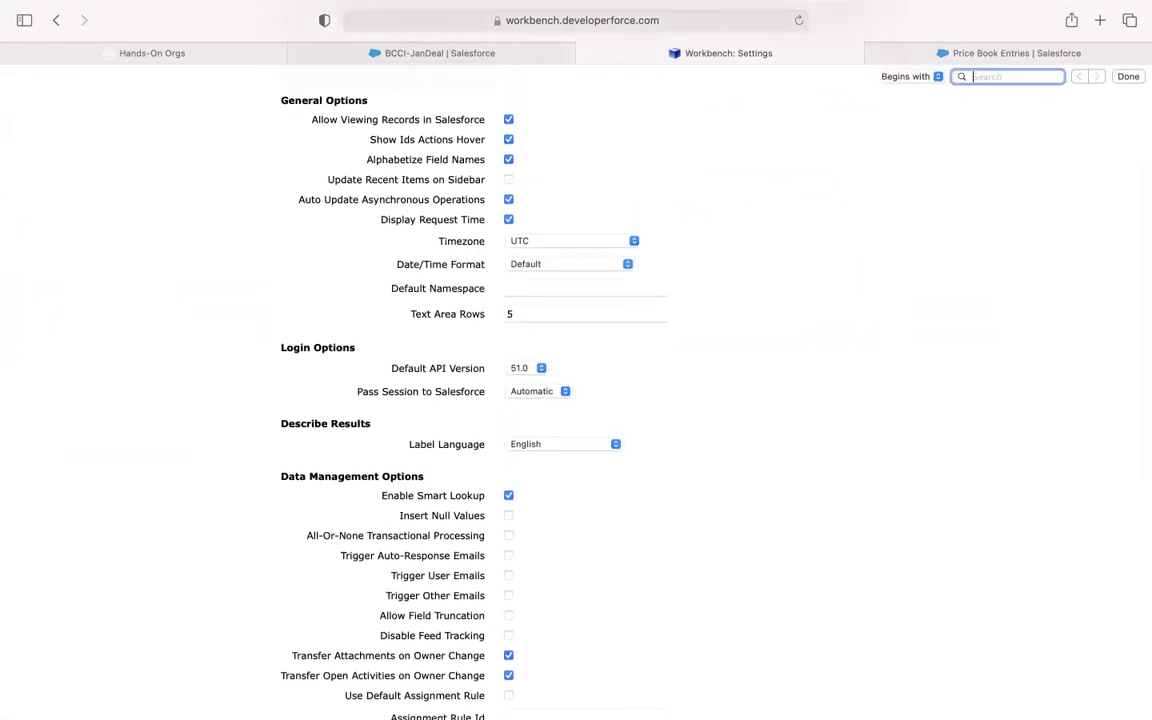
{"action": "type", "text": "rel"}
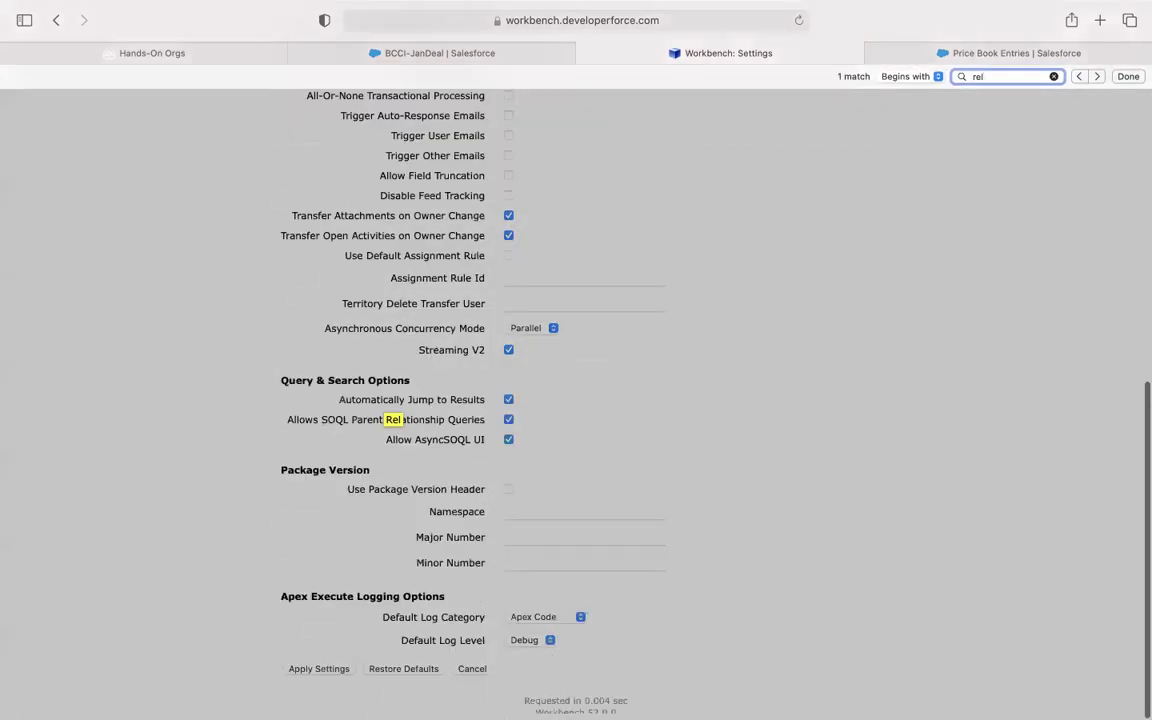
{"action": "left_click", "coordinate": [352, 463]}
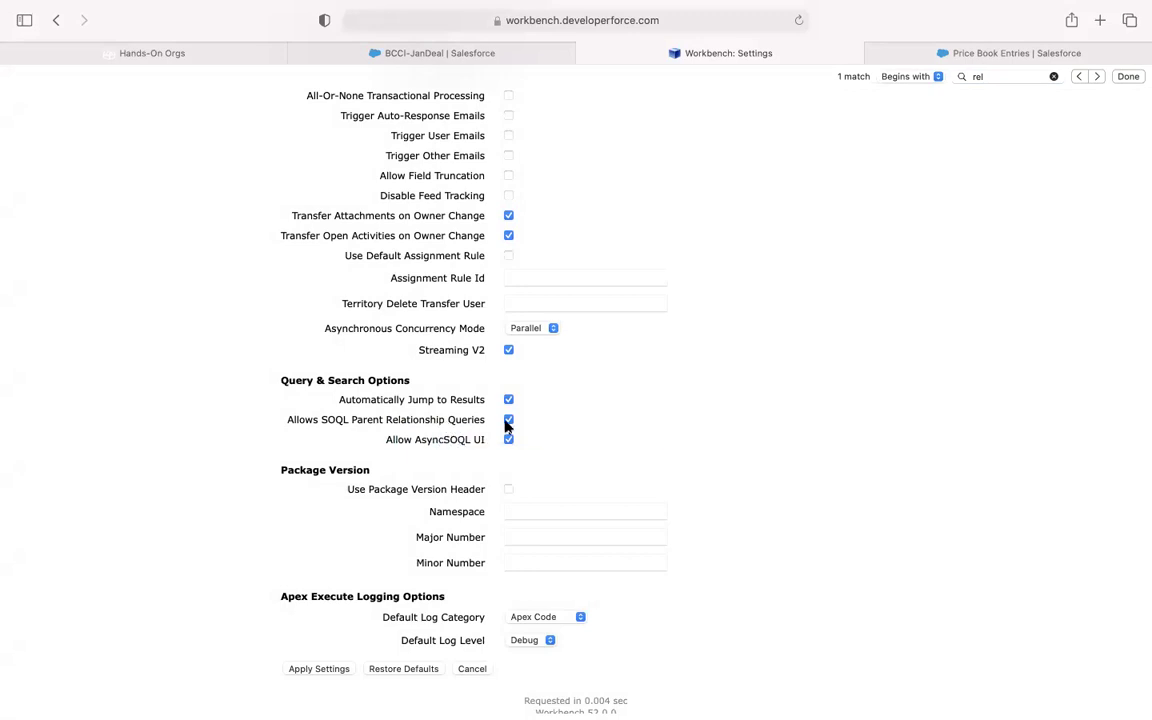
{"action": "scroll", "coordinate": [579, 419], "scroll_direction": "up", "scroll_amount": 10}
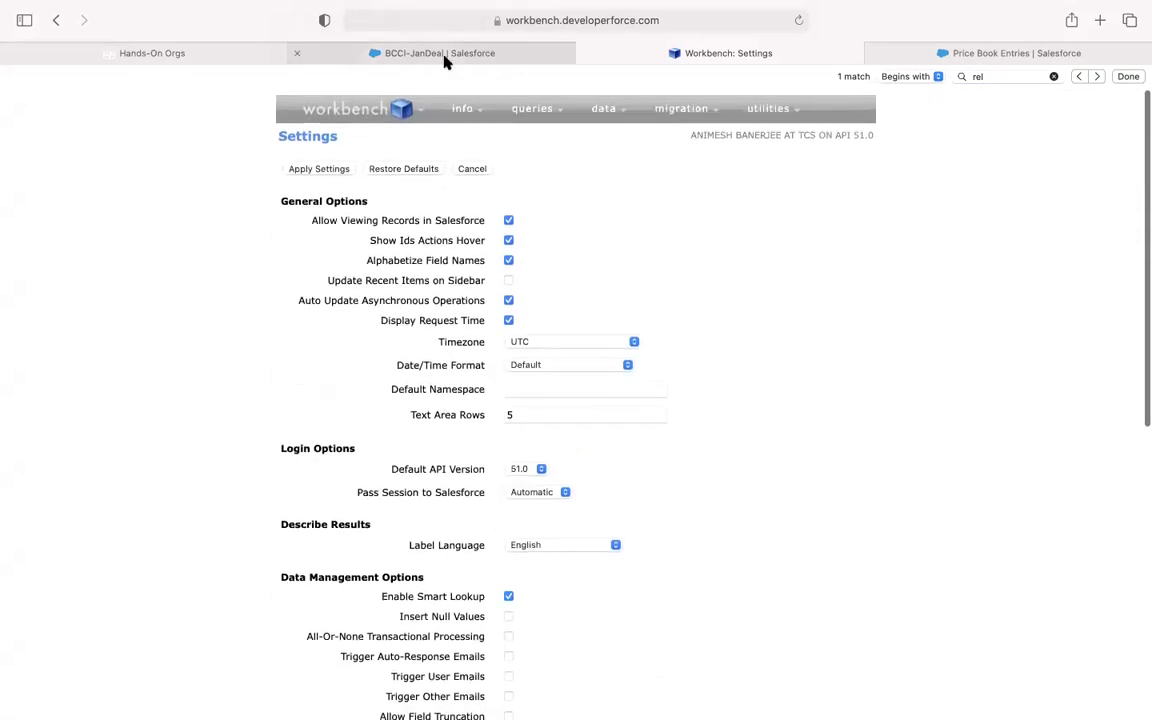
Change the query to Pricebook2Id.Name and Product2Id.Name and run it, producing an INVALID_FIELD error
{"action": "left_click", "coordinate": [56, 21]}
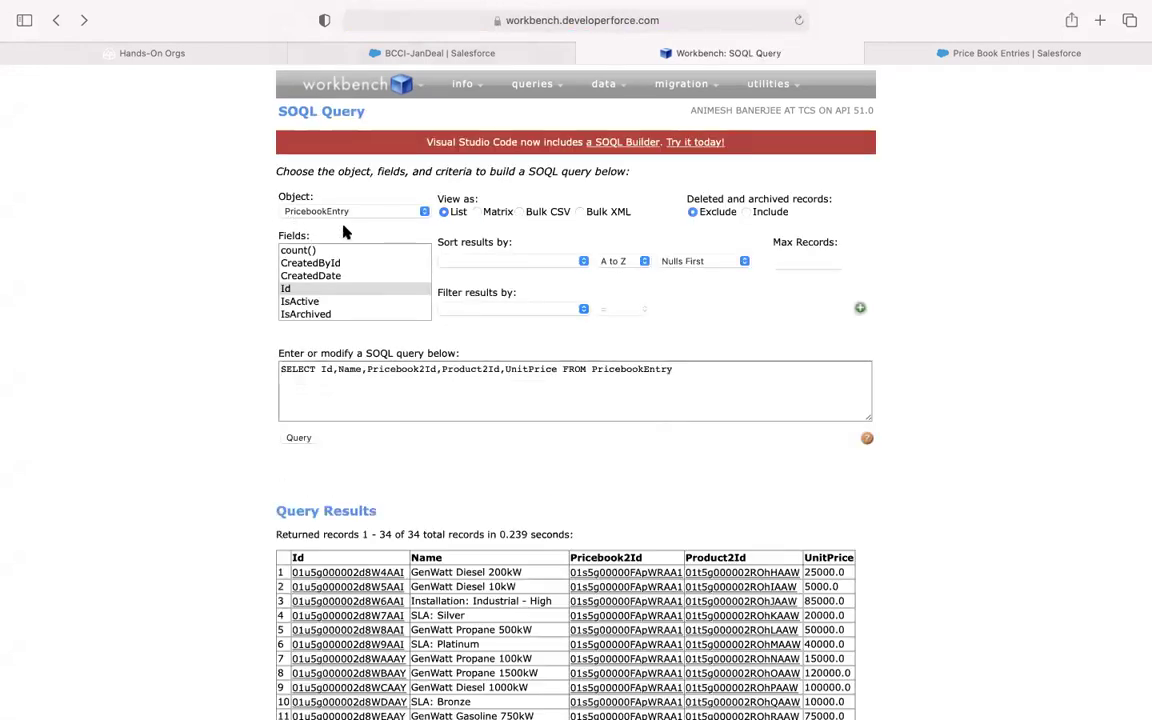
{"action": "scroll", "coordinate": [402, 368], "scroll_direction": "down", "scroll_amount": 2}
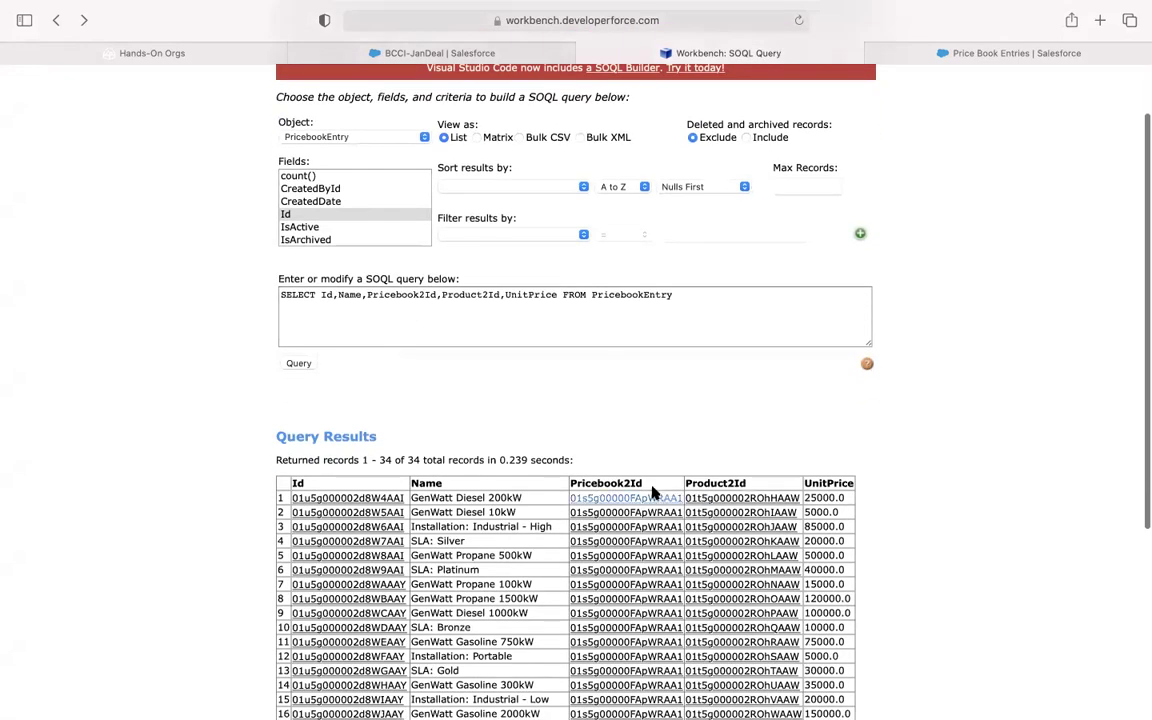
{"action": "left_click", "coordinate": [437, 296]}
{"action": "type", "text": ".Name"}
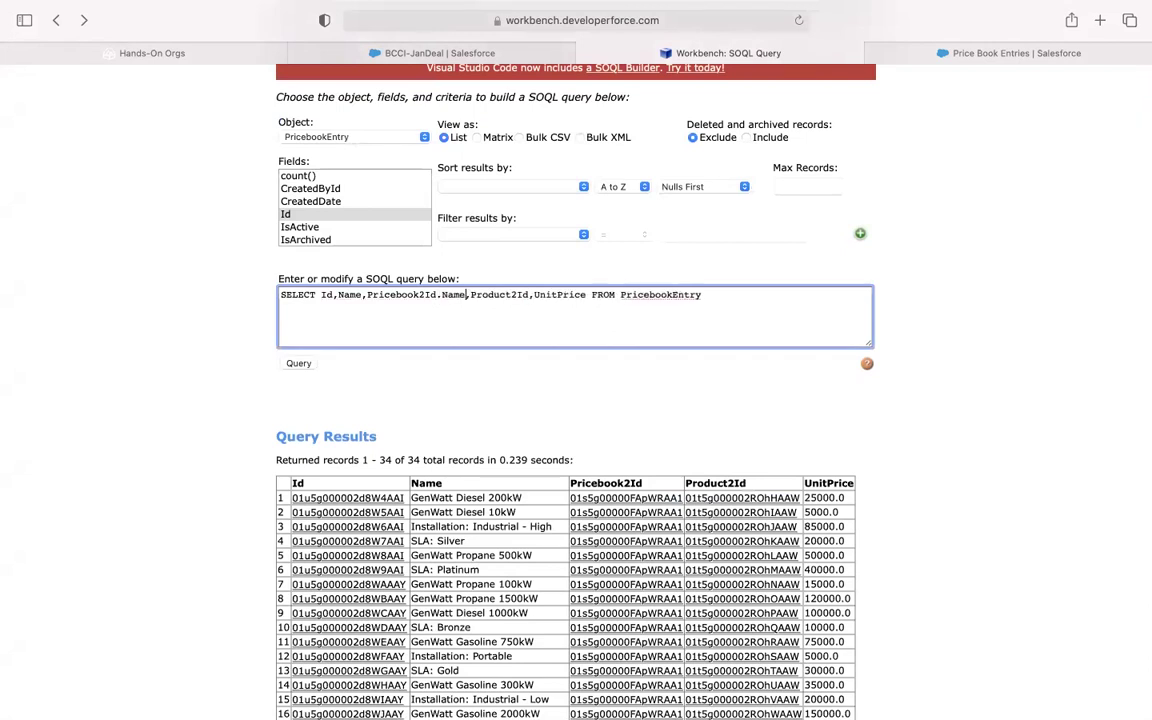
{"action": "left_click", "coordinate": [530, 295]}
{"action": "type", "text": ".Name"}
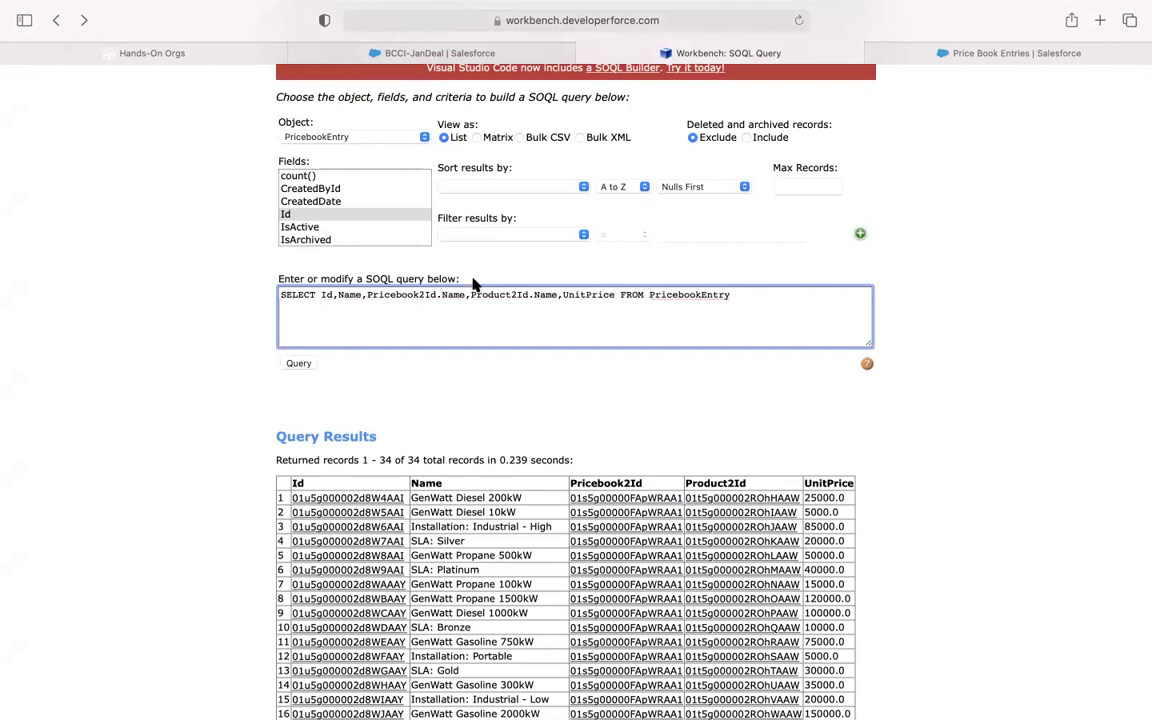
{"action": "left_click", "coordinate": [298, 363]}
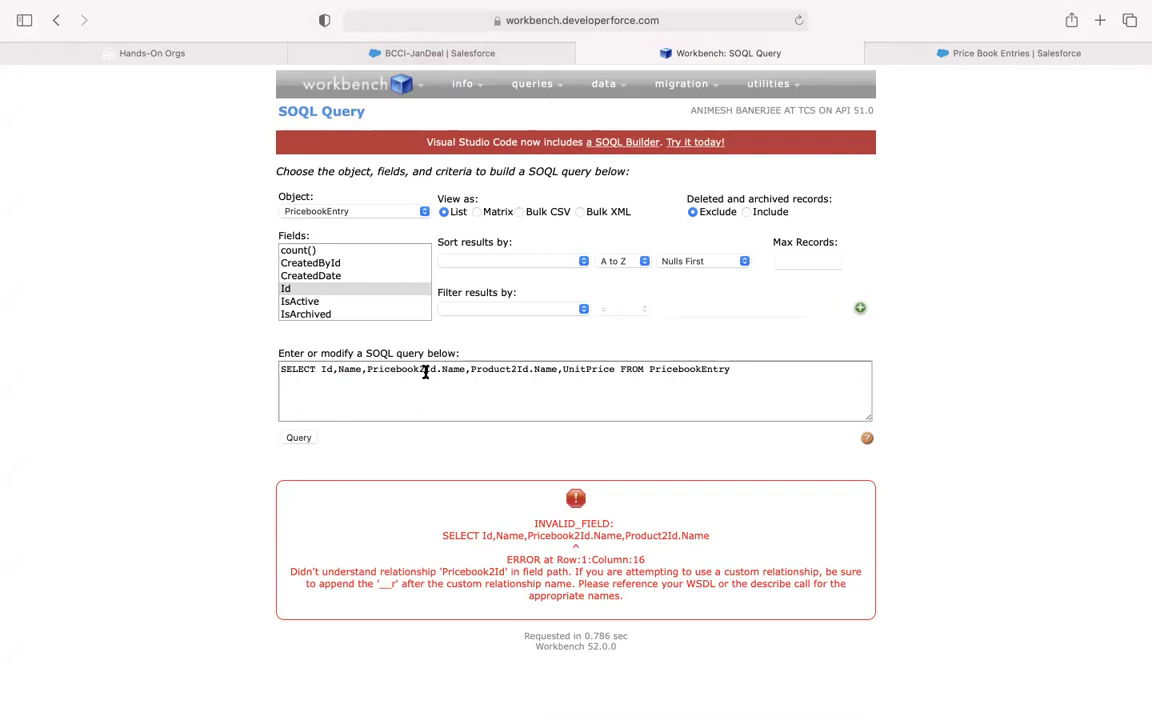
Try the PricebookEntry query with __r relationship names on Pricebook2Id and Product2Id
{"action": "left_click", "coordinate": [438, 371]}
{"action": "key", "text": "BackSpace"}
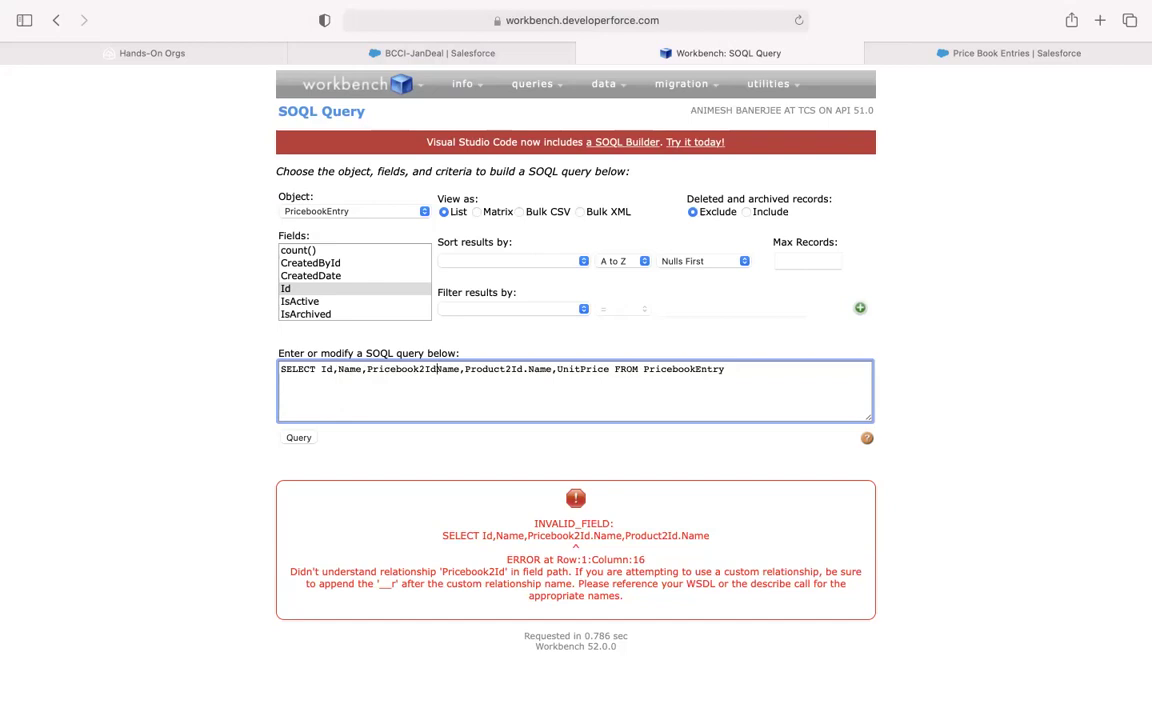
{"action": "type", "text": "__r."}
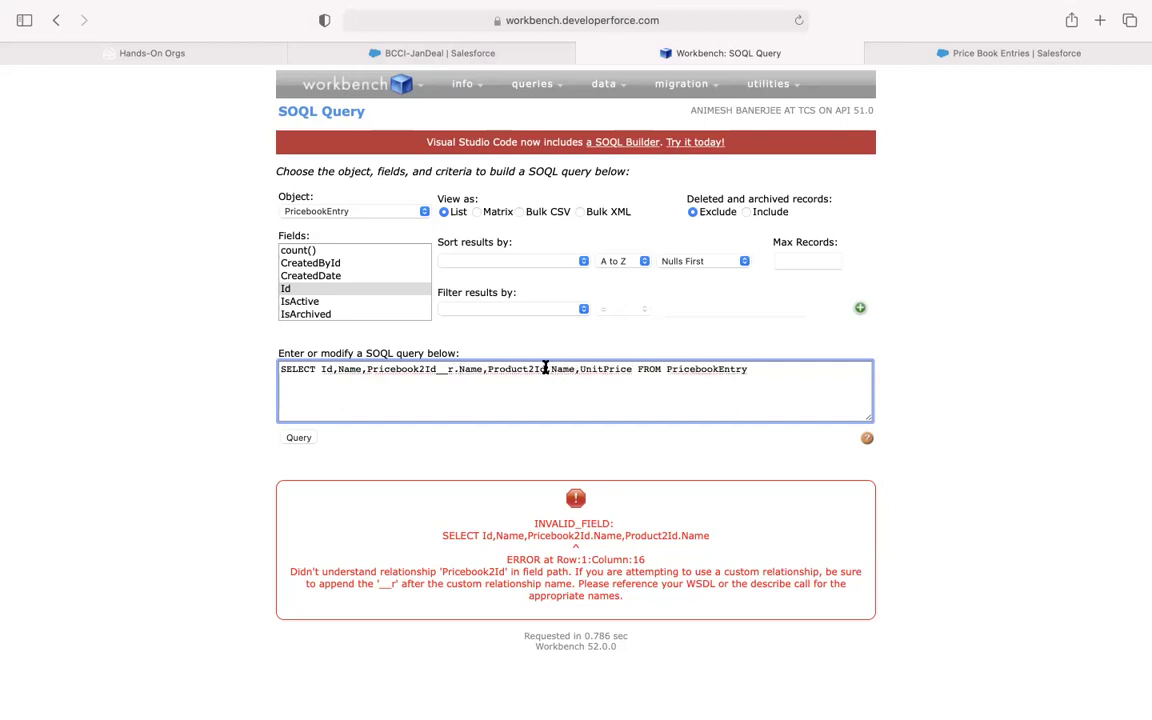
{"action": "left_click", "coordinate": [545, 368]}
{"action": "type", "text": "__r"}
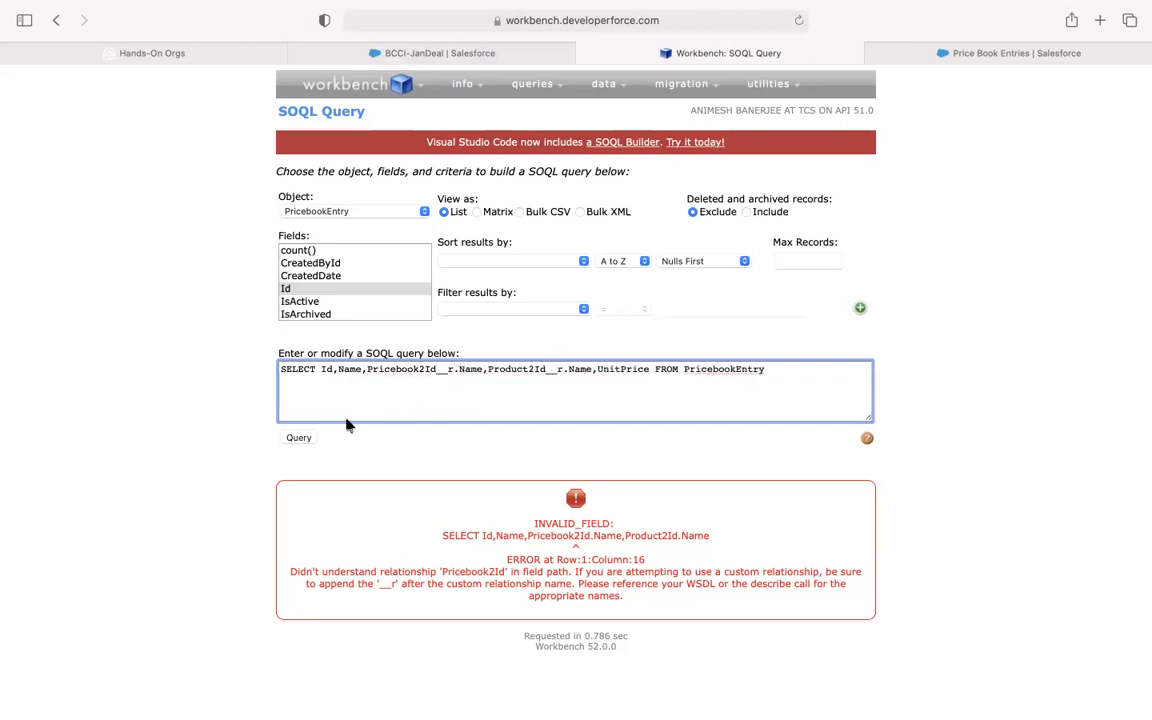
{"action": "left_click", "coordinate": [298, 438]}
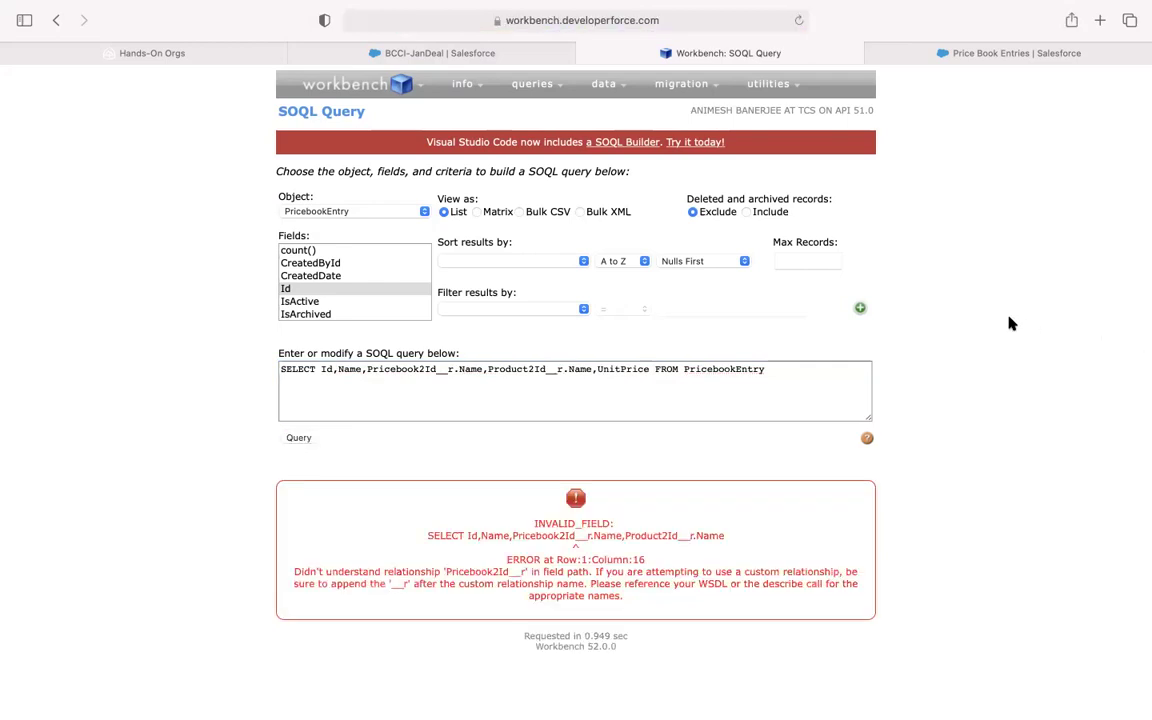
Restore plain Pricebook2Id and Product2Id field names and rerun the query, listing all 34 entries
{"action": "left_click", "coordinate": [390, 212]}
{"action": "left_click", "coordinate": [317, 216]}
{"action": "left_click", "coordinate": [452, 369]}
{"action": "key", "text": "BackSpace"}
{"action": "key", "text": "BackSpace"}
{"action": "key", "text": "BackSpace"}
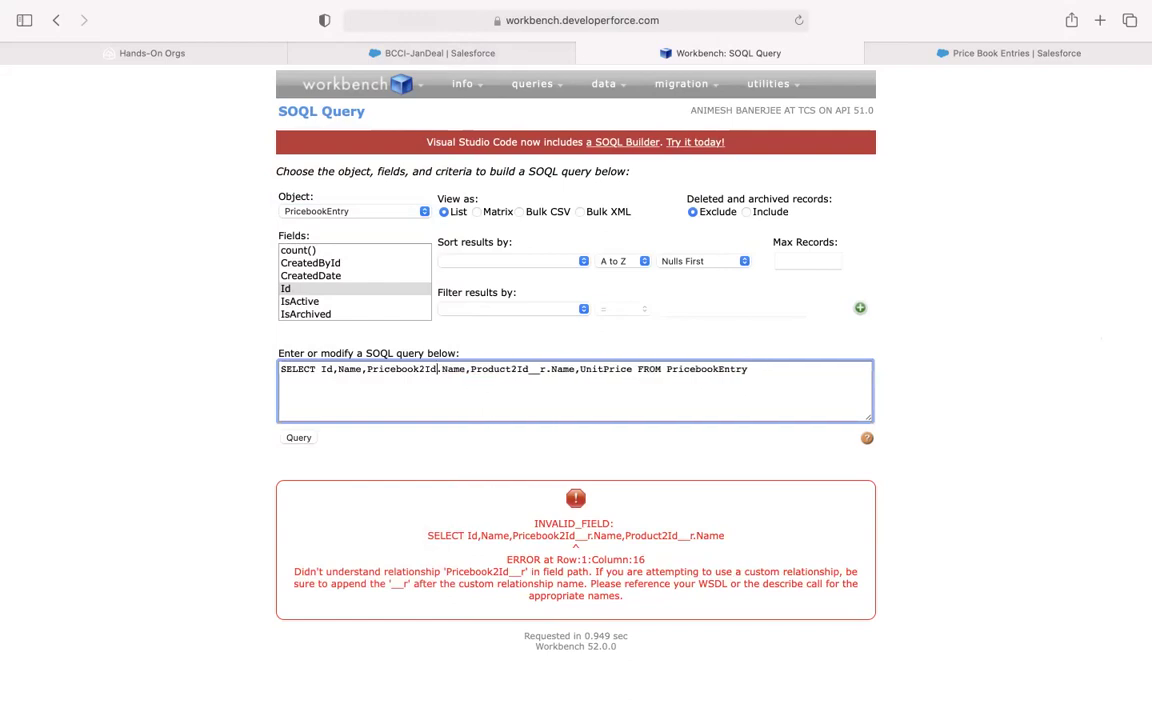
{"action": "left_click", "coordinate": [466, 369]}
{"action": "key", "text": "BackSpace"}
{"action": "key", "text": "BackSpace"}
{"action": "key", "text": "BackSpace"}
{"action": "key", "text": "BackSpace"}
{"action": "key", "text": "BackSpace"}
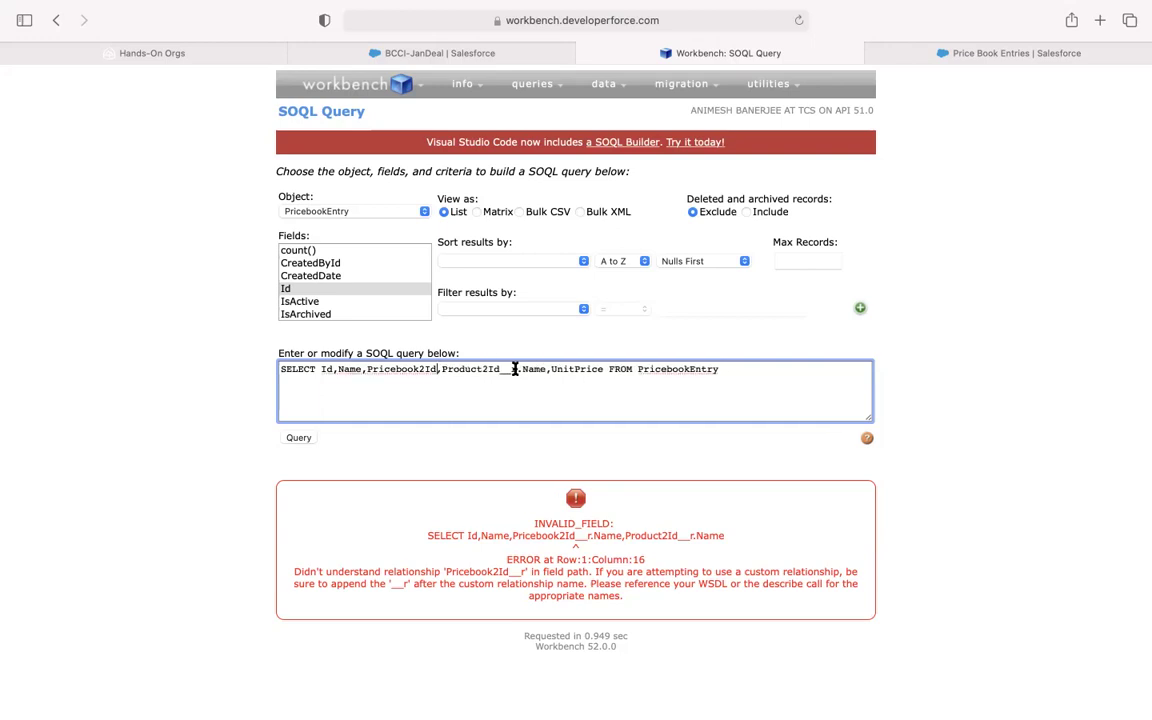
{"action": "key", "text": "BackSpace"}
{"action": "key", "text": "BackSpace"}
{"action": "key", "text": "BackSpace"}
{"action": "key", "text": "BackSpace"}
{"action": "key", "text": "BackSpace"}
{"action": "key", "text": "BackSpace"}
{"action": "key", "text": "BackSpace"}
{"action": "key", "text": "BackSpace"}
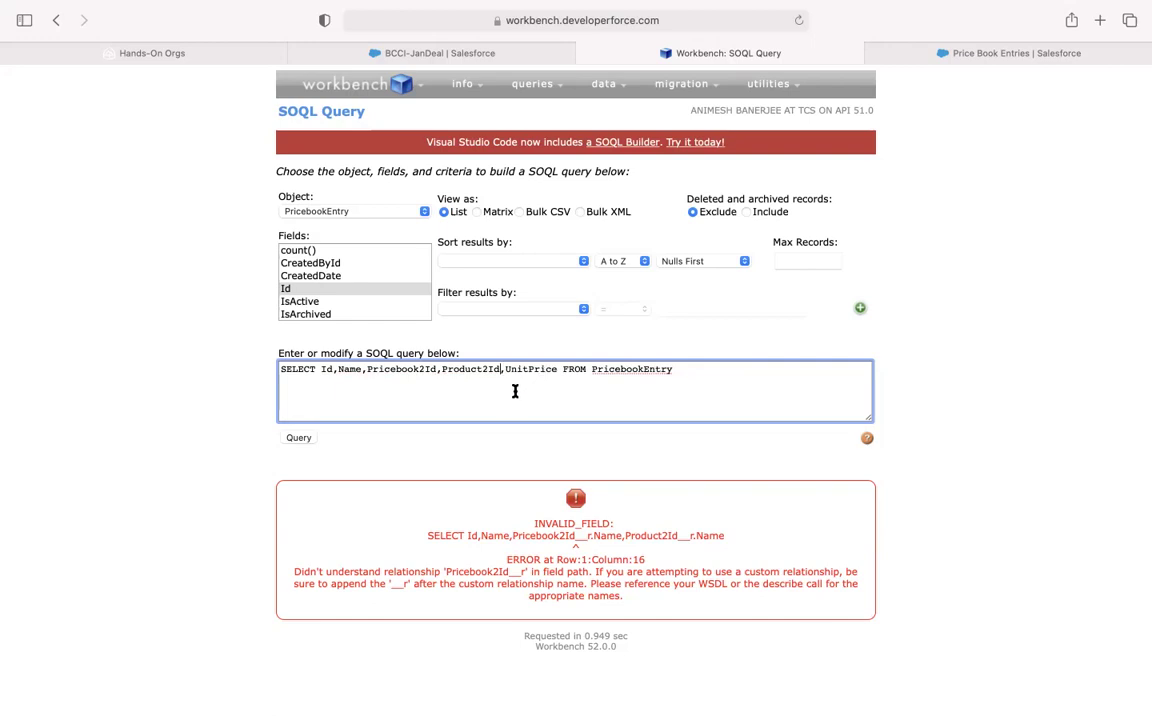
{"action": "double_click", "coordinate": [462, 370]}
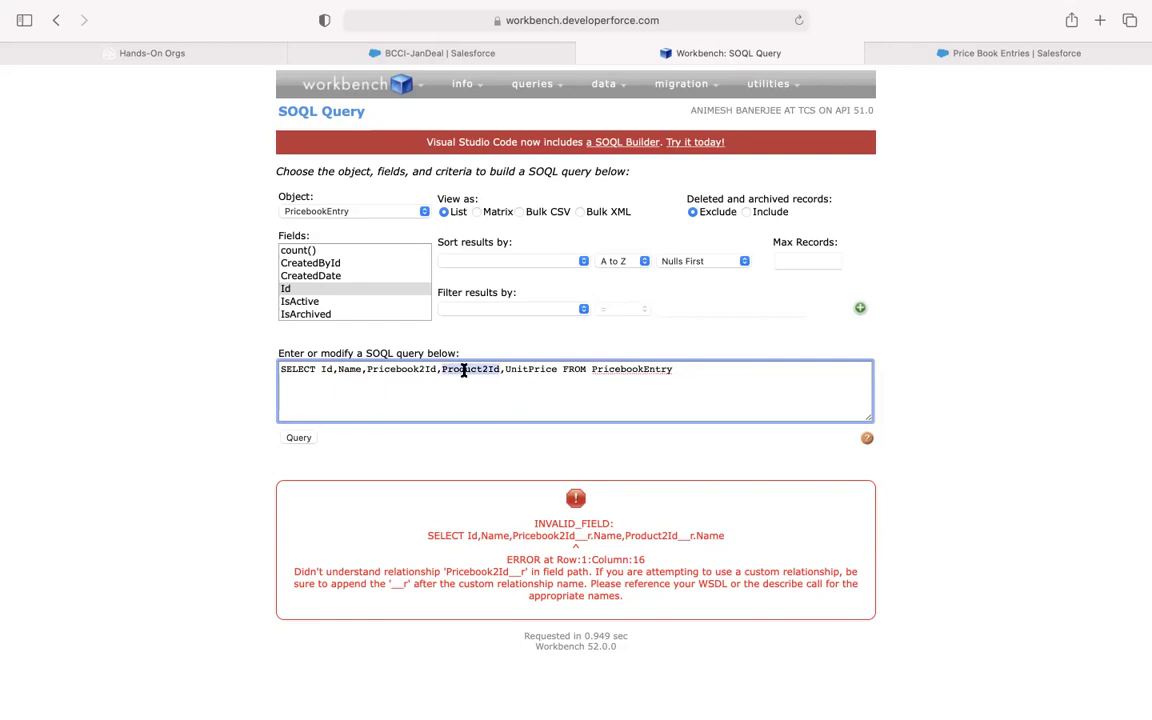
{"action": "double_click", "coordinate": [399, 370]}
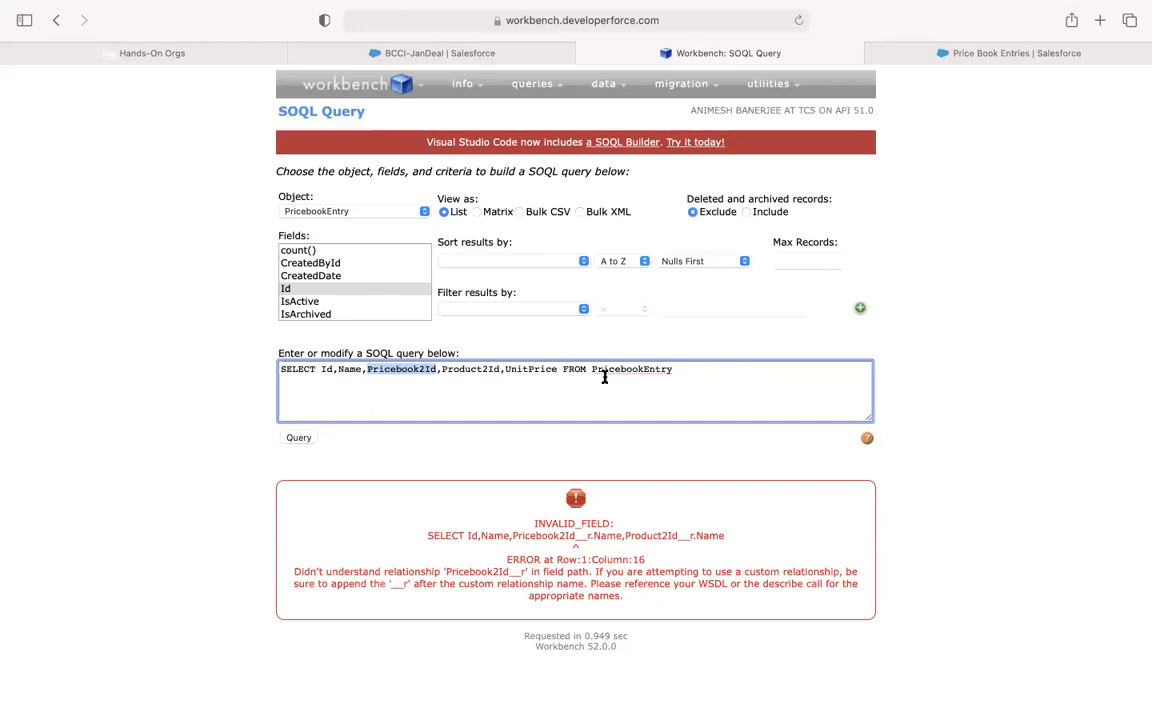
{"action": "left_click", "coordinate": [302, 440]}
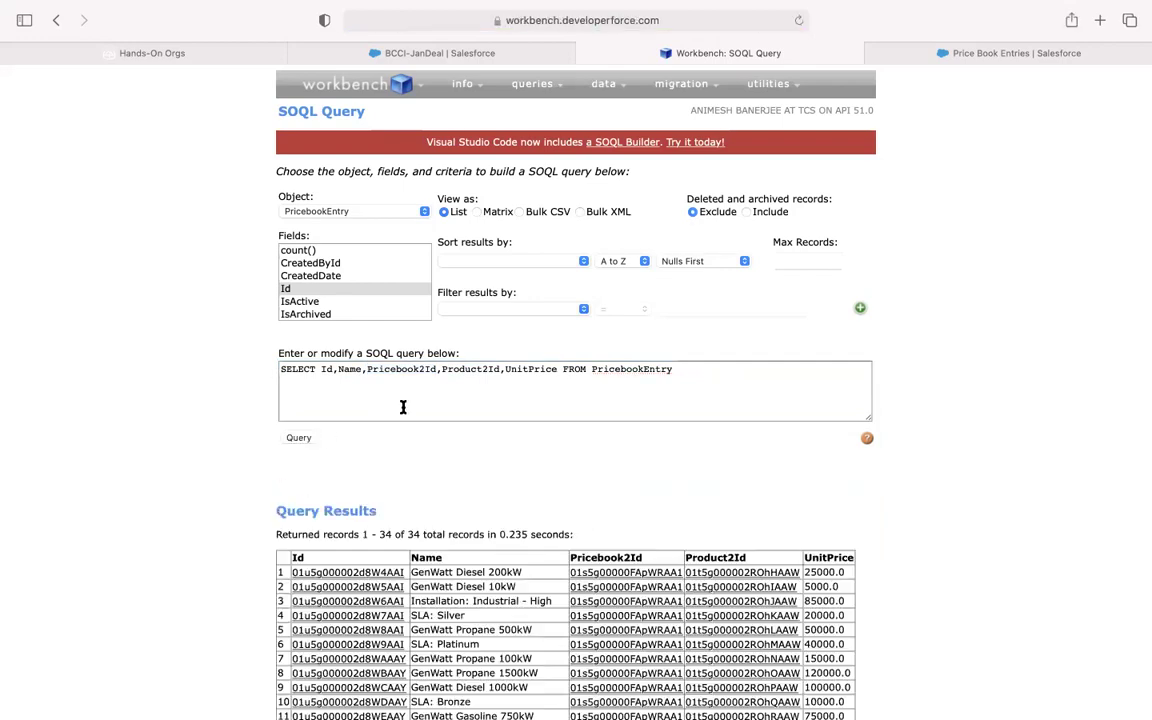
{"action": "scroll", "coordinate": [475, 462], "scroll_direction": "down", "scroll_amount": 2}
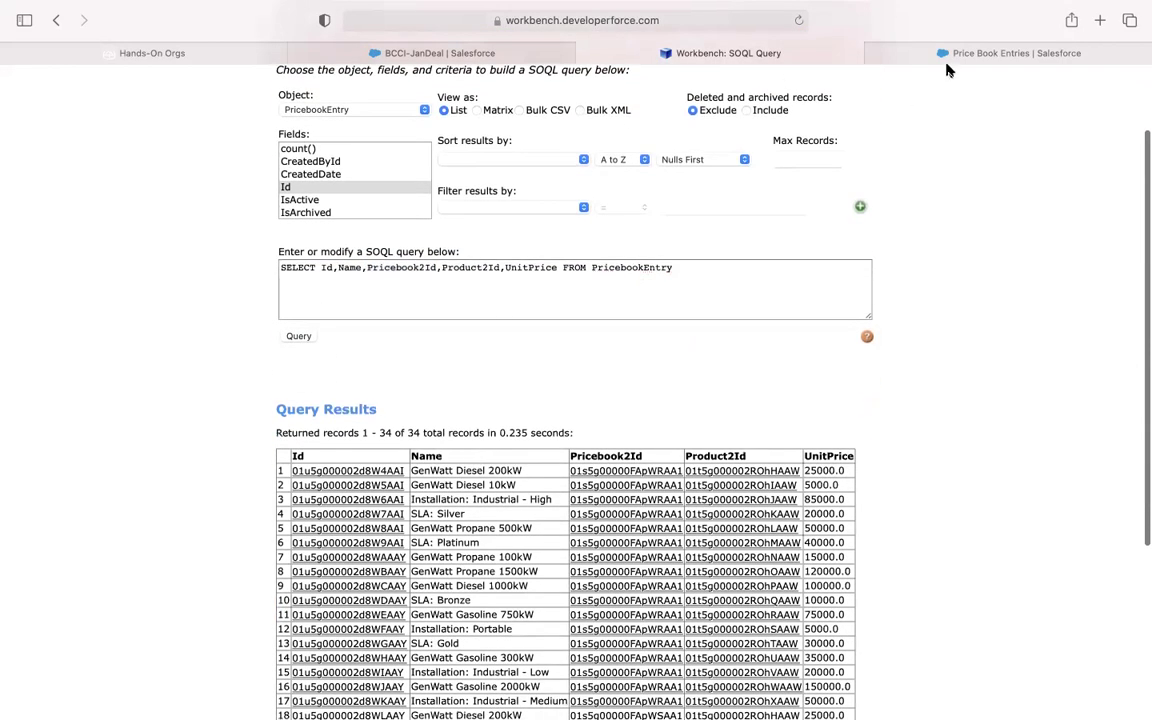
{"action": "left_click", "coordinate": [922, 55]}
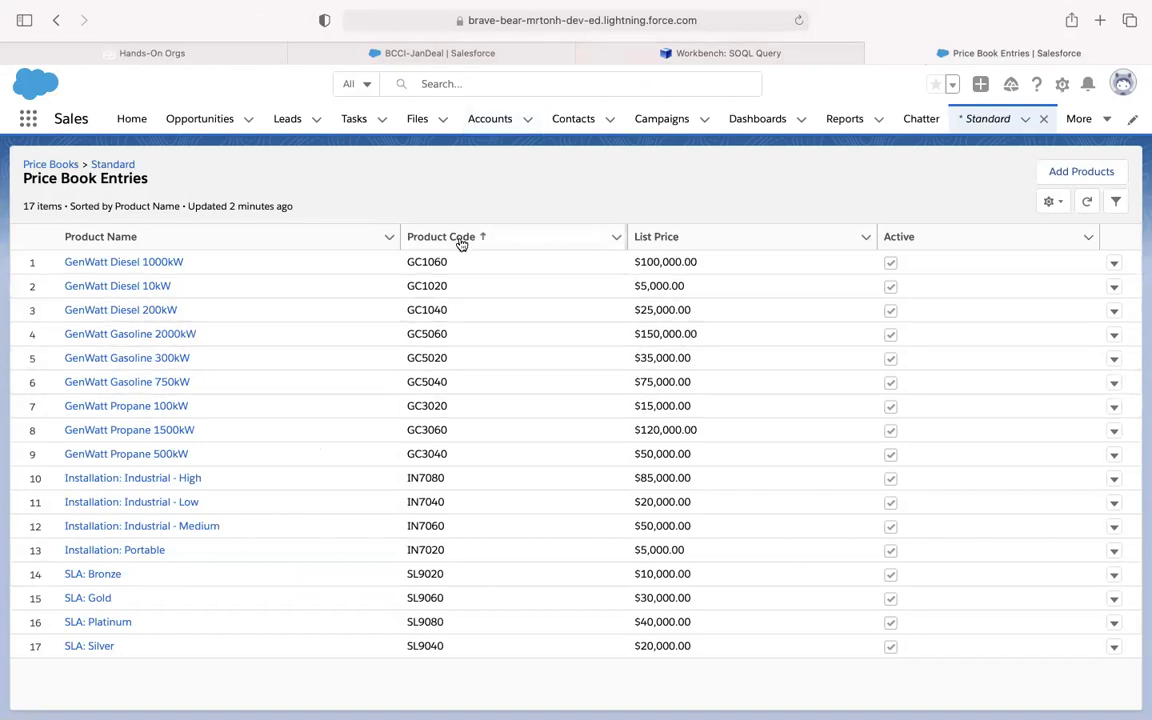
Open the BCCI-FebDeal opportunity and start Add Products from its Products related list
{"action": "left_click", "coordinate": [197, 128]}
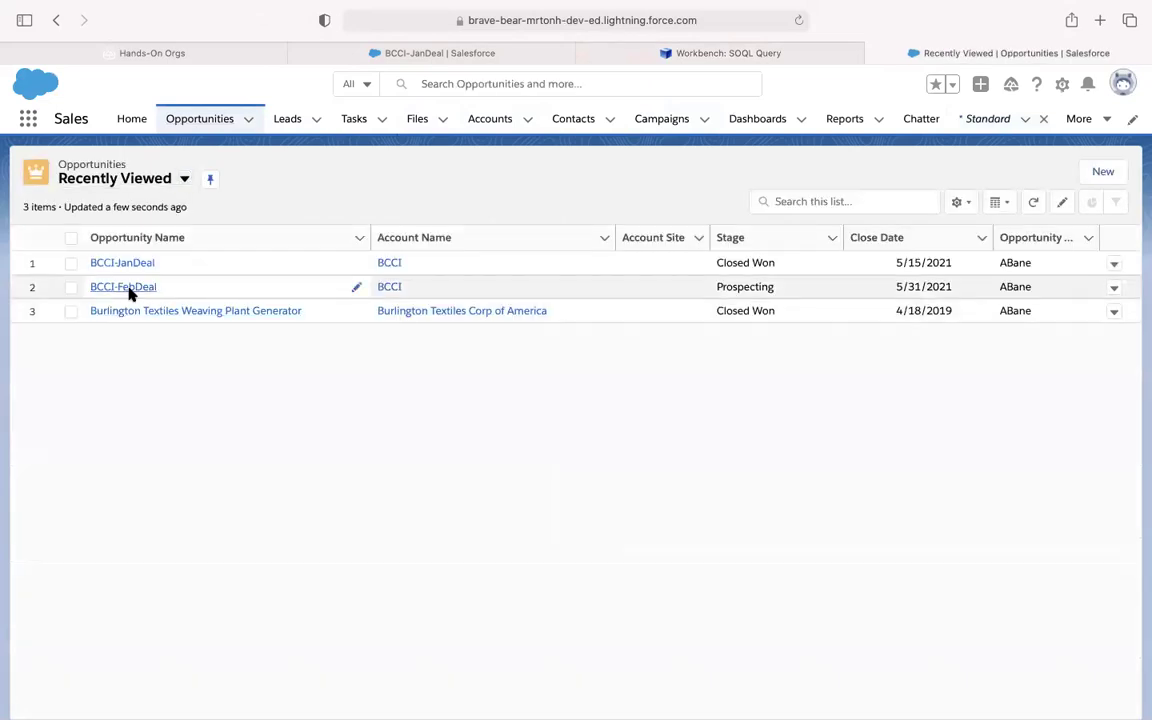
{"action": "left_click", "coordinate": [127, 288]}
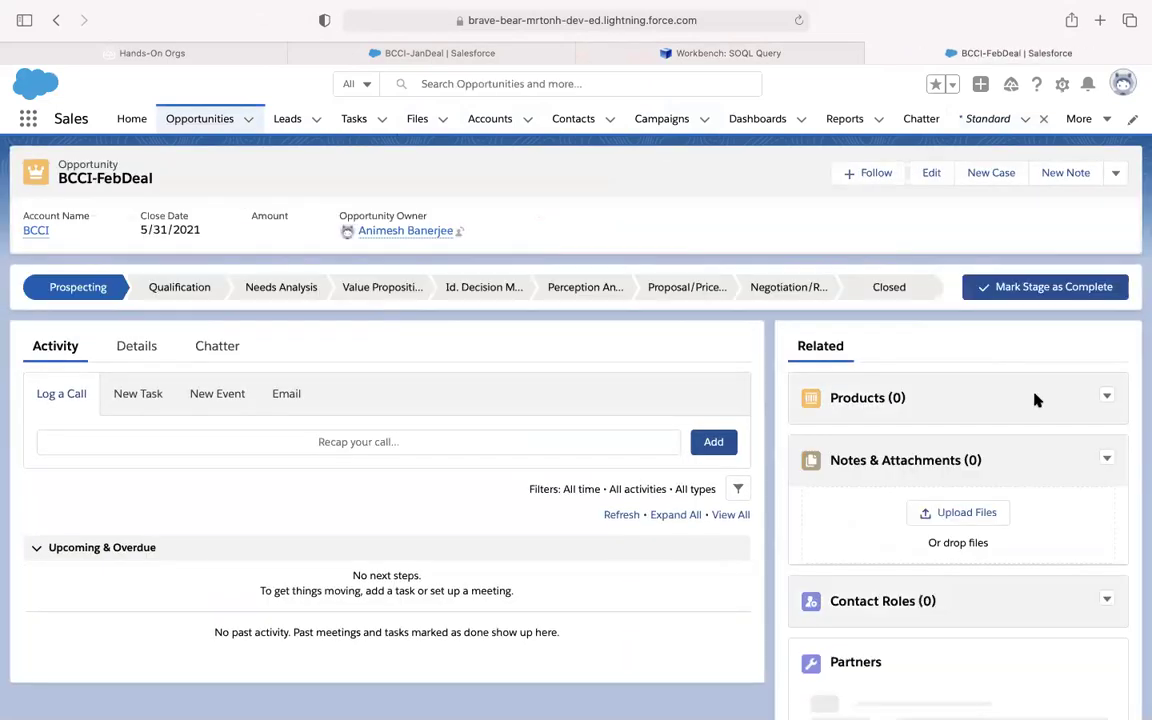
{"action": "left_click", "coordinate": [1107, 397]}
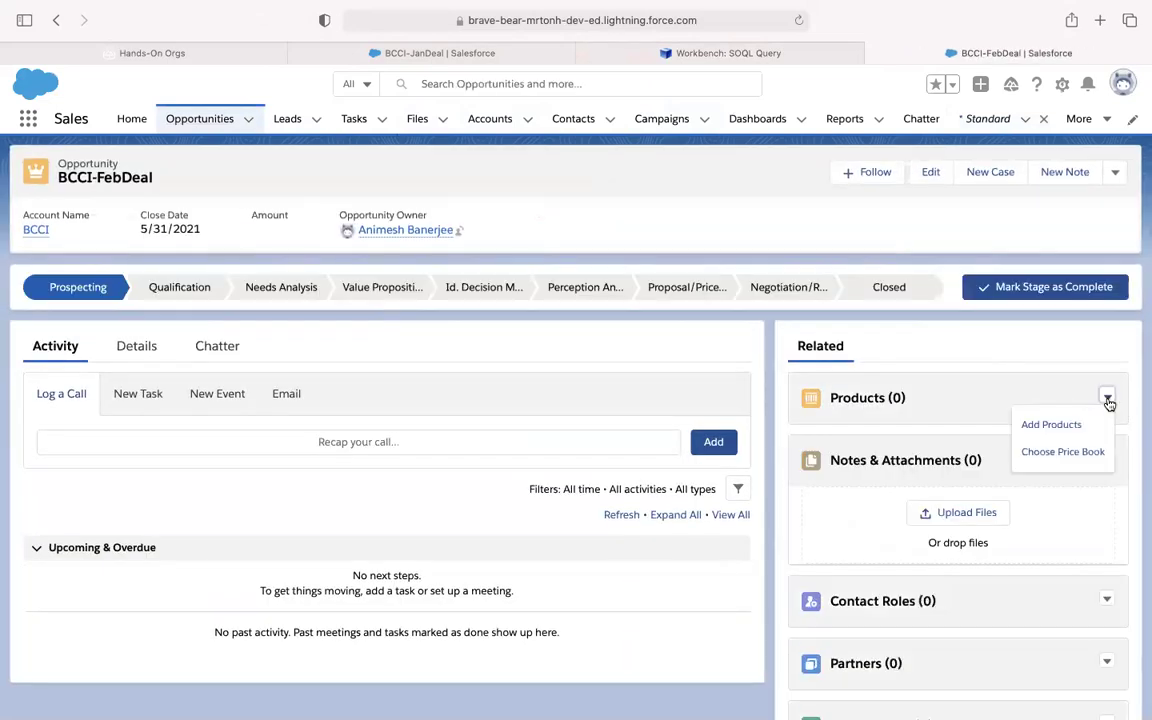
{"action": "left_click", "coordinate": [1047, 426]}
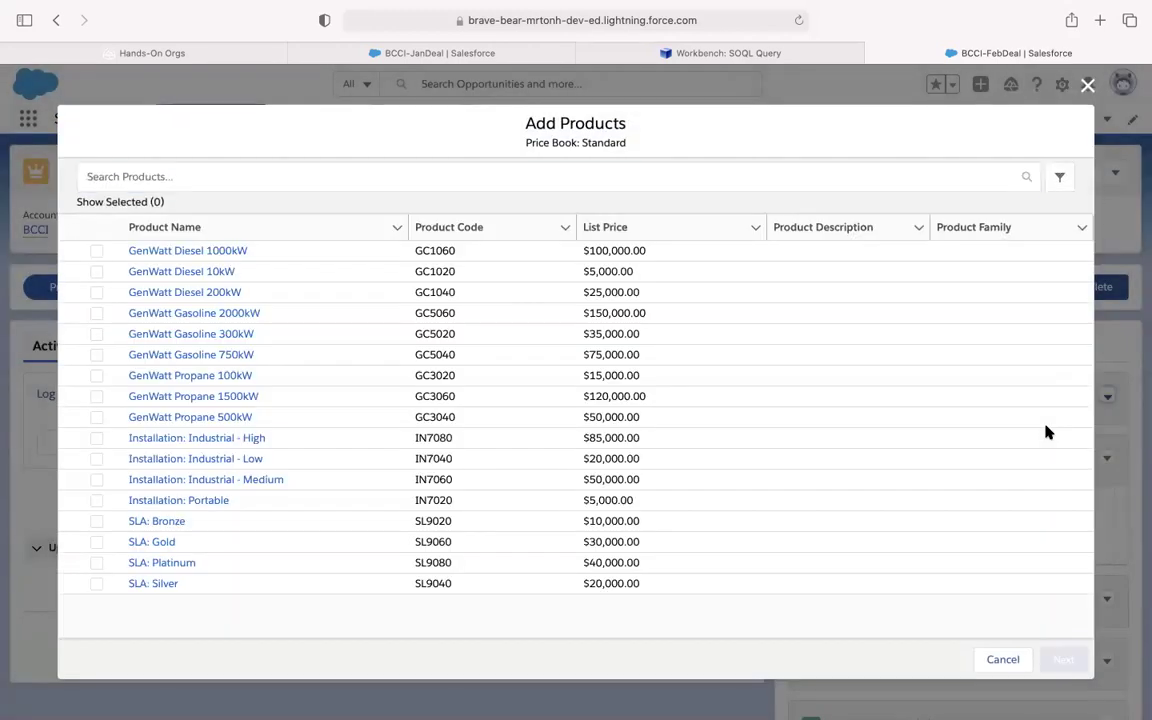
{"action": "left_click", "coordinate": [797, 129]}
Set the Workbench query object to Opportunity and select the Name field
{"action": "left_click", "coordinate": [760, 57]}
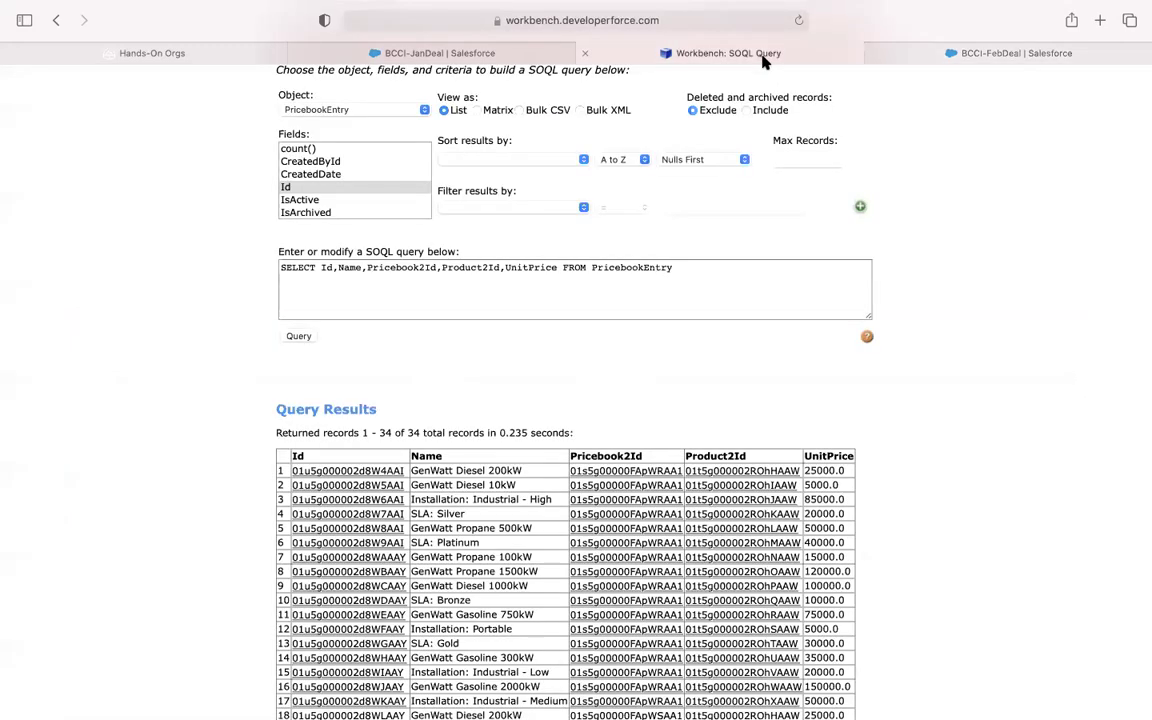
{"action": "scroll", "coordinate": [840, 220], "scroll_direction": "up", "scroll_amount": 3}
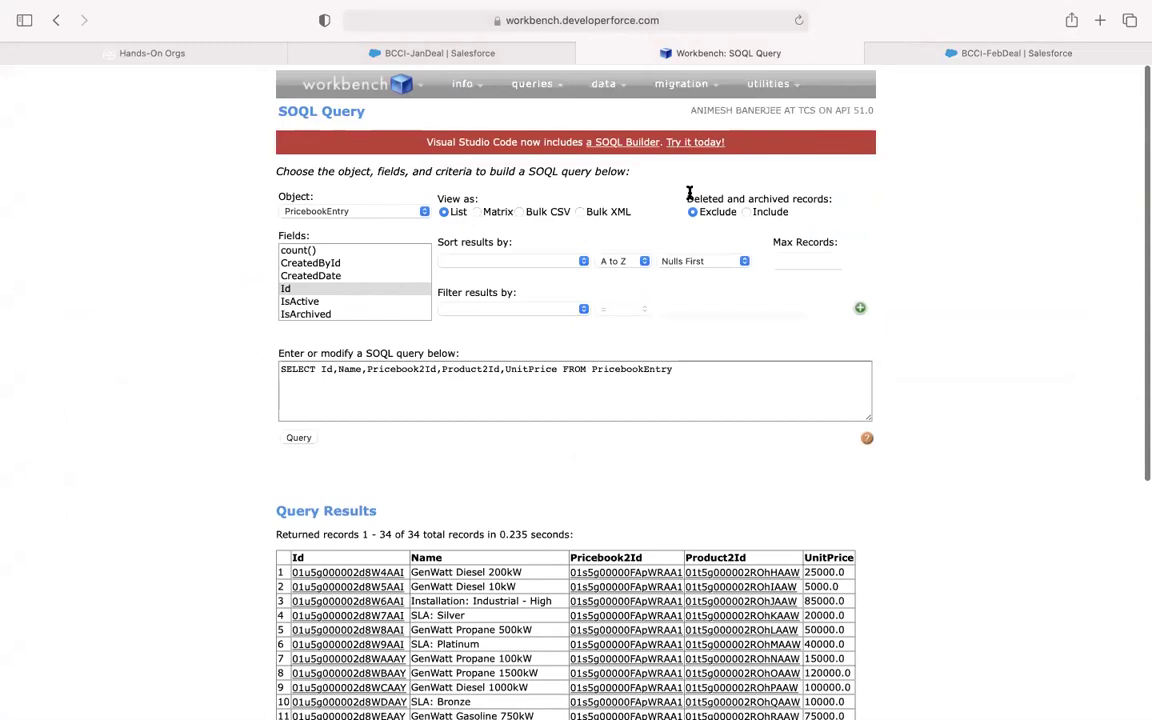
{"action": "left_click", "coordinate": [370, 214]}
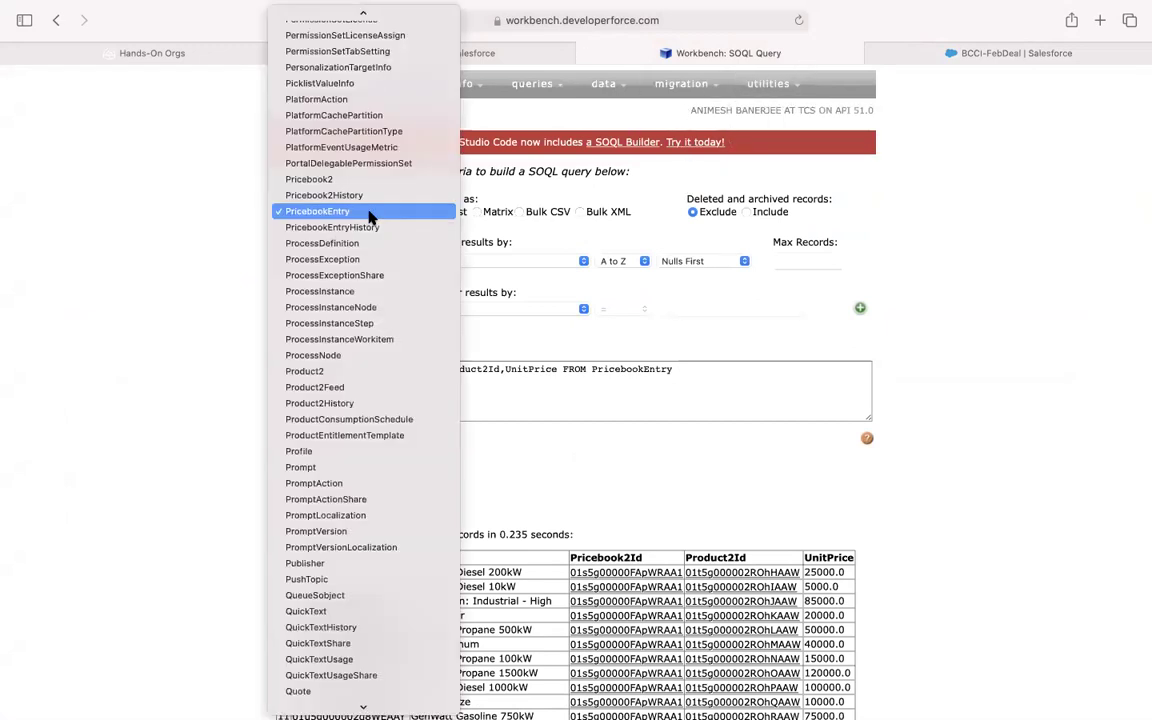
{"action": "scroll", "coordinate": [370, 216], "scroll_direction": "up", "scroll_amount": 15}
{"action": "scroll", "coordinate": [369, 216], "scroll_direction": "up", "scroll_amount": 5}
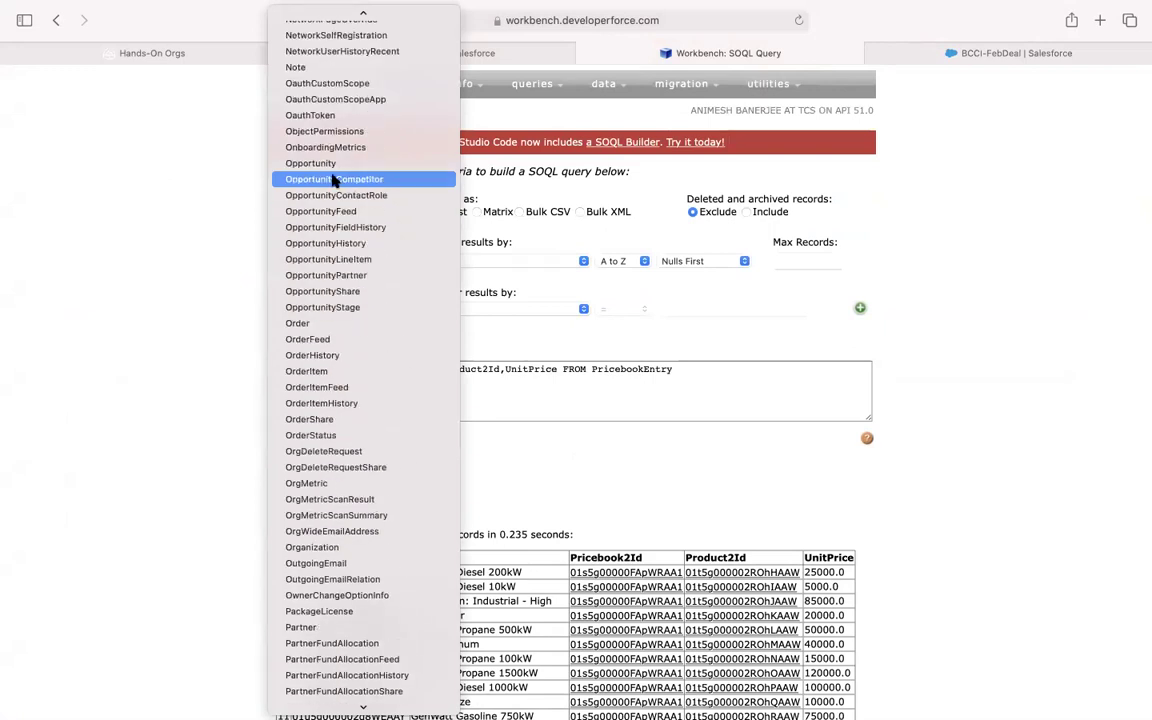
{"action": "left_click", "coordinate": [322, 163]}
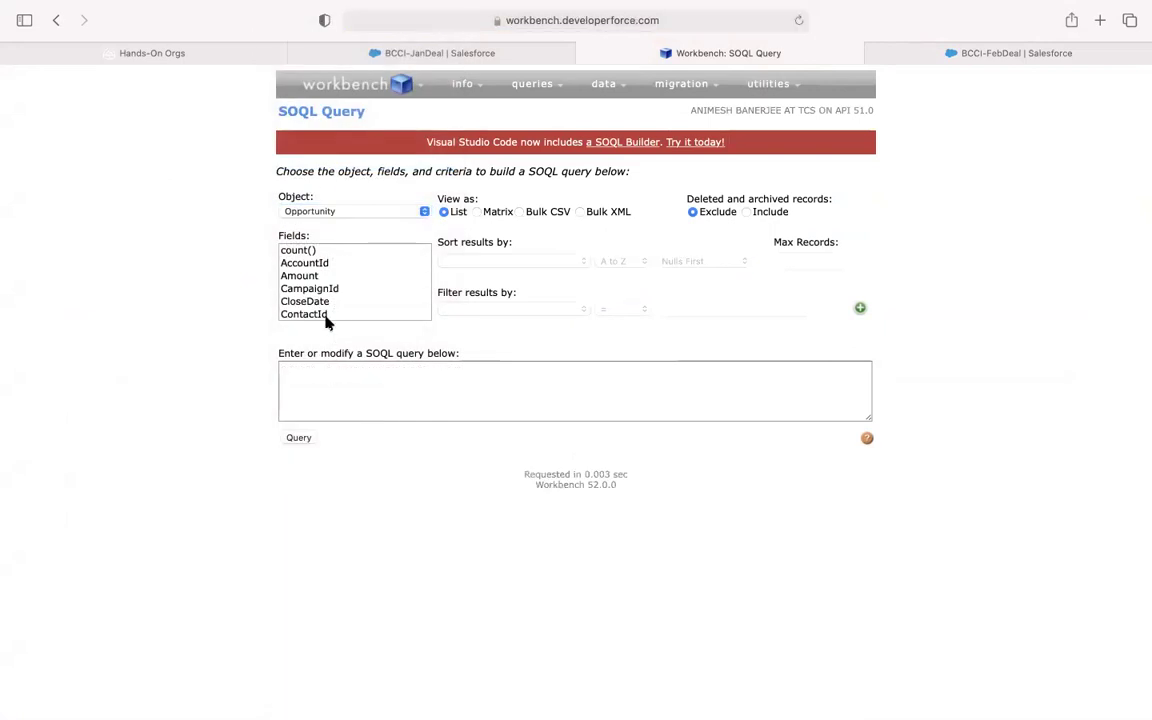
{"action": "scroll", "coordinate": [336, 282], "scroll_direction": "down", "scroll_amount": 1}
{"action": "scroll", "coordinate": [336, 282], "scroll_direction": "down", "scroll_amount": 1}
{"action": "scroll", "coordinate": [336, 282], "scroll_direction": "up", "scroll_amount": 2}
{"action": "left_click", "coordinate": [336, 275]}
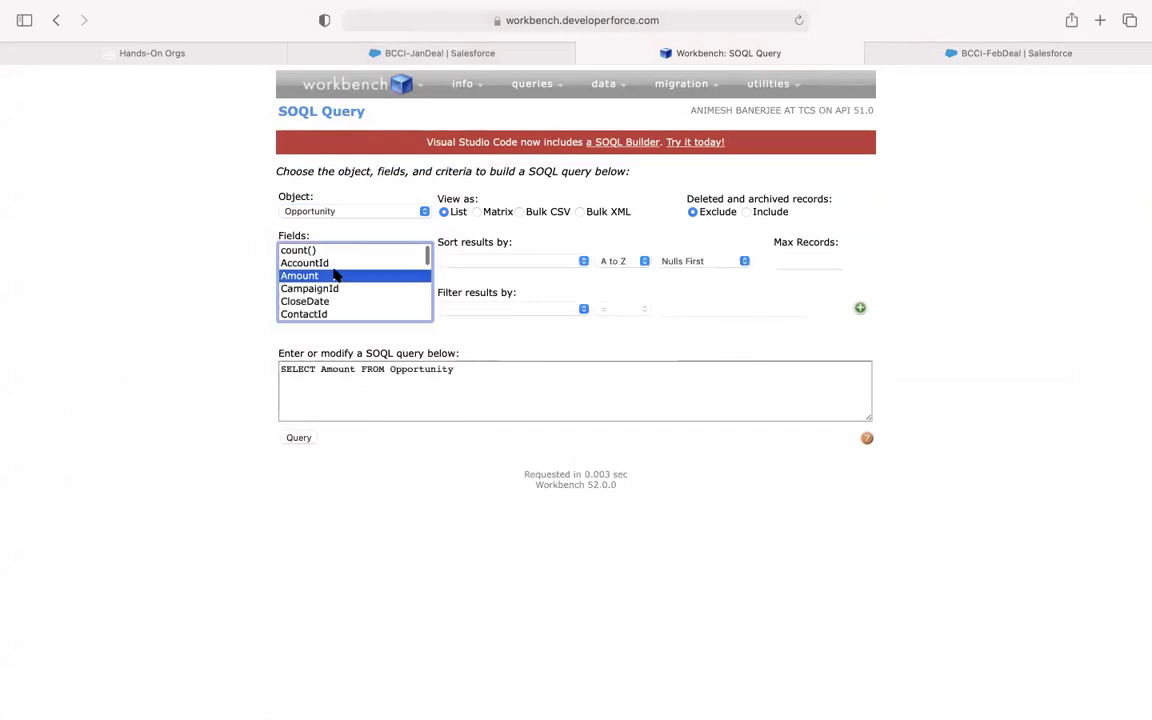
{"action": "key", "text": "n"}
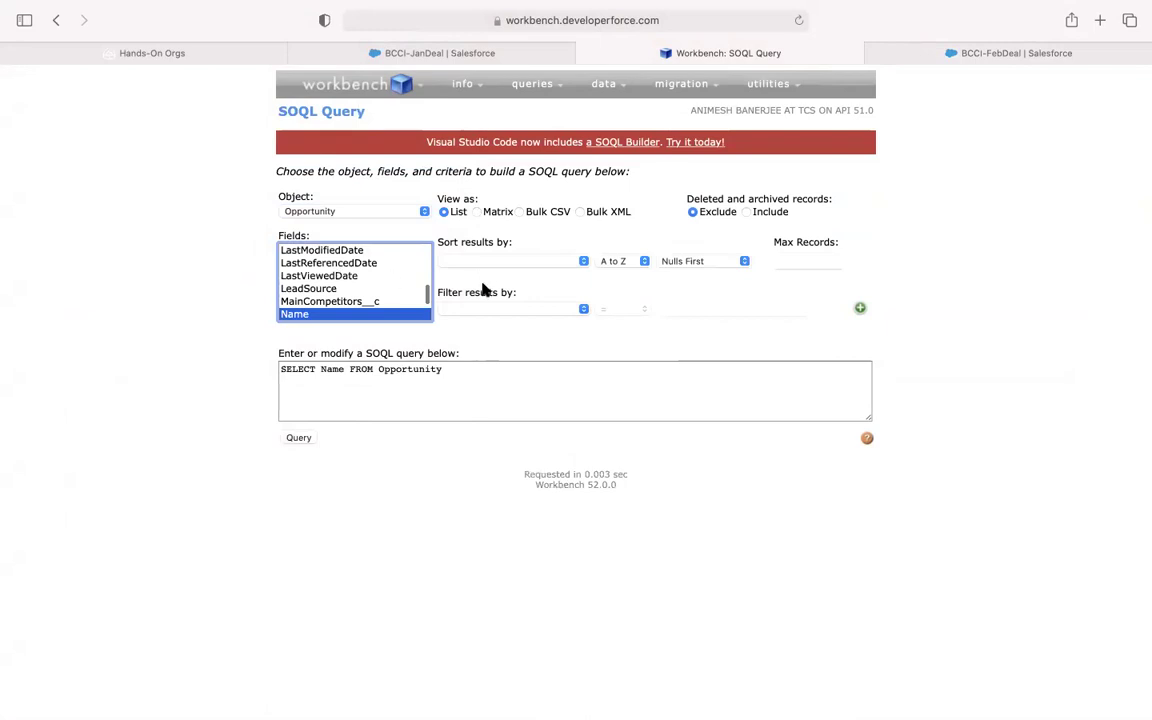
Filter on Name = 'BCCI-JanDeal' and run the opportunity query
{"action": "left_click", "coordinate": [473, 310]}
{"action": "key", "text": "n"}
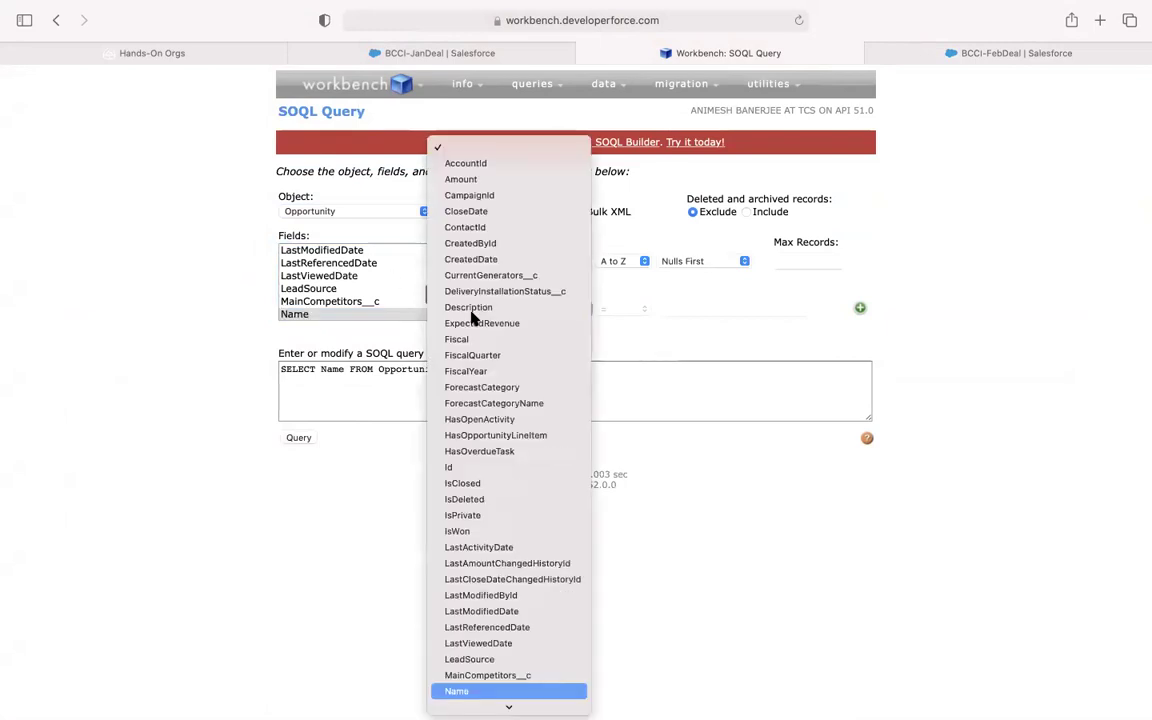
{"action": "key", "text": "o"}
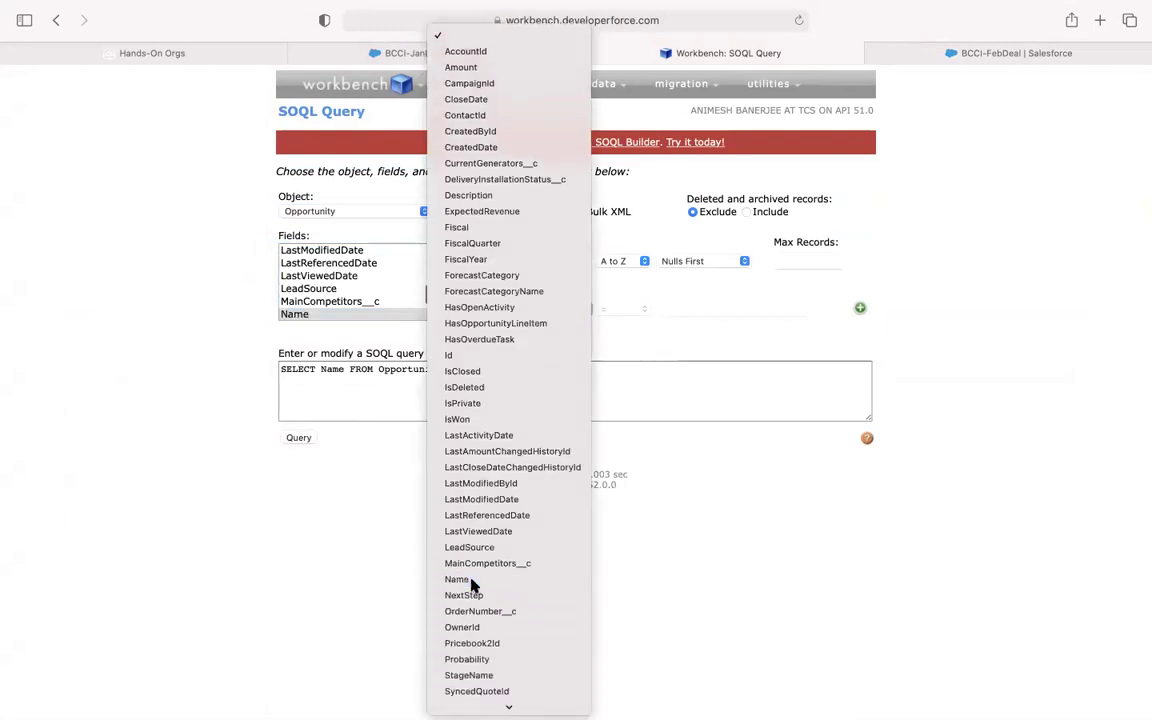
{"action": "left_click", "coordinate": [468, 580]}
{"action": "left_click", "coordinate": [694, 310]}
{"action": "type", "text": "01s5g00000FApWRAA1"}
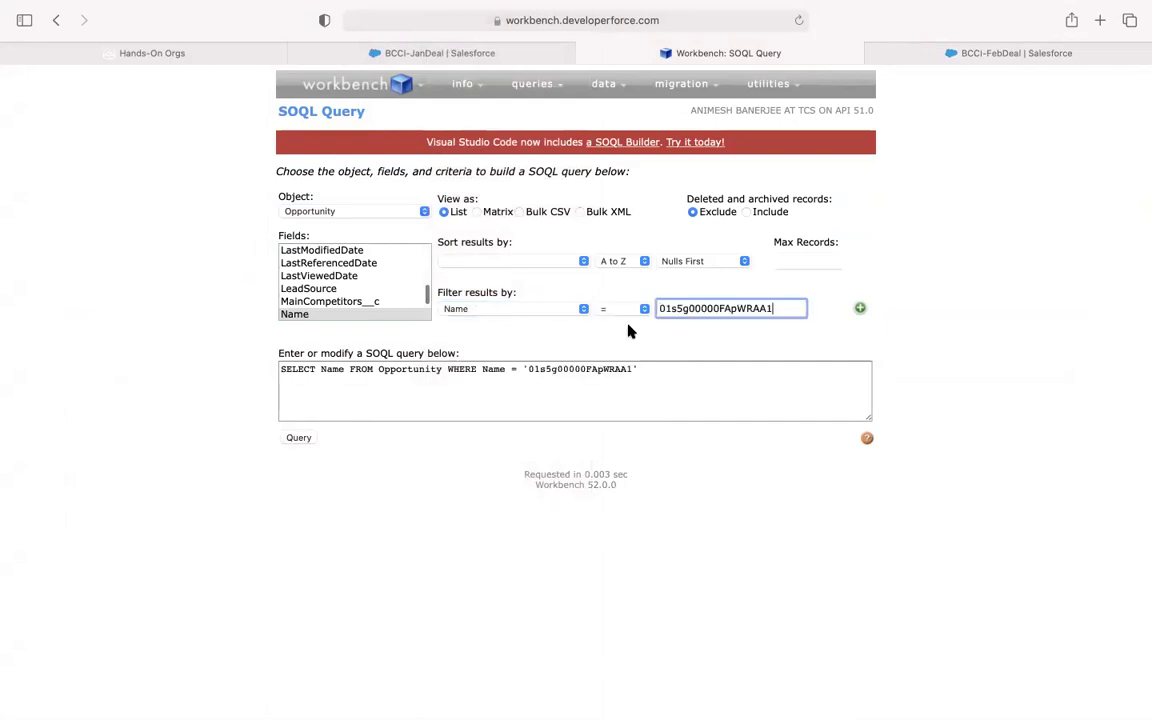
{"action": "left_click", "coordinate": [452, 54]}
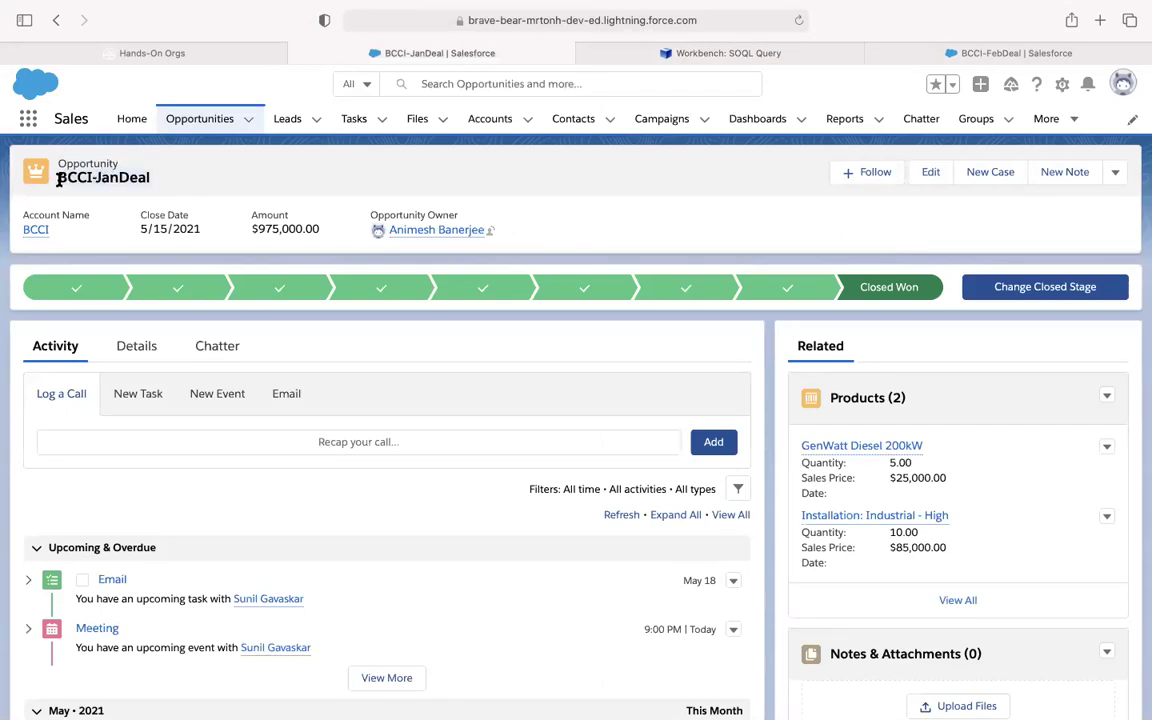
{"action": "left_click", "coordinate": [624, 60]}
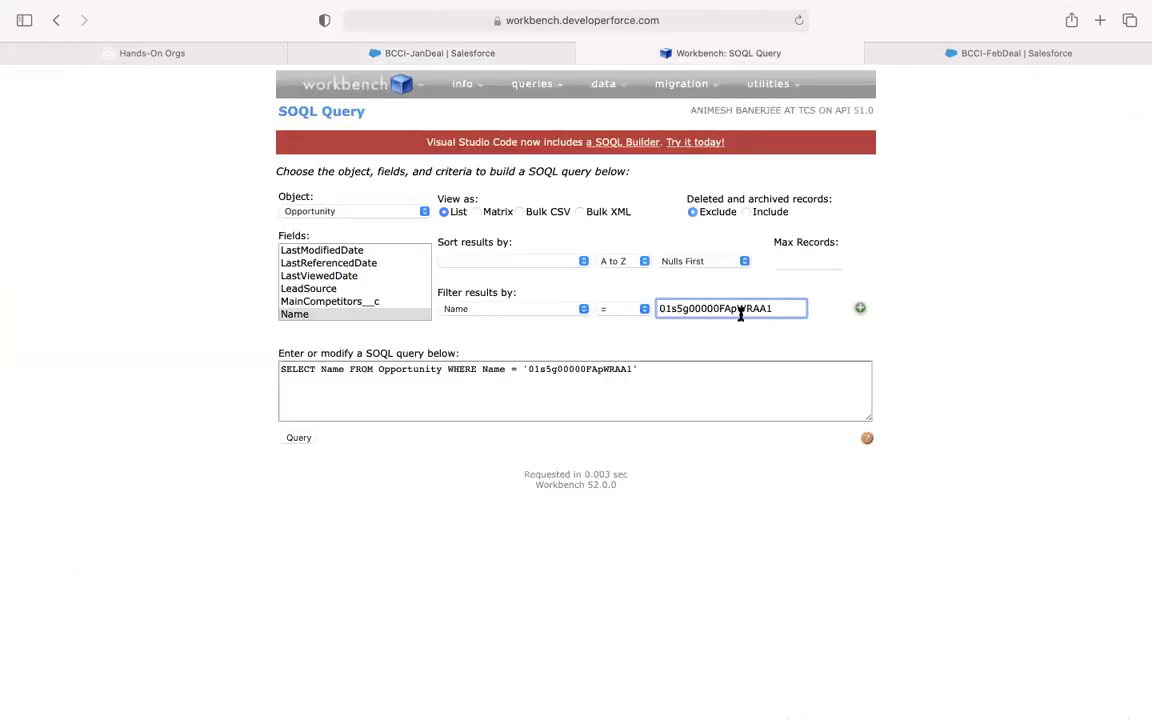
{"action": "left_click_drag", "start_coordinate": [776, 308], "coordinate": [555, 309]}
{"action": "type", "text": "BCCI-JanDeal"}
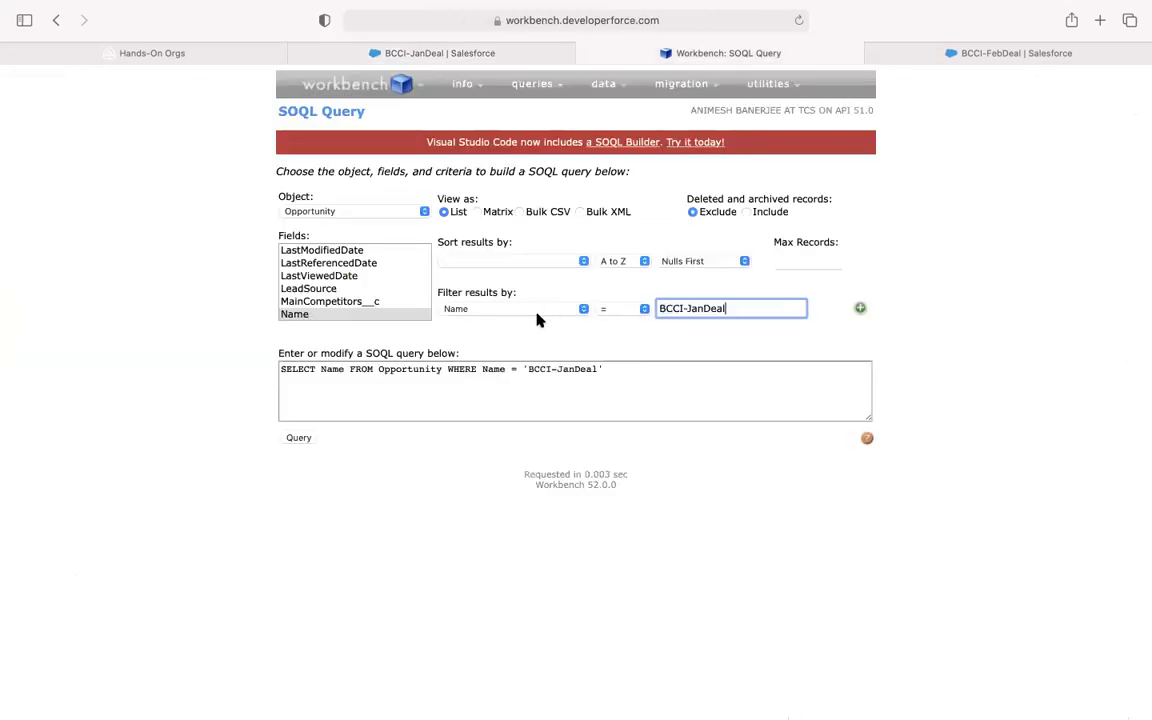
{"action": "left_click", "coordinate": [306, 437]}
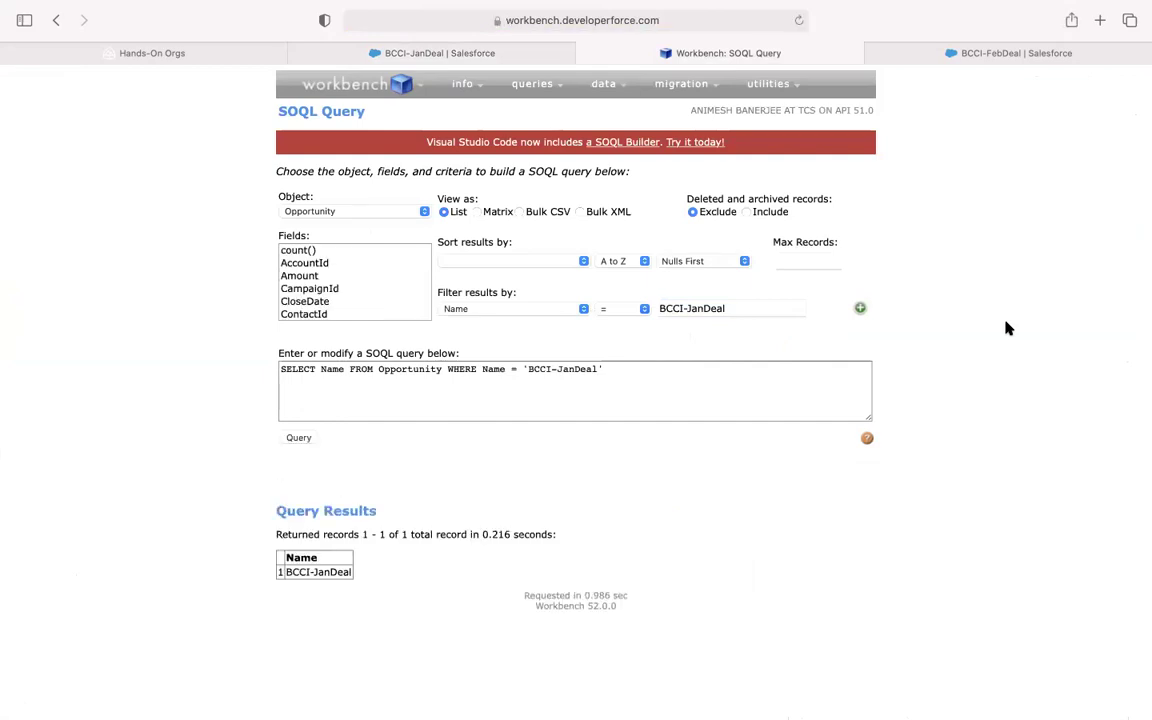
Add Id to the SELECT clause and rerun, returning BCCI-JanDeal's record Id
{"action": "left_click", "coordinate": [322, 369]}
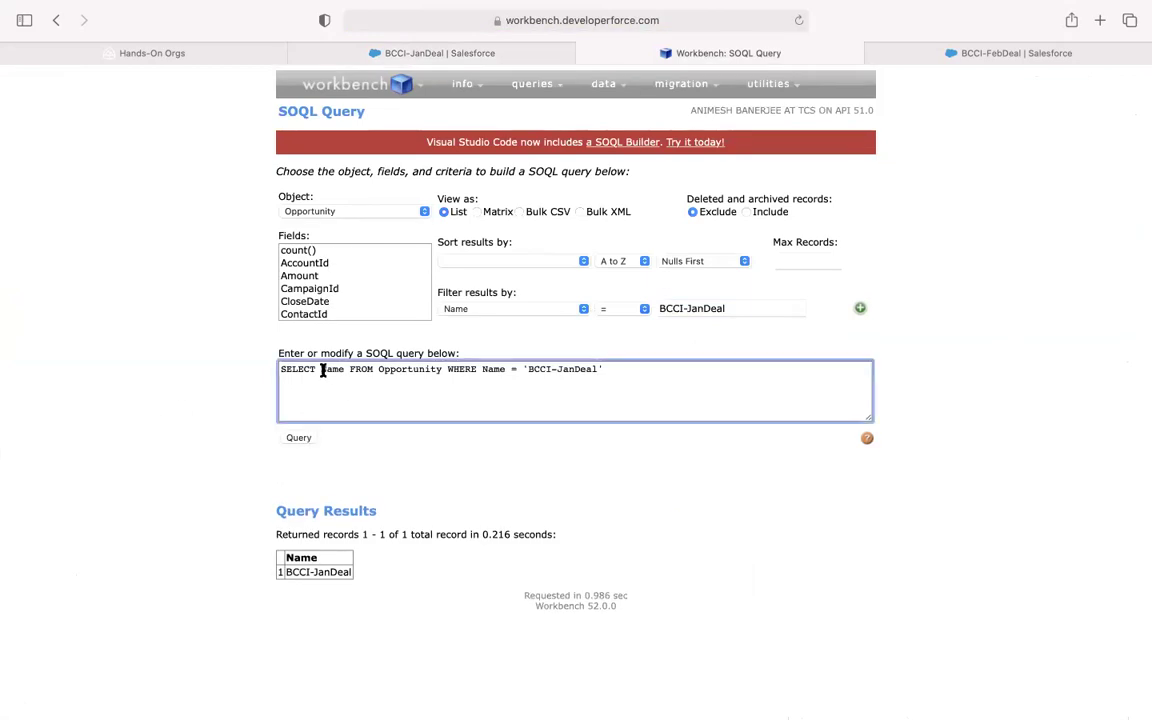
{"action": "type", "text": "Id,"}
{"action": "left_click", "coordinate": [297, 439]}
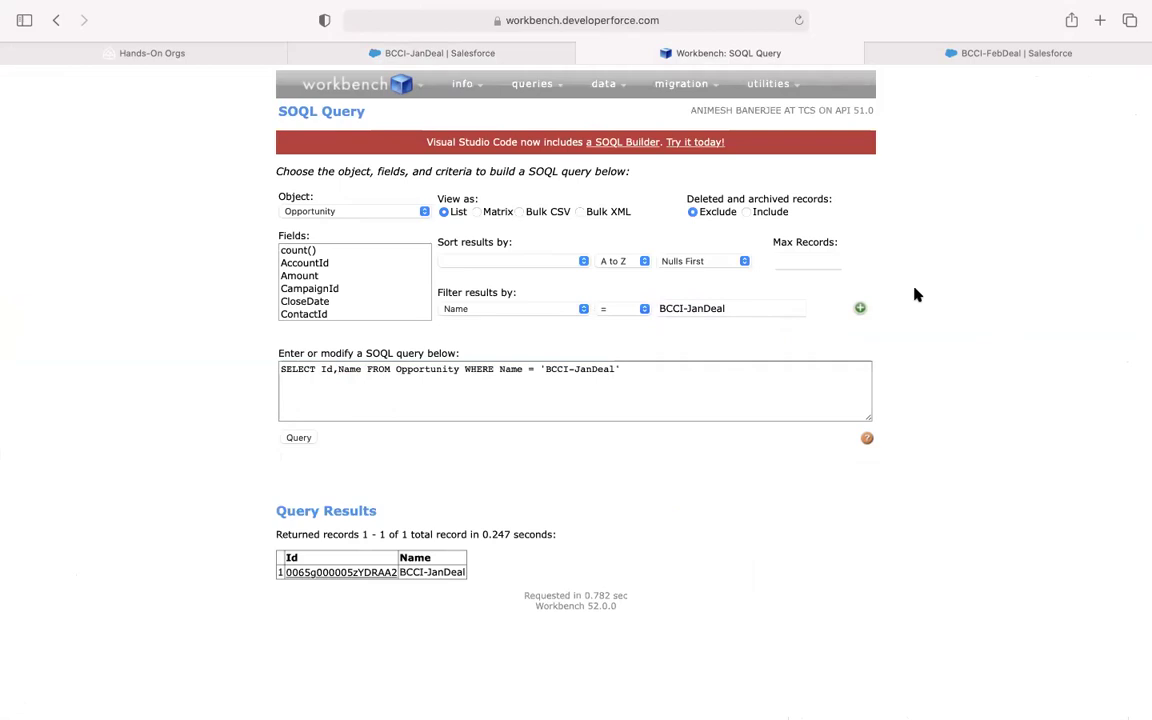
Query OpportunityLineItem for Id, Name, OpportunityId and PricebookEntryId
{"action": "left_click", "coordinate": [405, 218]}
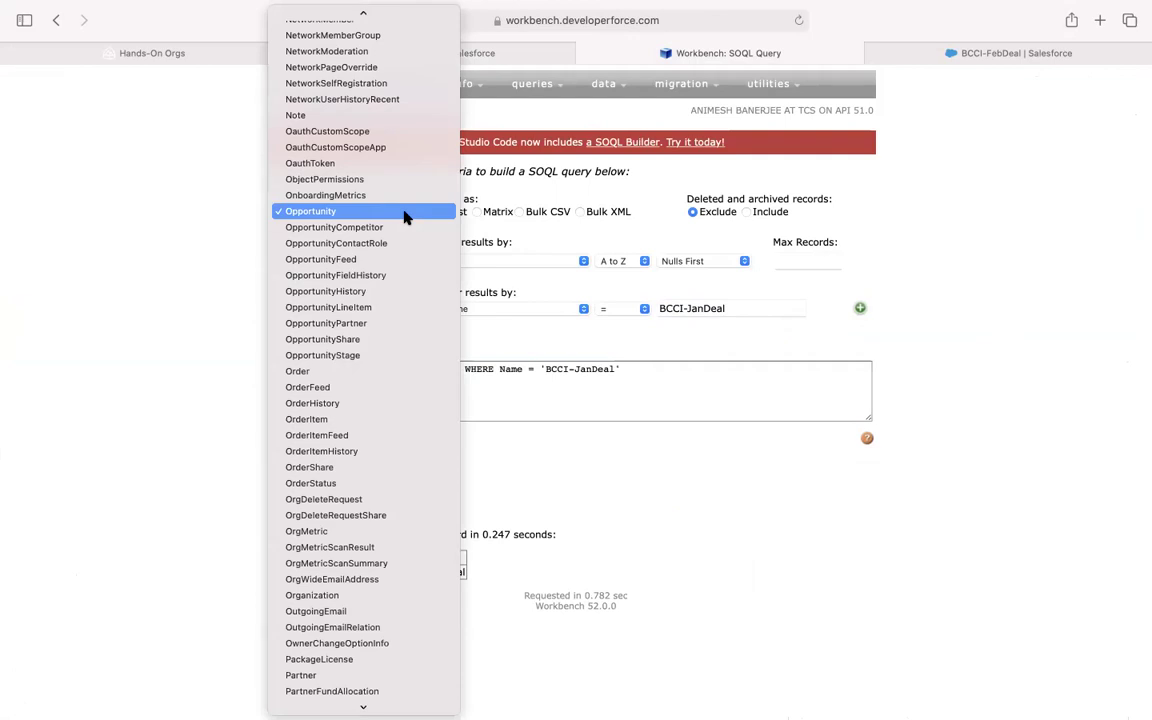
{"action": "left_click", "coordinate": [338, 312]}
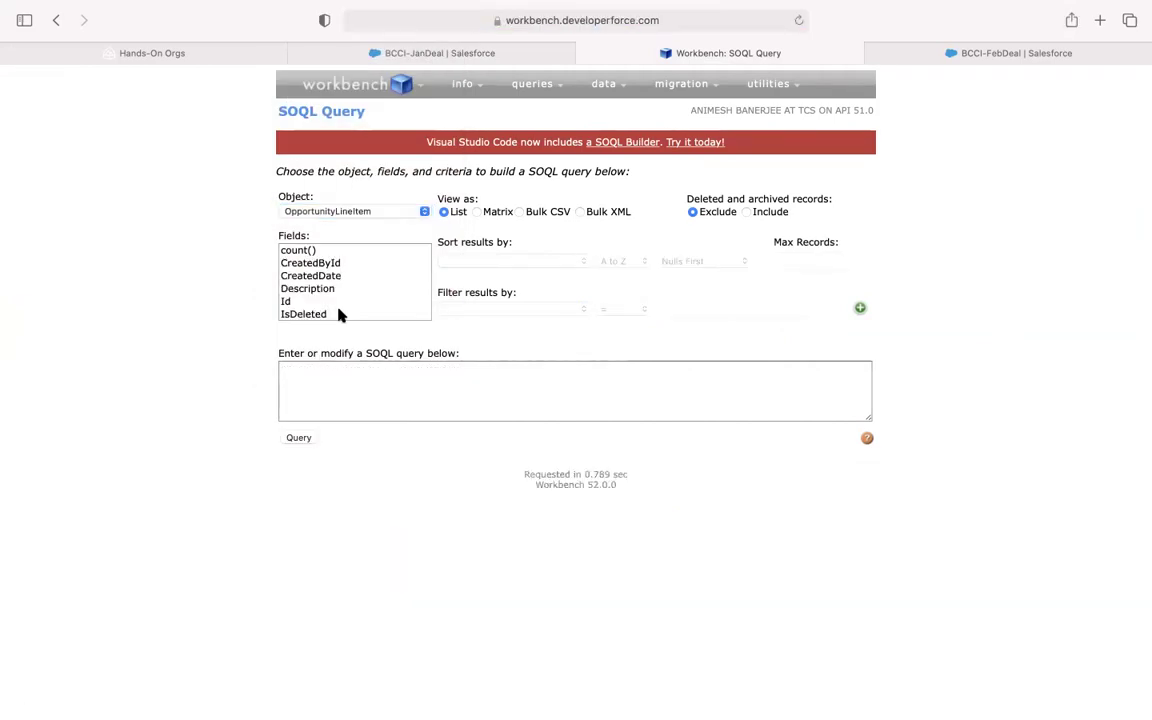
{"action": "left_click", "coordinate": [325, 302]}
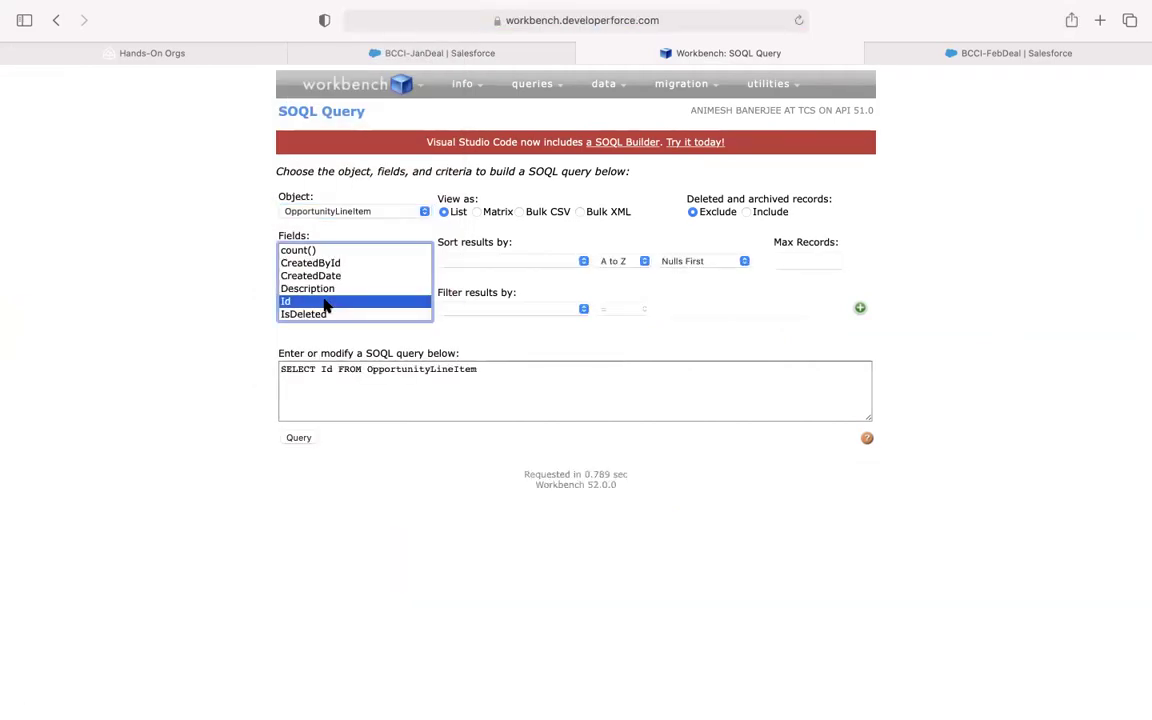
{"action": "scroll", "coordinate": [325, 305], "scroll_direction": "down", "scroll_amount": 2}
{"action": "scroll", "coordinate": [326, 304], "scroll_direction": "down", "scroll_amount": 3}
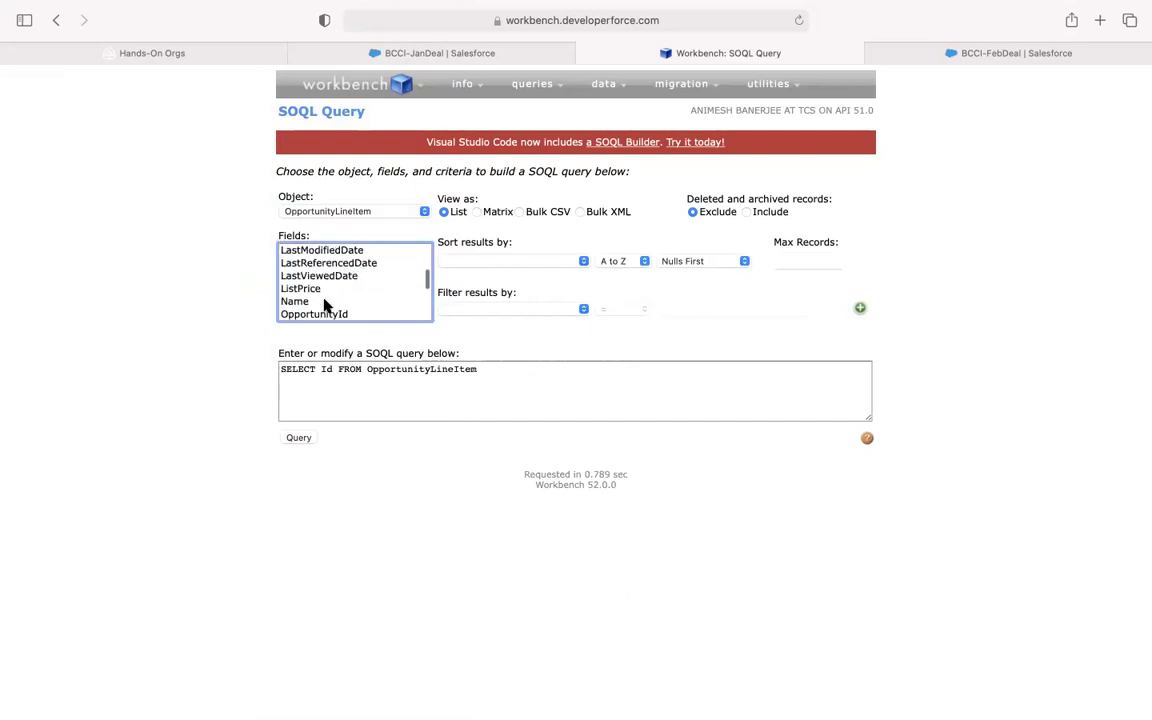
{"action": "left_click", "coordinate": [308, 289]}
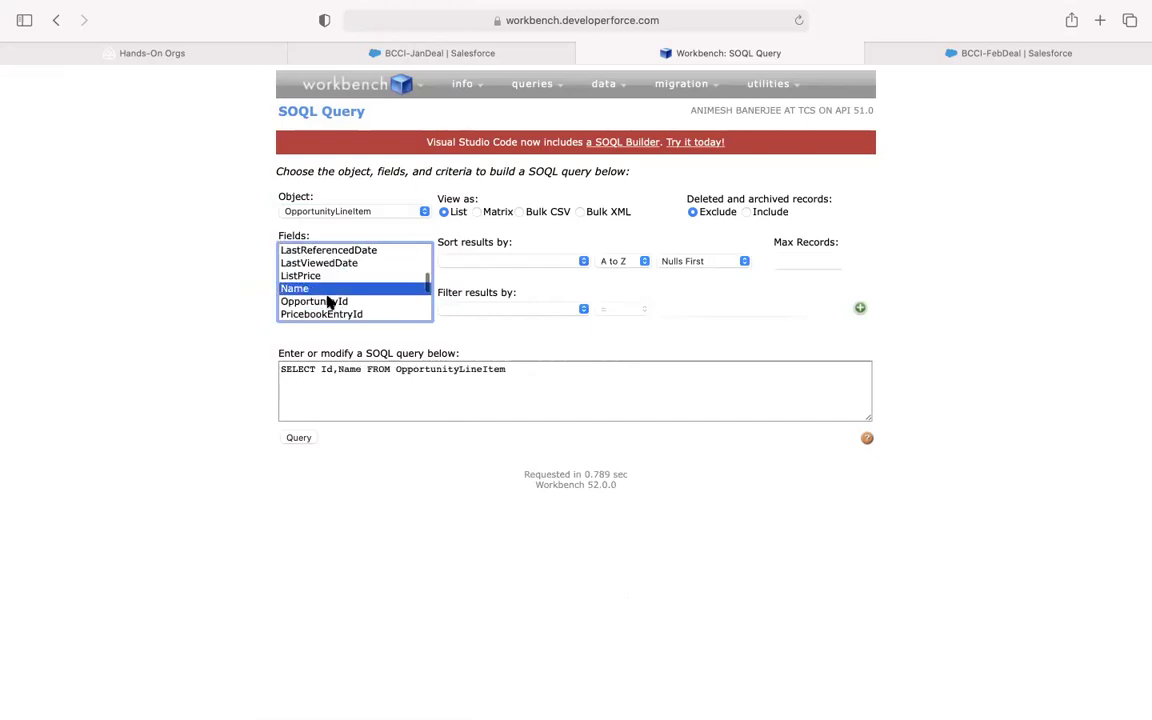
{"action": "left_click", "coordinate": [316, 301], "text": "super"}
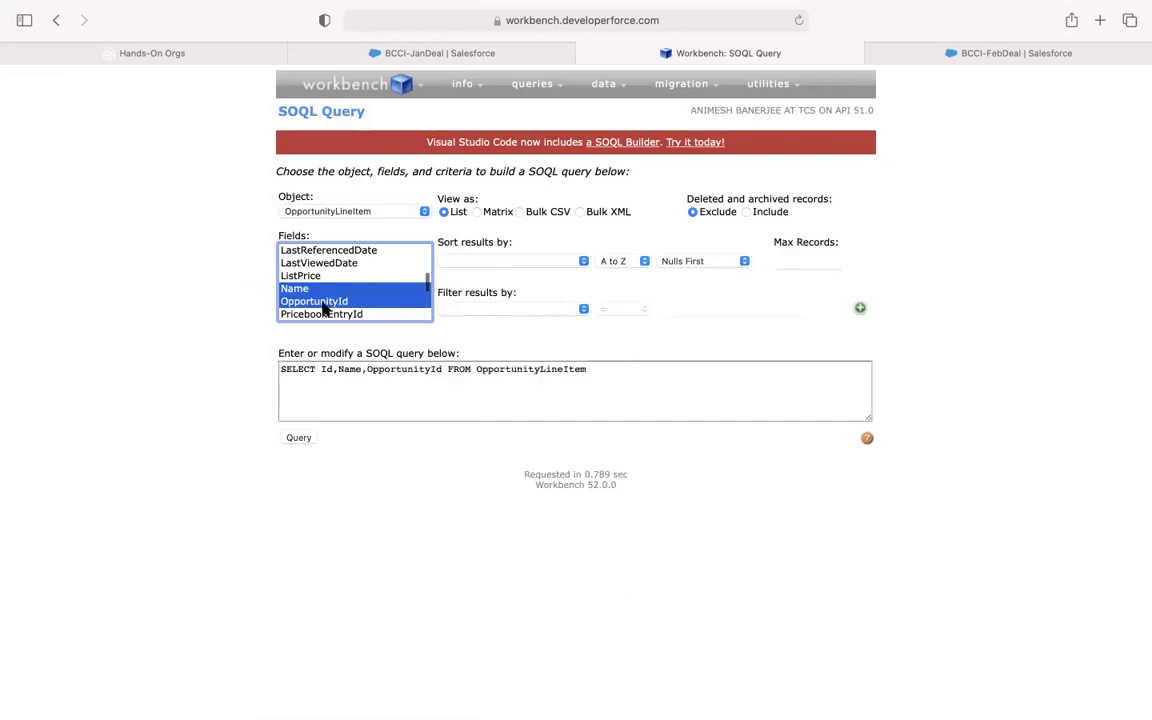
{"action": "left_click", "coordinate": [319, 314], "text": "super"}
{"action": "left_click", "coordinate": [307, 442]}
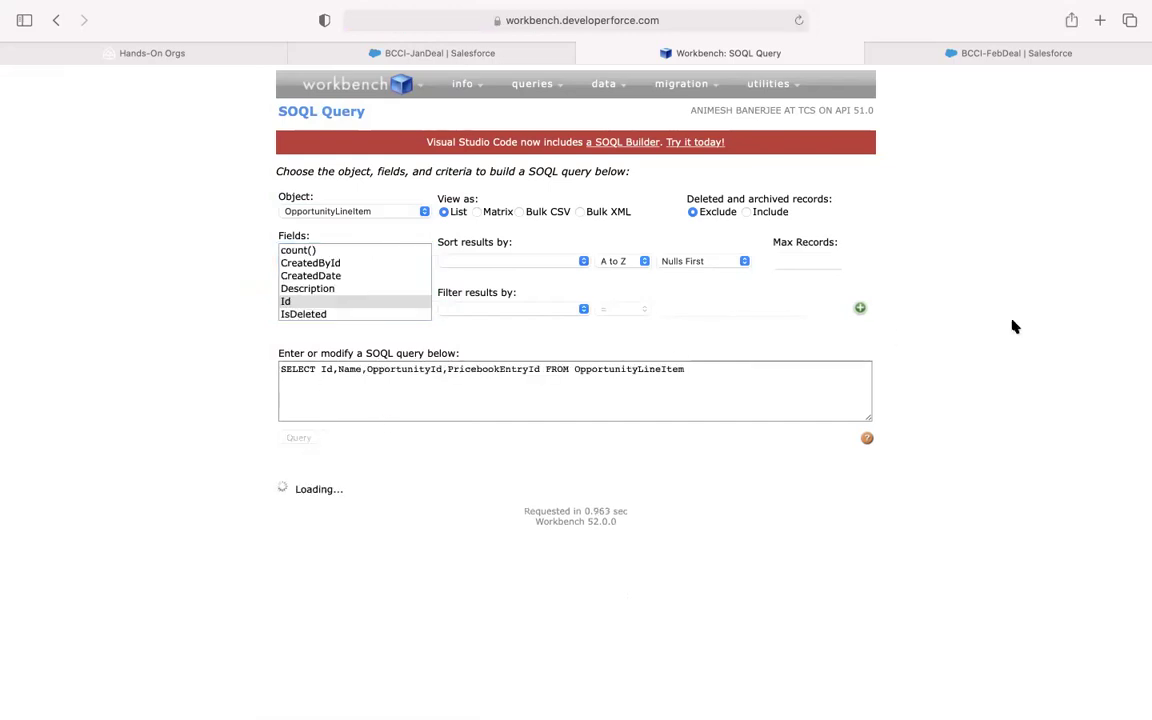
Add Quantity and ListPrice to the line item query and rerun it
{"action": "scroll", "coordinate": [351, 284], "scroll_direction": "down", "scroll_amount": 3}
{"action": "scroll", "coordinate": [351, 284], "scroll_direction": "down", "scroll_amount": 2}
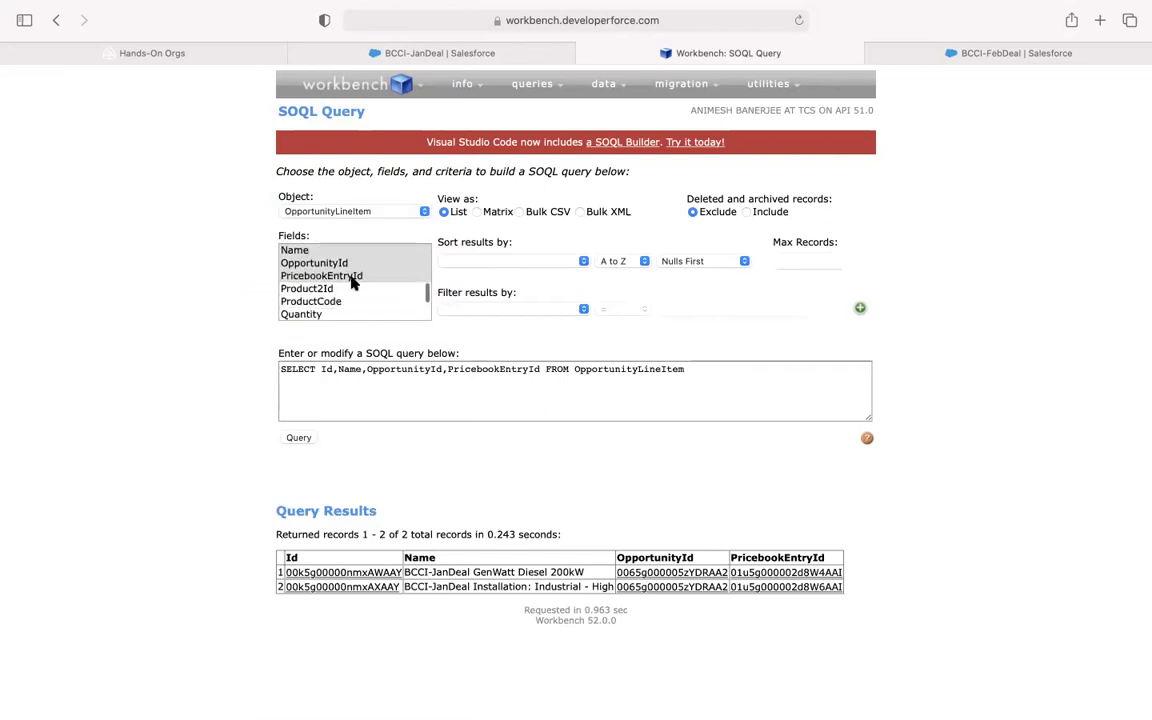
{"action": "left_click", "coordinate": [303, 275]}
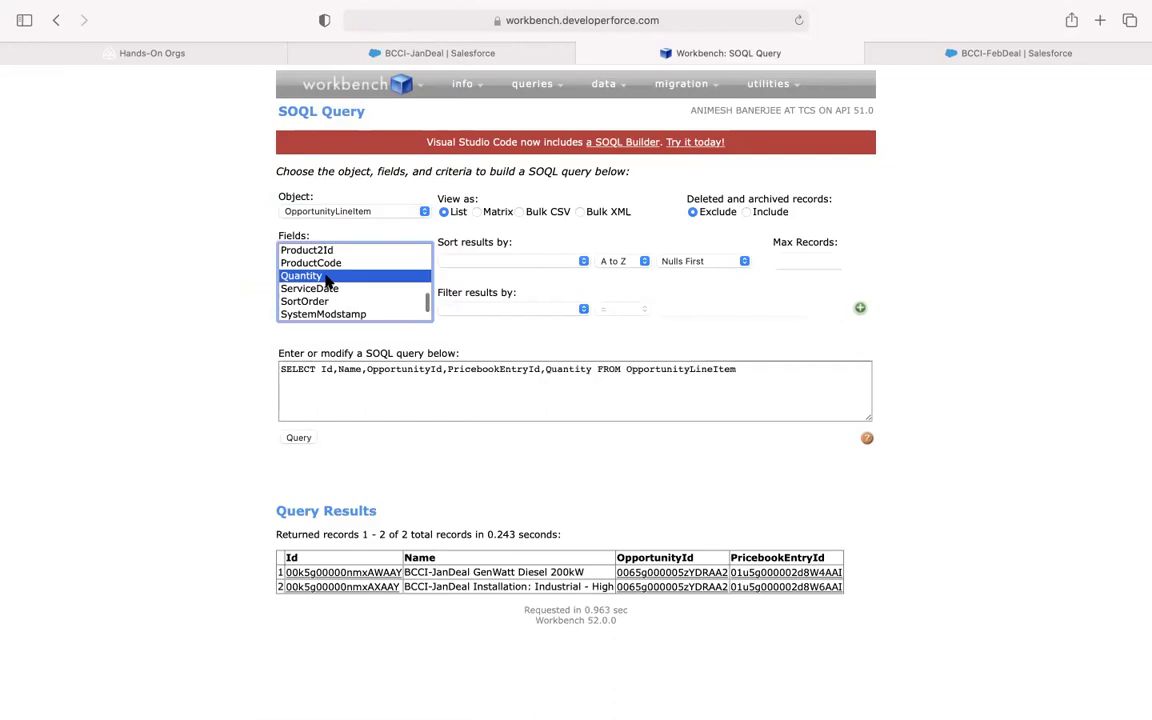
{"action": "scroll", "coordinate": [342, 257], "scroll_direction": "up", "scroll_amount": 3}
{"action": "left_click", "coordinate": [300, 301], "text": "super"}
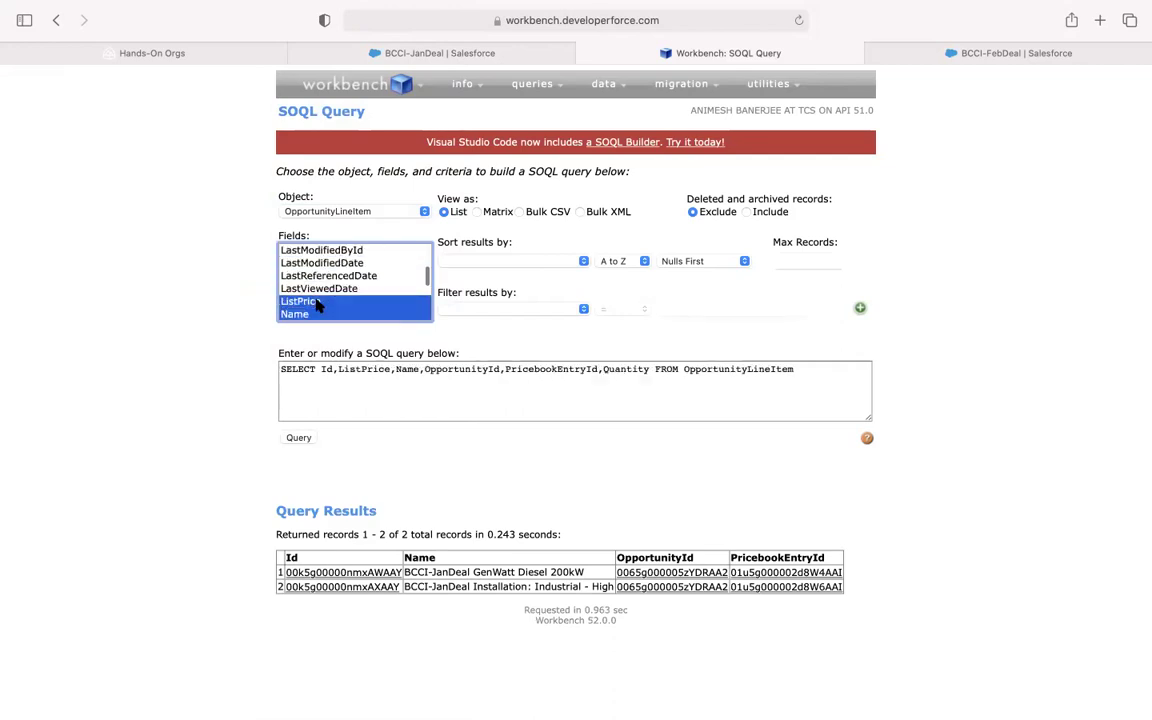
{"action": "left_click", "coordinate": [298, 437]}
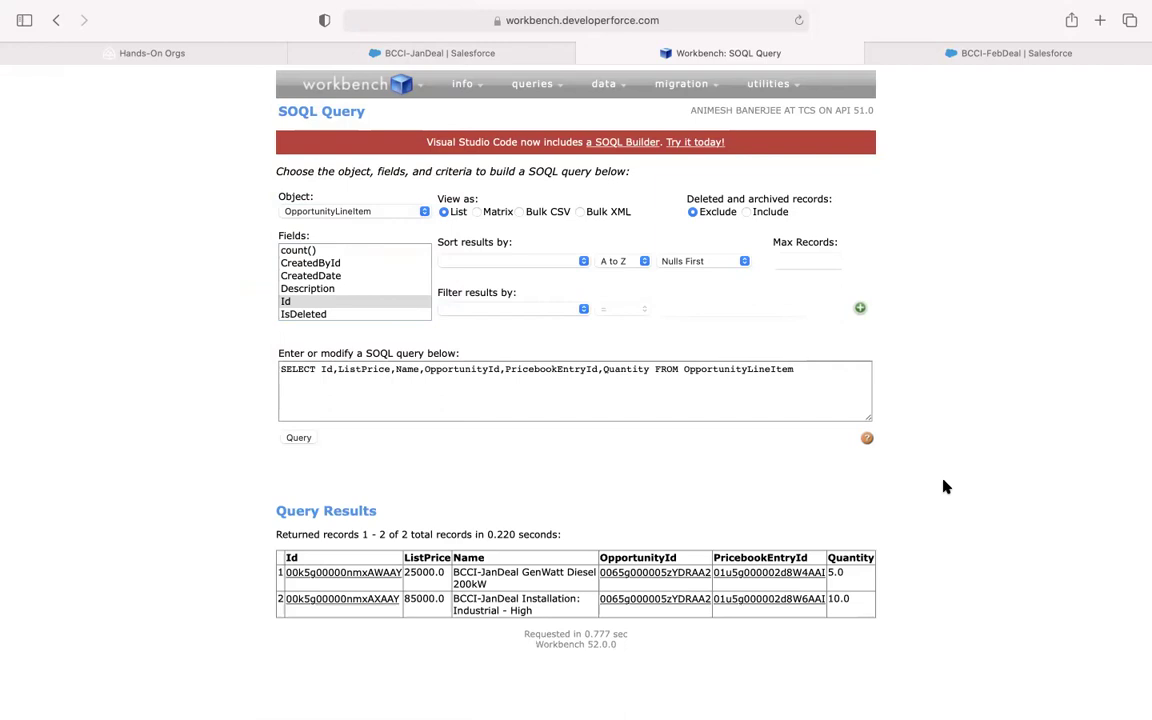
Inspect the first row's 25000.0 list price and 5.0 quantity in the results
{"action": "double_click", "coordinate": [411, 575]}
{"action": "double_click", "coordinate": [836, 573]}
{"action": "double_click", "coordinate": [421, 586]}
{"action": "left_click_drag", "start_coordinate": [848, 573], "coordinate": [829, 568]}
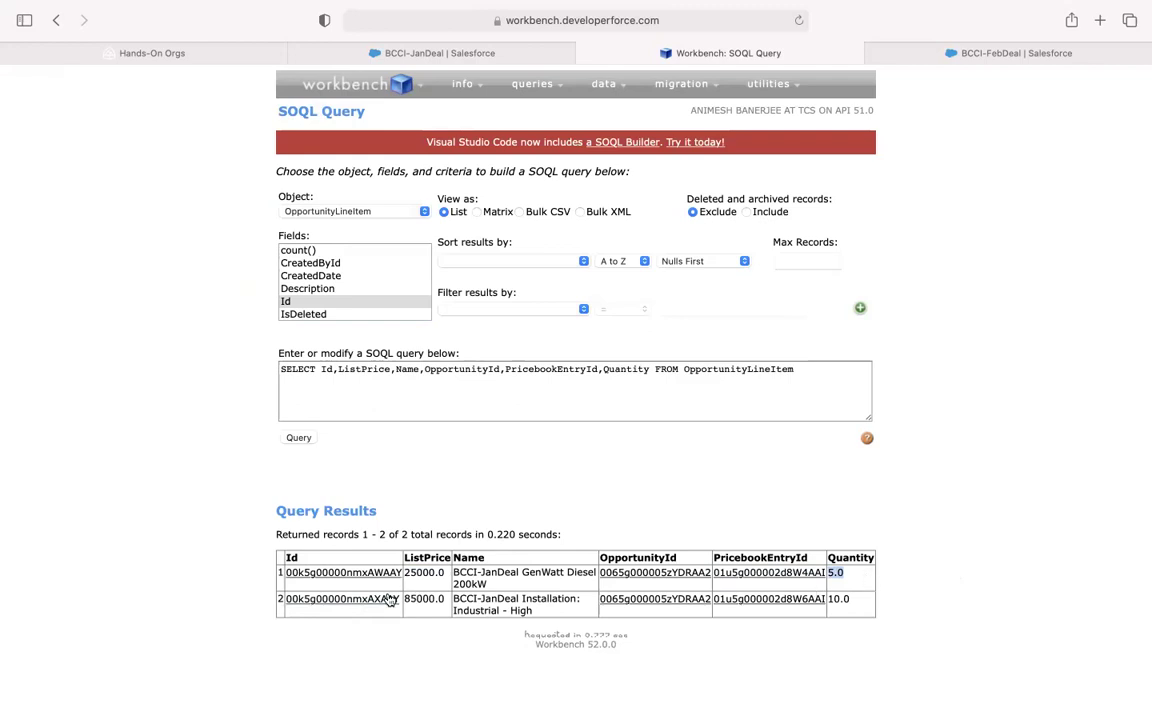
{"action": "left_click_drag", "start_coordinate": [444, 573], "coordinate": [404, 573]}
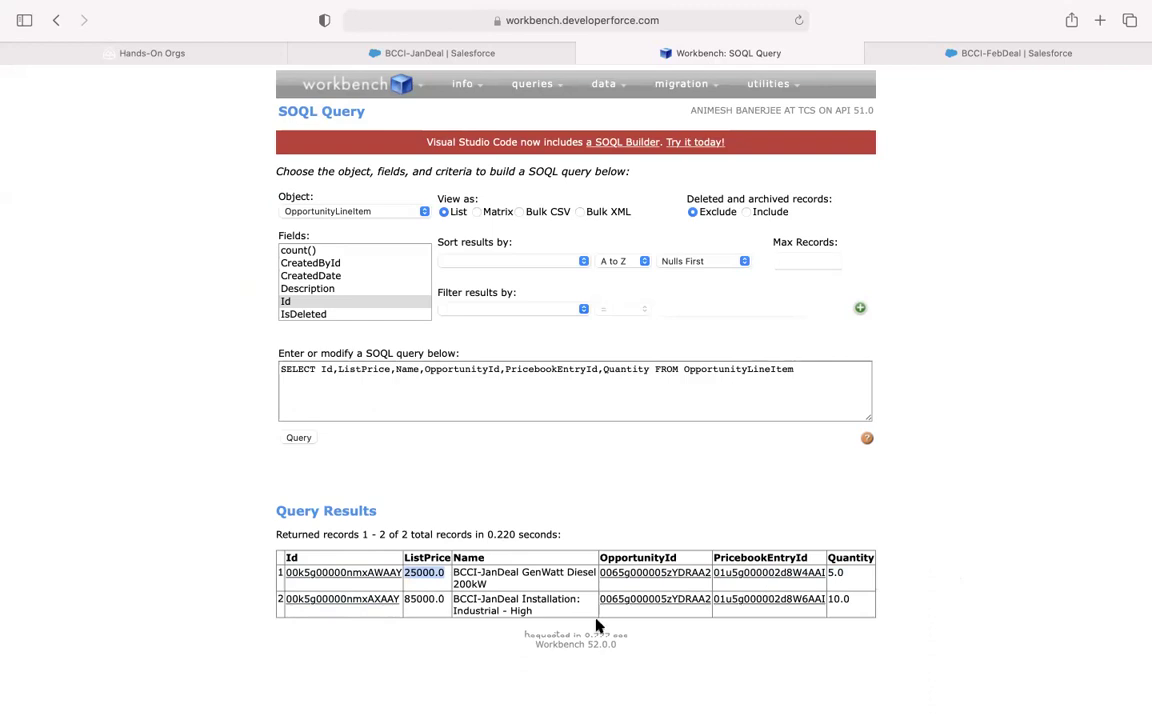
{"action": "left_click", "coordinate": [626, 553]}
Add Product2Id to the selected line item fields
{"action": "scroll", "coordinate": [355, 296], "scroll_direction": "down", "scroll_amount": 3}
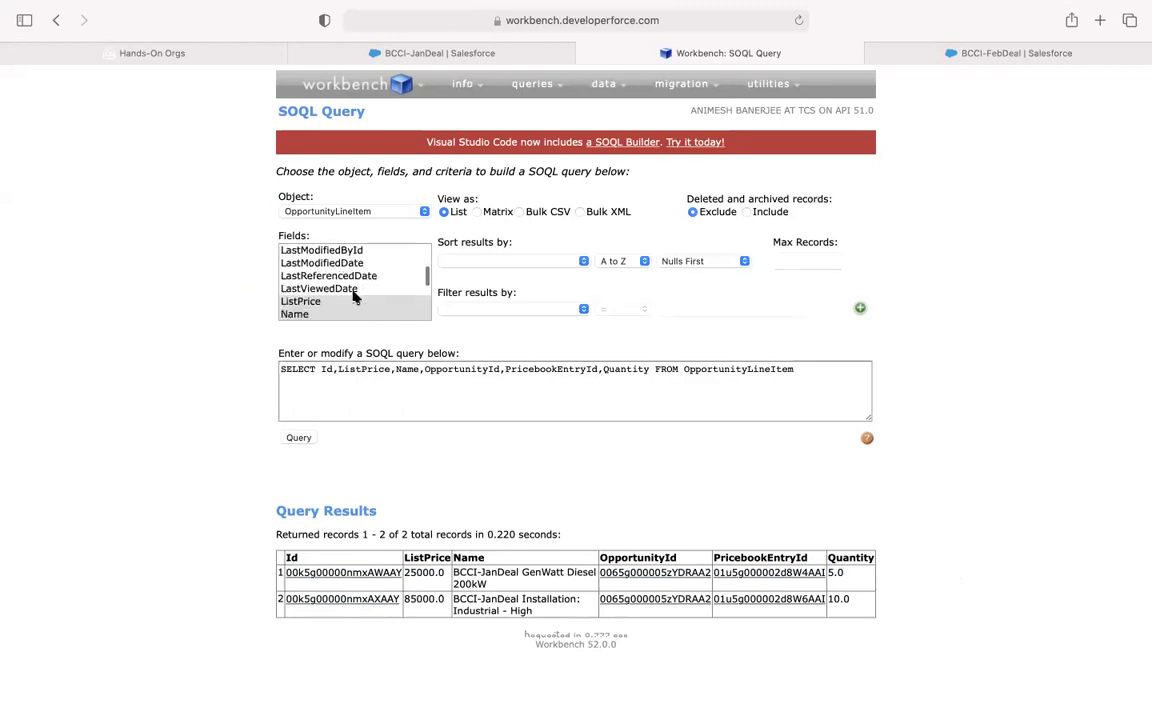
{"action": "scroll", "coordinate": [353, 296], "scroll_direction": "down", "scroll_amount": 5}
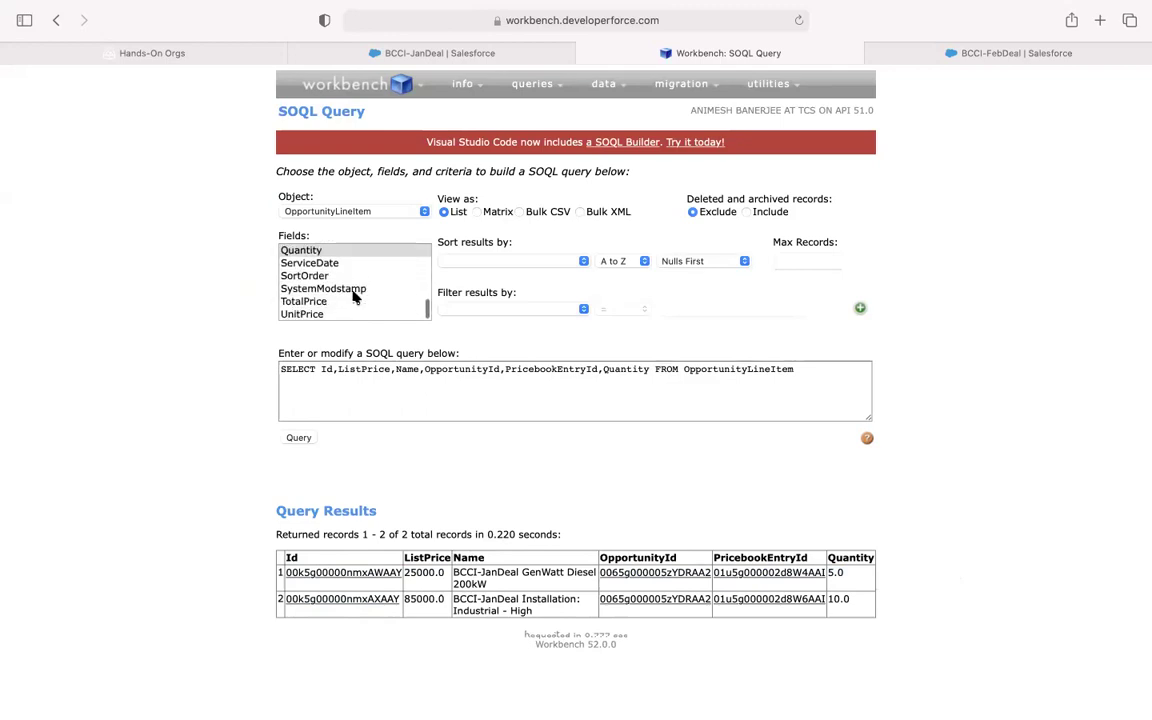
{"action": "scroll", "coordinate": [357, 296], "scroll_direction": "up", "scroll_amount": 3}
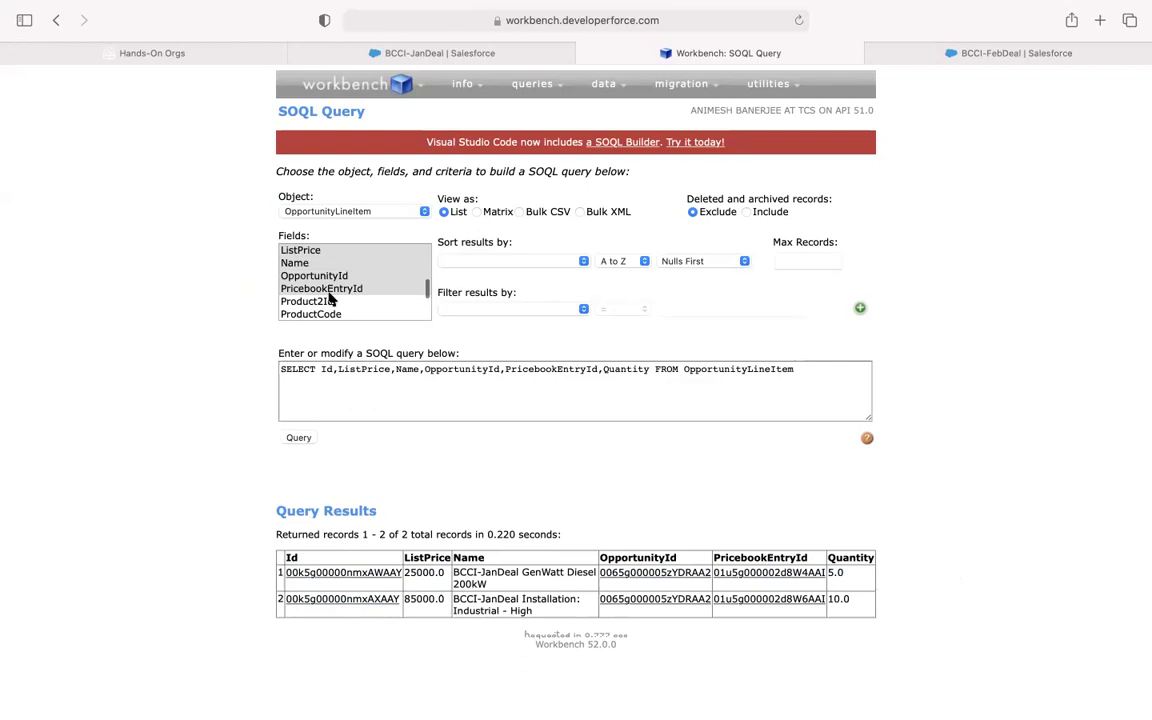
{"action": "left_click", "coordinate": [320, 301], "text": "super"}
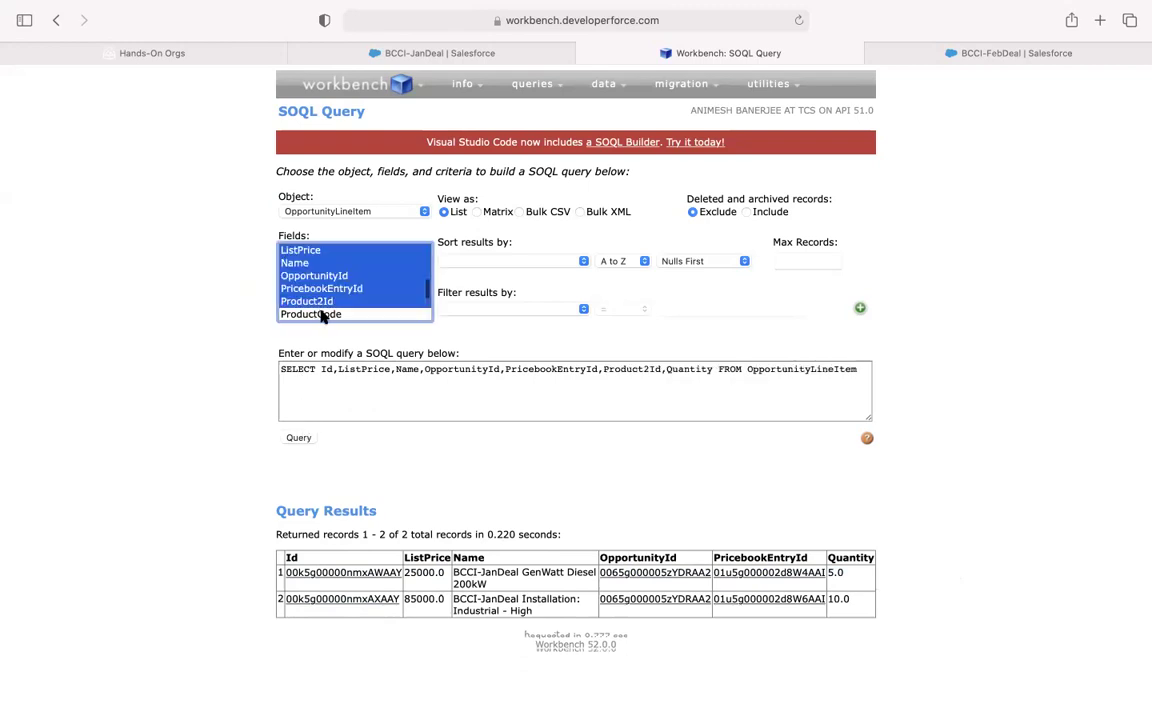
{"action": "scroll", "coordinate": [295, 252], "scroll_direction": "up", "scroll_amount": 2}
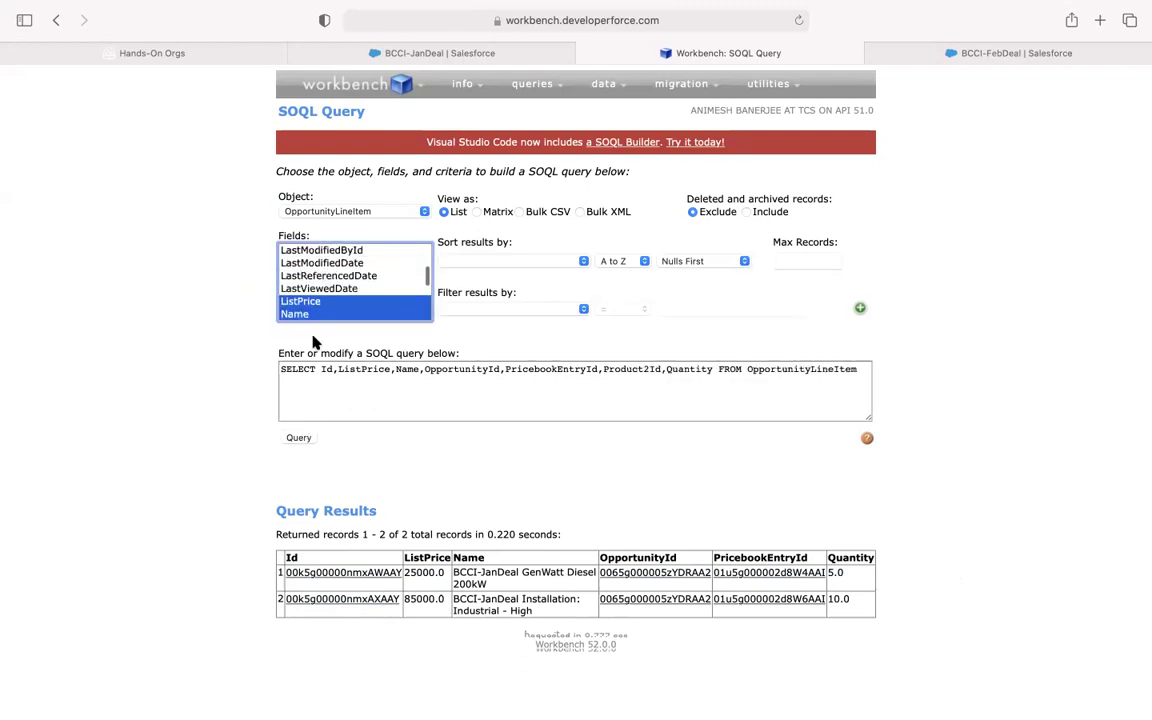
Run the line item query with Product2Id, then drop PricebookEntryId and rerun it
{"action": "left_click", "coordinate": [297, 439]}
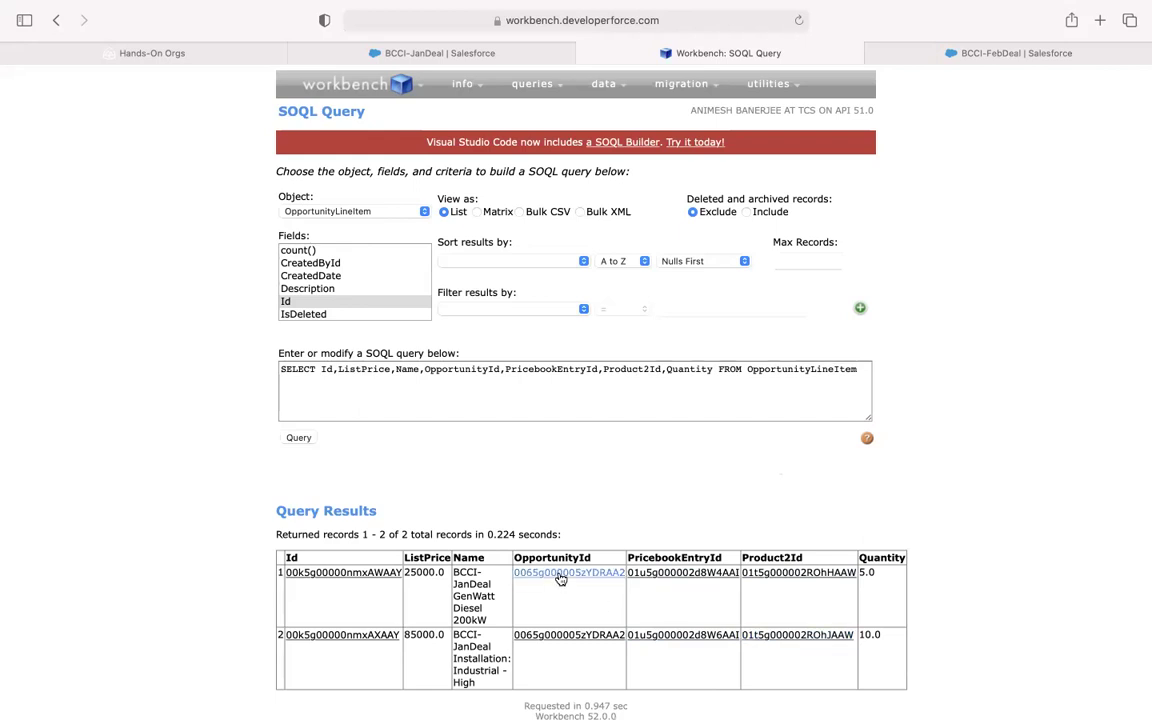
{"action": "mouse_move", "coordinate": [565, 641]}
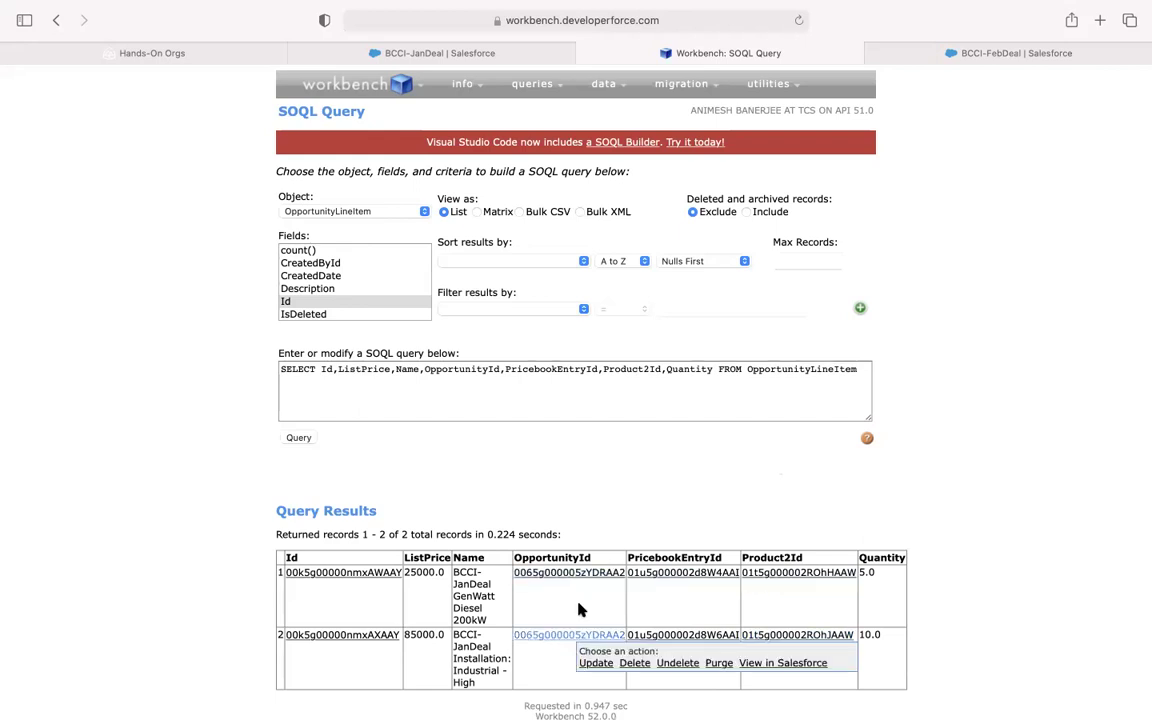
{"action": "mouse_move", "coordinate": [663, 572]}
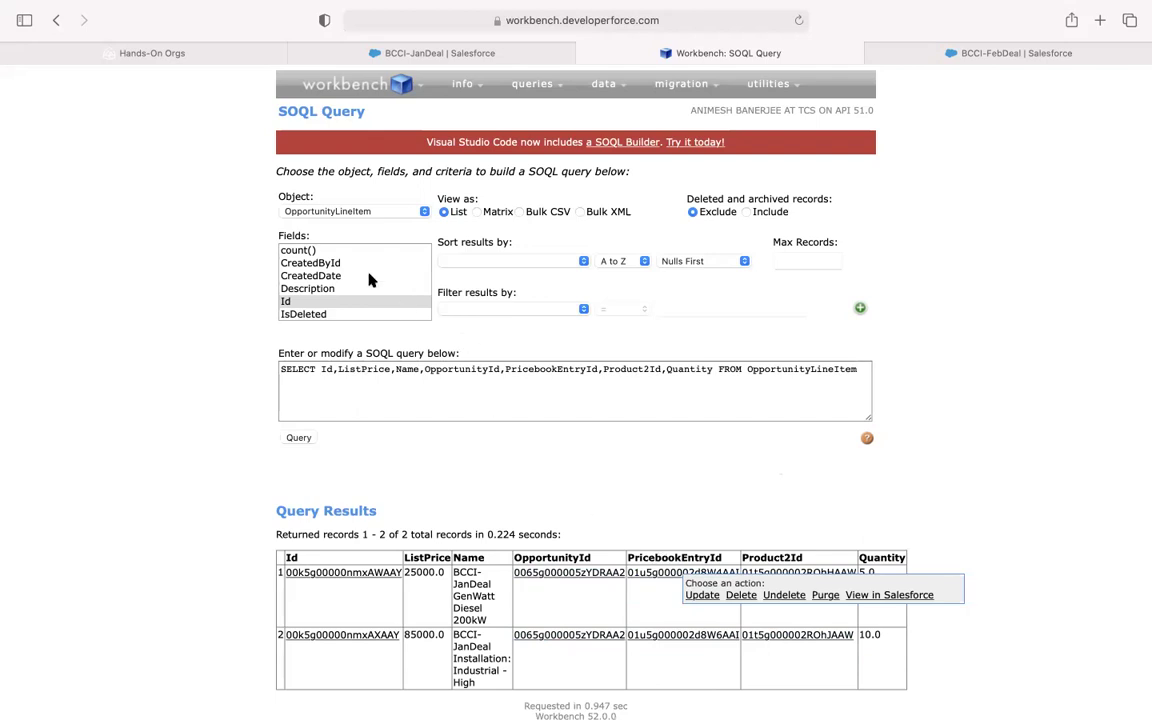
{"action": "scroll", "coordinate": [363, 270], "scroll_direction": "down", "scroll_amount": 5}
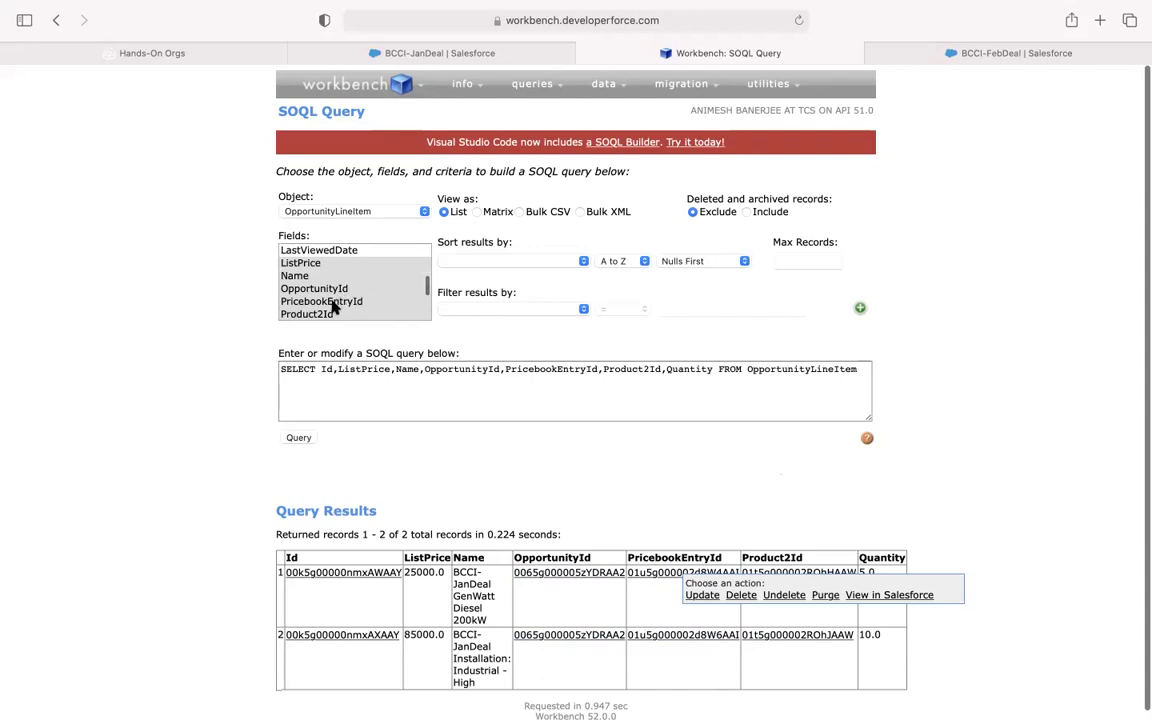
{"action": "left_click", "coordinate": [333, 302], "text": "super"}
{"action": "left_click", "coordinate": [298, 437]}
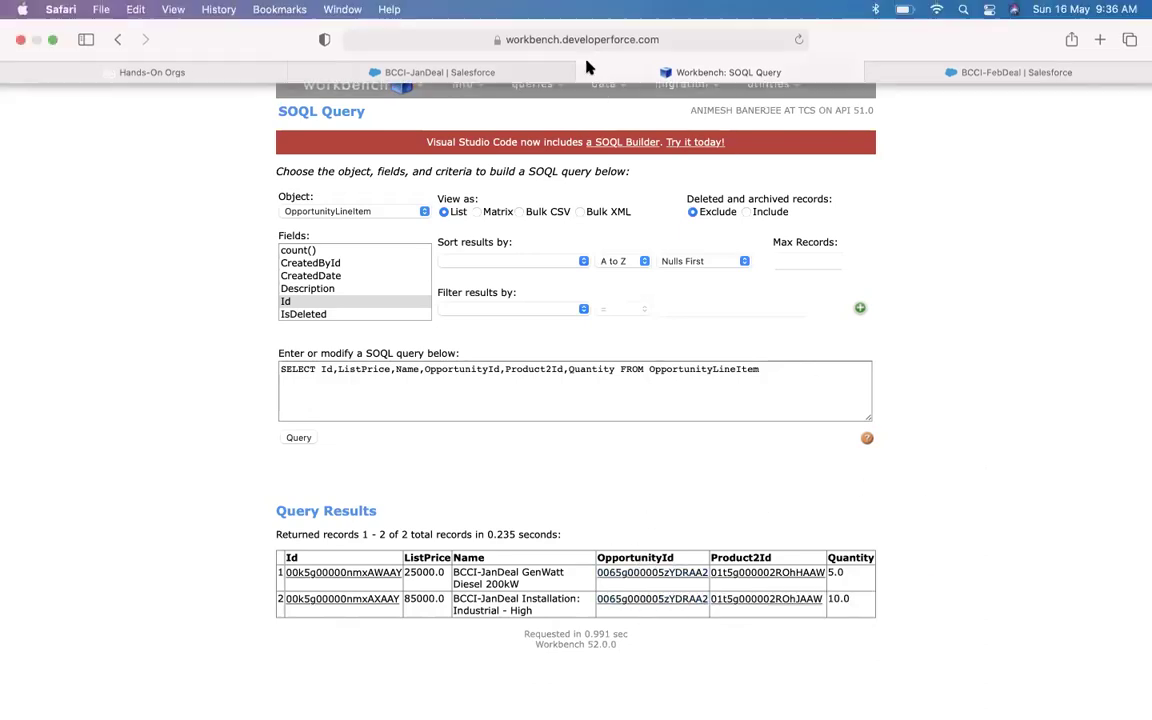
Close Workbench, dismiss BCCI-FebDeal's Add Products dialog, and go to the Accounts list
{"action": "left_click", "coordinate": [586, 73]}
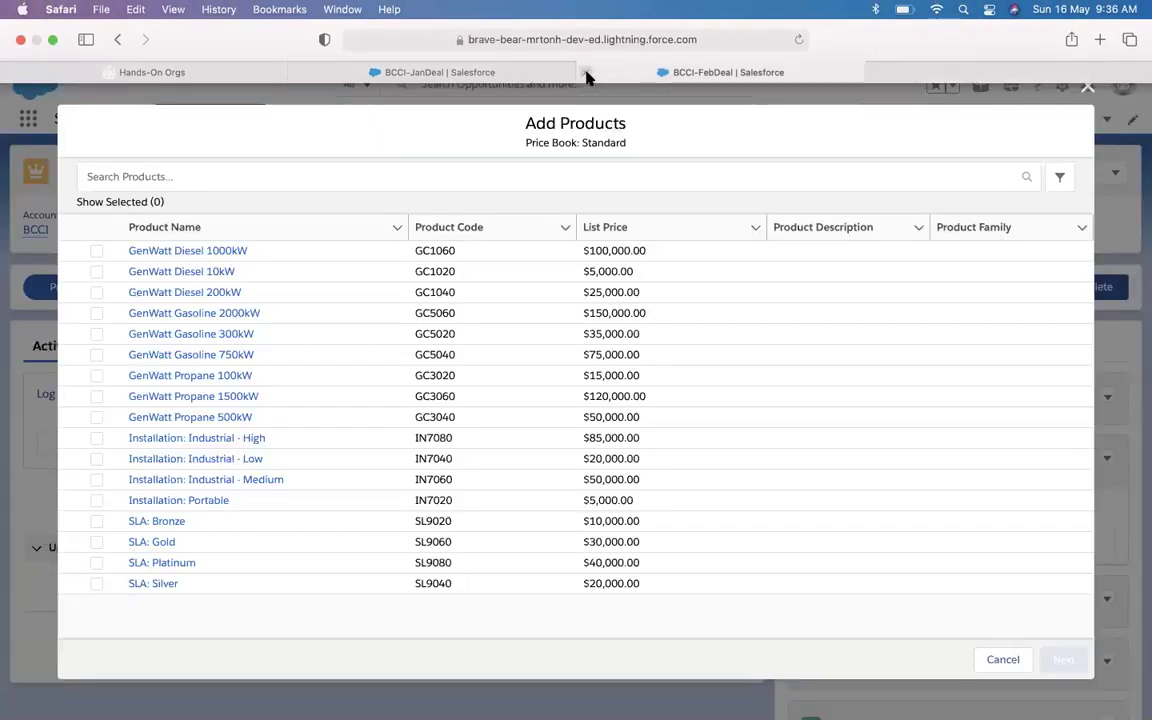
{"action": "key", "text": "Escape"}
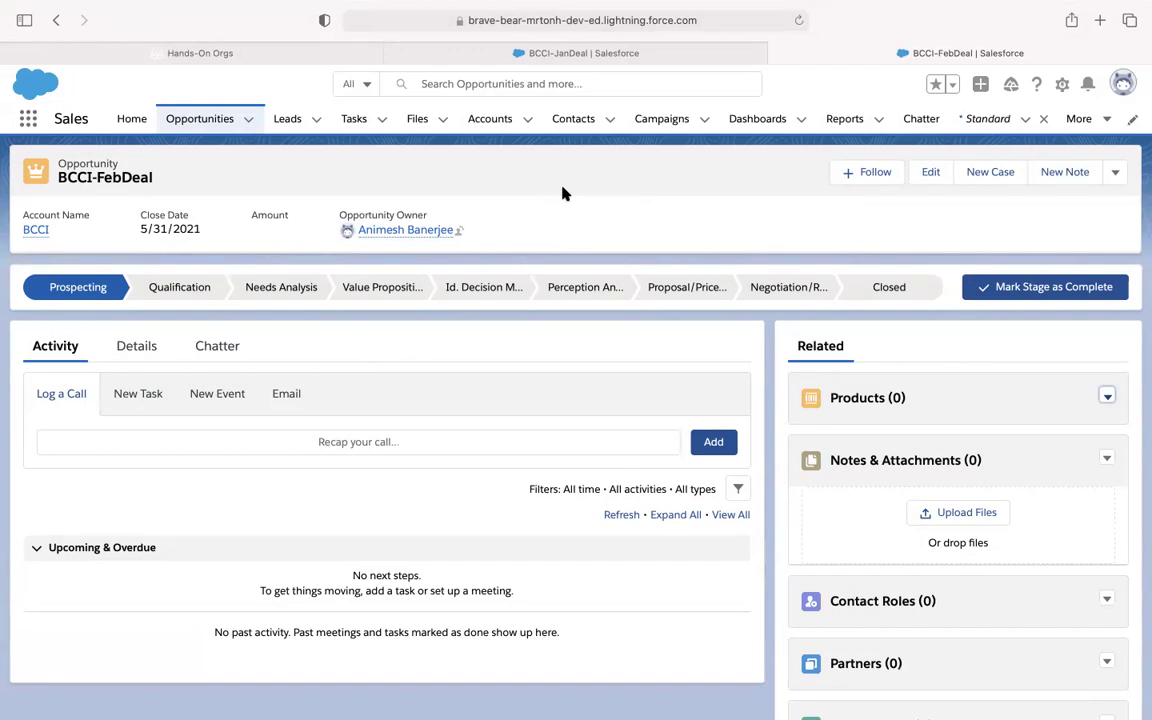
{"action": "left_click", "coordinate": [494, 119]}
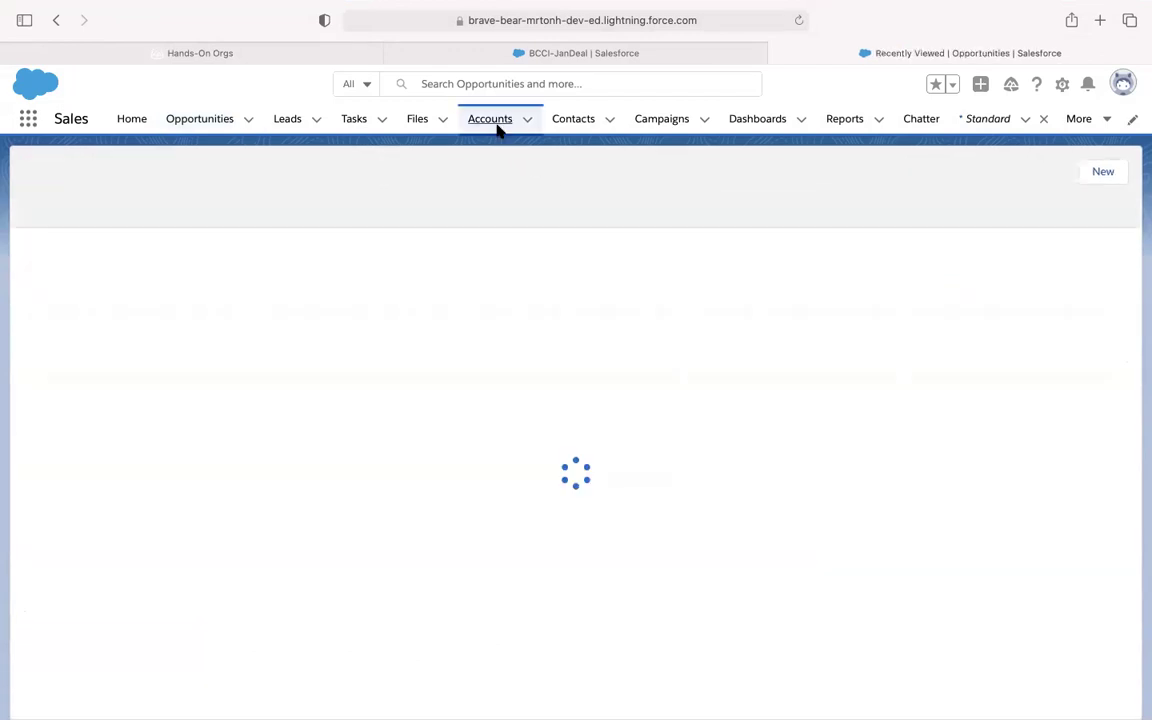
Open the BCCI account's Details and search the page for 'gst', finding no such field
{"action": "left_click", "coordinate": [104, 289]}
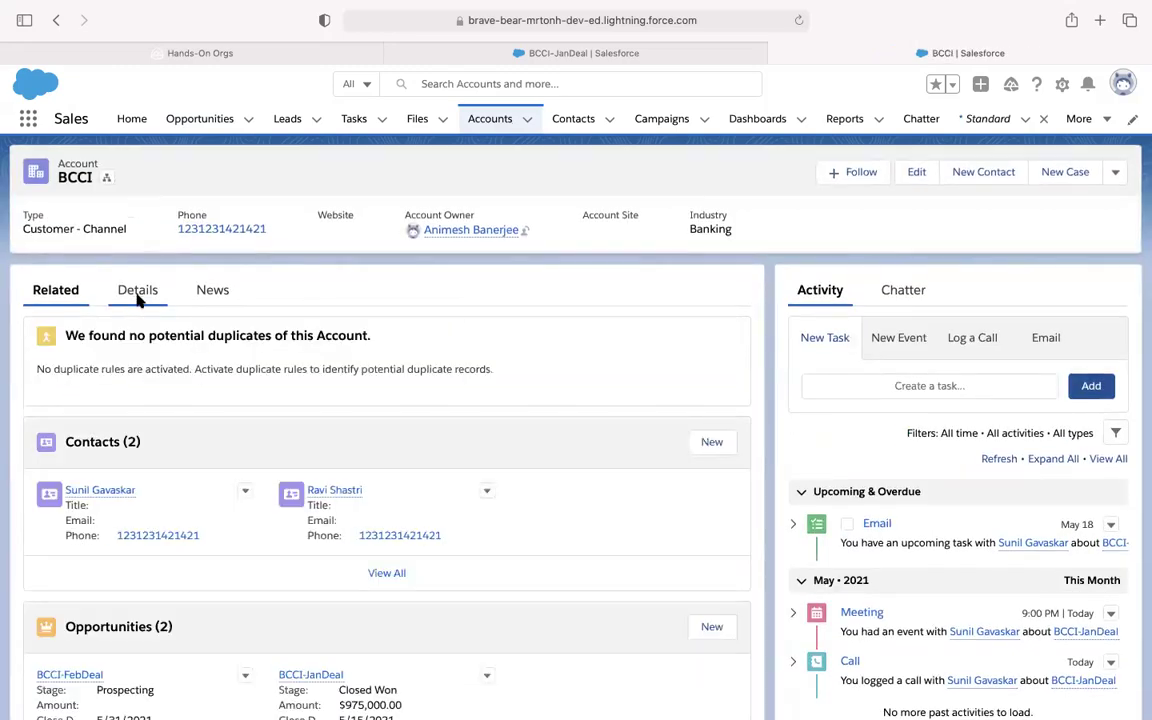
{"action": "left_click", "coordinate": [138, 296]}
{"action": "scroll", "coordinate": [504, 340], "scroll_direction": "down", "scroll_amount": 3}
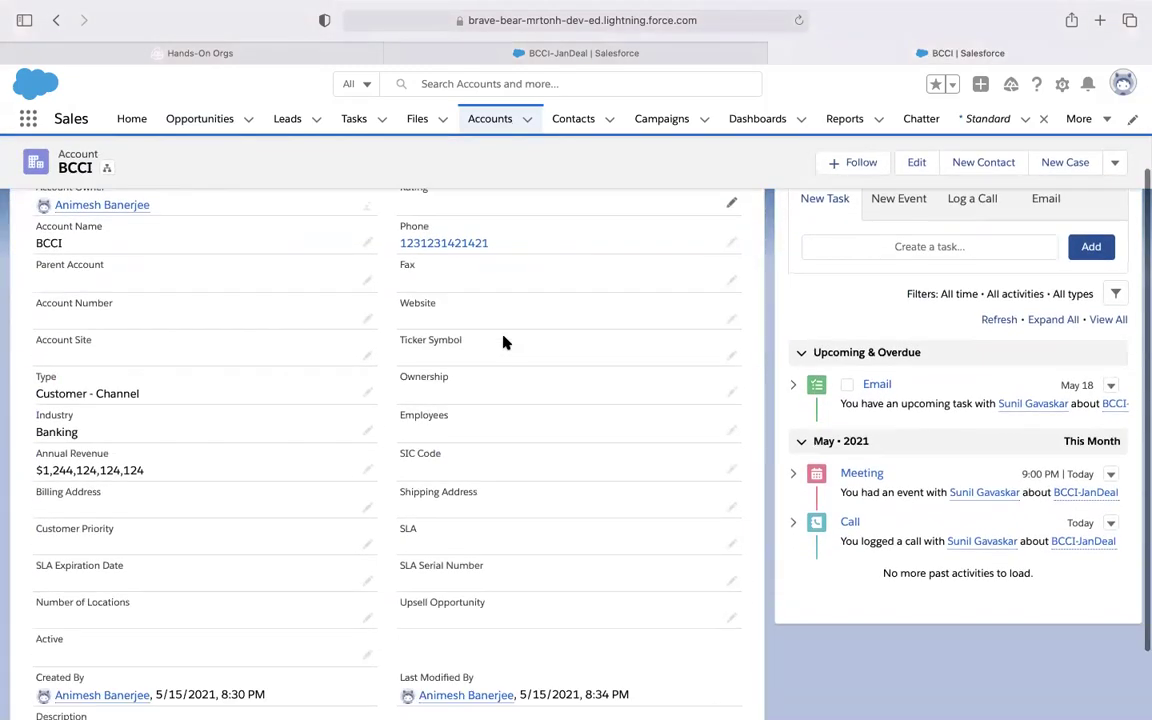
{"action": "scroll", "coordinate": [504, 342], "scroll_direction": "down", "scroll_amount": 2}
{"action": "key", "text": "super+f"}
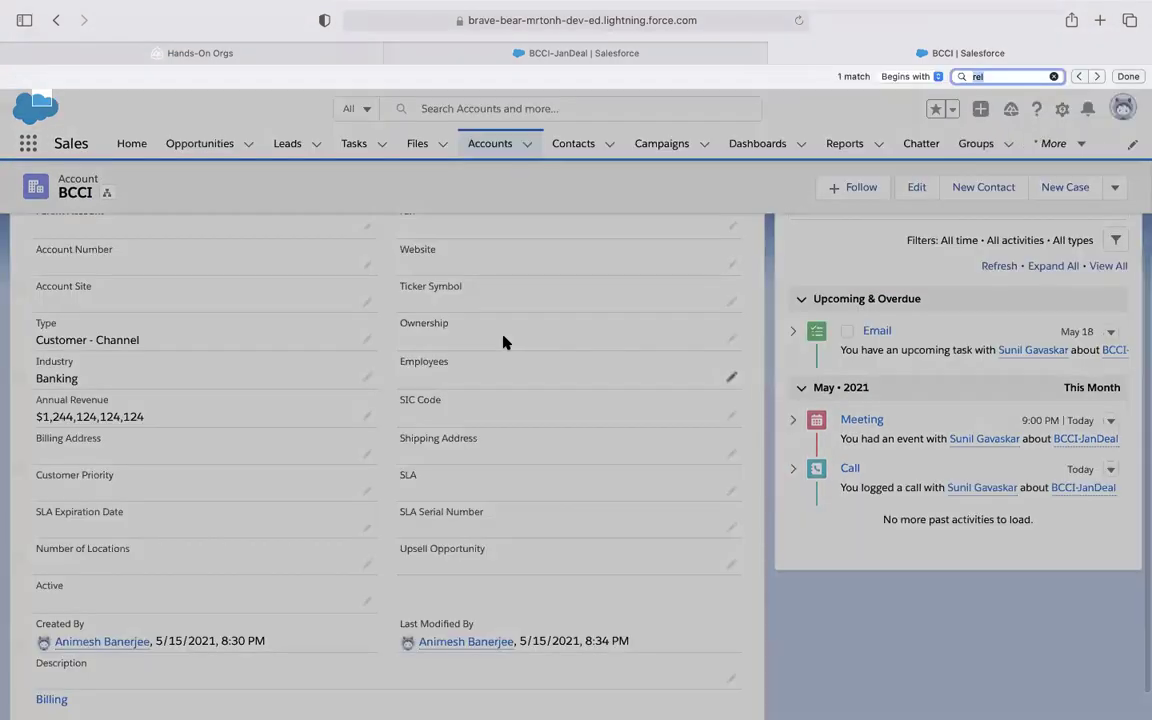
{"action": "type", "text": "gs"}
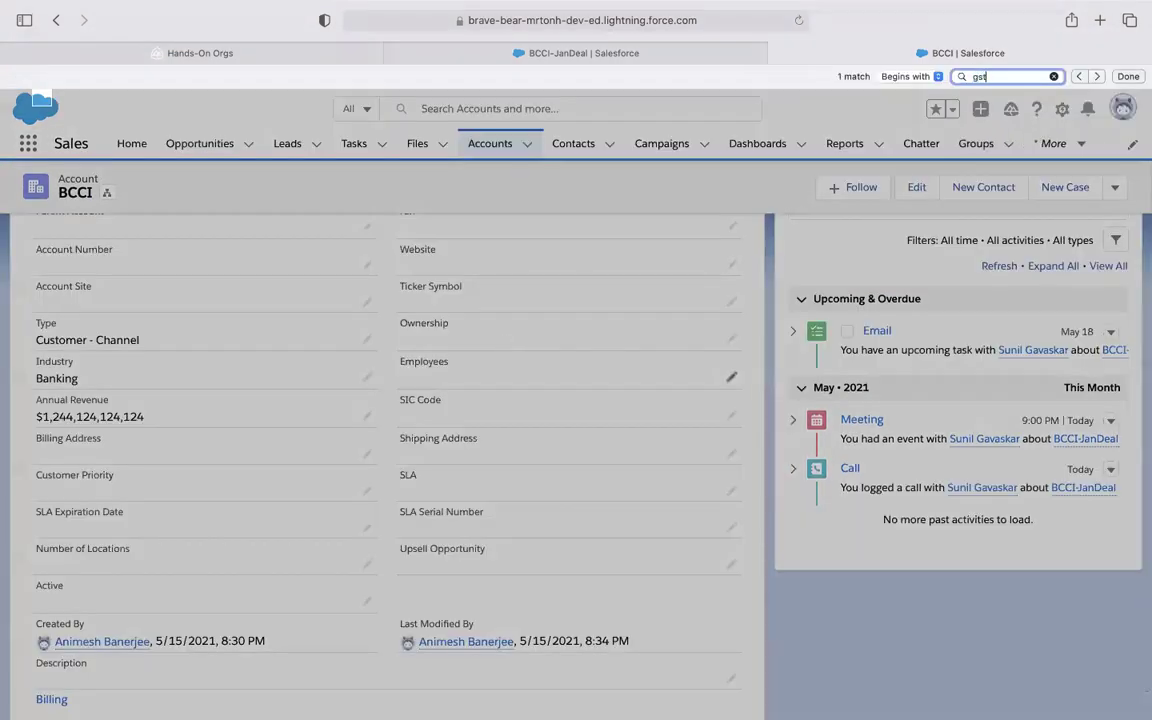
{"action": "type", "text": "t"}
{"action": "scroll", "coordinate": [306, 494], "scroll_direction": "down", "scroll_amount": 1}
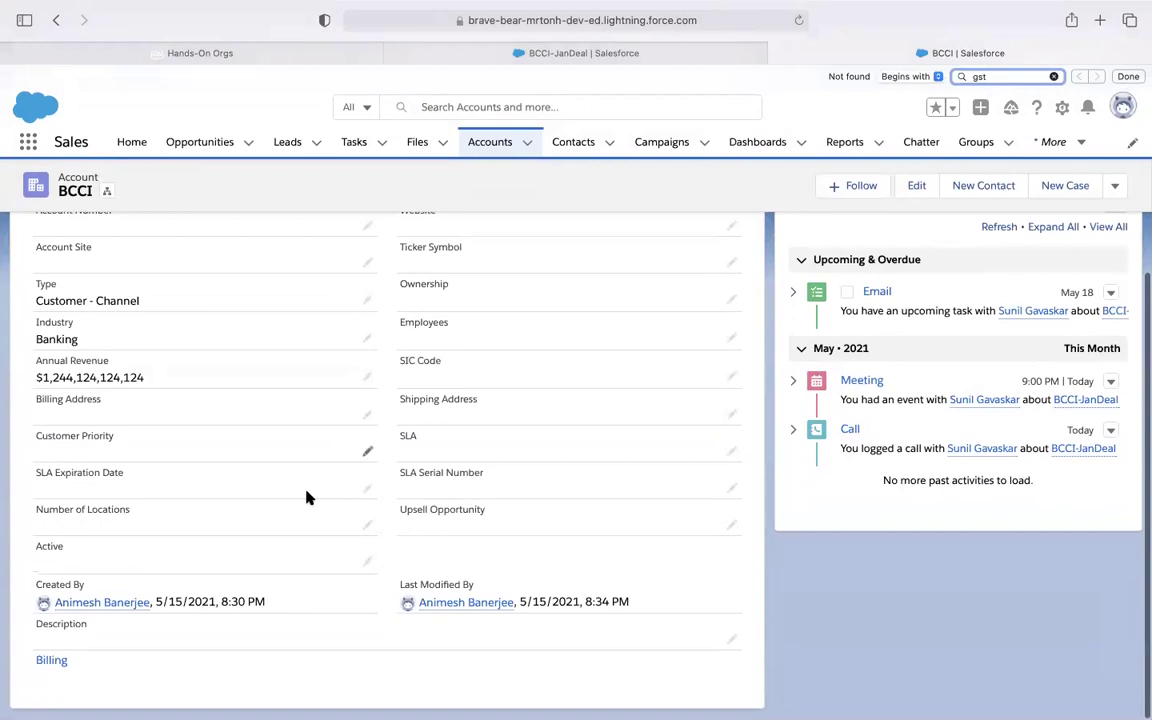
{"action": "scroll", "coordinate": [306, 494], "scroll_direction": "up", "scroll_amount": 5}
{"action": "scroll", "coordinate": [306, 497], "scroll_direction": "down", "scroll_amount": 3}
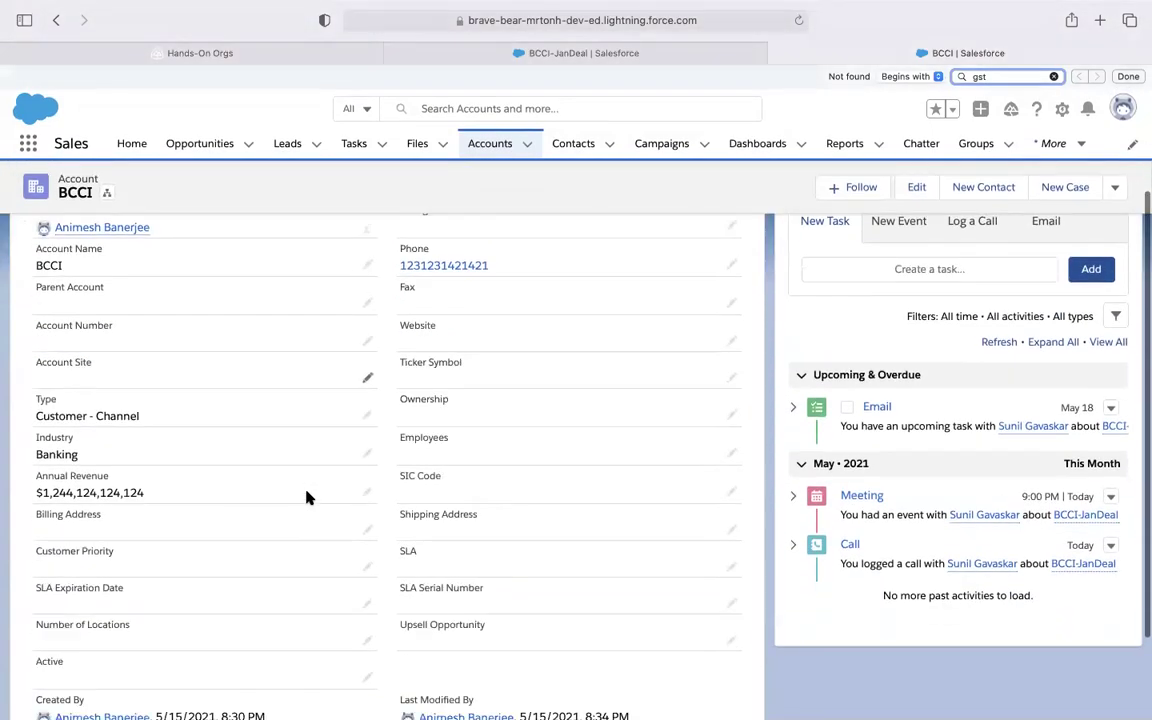
{"action": "left_click", "coordinate": [1054, 77]}
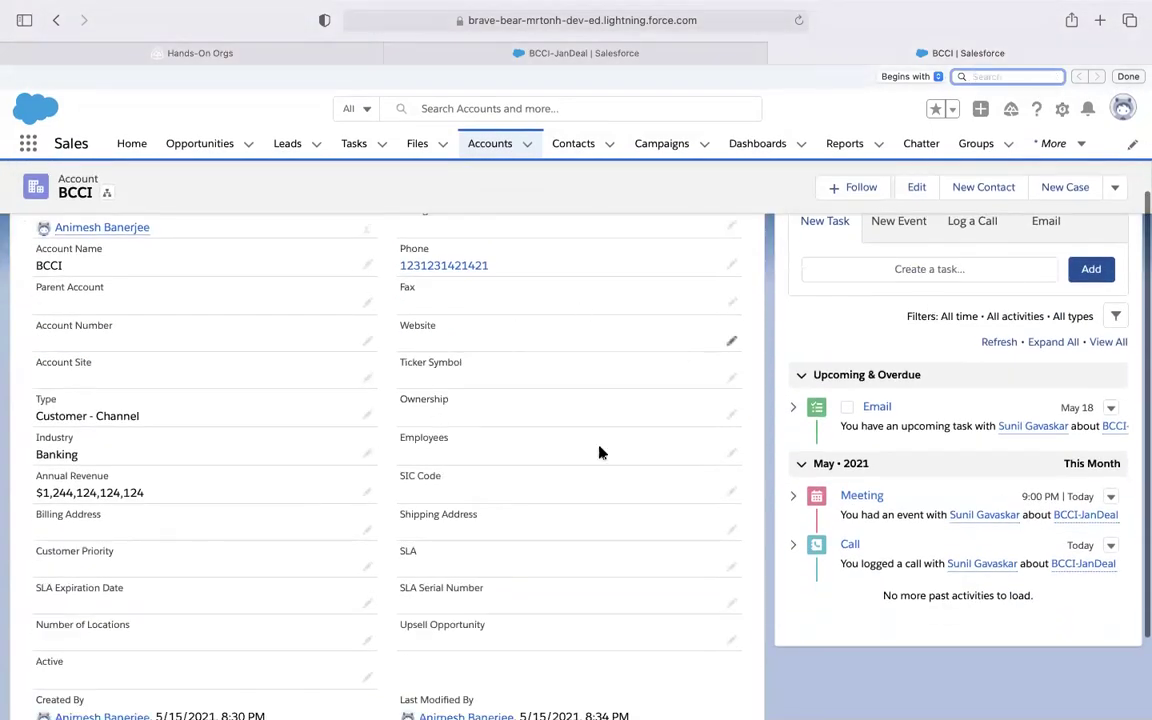
{"action": "scroll", "coordinate": [610, 365], "scroll_direction": "up", "scroll_amount": 3}
{"action": "scroll", "coordinate": [610, 365], "scroll_direction": "down", "scroll_amount": 5}
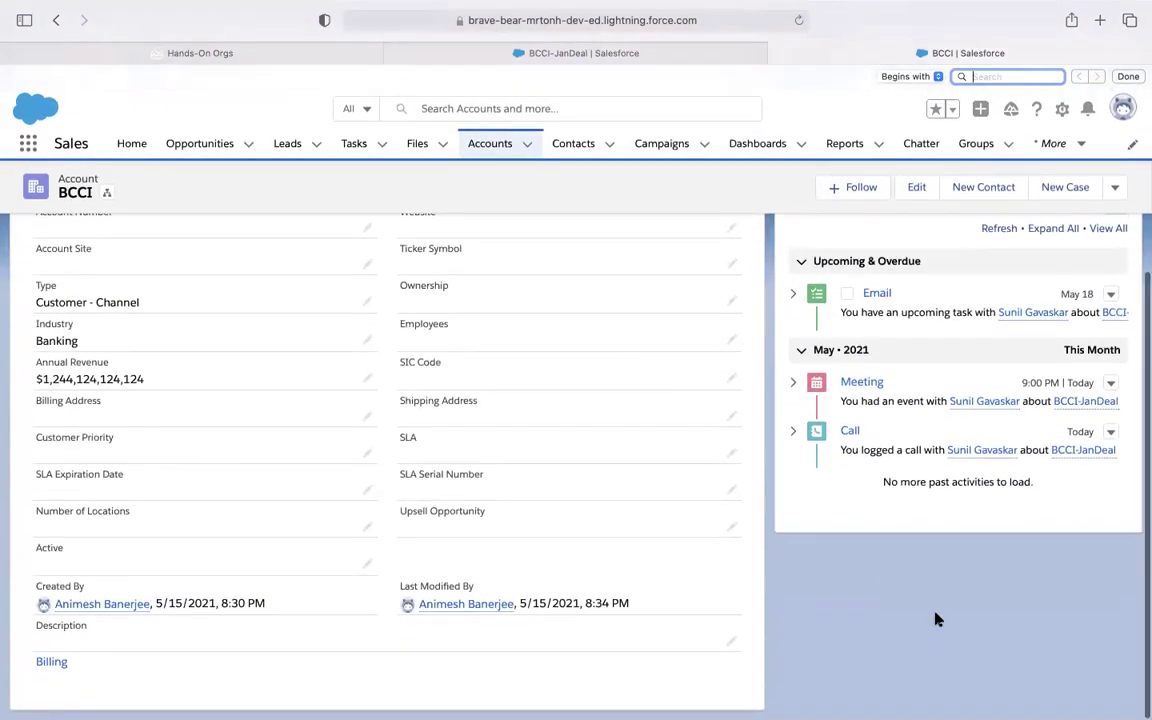
{"action": "scroll", "coordinate": [935, 619], "scroll_direction": "up", "scroll_amount": 1}
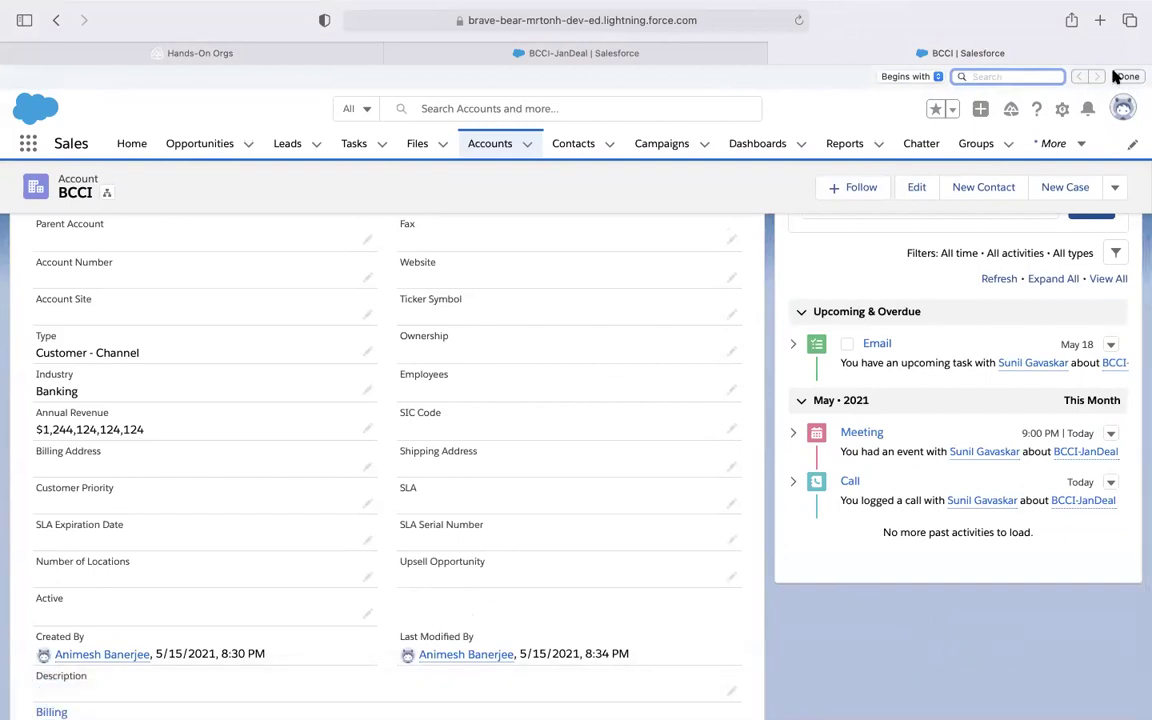
Open Setup from the gear menu and go to the Object Manager
{"action": "left_click", "coordinate": [1062, 108]}
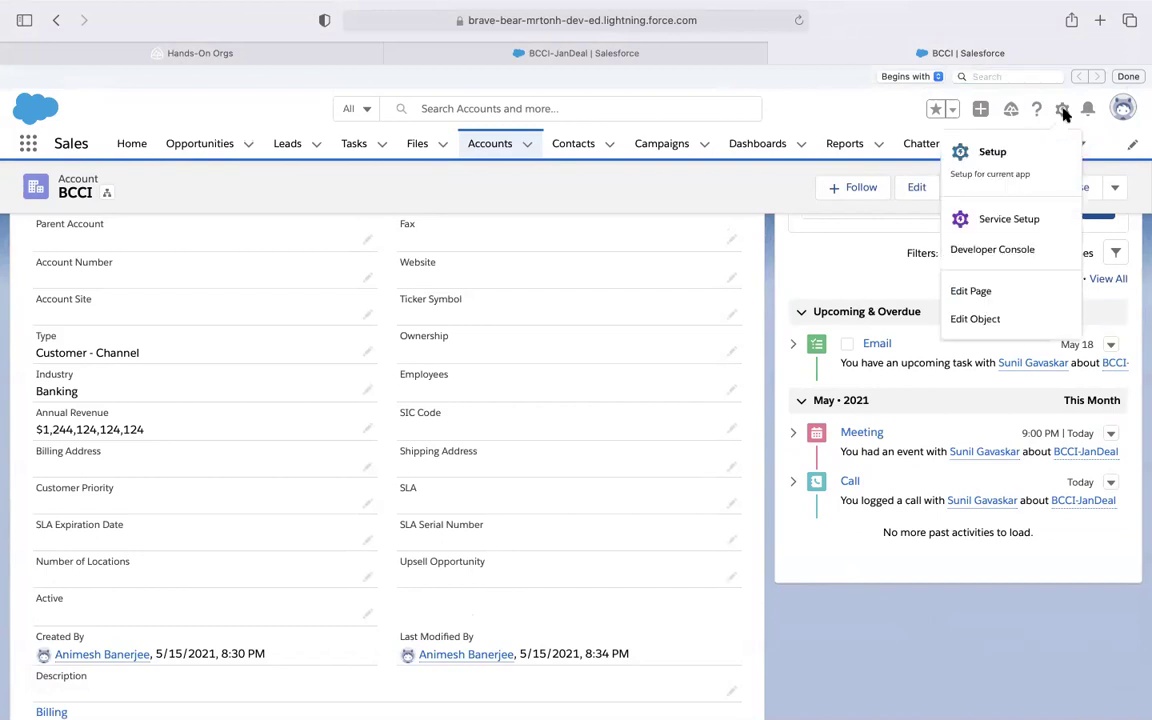
{"action": "left_click", "coordinate": [842, 115]}
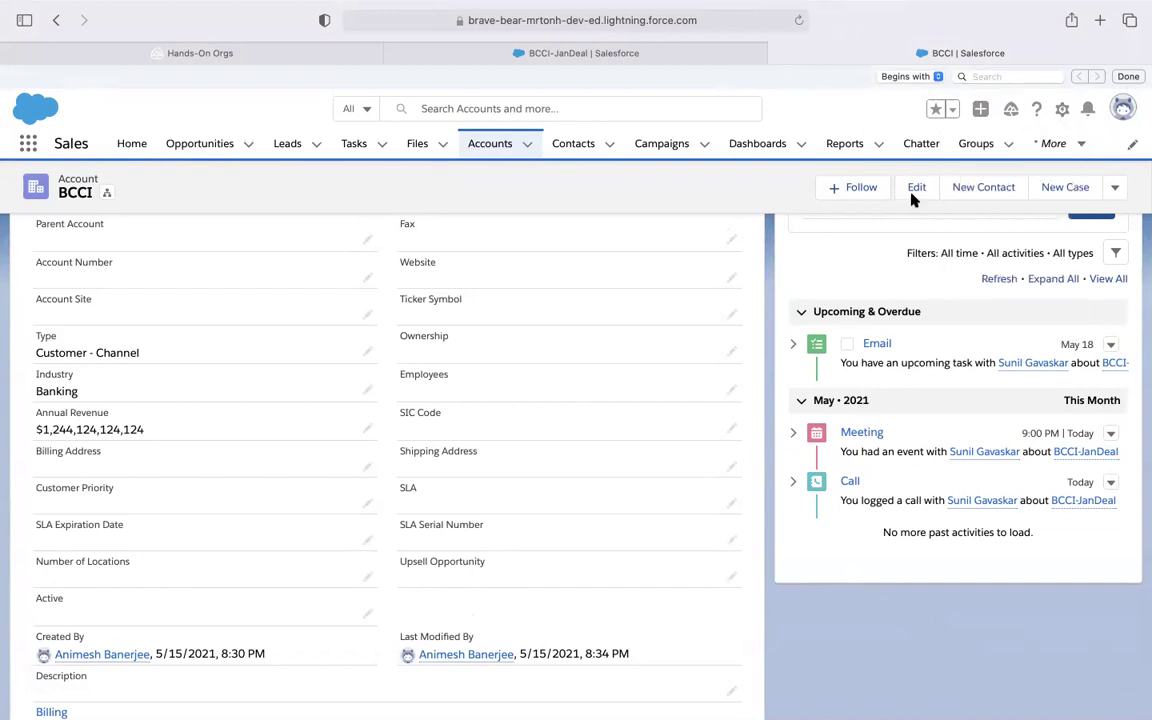
{"action": "left_click", "coordinate": [1062, 108]}
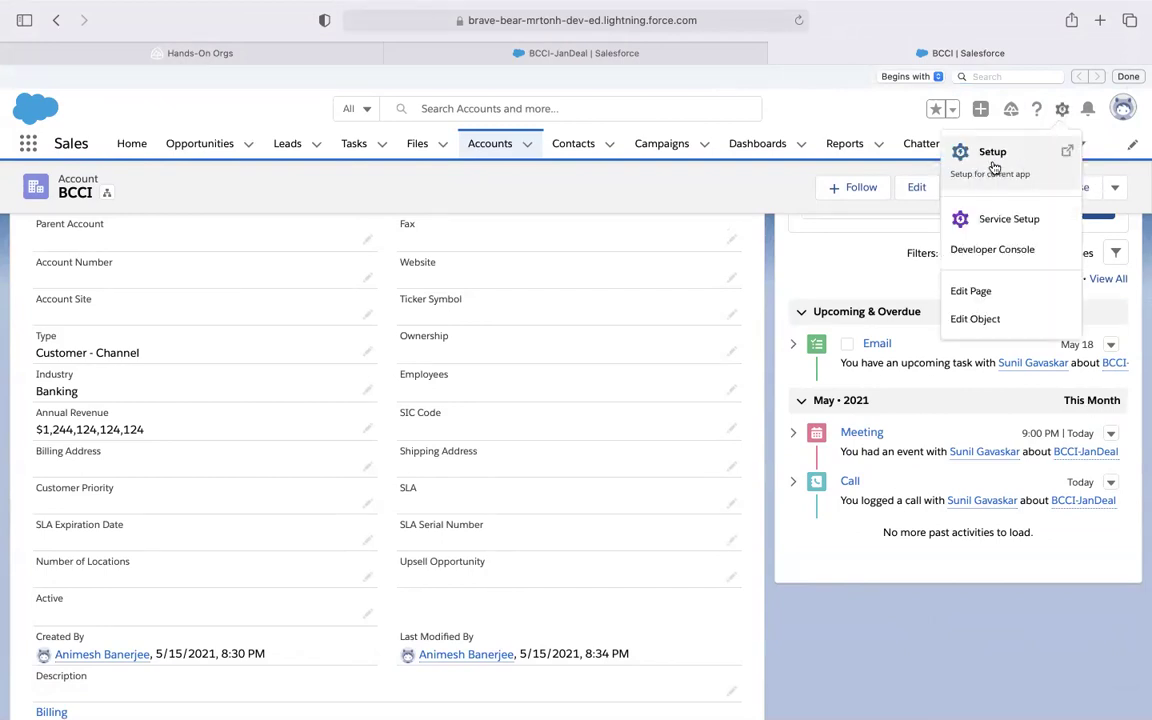
{"action": "left_click", "coordinate": [993, 158]}
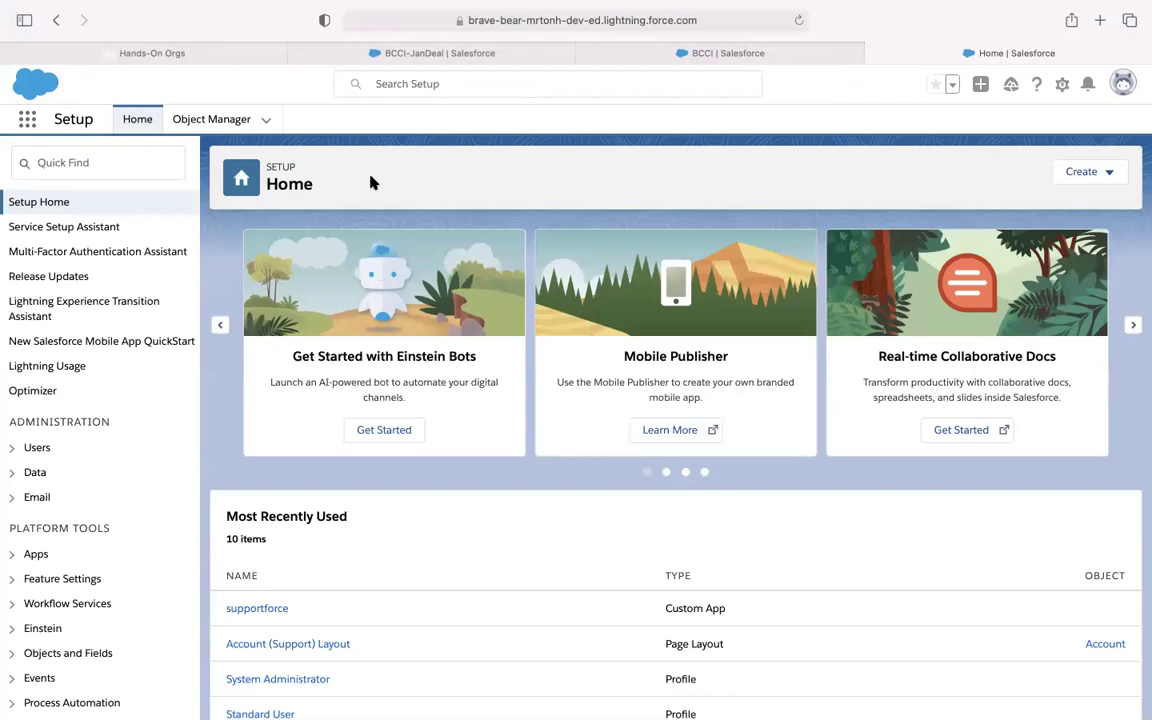
{"action": "left_click", "coordinate": [208, 119]}
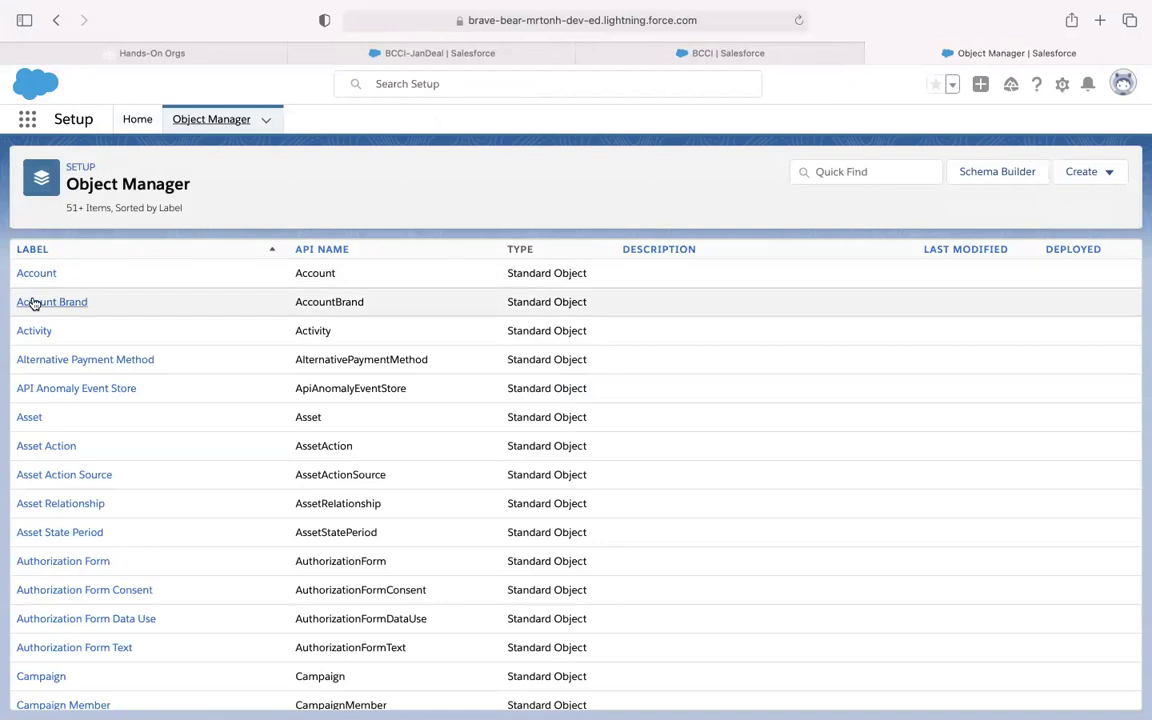
Scroll through the 97 objects, noting the custom Survey__c object
{"action": "scroll", "coordinate": [60, 446], "scroll_direction": "down", "scroll_amount": 10}
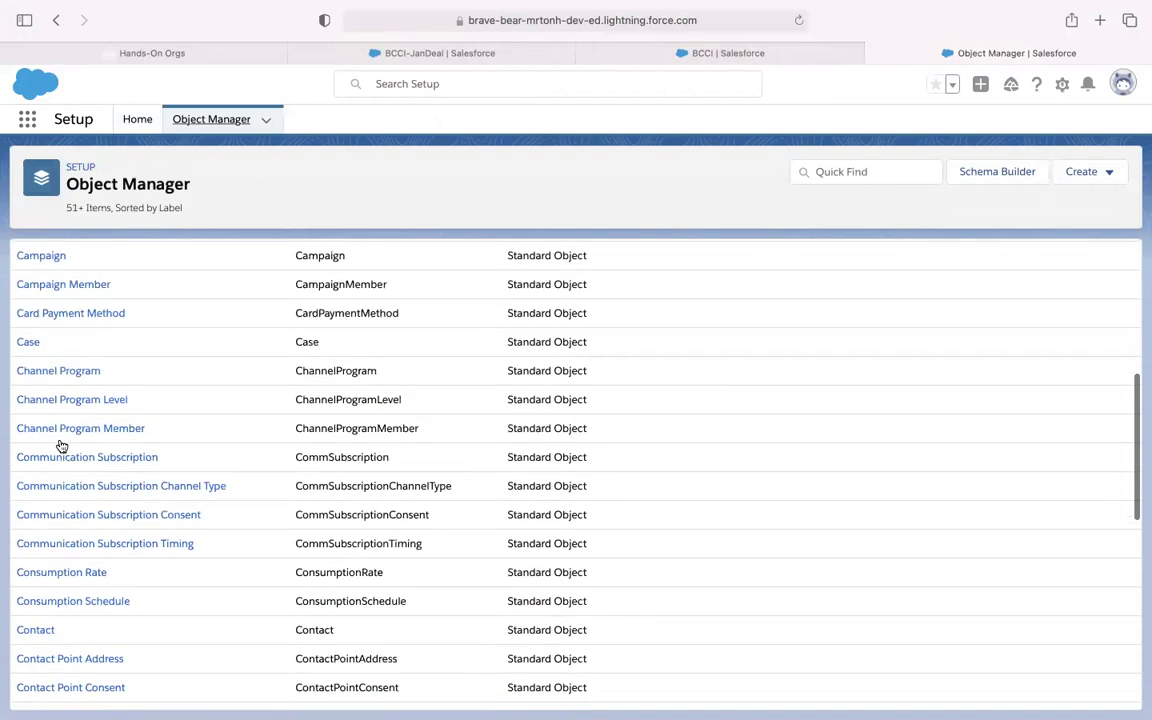
{"action": "scroll", "coordinate": [60, 446], "scroll_direction": "down", "scroll_amount": 15}
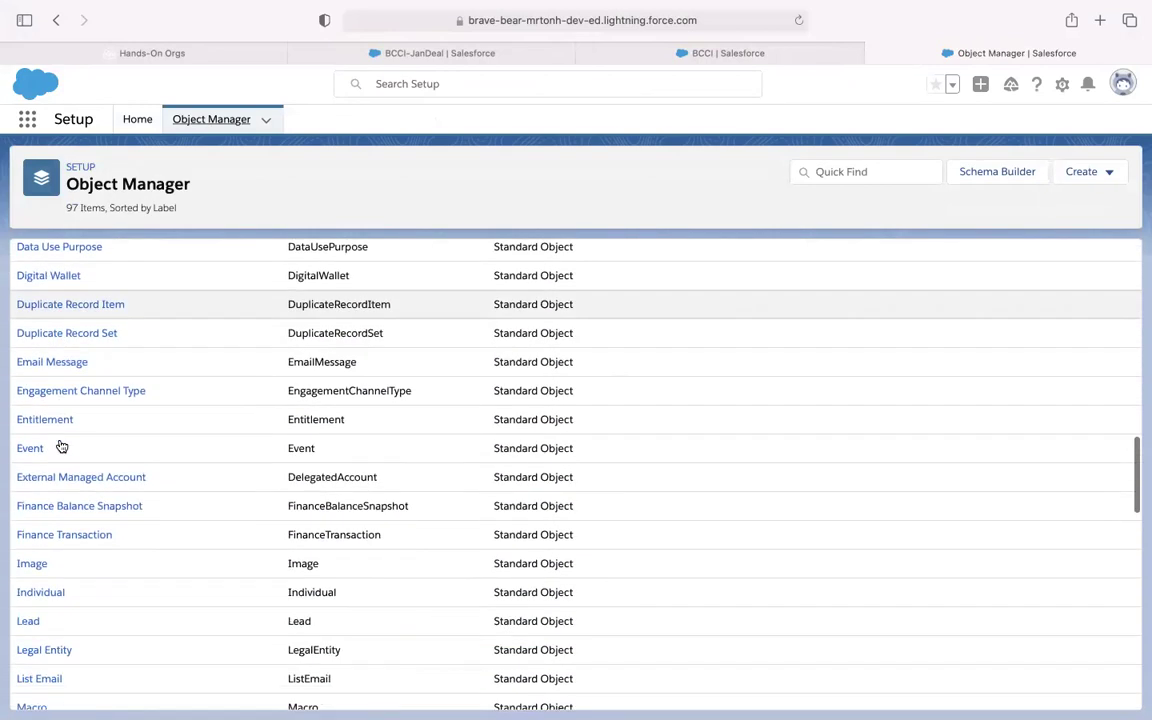
{"action": "scroll", "coordinate": [60, 446], "scroll_direction": "down", "scroll_amount": 10}
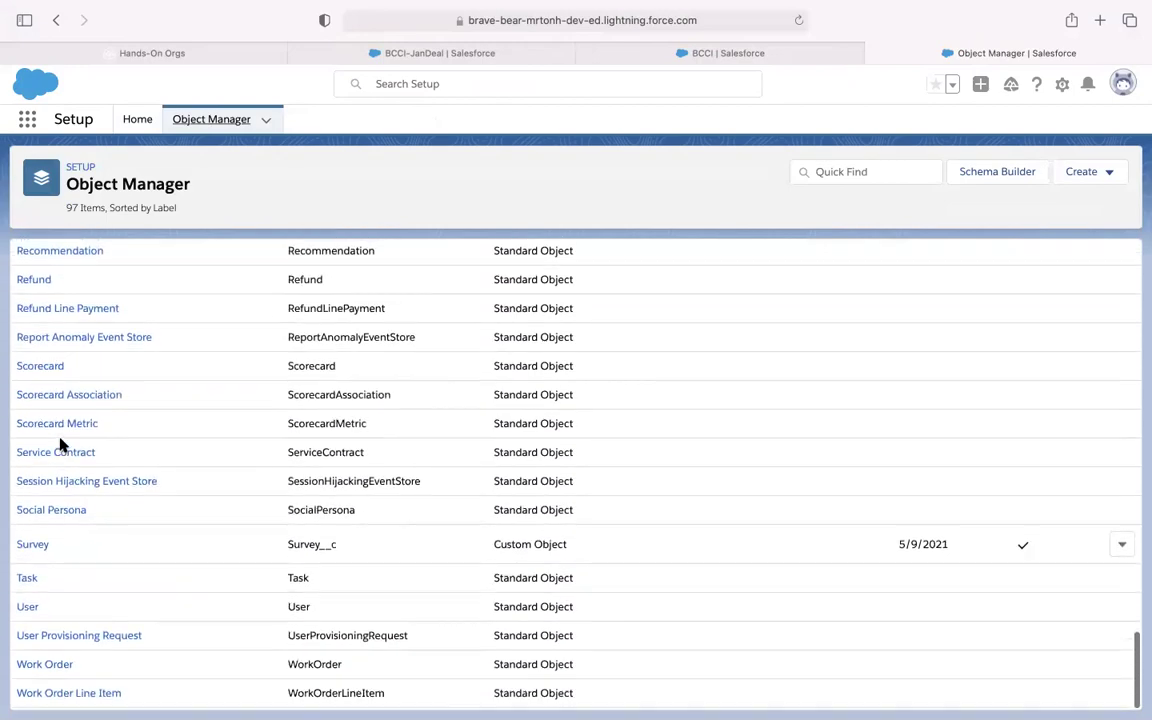
{"action": "scroll", "coordinate": [60, 446], "scroll_direction": "up", "scroll_amount": 20}
{"action": "scroll", "coordinate": [60, 446], "scroll_direction": "up", "scroll_amount": 15}
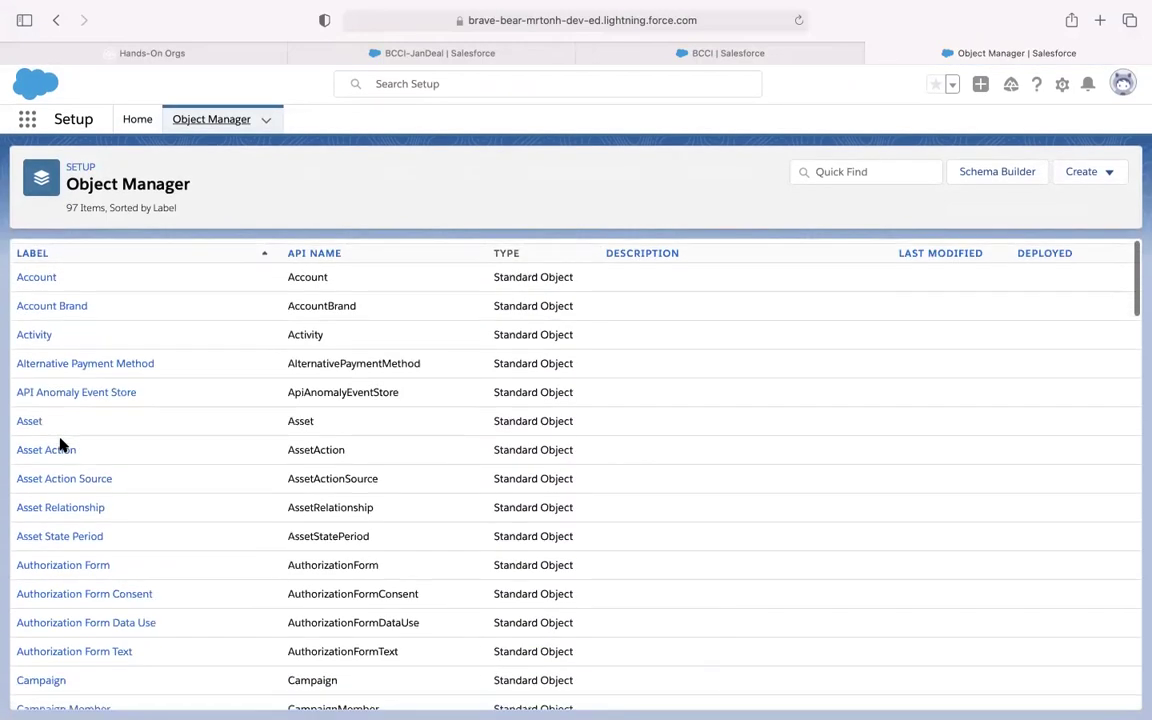
{"action": "scroll", "coordinate": [285, 327], "scroll_direction": "down", "scroll_amount": 1}
{"action": "scroll", "coordinate": [321, 339], "scroll_direction": "up", "scroll_amount": 1}
{"action": "scroll", "coordinate": [318, 338], "scroll_direction": "down", "scroll_amount": 12}
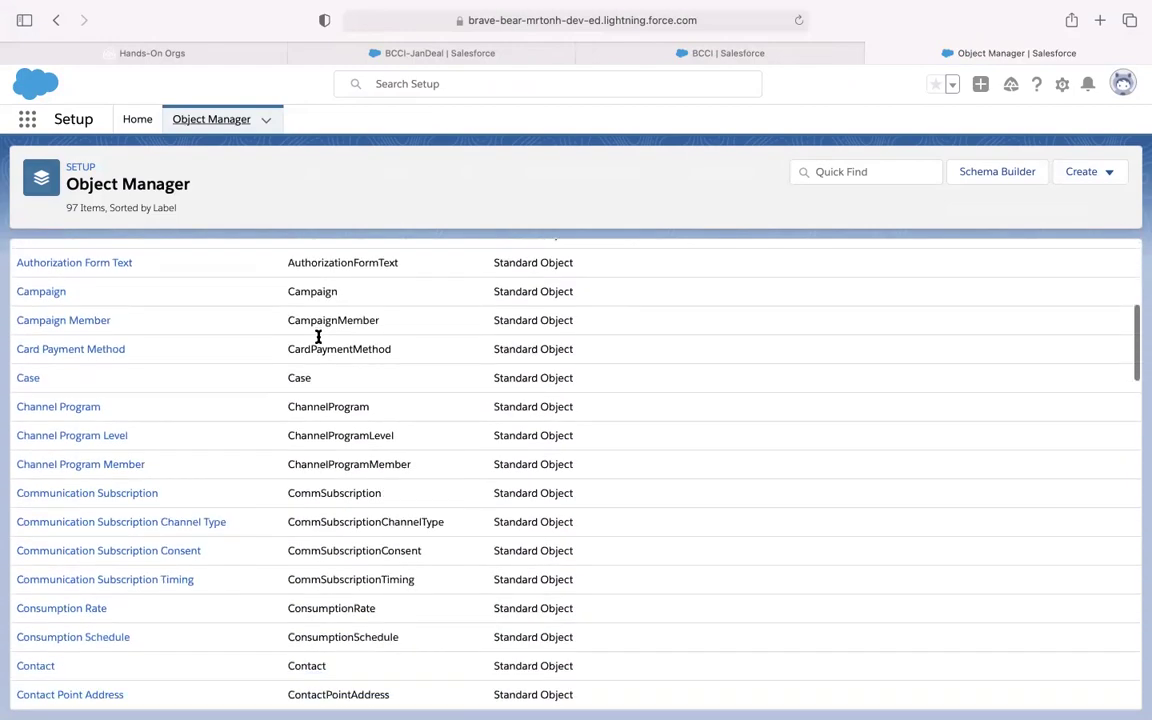
{"action": "scroll", "coordinate": [318, 338], "scroll_direction": "down", "scroll_amount": 13}
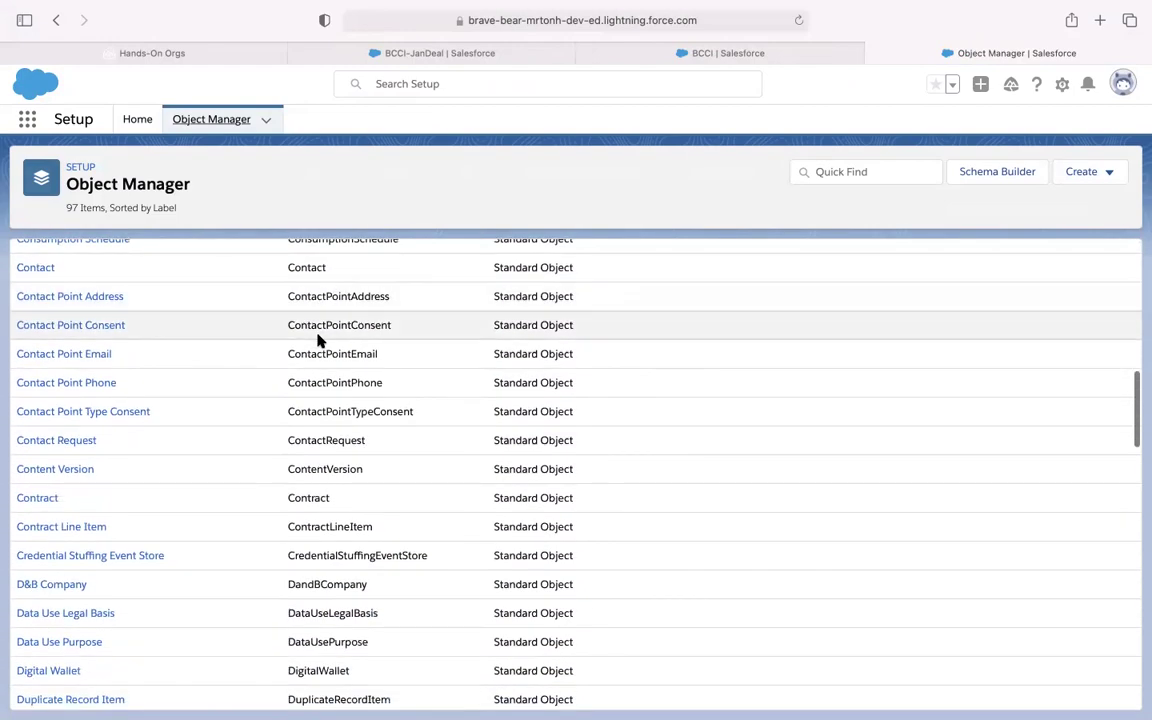
{"action": "scroll", "coordinate": [318, 340], "scroll_direction": "down", "scroll_amount": 13}
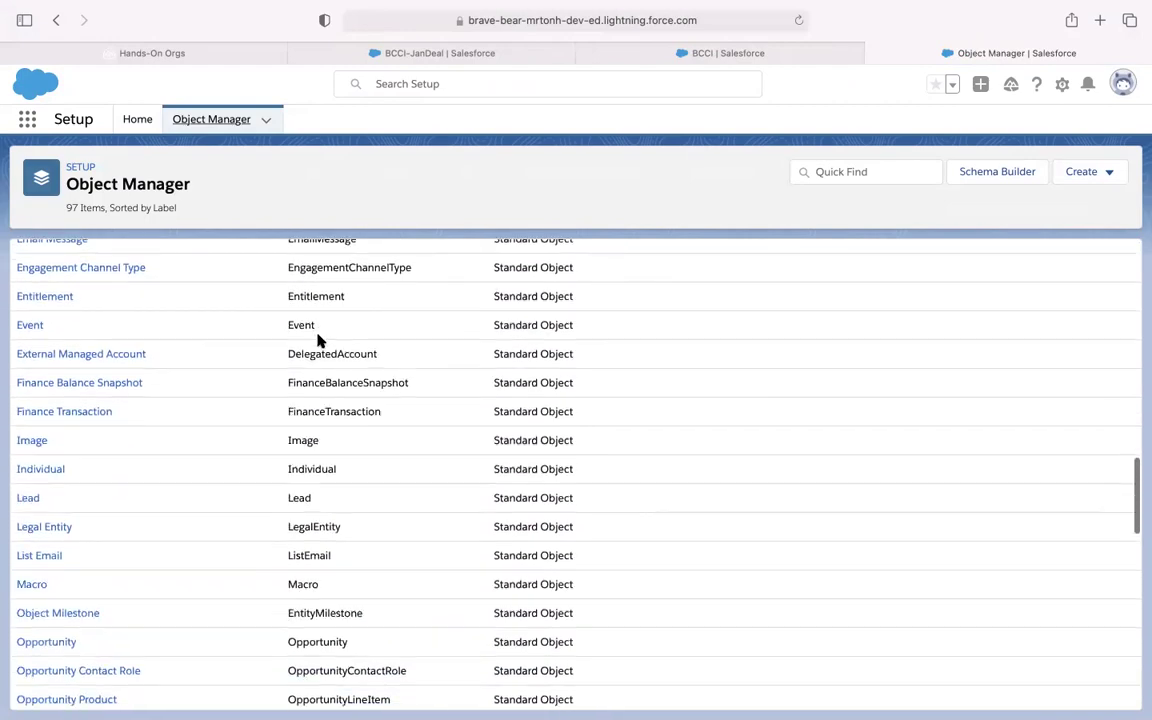
{"action": "scroll", "coordinate": [318, 340], "scroll_direction": "down", "scroll_amount": 12}
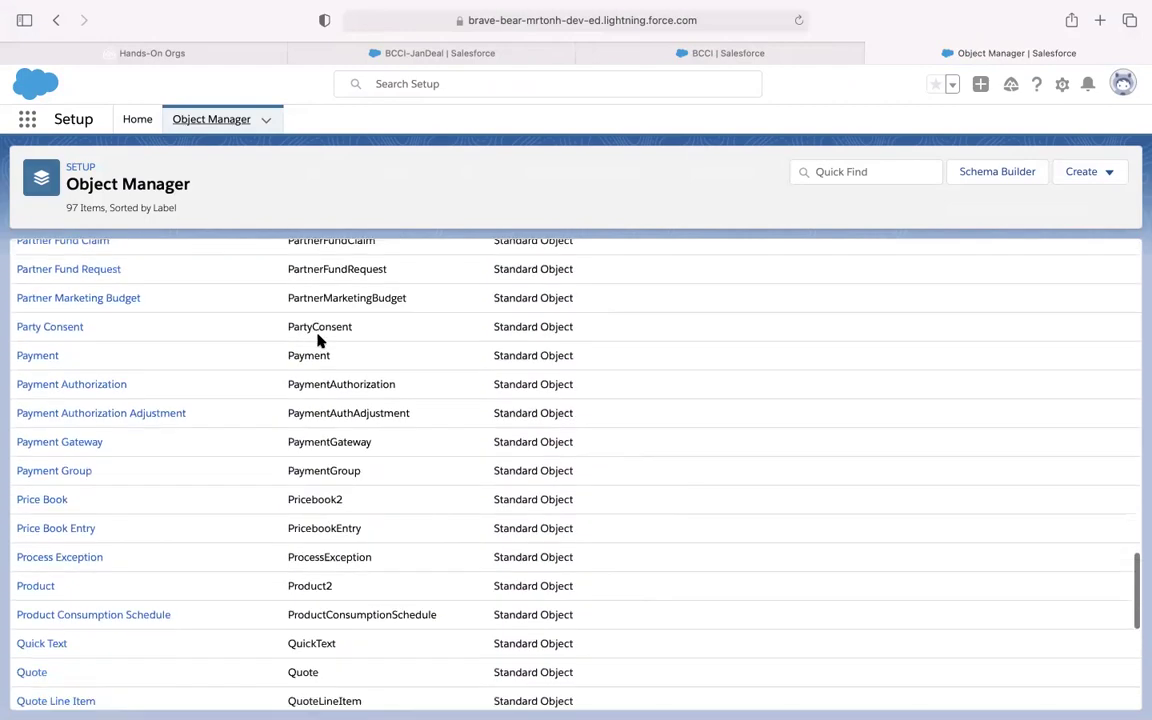
{"action": "scroll", "coordinate": [318, 340], "scroll_direction": "down", "scroll_amount": 5}
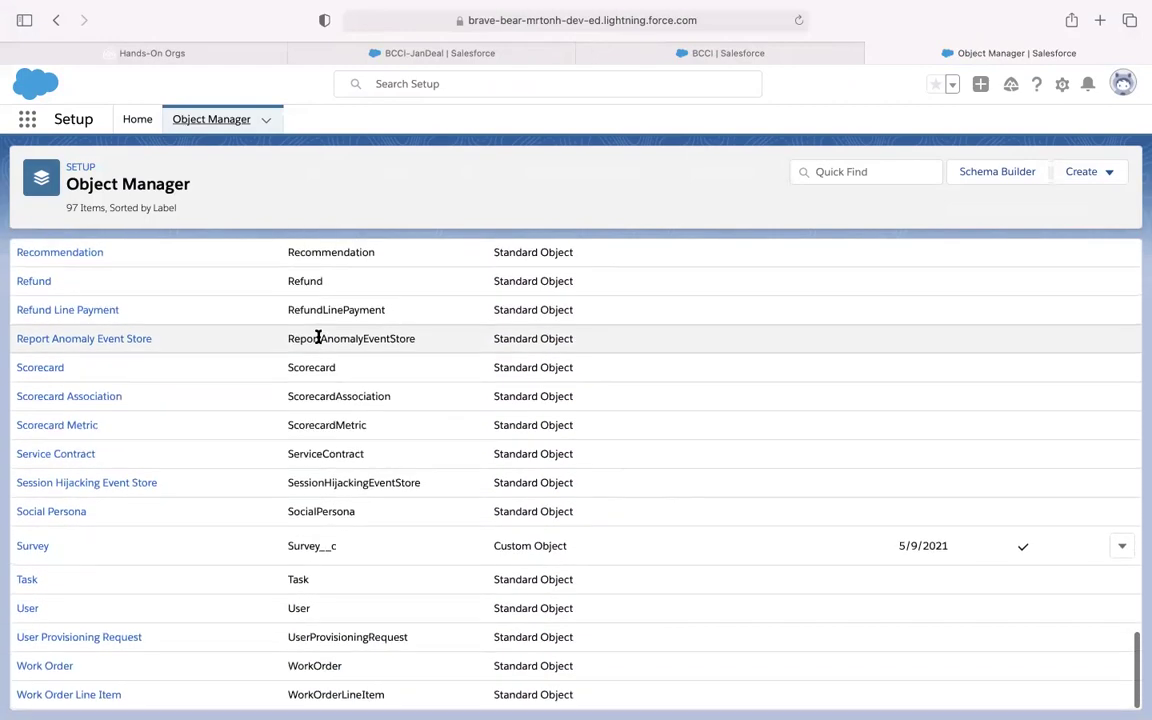
{"action": "left_click_drag", "start_coordinate": [338, 548], "coordinate": [284, 546]}
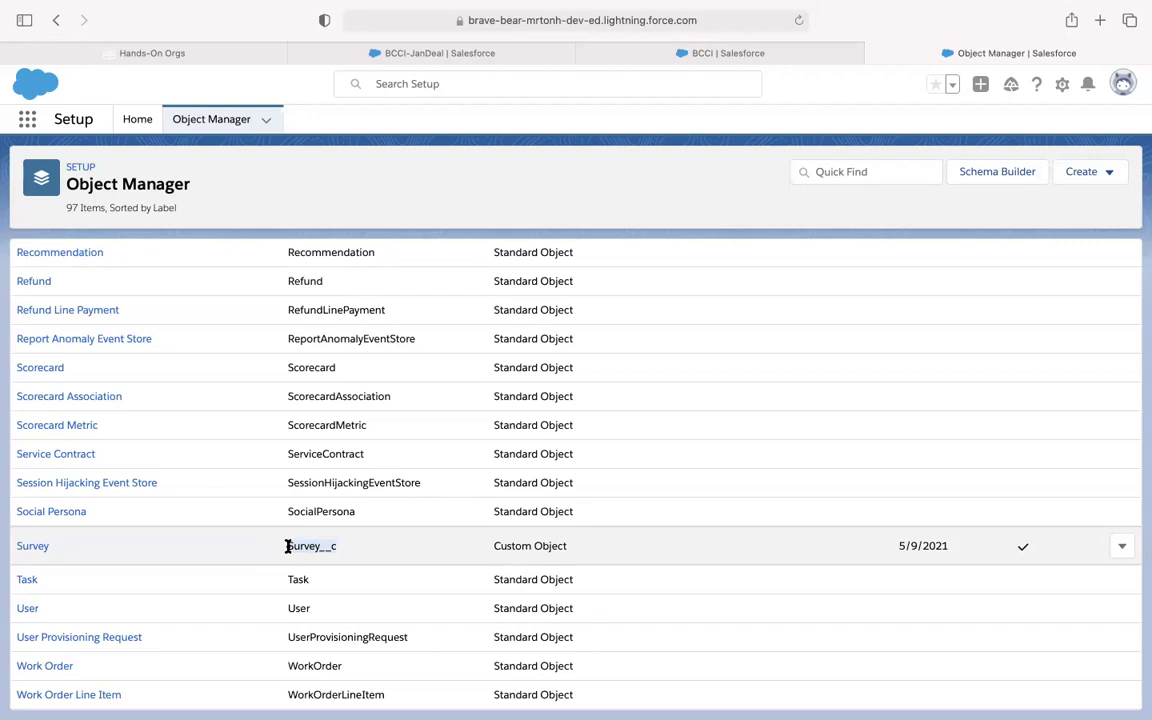
{"action": "scroll", "coordinate": [168, 438], "scroll_direction": "up", "scroll_amount": 10}
{"action": "scroll", "coordinate": [165, 438], "scroll_direction": "up", "scroll_amount": 15}
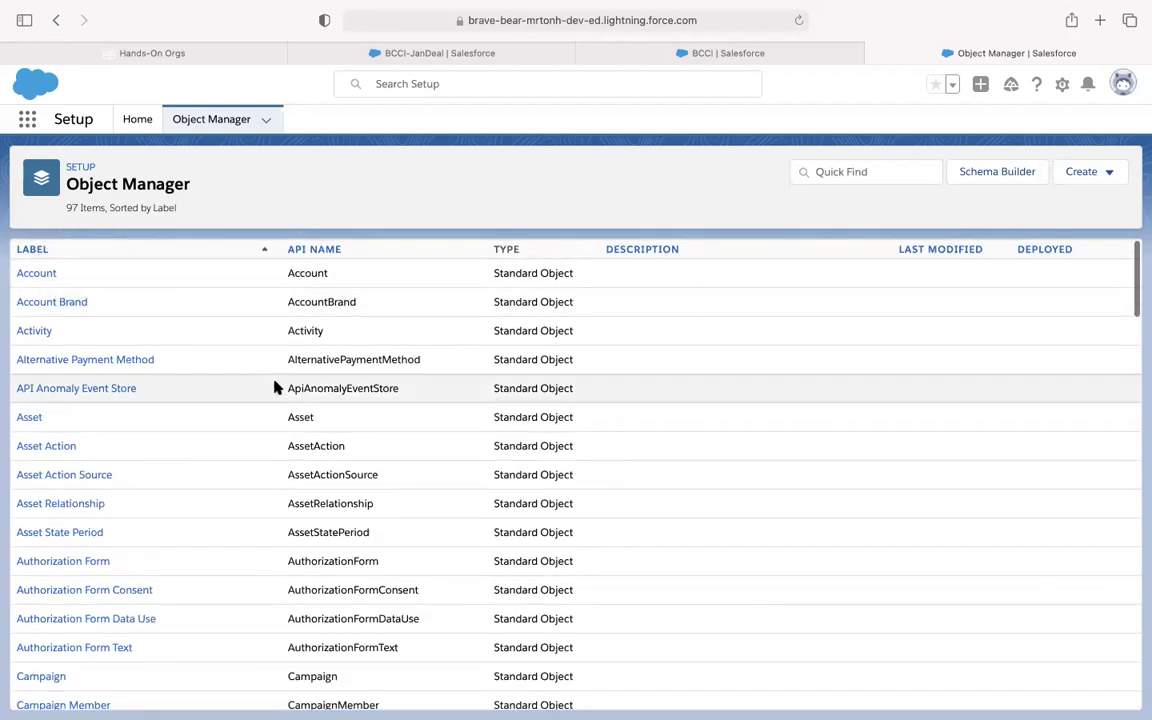
{"action": "scroll", "coordinate": [328, 318], "scroll_direction": "down", "scroll_amount": 20}
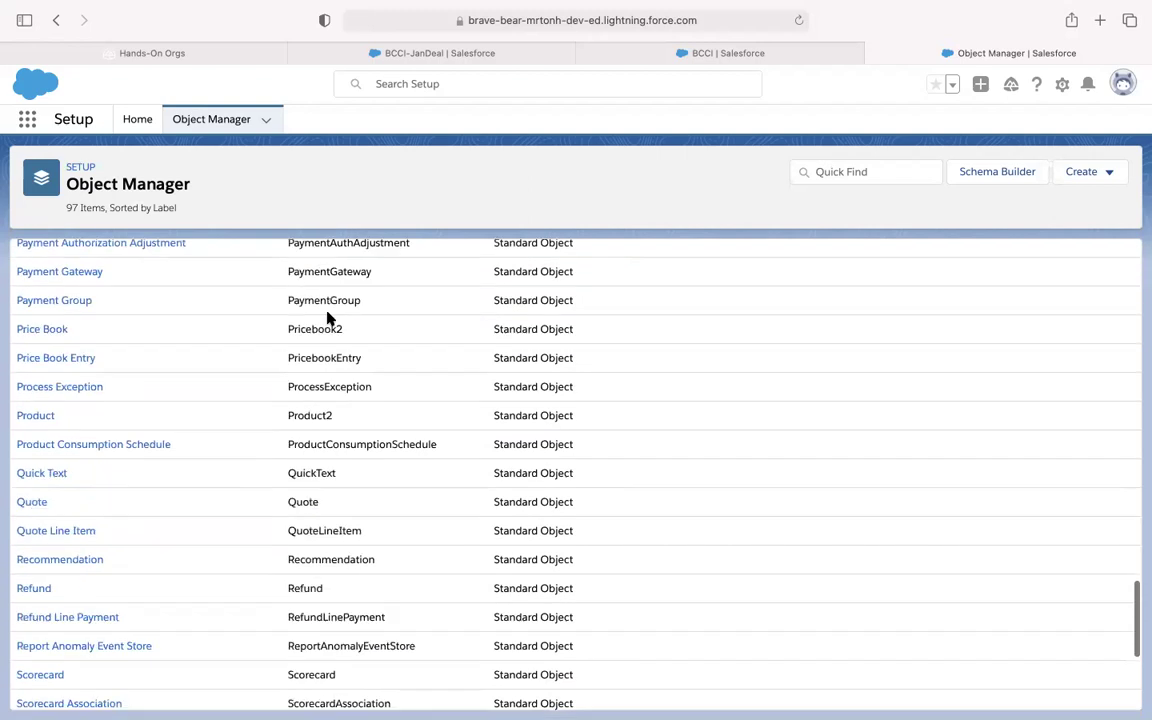
{"action": "left_click_drag", "start_coordinate": [318, 603], "coordinate": [334, 602]}
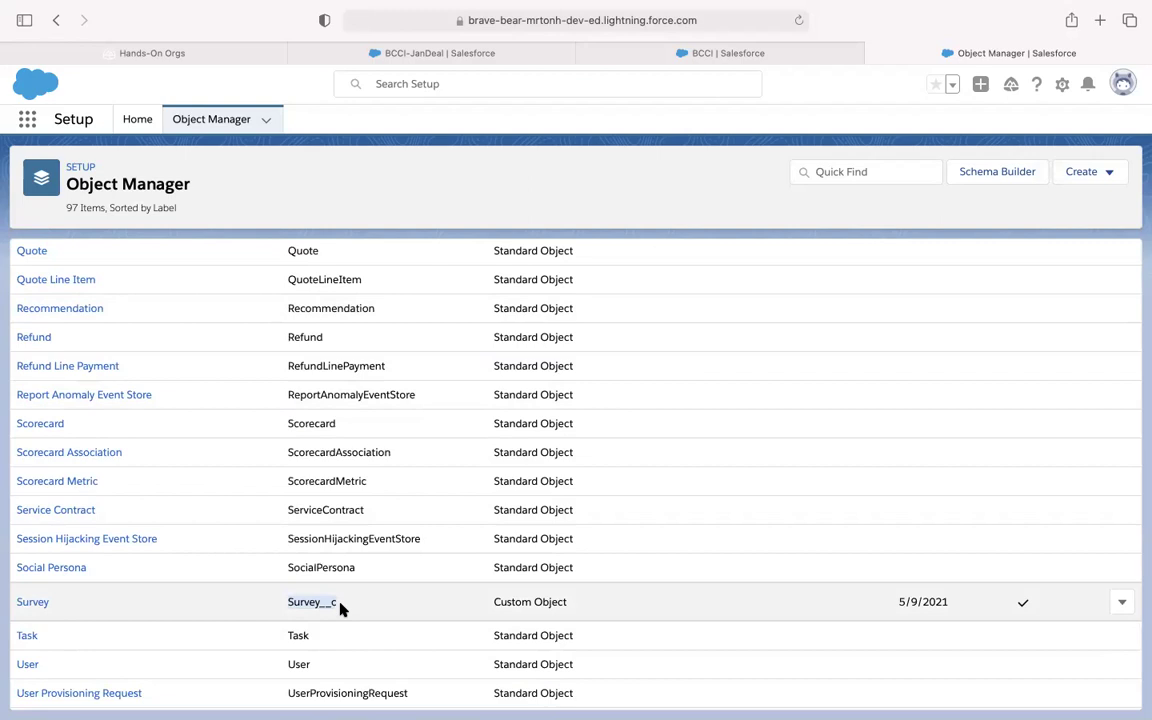
{"action": "scroll", "coordinate": [340, 607], "scroll_direction": "up", "scroll_amount": 20}
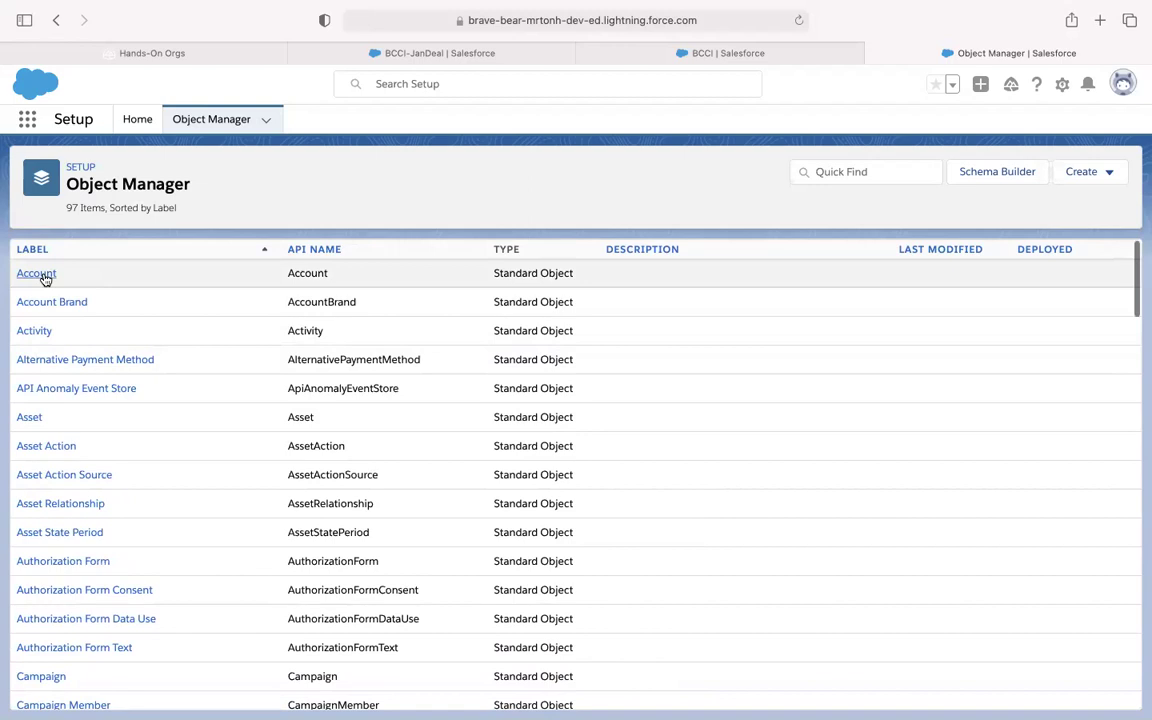
Start a new field under Account's Fields & Relationships, continuing in Salesforce Classic
{"action": "left_click", "coordinate": [28, 274]}
{"action": "left_click", "coordinate": [119, 278]}
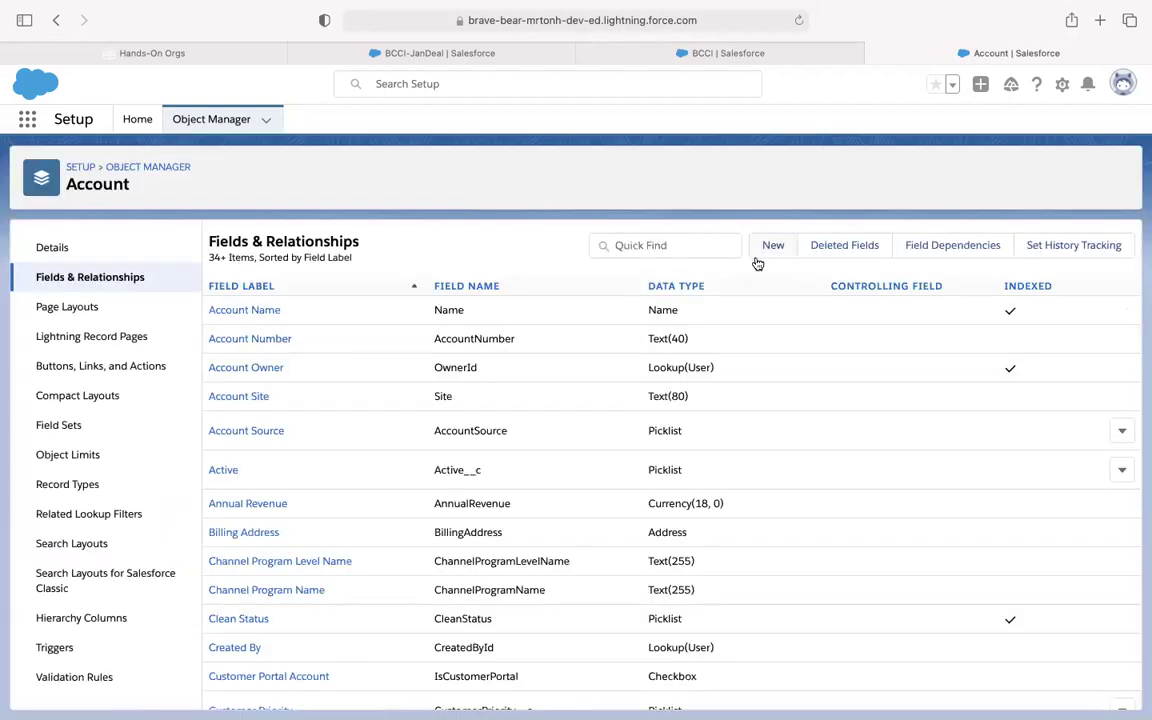
{"action": "left_click", "coordinate": [770, 250]}
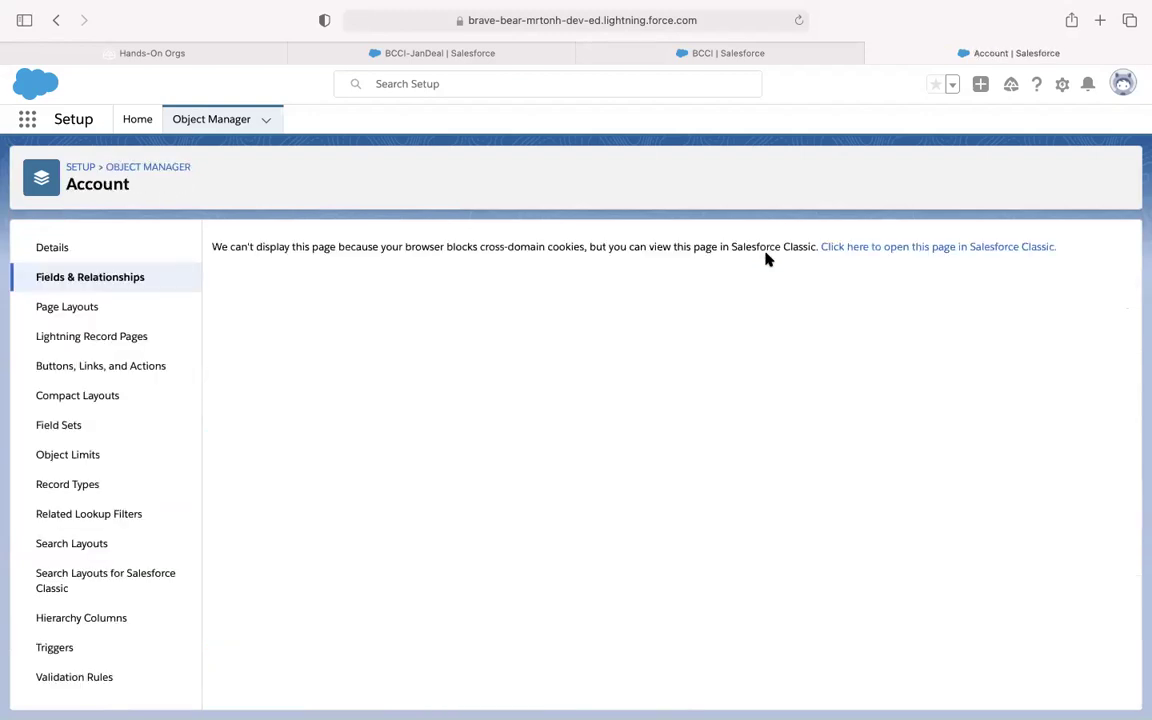
{"action": "left_click", "coordinate": [842, 252]}
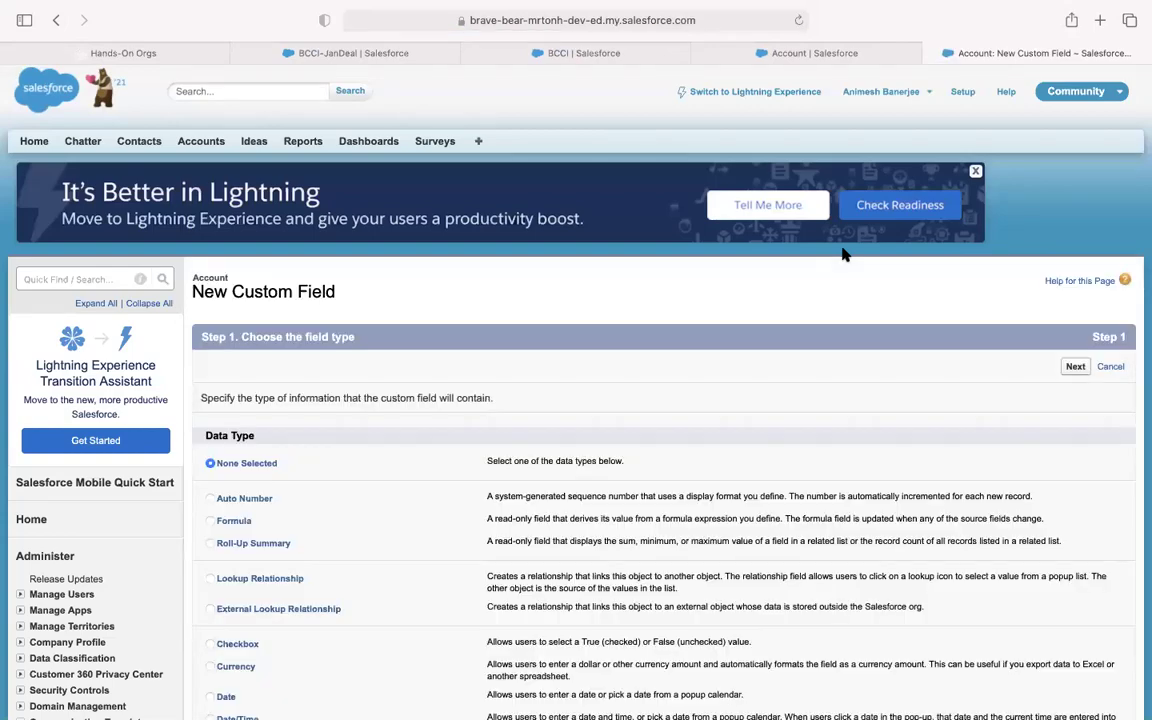
Select Text as the data type on the first step of the Account New Custom Field wizard
{"action": "scroll", "coordinate": [543, 422], "scroll_direction": "down", "scroll_amount": 5}
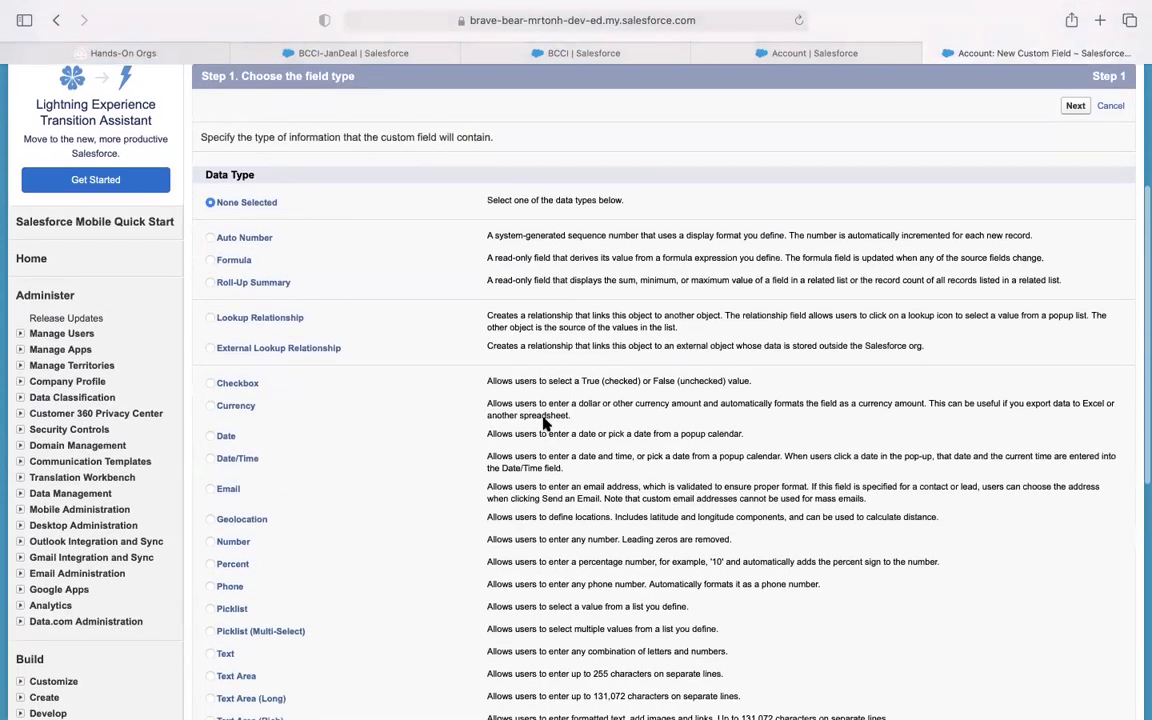
{"action": "scroll", "coordinate": [543, 422], "scroll_direction": "down", "scroll_amount": 3}
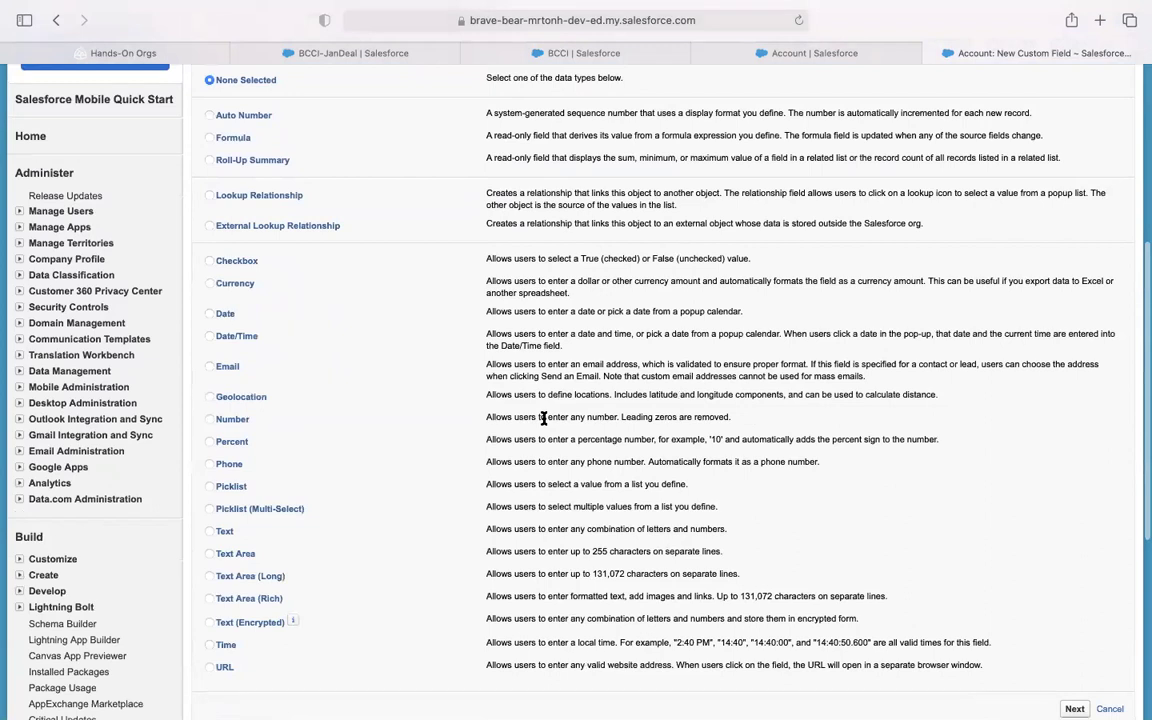
{"action": "left_click", "coordinate": [214, 529]}
{"action": "scroll", "coordinate": [504, 506], "scroll_direction": "down", "scroll_amount": 2}
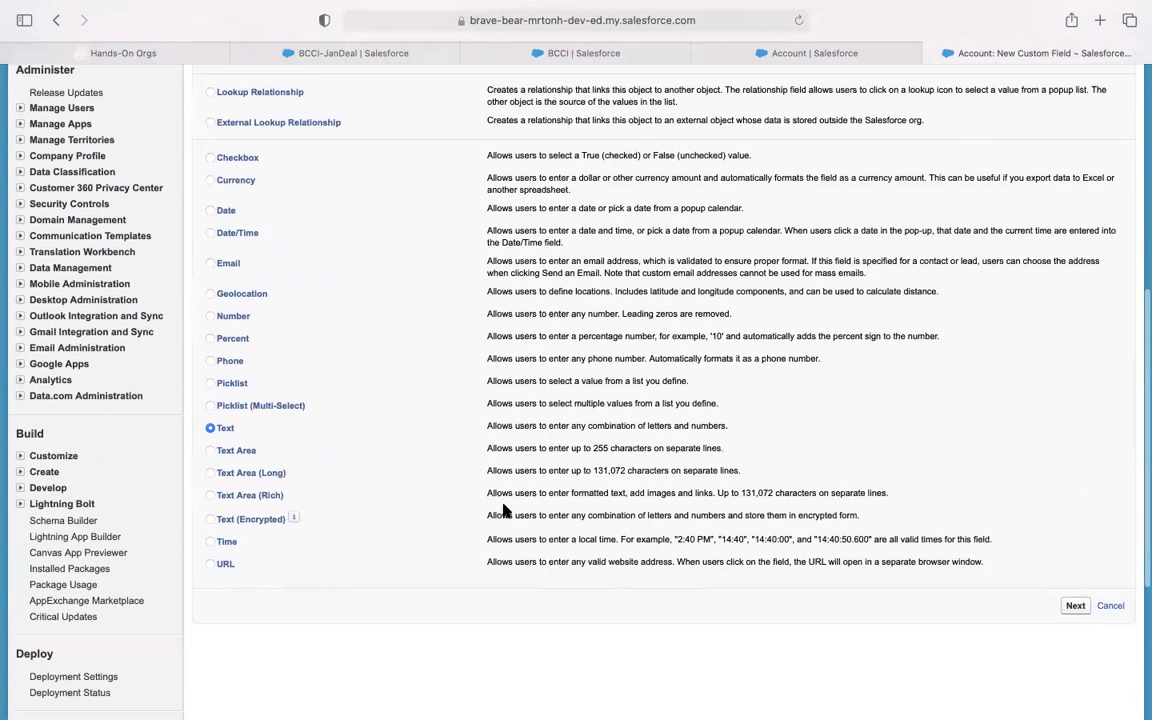
{"action": "scroll", "coordinate": [495, 500], "scroll_direction": "up", "scroll_amount": 2}
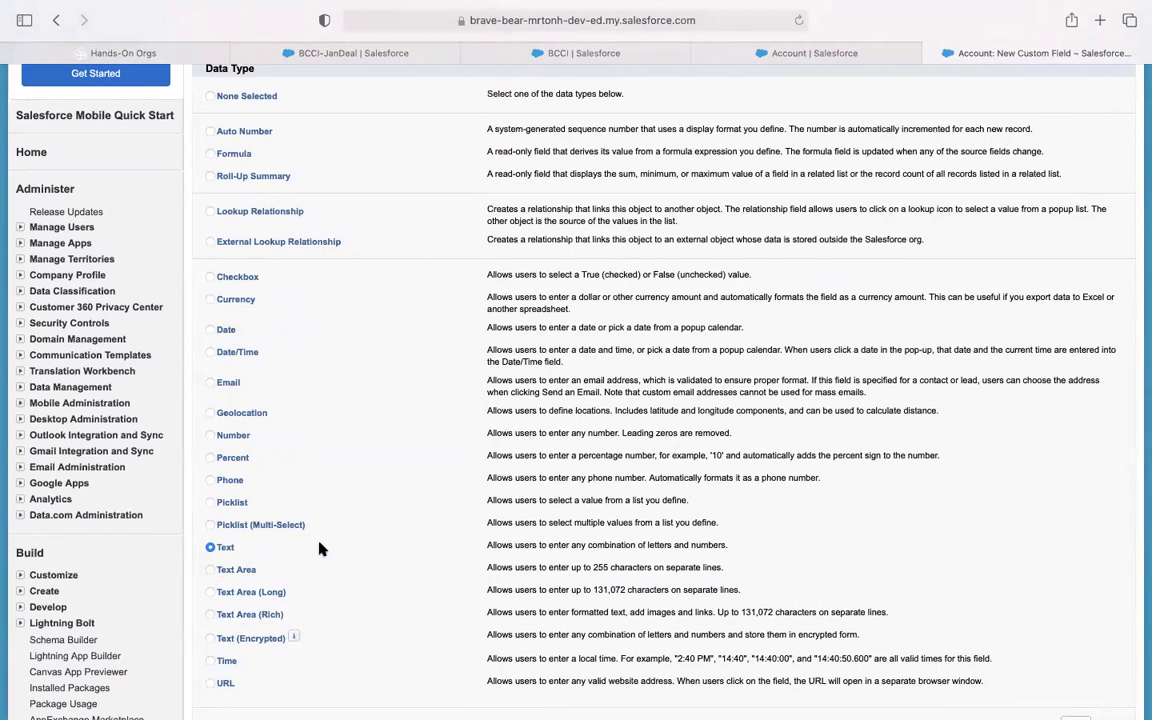
{"action": "scroll", "coordinate": [396, 538], "scroll_direction": "up", "scroll_amount": 2}
{"action": "scroll", "coordinate": [396, 540], "scroll_direction": "down", "scroll_amount": 3}
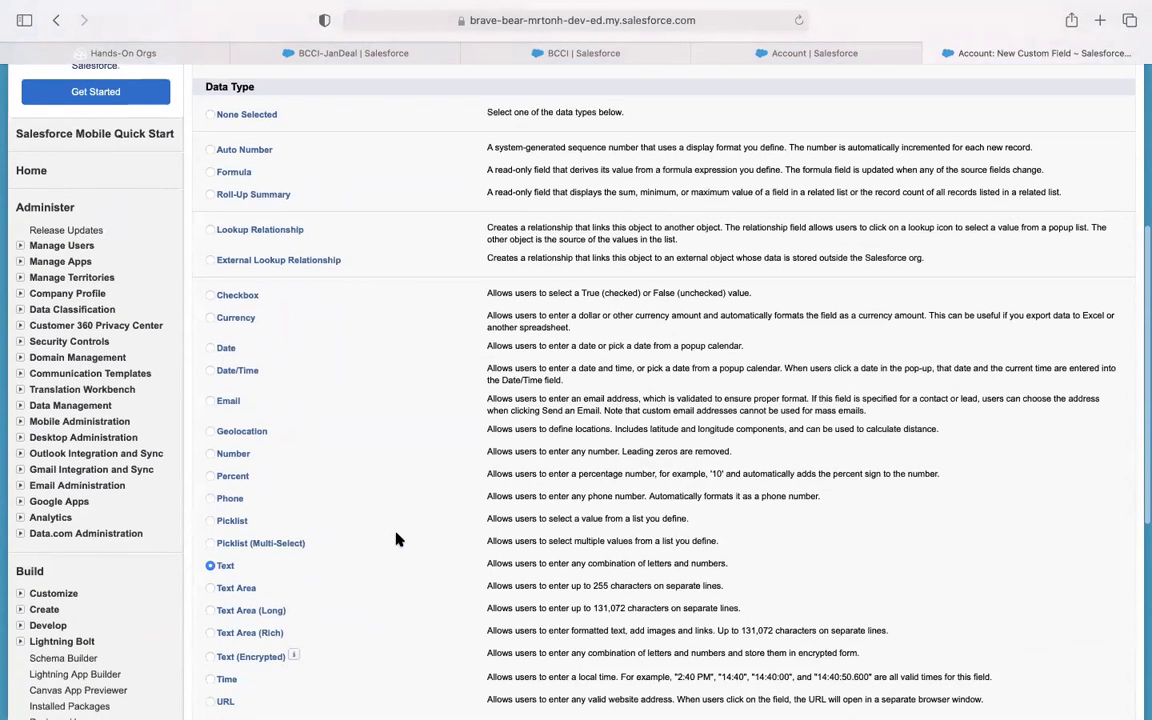
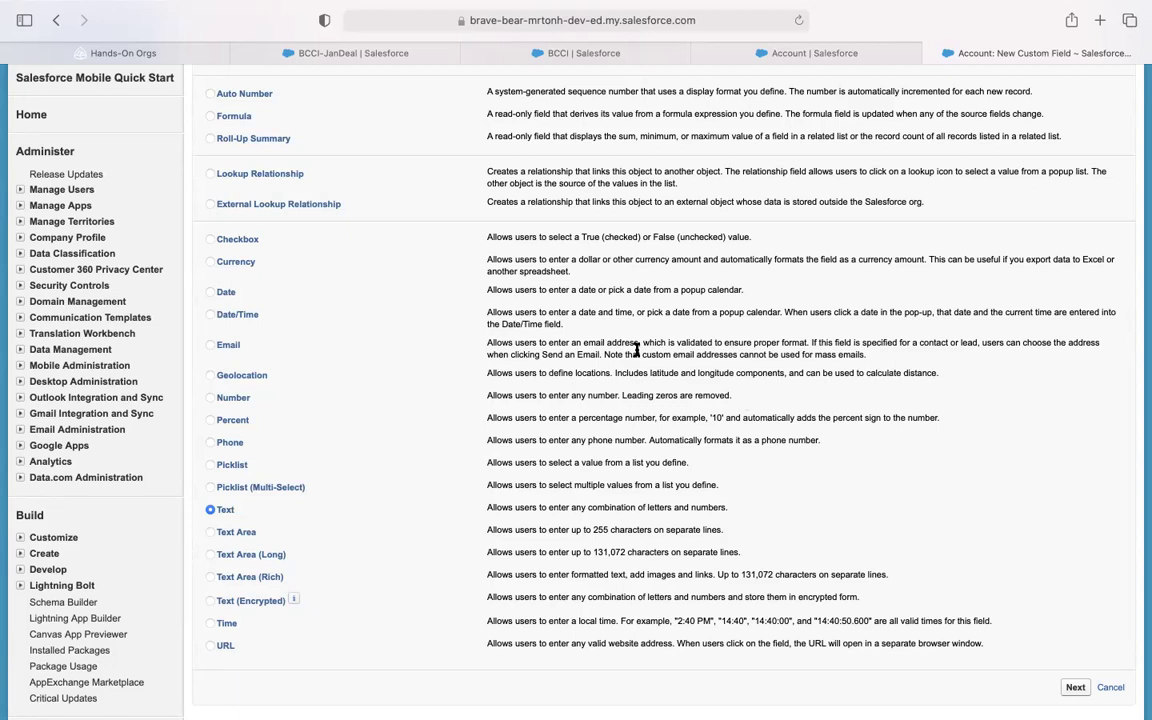
Try a Currency field with 2 decimal places and length 16, then go back to data types
{"action": "left_click", "coordinate": [212, 261]}
{"action": "left_click", "coordinate": [1074, 687]}
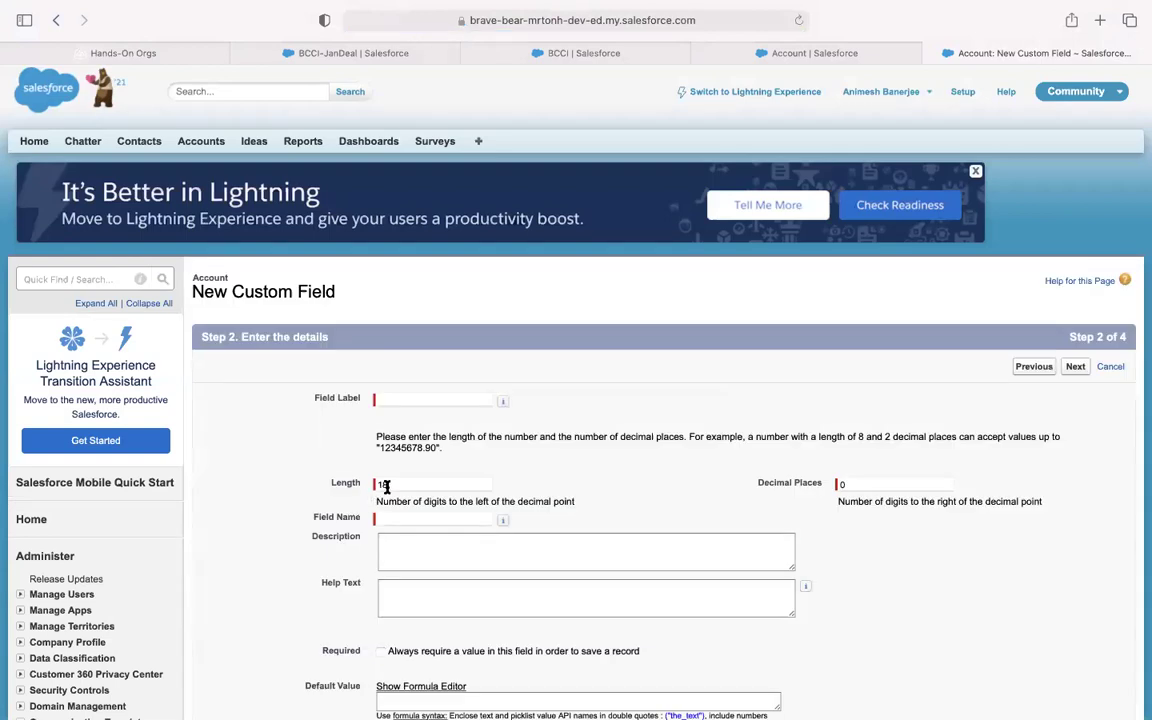
{"action": "double_click", "coordinate": [854, 486]}
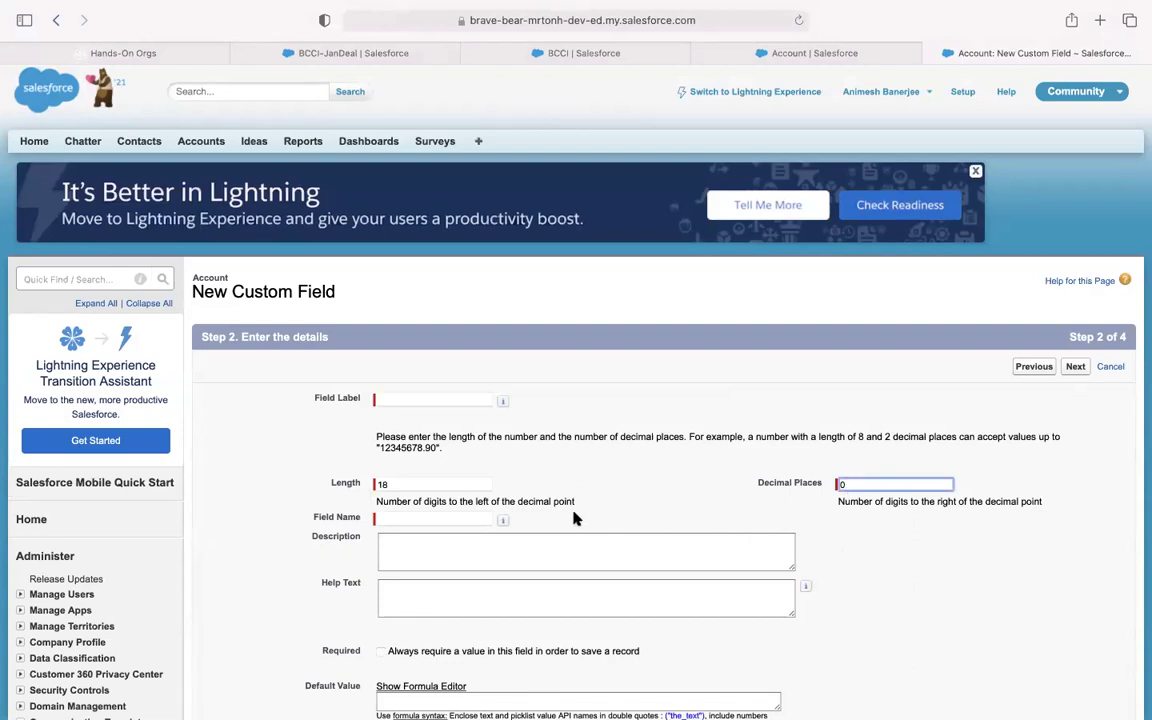
{"action": "type", "text": "2"}
{"action": "double_click", "coordinate": [383, 485]}
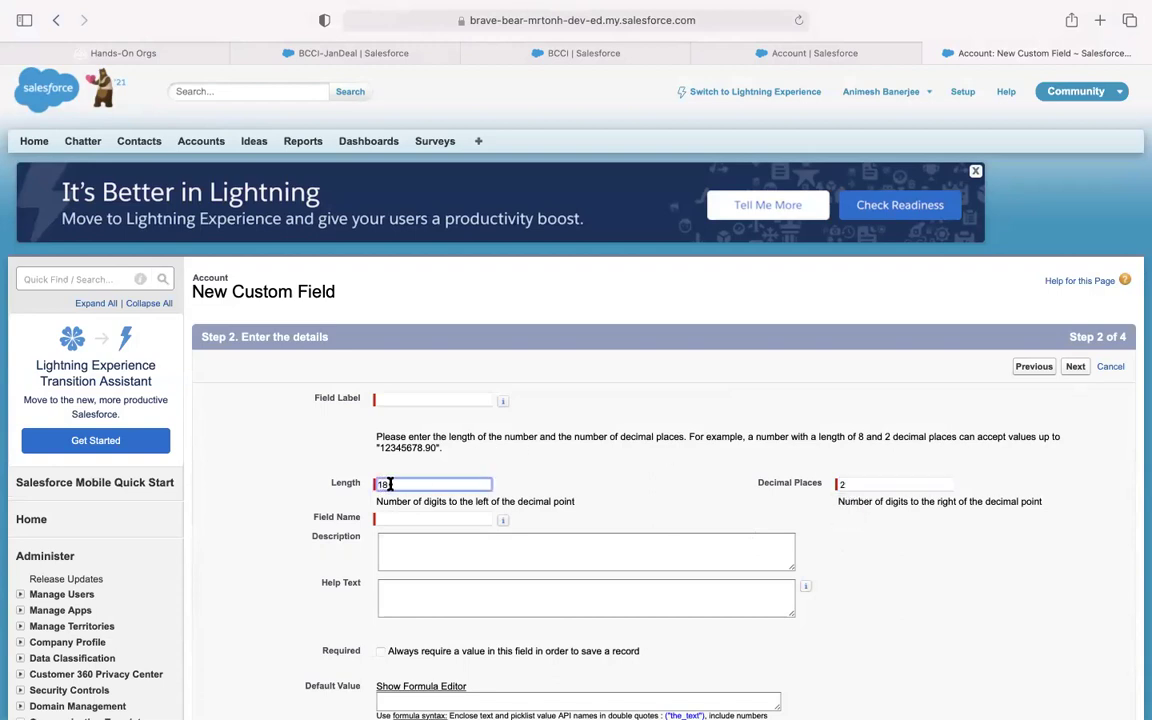
{"action": "type", "text": "16"}
{"action": "left_click", "coordinate": [585, 484]}
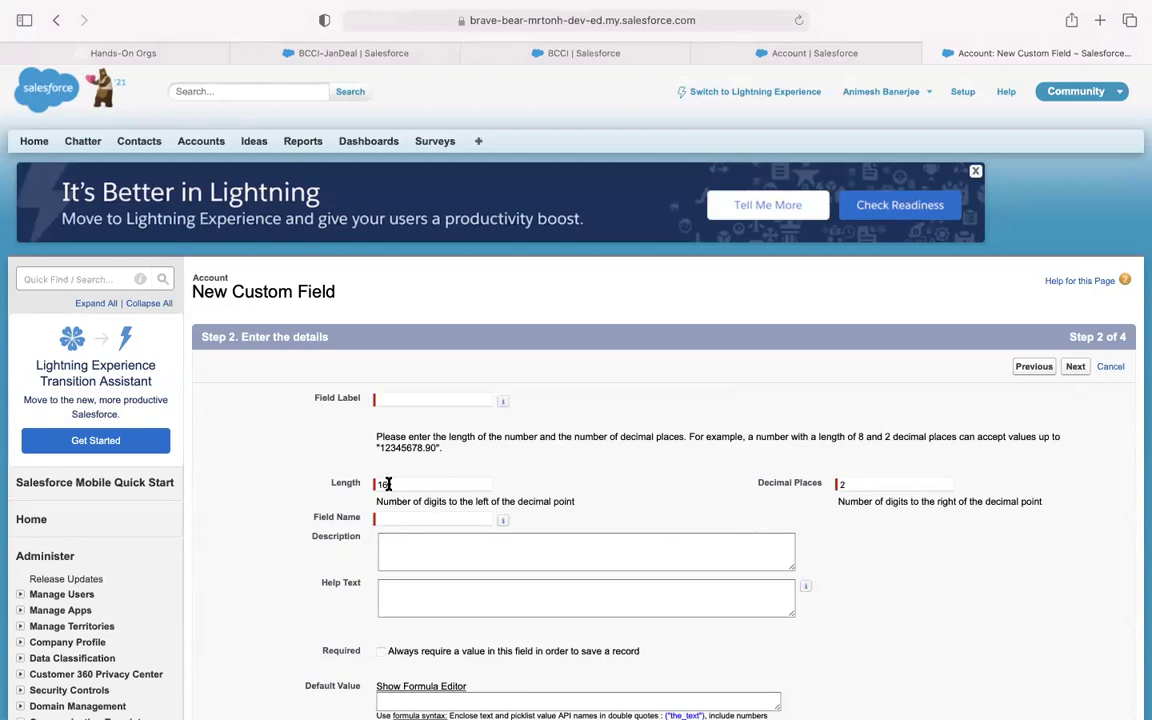
{"action": "left_click", "coordinate": [1028, 367]}
Switch to a Number field with length 15 and 3 decimal places, then step back
{"action": "scroll", "coordinate": [555, 489], "scroll_direction": "down", "scroll_amount": 5}
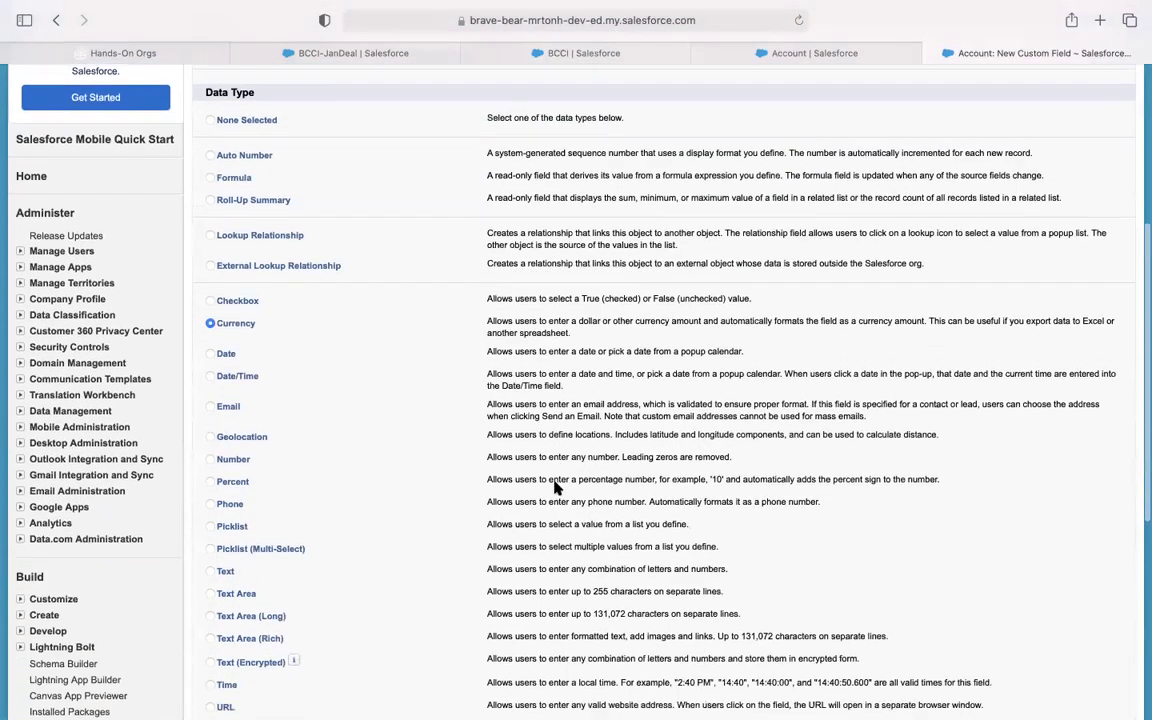
{"action": "left_click", "coordinate": [236, 452]}
{"action": "scroll", "coordinate": [571, 473], "scroll_direction": "down", "scroll_amount": 3}
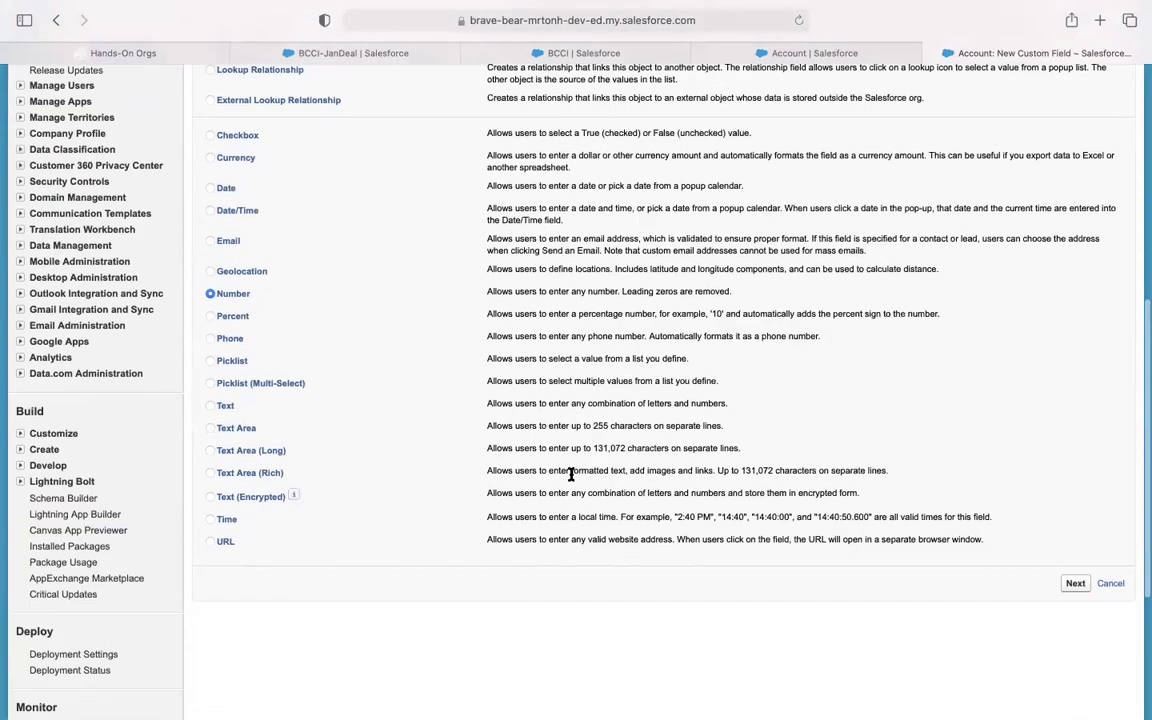
{"action": "left_click", "coordinate": [1075, 583]}
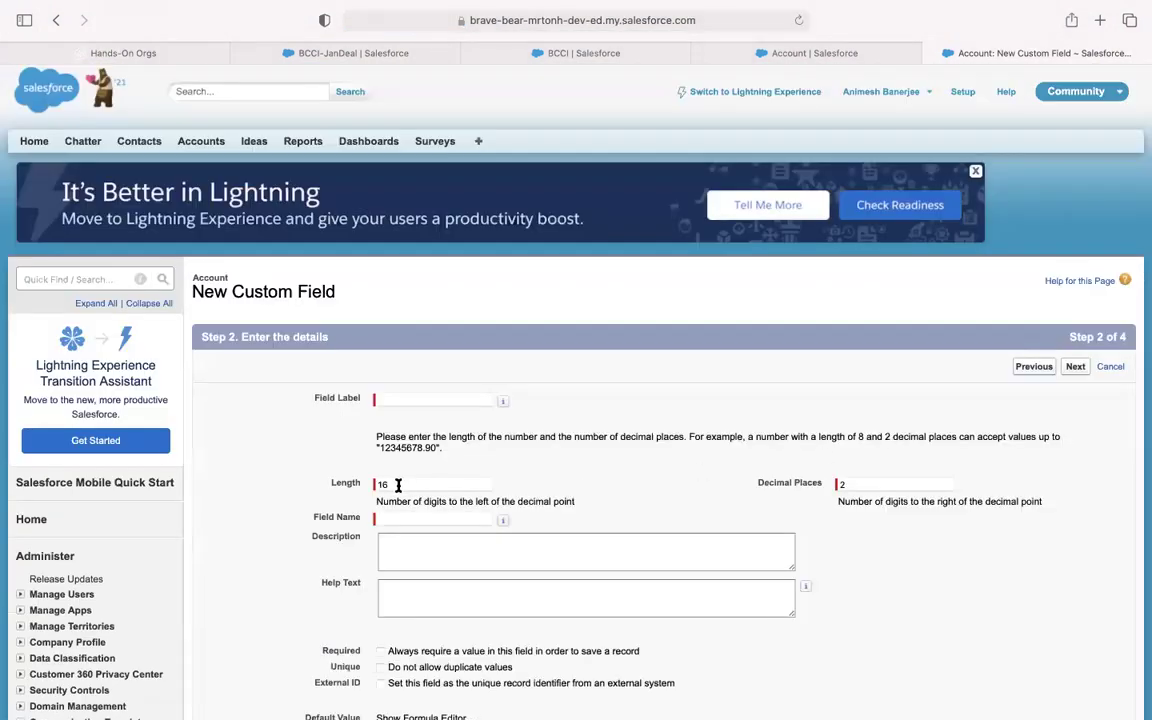
{"action": "double_click", "coordinate": [383, 484]}
{"action": "type", "text": "15"}
{"action": "left_click", "coordinate": [870, 483]}
{"action": "key", "text": "BackSpace"}
{"action": "type", "text": "3"}
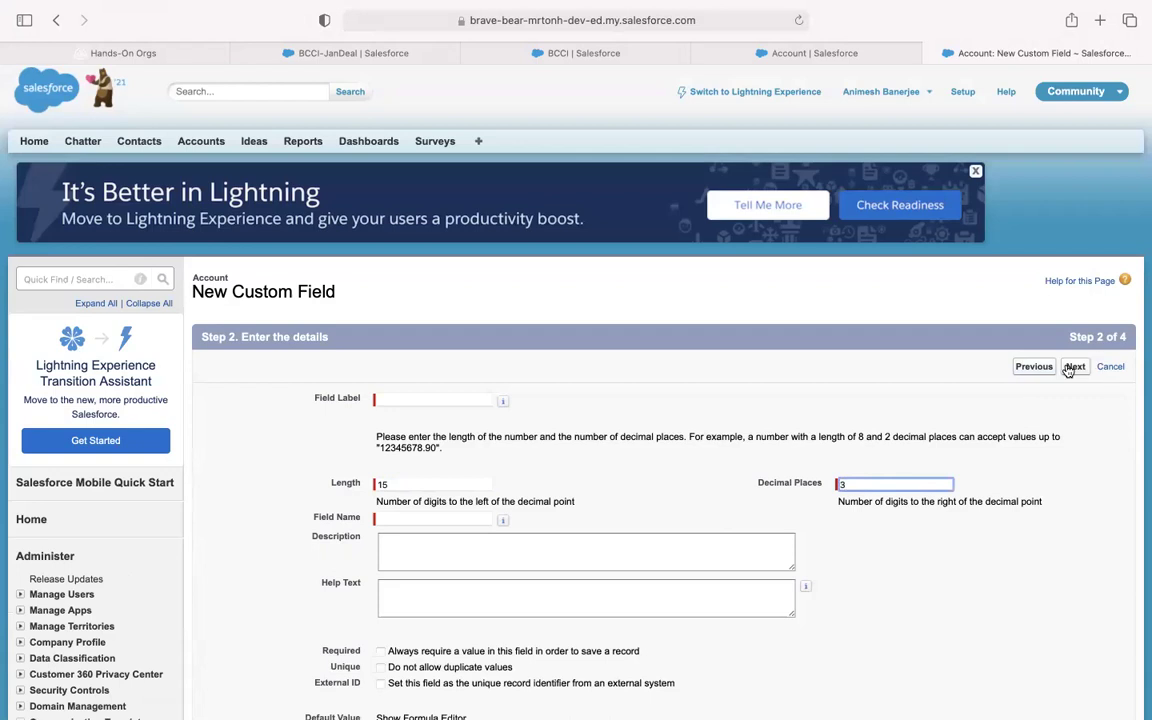
{"action": "left_click", "coordinate": [1034, 367]}
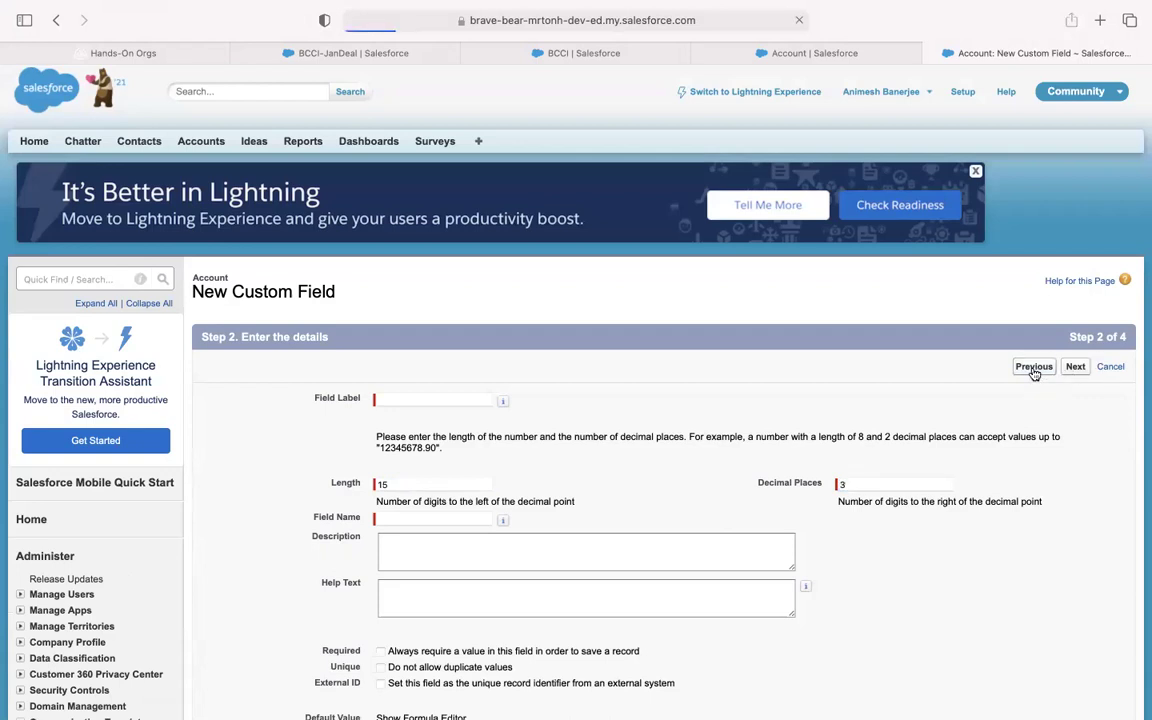
Review the data type descriptions, noting Number drops leading zeros, and choose Picklist
{"action": "scroll", "coordinate": [785, 395], "scroll_direction": "down", "scroll_amount": 2}
{"action": "scroll", "coordinate": [785, 395], "scroll_direction": "down", "scroll_amount": 5}
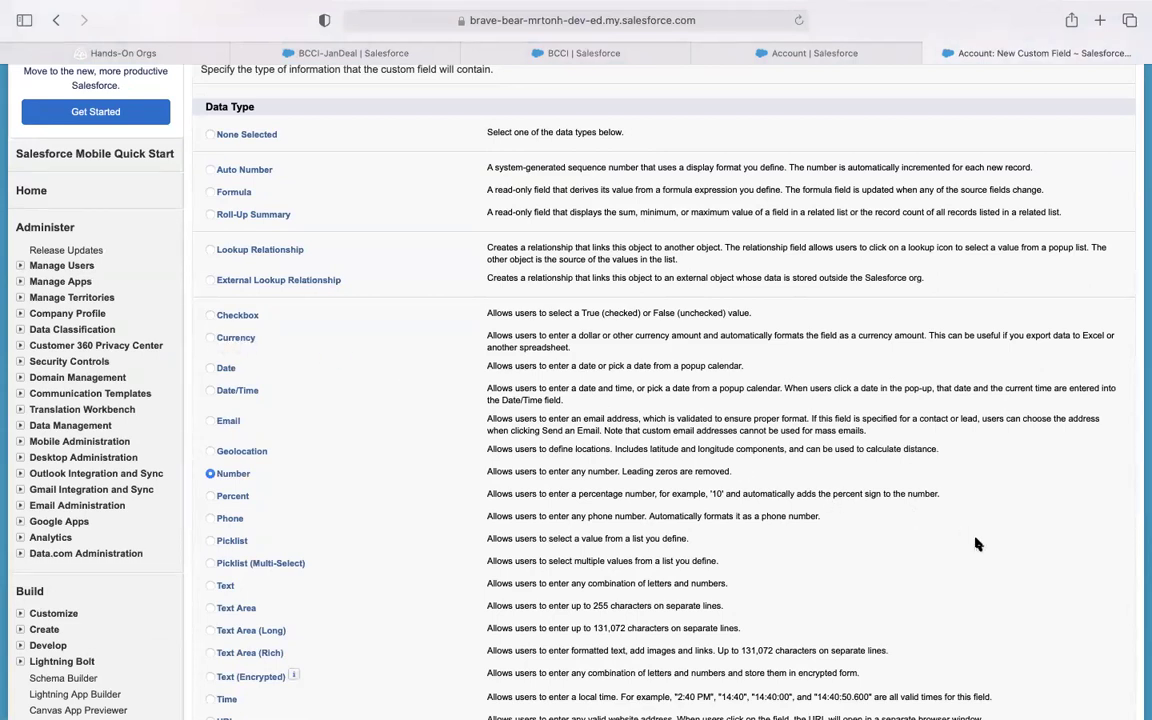
{"action": "scroll", "coordinate": [977, 544], "scroll_direction": "down", "scroll_amount": 1}
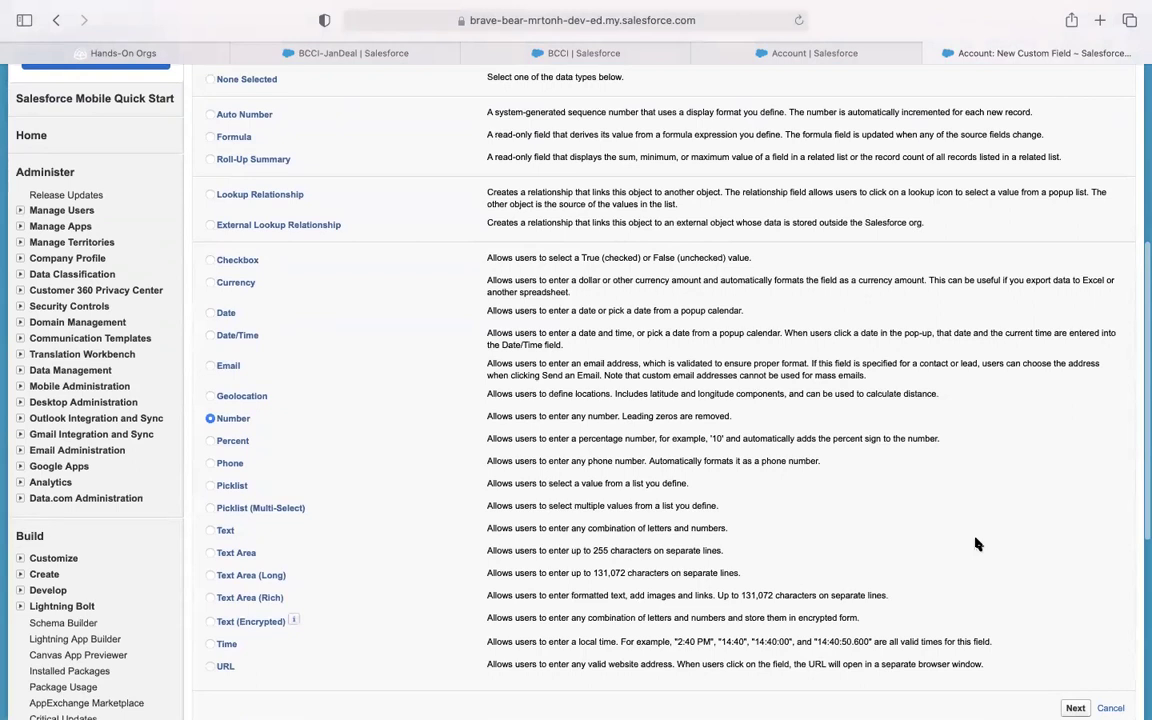
{"action": "scroll", "coordinate": [977, 544], "scroll_direction": "down", "scroll_amount": 1}
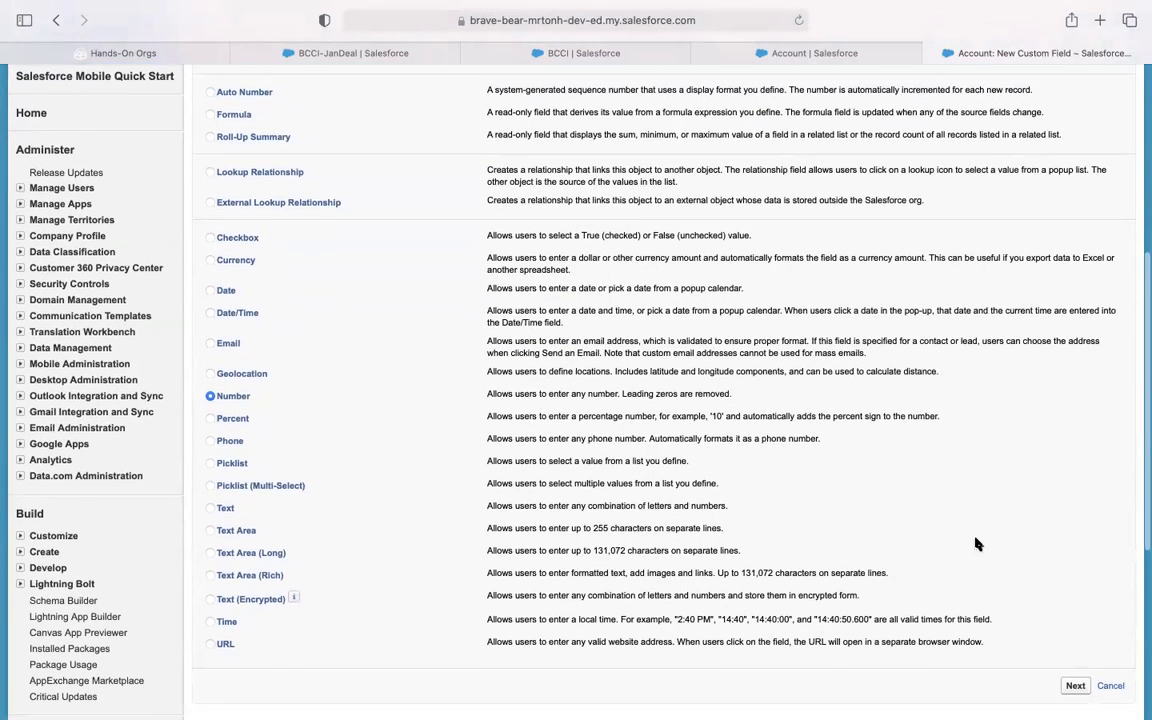
{"action": "left_click_drag", "start_coordinate": [622, 393], "coordinate": [731, 394]}
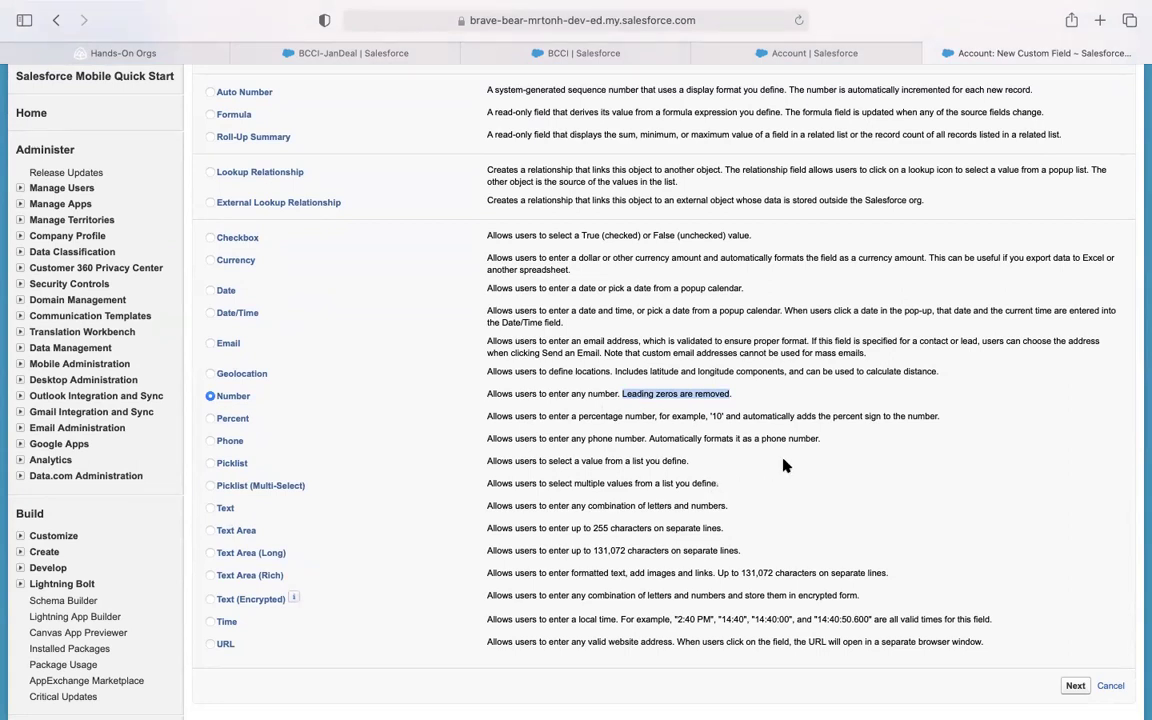
{"action": "left_click", "coordinate": [730, 418]}
{"action": "scroll", "coordinate": [730, 418], "scroll_direction": "up", "scroll_amount": 1}
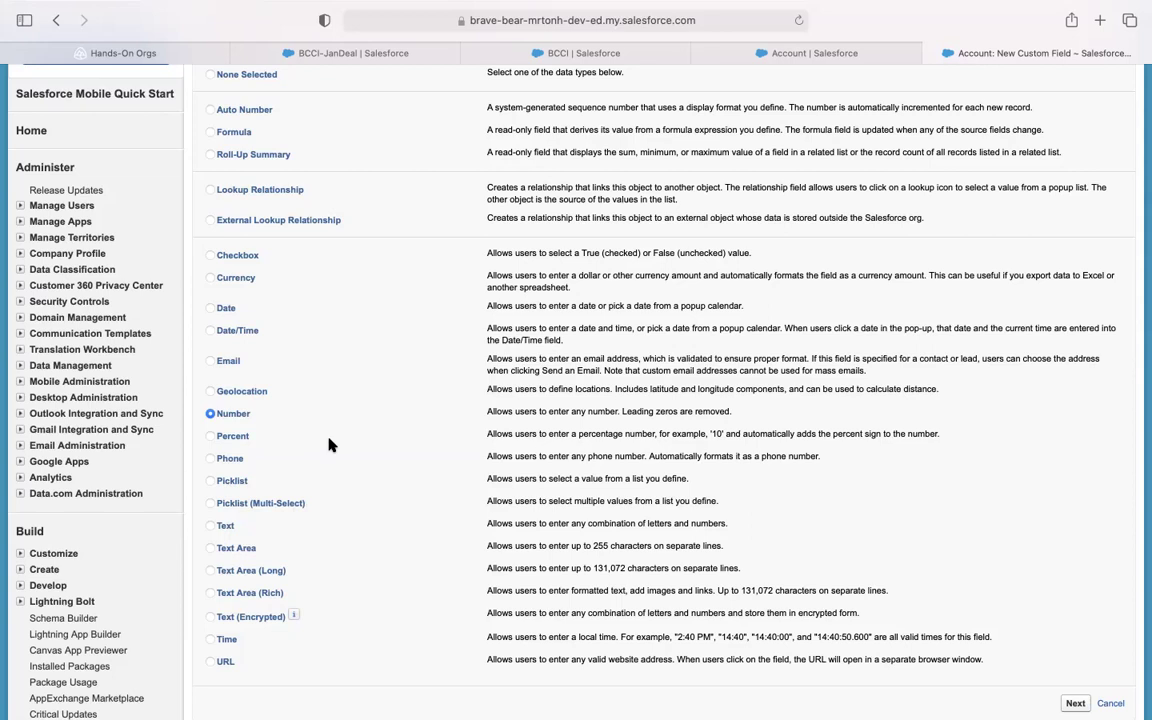
{"action": "left_click", "coordinate": [229, 482]}
Give the picklist field the label 'Test'
{"action": "left_click", "coordinate": [1075, 703]}
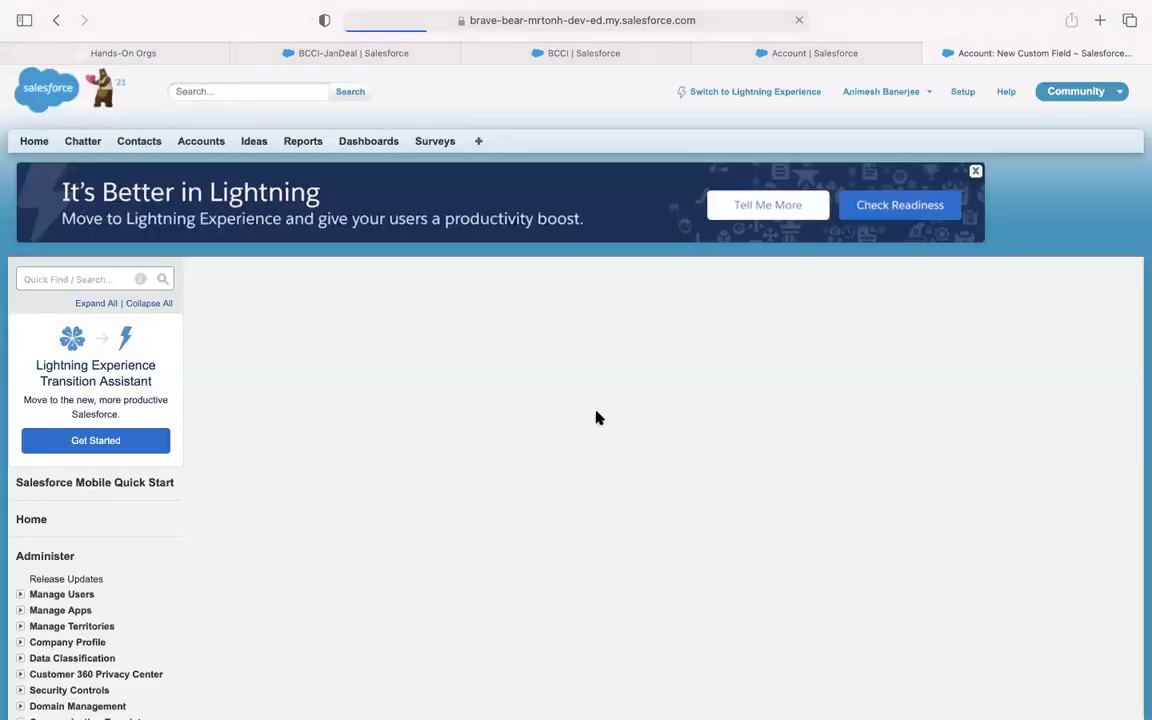
{"action": "left_click", "coordinate": [422, 397]}
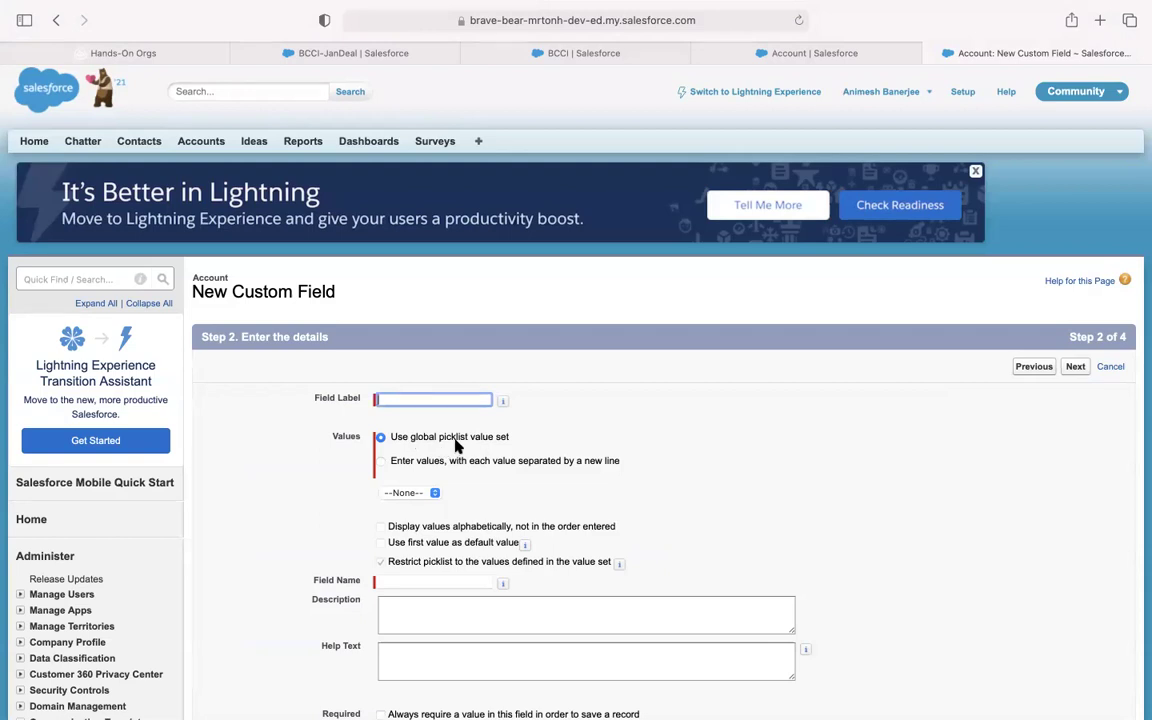
{"action": "left_click", "coordinate": [432, 496]}
{"action": "left_click", "coordinate": [434, 497]}
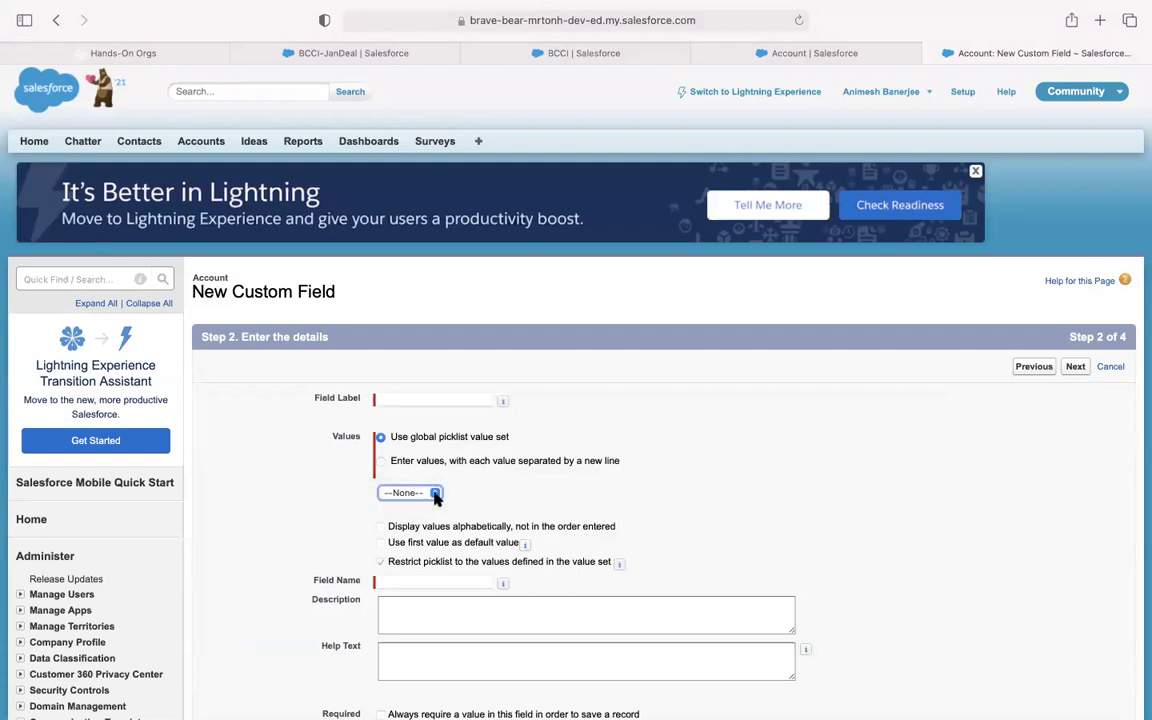
{"action": "left_click", "coordinate": [416, 400]}
{"action": "type", "text": "Test"}
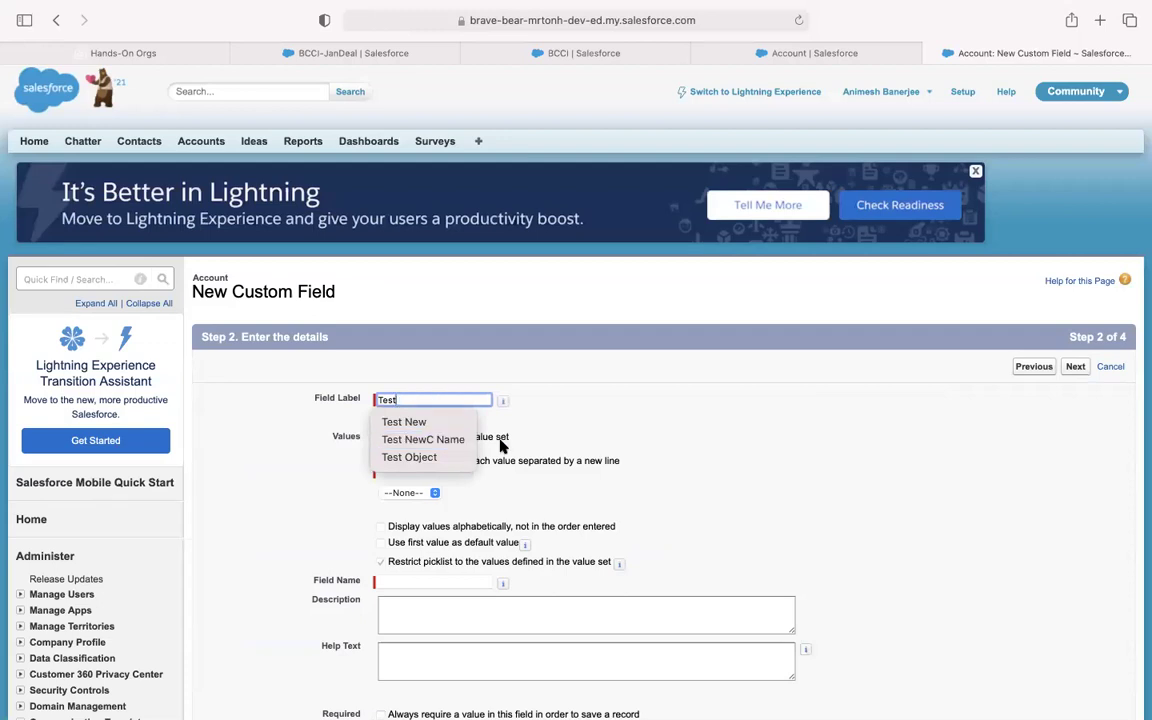
{"action": "left_click", "coordinate": [489, 430]}
Enter picklist values Option1, Option2 and Option3 by hand, then return to the data type step
{"action": "left_click", "coordinate": [424, 462]}
{"action": "left_click", "coordinate": [423, 515]}
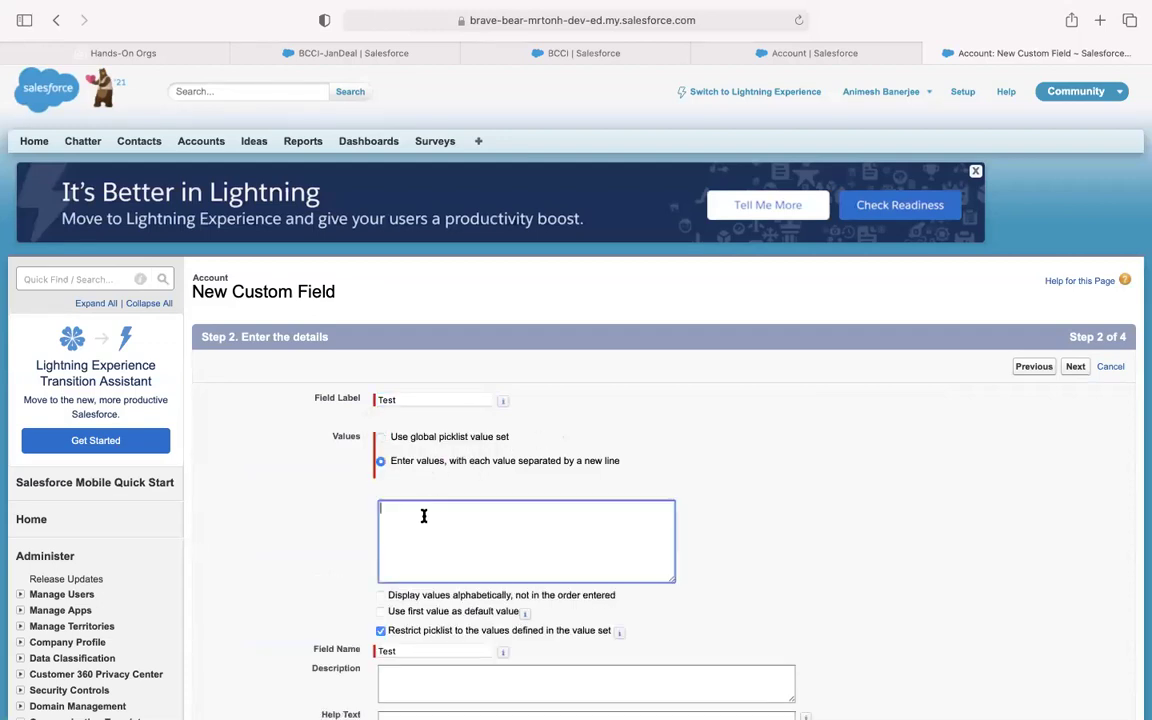
{"action": "type", "text": "Option1"}
{"action": "key", "text": "Return"}
{"action": "type", "text": "Option2"}
{"action": "key", "text": "Return"}
{"action": "type", "text": "Option3"}
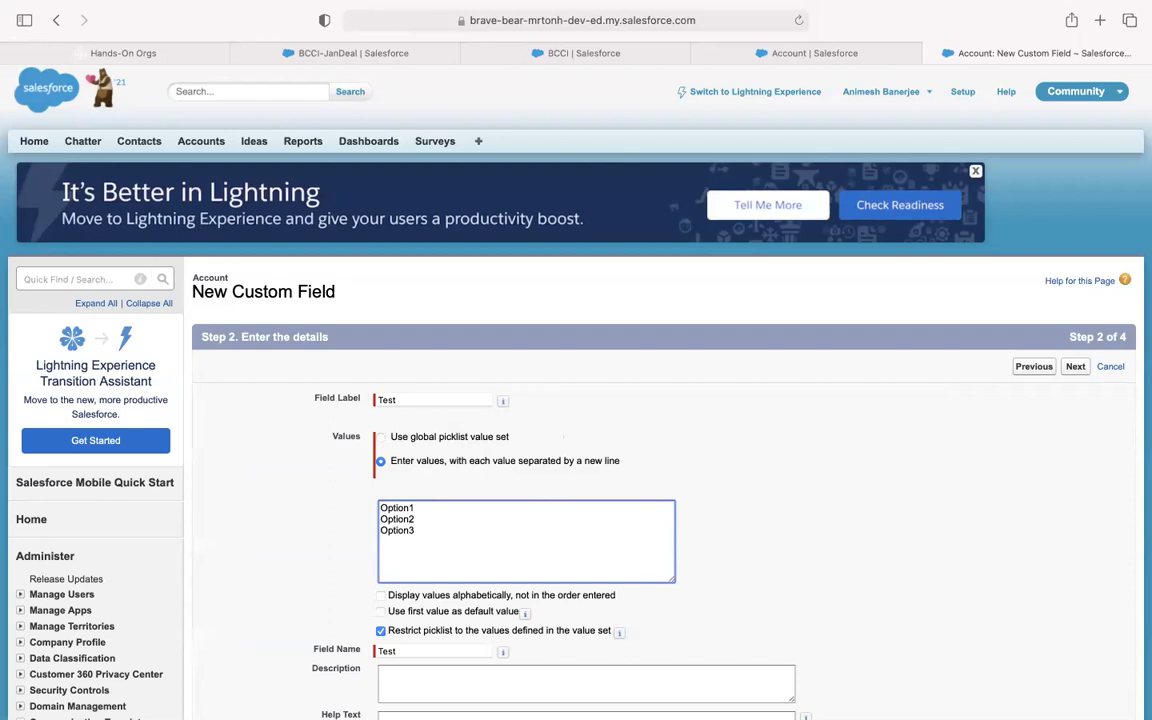
{"action": "scroll", "coordinate": [576, 400], "scroll_direction": "down", "scroll_amount": 3}
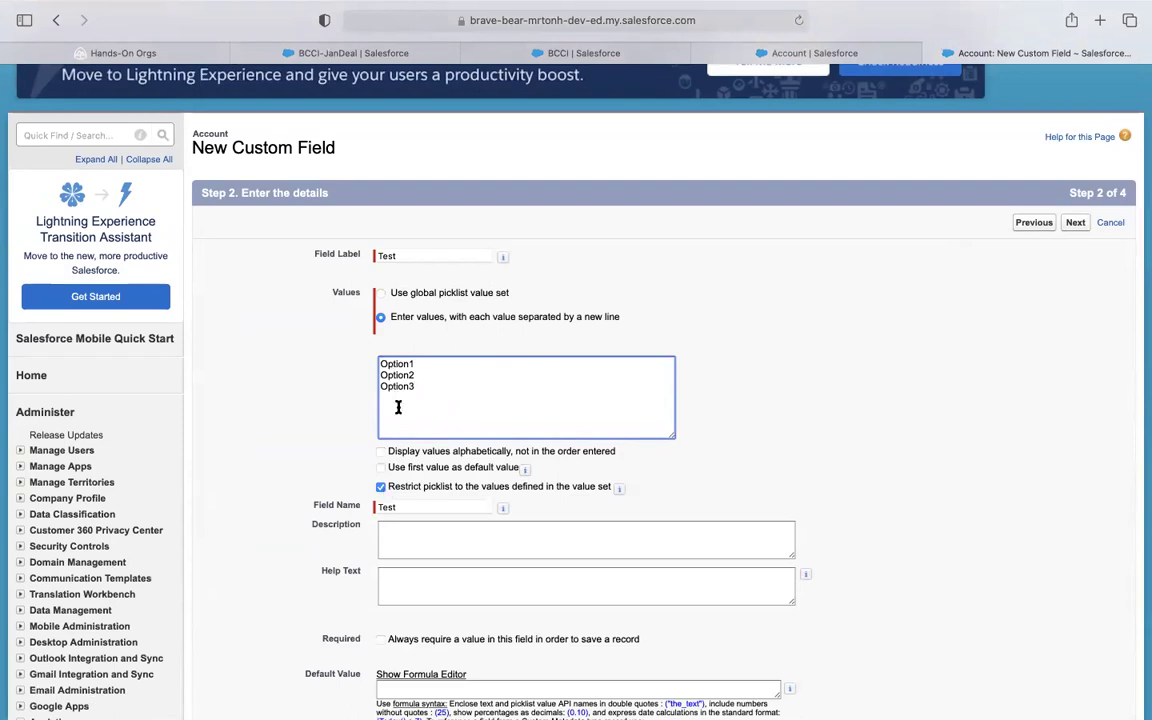
{"action": "left_click", "coordinate": [382, 487]}
{"action": "left_click", "coordinate": [385, 586]}
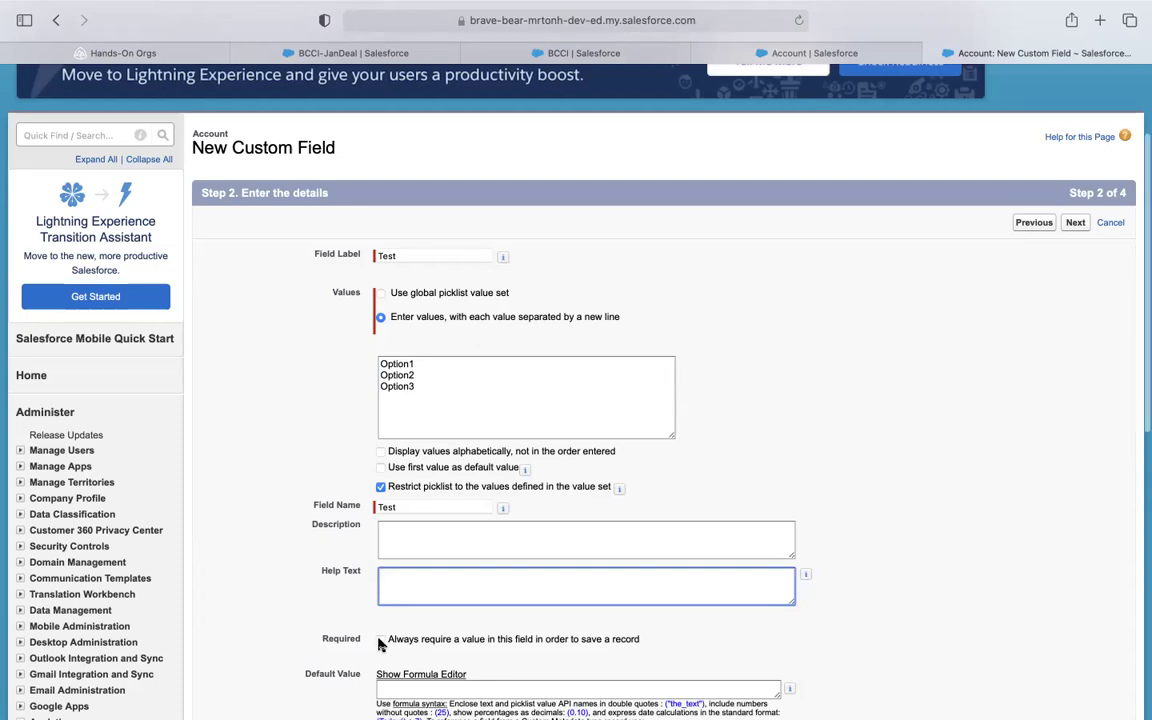
{"action": "scroll", "coordinate": [380, 645], "scroll_direction": "down", "scroll_amount": 6}
{"action": "scroll", "coordinate": [380, 643], "scroll_direction": "up", "scroll_amount": 6}
{"action": "scroll", "coordinate": [378, 650], "scroll_direction": "down", "scroll_amount": 1}
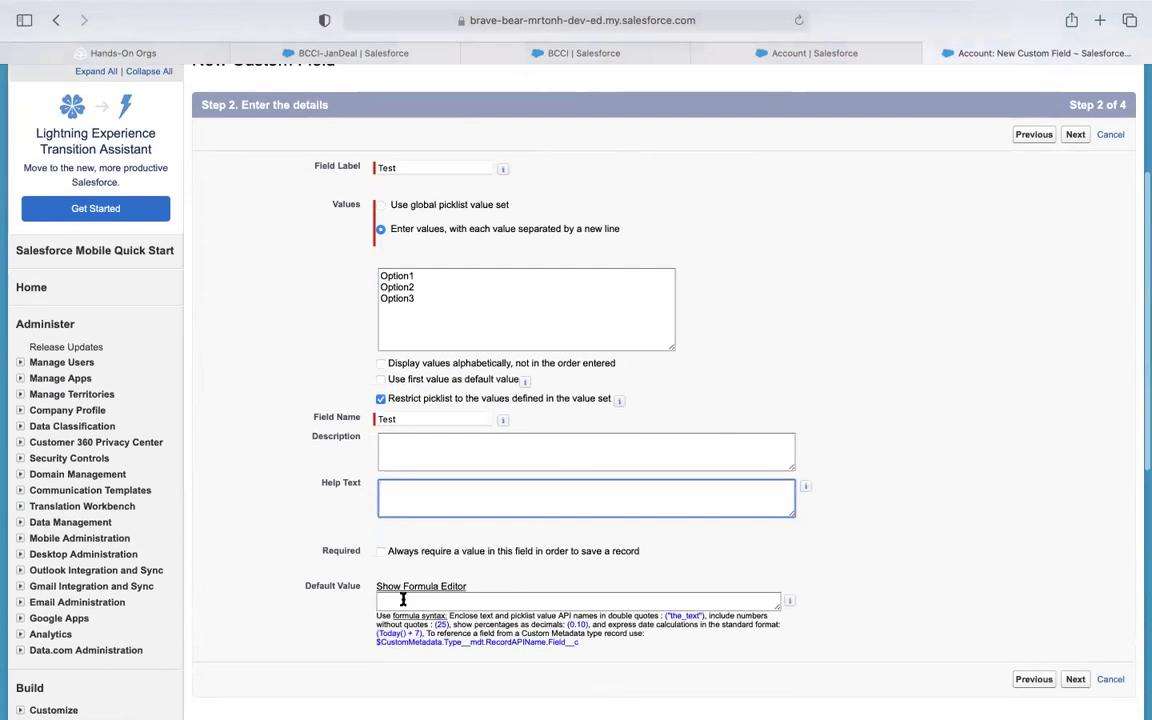
{"action": "left_click", "coordinate": [1035, 681]}
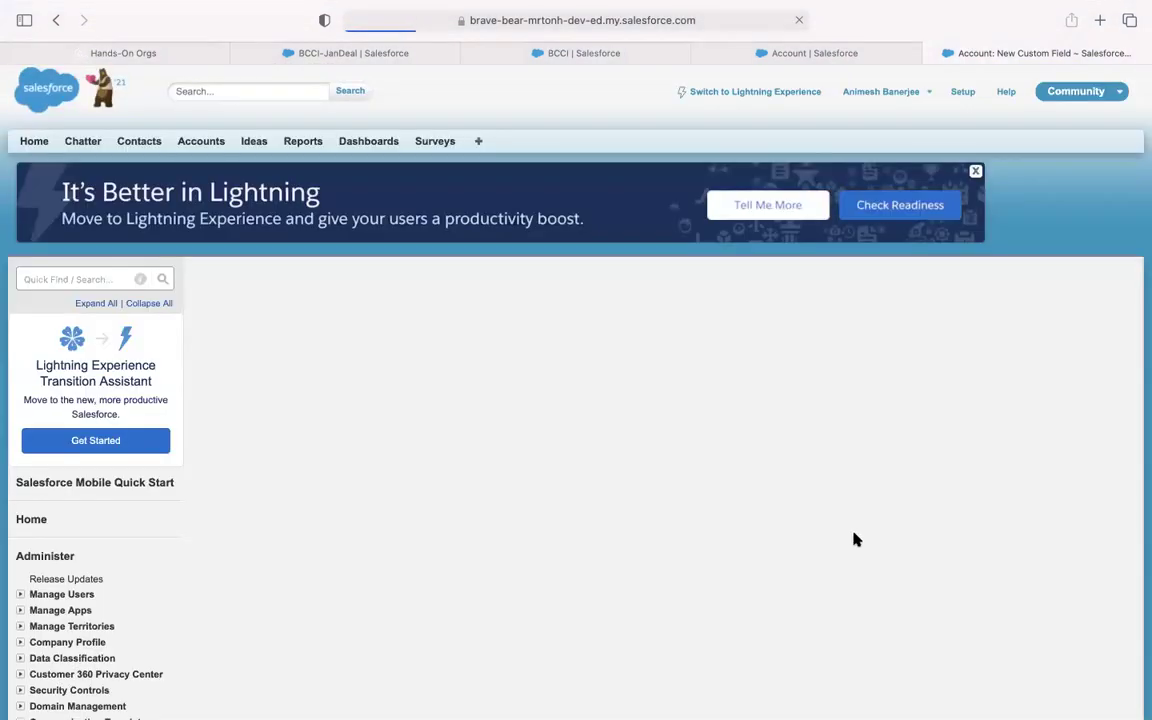
Compare Text (255 limit), Text Area, Text Area (Long) and Rich, ending on Text (Encrypted)
{"action": "scroll", "coordinate": [660, 493], "scroll_direction": "down", "scroll_amount": 8}
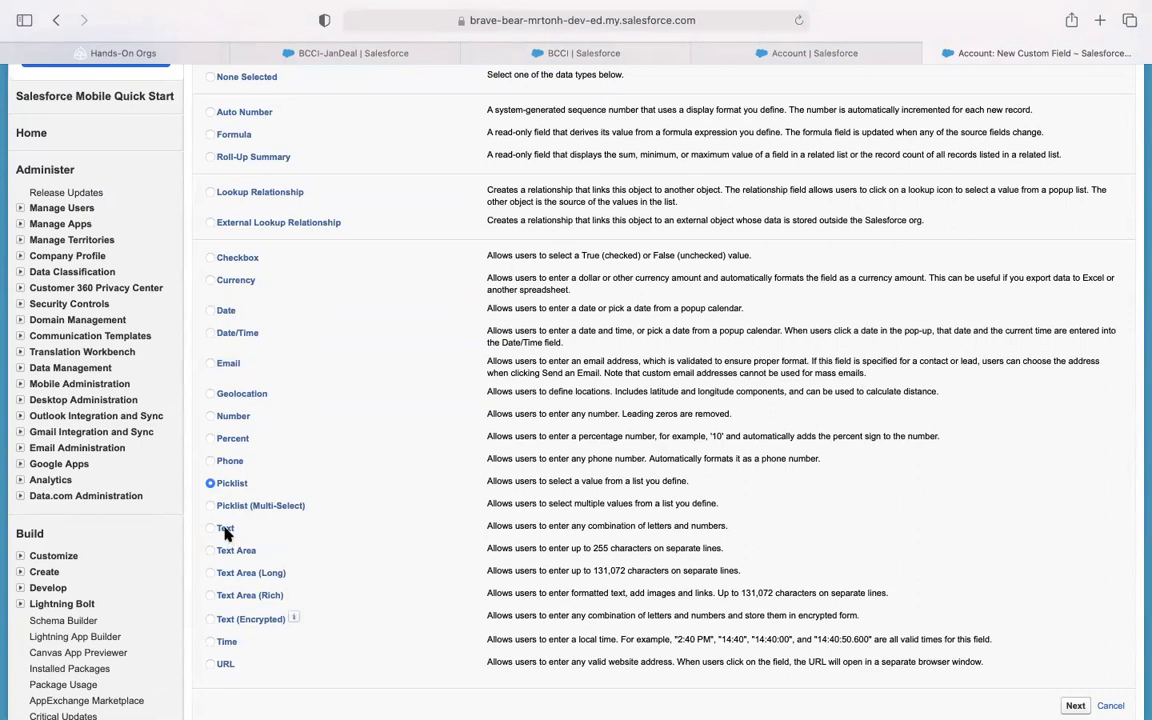
{"action": "left_click", "coordinate": [226, 528]}
{"action": "left_click_drag", "start_coordinate": [593, 548], "coordinate": [608, 548]}
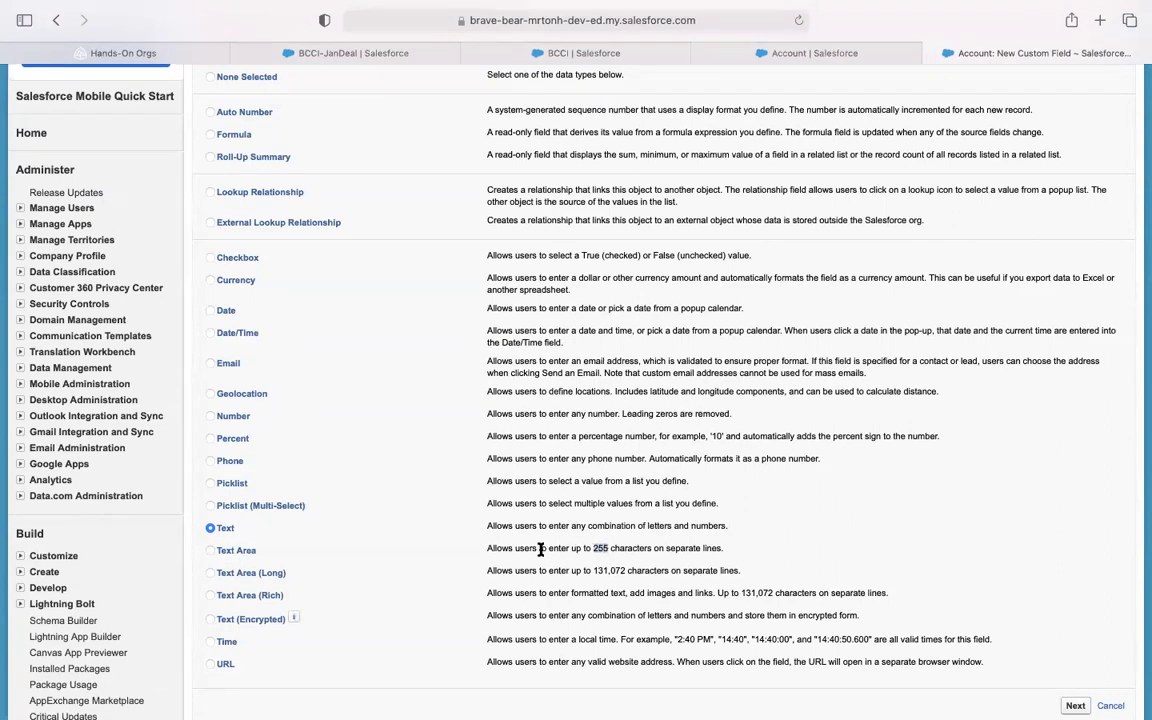
{"action": "left_click", "coordinate": [222, 528]}
{"action": "left_click", "coordinate": [235, 553]}
{"action": "left_click_drag", "start_coordinate": [596, 571], "coordinate": [626, 570]}
{"action": "left_click", "coordinate": [211, 574]}
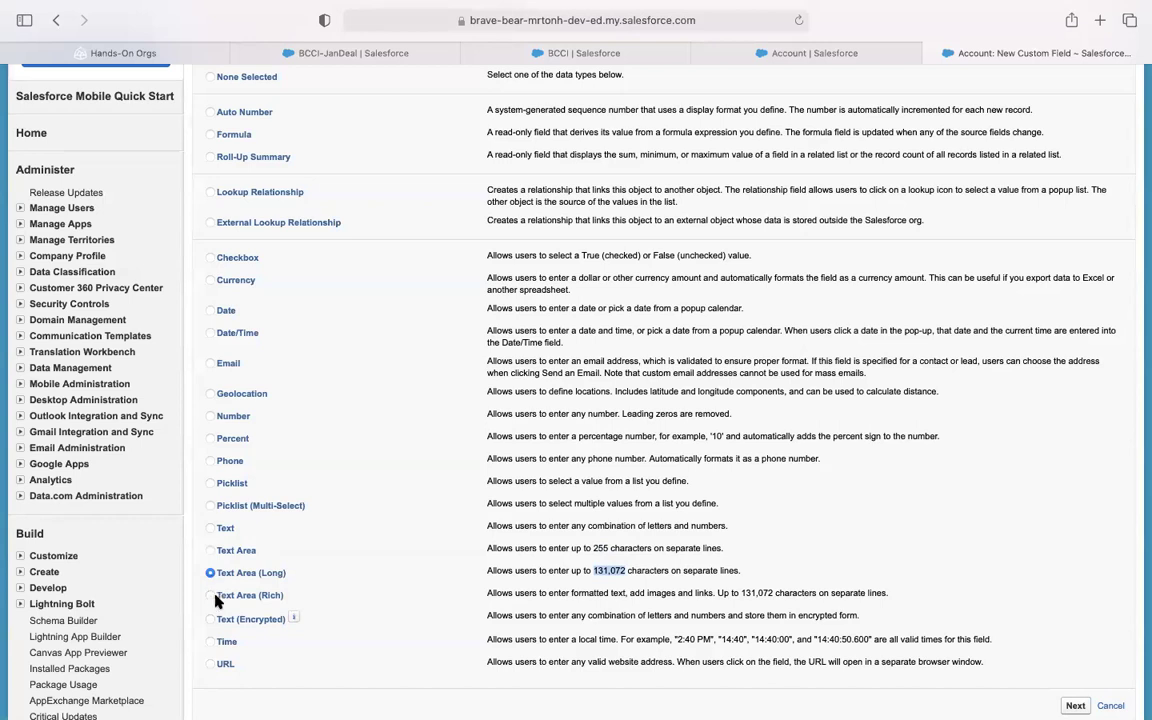
{"action": "left_click", "coordinate": [212, 595]}
{"action": "left_click", "coordinate": [232, 620]}
{"action": "left_click_drag", "start_coordinate": [676, 640], "coordinate": [708, 638]}
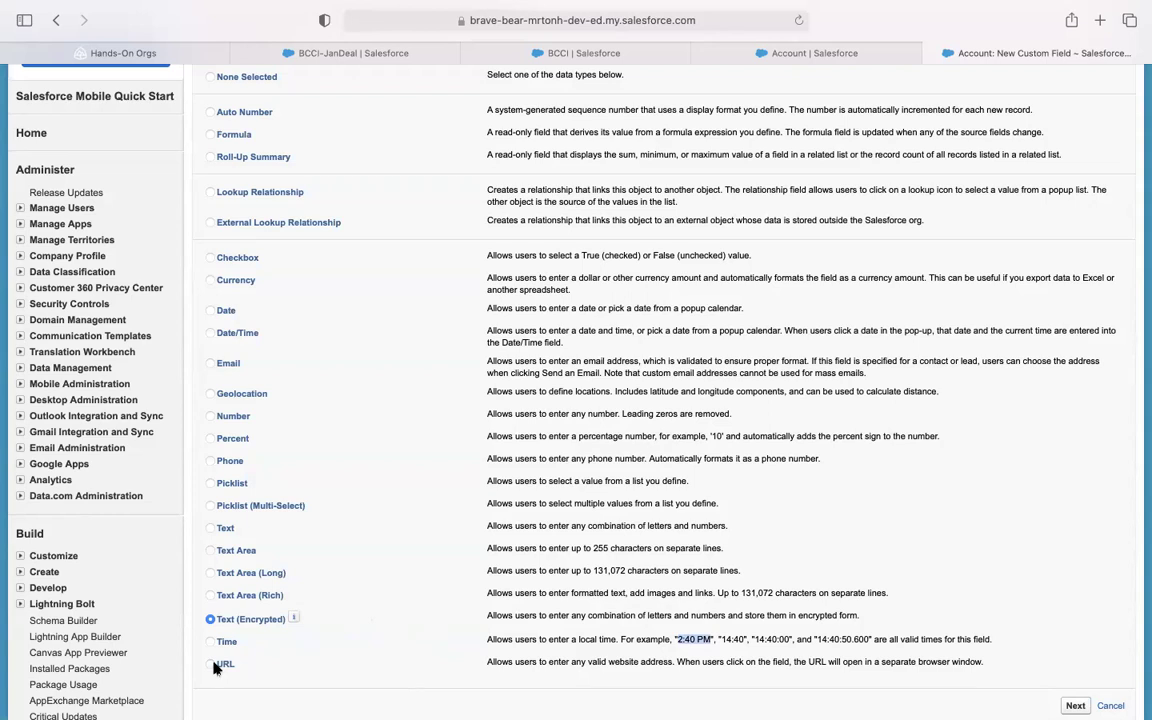
{"action": "scroll", "coordinate": [226, 330], "scroll_direction": "up", "scroll_amount": 1}
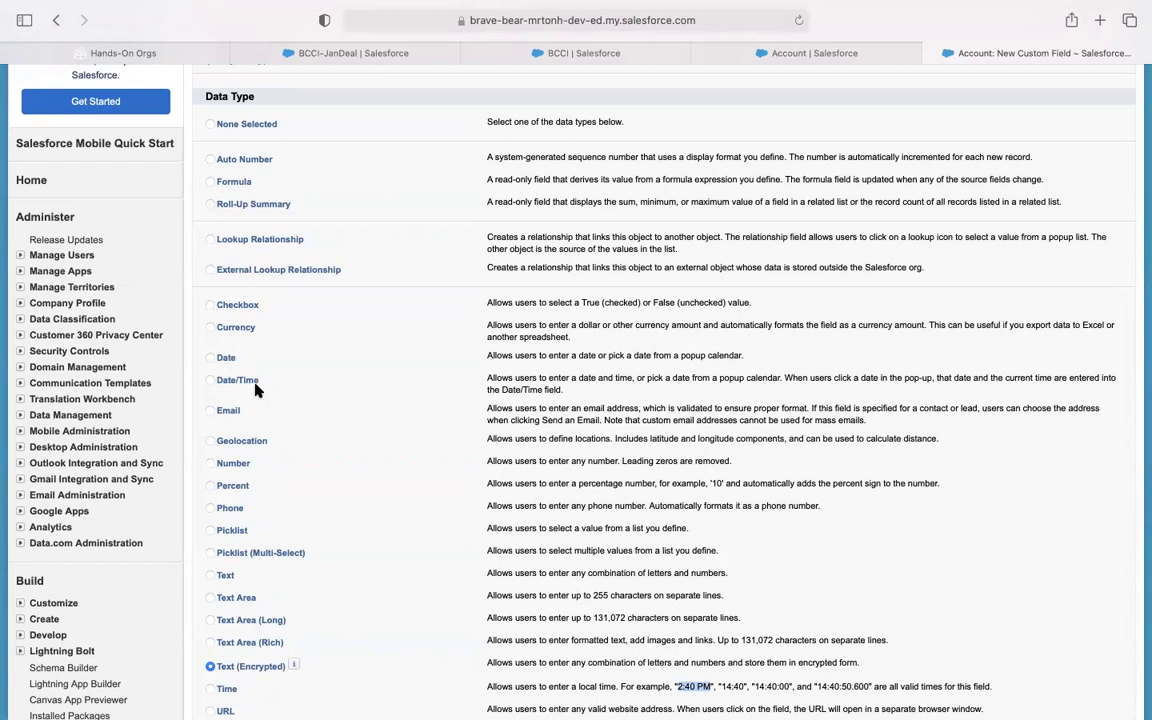
{"action": "left_click", "coordinate": [211, 357]}
{"action": "scroll", "coordinate": [319, 522], "scroll_direction": "down", "scroll_amount": 2}
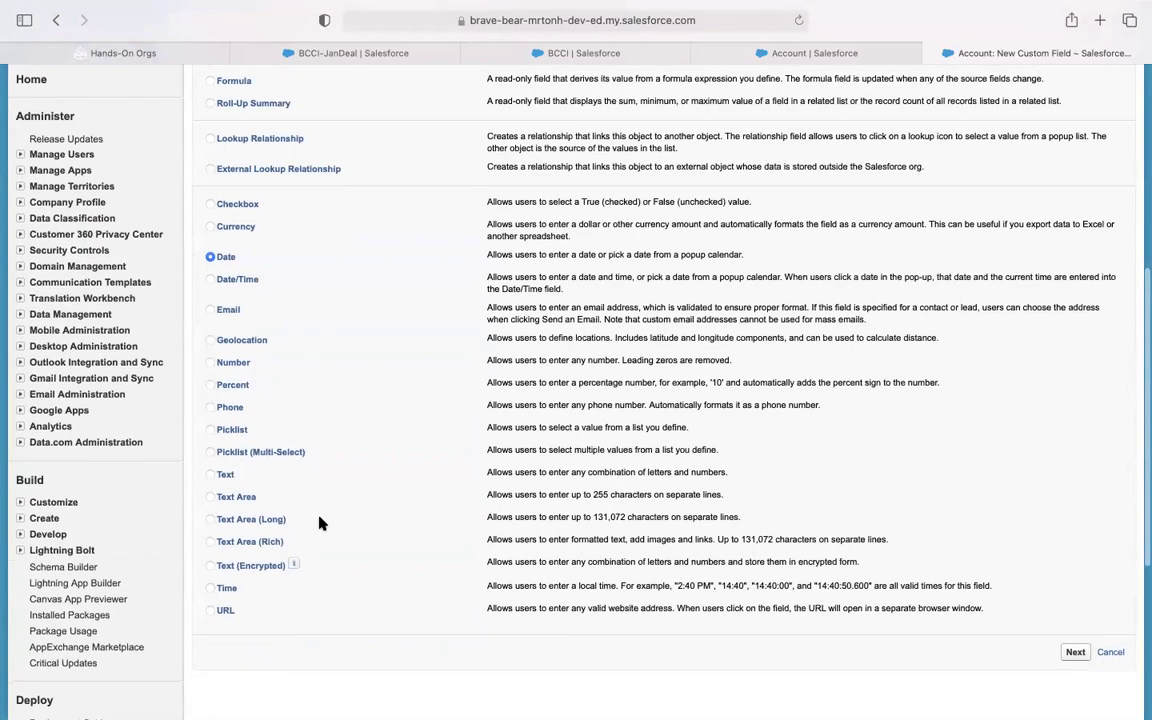
{"action": "left_click", "coordinate": [238, 283]}
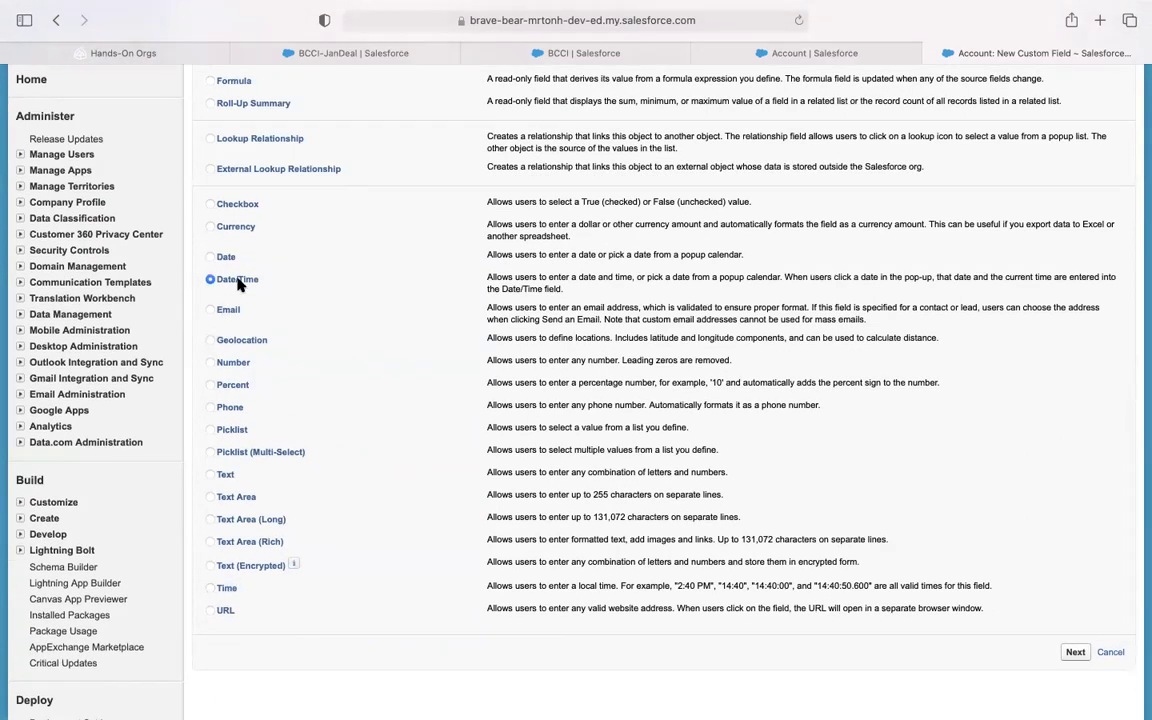
{"action": "scroll", "coordinate": [238, 284], "scroll_direction": "up", "scroll_amount": 3}
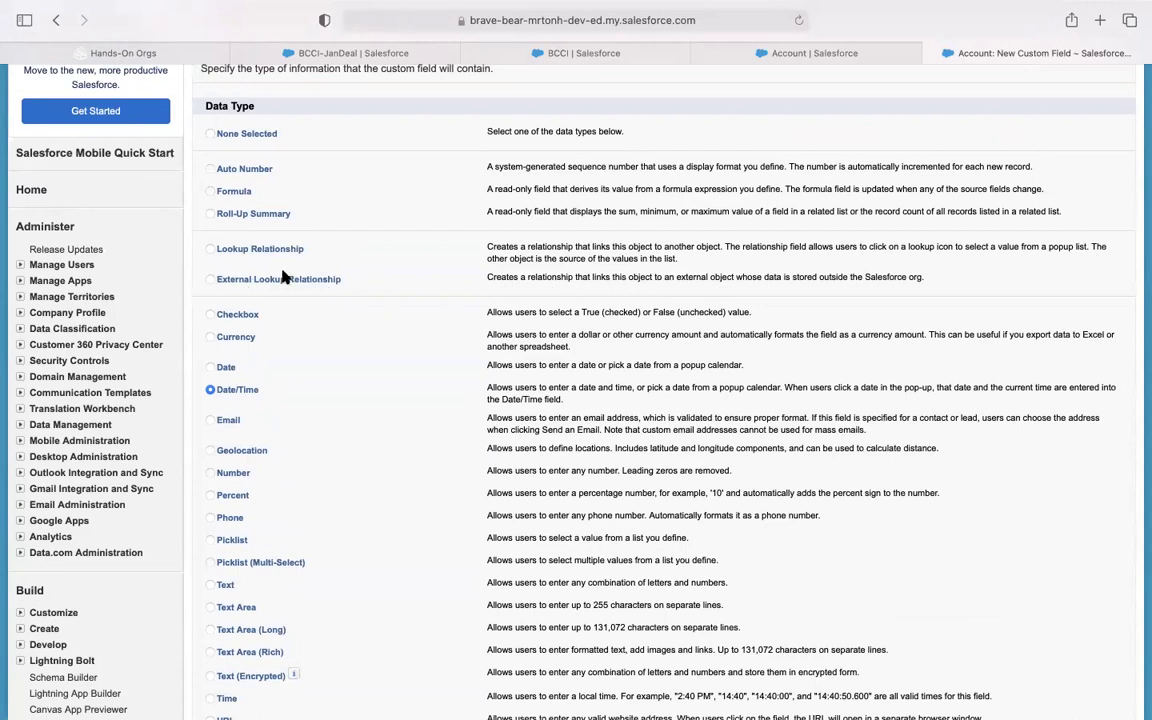
{"action": "scroll", "coordinate": [283, 277], "scroll_direction": "up", "scroll_amount": 1}
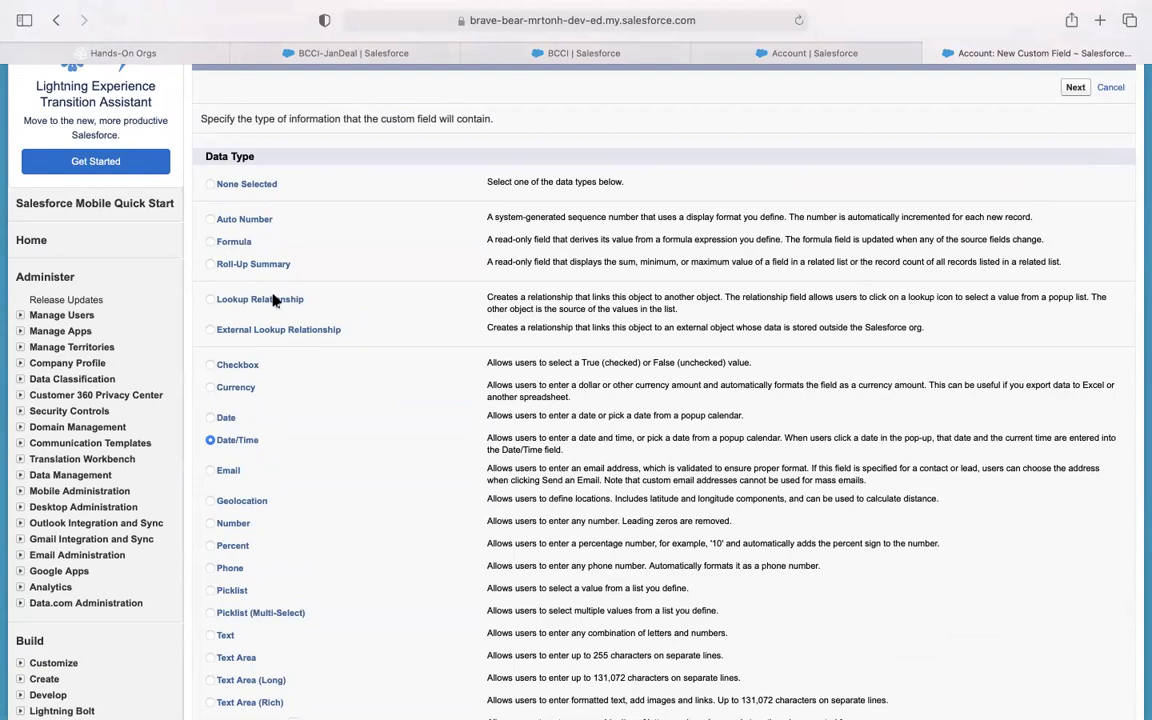
{"action": "scroll", "coordinate": [250, 300], "scroll_direction": "down", "scroll_amount": 5}
{"action": "scroll", "coordinate": [252, 300], "scroll_direction": "up", "scroll_amount": 2}
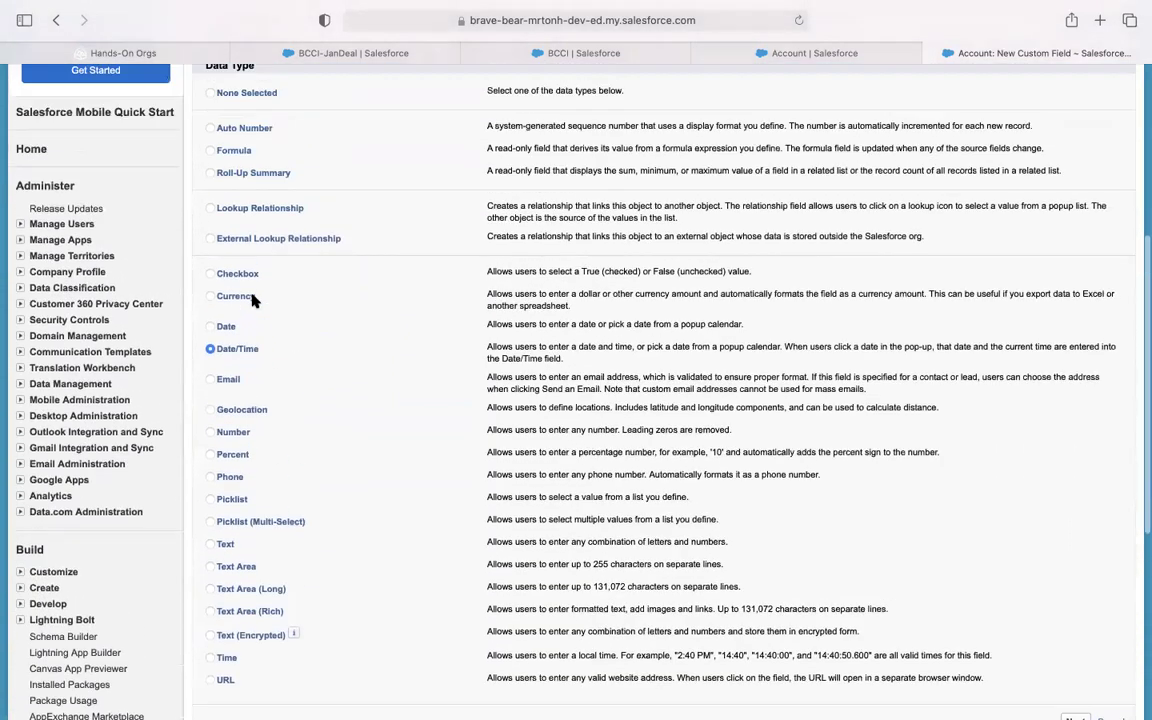
{"action": "scroll", "coordinate": [252, 300], "scroll_direction": "up", "scroll_amount": 5}
{"action": "scroll", "coordinate": [252, 300], "scroll_direction": "down", "scroll_amount": 1}
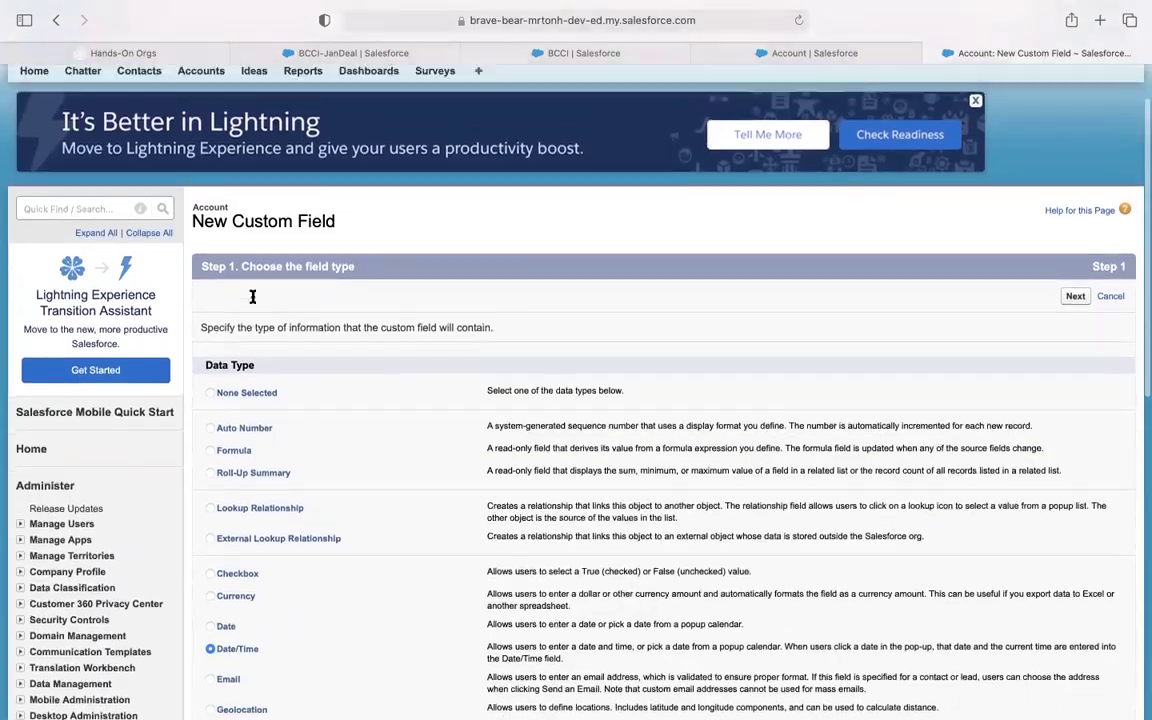
Close the unfinished field and Account tabs, then open Setup's Object Manager from BCCI
{"action": "left_click", "coordinate": [745, 55]}
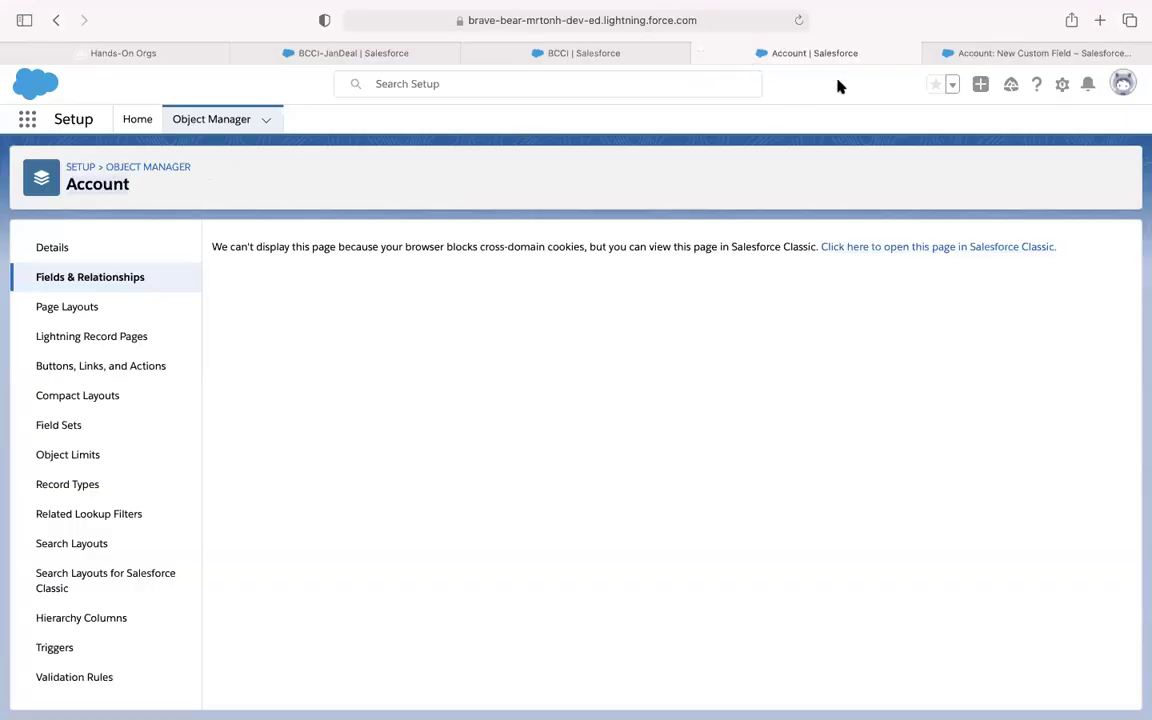
{"action": "left_click", "coordinate": [930, 57]}
{"action": "left_click", "coordinate": [934, 57]}
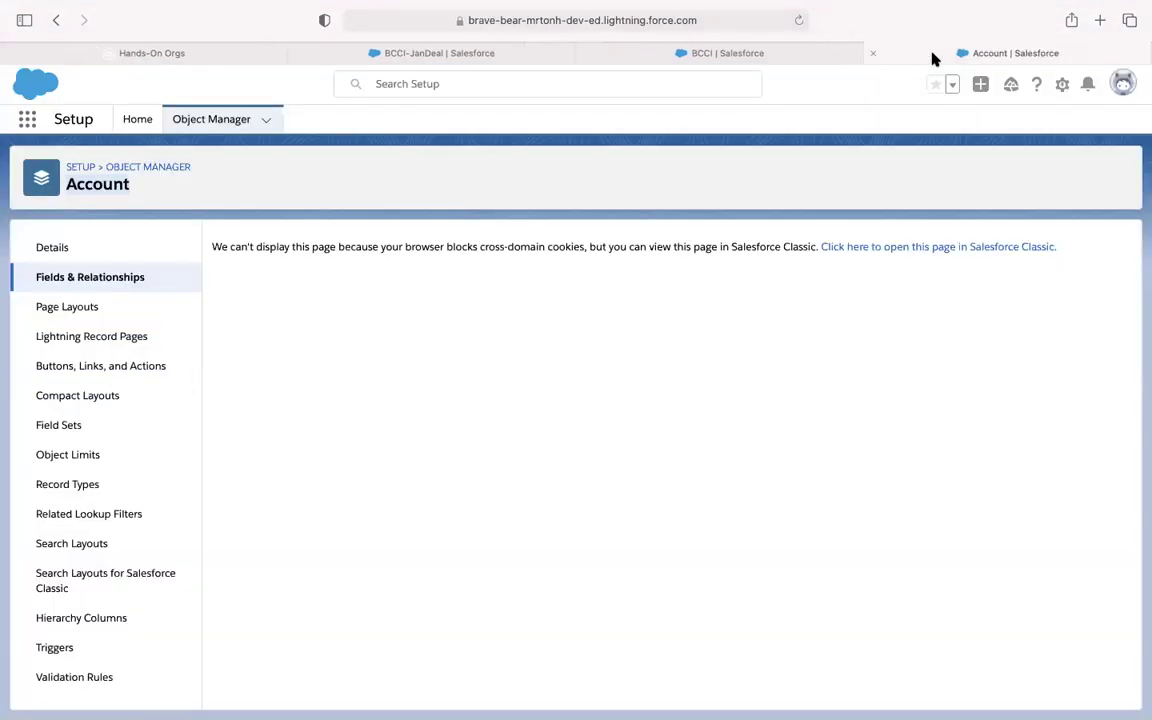
{"action": "left_click", "coordinate": [876, 56]}
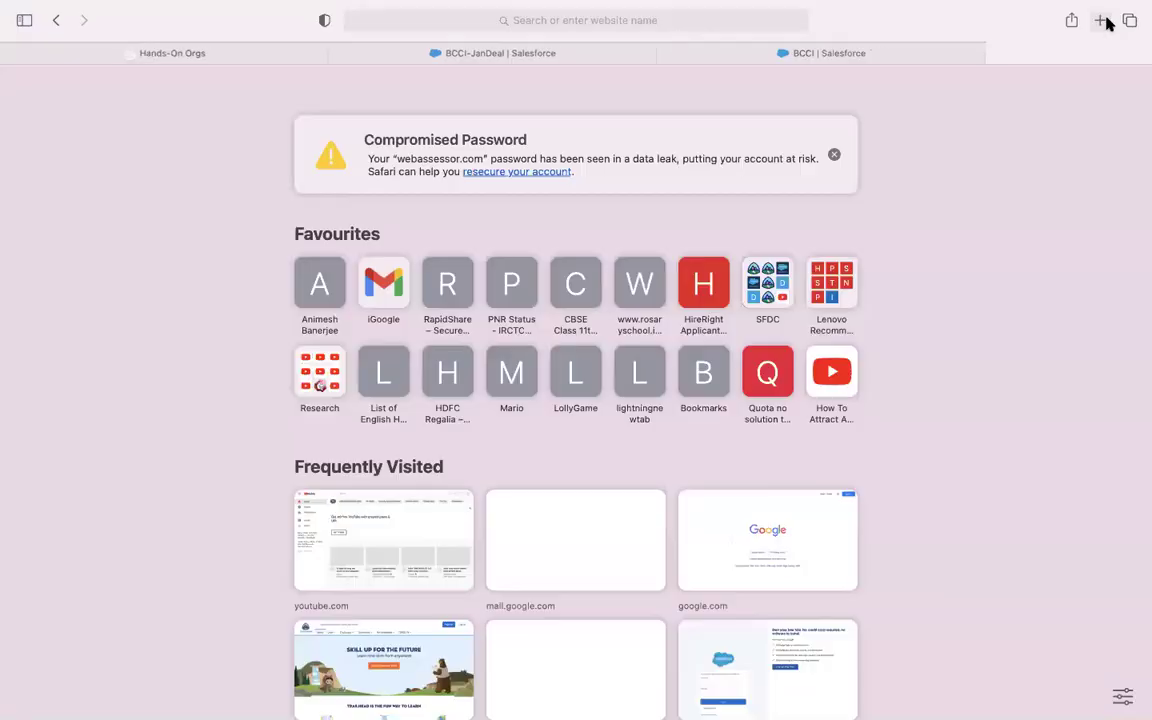
{"action": "key", "text": "super+t"}
{"action": "left_click", "coordinate": [874, 56]}
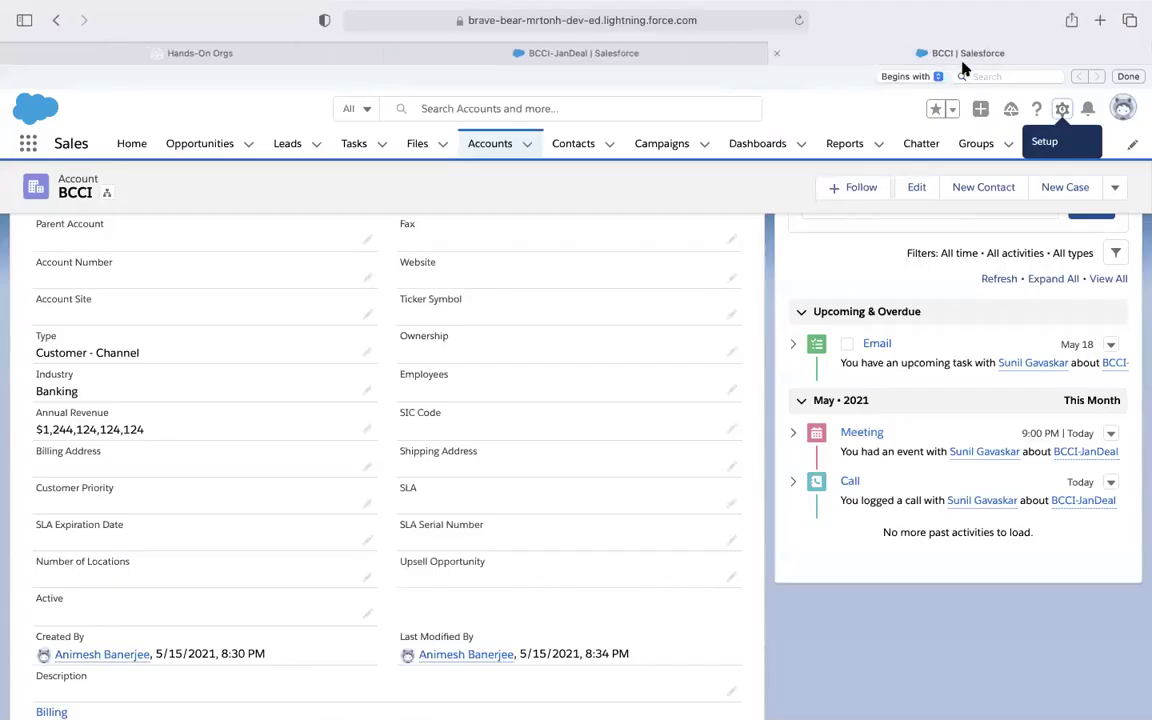
{"action": "left_click", "coordinate": [1064, 108]}
{"action": "left_click", "coordinate": [1023, 157]}
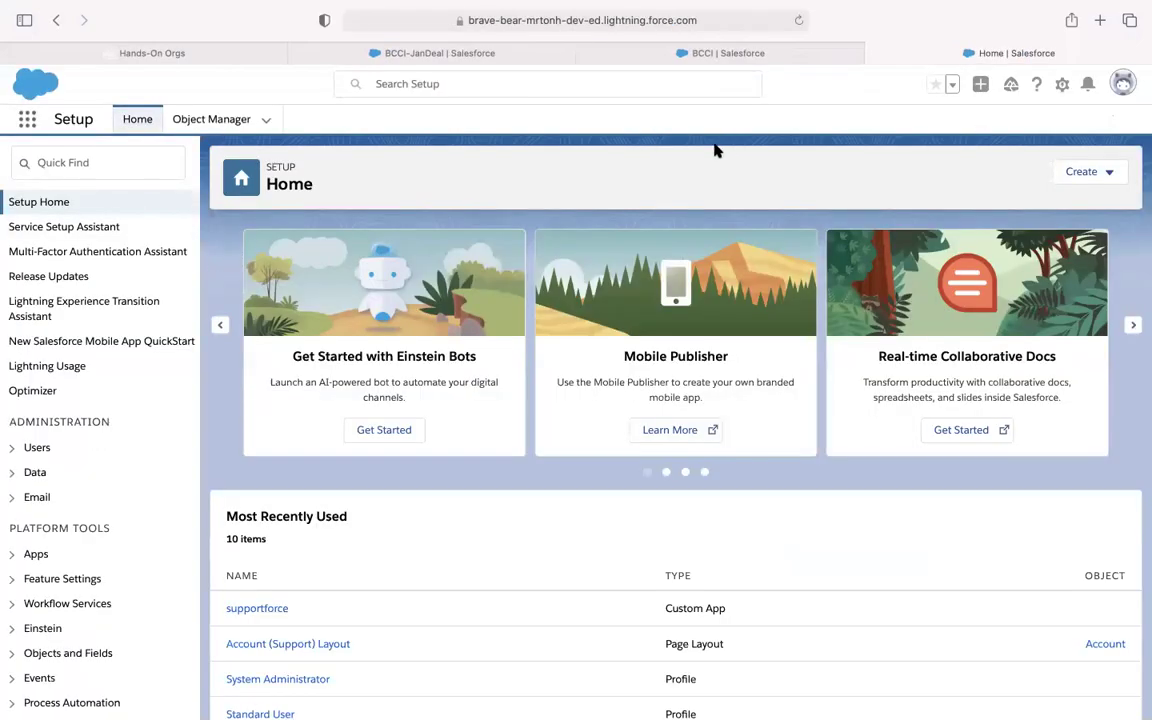
{"action": "left_click", "coordinate": [222, 122]}
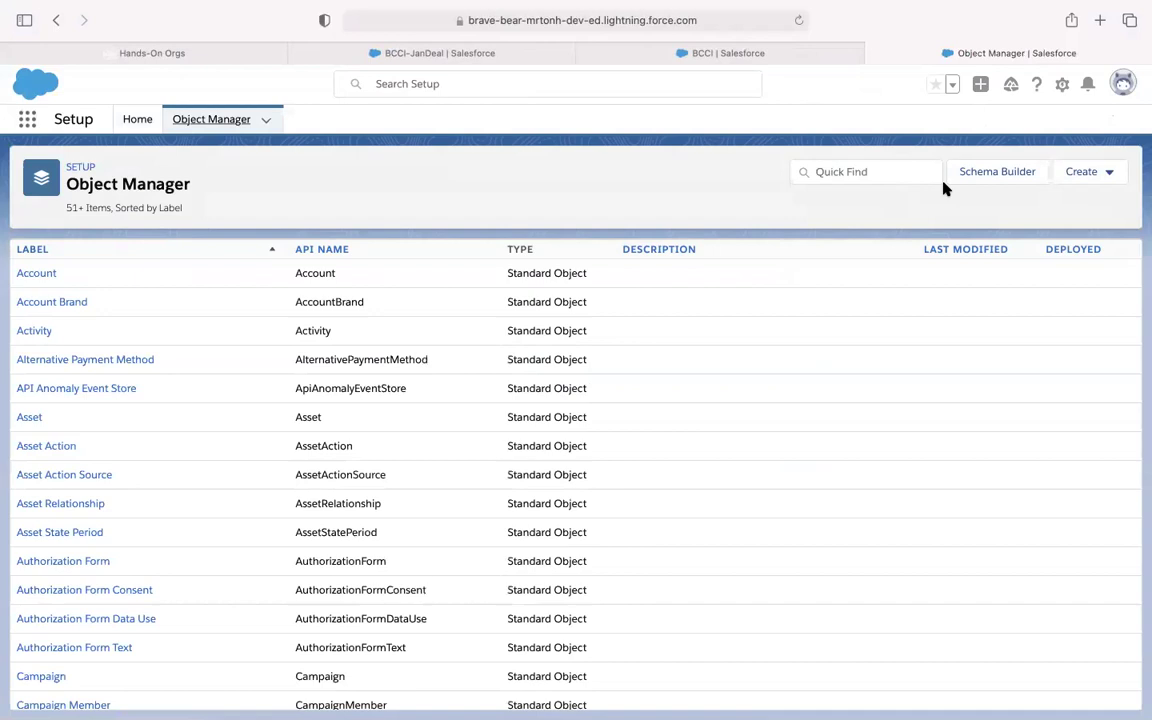
Start a new custom object in Classic, then abandon it and close both its tabs
{"action": "left_click", "coordinate": [1093, 182]}
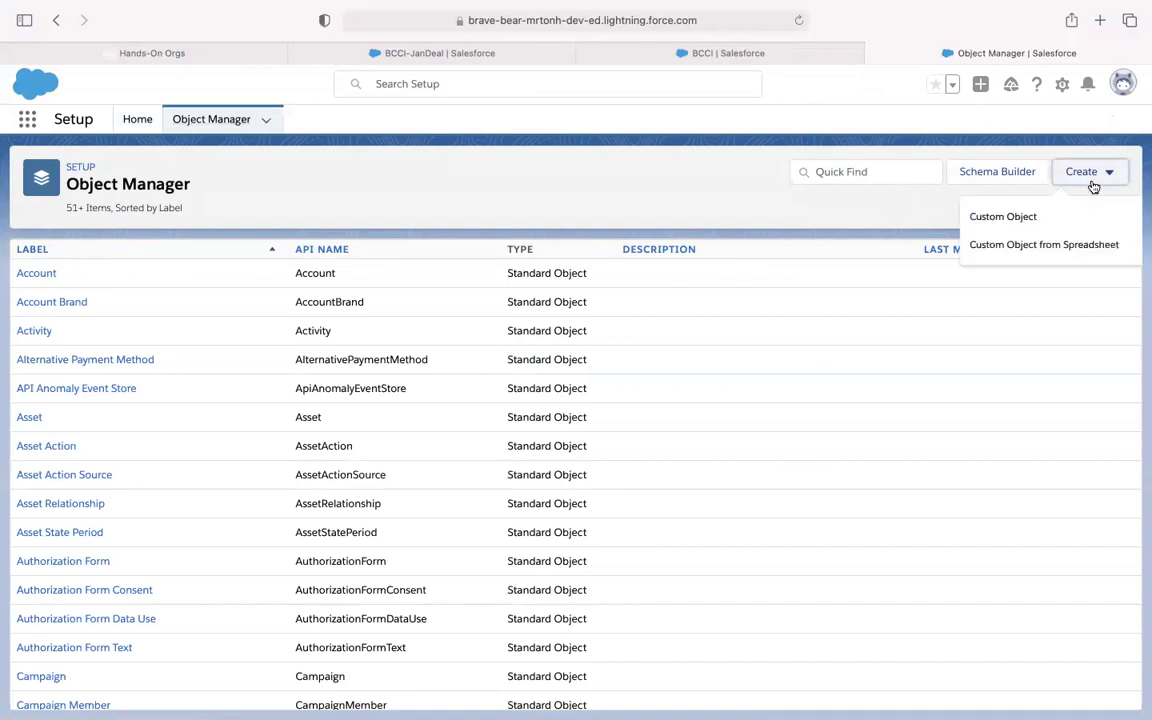
{"action": "left_click", "coordinate": [1026, 219]}
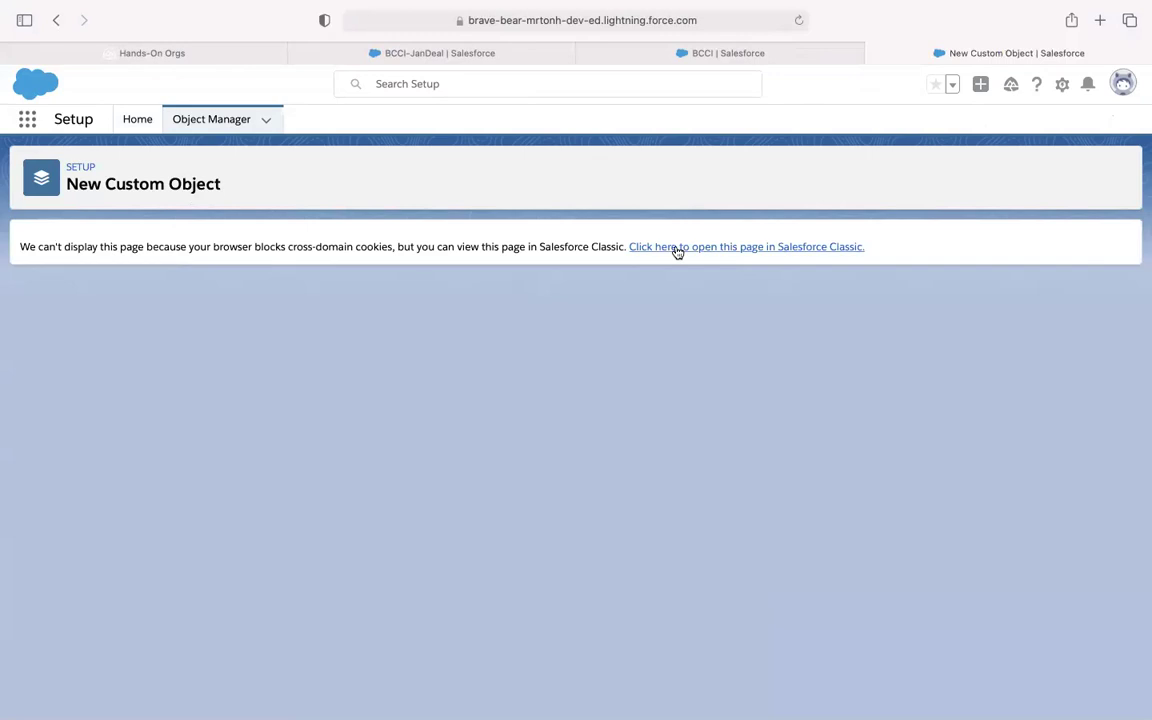
{"action": "left_click", "coordinate": [676, 249]}
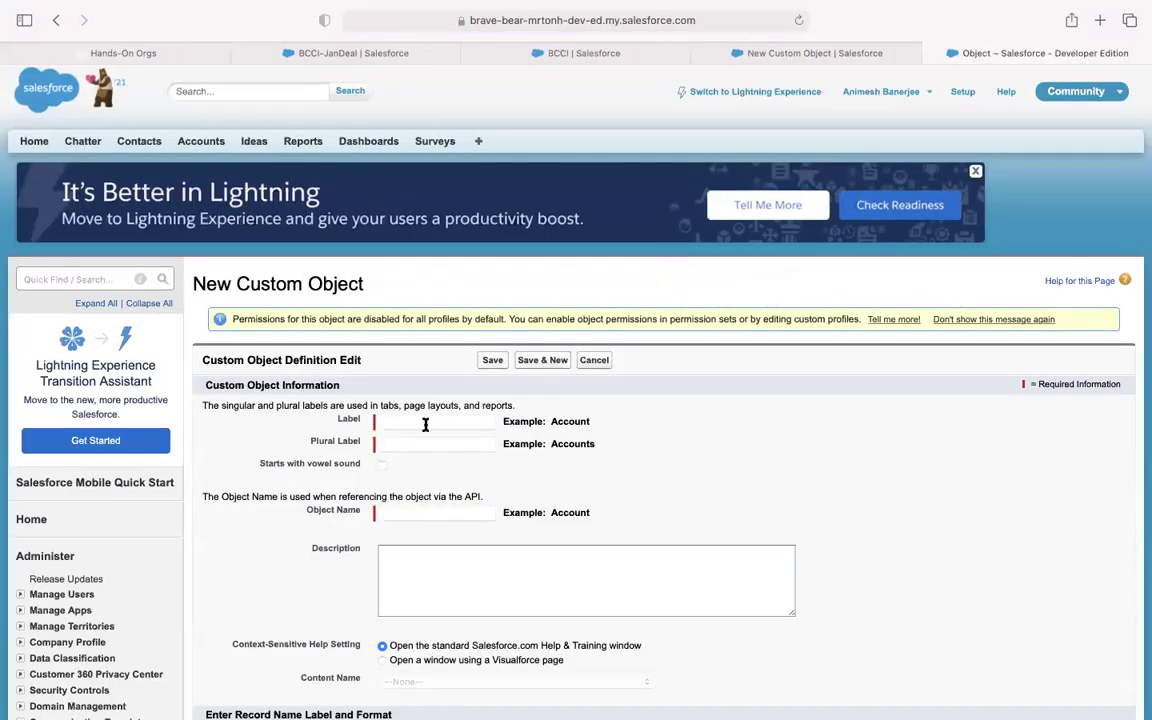
{"action": "left_click", "coordinate": [393, 424]}
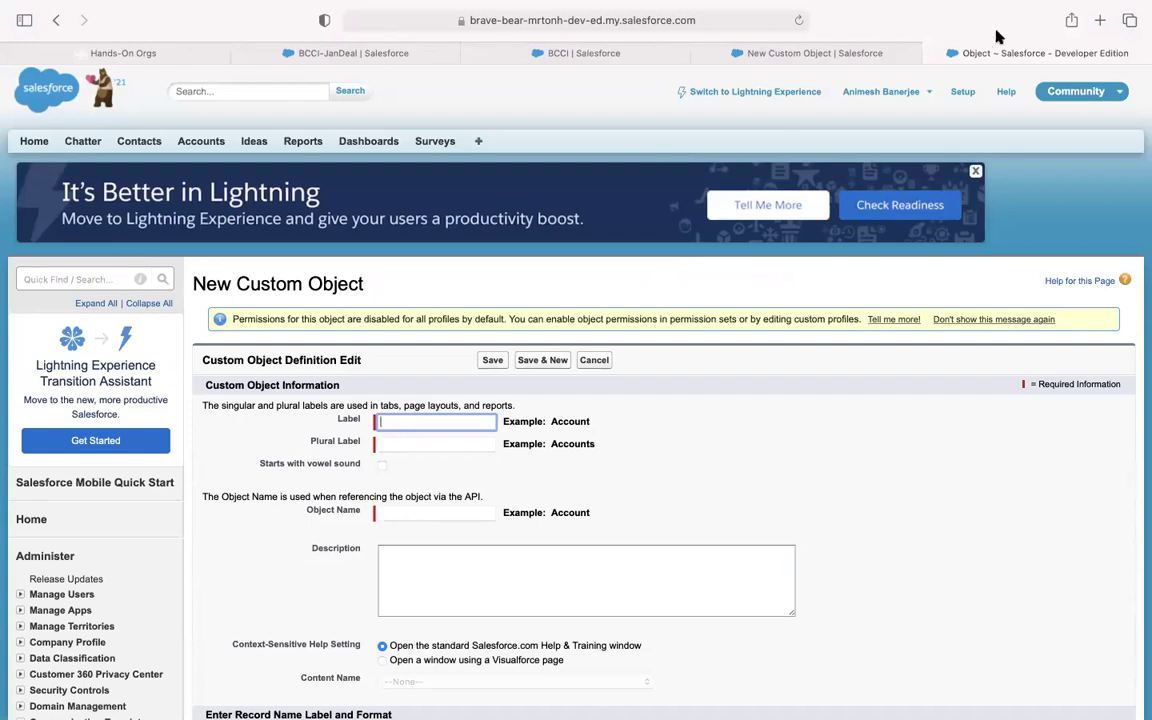
{"action": "left_click", "coordinate": [933, 56]}
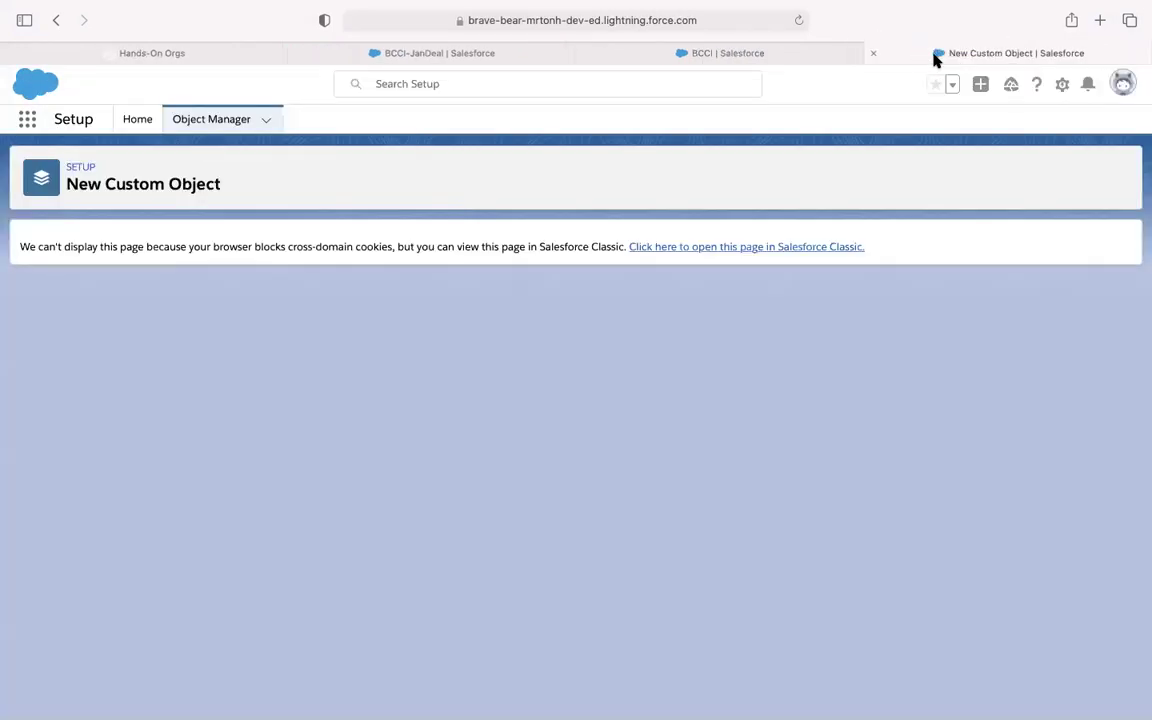
{"action": "left_click", "coordinate": [876, 55]}
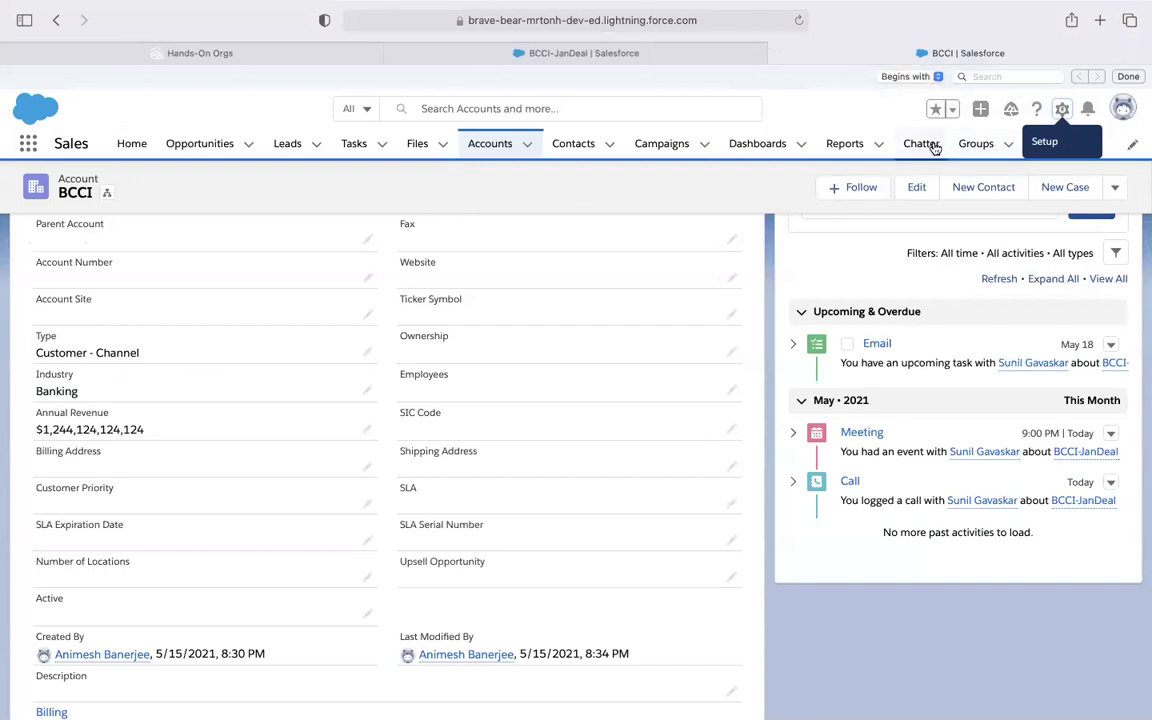
From Setup, open Account's Fields & Relationships and start a new field
{"action": "left_click", "coordinate": [1062, 108]}
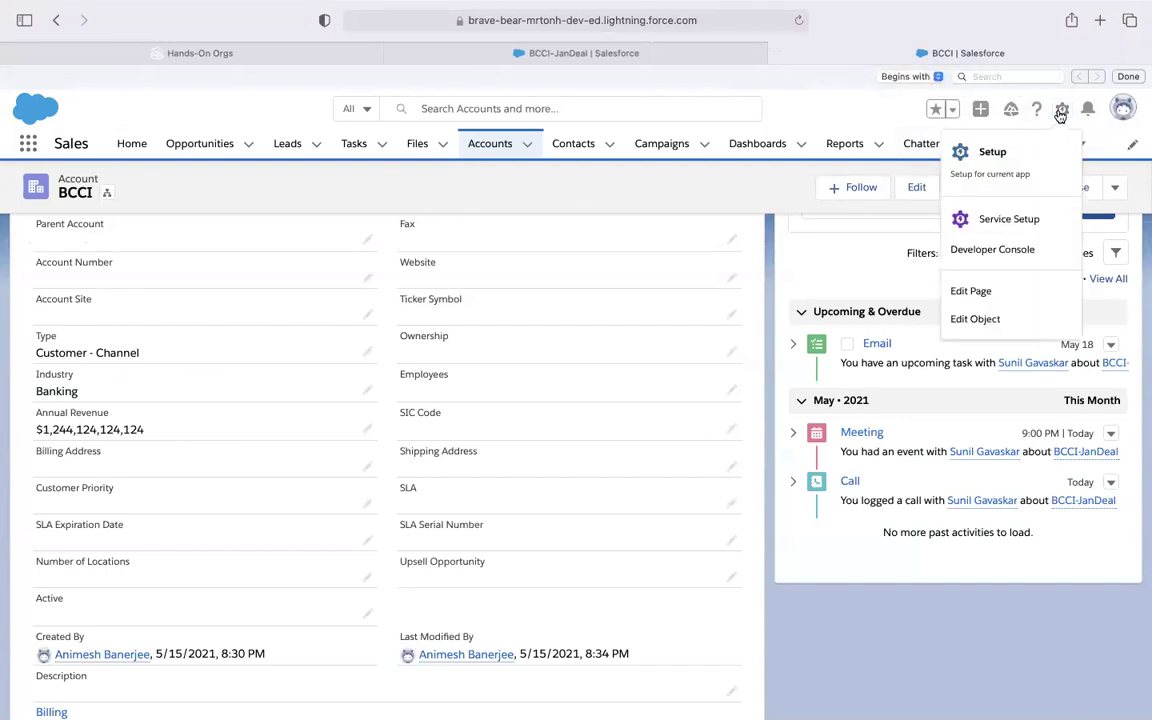
{"action": "left_click", "coordinate": [1000, 153]}
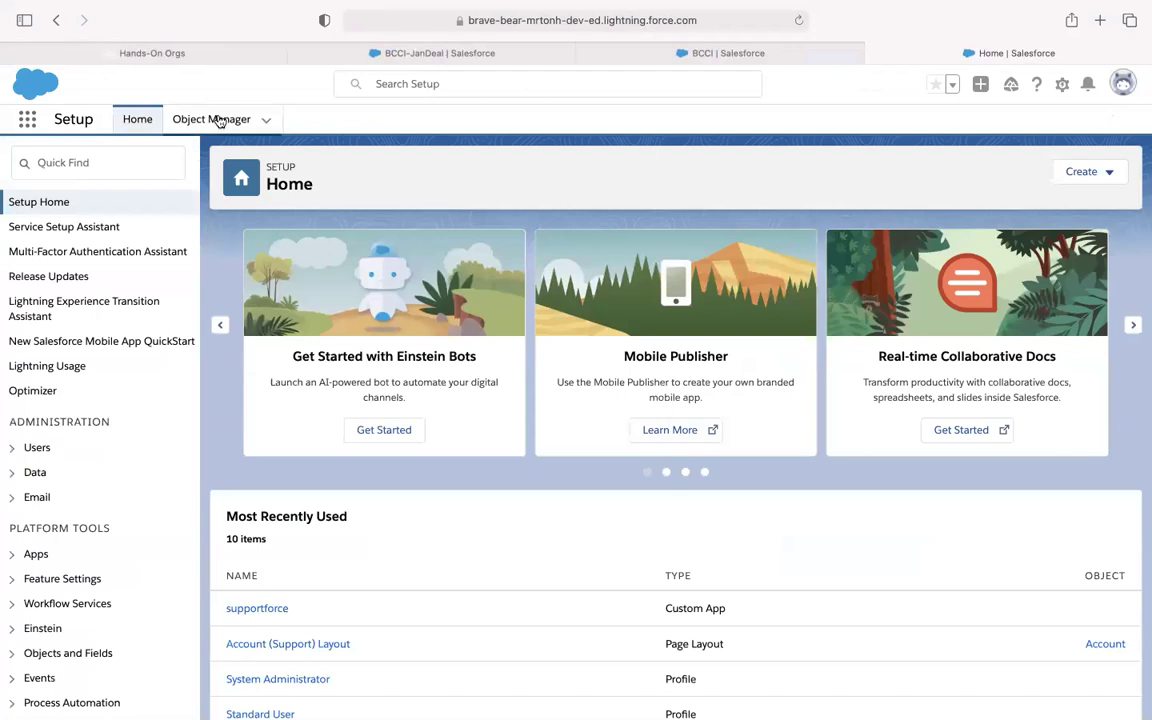
{"action": "left_click", "coordinate": [219, 121]}
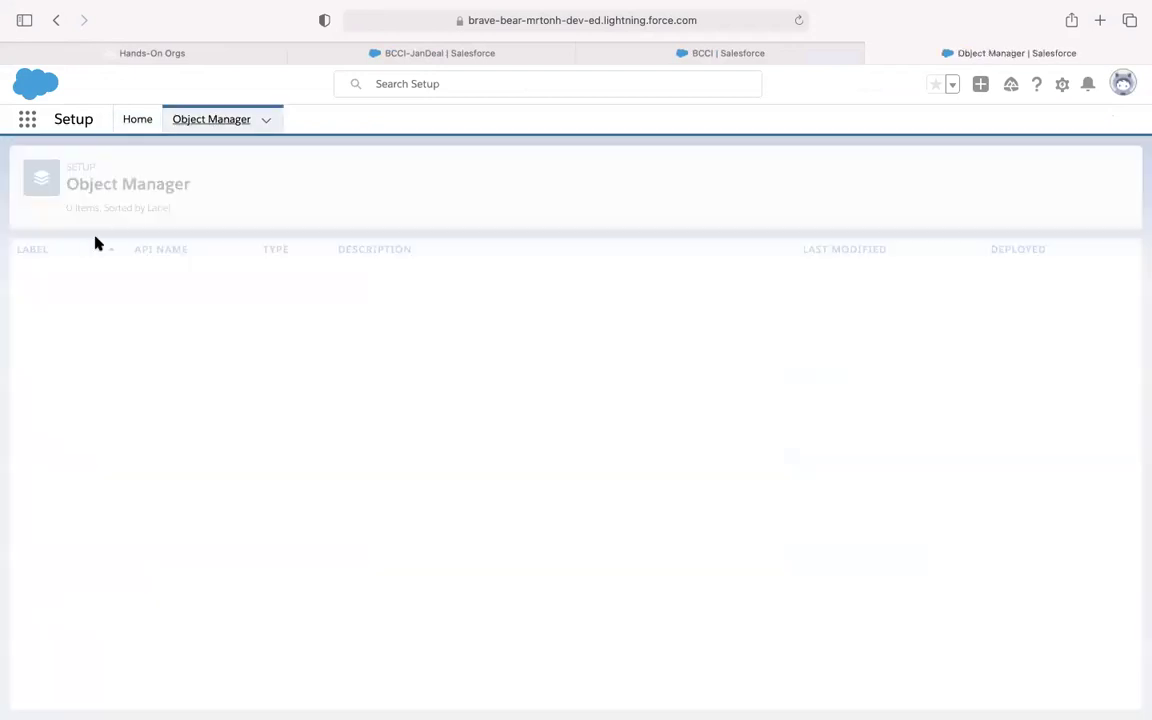
{"action": "left_click", "coordinate": [40, 280]}
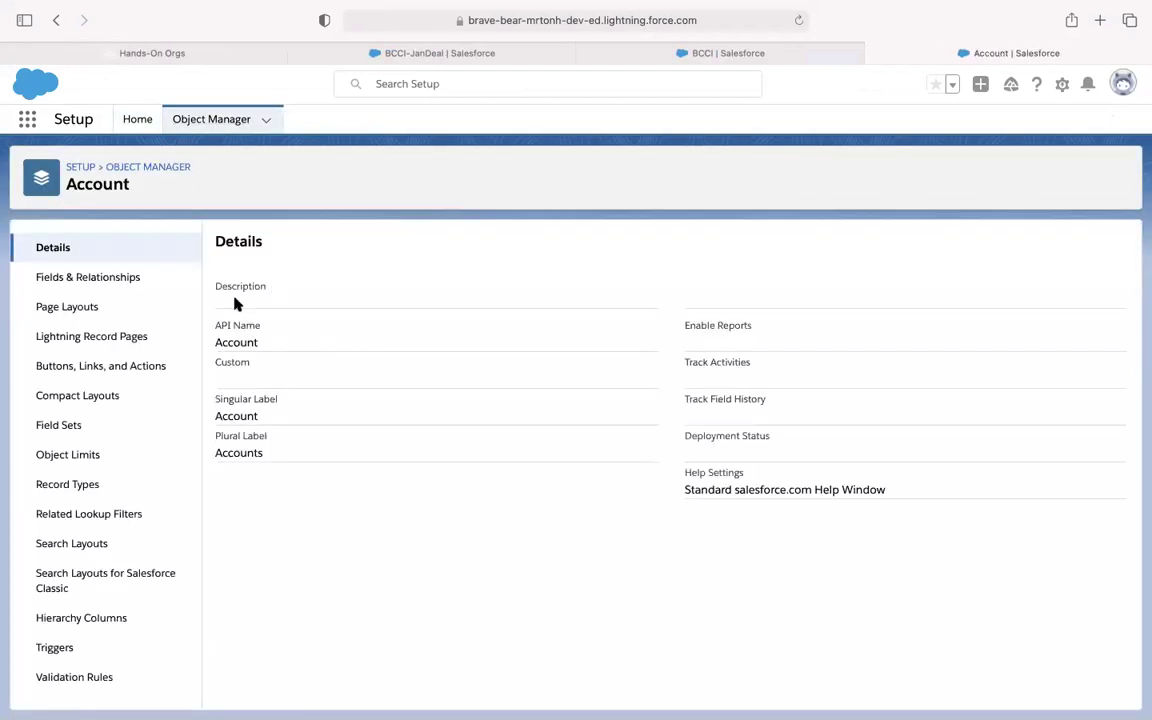
{"action": "left_click", "coordinate": [135, 278]}
{"action": "left_click", "coordinate": [776, 250]}
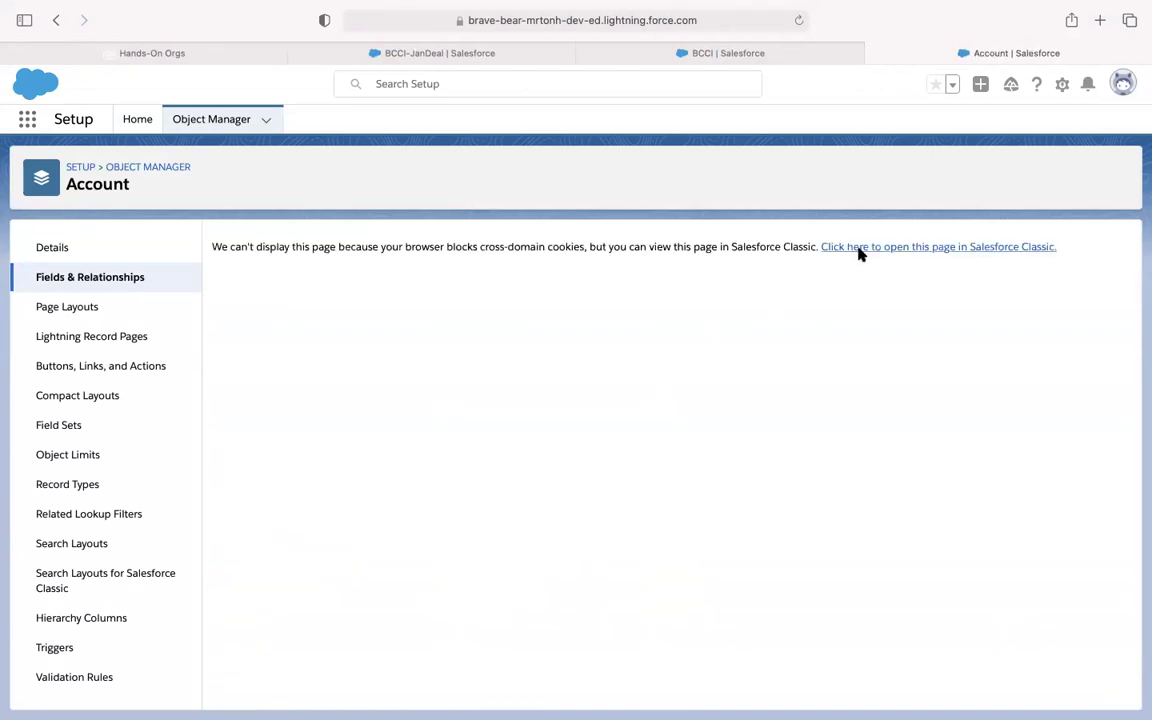
In Classic, define a Text field labelled GST Number with length 255 and submit it
{"action": "left_click", "coordinate": [861, 248]}
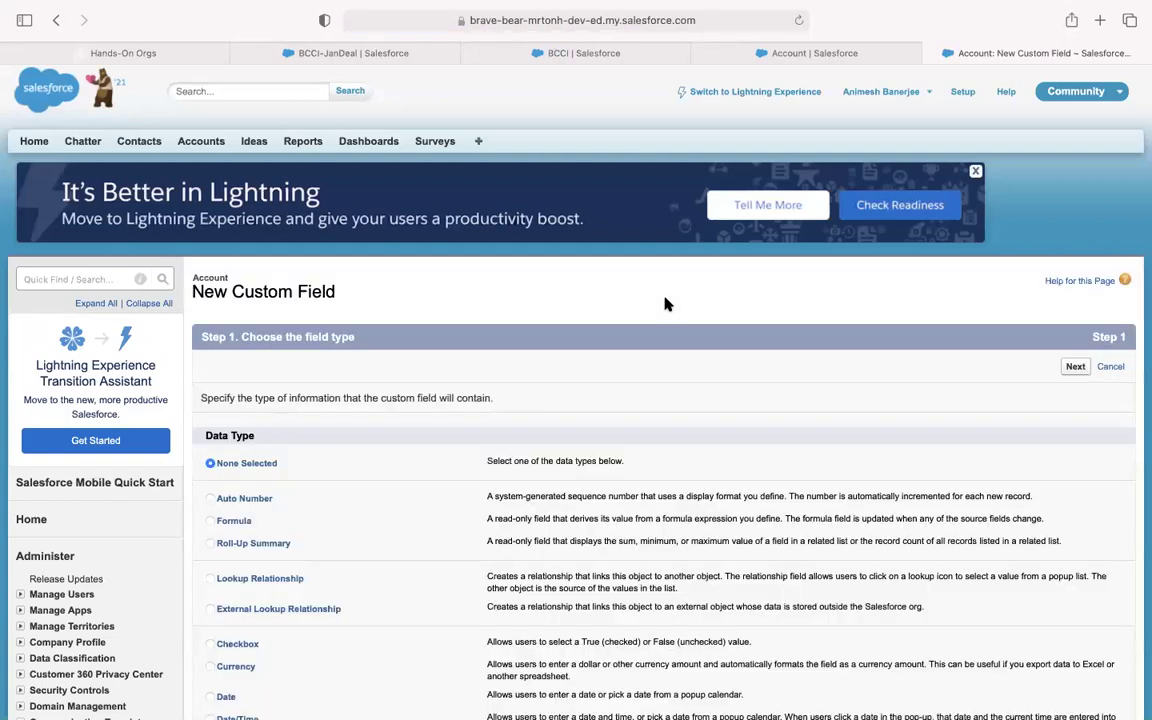
{"action": "scroll", "coordinate": [665, 303], "scroll_direction": "down", "scroll_amount": 5}
{"action": "left_click", "coordinate": [225, 373]}
{"action": "left_click", "coordinate": [1073, 550]}
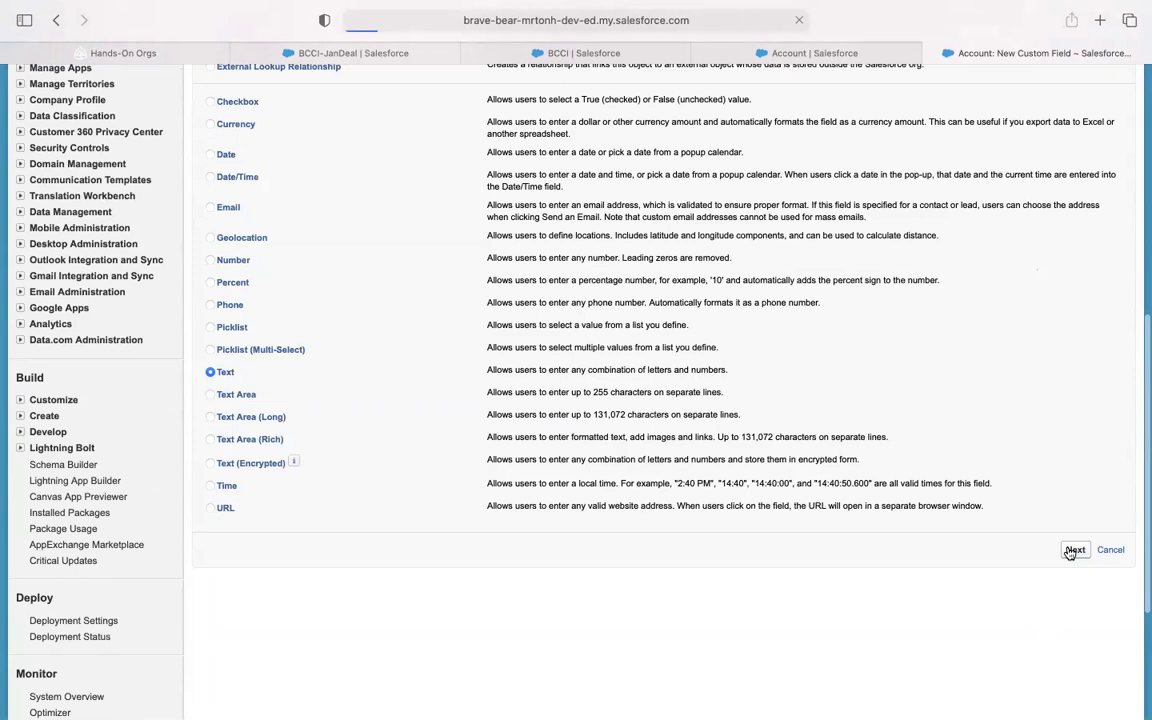
{"action": "left_click", "coordinate": [400, 397]}
{"action": "type", "text": "GST Number4"}
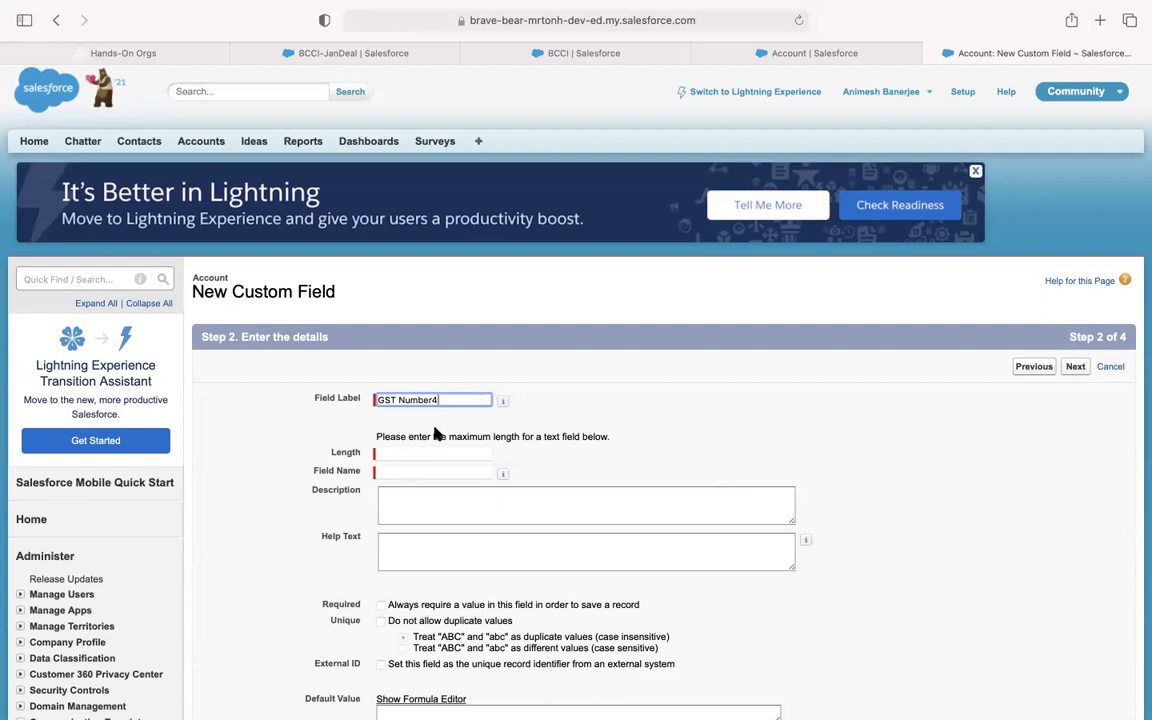
{"action": "type", "text": "255"}
{"action": "scroll", "coordinate": [414, 461], "scroll_direction": "down", "scroll_amount": 2}
{"action": "left_click", "coordinate": [417, 452]}
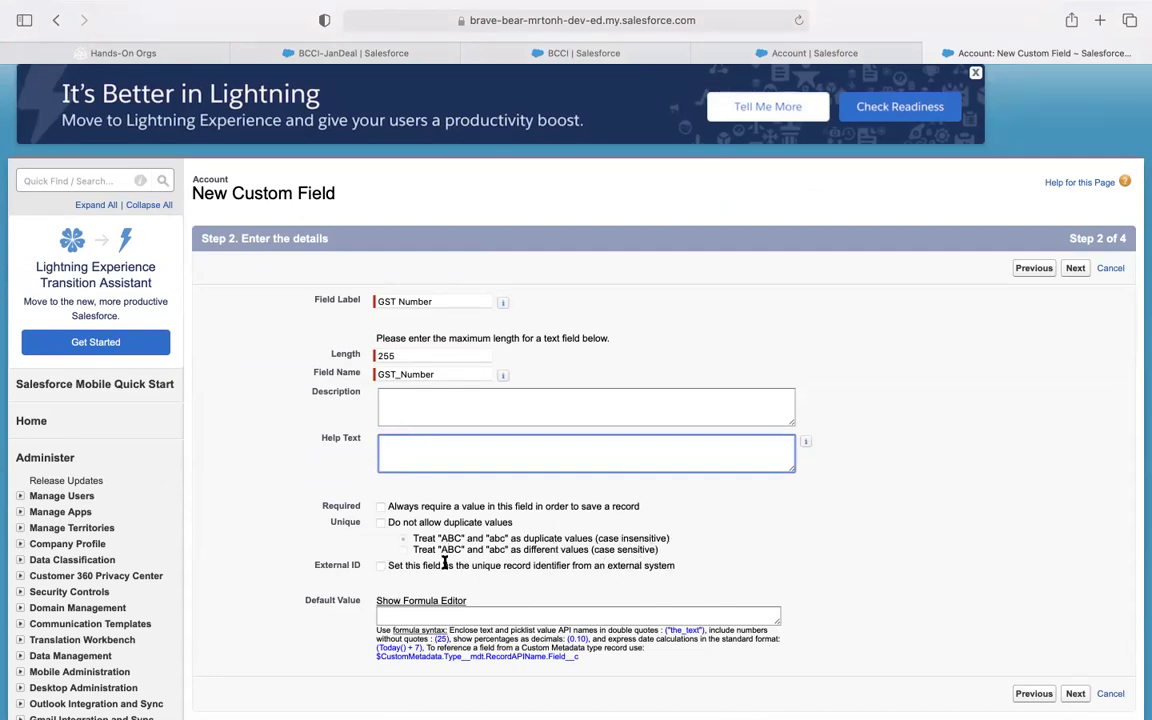
{"action": "scroll", "coordinate": [470, 530], "scroll_direction": "down", "scroll_amount": 1}
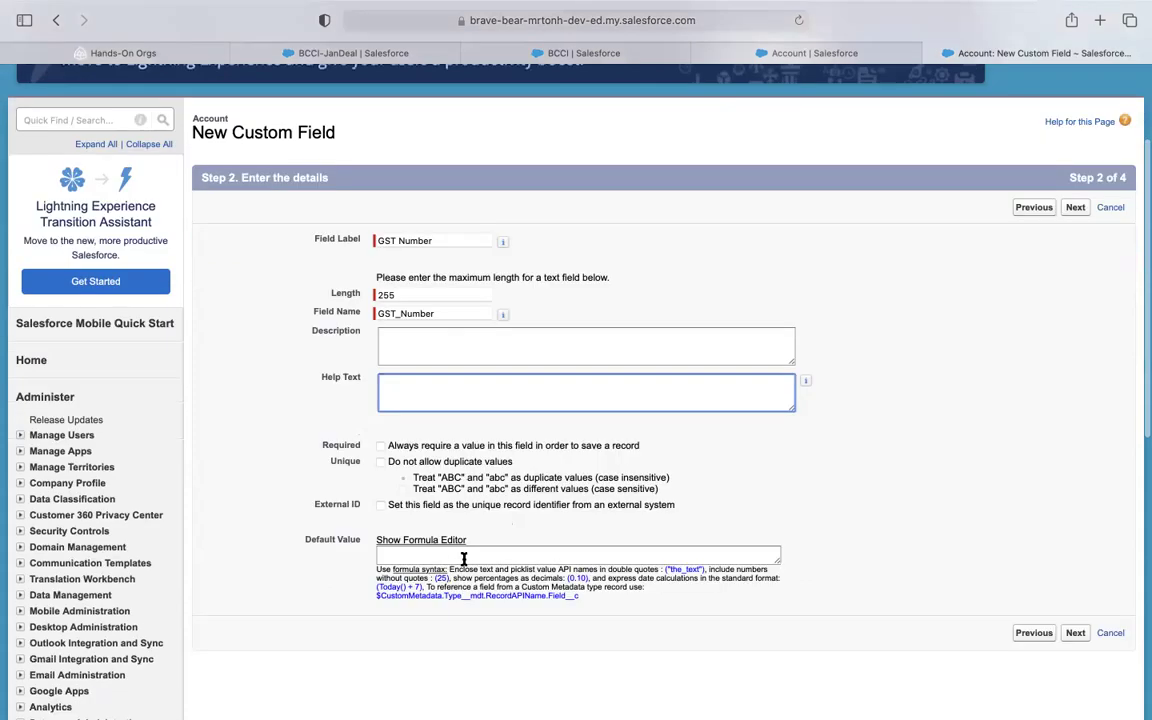
{"action": "left_click", "coordinate": [1075, 636]}
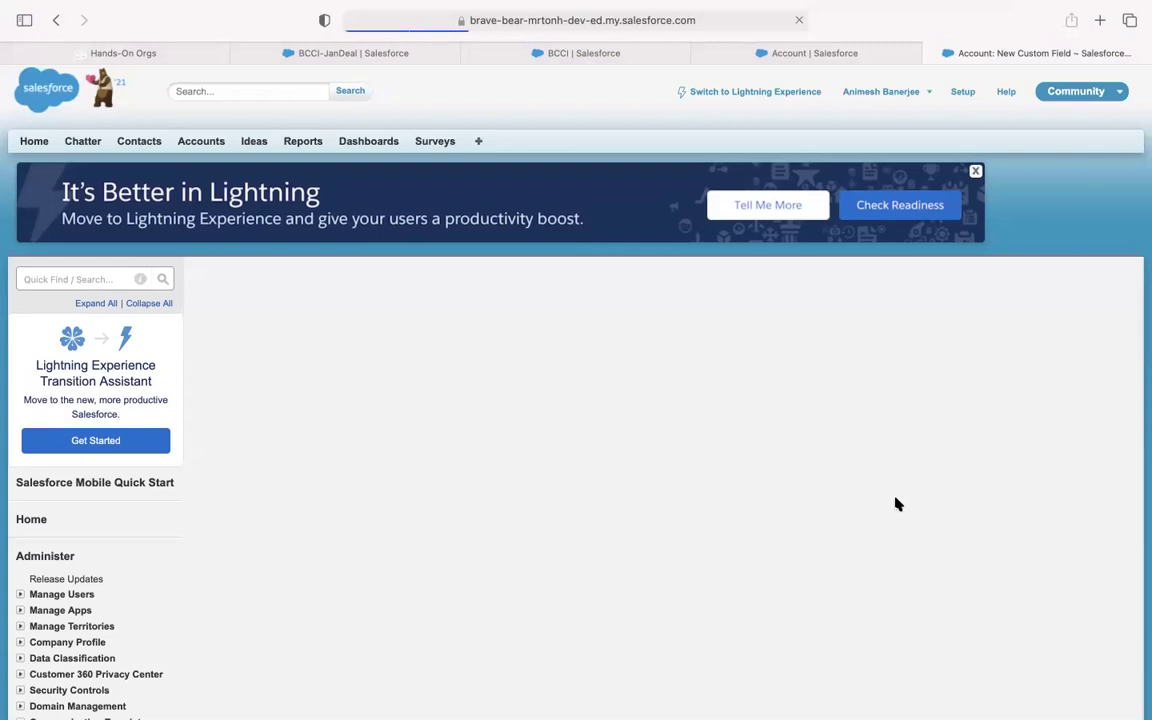
Make the GST Number field visible to every profile in field-level security
{"action": "scroll", "coordinate": [895, 504], "scroll_direction": "down", "scroll_amount": 2}
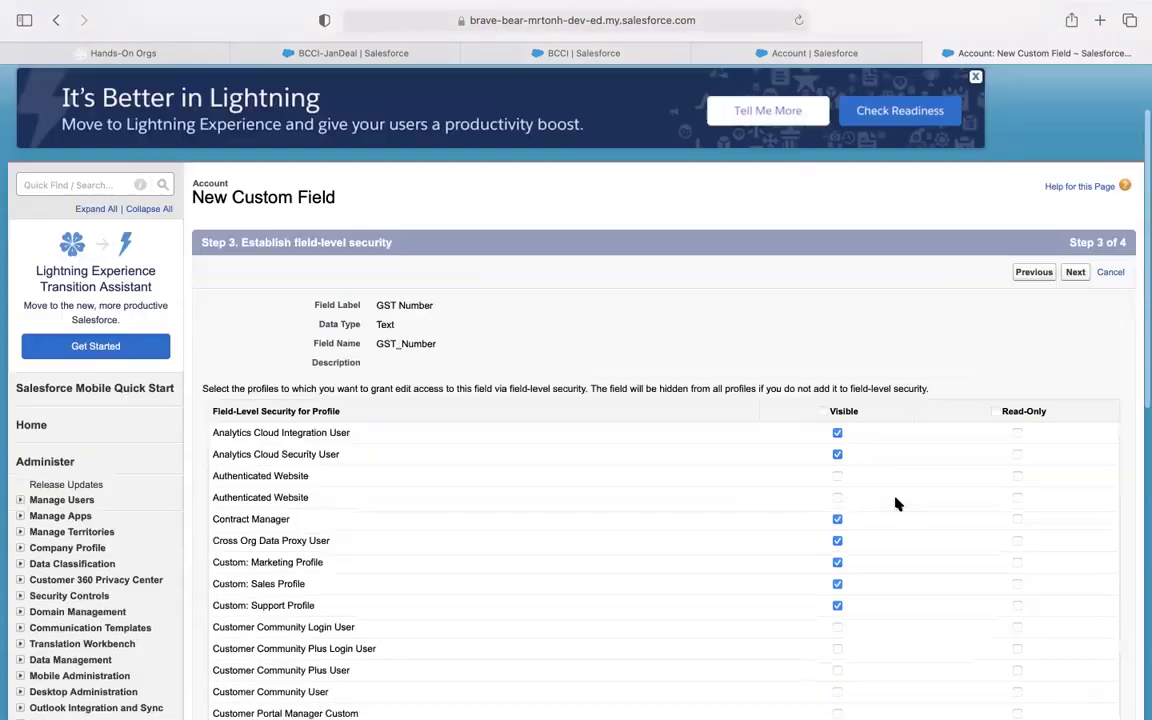
{"action": "left_click", "coordinate": [823, 411]}
{"action": "scroll", "coordinate": [823, 411], "scroll_direction": "down", "scroll_amount": 10}
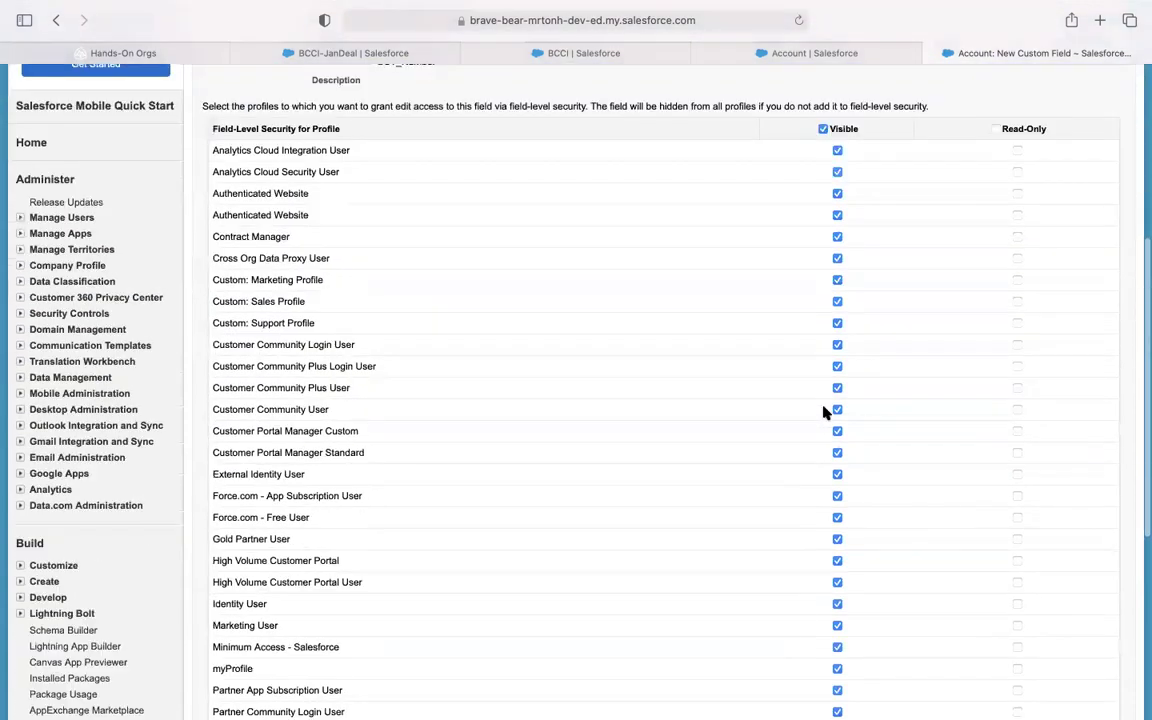
{"action": "scroll", "coordinate": [823, 411], "scroll_direction": "up", "scroll_amount": 10}
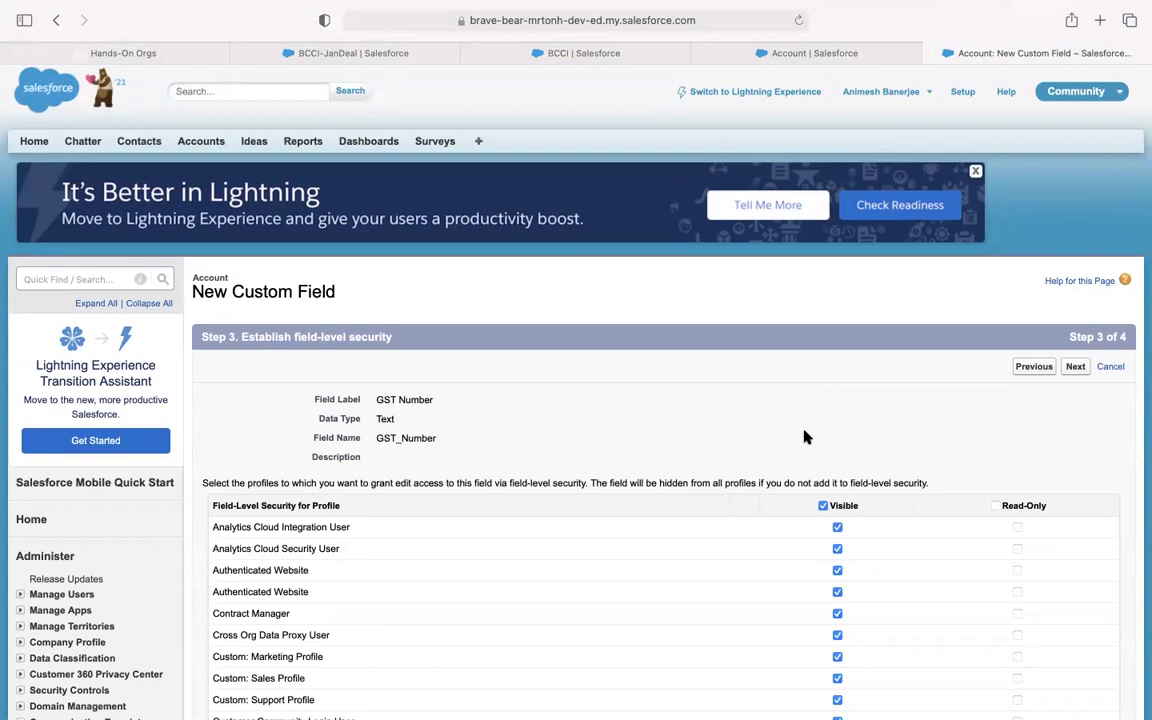
{"action": "scroll", "coordinate": [806, 437], "scroll_direction": "down", "scroll_amount": 5}
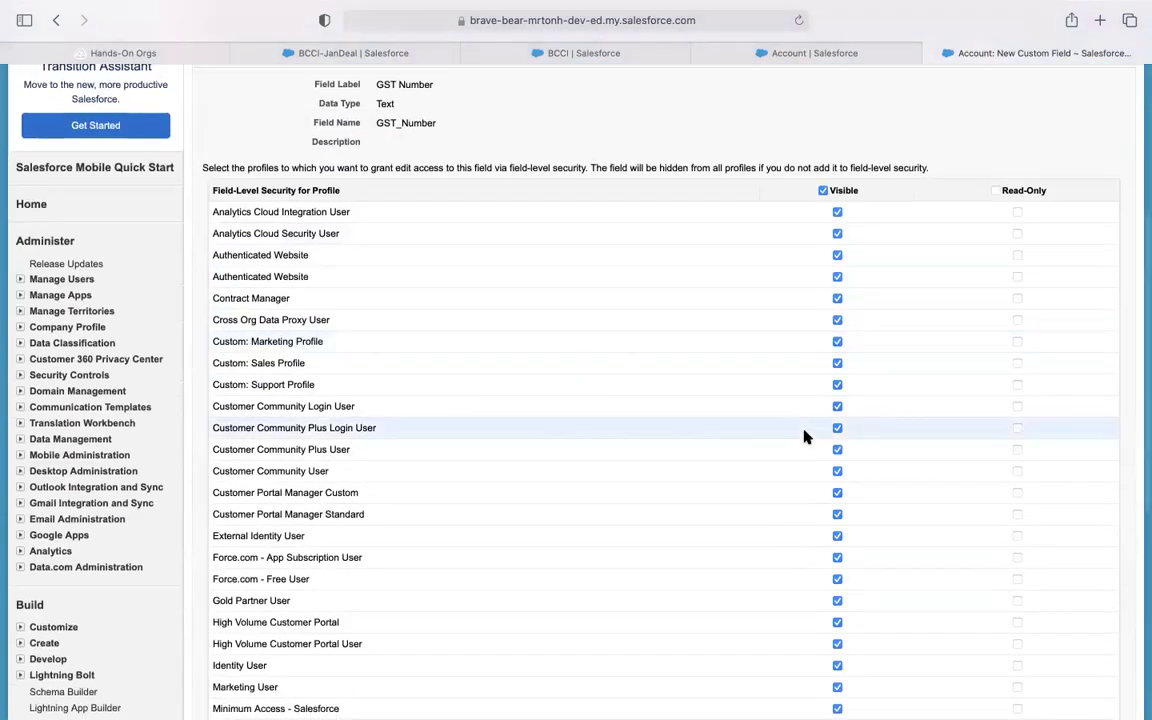
{"action": "scroll", "coordinate": [806, 437], "scroll_direction": "down", "scroll_amount": 5}
{"action": "scroll", "coordinate": [806, 437], "scroll_direction": "down", "scroll_amount": 3}
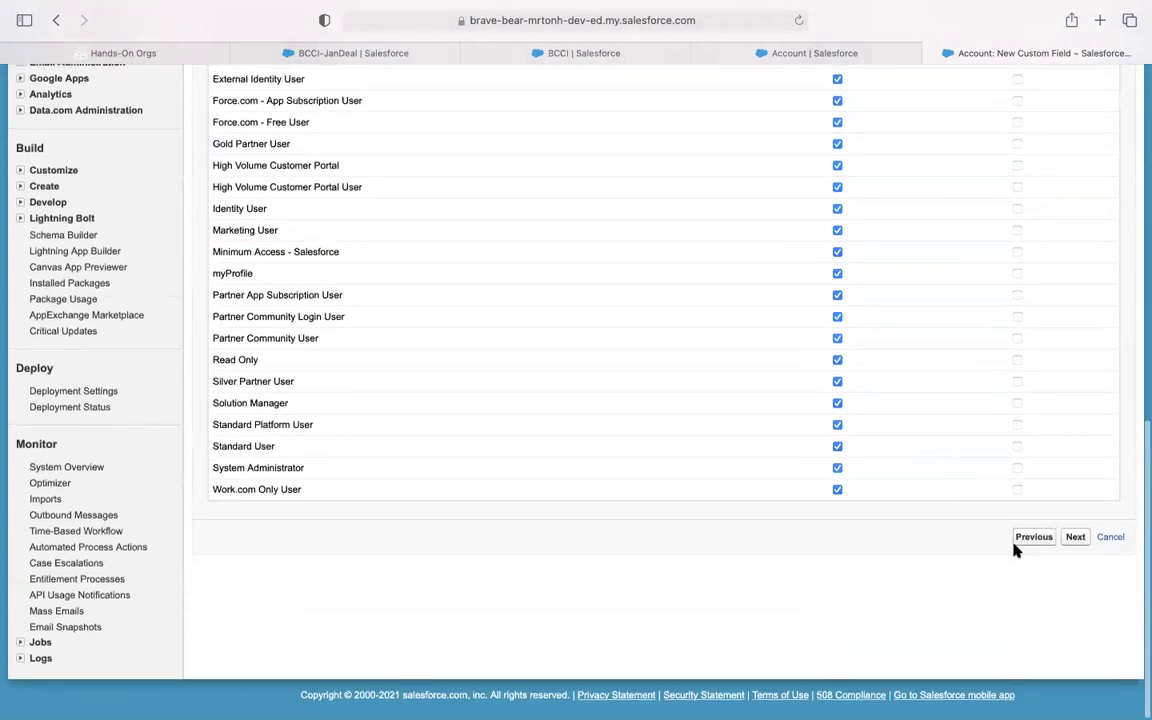
{"action": "left_click", "coordinate": [1076, 539]}
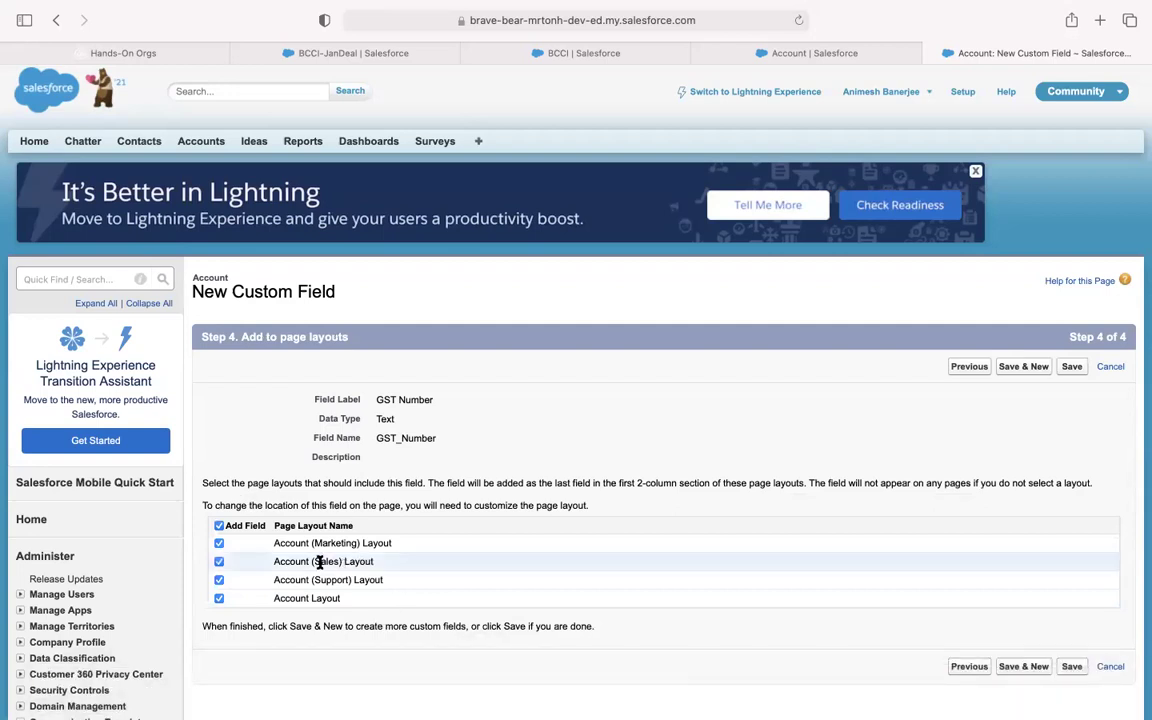
Keep all four Account page layouts, including Marketing and Sales, ticked and save the field
{"action": "left_click", "coordinate": [219, 543]}
{"action": "left_click", "coordinate": [219, 562]}
{"action": "left_click", "coordinate": [219, 561]}
{"action": "left_click", "coordinate": [219, 543]}
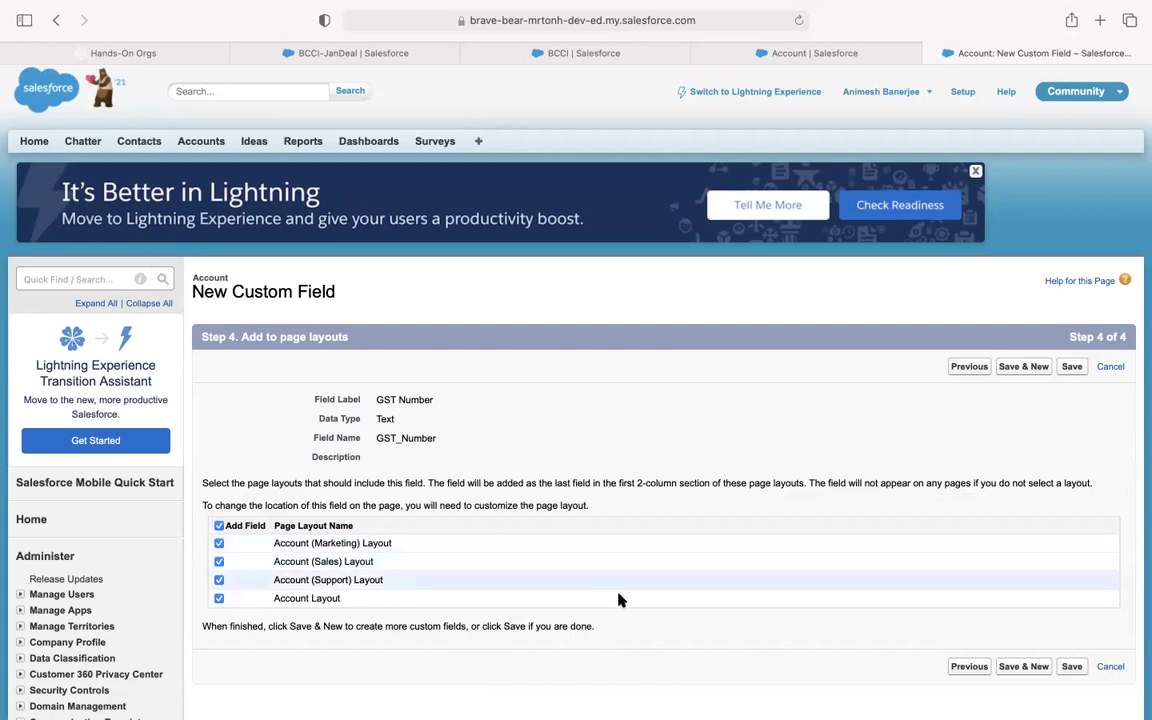
{"action": "left_click", "coordinate": [1068, 667]}
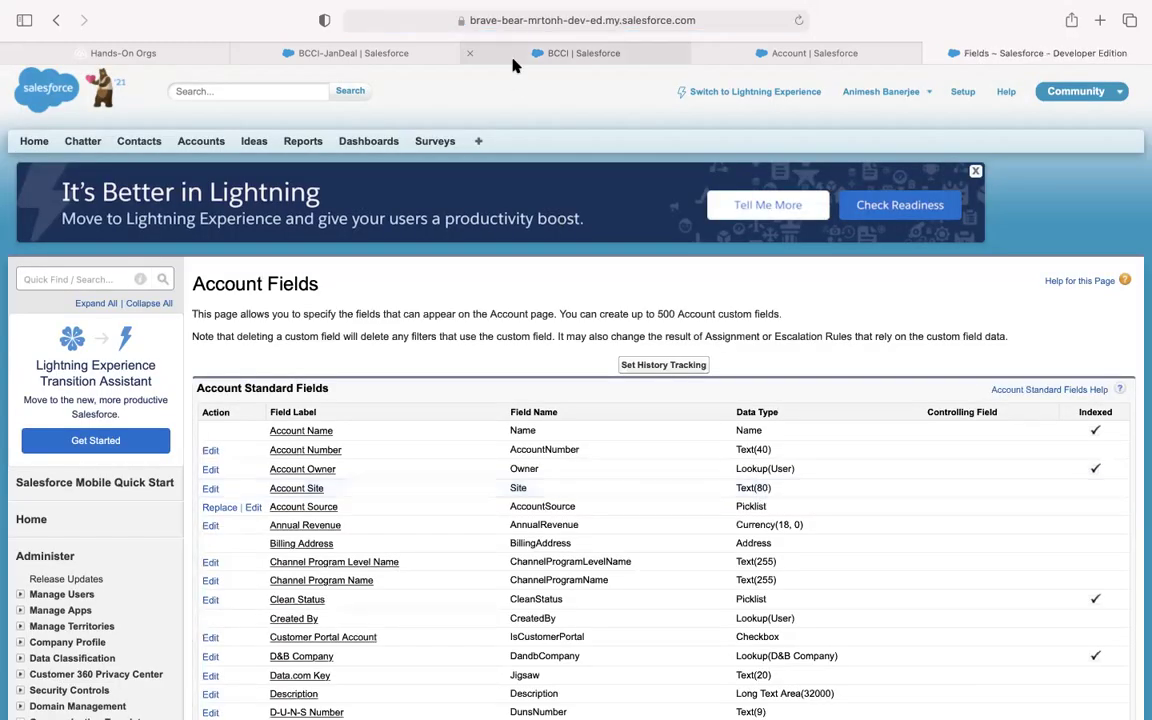
Reload the BCCI account and search its edit form for 'gst' to confirm the new field
{"action": "left_click", "coordinate": [466, 45]}
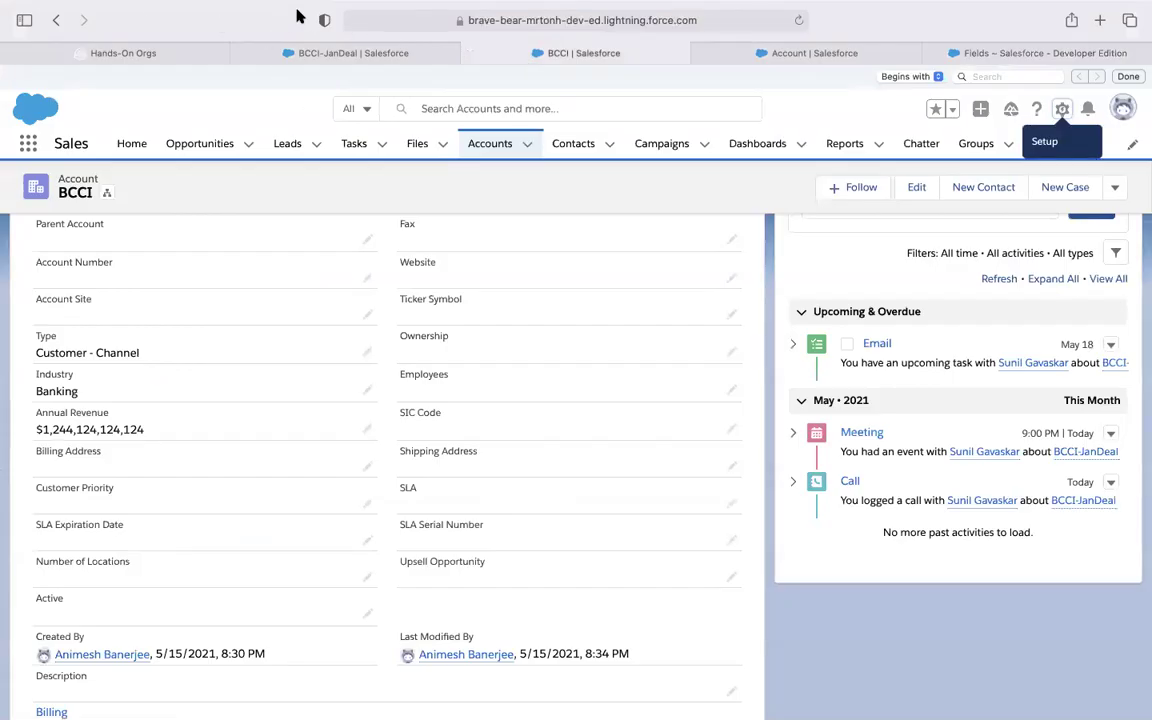
{"action": "left_click", "coordinate": [799, 20]}
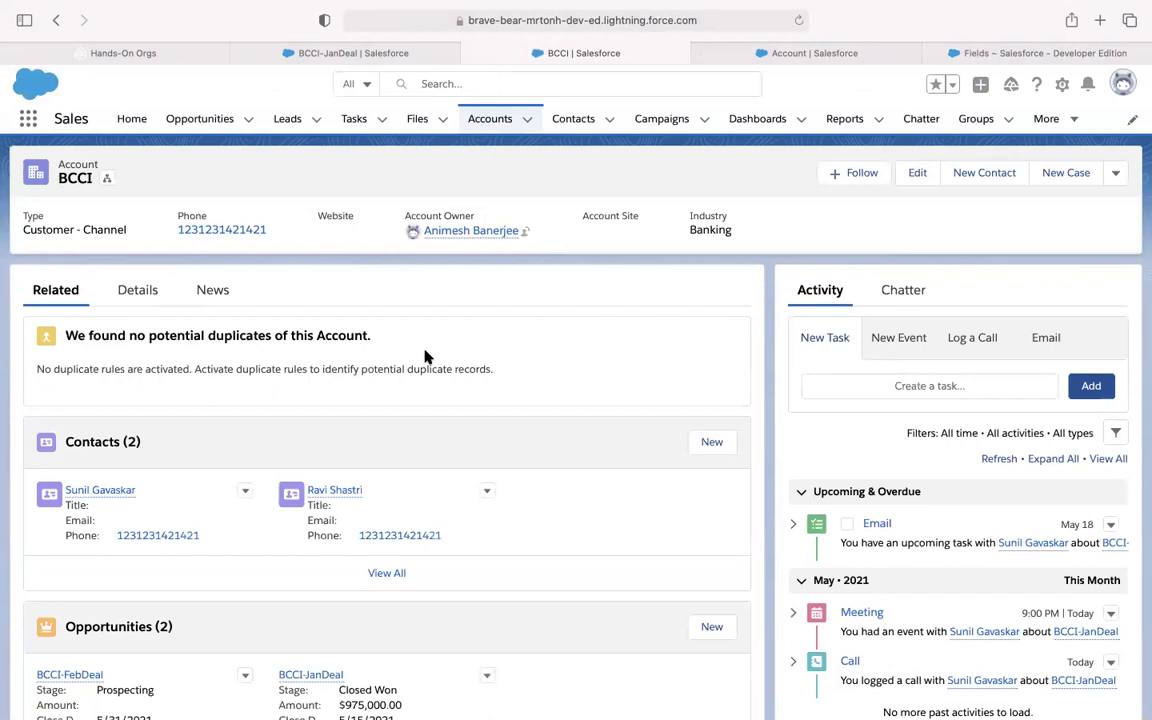
{"action": "left_click", "coordinate": [139, 289]}
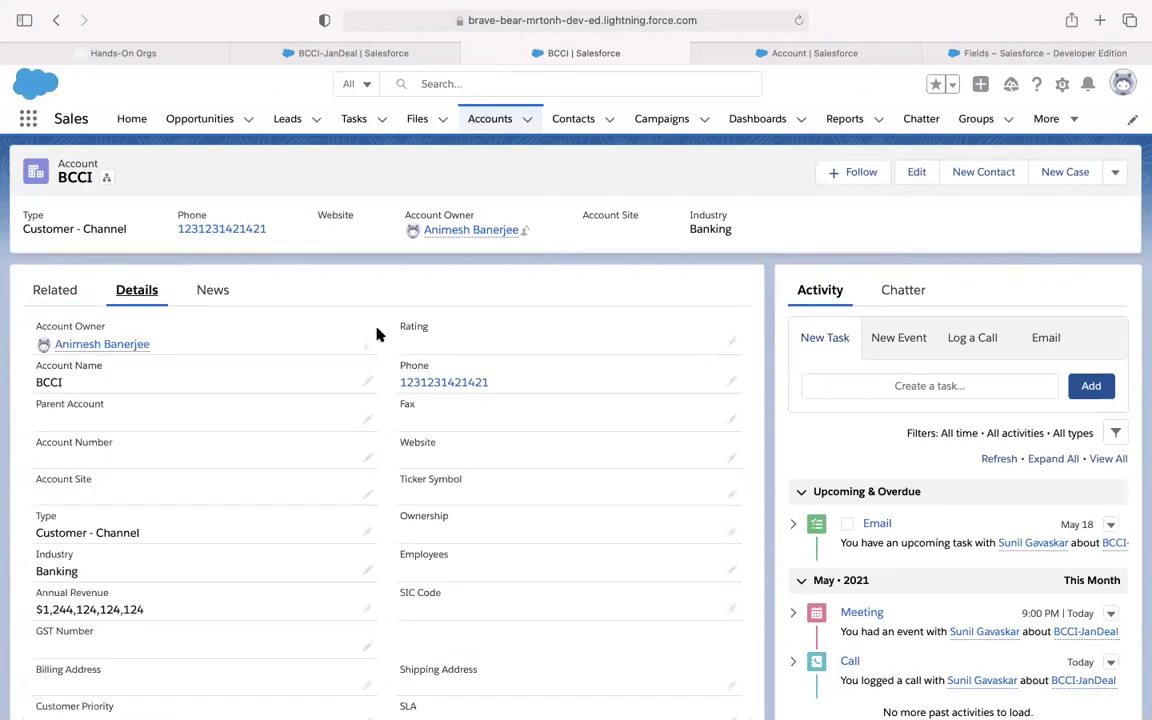
{"action": "scroll", "coordinate": [378, 333], "scroll_direction": "down", "scroll_amount": 5}
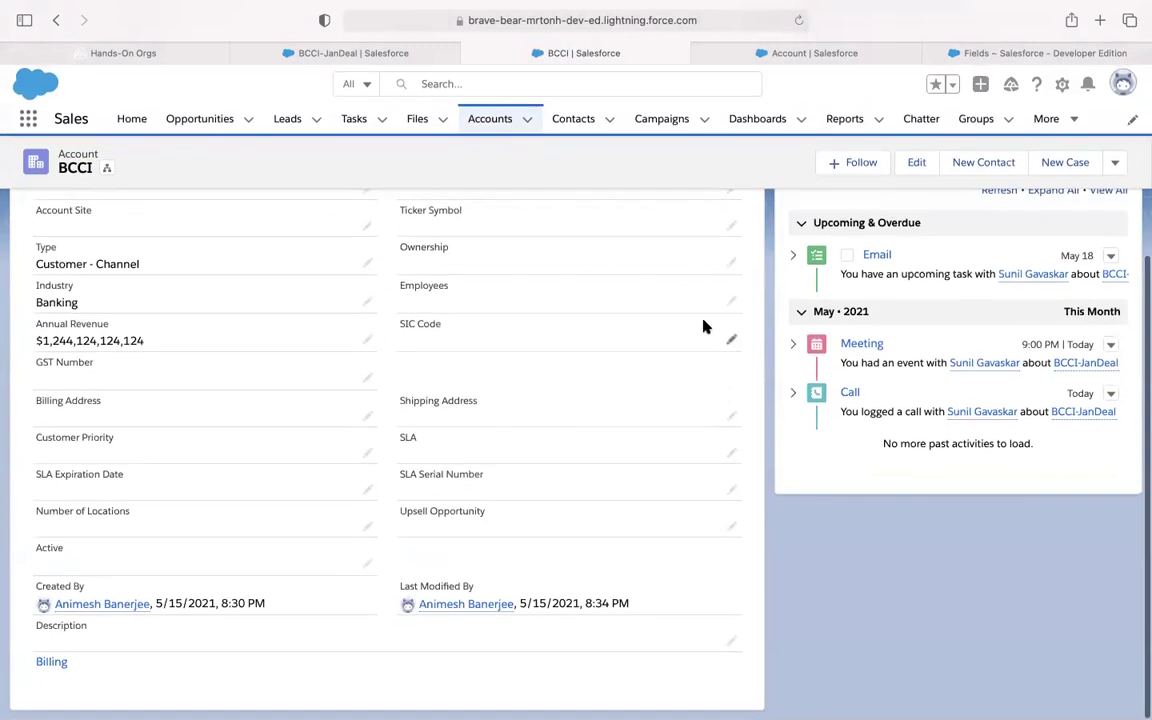
{"action": "scroll", "coordinate": [703, 326], "scroll_direction": "up", "scroll_amount": 5}
{"action": "left_click", "coordinate": [918, 172]}
{"action": "scroll", "coordinate": [585, 332], "scroll_direction": "down", "scroll_amount": 10}
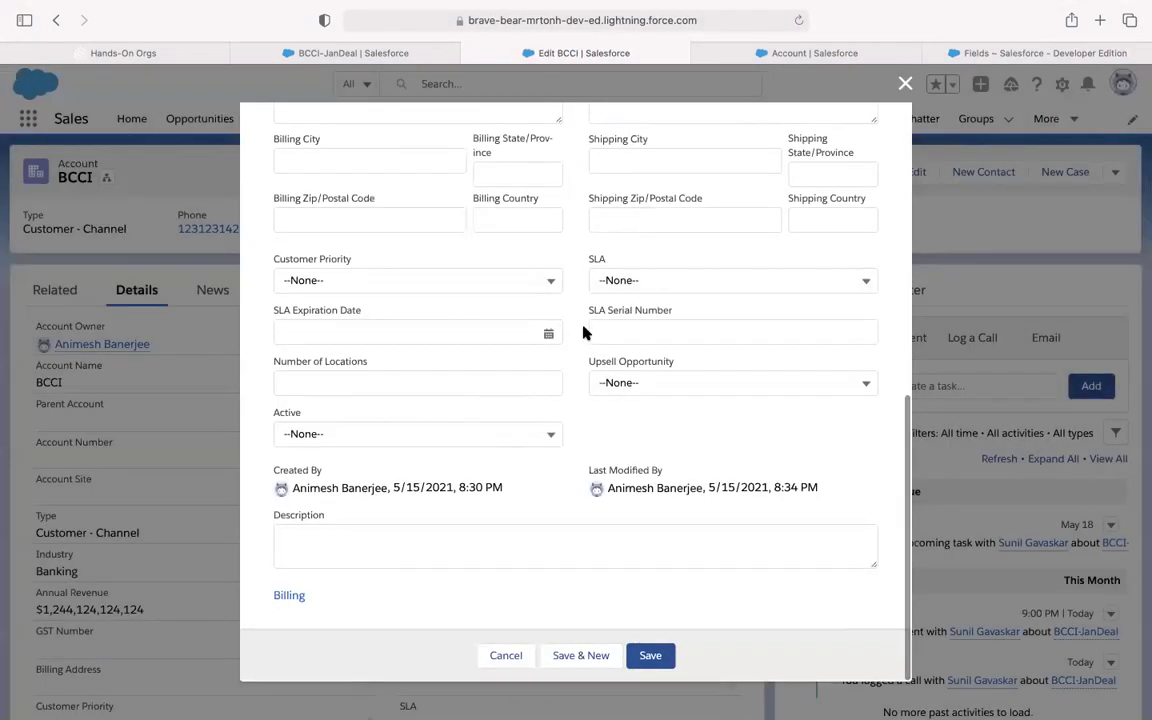
{"action": "key", "text": "super+f"}
{"action": "type", "text": "gs"}
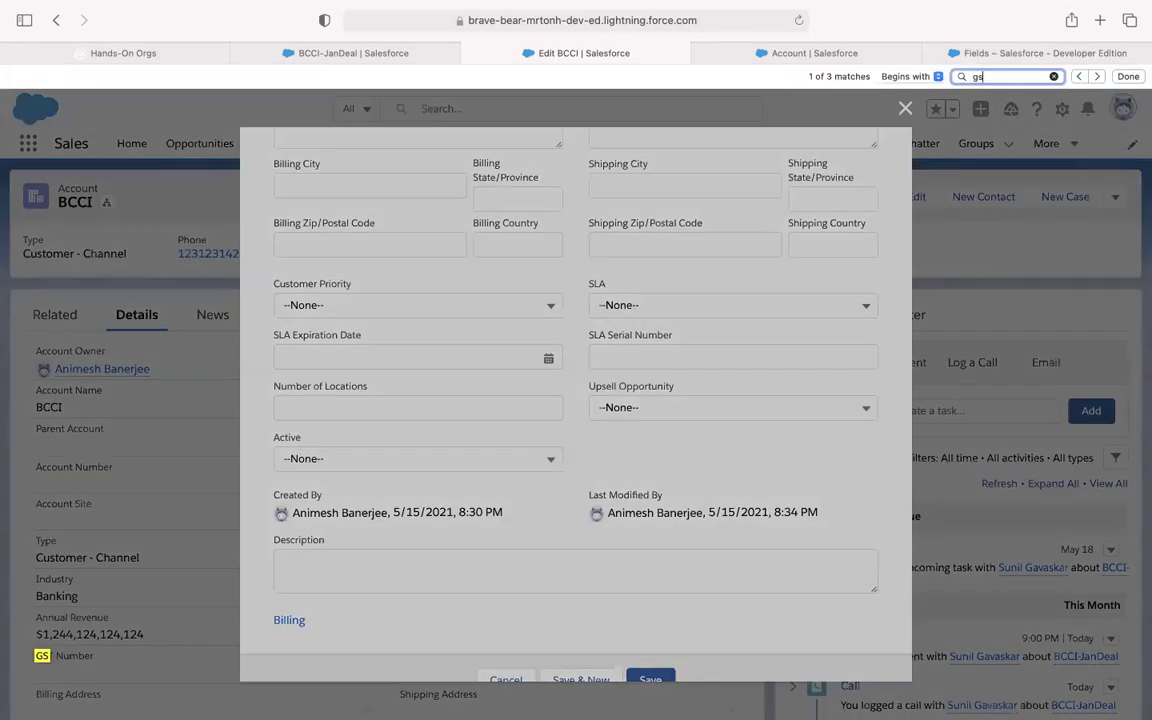
{"action": "type", "text": "t"}
{"action": "left_click", "coordinate": [905, 110]}
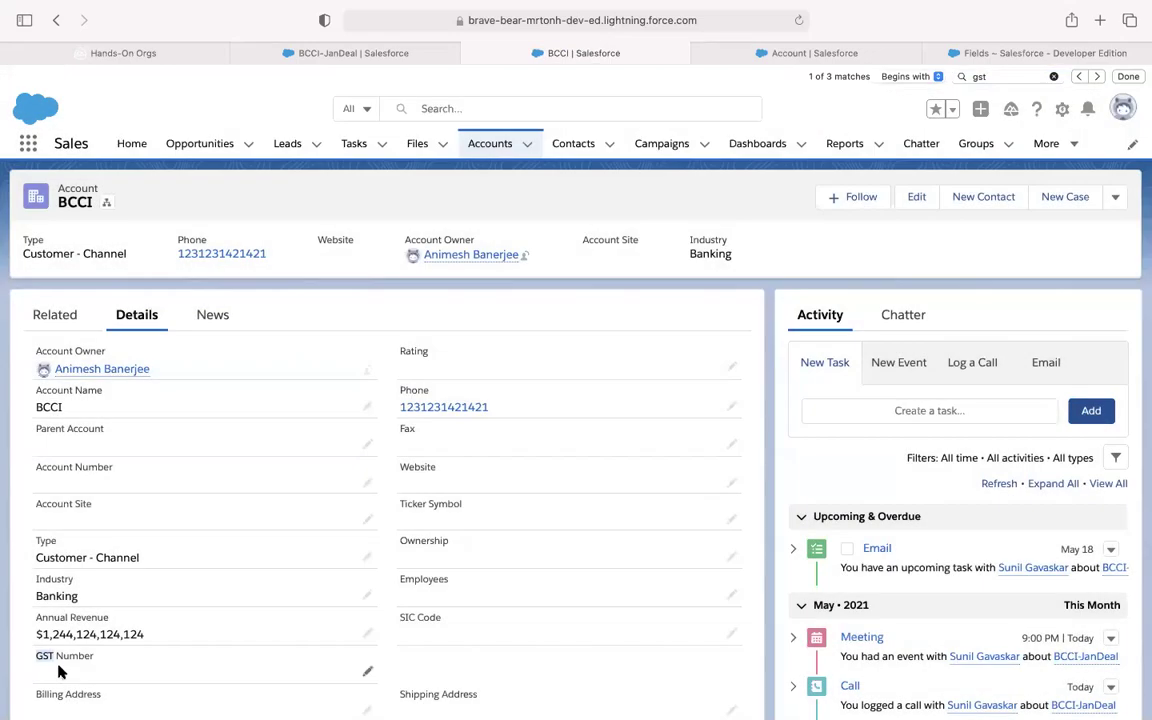
Return to the Account object's Fields & Relationships tab
{"action": "scroll", "coordinate": [327, 580], "scroll_direction": "down", "scroll_amount": 3}
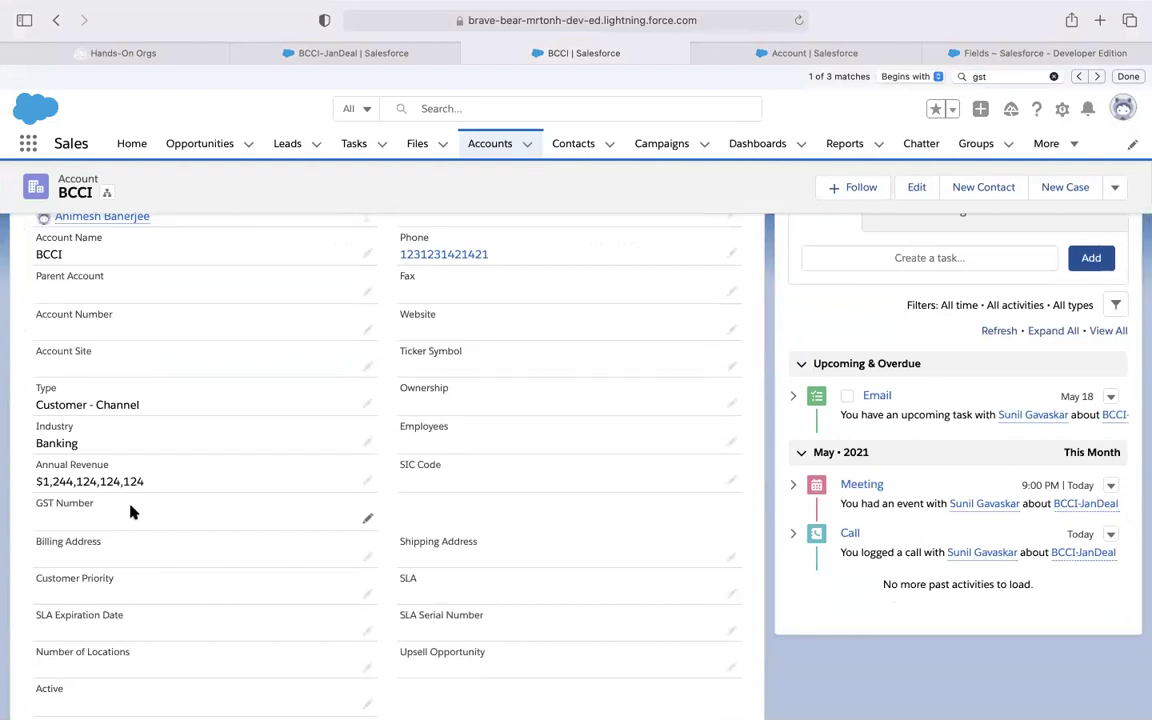
{"action": "scroll", "coordinate": [130, 512], "scroll_direction": "down", "scroll_amount": 2}
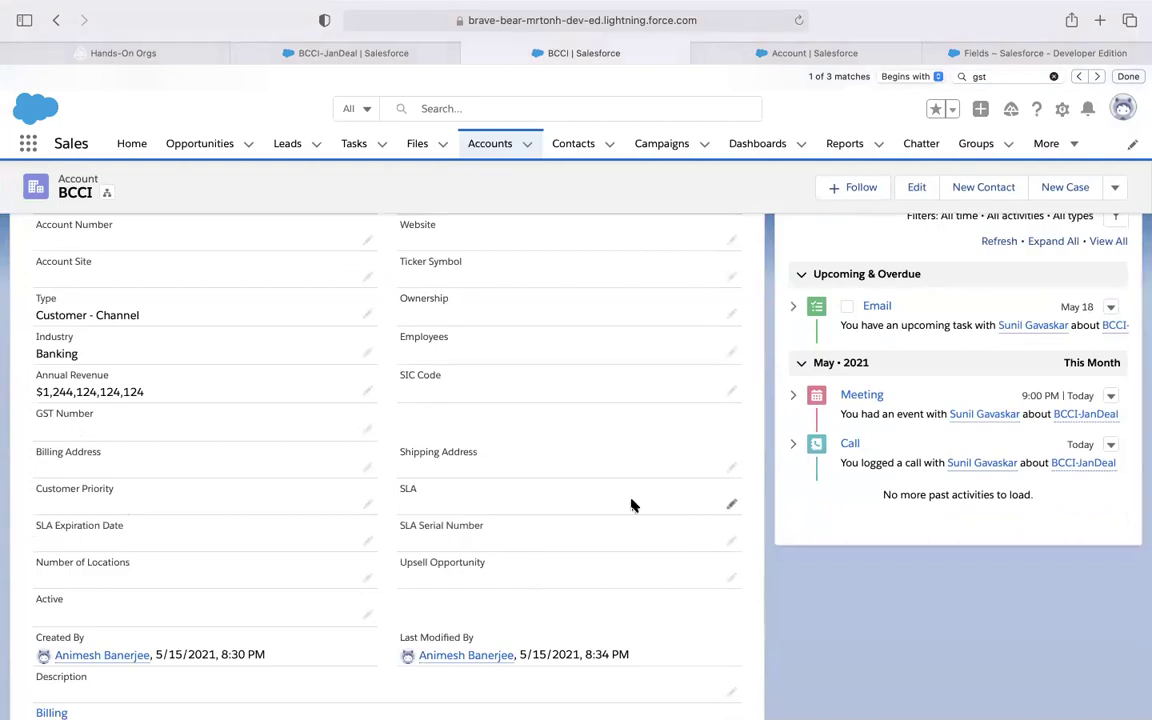
{"action": "key", "text": "super+Tab"}
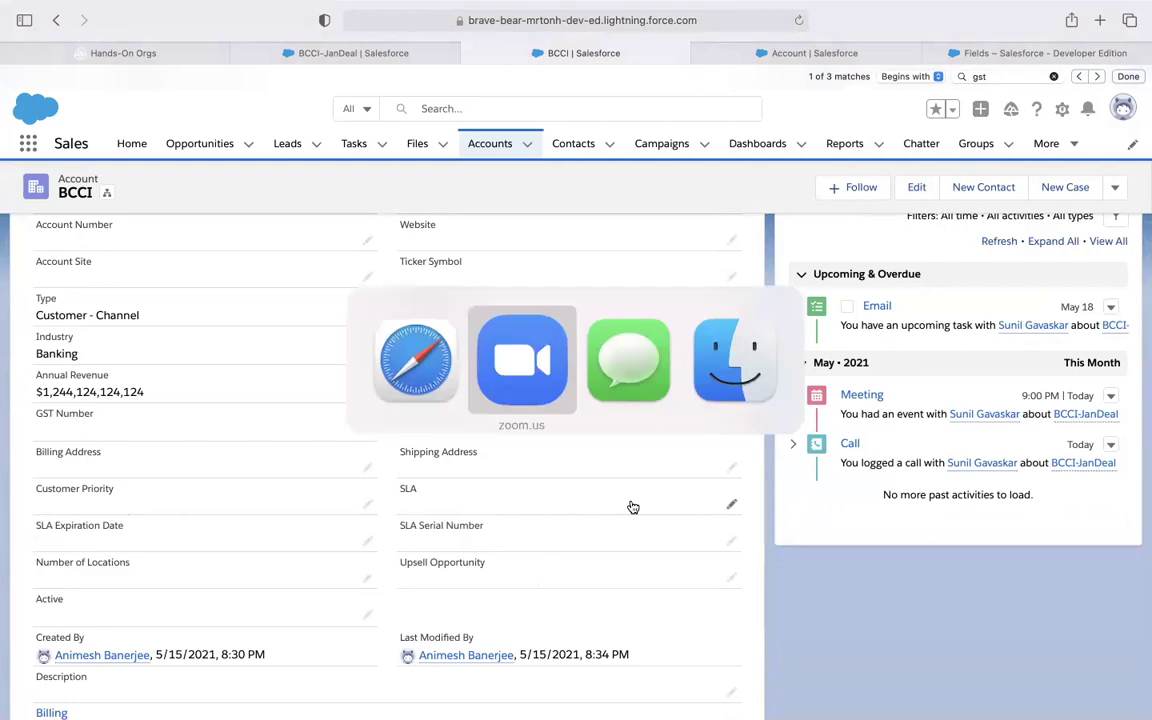
{"action": "key", "text": "super+Tab"}
{"action": "key", "text": "super+Tab"}
{"action": "key", "text": "super+Tab"}
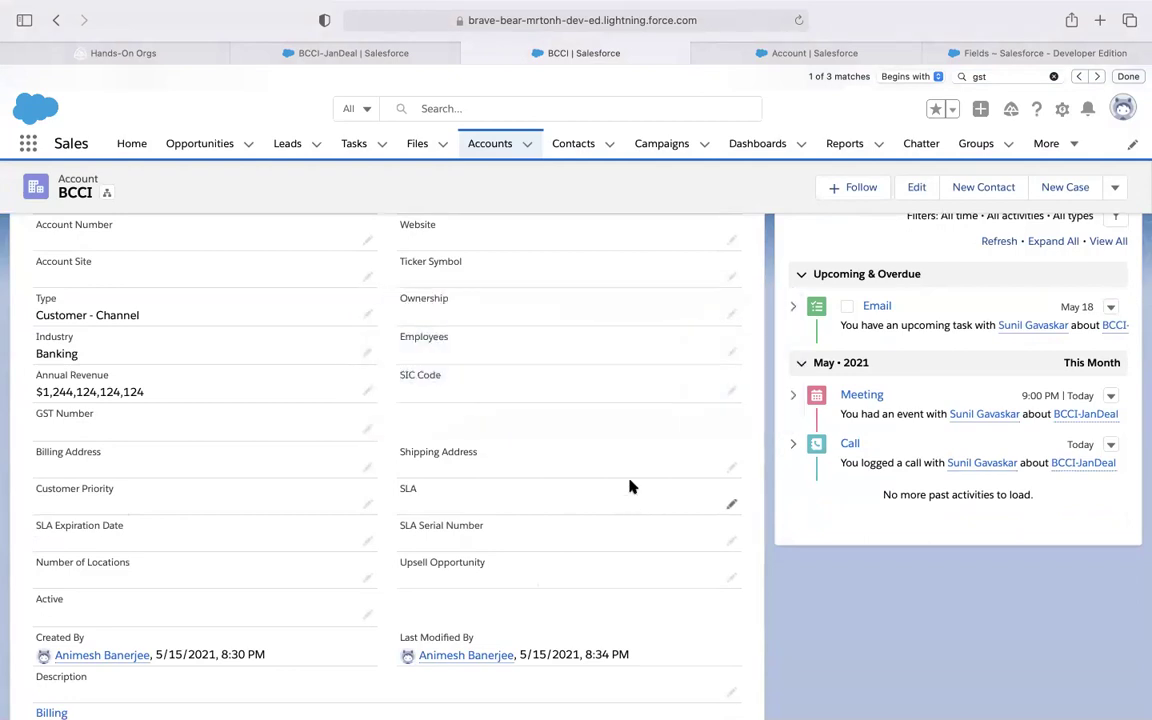
{"action": "left_click", "coordinate": [846, 52]}
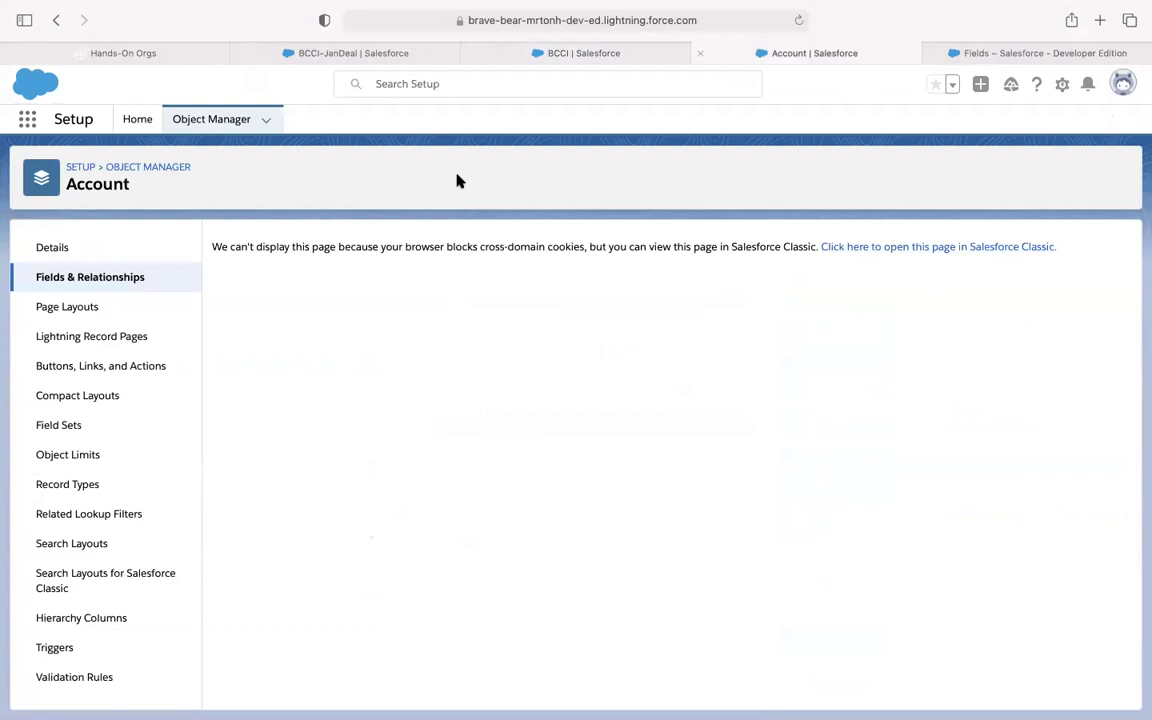
Open the Account Page Layout Assignment page in Salesforce Classic
{"action": "left_click", "coordinate": [66, 308]}
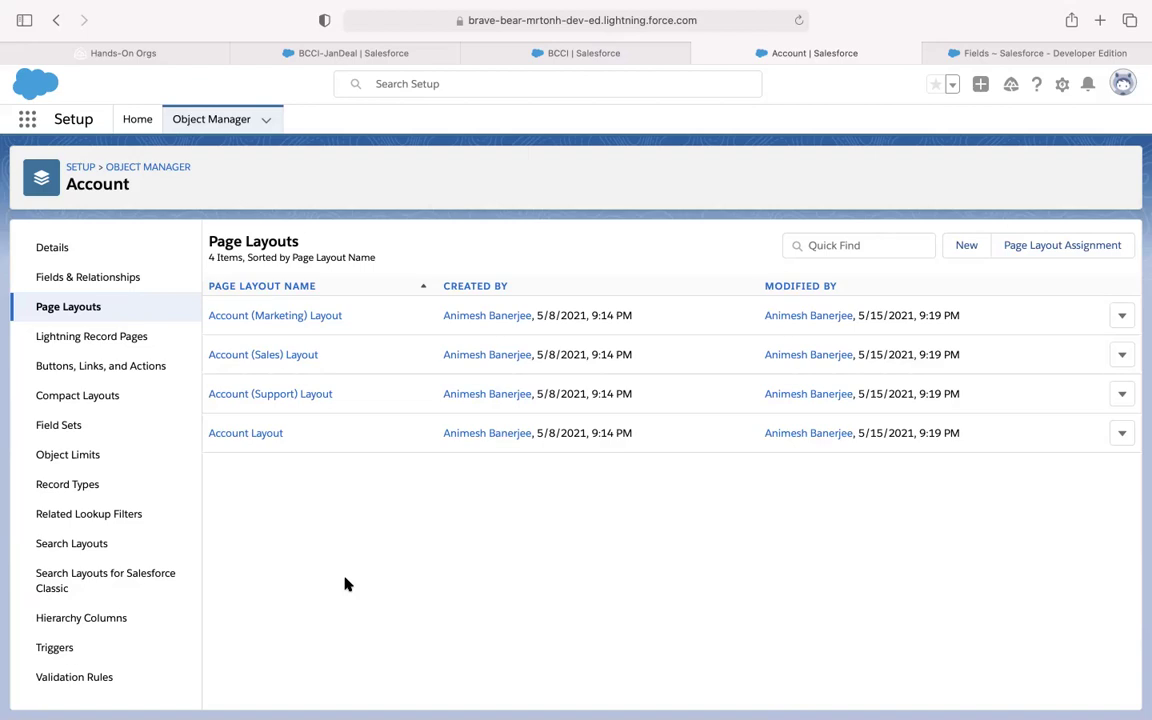
{"action": "left_click", "coordinate": [1050, 246]}
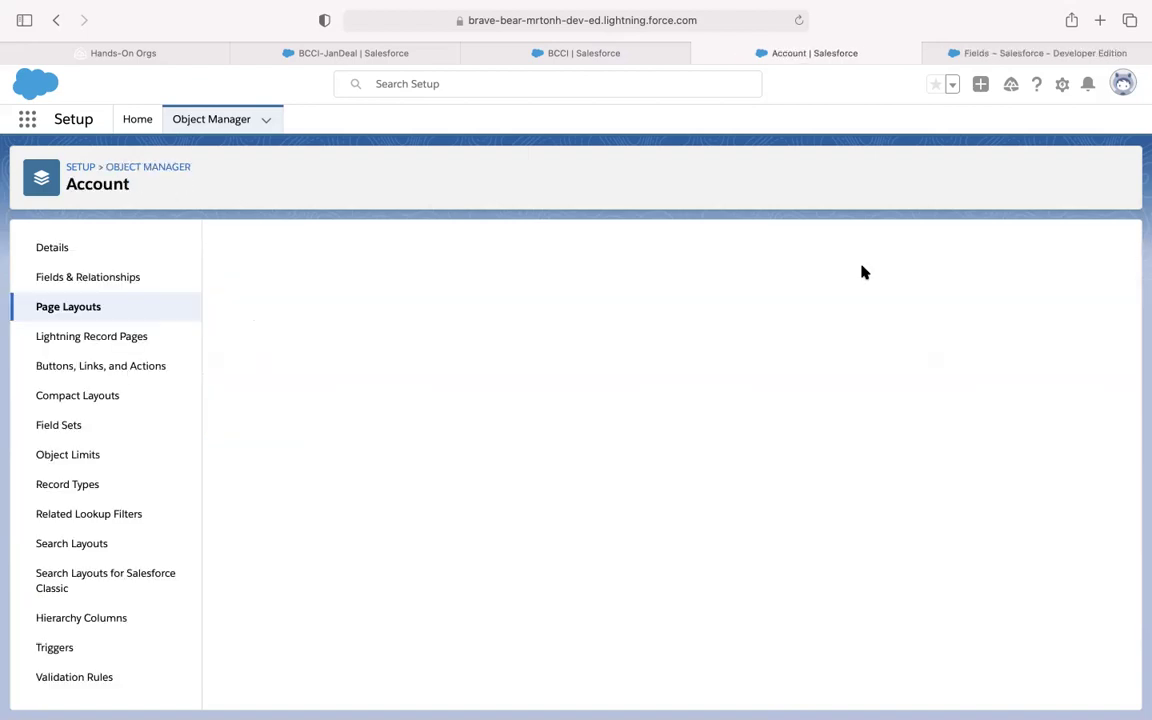
{"action": "left_click", "coordinate": [857, 246]}
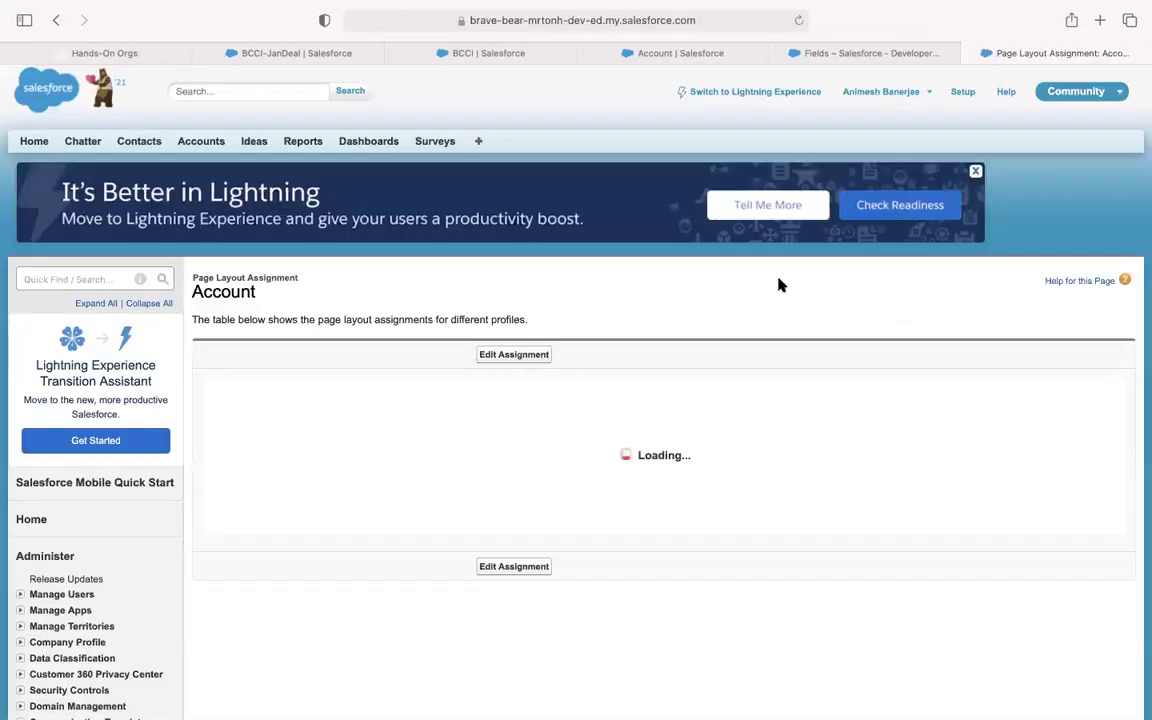
Scroll through the Account Page Layout Assignment table to review which layout each profile uses
{"action": "scroll", "coordinate": [731, 418], "scroll_direction": "down", "scroll_amount": 2}
{"action": "scroll", "coordinate": [600, 410], "scroll_direction": "up", "scroll_amount": 2}
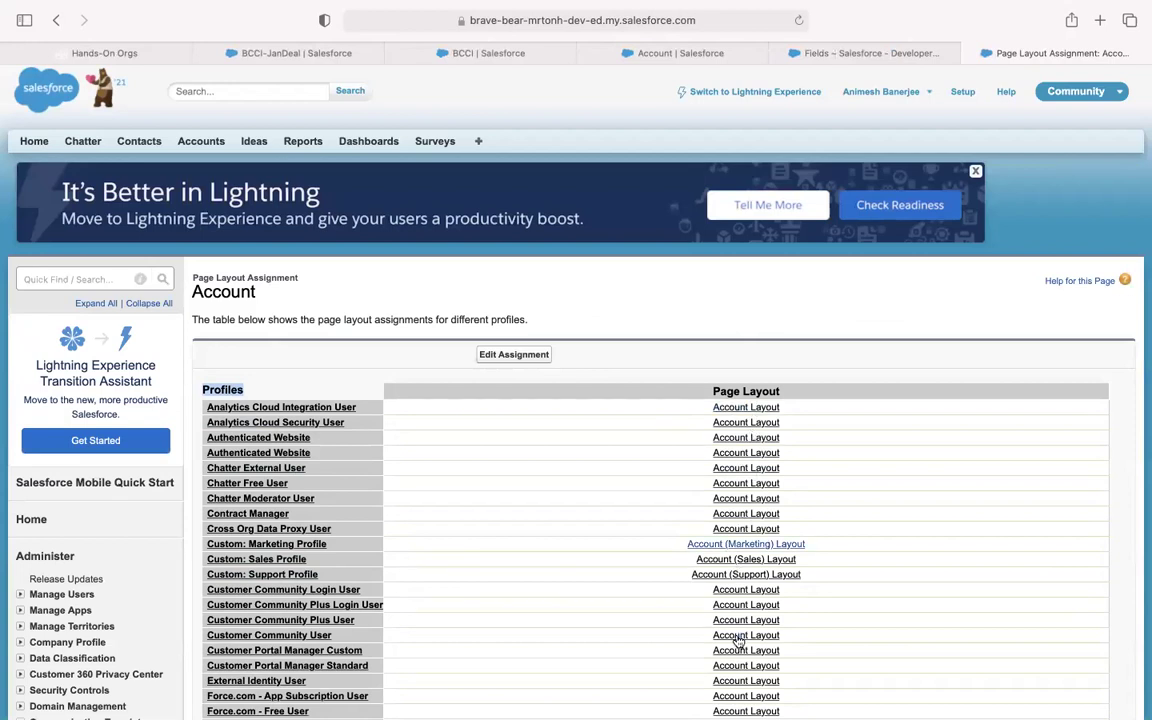
{"action": "scroll", "coordinate": [738, 640], "scroll_direction": "down", "scroll_amount": 3}
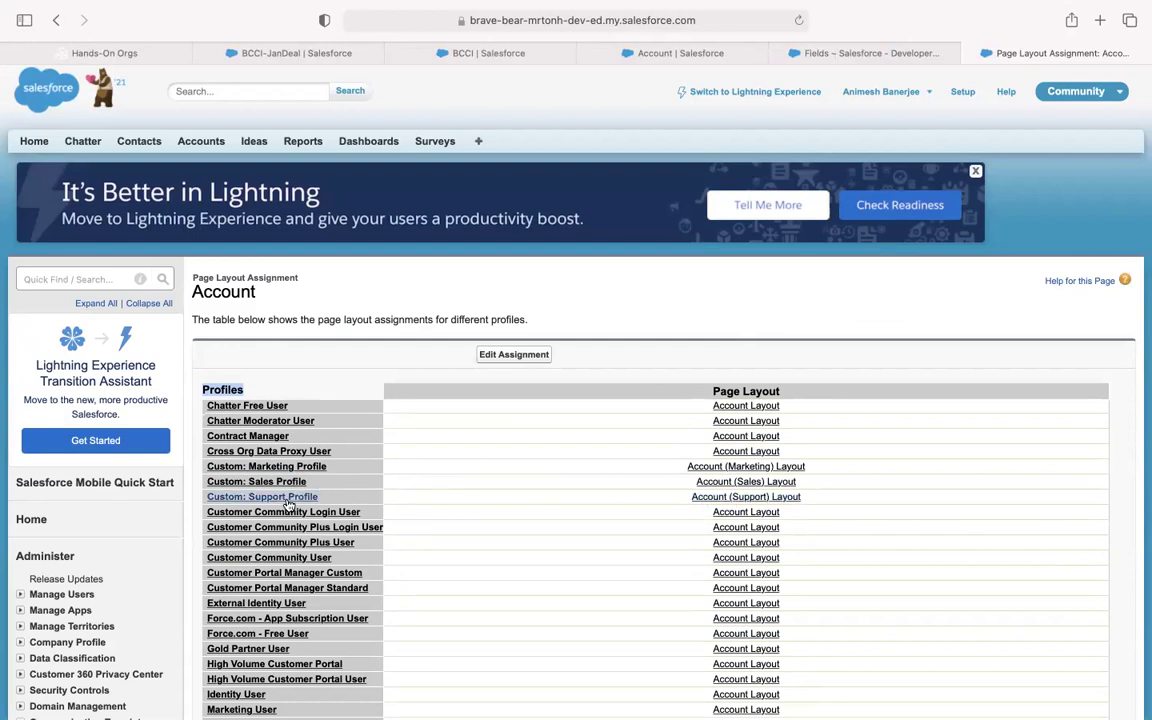
{"action": "scroll", "coordinate": [546, 540], "scroll_direction": "down", "scroll_amount": 3}
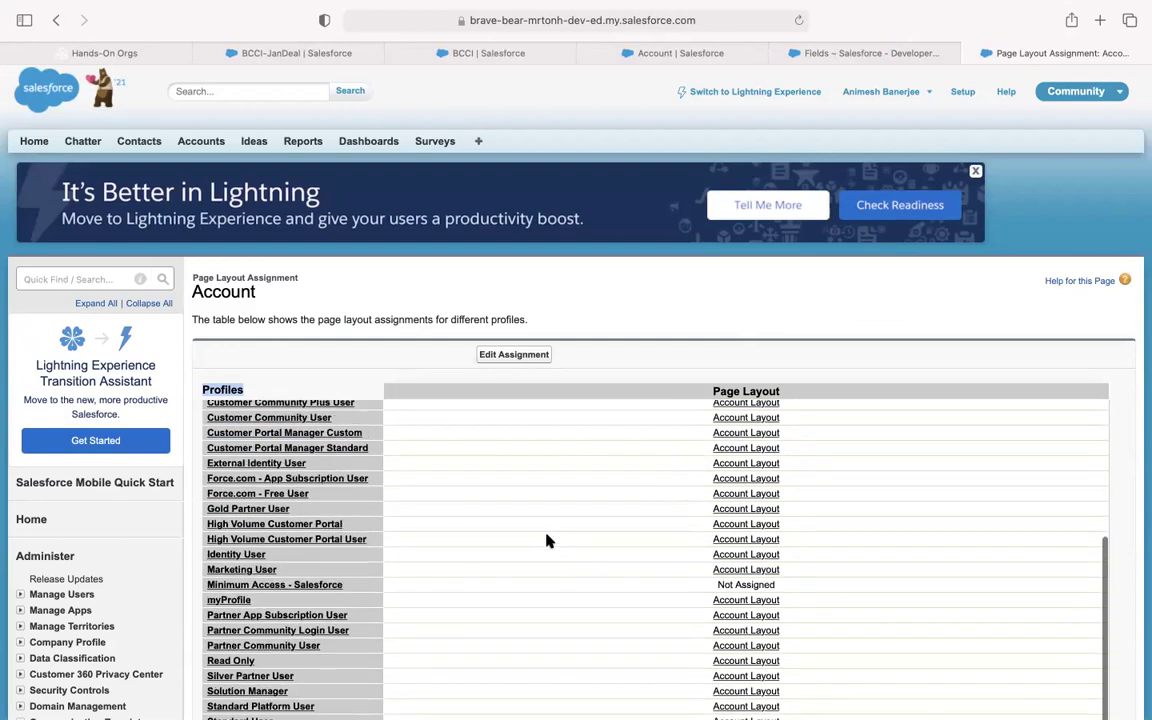
{"action": "scroll", "coordinate": [546, 540], "scroll_direction": "up", "scroll_amount": 1}
{"action": "scroll", "coordinate": [546, 540], "scroll_direction": "down", "scroll_amount": 1}
{"action": "scroll", "coordinate": [1121, 499], "scroll_direction": "down", "scroll_amount": 2}
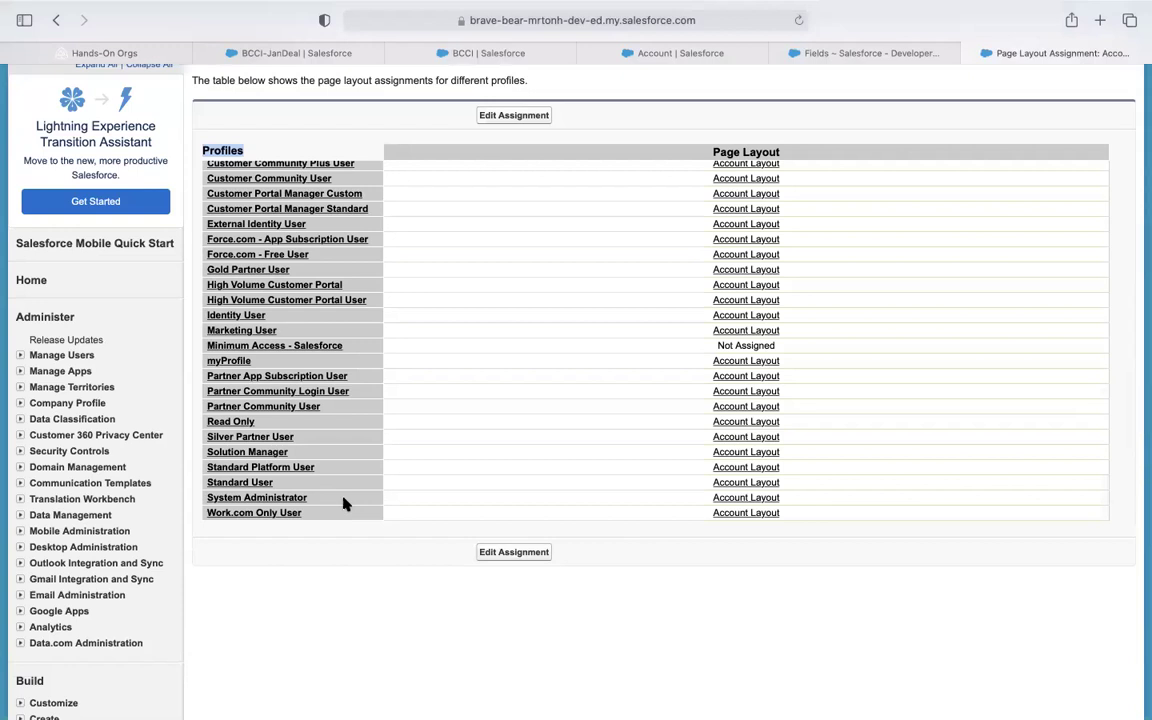
{"action": "left_click", "coordinate": [598, 507]}
Assign the Account (Support) Layout to the Force.com - Free User profile and save the assignment
{"action": "left_click", "coordinate": [503, 552]}
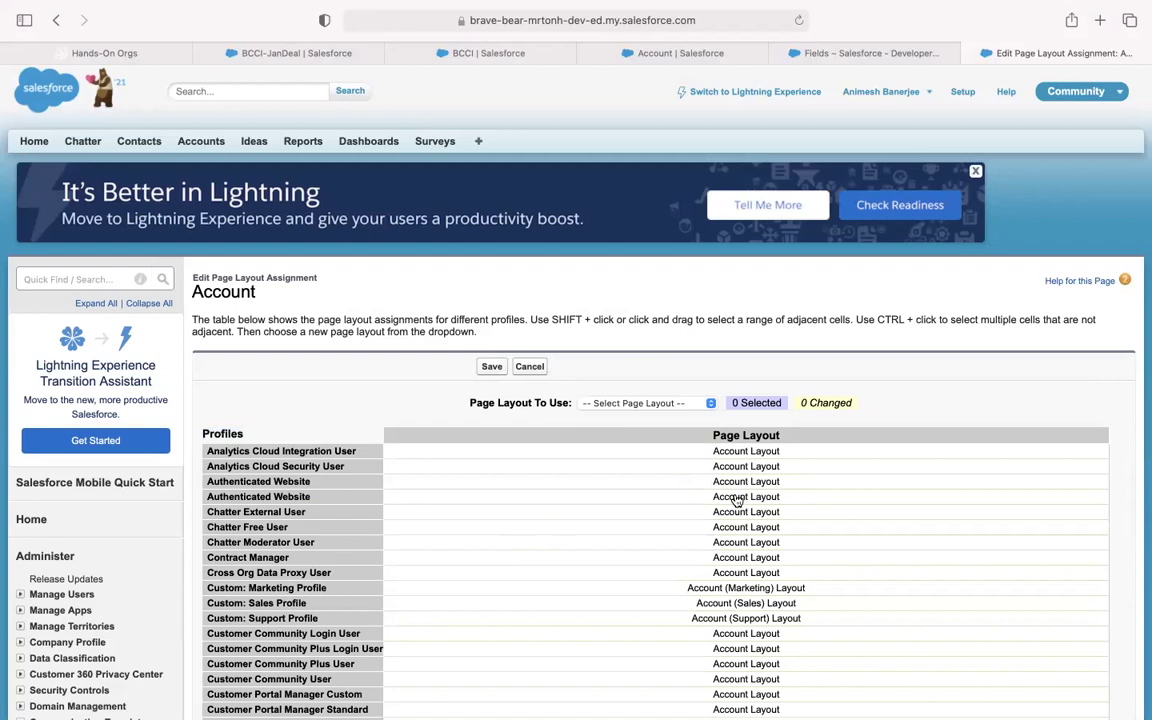
{"action": "scroll", "coordinate": [708, 549], "scroll_direction": "down", "scroll_amount": 3}
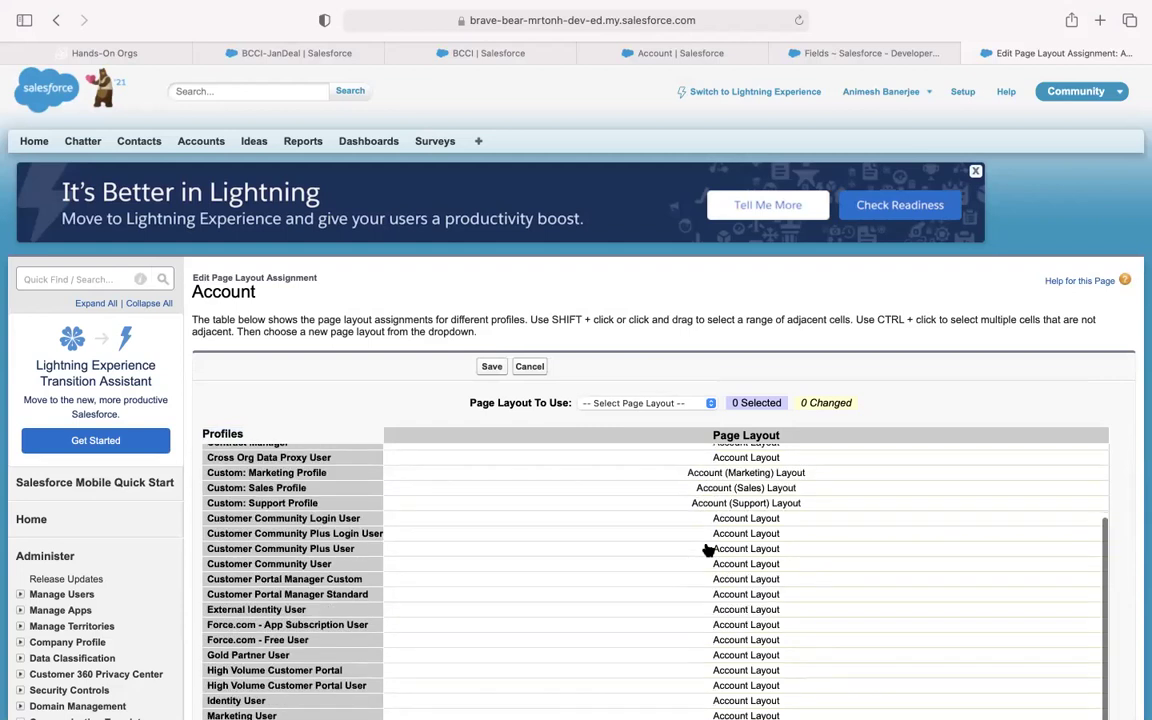
{"action": "scroll", "coordinate": [708, 549], "scroll_direction": "down", "scroll_amount": 2}
{"action": "left_click", "coordinate": [716, 562]}
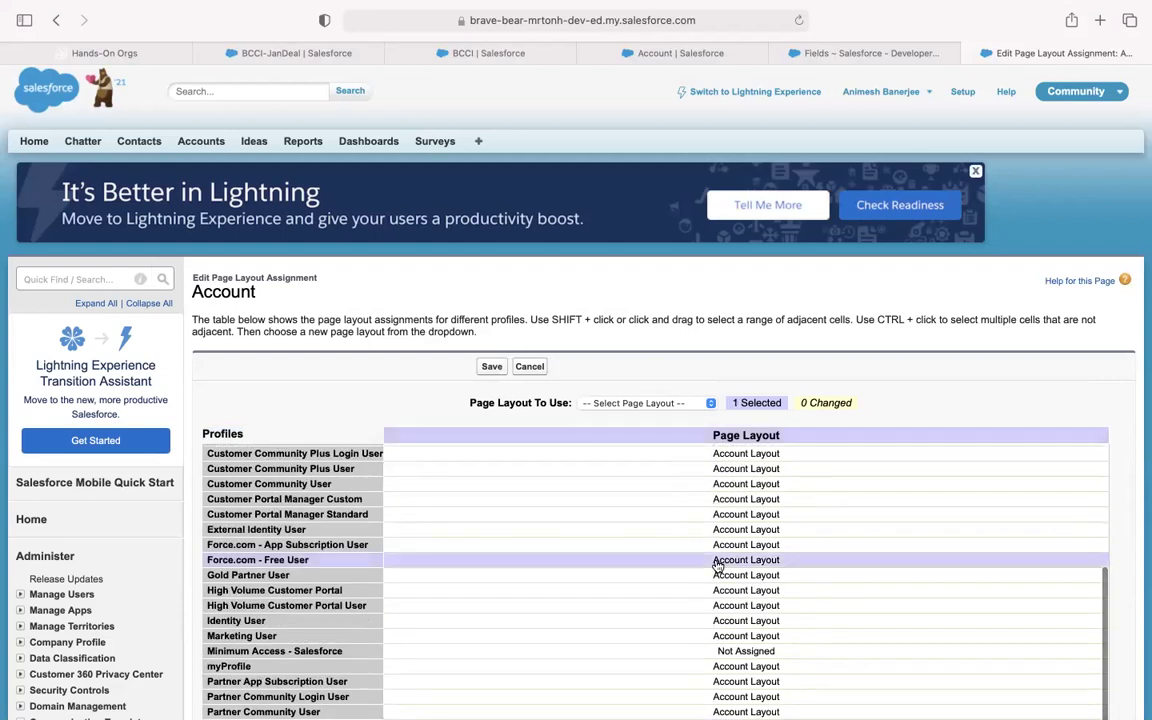
{"action": "left_click", "coordinate": [670, 404]}
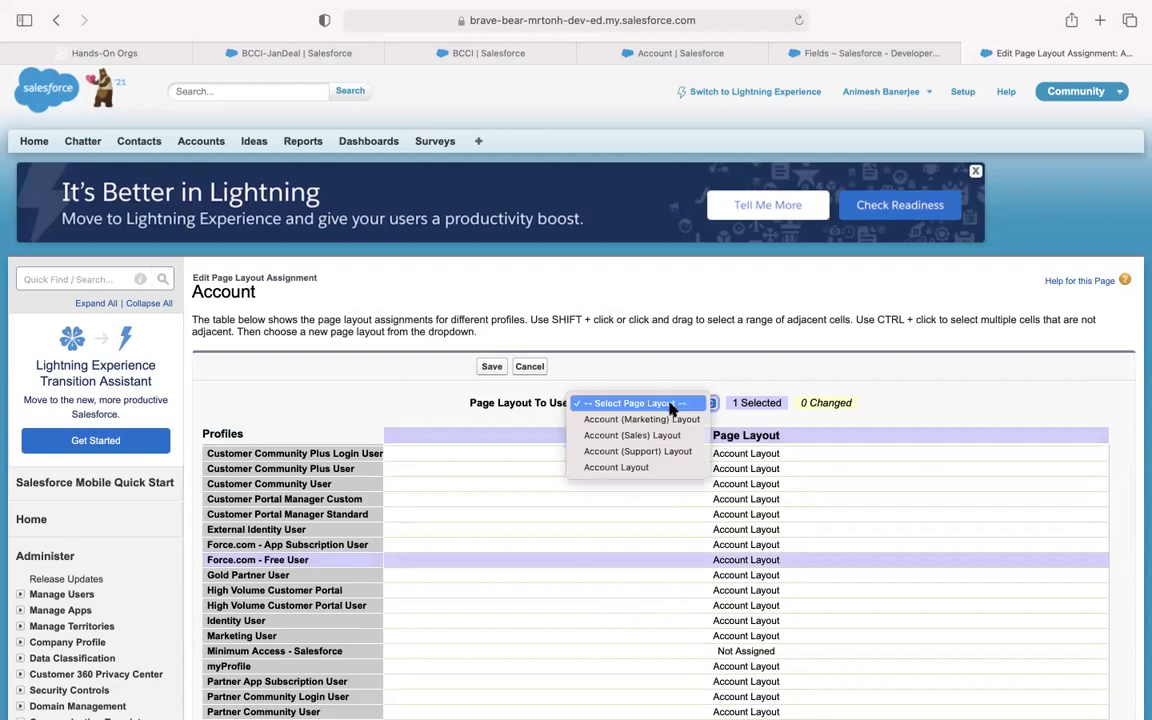
{"action": "left_click", "coordinate": [643, 455]}
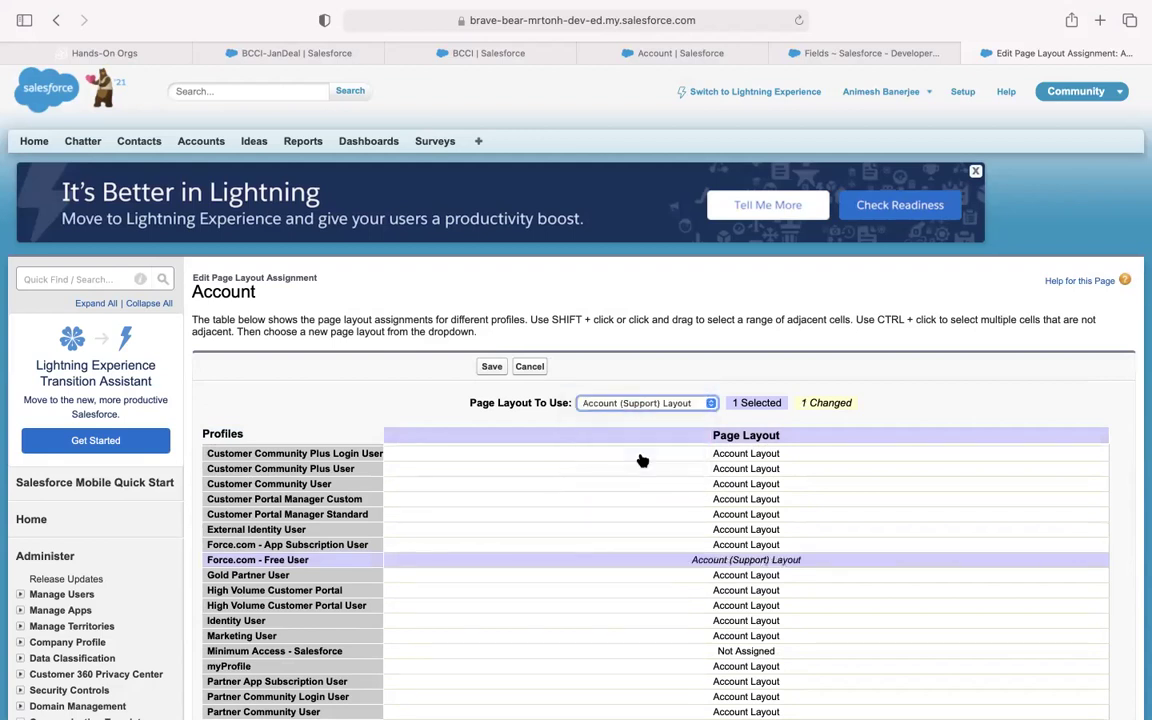
{"action": "scroll", "coordinate": [643, 460], "scroll_direction": "down", "scroll_amount": 2}
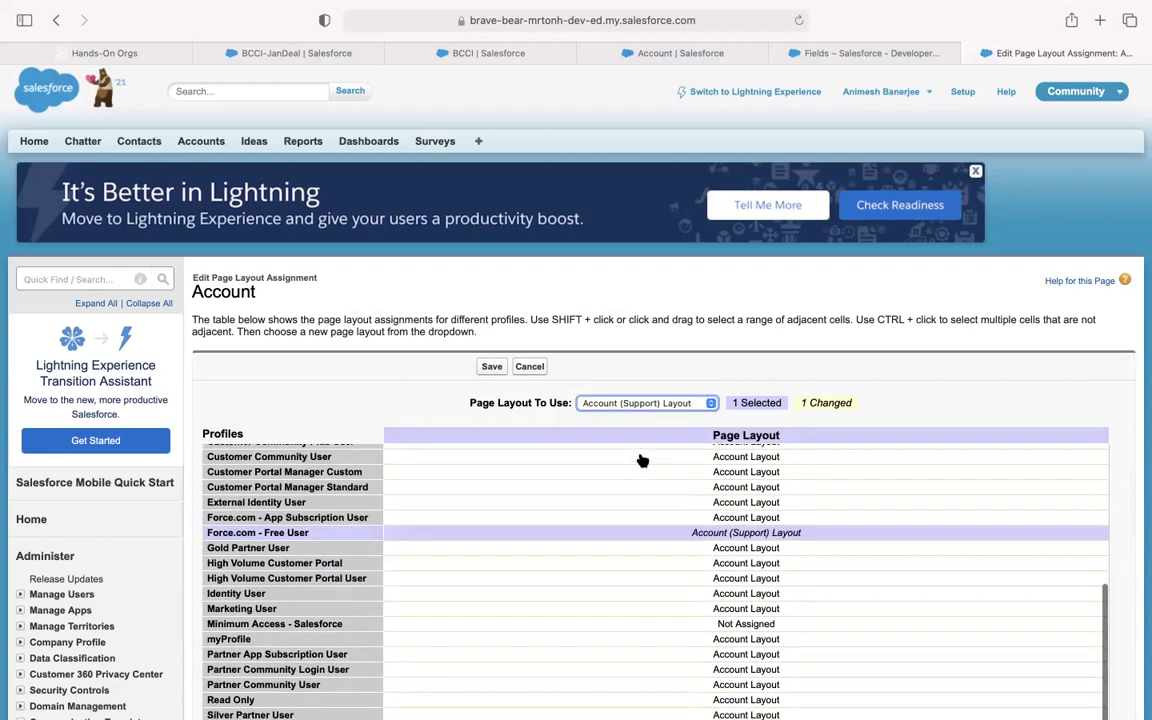
{"action": "left_click", "coordinate": [488, 369]}
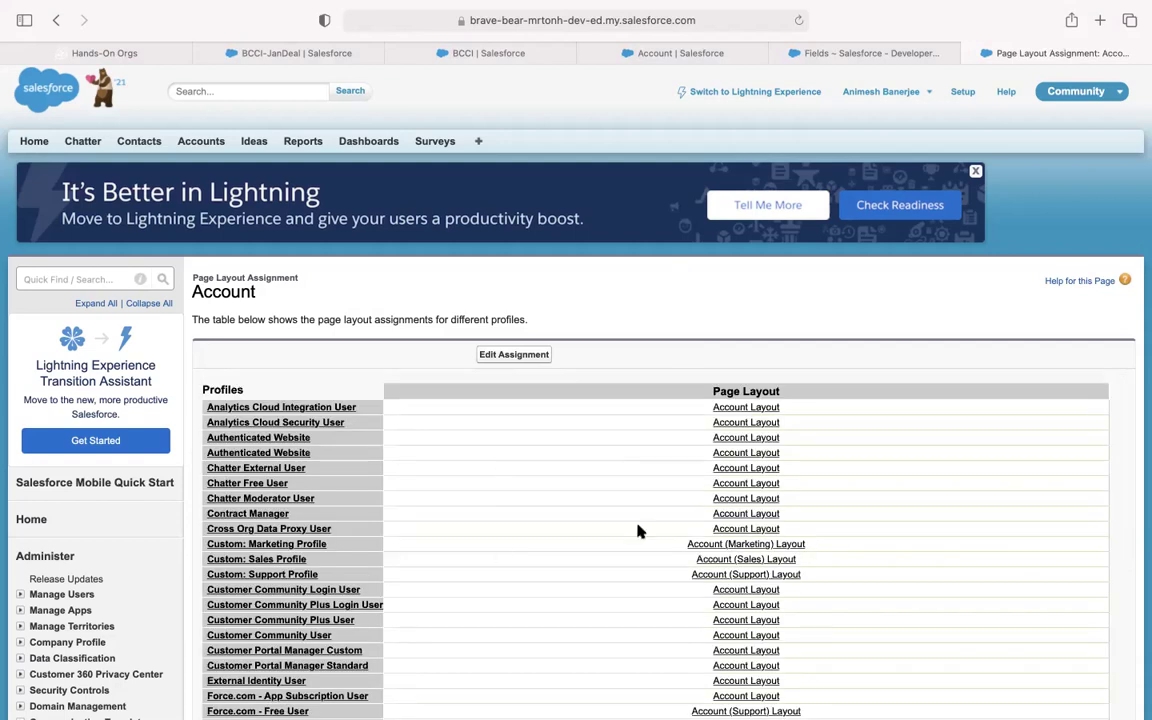
{"action": "scroll", "coordinate": [585, 520], "scroll_direction": "down", "scroll_amount": 5}
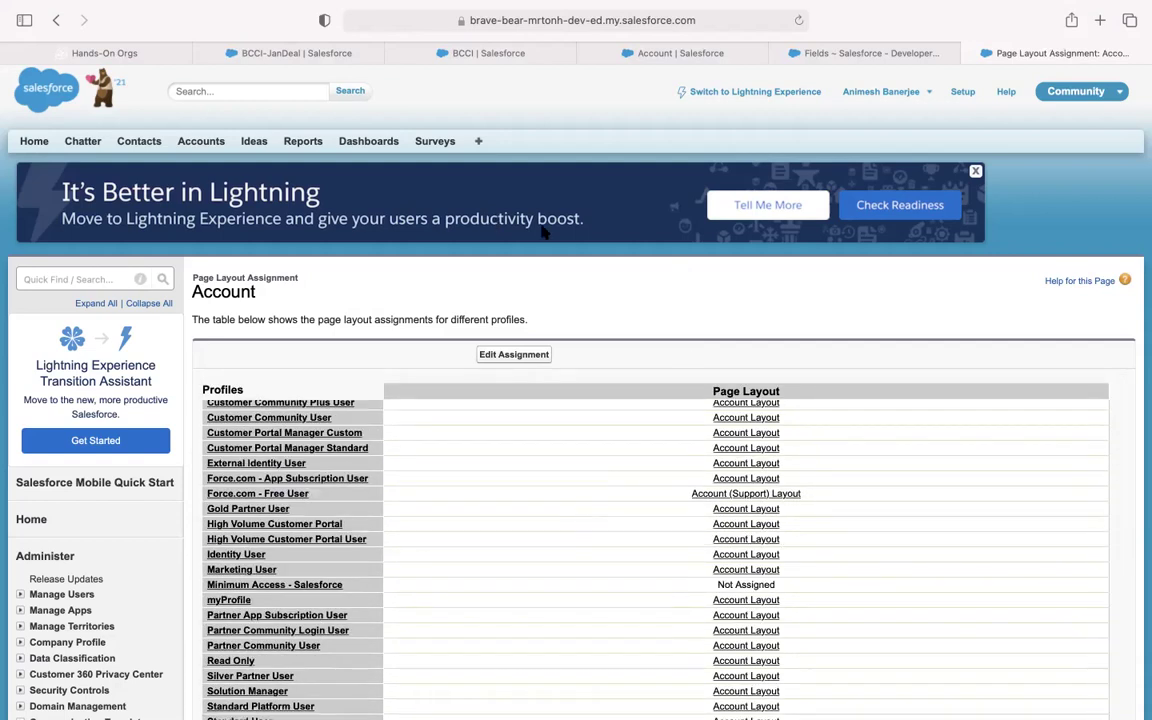
Review the BCCI-JanDeal opportunity's Details fields
{"action": "left_click", "coordinate": [335, 54]}
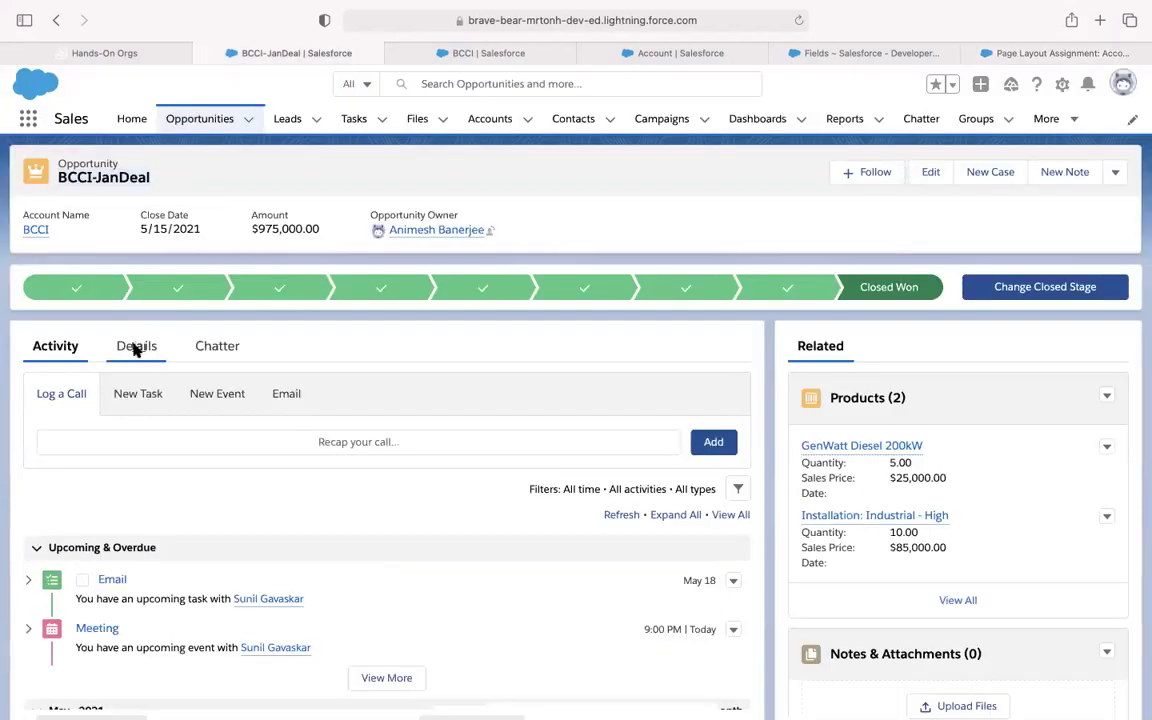
{"action": "left_click", "coordinate": [138, 346]}
{"action": "scroll", "coordinate": [380, 505], "scroll_direction": "down", "scroll_amount": 3}
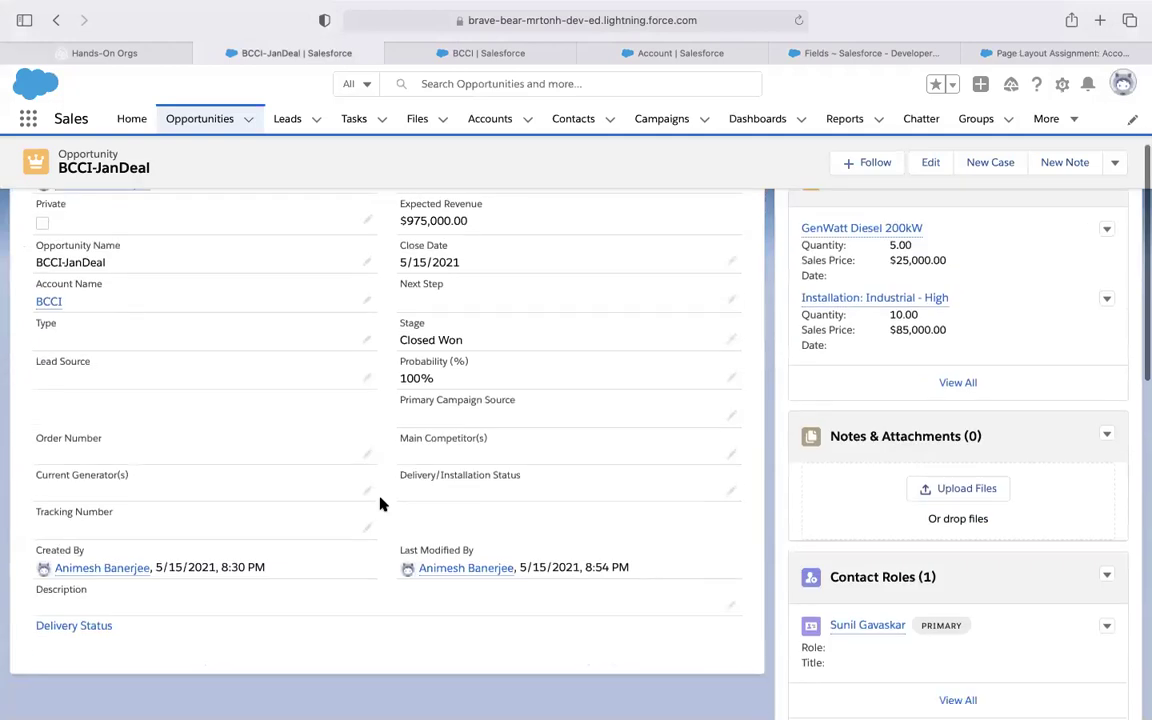
{"action": "scroll", "coordinate": [380, 505], "scroll_direction": "up", "scroll_amount": 1}
{"action": "scroll", "coordinate": [380, 505], "scroll_direction": "up", "scroll_amount": 1}
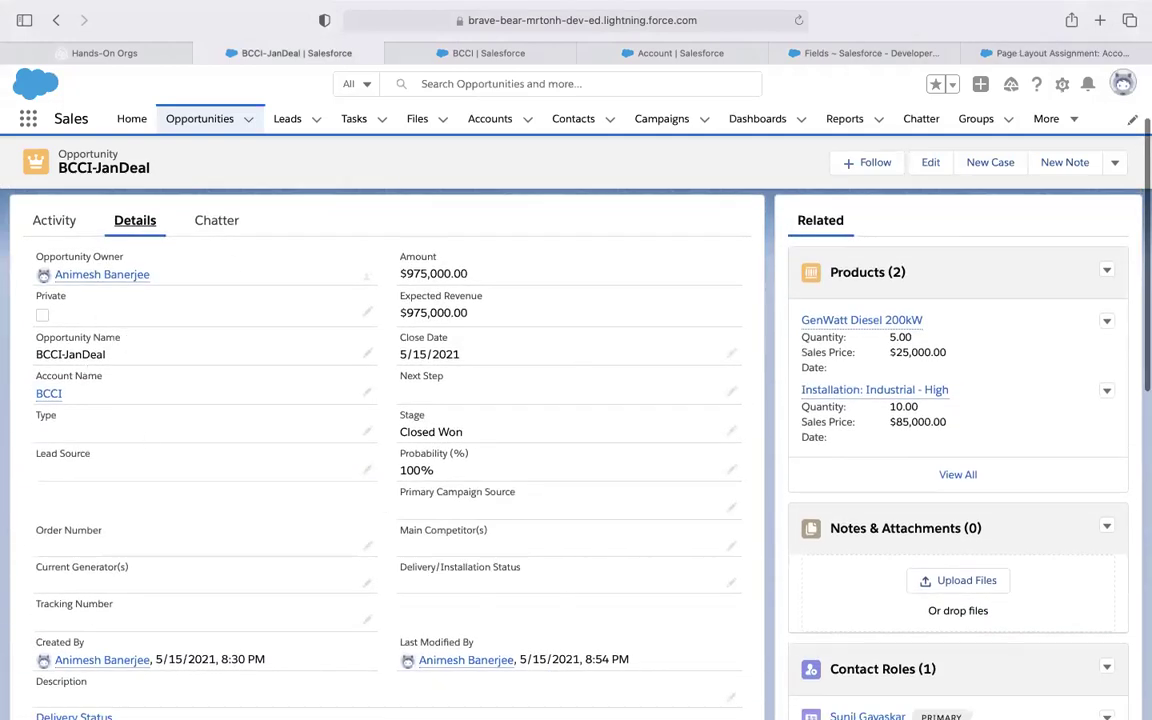
Open the BCCI-JanDeal edit form, close it unchanged, and go to the Accounts list
{"action": "left_click", "coordinate": [928, 165]}
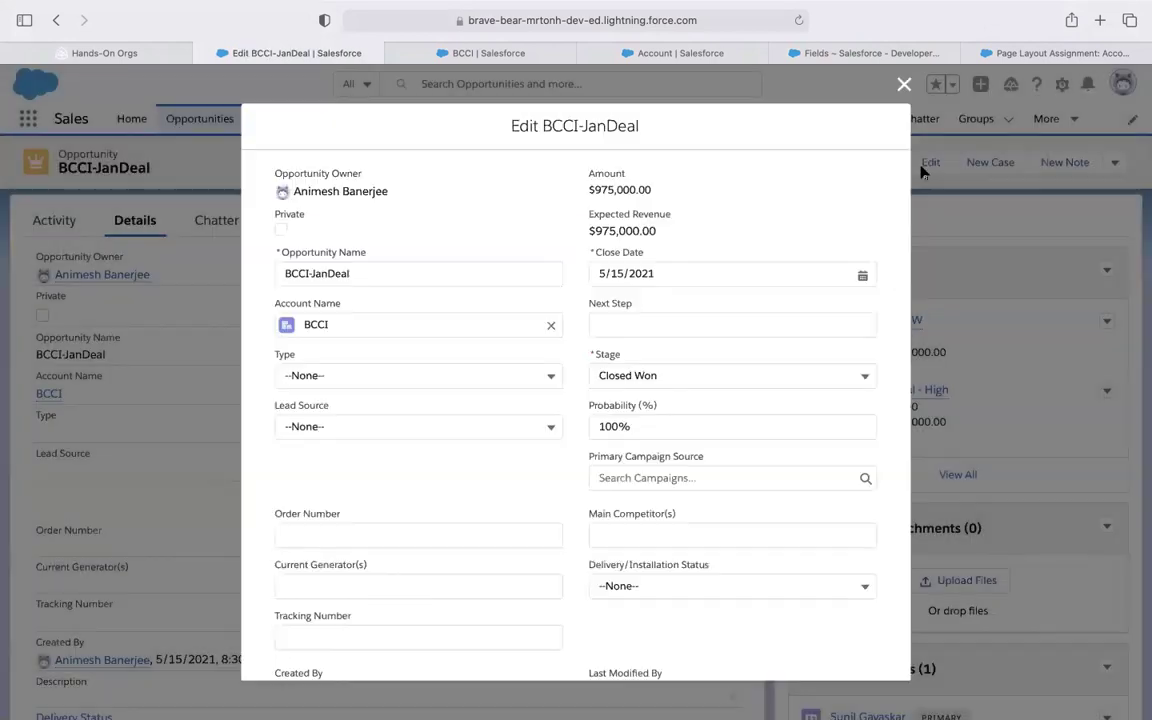
{"action": "scroll", "coordinate": [553, 334], "scroll_direction": "down", "scroll_amount": 5}
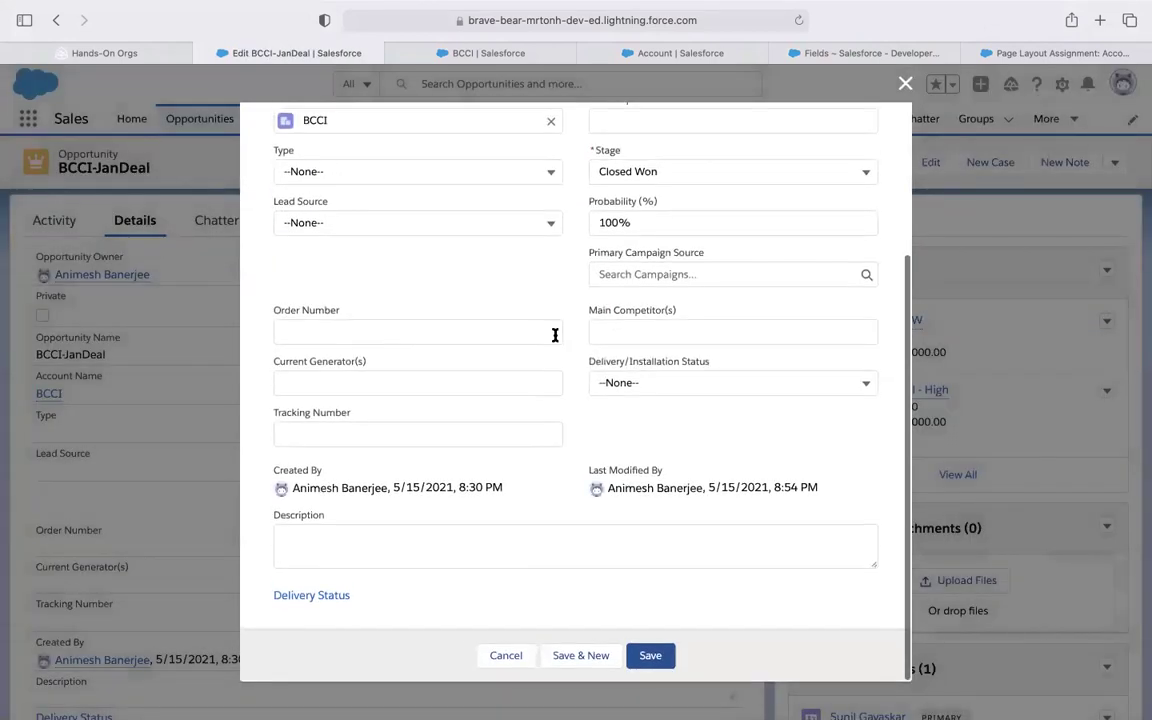
{"action": "left_click", "coordinate": [905, 83]}
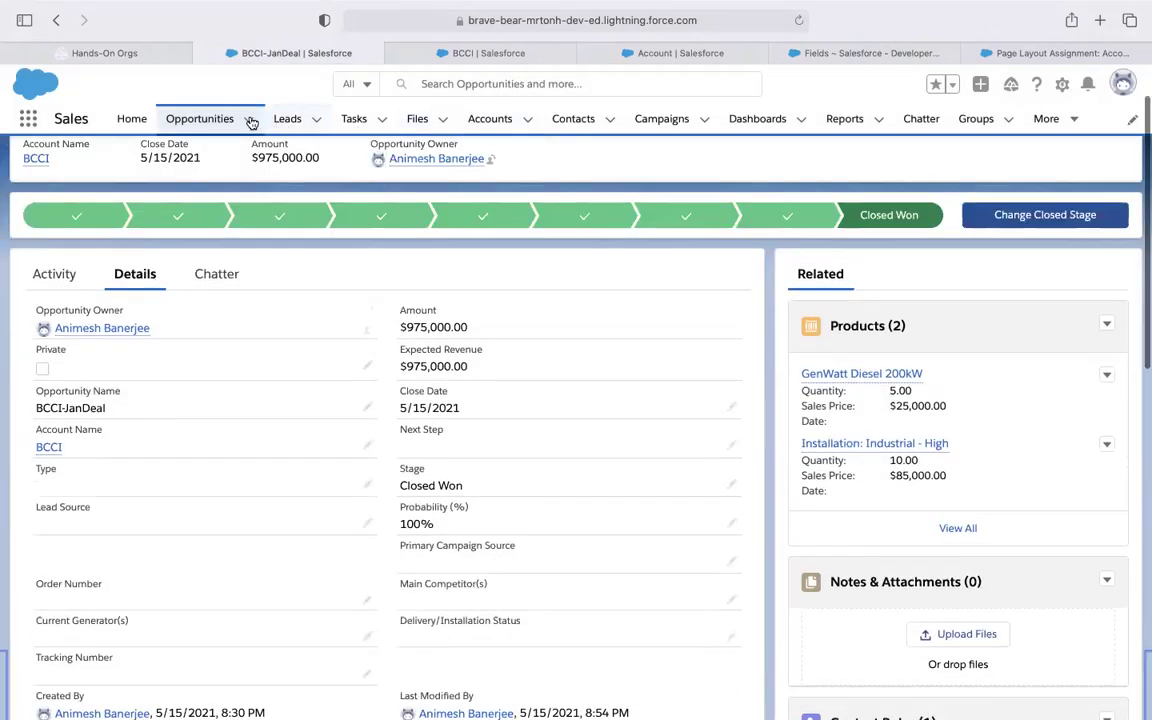
{"action": "left_click", "coordinate": [250, 119]}
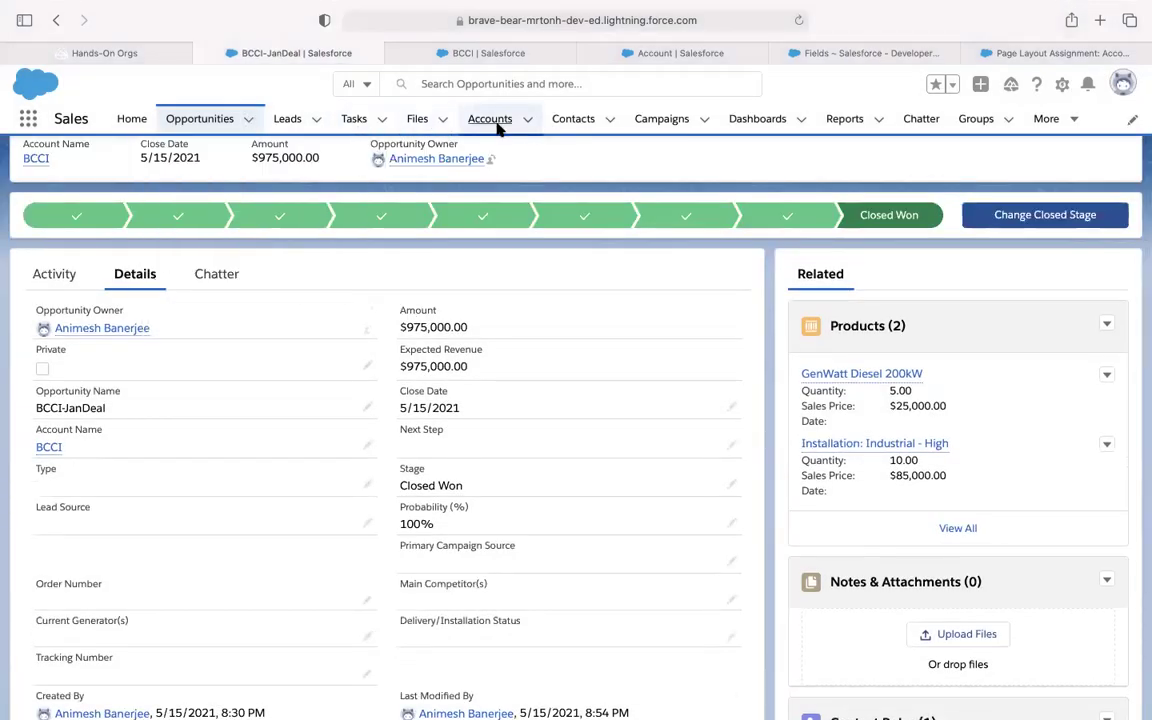
{"action": "left_click", "coordinate": [490, 119]}
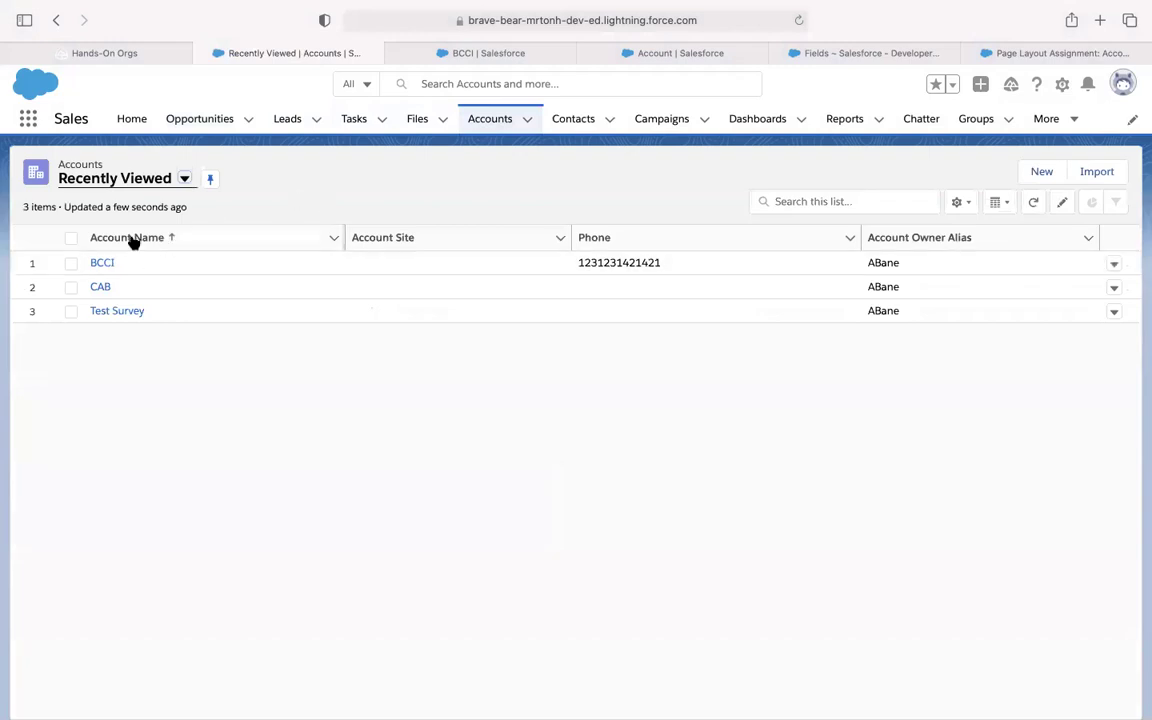
Open the BCCI account, then check the New Account and BCCI edit forms without saving
{"action": "left_click", "coordinate": [102, 262]}
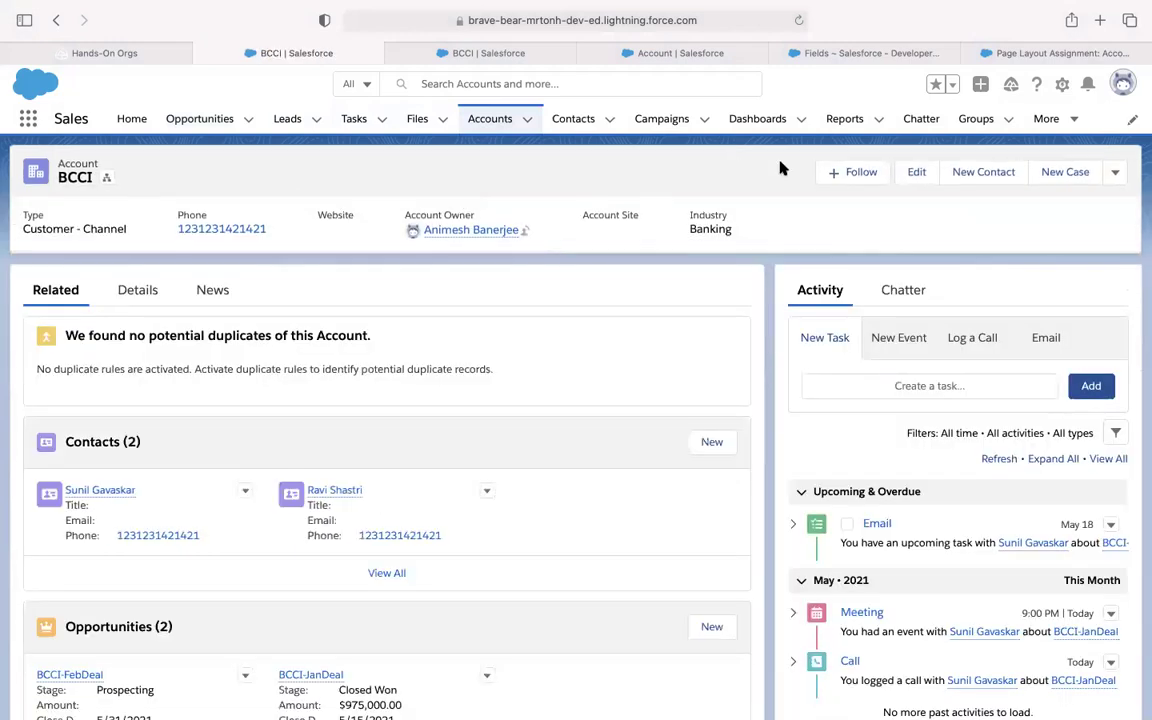
{"action": "left_click", "coordinate": [530, 121]}
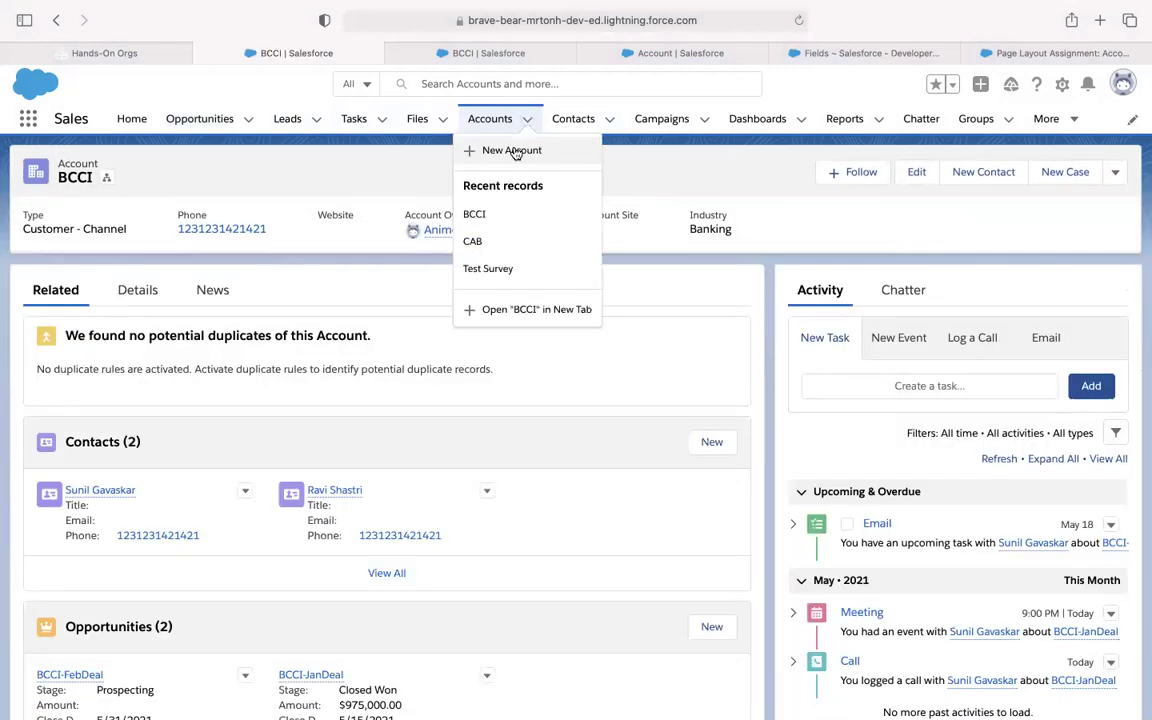
{"action": "left_click", "coordinate": [514, 151]}
{"action": "scroll", "coordinate": [534, 320], "scroll_direction": "down", "scroll_amount": 10}
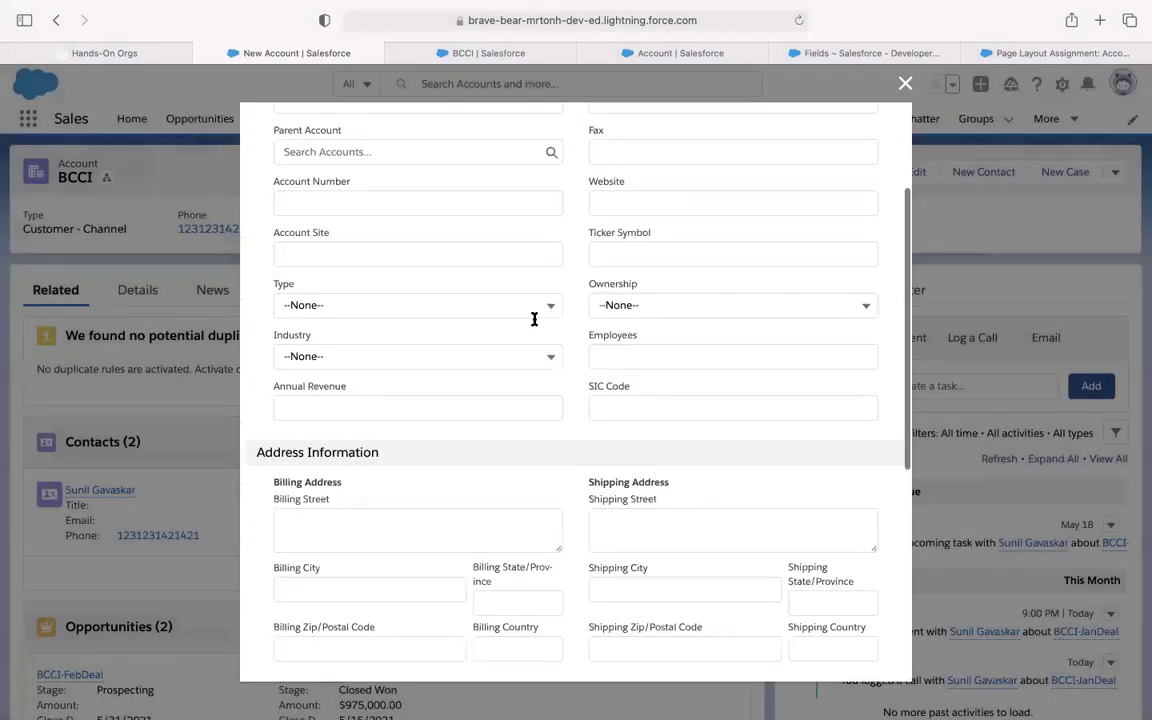
{"action": "left_click", "coordinate": [905, 85]}
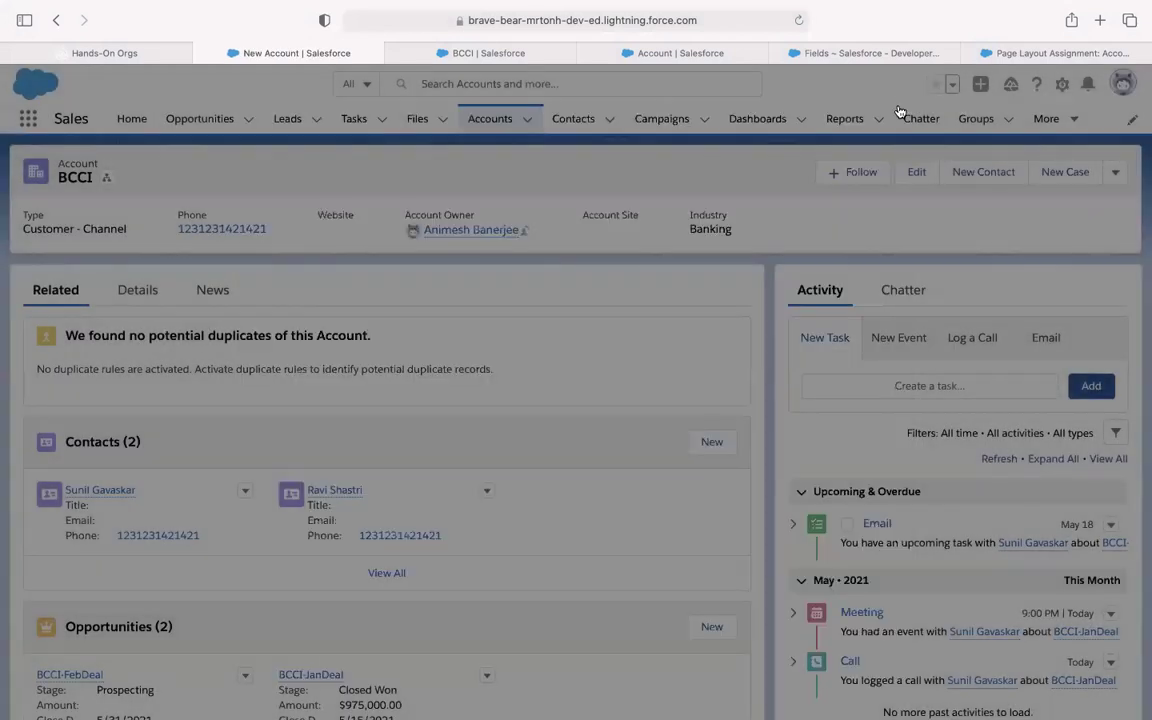
{"action": "left_click", "coordinate": [913, 171]}
{"action": "scroll", "coordinate": [707, 289], "scroll_direction": "down", "scroll_amount": 10}
{"action": "left_click", "coordinate": [905, 85]}
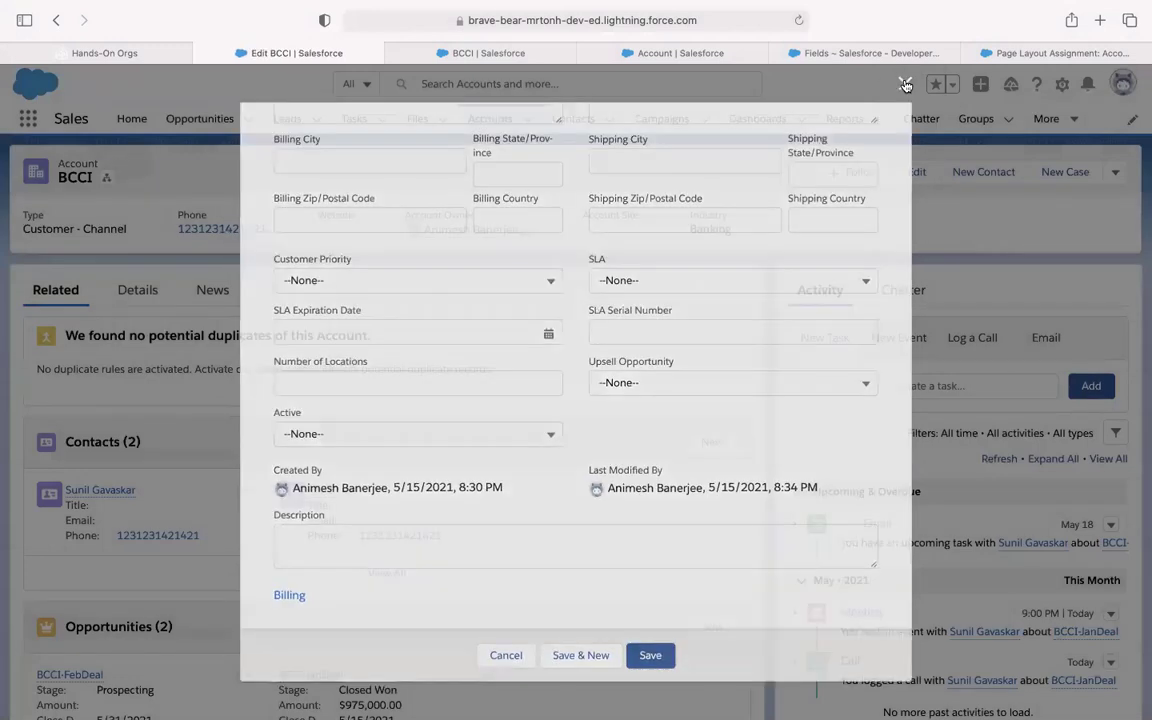
Scroll through the BCCI account's Details fields
{"action": "left_click", "coordinate": [138, 290]}
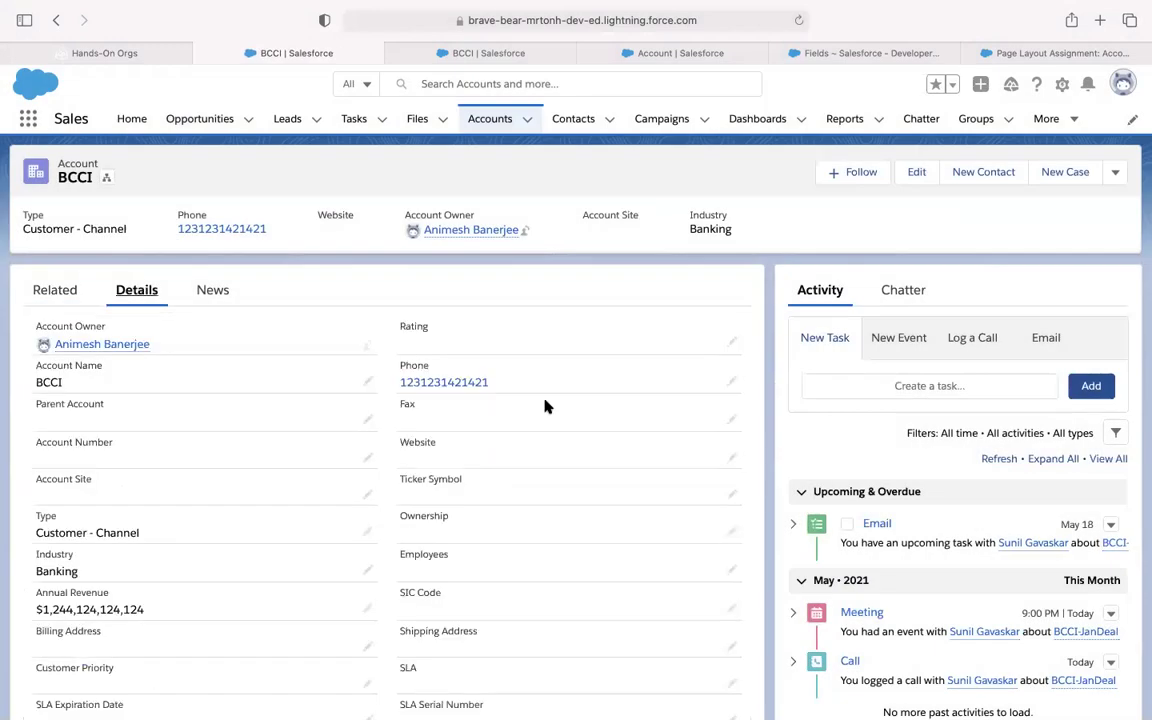
{"action": "scroll", "coordinate": [549, 407], "scroll_direction": "down", "scroll_amount": 2}
{"action": "scroll", "coordinate": [549, 407], "scroll_direction": "down", "scroll_amount": 2}
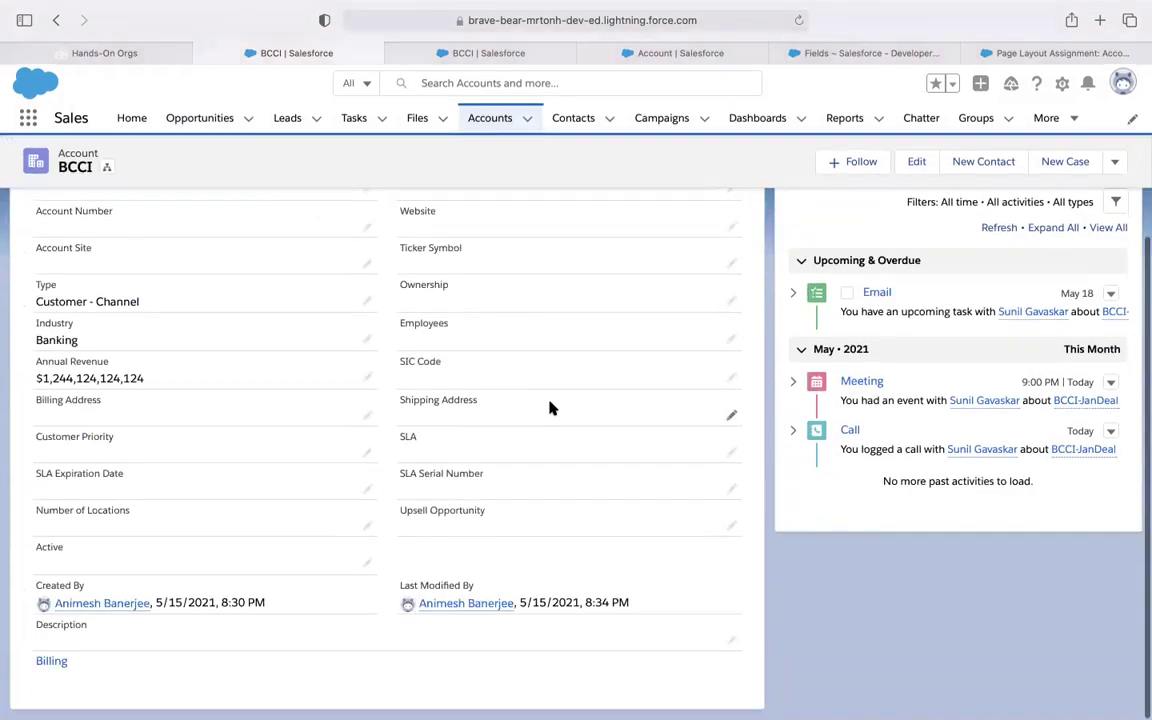
{"action": "scroll", "coordinate": [549, 407], "scroll_direction": "up", "scroll_amount": 1}
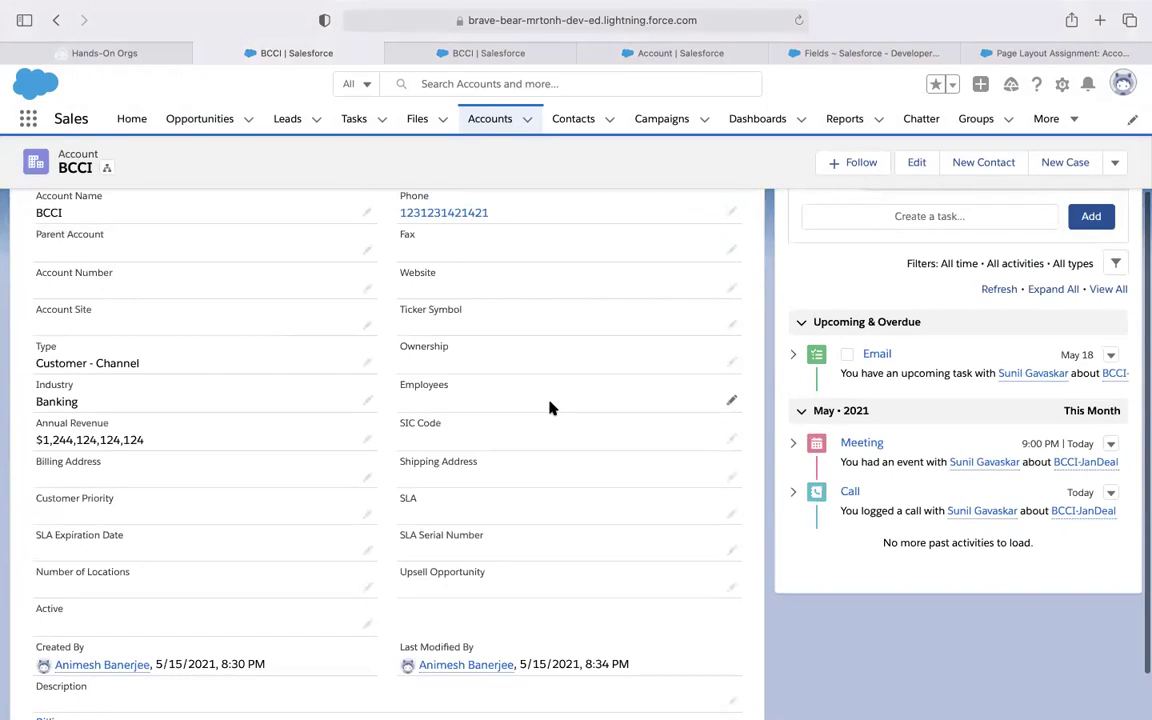
{"action": "scroll", "coordinate": [549, 407], "scroll_direction": "up", "scroll_amount": 1}
{"action": "scroll", "coordinate": [549, 407], "scroll_direction": "up", "scroll_amount": 1}
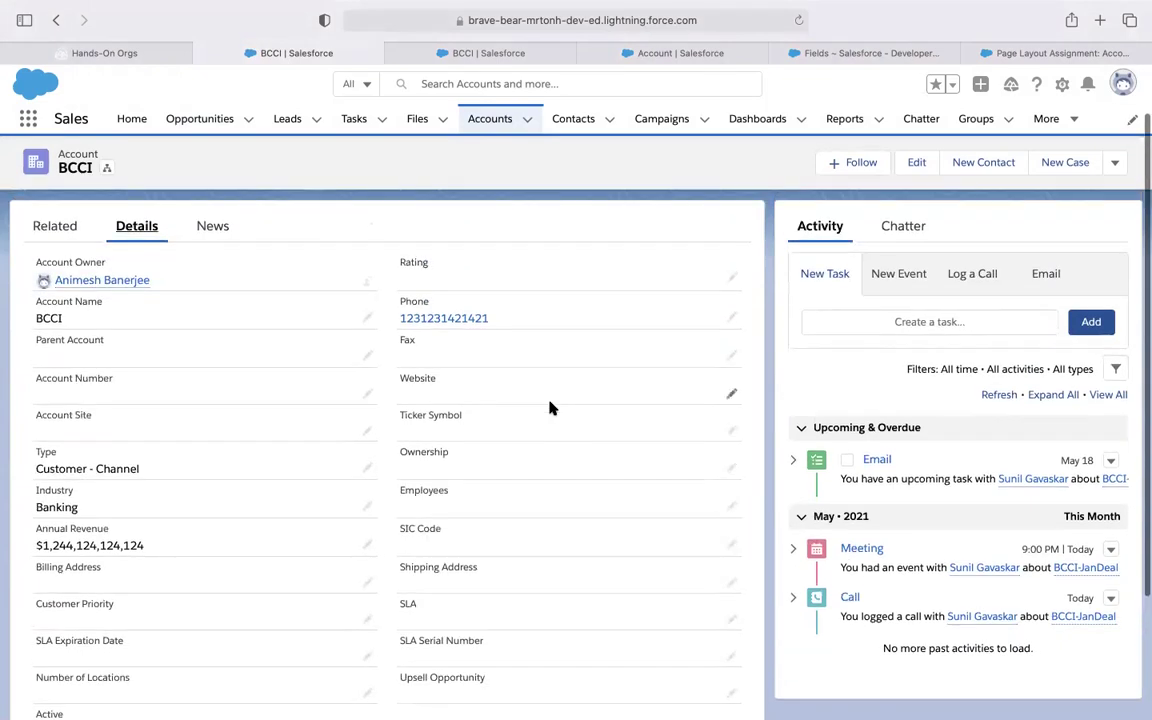
Search the BCCI page for 'gst', then reload the account page
{"action": "key", "text": "super+f"}
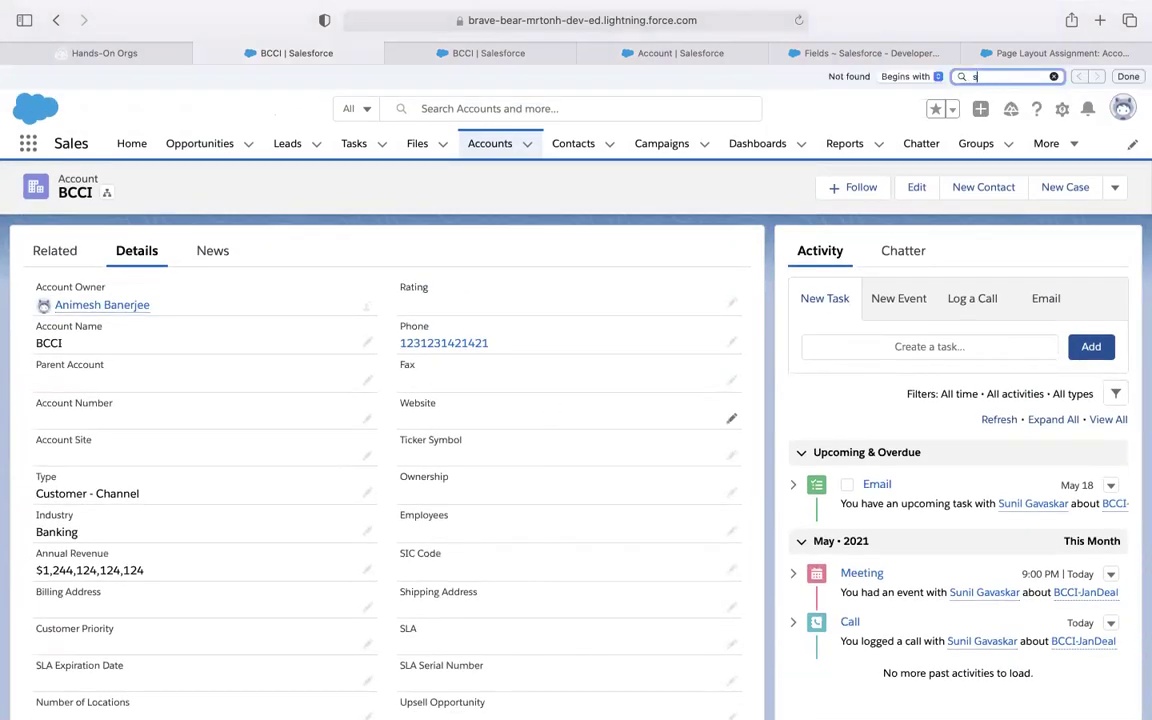
{"action": "type", "text": "gst"}
{"action": "key", "text": "super+f"}
{"action": "scroll", "coordinate": [397, 544], "scroll_direction": "down", "scroll_amount": 3}
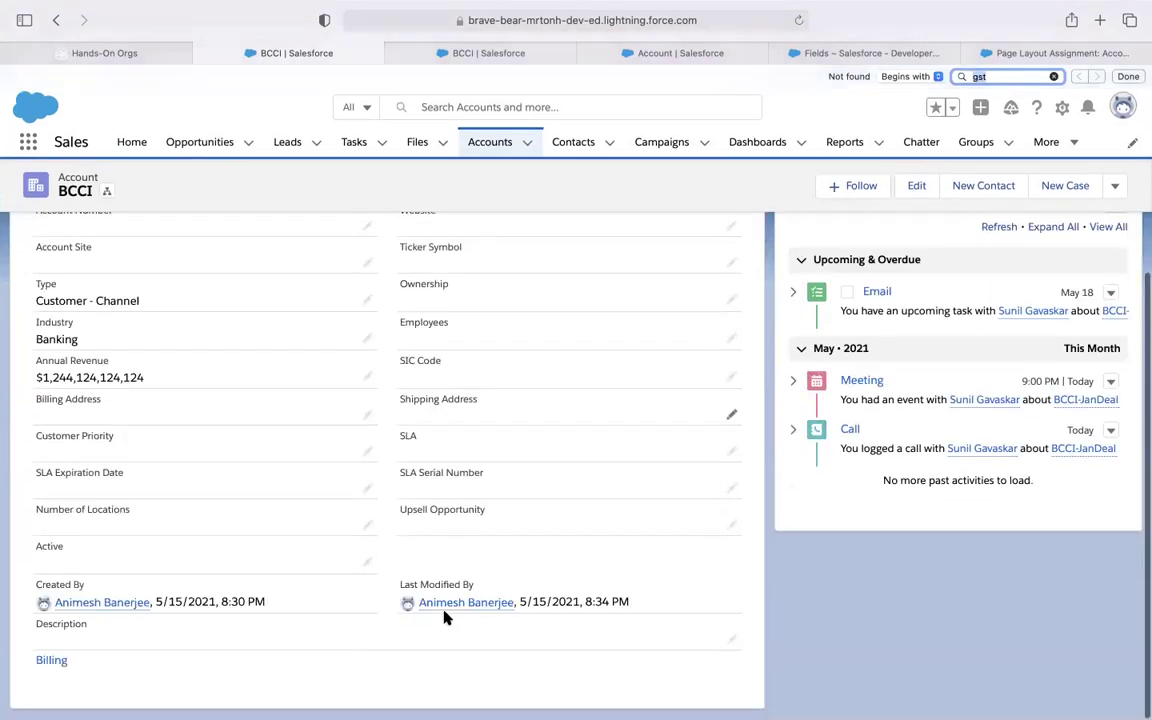
{"action": "left_click", "coordinate": [798, 20]}
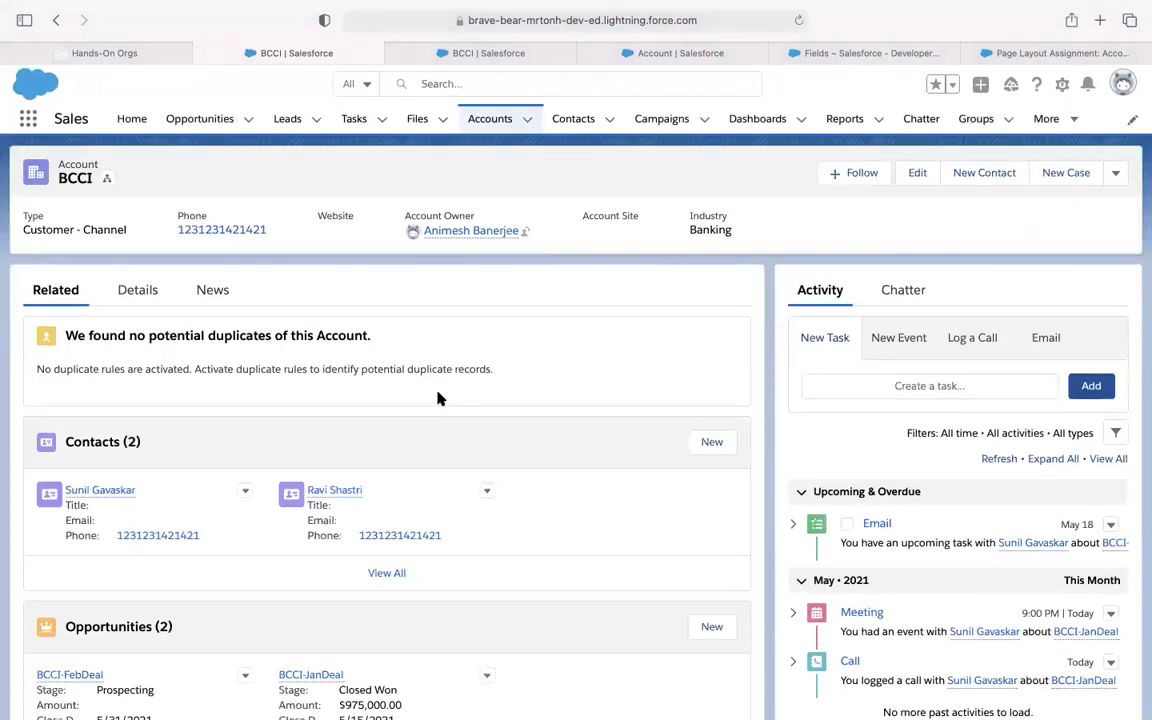
Check GST Number on the BCCI account's Details and edit form, closing it unchanged
{"action": "left_click", "coordinate": [140, 292]}
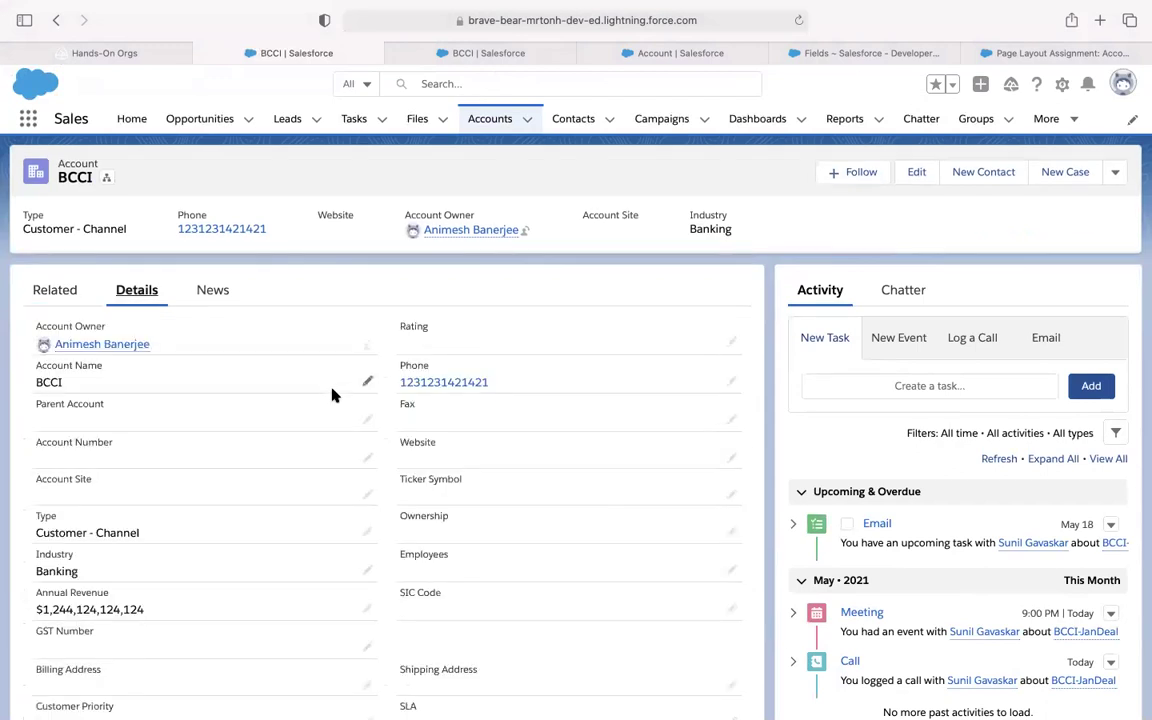
{"action": "scroll", "coordinate": [333, 396], "scroll_direction": "down", "scroll_amount": 2}
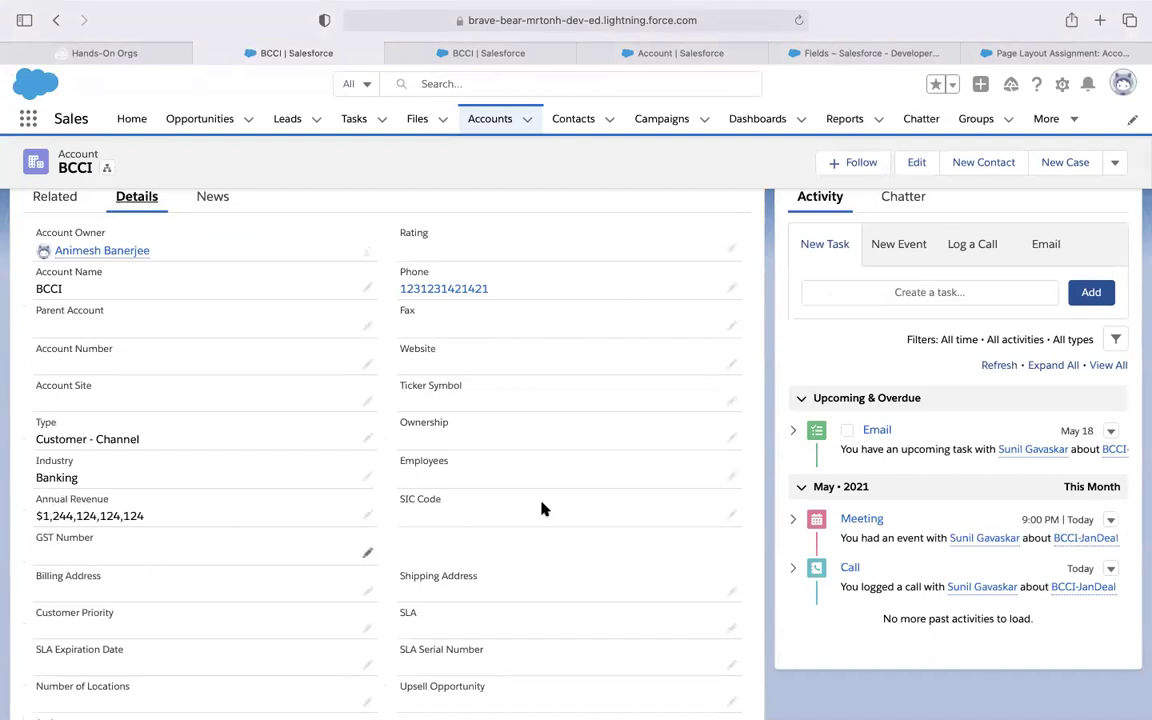
{"action": "left_click", "coordinate": [910, 172]}
{"action": "scroll", "coordinate": [600, 335], "scroll_direction": "down", "scroll_amount": 2}
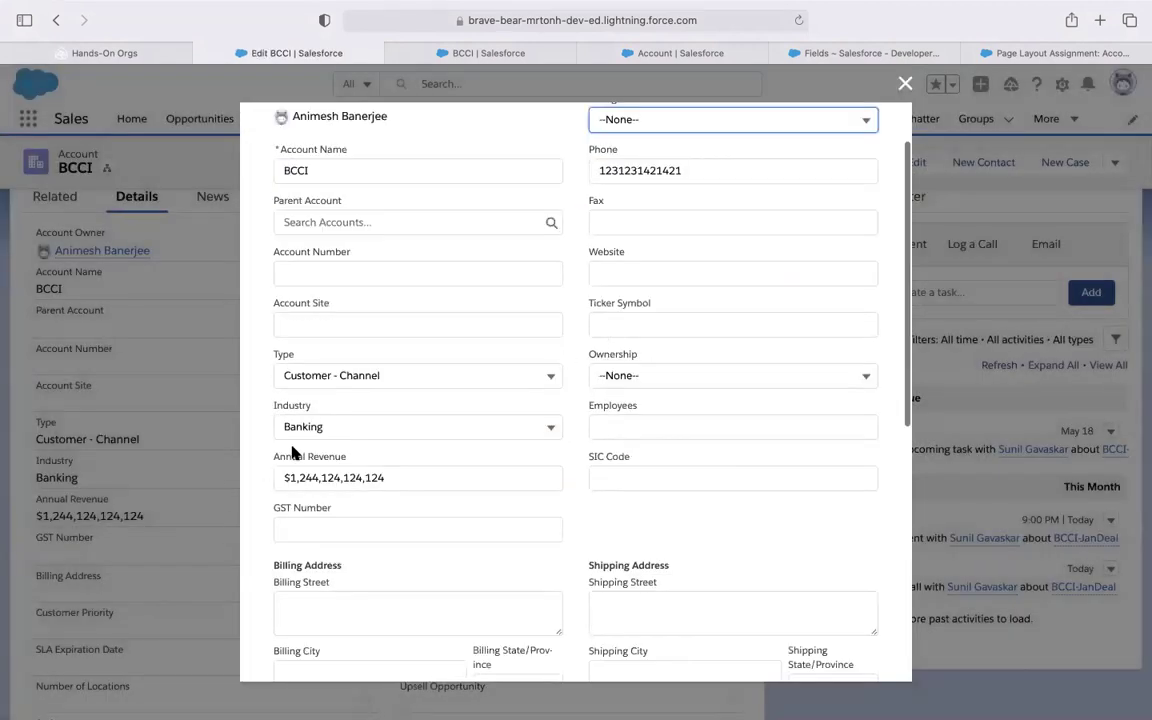
{"action": "left_click", "coordinate": [905, 83]}
Check GST Number on a blank New Account form, then return to the Account Fields page
{"action": "left_click", "coordinate": [527, 119]}
{"action": "left_click", "coordinate": [520, 149]}
{"action": "scroll", "coordinate": [394, 342], "scroll_direction": "down", "scroll_amount": 3}
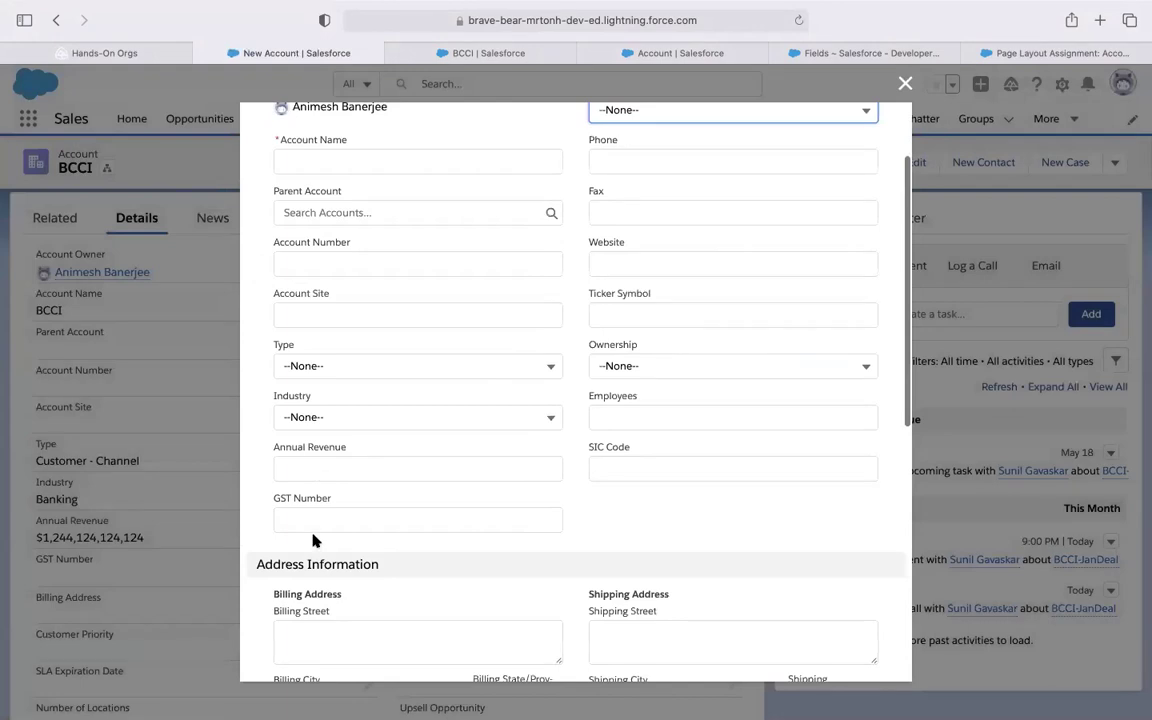
{"action": "left_click", "coordinate": [905, 83]}
{"action": "left_click", "coordinate": [857, 52]}
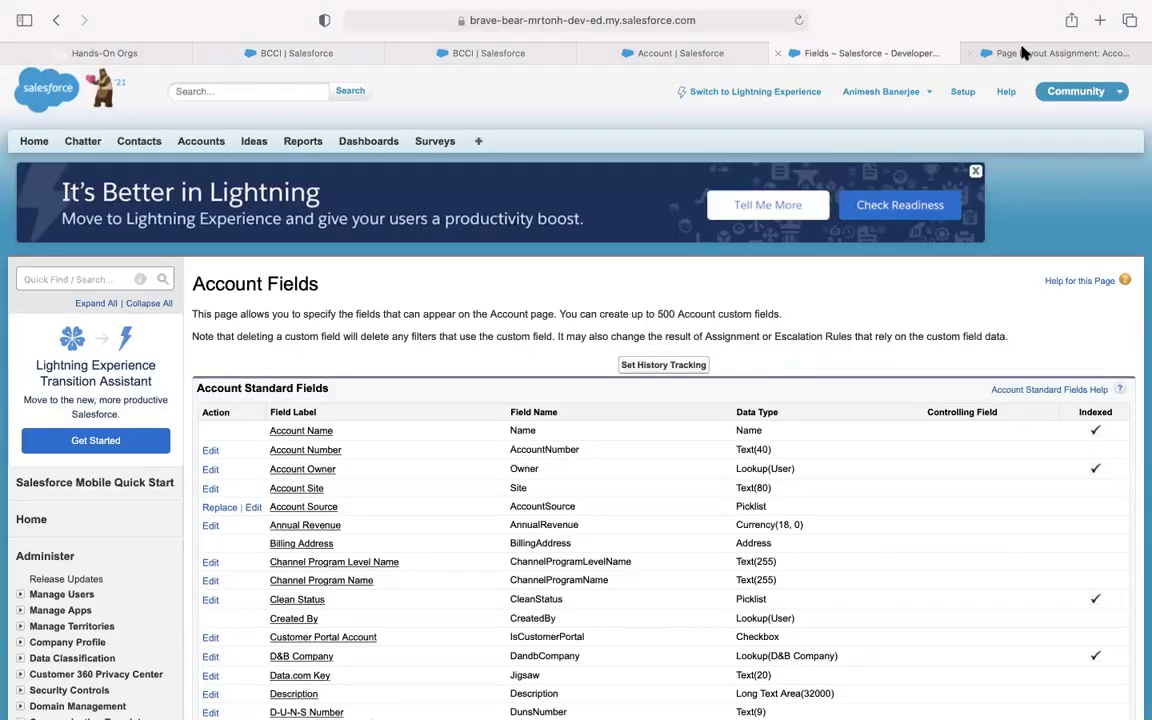
Review the profiles on the Account Page Layout Assignment page
{"action": "left_click", "coordinate": [1024, 52]}
{"action": "scroll", "coordinate": [478, 412], "scroll_direction": "down", "scroll_amount": 10}
{"action": "scroll", "coordinate": [445, 442], "scroll_direction": "up", "scroll_amount": 2}
{"action": "scroll", "coordinate": [445, 442], "scroll_direction": "up", "scroll_amount": 5}
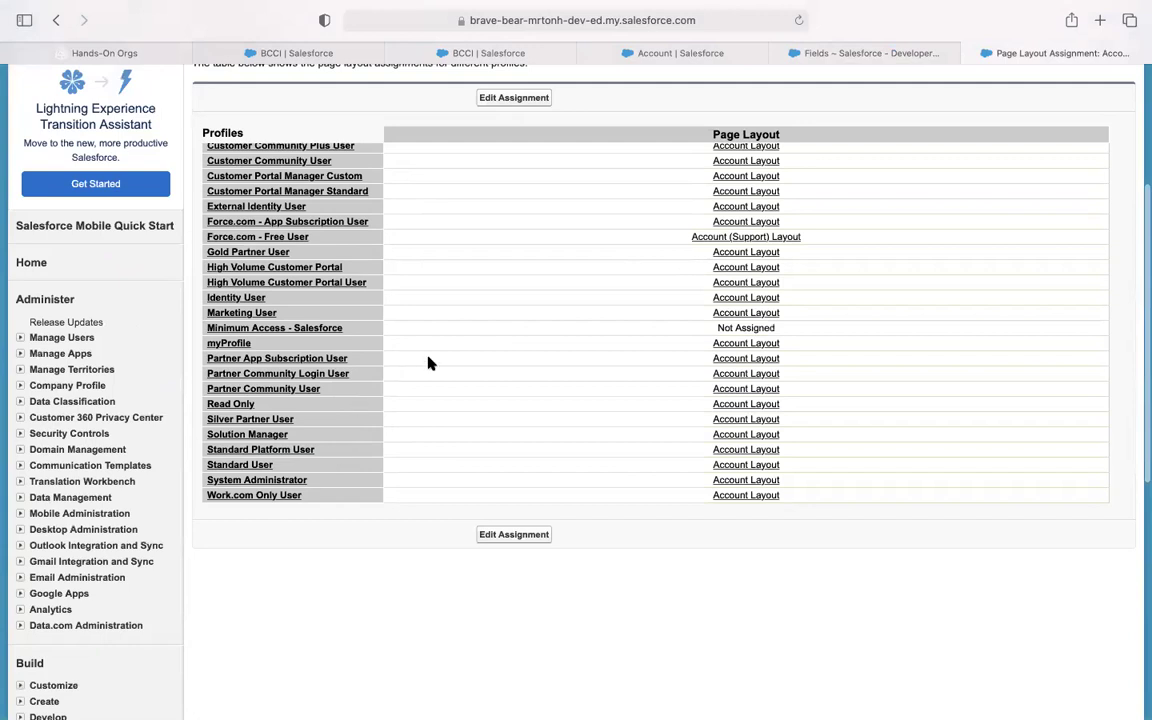
{"action": "scroll", "coordinate": [428, 363], "scroll_direction": "up", "scroll_amount": 2}
{"action": "scroll", "coordinate": [428, 363], "scroll_direction": "down", "scroll_amount": 2}
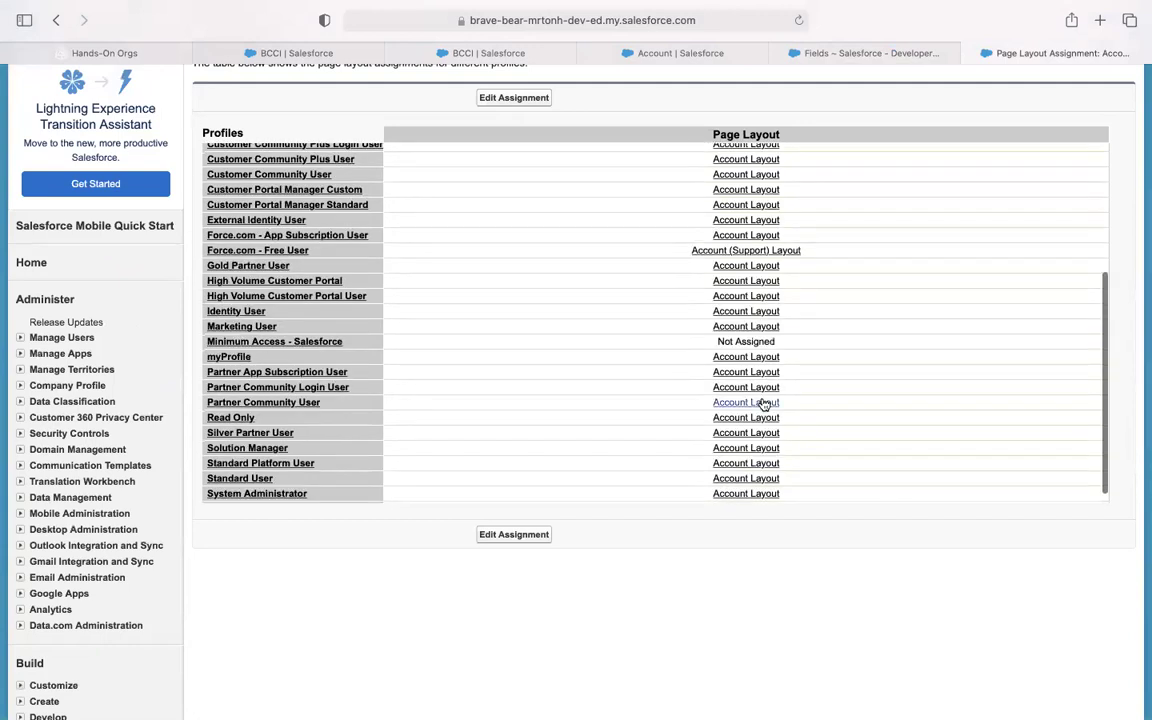
Close the Object Manager Account and Account Fields setup tabs
{"action": "left_click", "coordinate": [537, 53]}
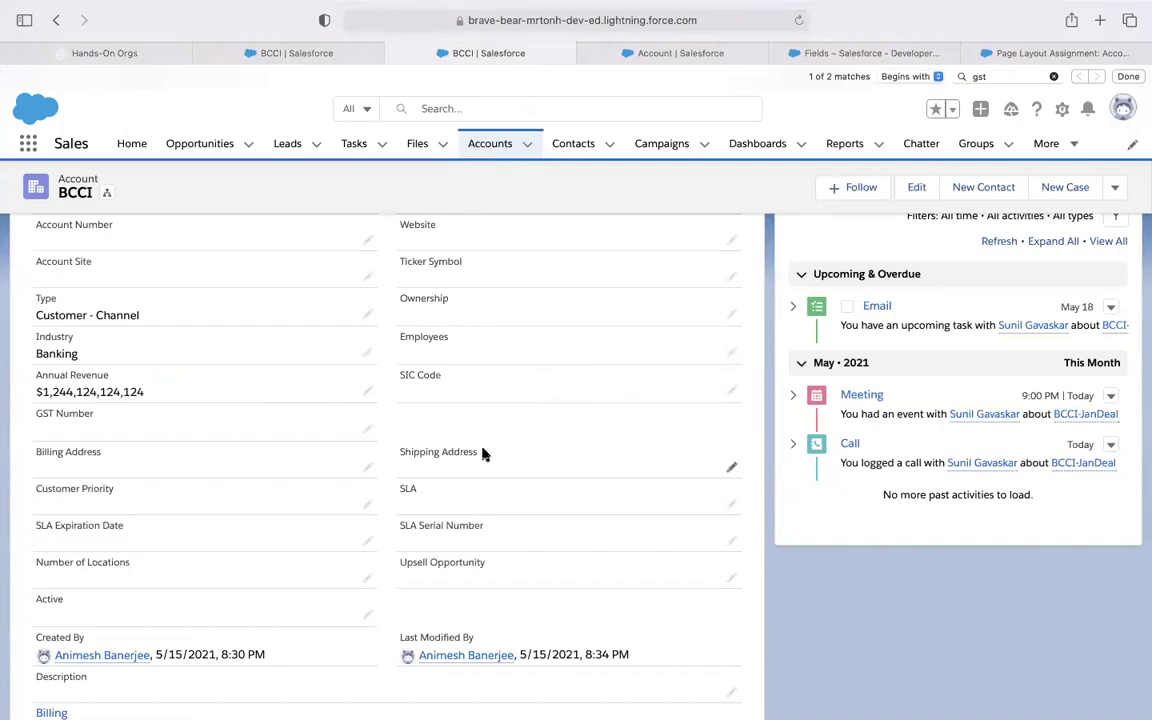
{"action": "left_click", "coordinate": [660, 56]}
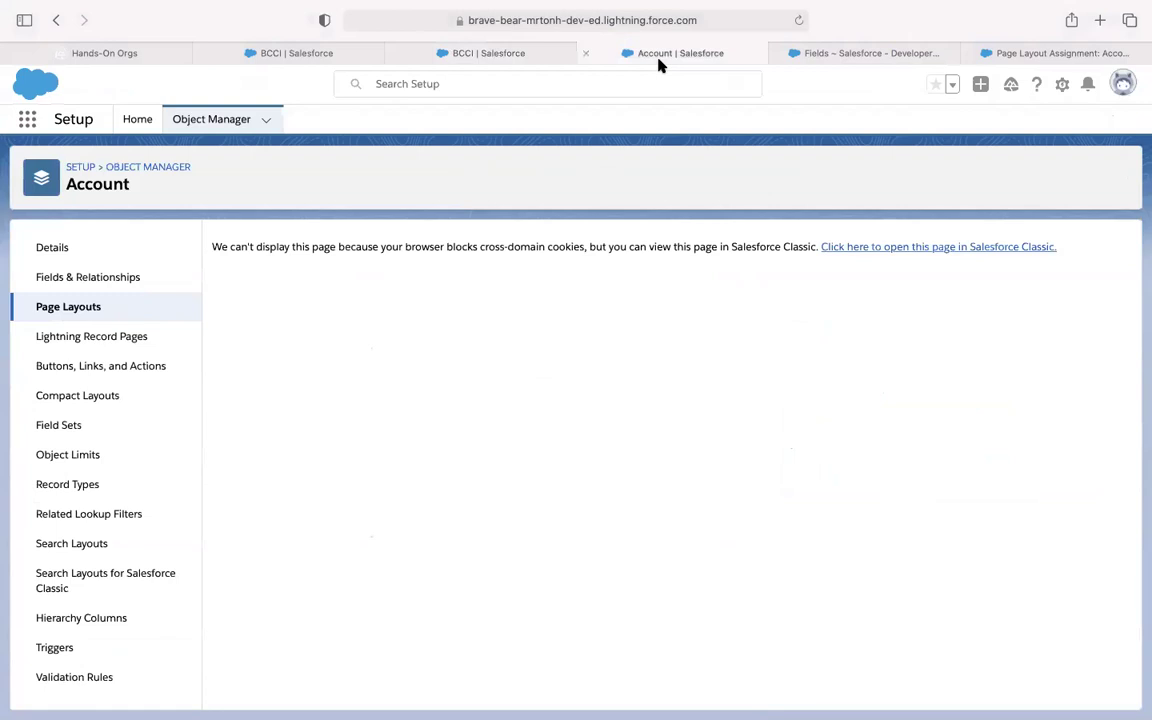
{"action": "left_click", "coordinate": [587, 53]}
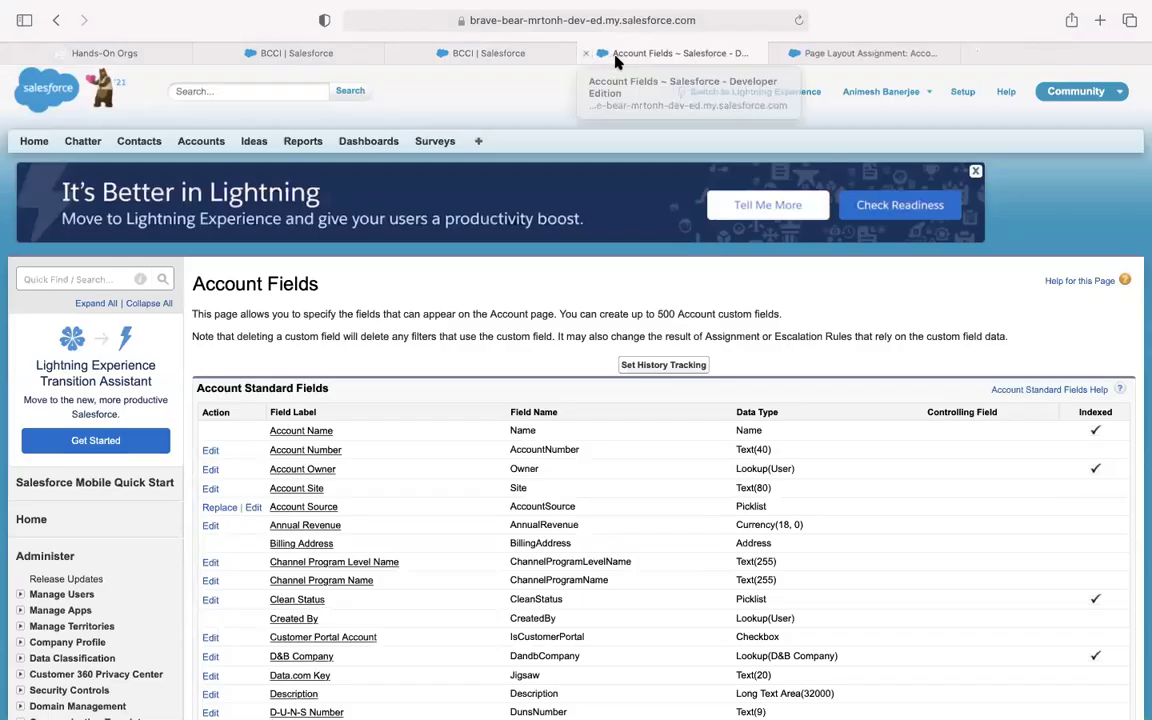
{"action": "left_click", "coordinate": [587, 55]}
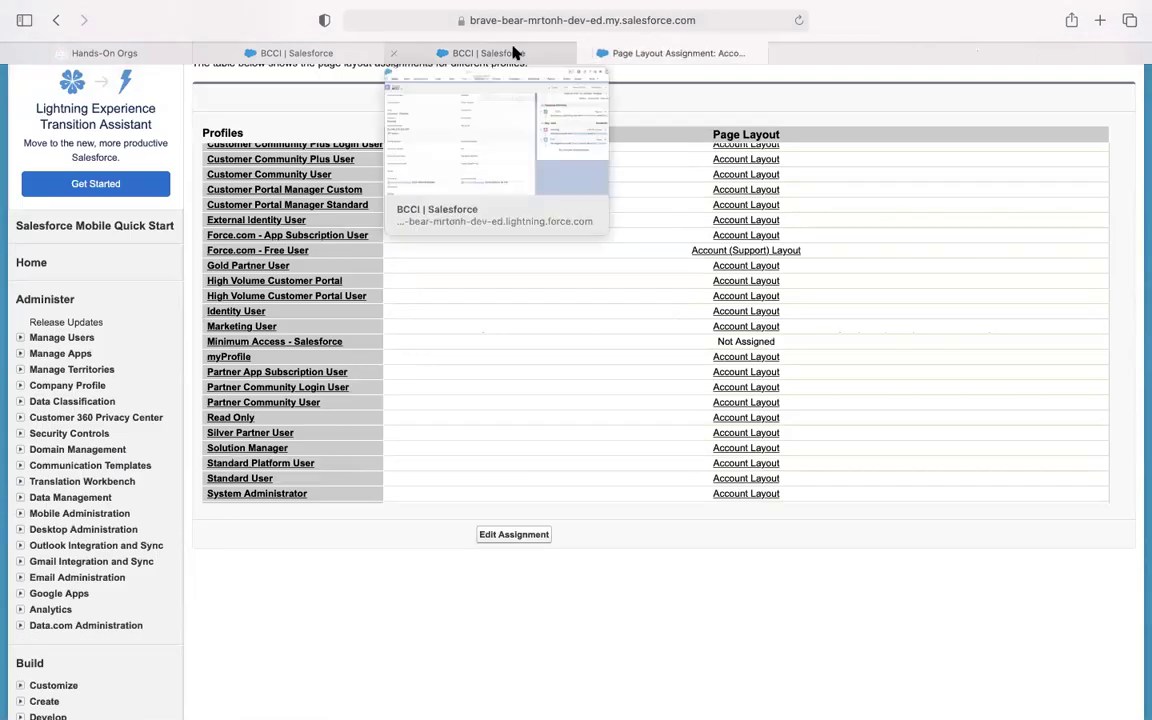
{"action": "left_click", "coordinate": [514, 53]}
Close the Page Layout Assignment tab and return to the BCCI account record
{"action": "left_click", "coordinate": [643, 53]}
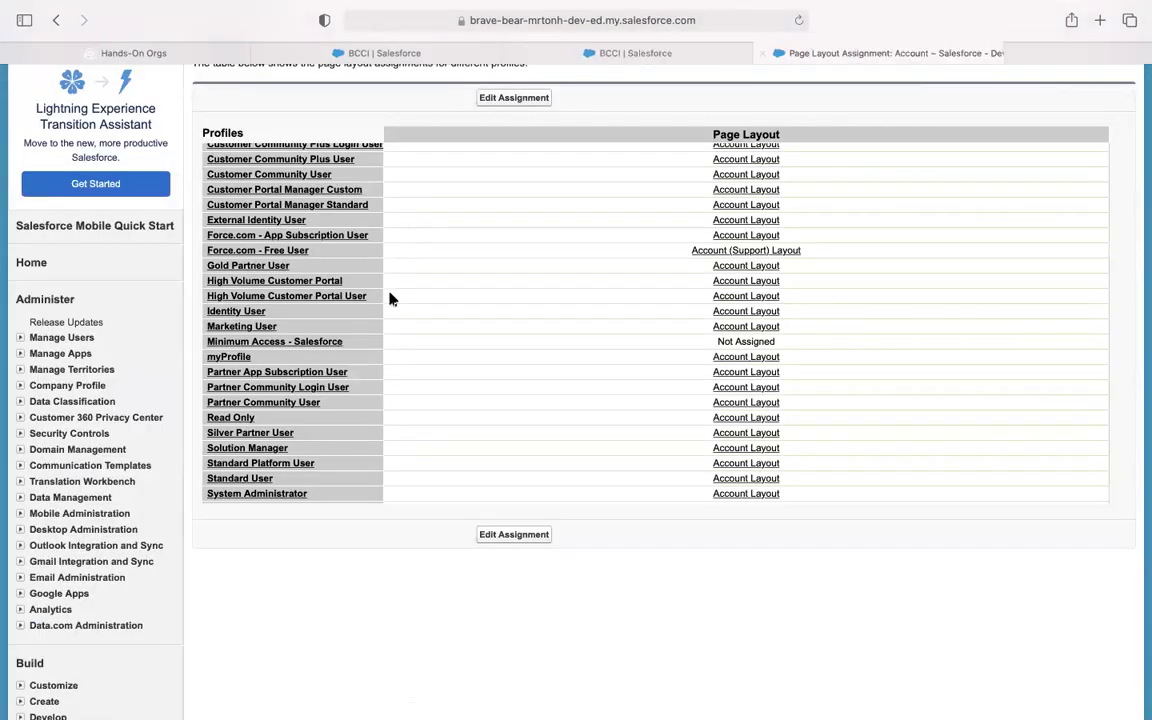
{"action": "scroll", "coordinate": [432, 360], "scroll_direction": "up", "scroll_amount": 5}
{"action": "scroll", "coordinate": [432, 360], "scroll_direction": "up", "scroll_amount": 5}
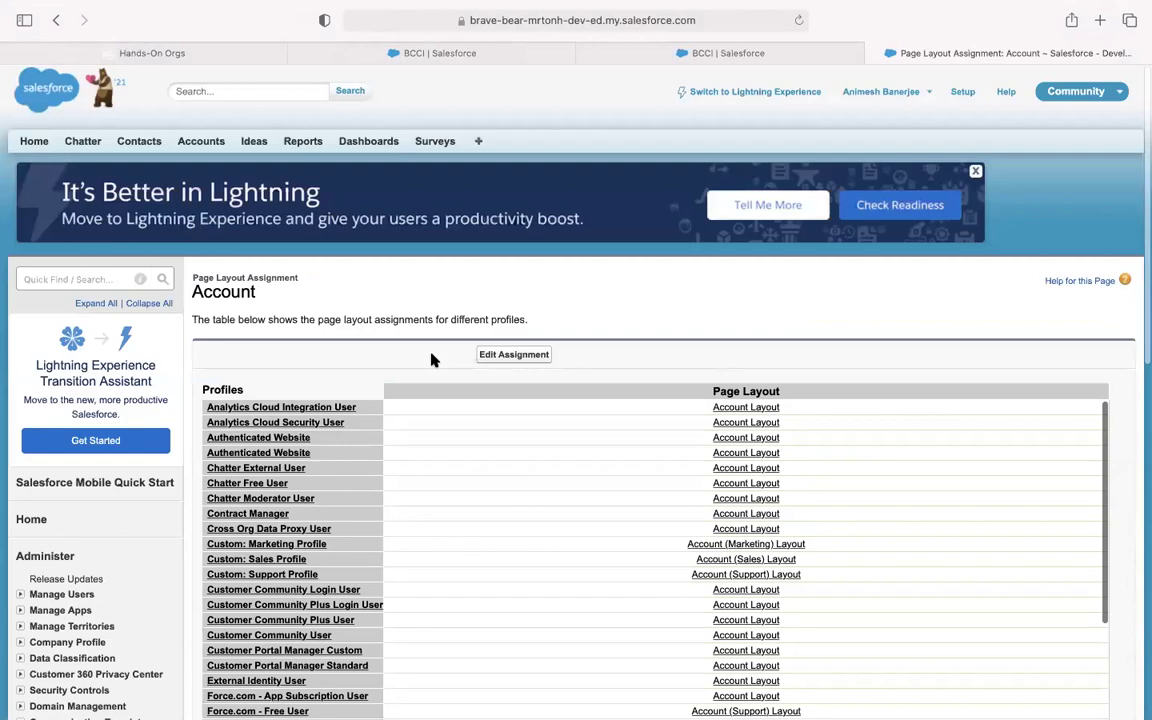
{"action": "scroll", "coordinate": [432, 360], "scroll_direction": "down", "scroll_amount": 4}
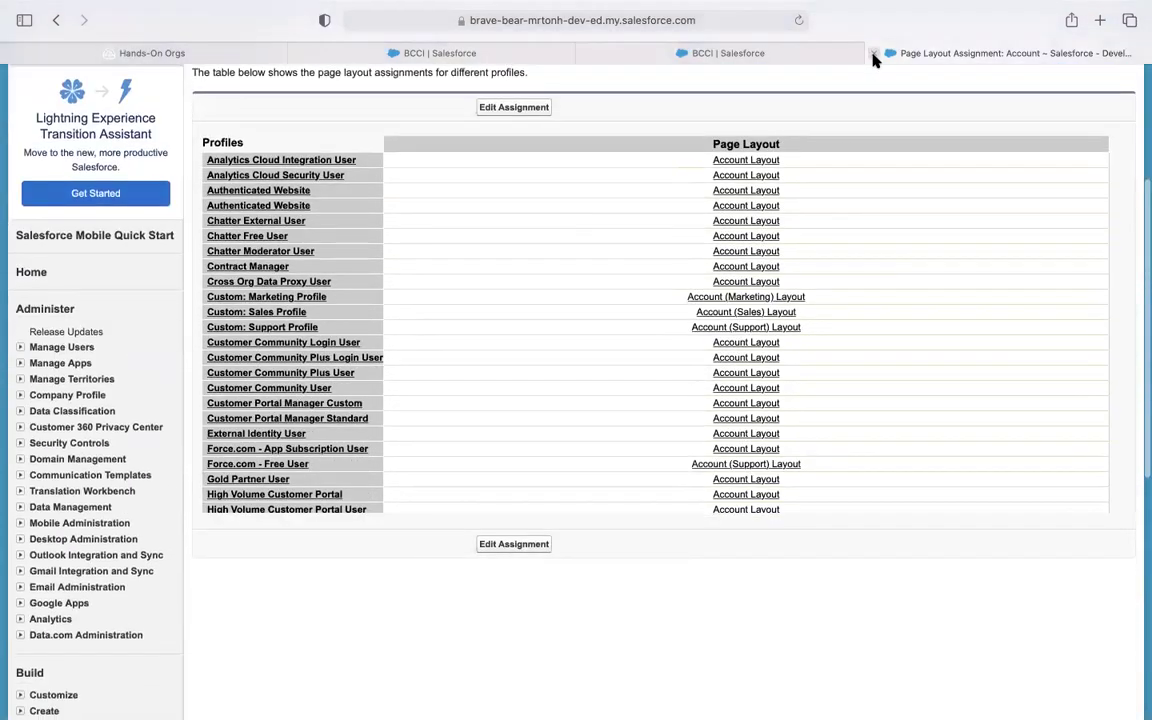
{"action": "left_click", "coordinate": [873, 54]}
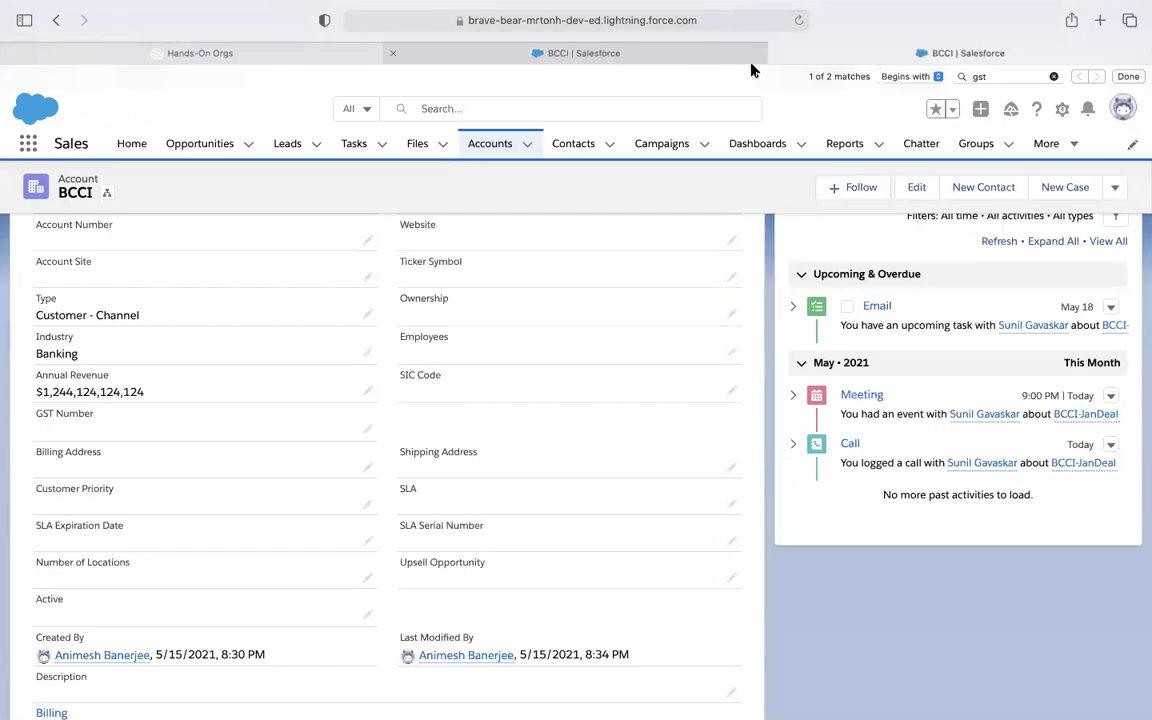
{"action": "left_click", "coordinate": [665, 60]}
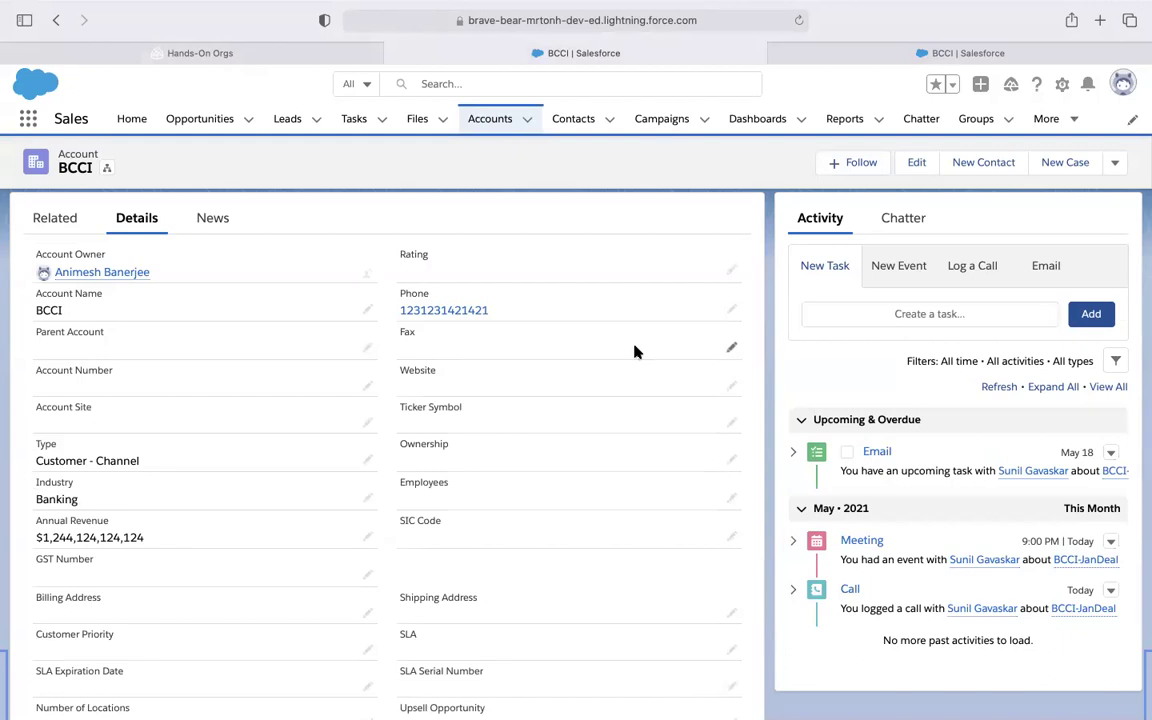
Search the BCCI record page for 'gst' to find the GST Number field
{"action": "scroll", "coordinate": [634, 351], "scroll_direction": "down", "scroll_amount": 3}
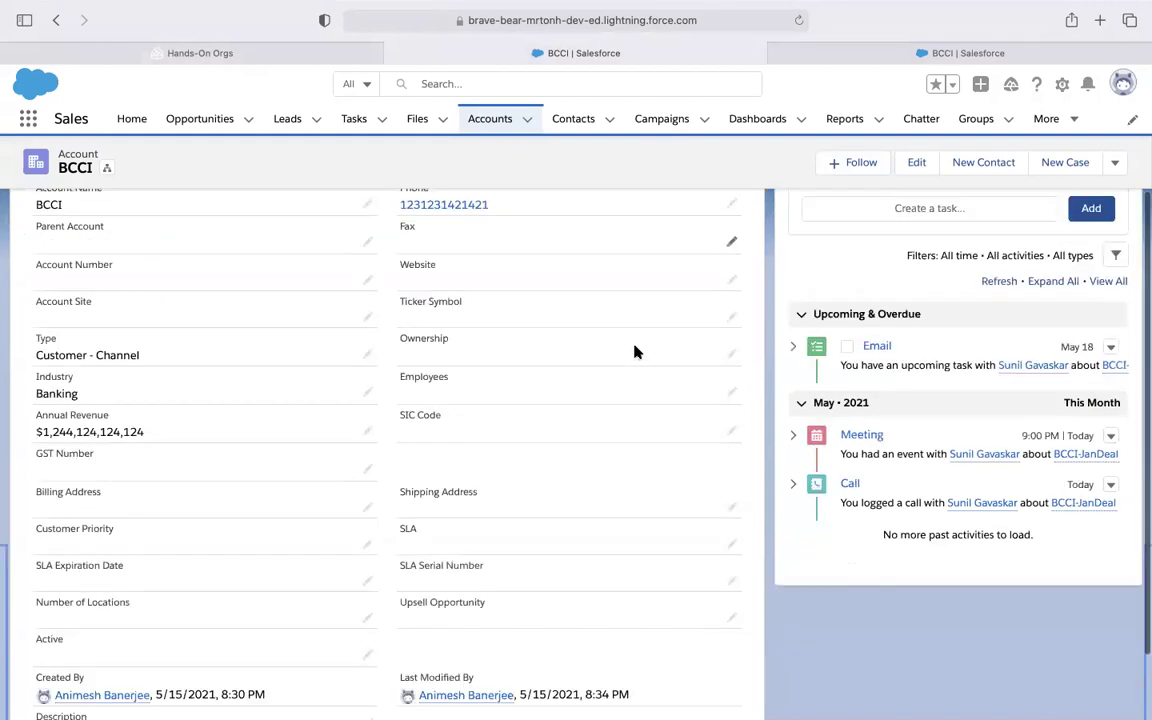
{"action": "scroll", "coordinate": [634, 351], "scroll_direction": "up", "scroll_amount": 5}
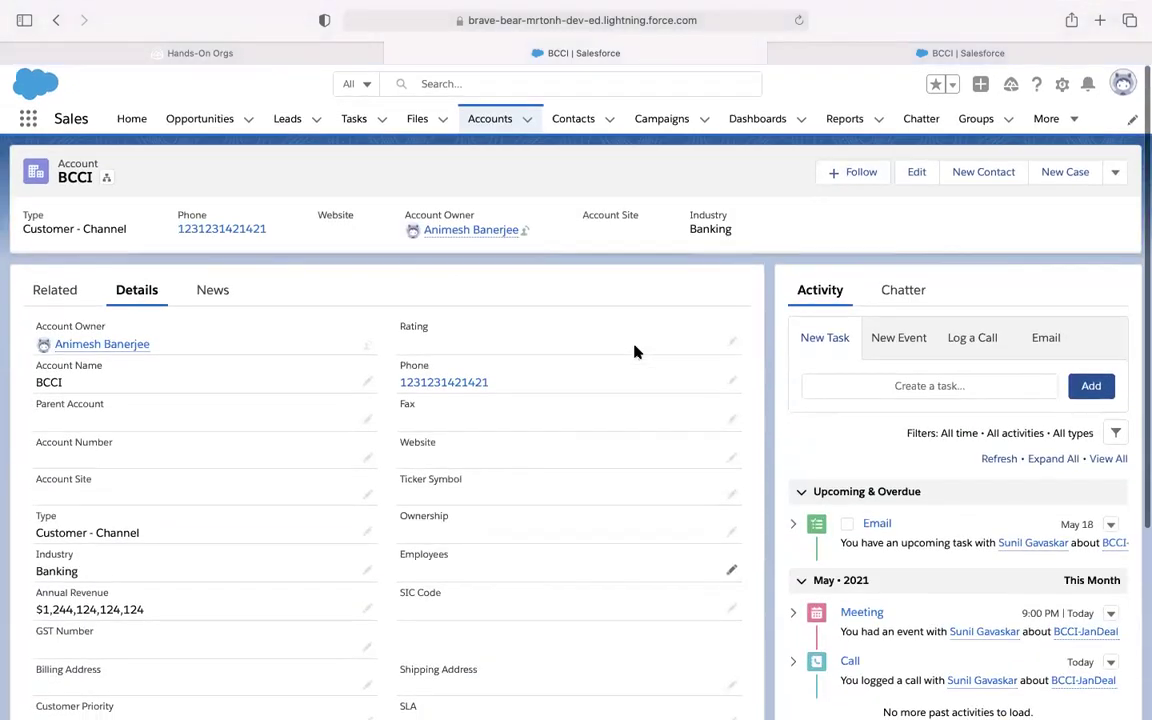
{"action": "scroll", "coordinate": [634, 351], "scroll_direction": "down", "scroll_amount": 1}
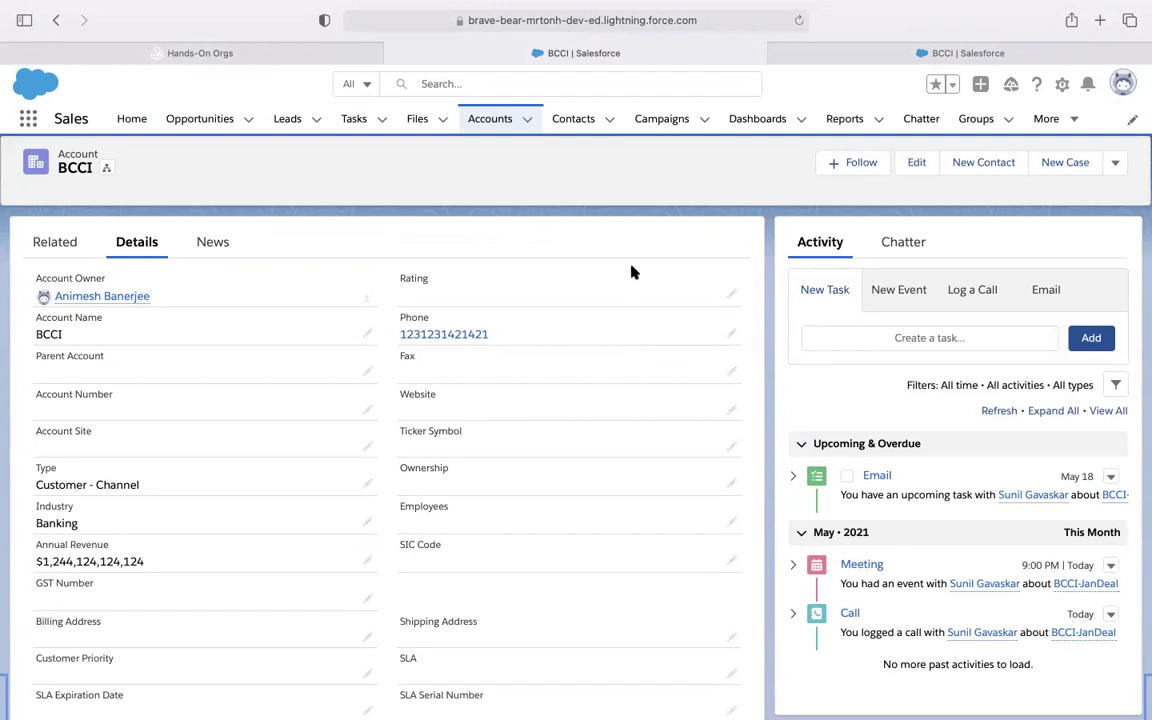
{"action": "key", "text": "super+f"}
{"action": "type", "text": "gst"}
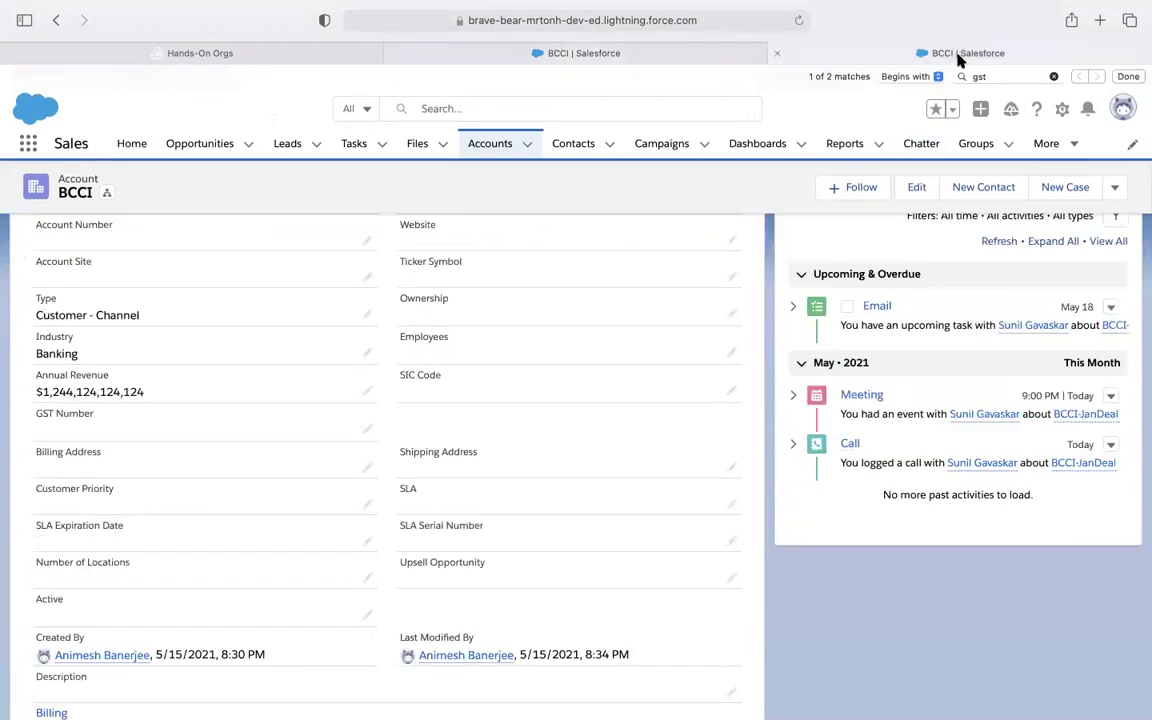
Go to Setup > Object Manager > Account > Page Layouts and open Account Layout in Classic
{"action": "left_click", "coordinate": [781, 53]}
{"action": "left_click", "coordinate": [1062, 84]}
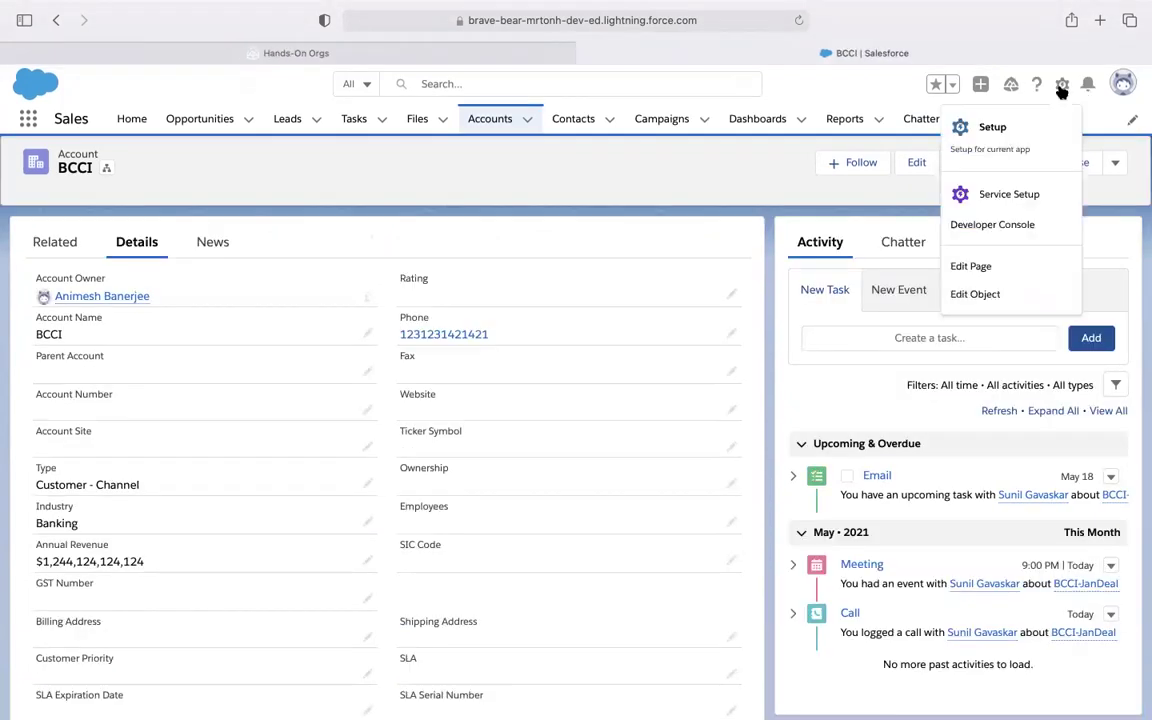
{"action": "left_click", "coordinate": [1018, 137]}
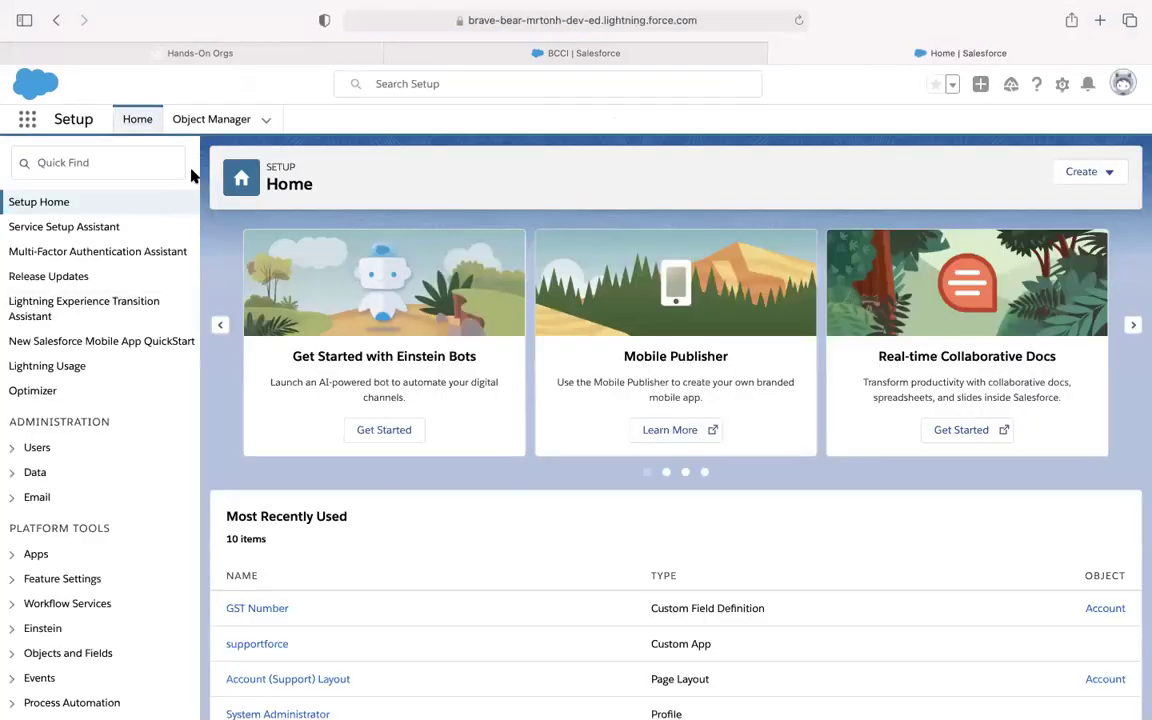
{"action": "left_click", "coordinate": [203, 119]}
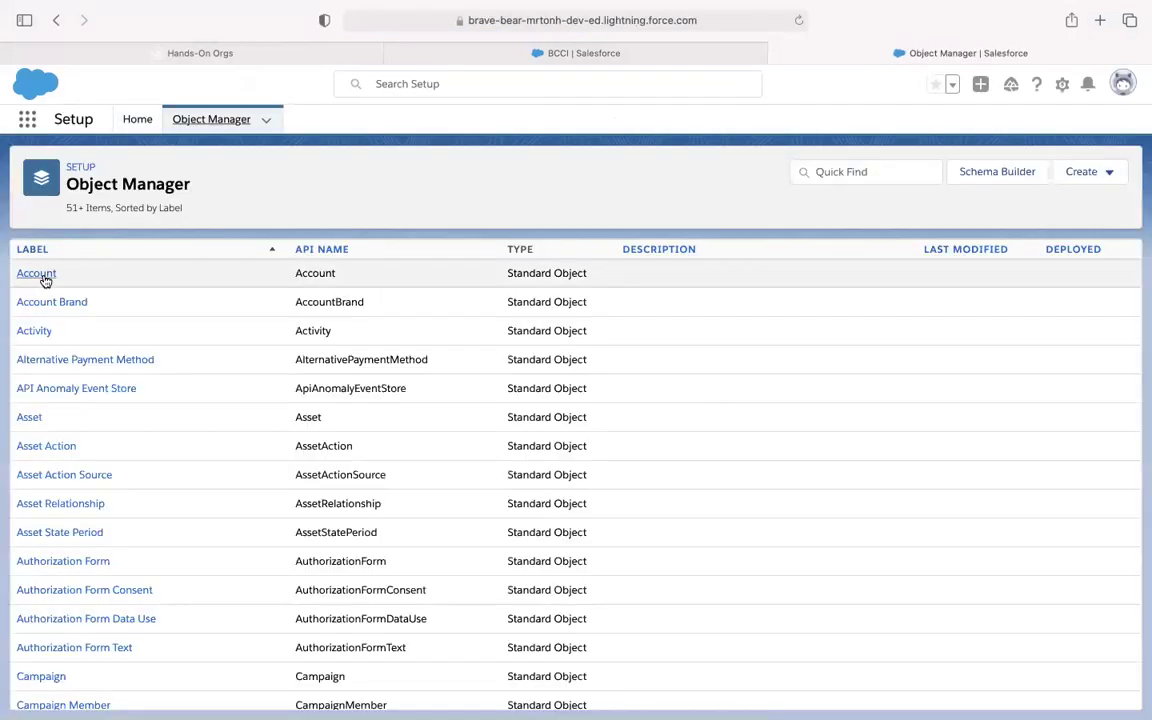
{"action": "left_click", "coordinate": [43, 280]}
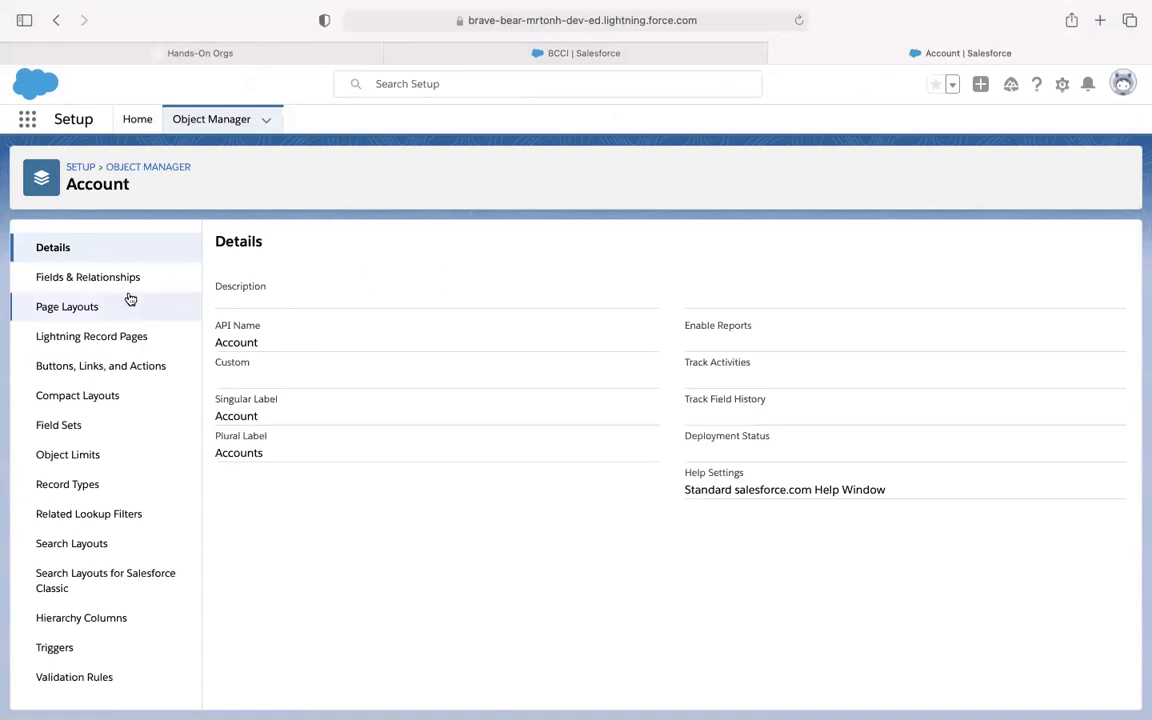
{"action": "left_click", "coordinate": [122, 305]}
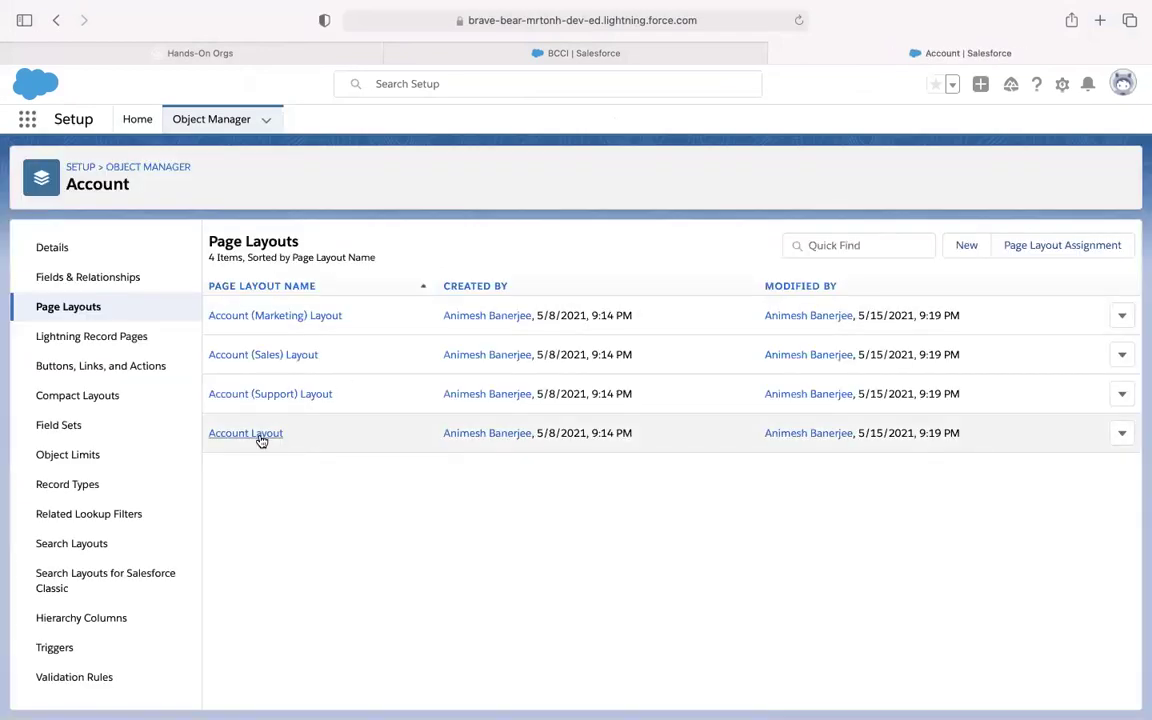
{"action": "left_click", "coordinate": [259, 440]}
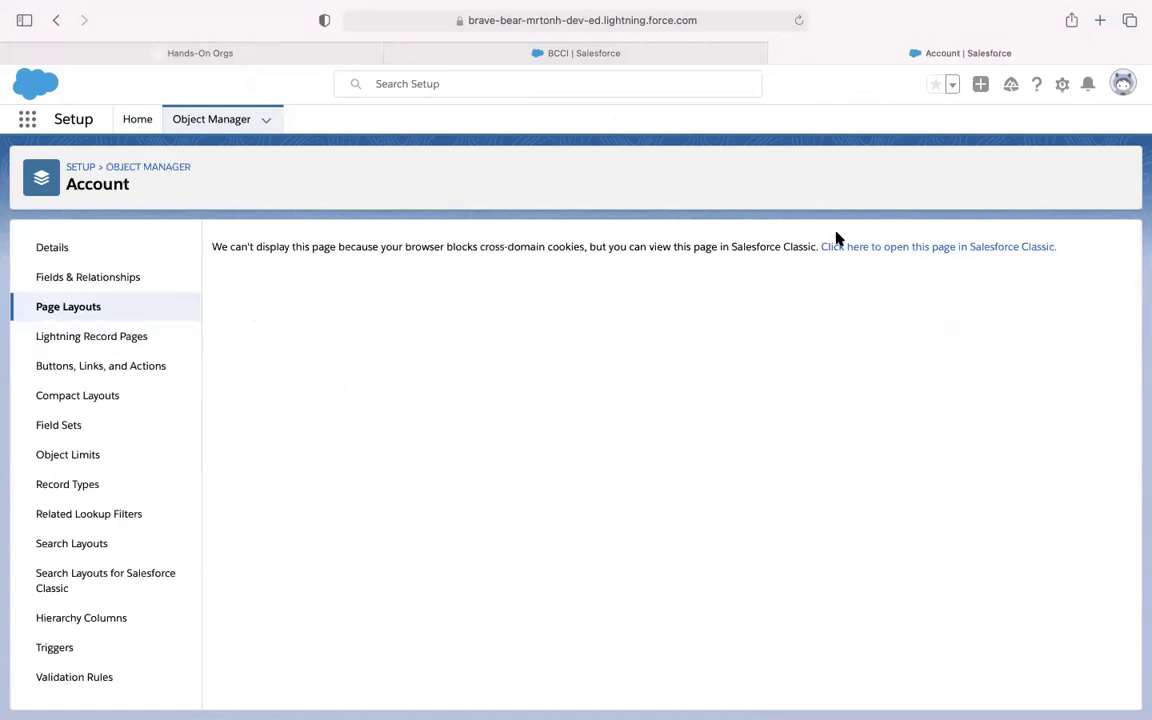
{"action": "left_click", "coordinate": [884, 248]}
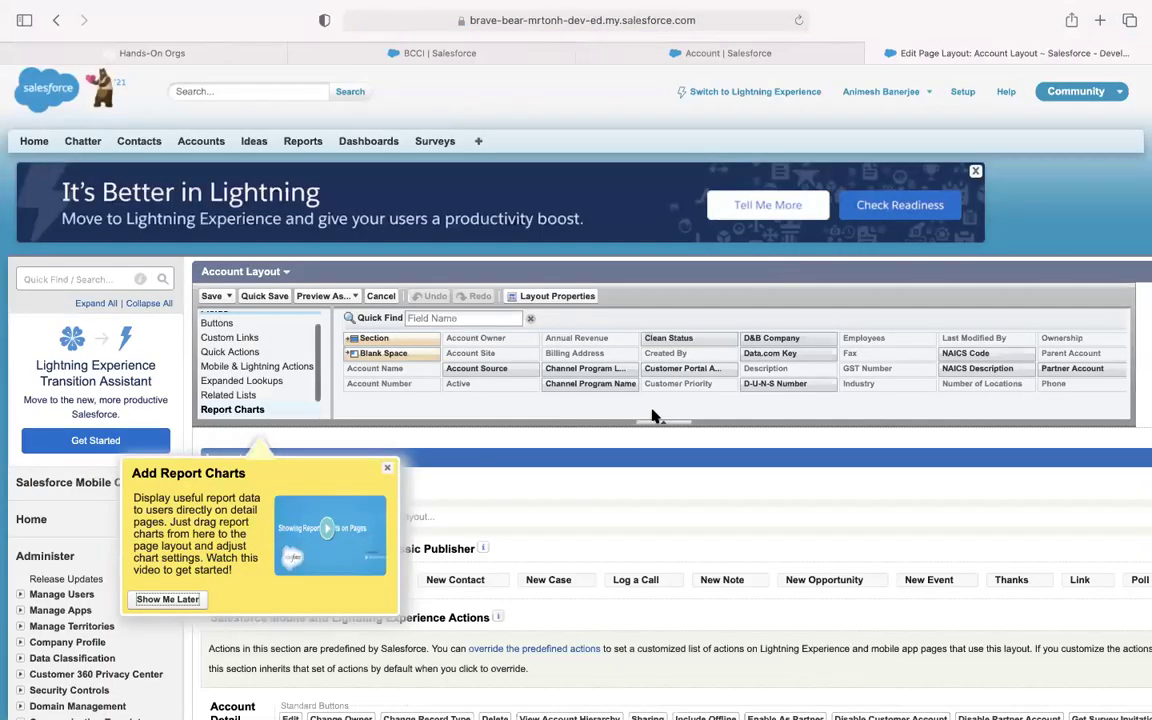
Drag GST Number into the right column below SIC Code and save the Account Layout
{"action": "left_click", "coordinate": [387, 468]}
{"action": "scroll", "coordinate": [390, 474], "scroll_direction": "down", "scroll_amount": 3}
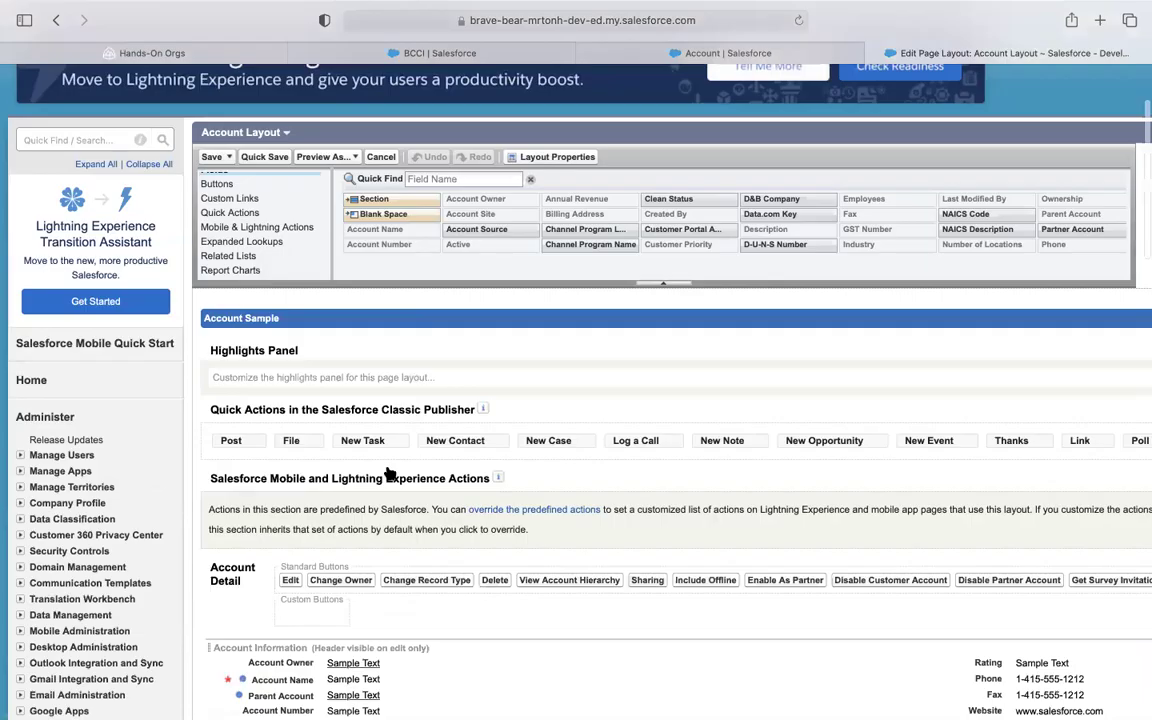
{"action": "scroll", "coordinate": [390, 472], "scroll_direction": "down", "scroll_amount": 8}
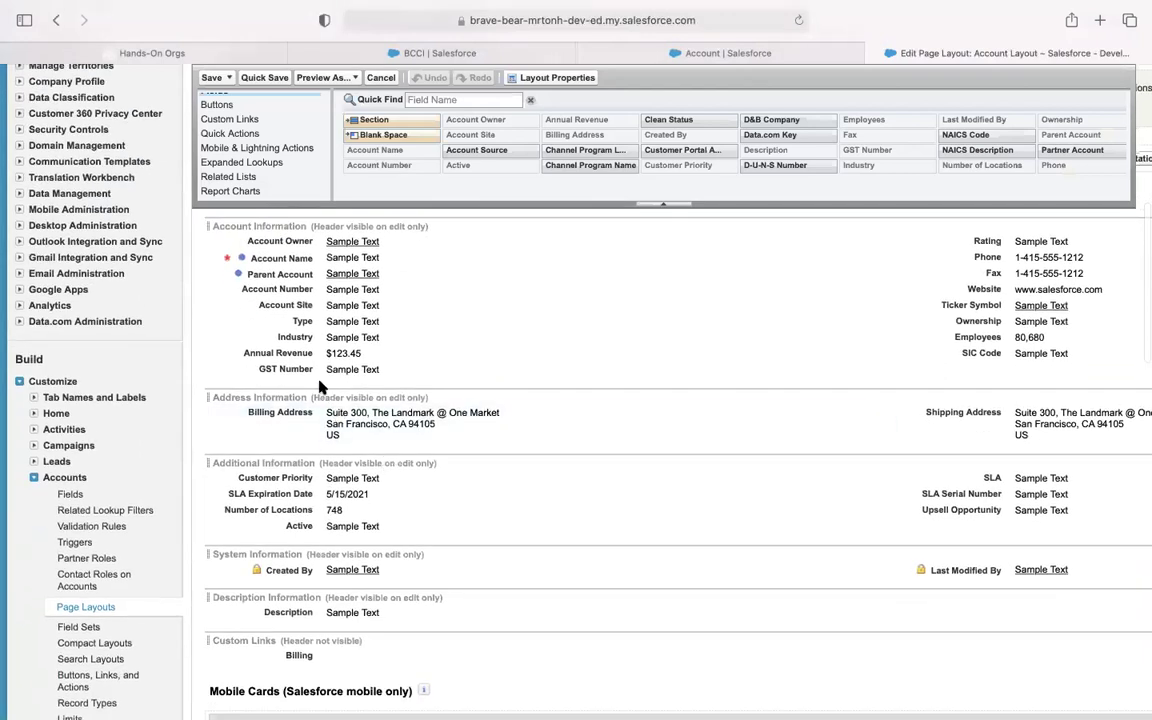
{"action": "left_click_drag", "start_coordinate": [318, 372], "coordinate": [849, 358]}
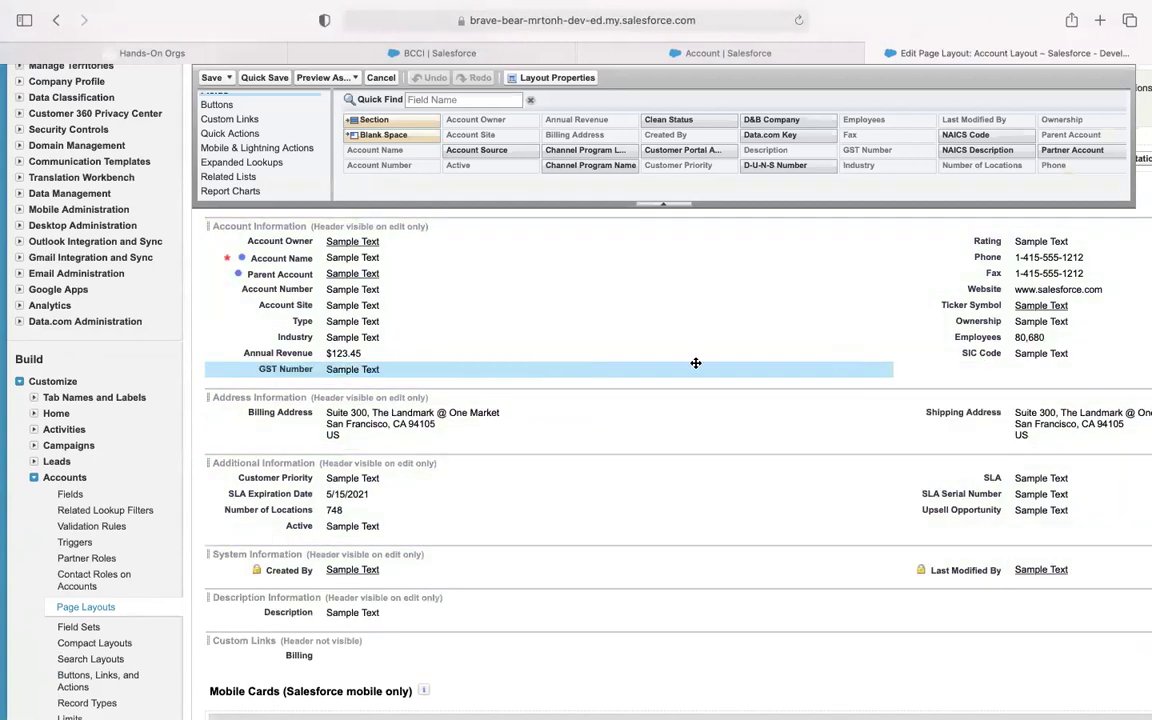
{"action": "left_click_drag", "start_coordinate": [278, 369], "coordinate": [984, 369]}
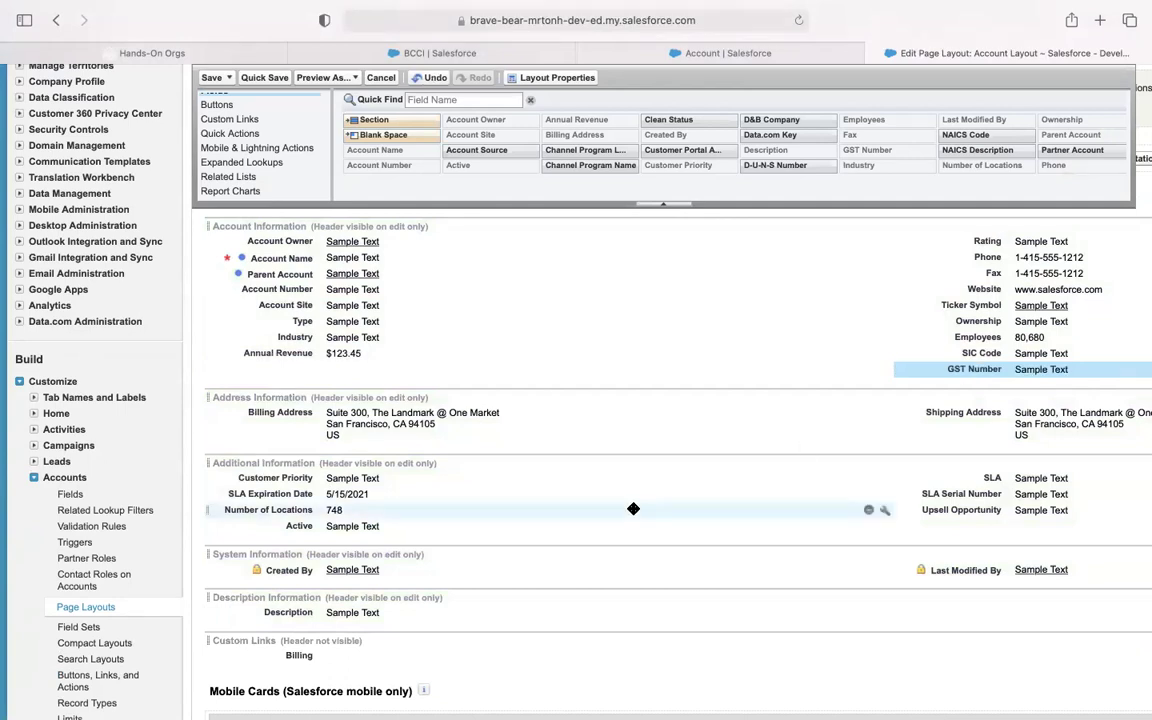
{"action": "scroll", "coordinate": [633, 509], "scroll_direction": "up", "scroll_amount": 2}
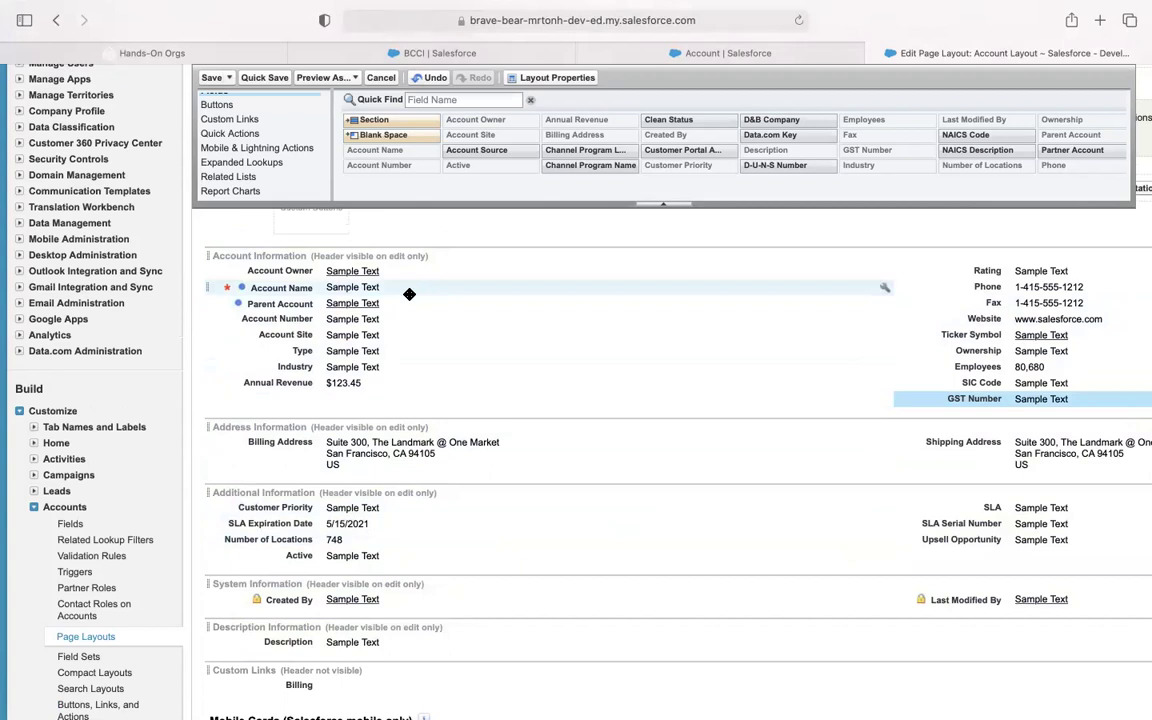
{"action": "scroll", "coordinate": [409, 294], "scroll_direction": "down", "scroll_amount": 1}
{"action": "scroll", "coordinate": [409, 294], "scroll_direction": "up", "scroll_amount": 10}
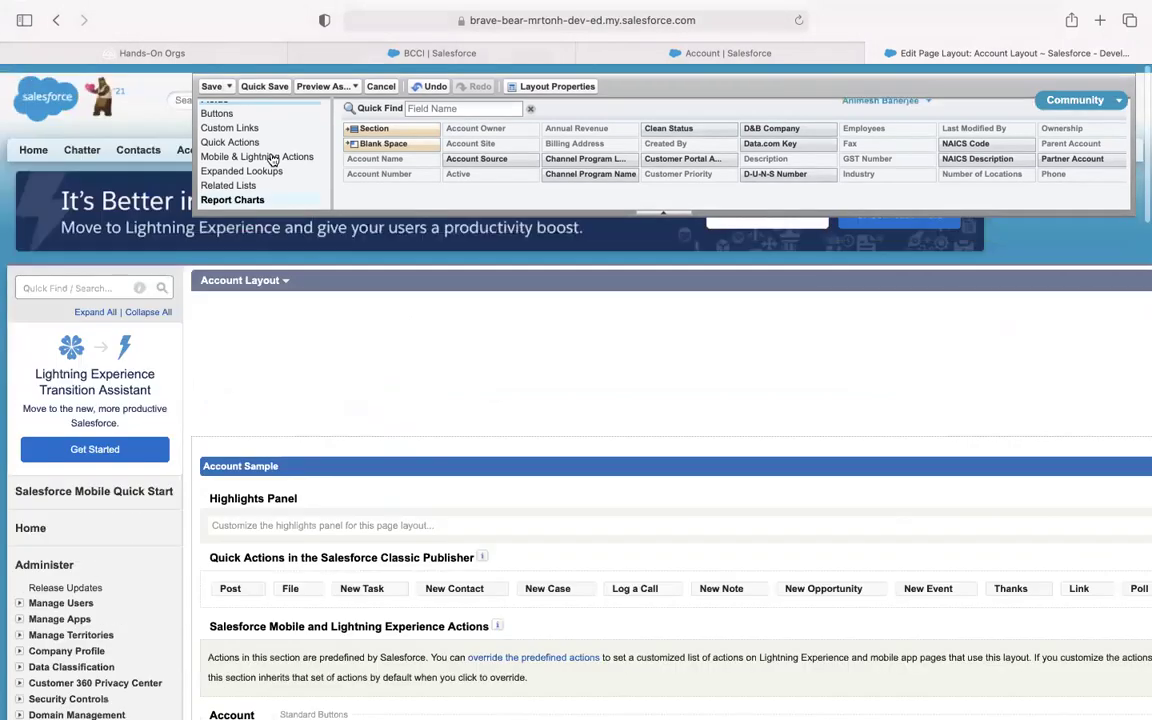
{"action": "left_click", "coordinate": [210, 296]}
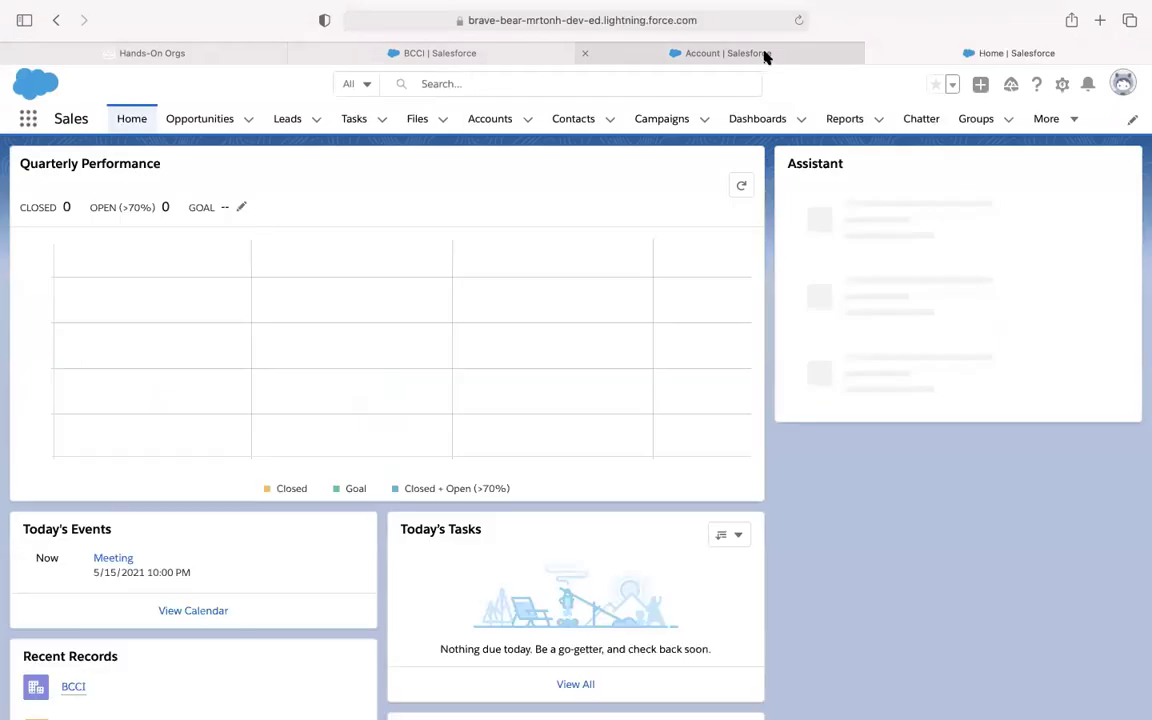
Close the page layouts tab, reload Home, and check the New Account form without saving
{"action": "left_click", "coordinate": [764, 53]}
{"action": "left_click", "coordinate": [585, 53]}
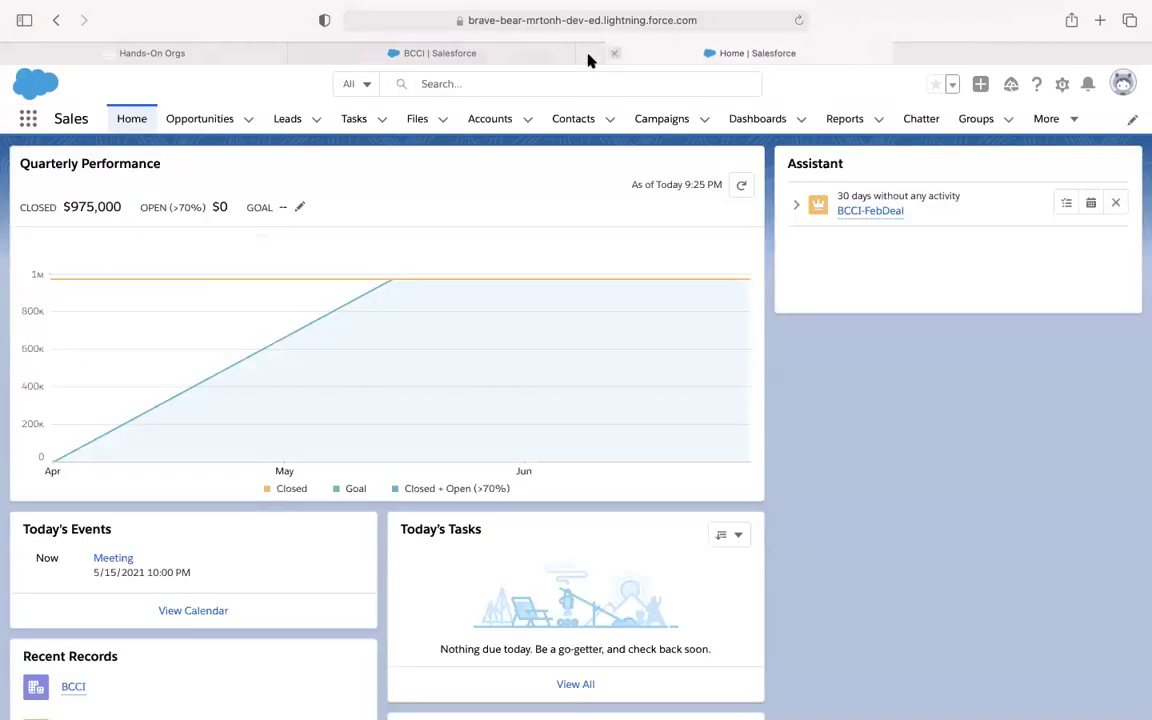
{"action": "left_click", "coordinate": [799, 20]}
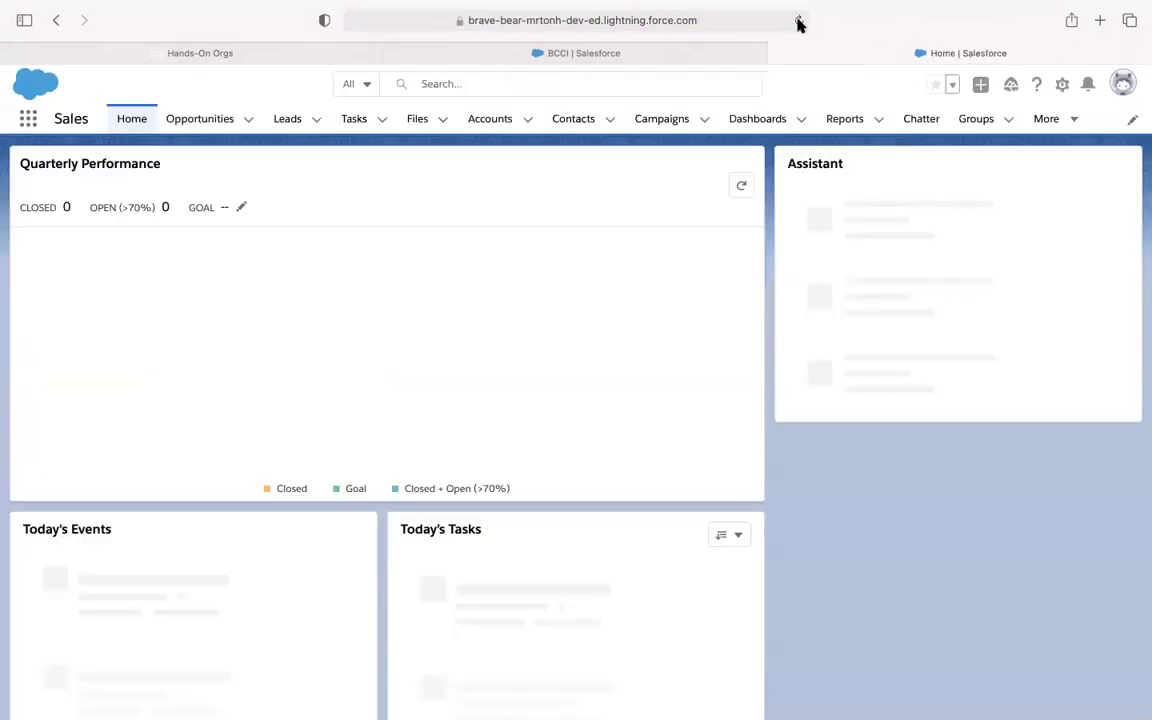
{"action": "left_click", "coordinate": [489, 122]}
{"action": "left_click", "coordinate": [528, 120]}
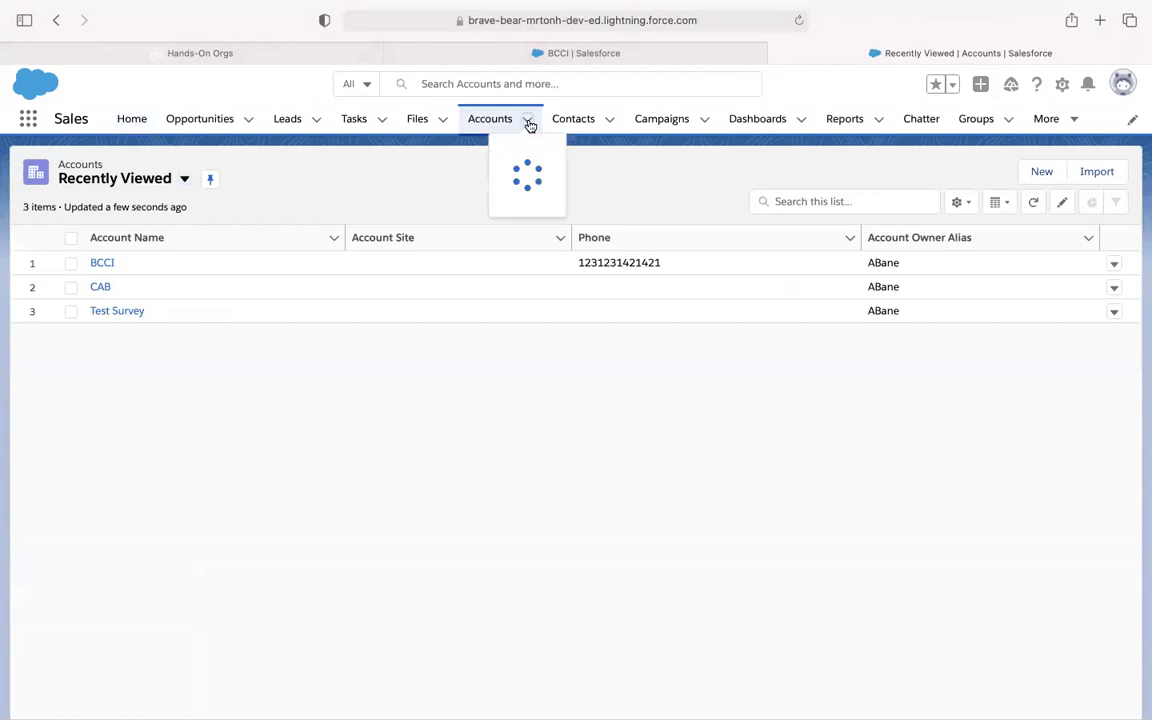
{"action": "left_click", "coordinate": [510, 151]}
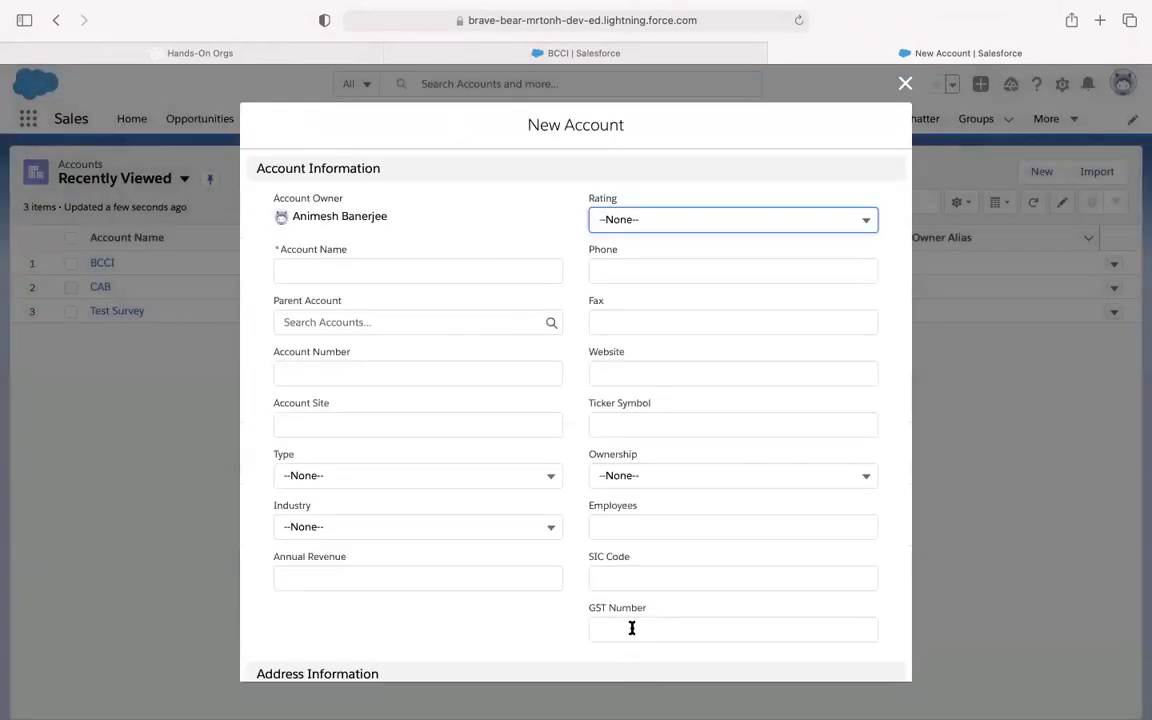
{"action": "left_click", "coordinate": [905, 83]}
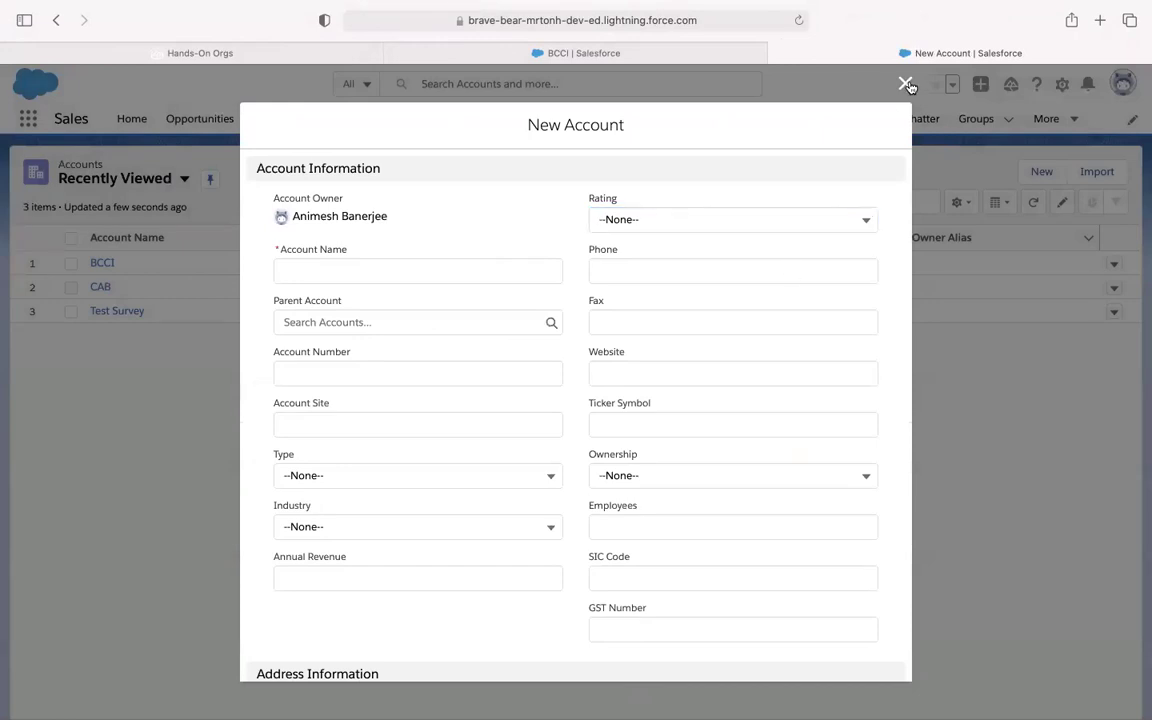
Open BCCI, close its edit form unchanged, and show its Details
{"action": "left_click", "coordinate": [98, 264]}
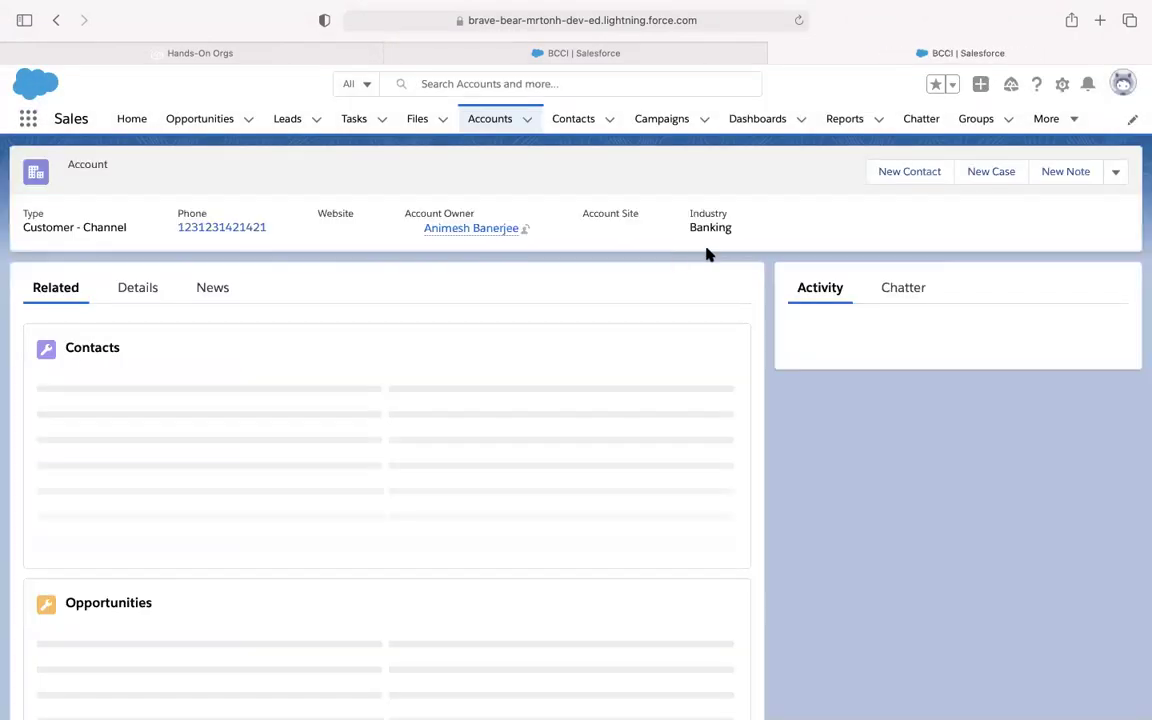
{"action": "left_click", "coordinate": [912, 176]}
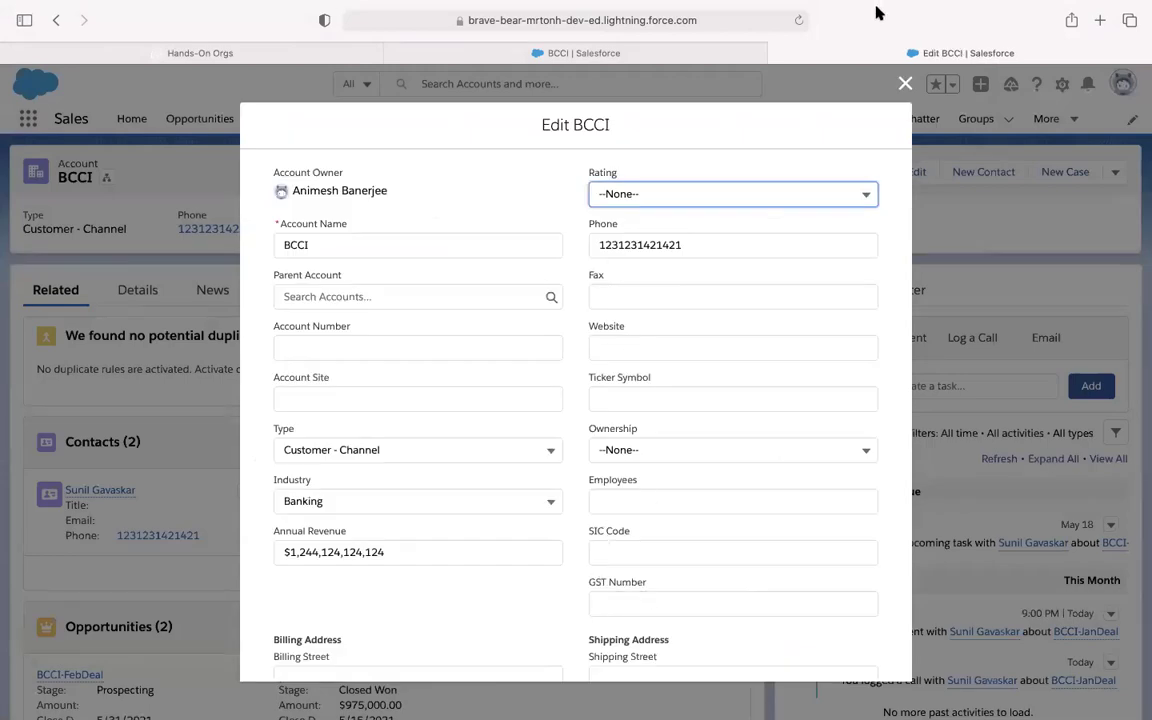
{"action": "left_click", "coordinate": [905, 86]}
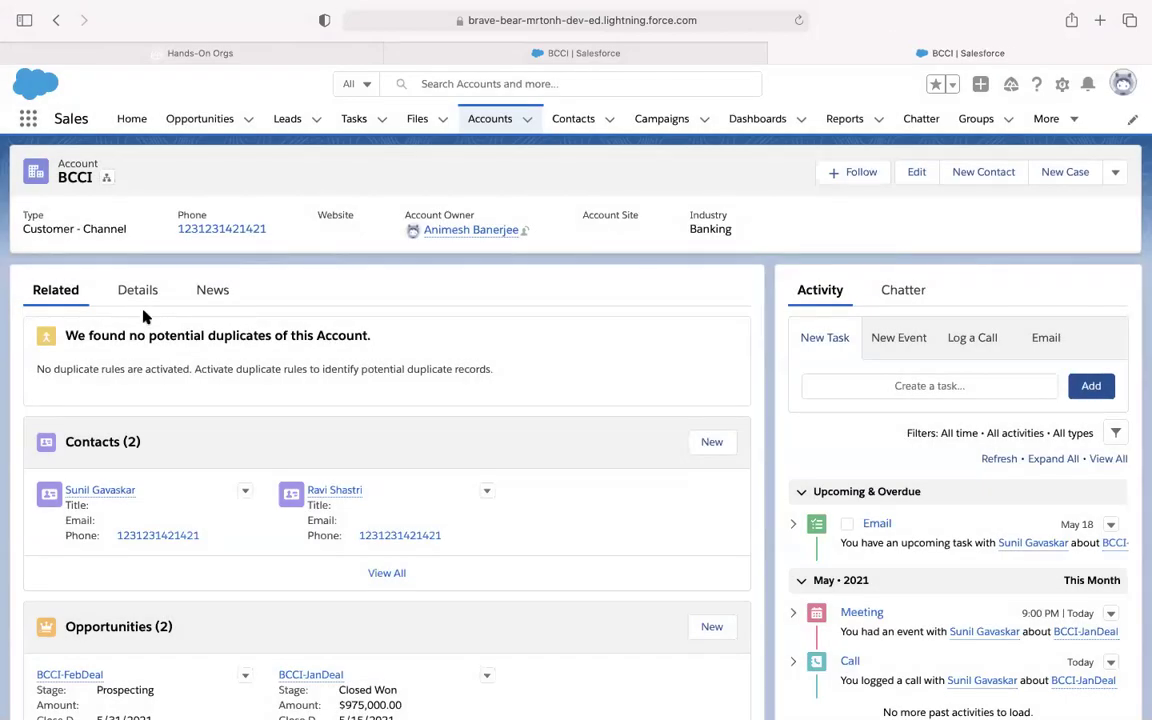
{"action": "left_click", "coordinate": [141, 306]}
{"action": "scroll", "coordinate": [411, 545], "scroll_direction": "down", "scroll_amount": 3}
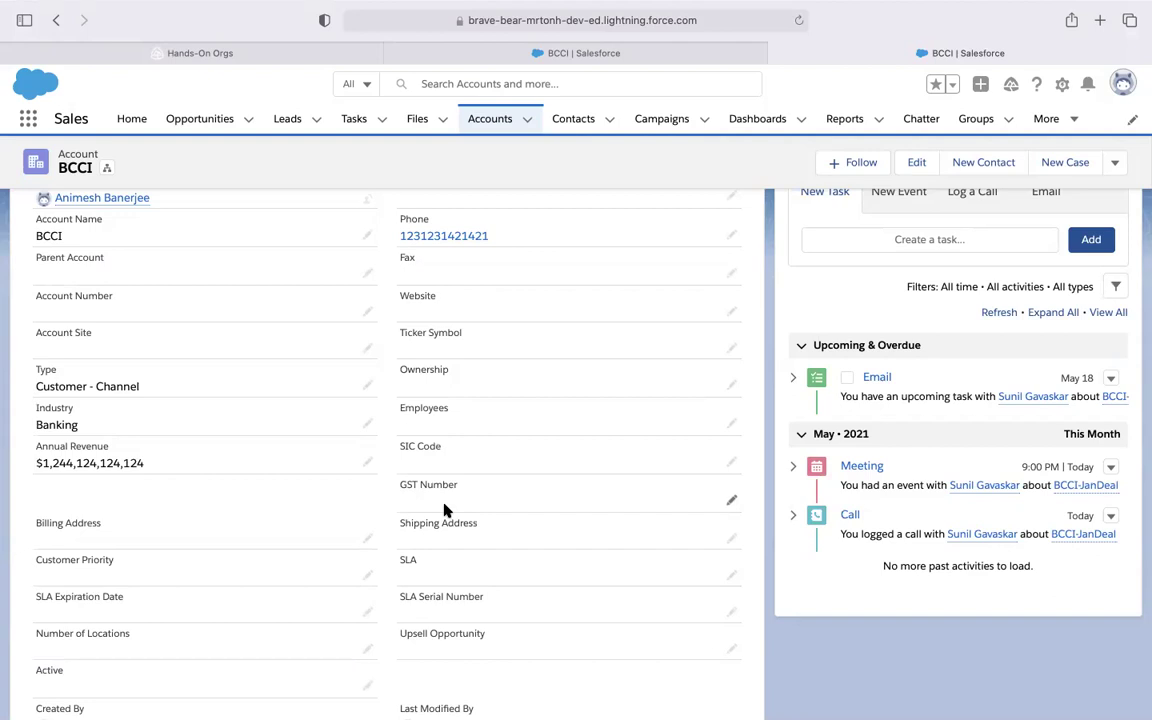
{"action": "scroll", "coordinate": [854, 648], "scroll_direction": "up", "scroll_amount": 1}
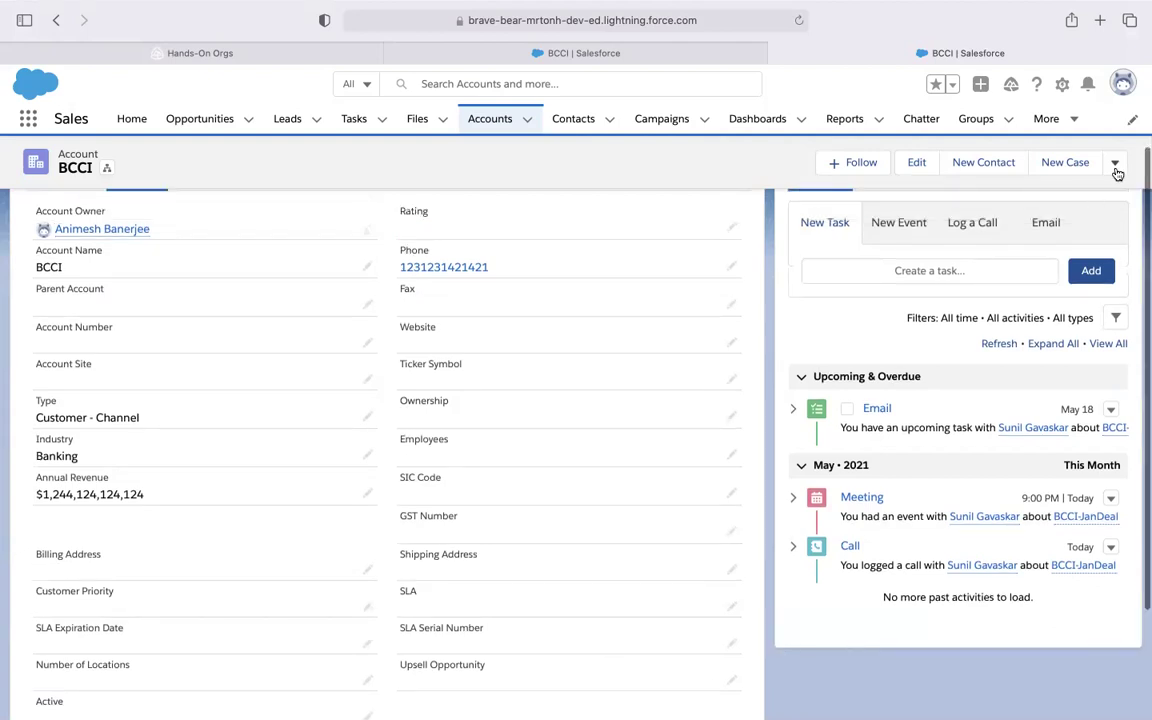
{"action": "left_click", "coordinate": [1116, 168]}
{"action": "left_click", "coordinate": [1040, 277]}
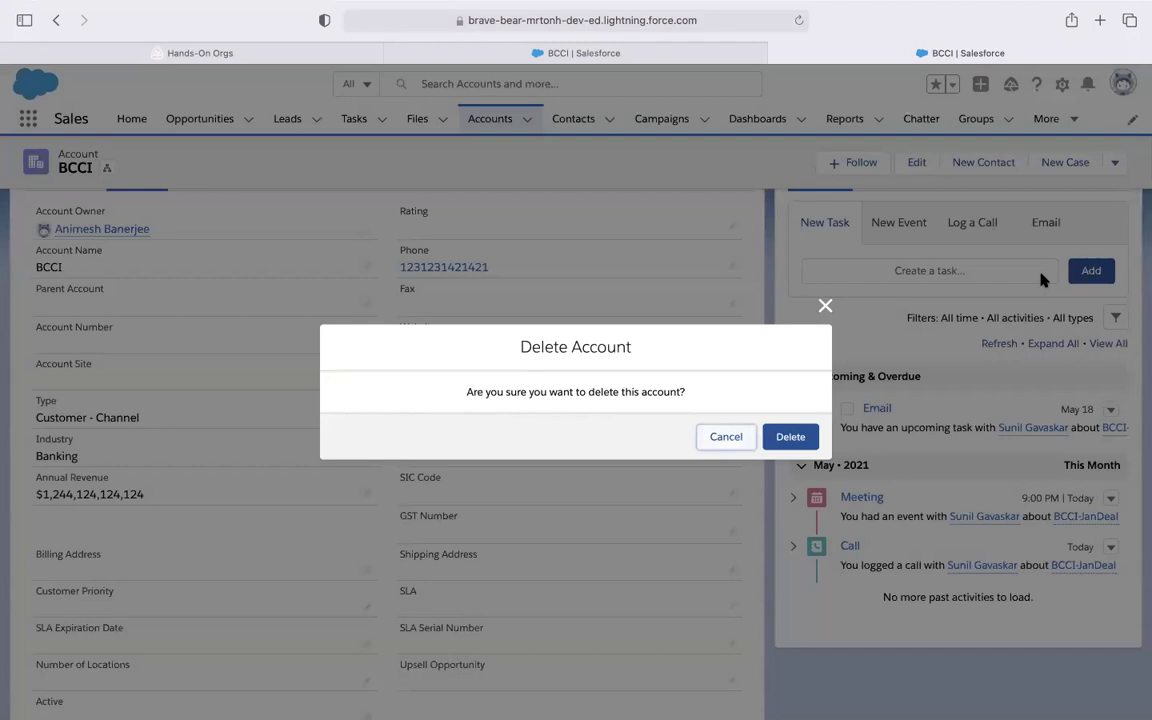
{"action": "left_click", "coordinate": [826, 305]}
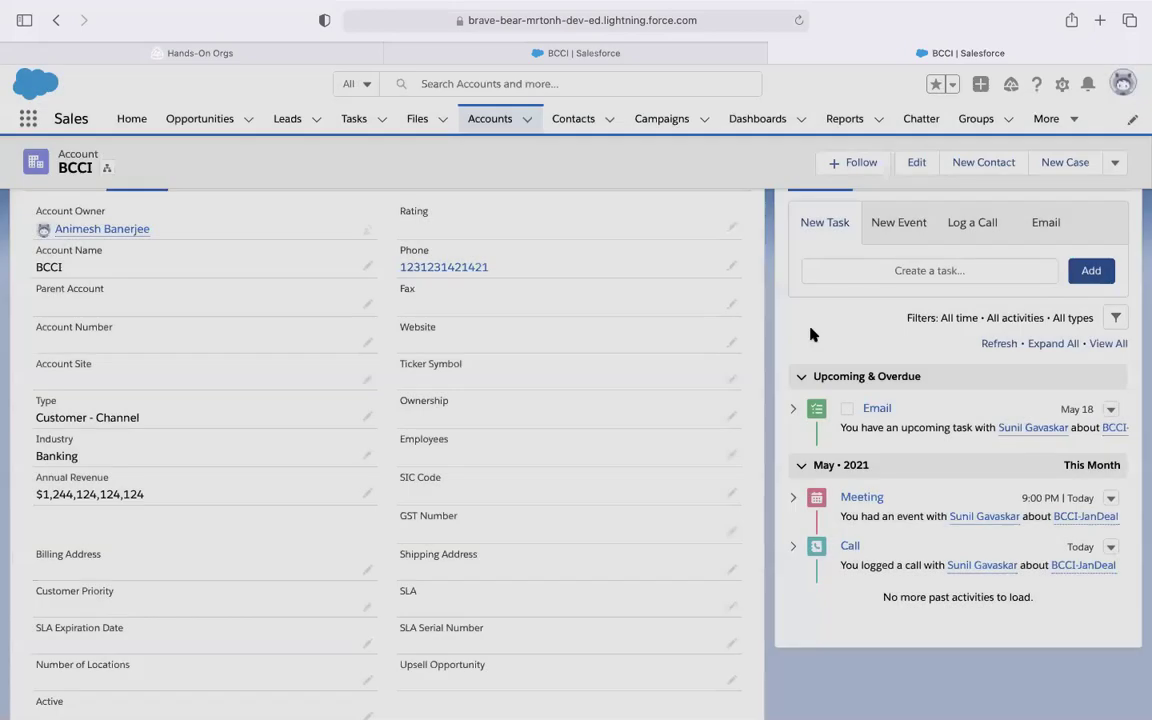
{"action": "scroll", "coordinate": [769, 455], "scroll_direction": "up", "scroll_amount": 3}
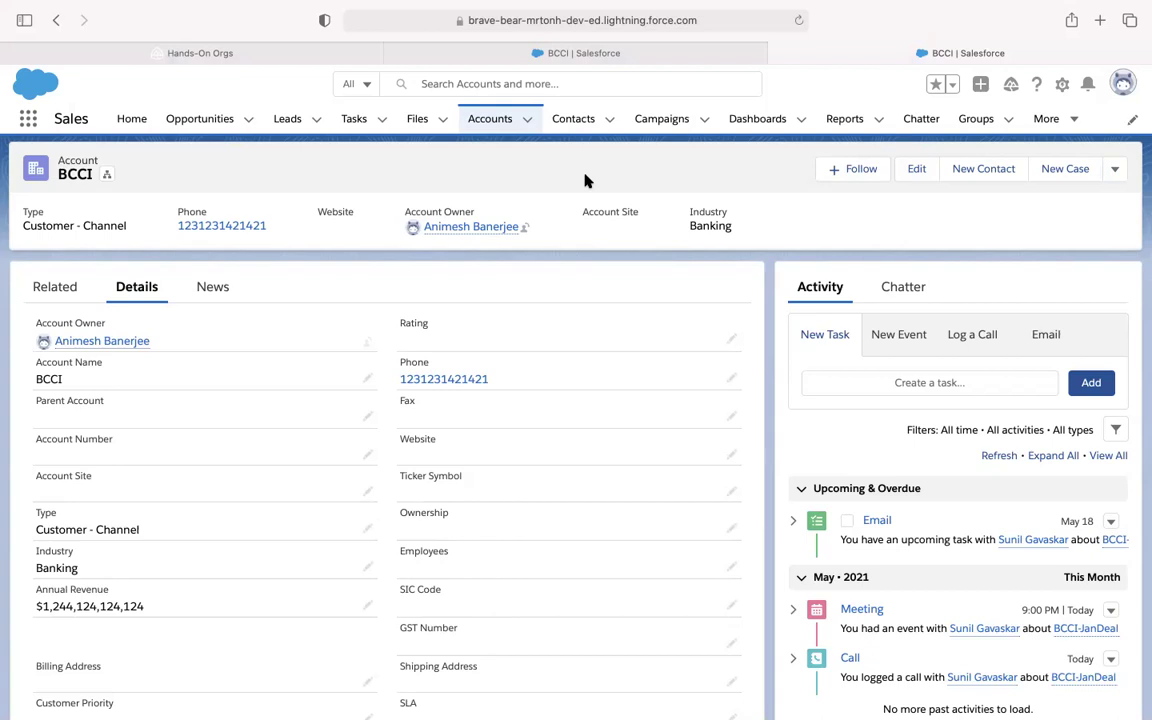
{"action": "left_click", "coordinate": [569, 58]}
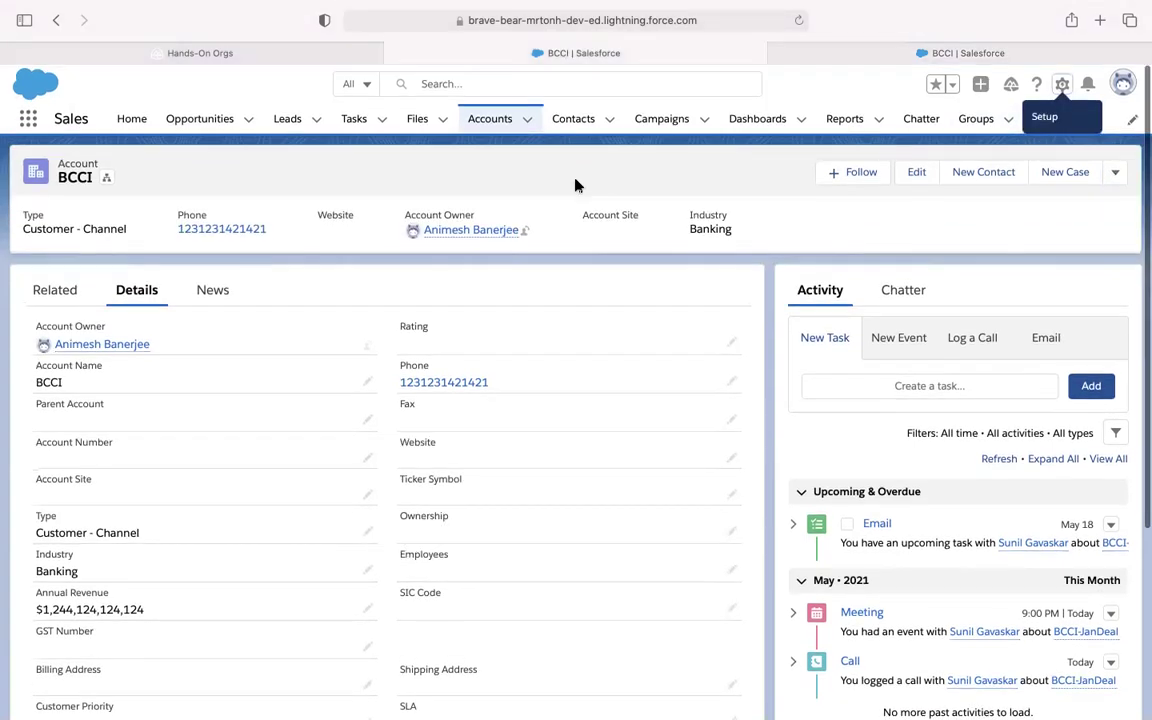
From the BCCI account page, open Setup's Object Manager in a new tab
{"action": "left_click", "coordinate": [829, 56]}
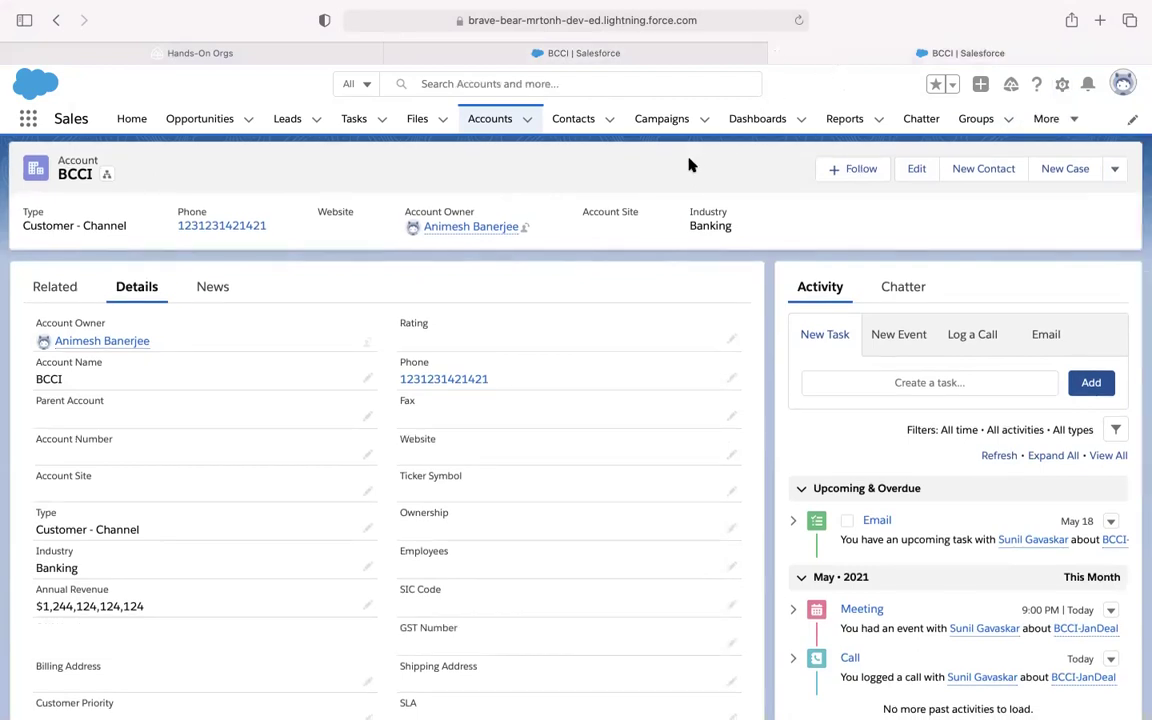
{"action": "left_click", "coordinate": [1062, 84]}
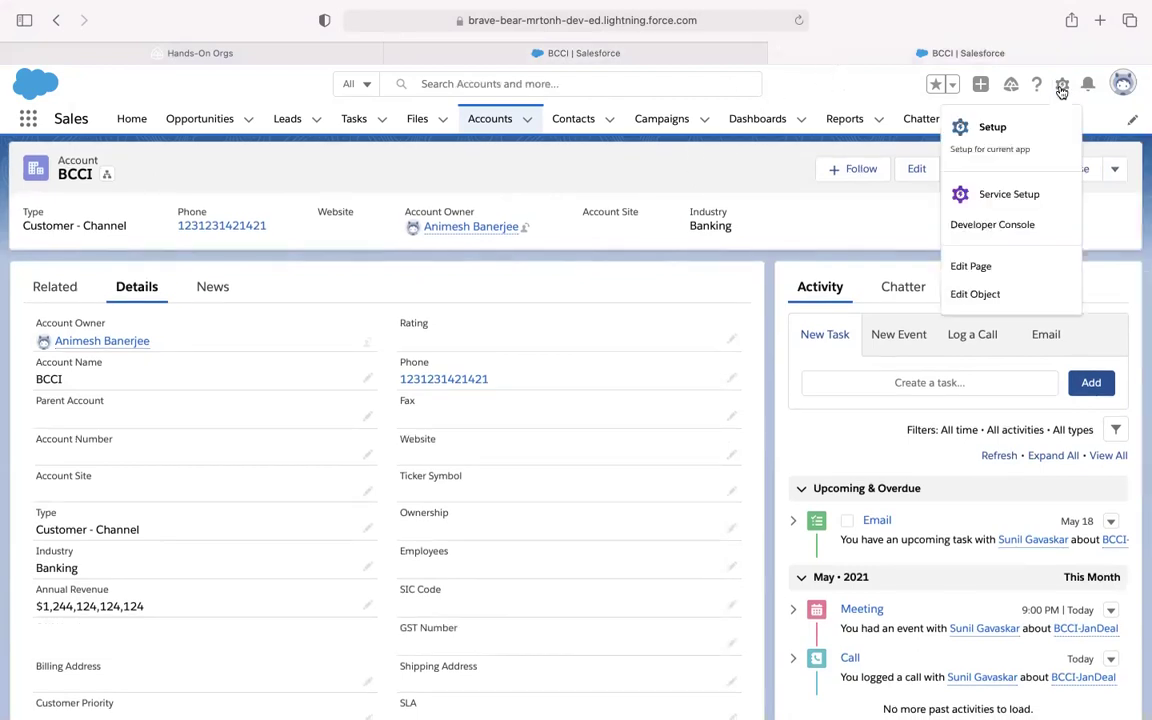
{"action": "left_click", "coordinate": [1003, 128]}
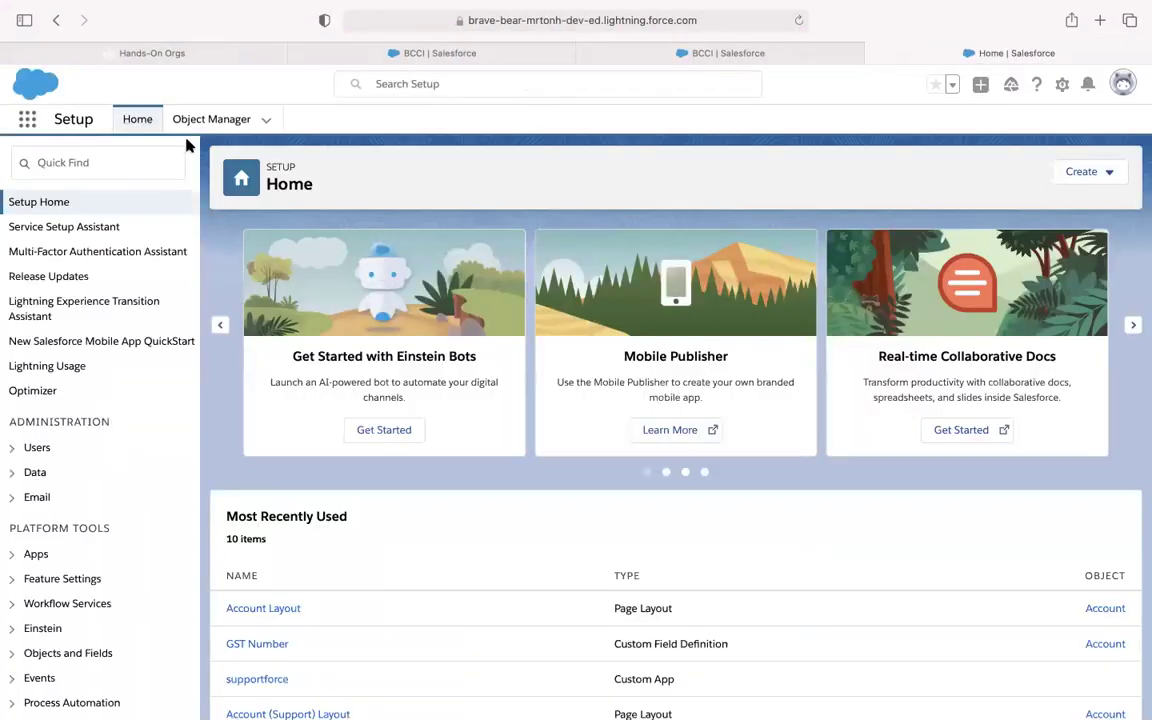
{"action": "left_click", "coordinate": [232, 117]}
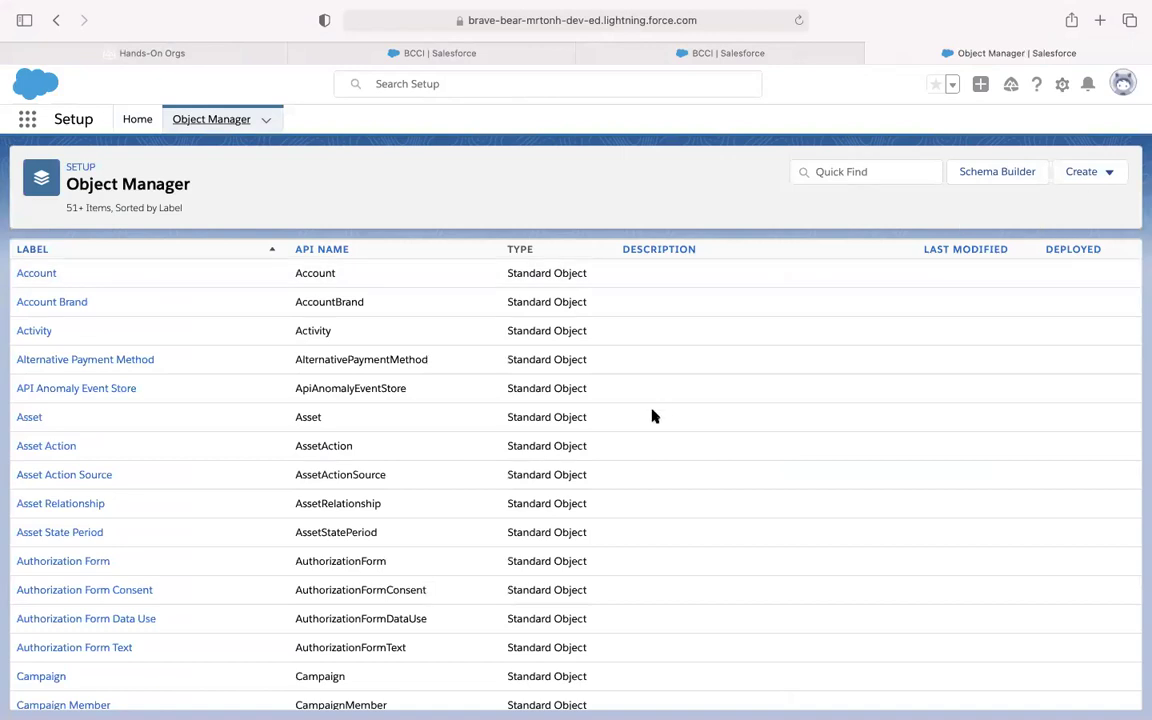
{"action": "scroll", "coordinate": [651, 413], "scroll_direction": "down", "scroll_amount": 5}
{"action": "scroll", "coordinate": [652, 414], "scroll_direction": "down", "scroll_amount": 5}
{"action": "scroll", "coordinate": [652, 414], "scroll_direction": "up", "scroll_amount": 10}
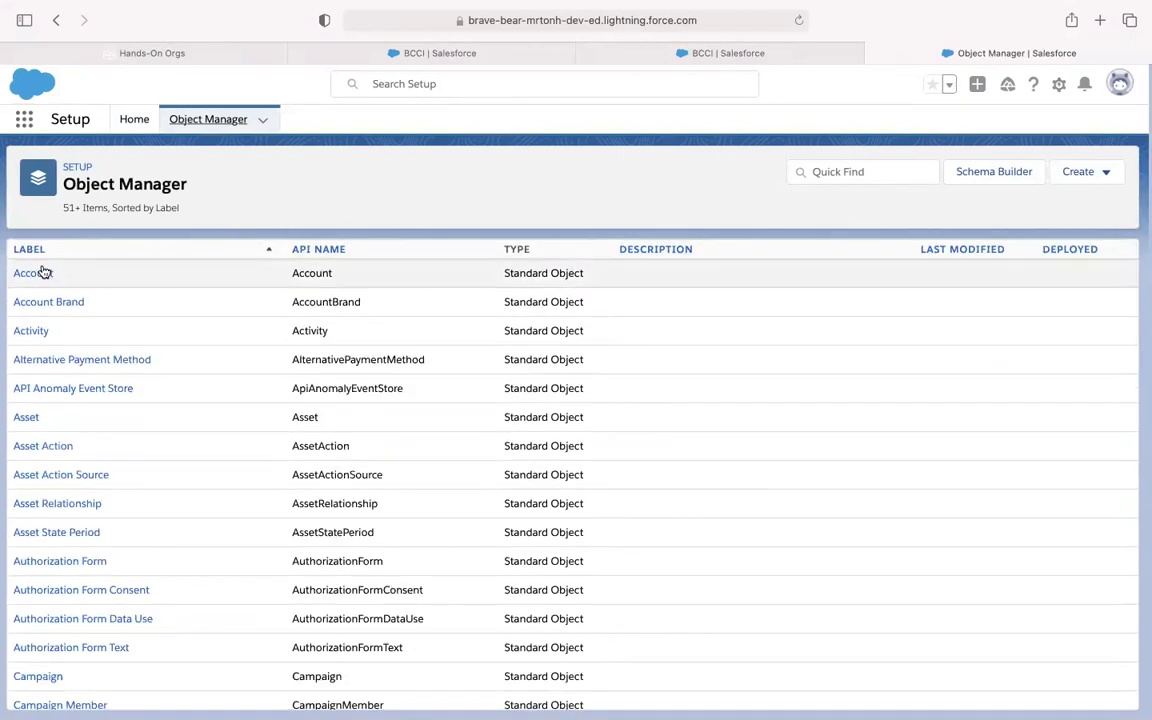
Show the Account object's Fields & Relationships and check the GST_Number__c API name
{"action": "left_click", "coordinate": [36, 272]}
{"action": "left_click", "coordinate": [95, 279]}
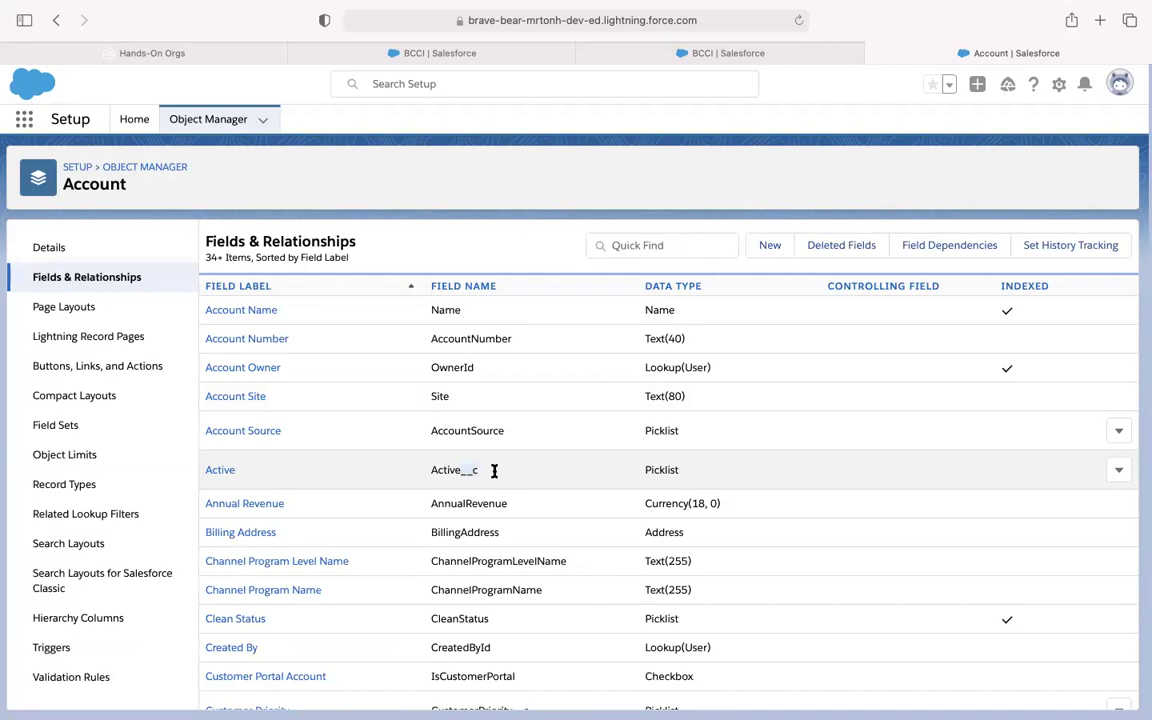
{"action": "scroll", "coordinate": [494, 468], "scroll_direction": "down", "scroll_amount": 6}
{"action": "scroll", "coordinate": [495, 476], "scroll_direction": "down", "scroll_amount": 4}
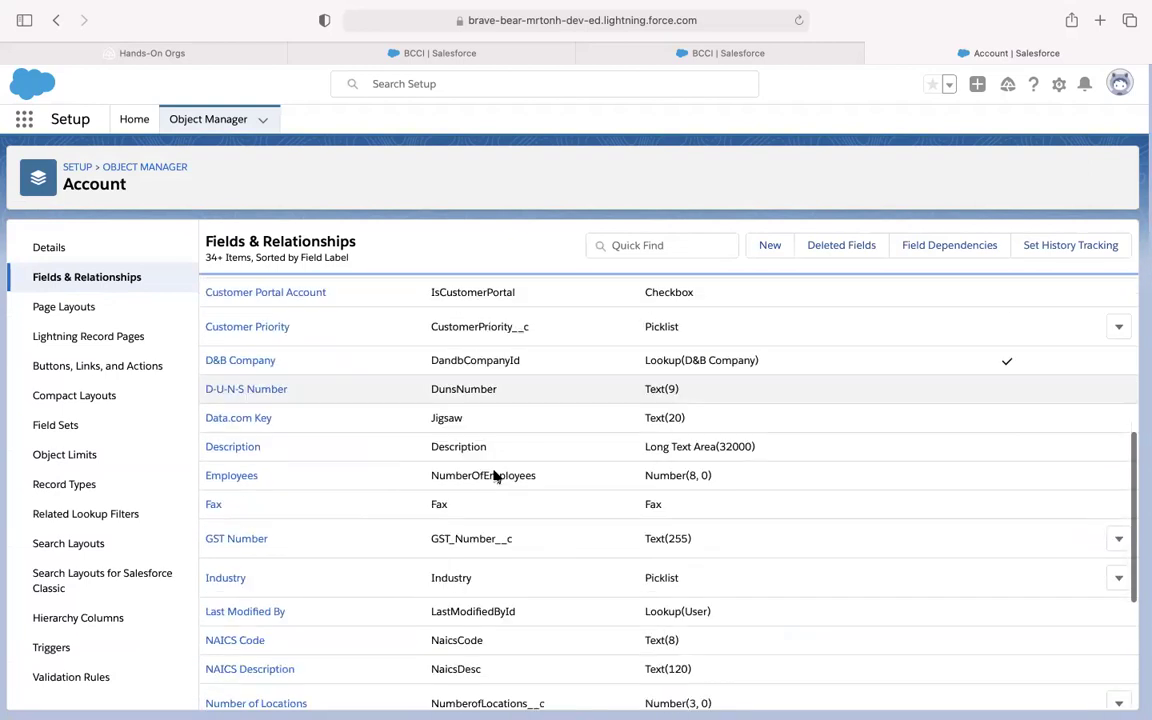
{"action": "left_click_drag", "start_coordinate": [496, 416], "coordinate": [518, 416]}
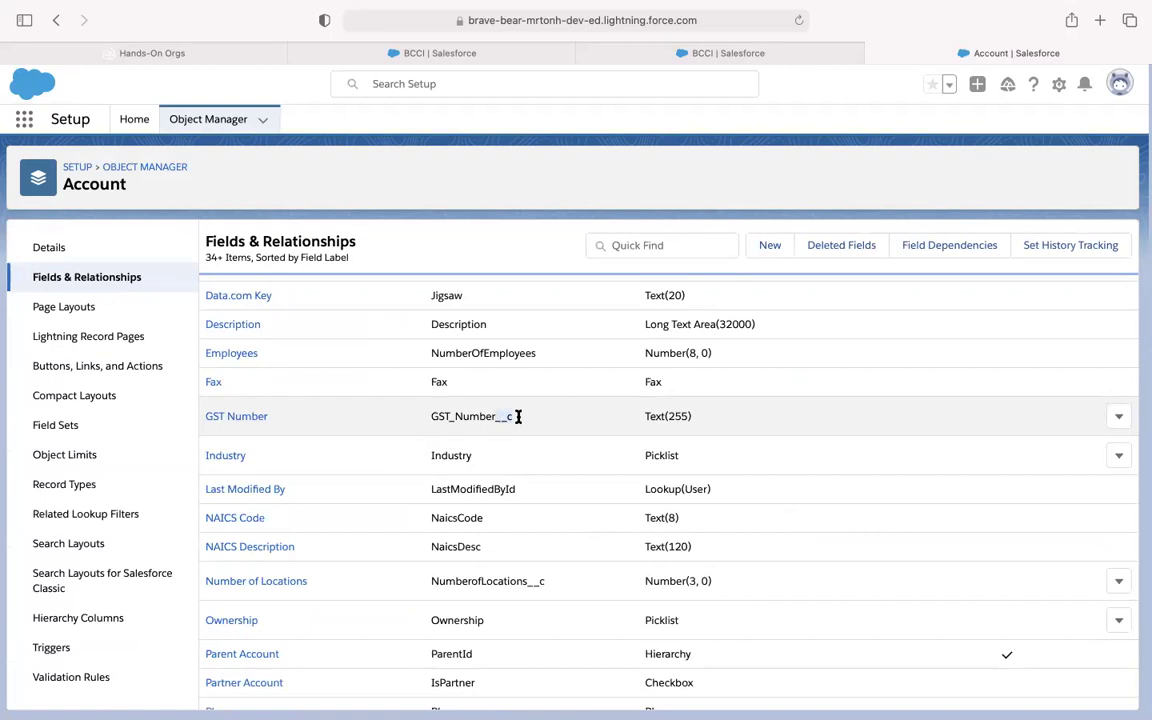
{"action": "scroll", "coordinate": [518, 416], "scroll_direction": "down", "scroll_amount": 10}
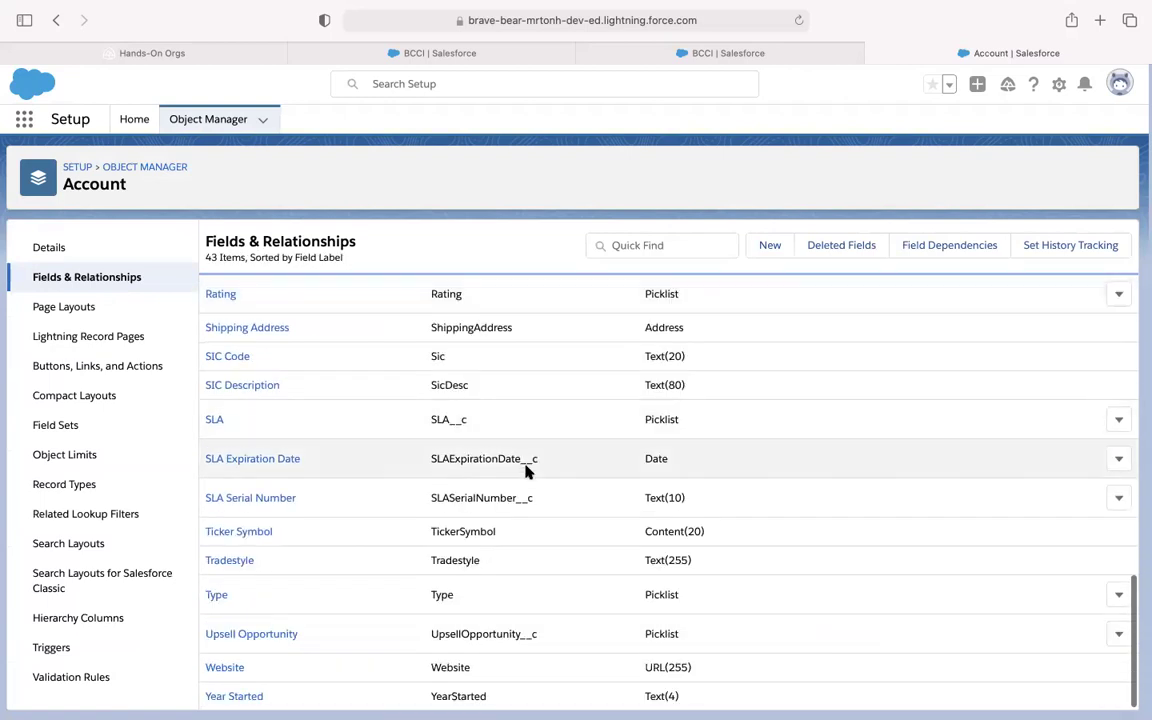
{"action": "scroll", "coordinate": [527, 506], "scroll_direction": "up", "scroll_amount": 10}
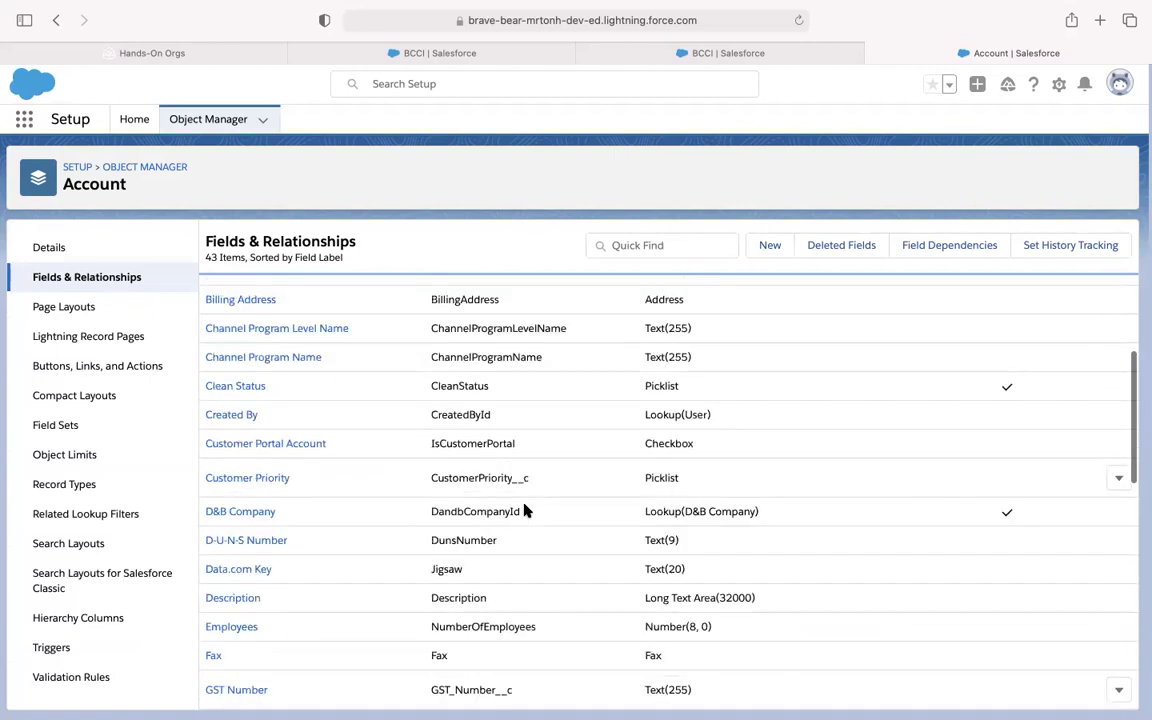
{"action": "scroll", "coordinate": [527, 506], "scroll_direction": "up", "scroll_amount": 4}
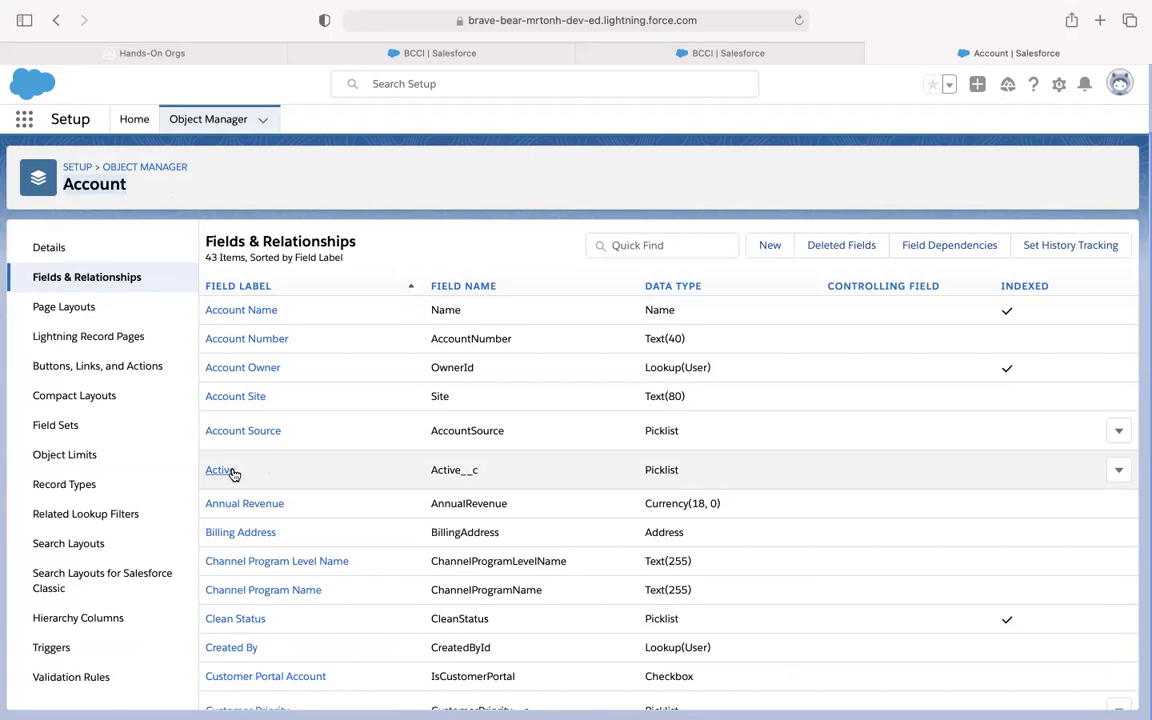
Start a new custom object from Object Manager, using the Salesforce Classic form
{"action": "left_click", "coordinate": [224, 121]}
{"action": "left_click", "coordinate": [1102, 173]}
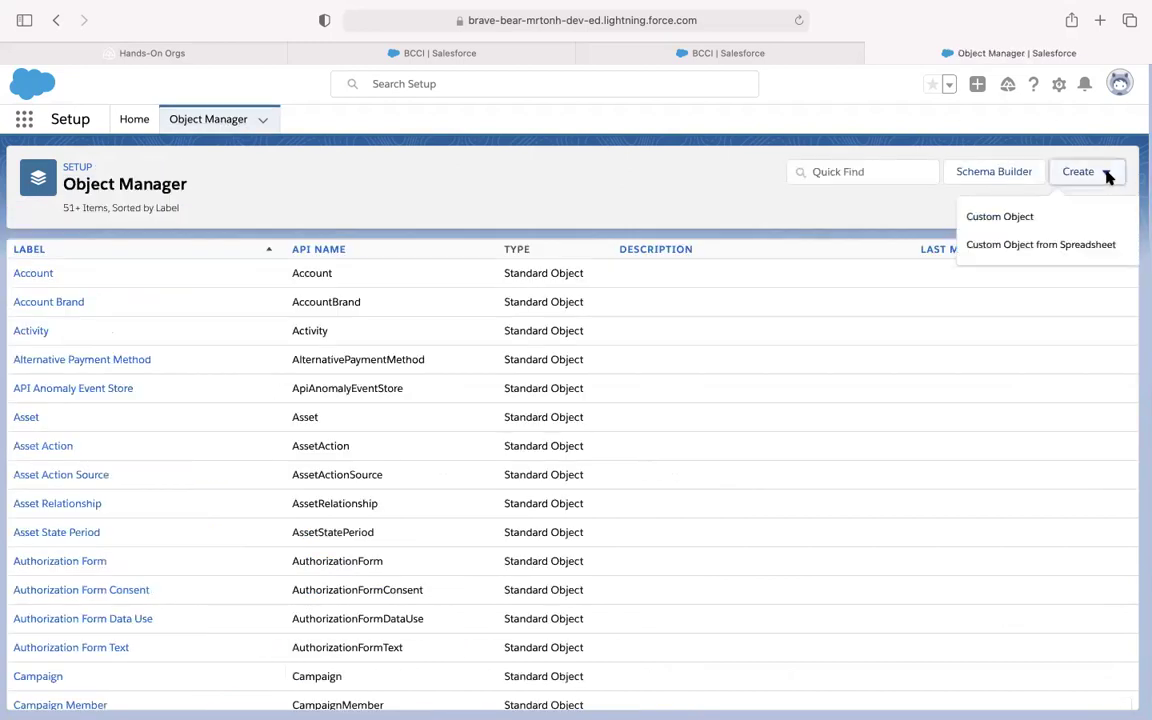
{"action": "left_click", "coordinate": [1000, 216]}
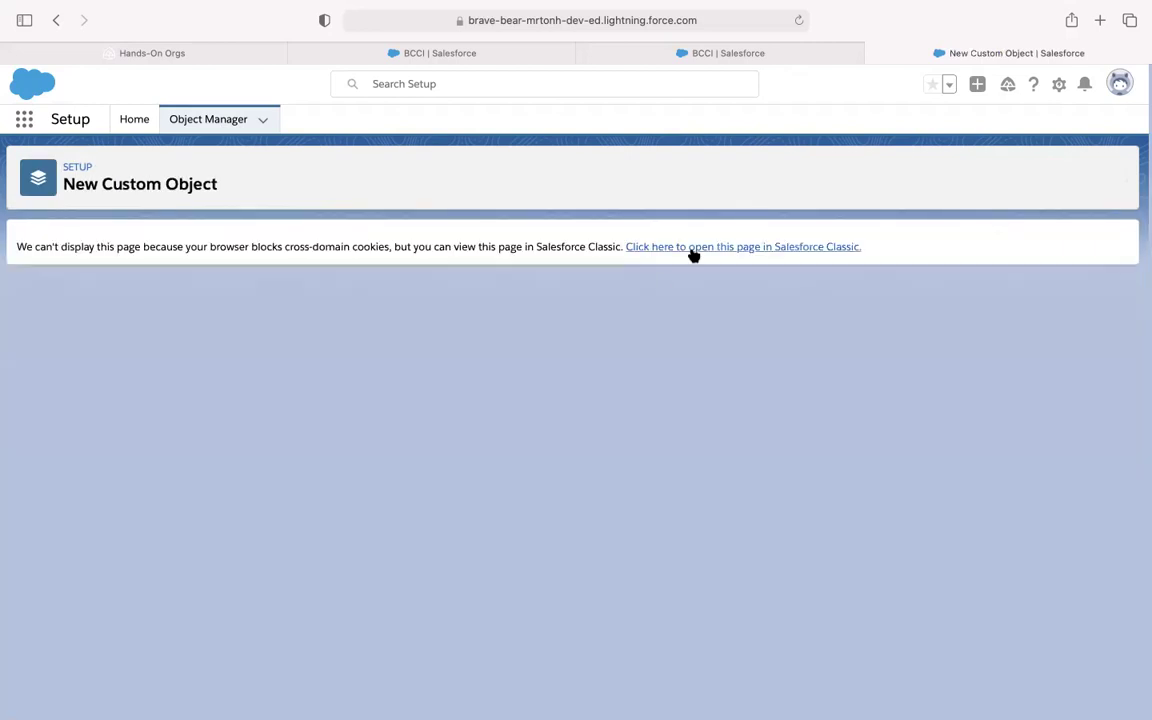
{"action": "left_click", "coordinate": [693, 252]}
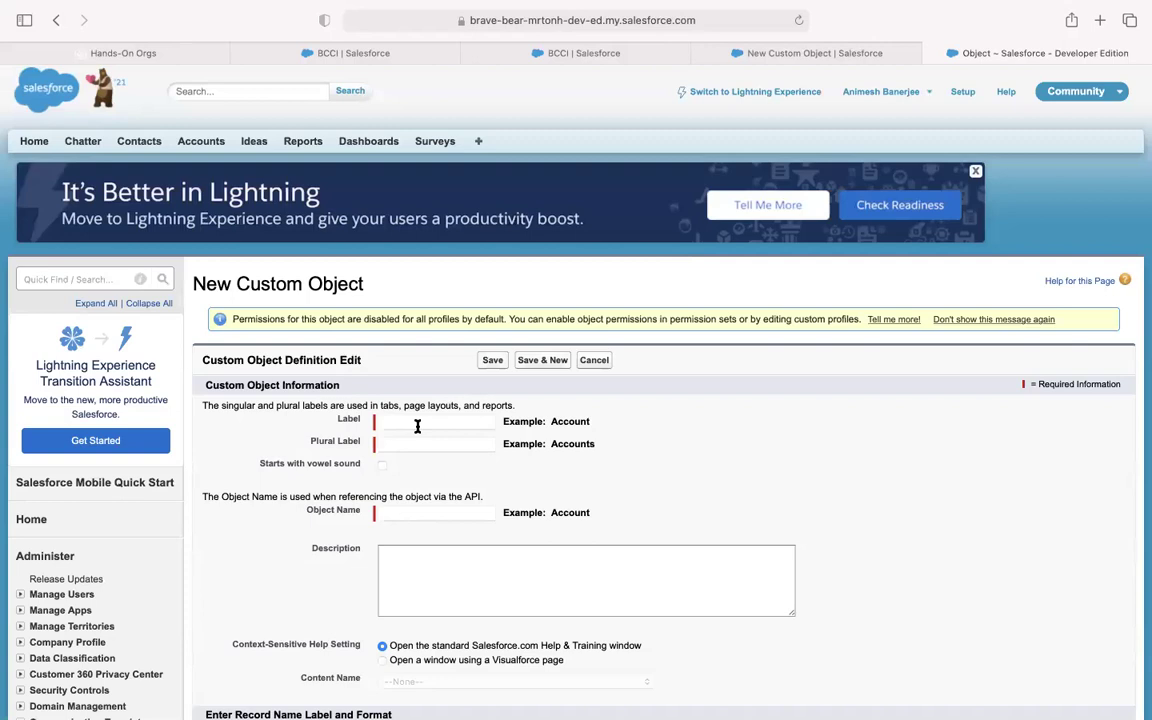
Enter the label Registration and the plural label Registrations
{"action": "left_click", "coordinate": [418, 424]}
{"action": "type", "text": "Resi"}
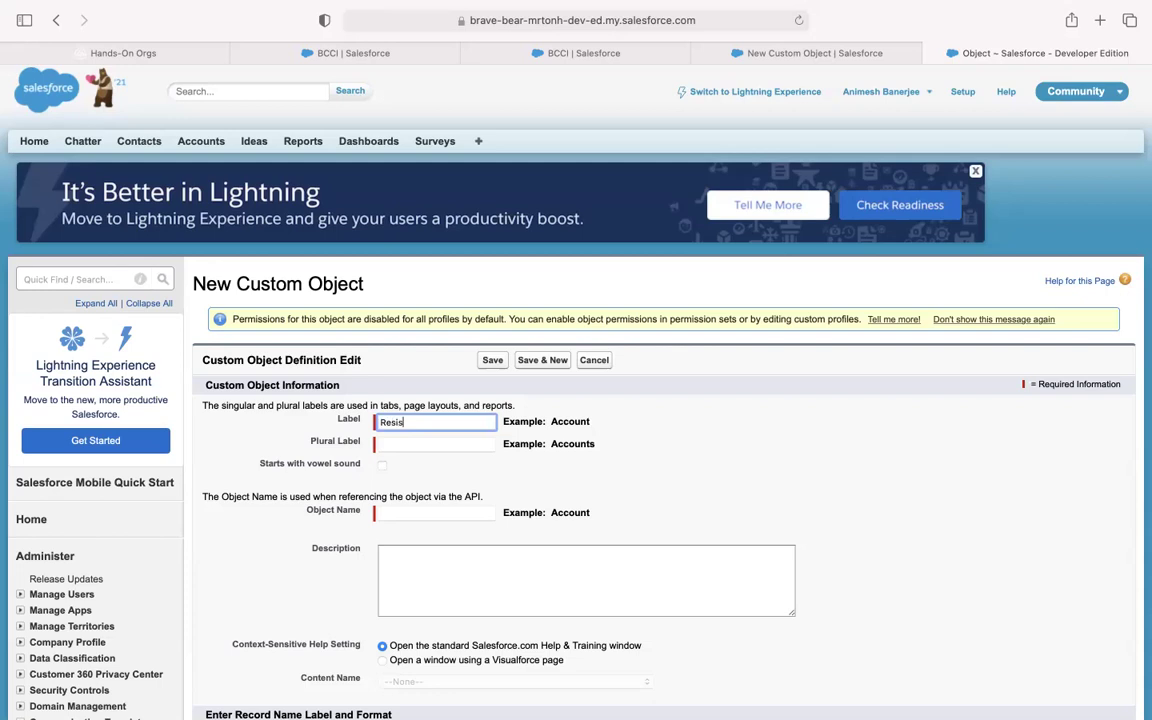
{"action": "type", "text": "istrations"}
{"action": "key", "text": "BackSpace"}
{"action": "left_click", "coordinate": [439, 441]}
{"action": "type", "text": "R"}
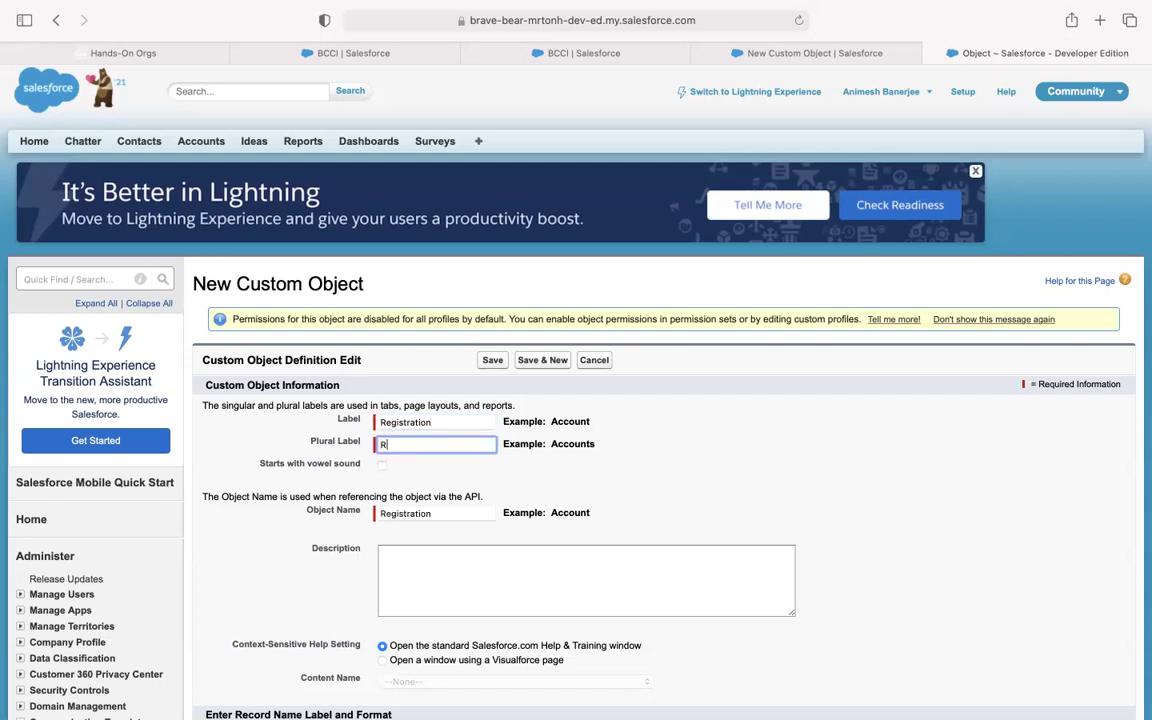
{"action": "type", "text": "egistratio"}
{"action": "type", "text": "ions"}
{"action": "scroll", "coordinate": [465, 470], "scroll_direction": "down", "scroll_amount": 2}
Save the Registration custom object and return to the Lightning tab
{"action": "left_click", "coordinate": [441, 483]}
{"action": "scroll", "coordinate": [441, 483], "scroll_direction": "down", "scroll_amount": 1}
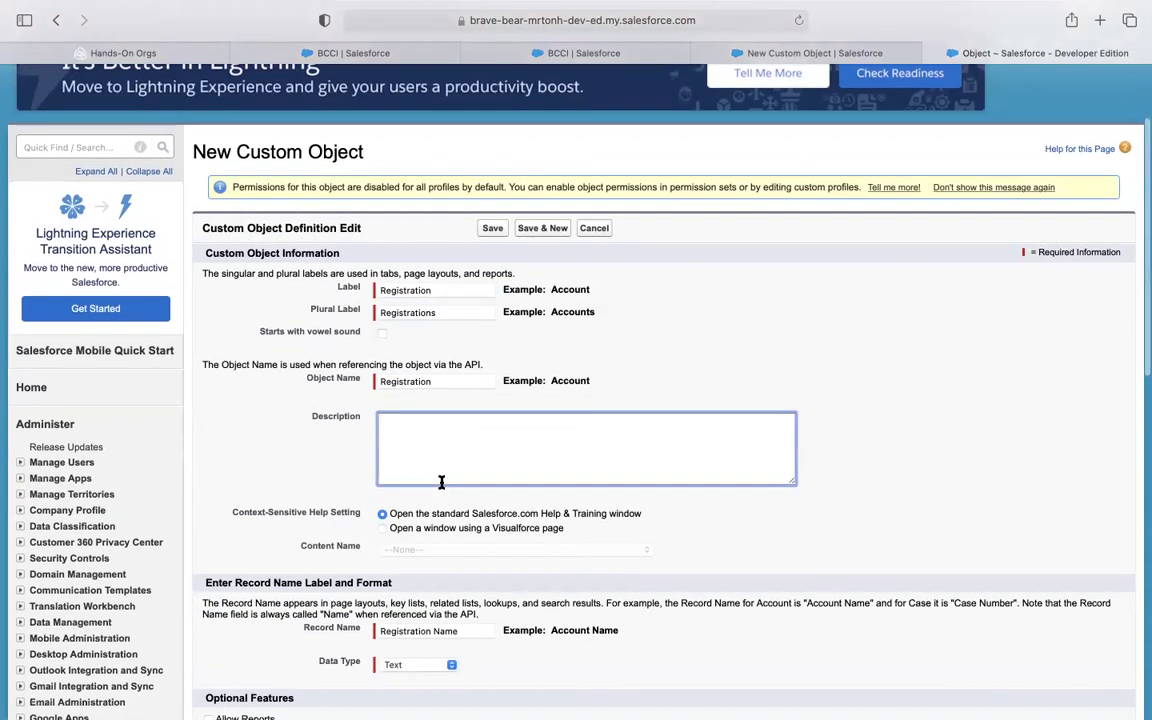
{"action": "scroll", "coordinate": [441, 483], "scroll_direction": "down", "scroll_amount": 10}
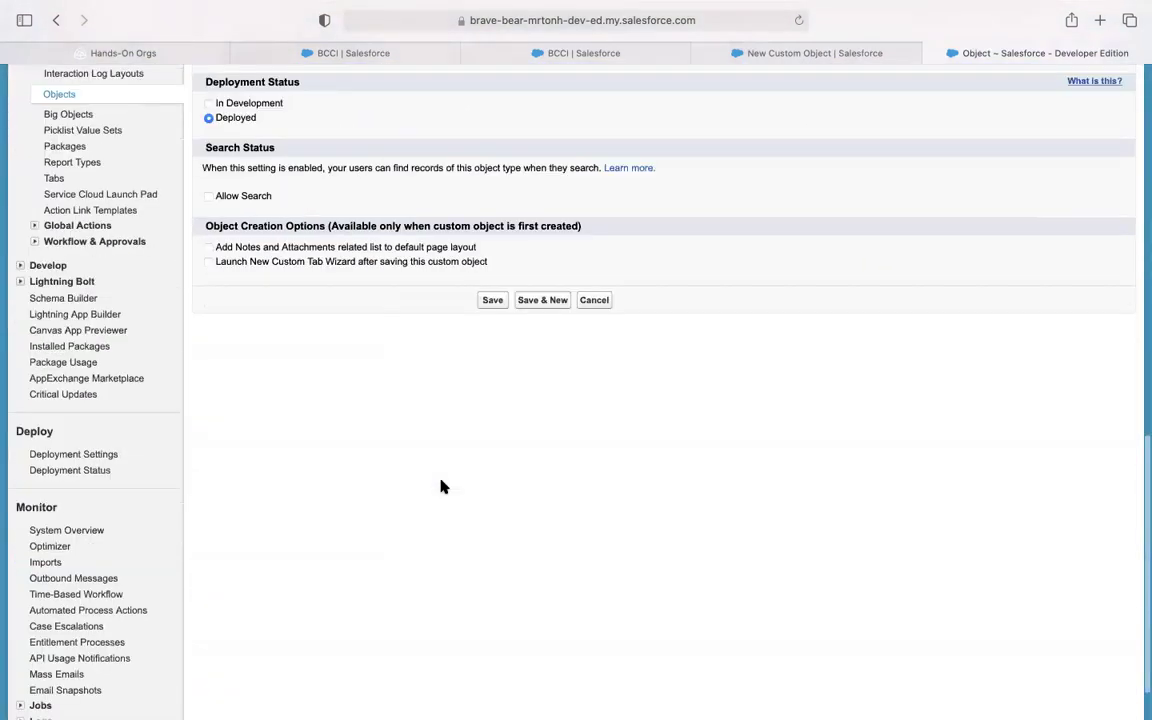
{"action": "left_click", "coordinate": [494, 280]}
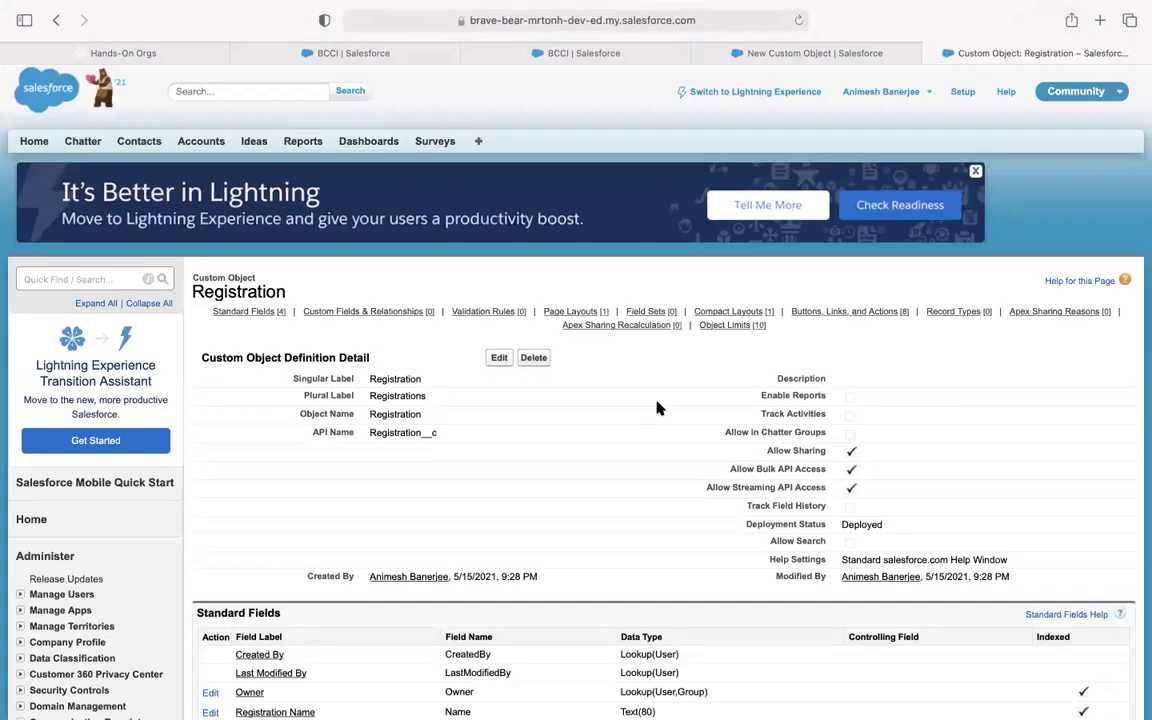
{"action": "scroll", "coordinate": [658, 407], "scroll_direction": "down", "scroll_amount": 5}
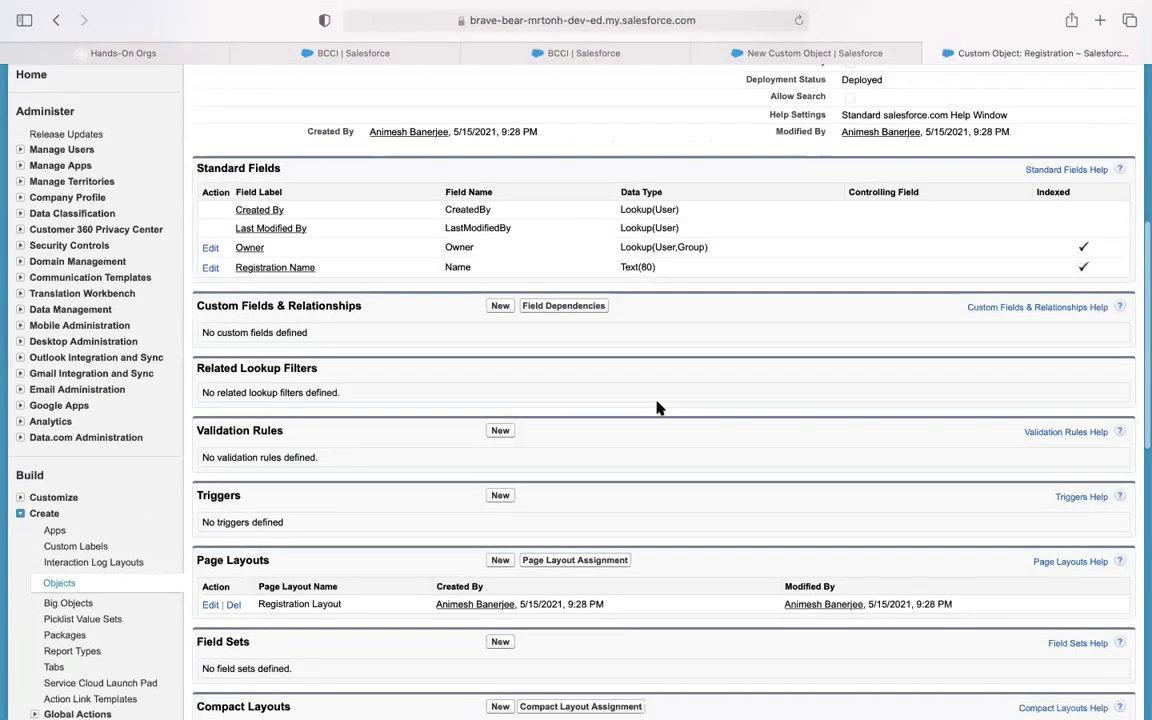
{"action": "scroll", "coordinate": [655, 380], "scroll_direction": "up", "scroll_amount": 5}
{"action": "left_click", "coordinate": [757, 50]}
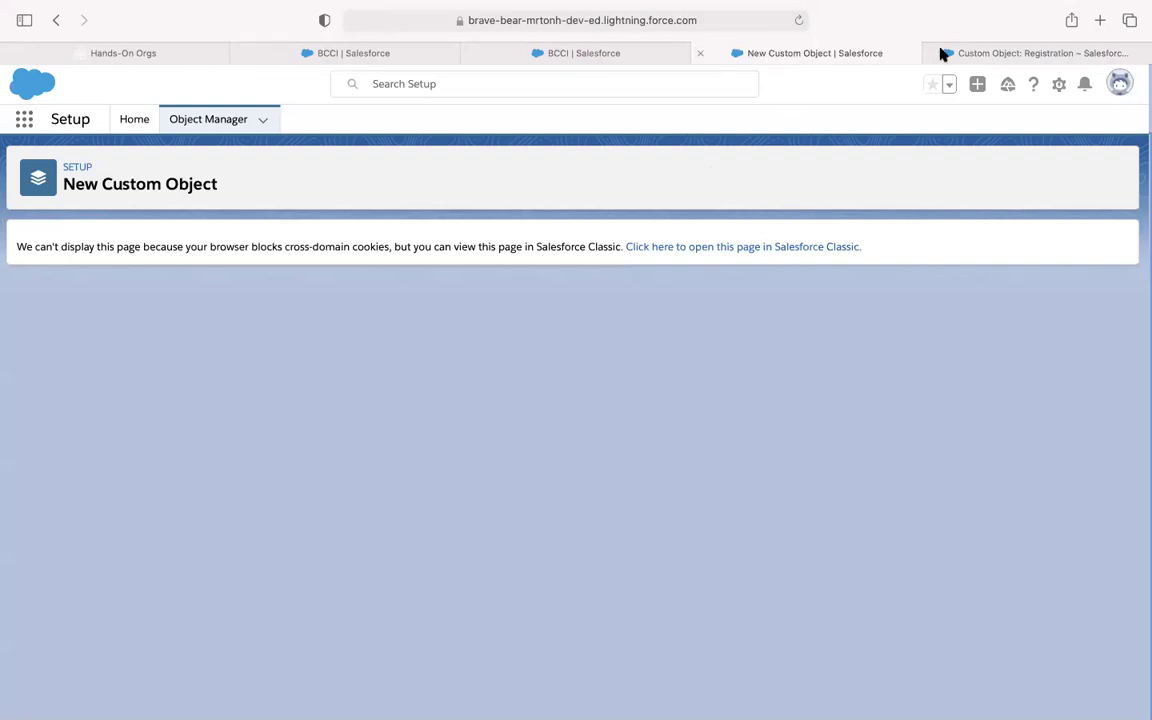
Close the leftover object tabs and open Setup's Object Manager in a new tab
{"action": "left_click", "coordinate": [997, 55]}
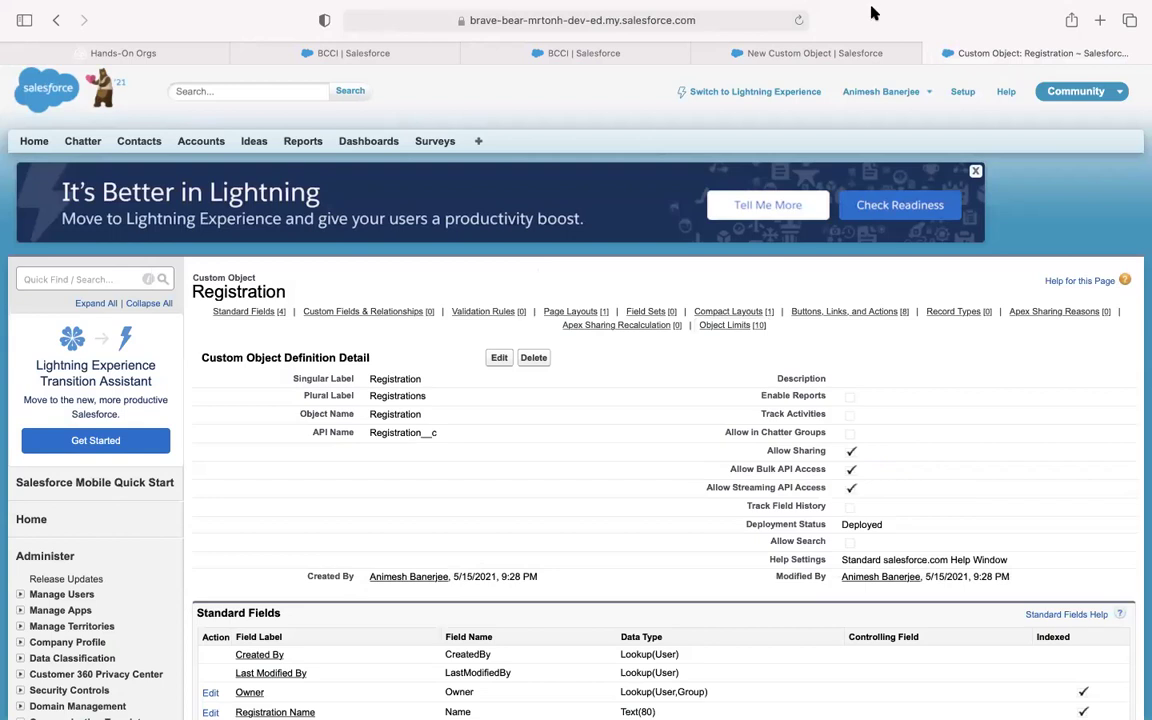
{"action": "left_click", "coordinate": [795, 52]}
{"action": "left_click", "coordinate": [701, 53]}
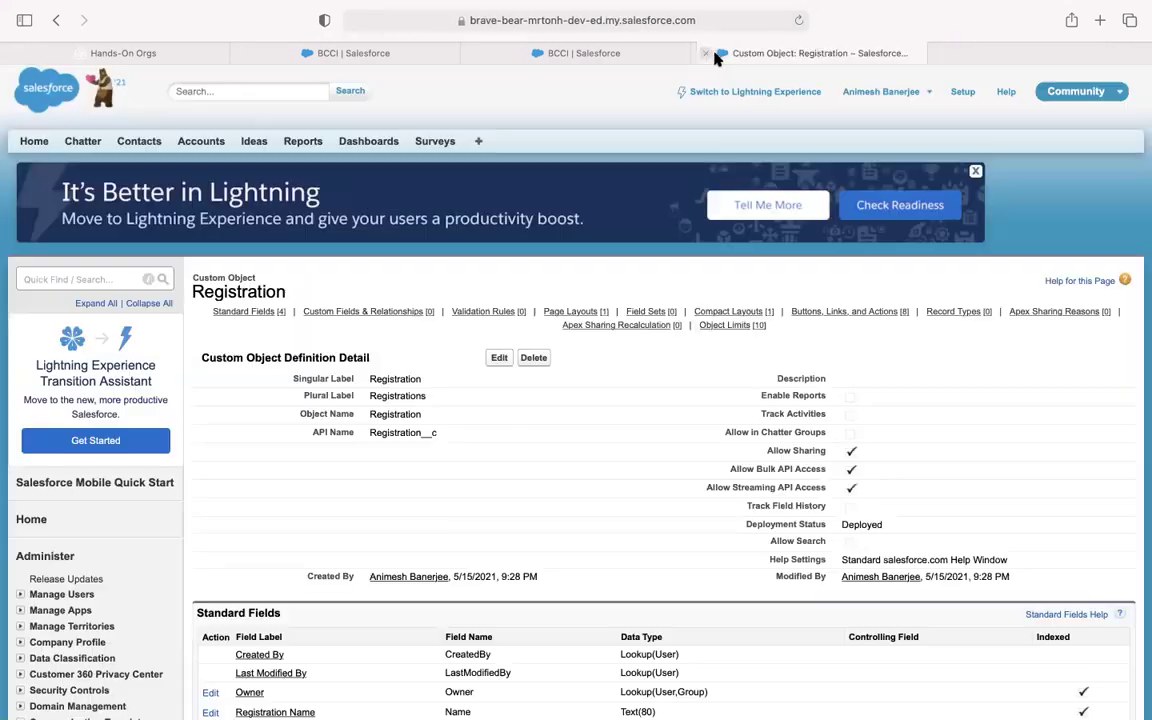
{"action": "left_click", "coordinate": [701, 53]}
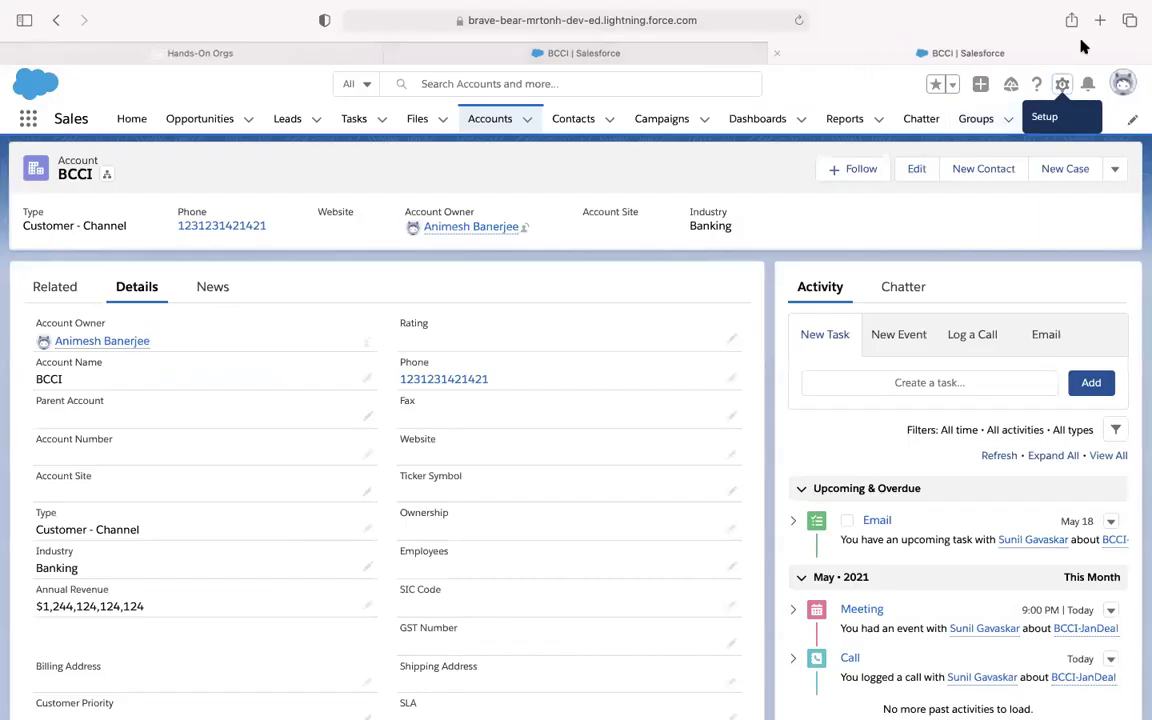
{"action": "left_click", "coordinate": [1062, 84]}
{"action": "left_click", "coordinate": [1022, 140]}
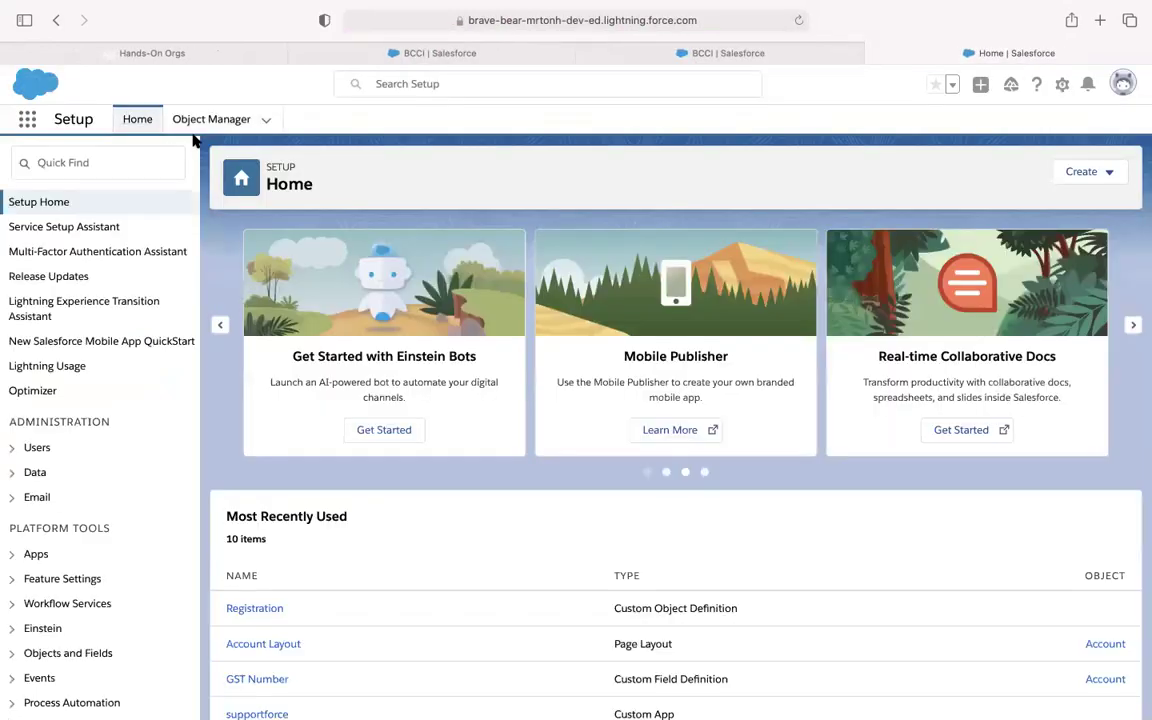
{"action": "left_click", "coordinate": [193, 121]}
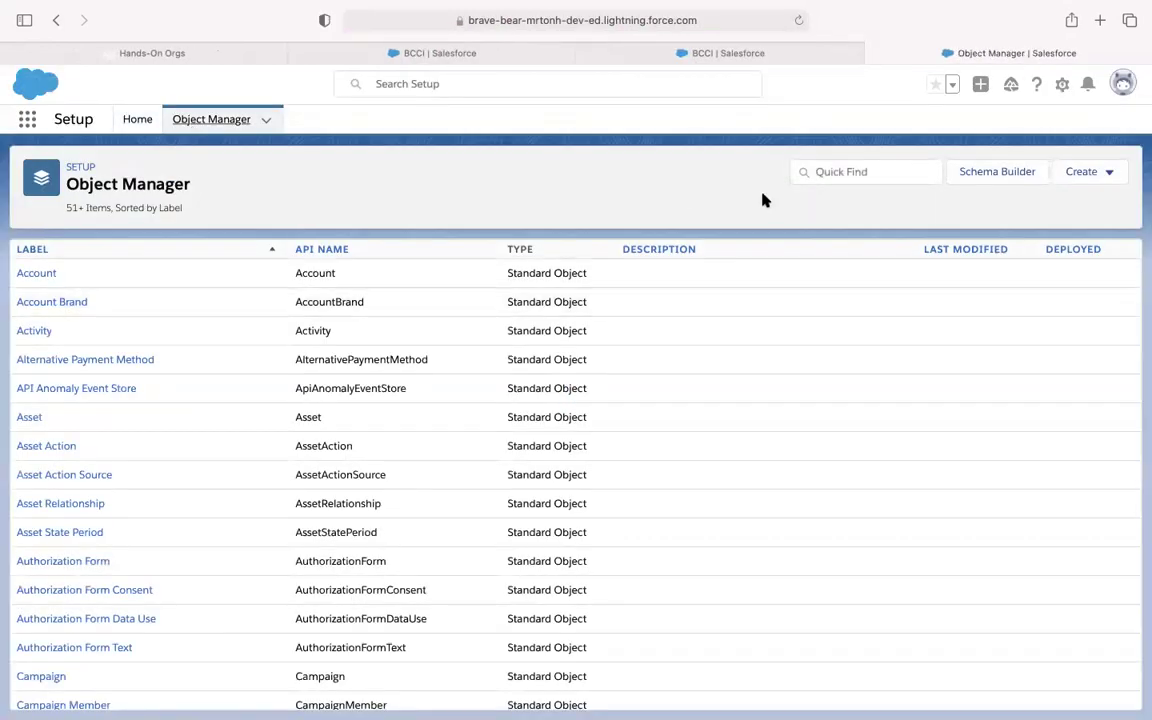
Filter objects by 'regis', show Registration's Fields & Relationships, and add a blank browser tab
{"action": "left_click", "coordinate": [833, 170]}
{"action": "type", "text": "regis"}
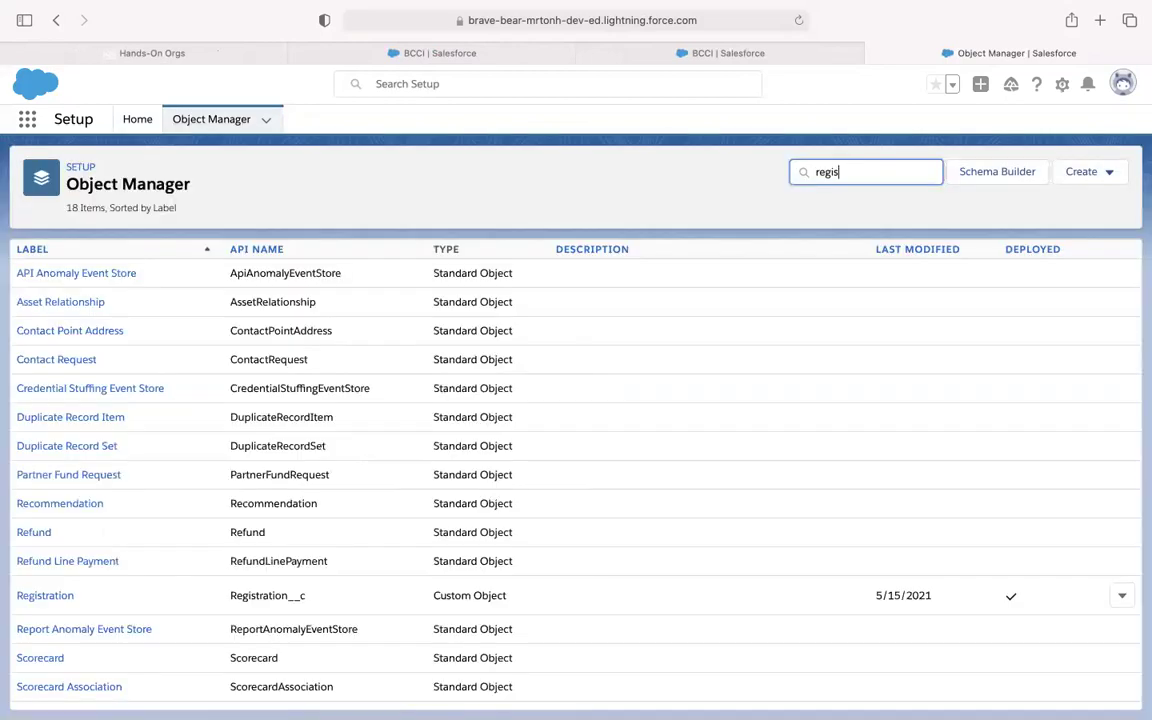
{"action": "left_click", "coordinate": [60, 280]}
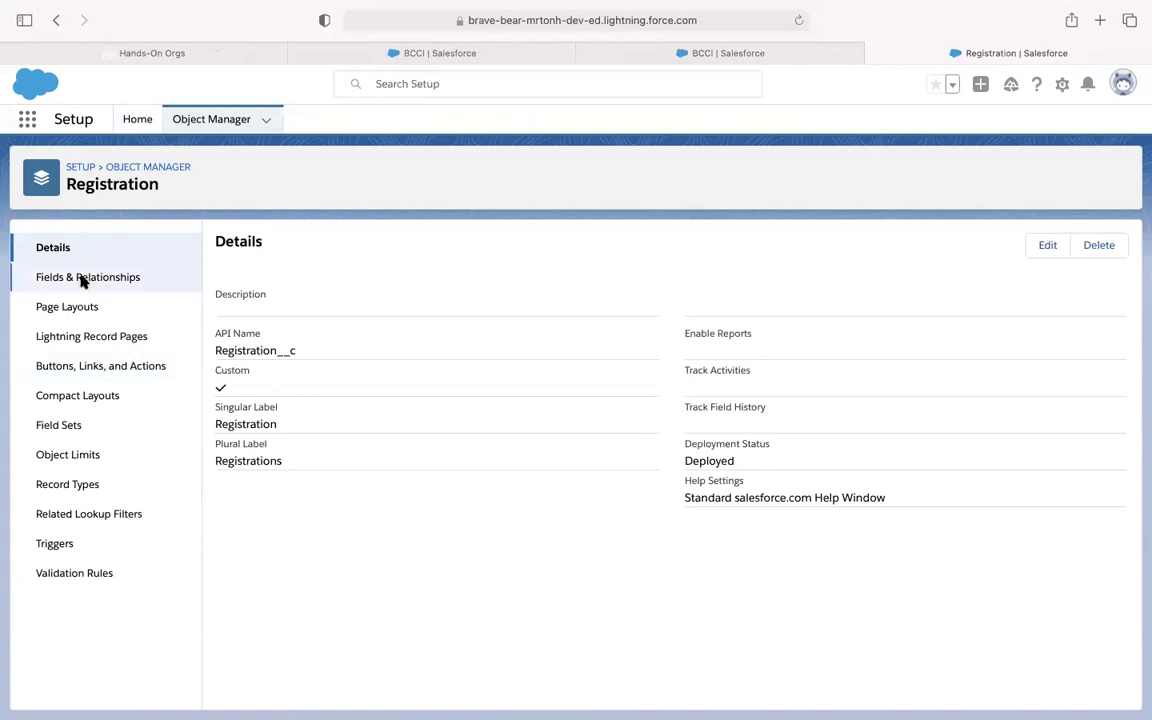
{"action": "left_click", "coordinate": [84, 279]}
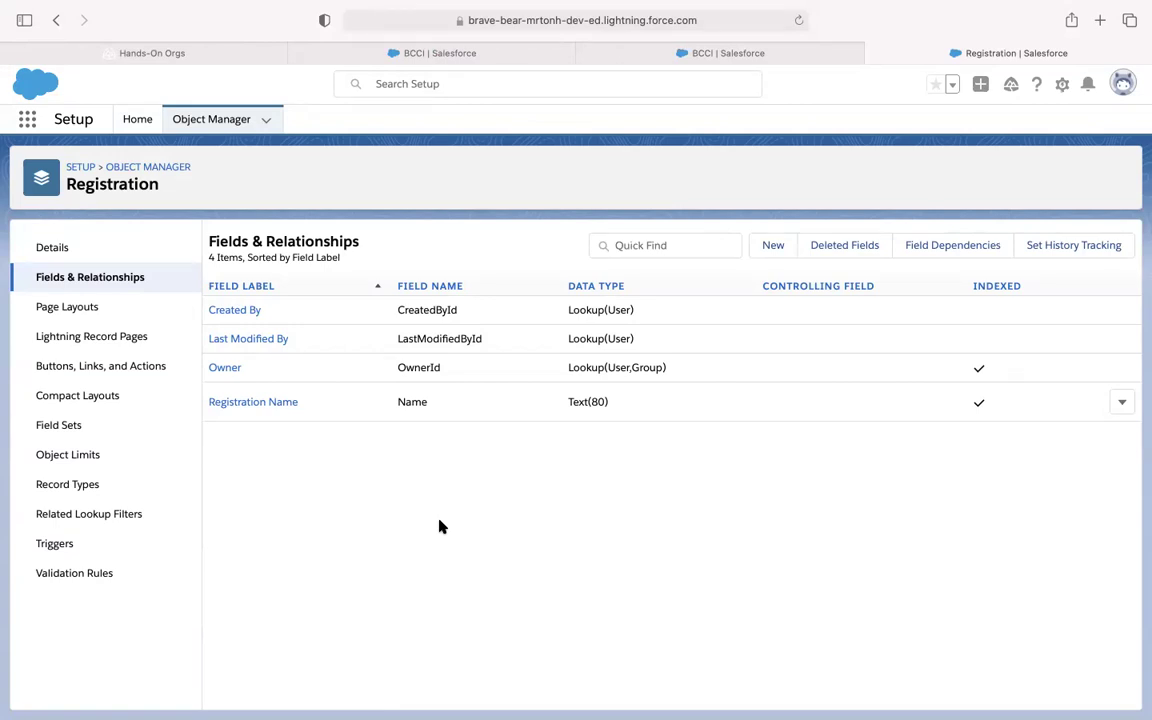
{"action": "left_click", "coordinate": [1097, 21]}
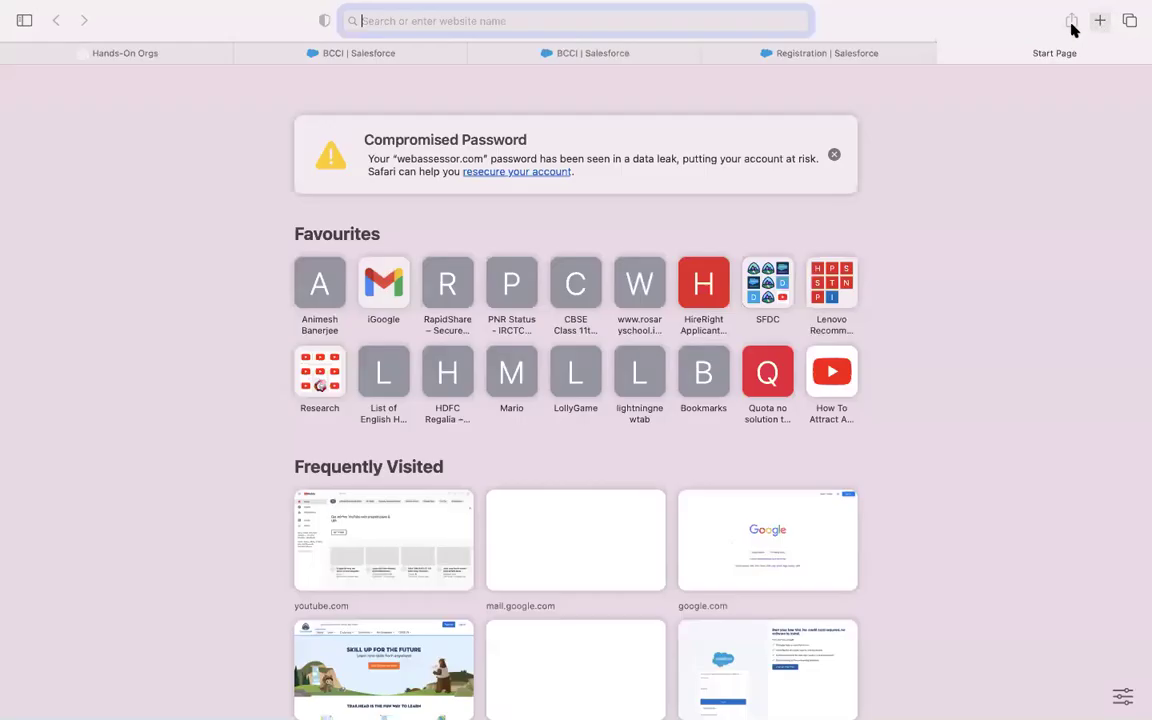
Load Workbench, agree to its terms, and log in with Salesforce
{"action": "type", "text": "we"}
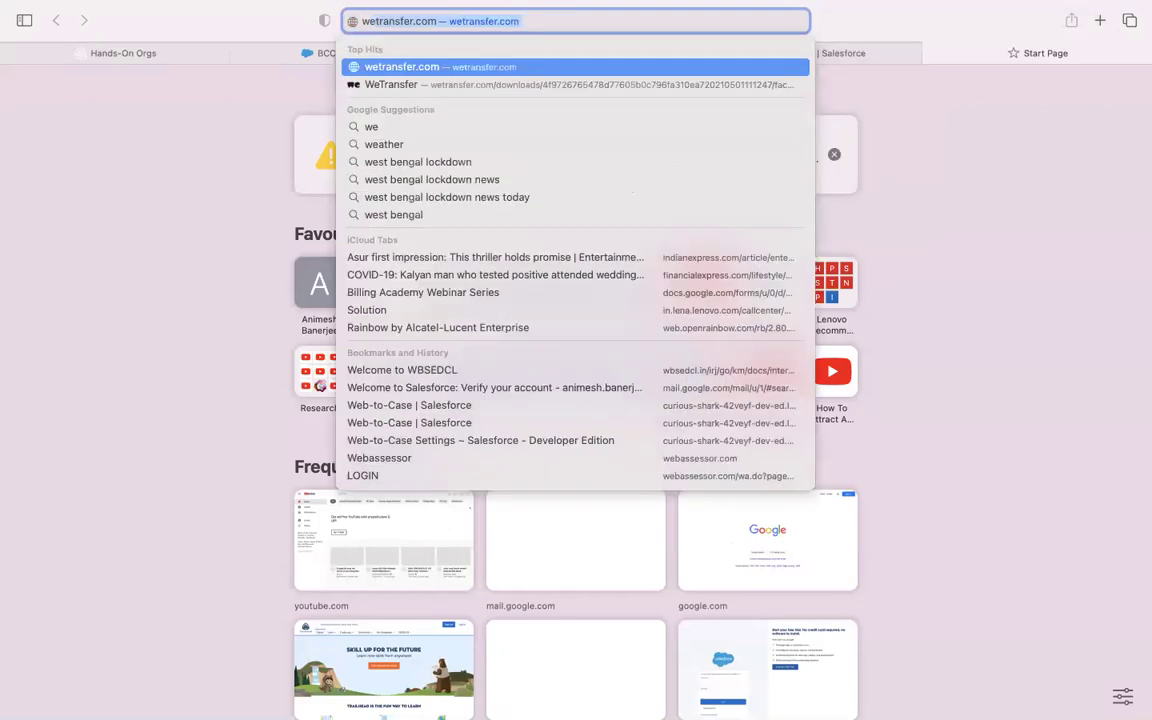
{"action": "key", "text": "BackSpace"}
{"action": "key", "text": "BackSpace"}
{"action": "key", "text": "BackSpace"}
{"action": "type", "text": "wor"}
{"action": "key", "text": "Return"}
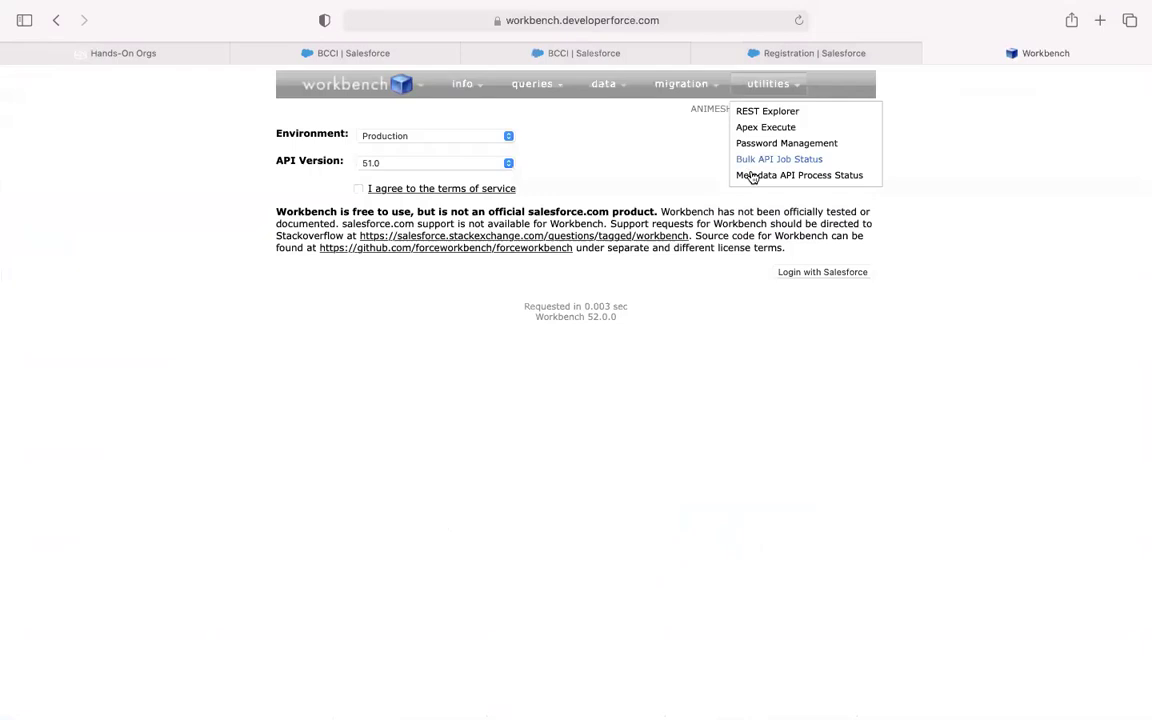
{"action": "left_click", "coordinate": [360, 188]}
{"action": "left_click", "coordinate": [807, 272]}
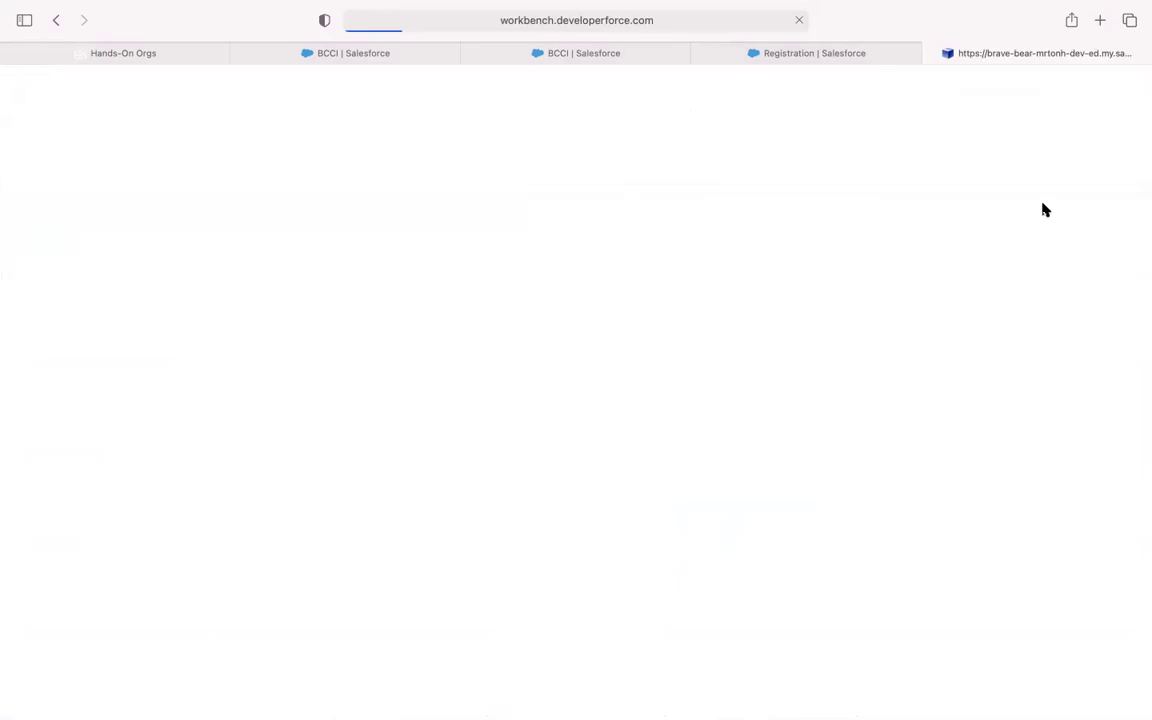
{"action": "left_click", "coordinate": [793, 62]}
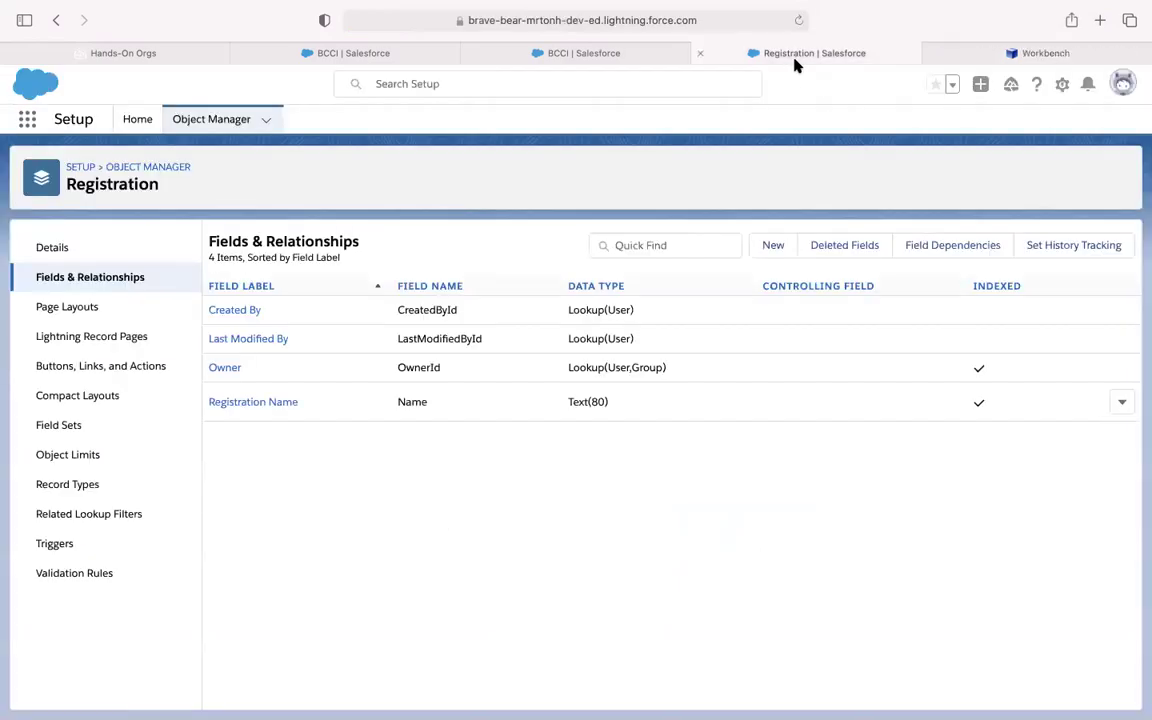
{"action": "left_click", "coordinate": [958, 62]}
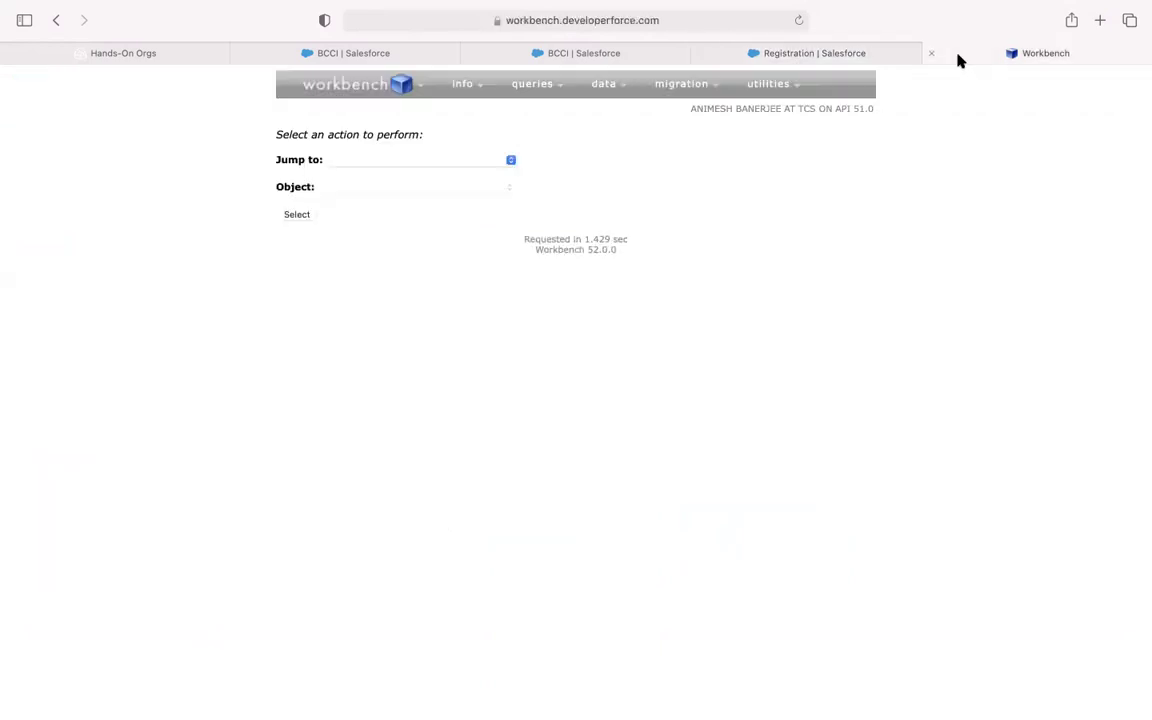
Set Workbench to a SOQL Query on the Registration__c object
{"action": "left_click", "coordinate": [497, 160]}
{"action": "left_click", "coordinate": [403, 210]}
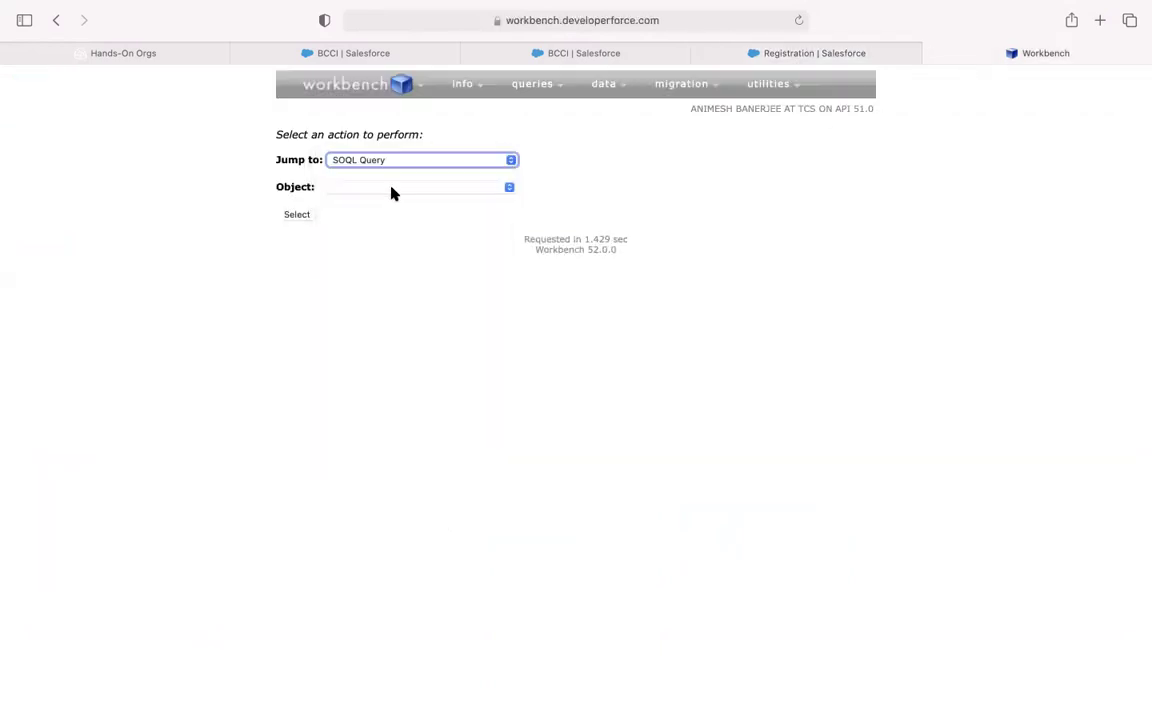
{"action": "left_click", "coordinate": [392, 188]}
{"action": "key", "text": "r"}
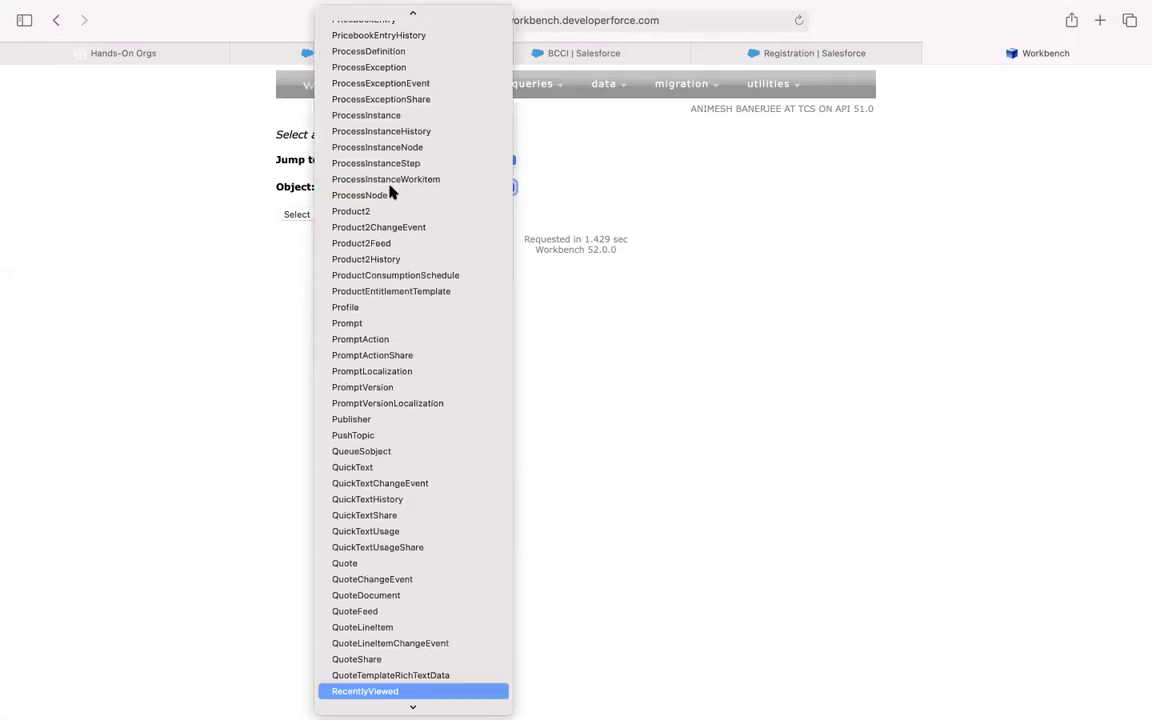
{"action": "scroll", "coordinate": [370, 570], "scroll_direction": "down", "scroll_amount": 5}
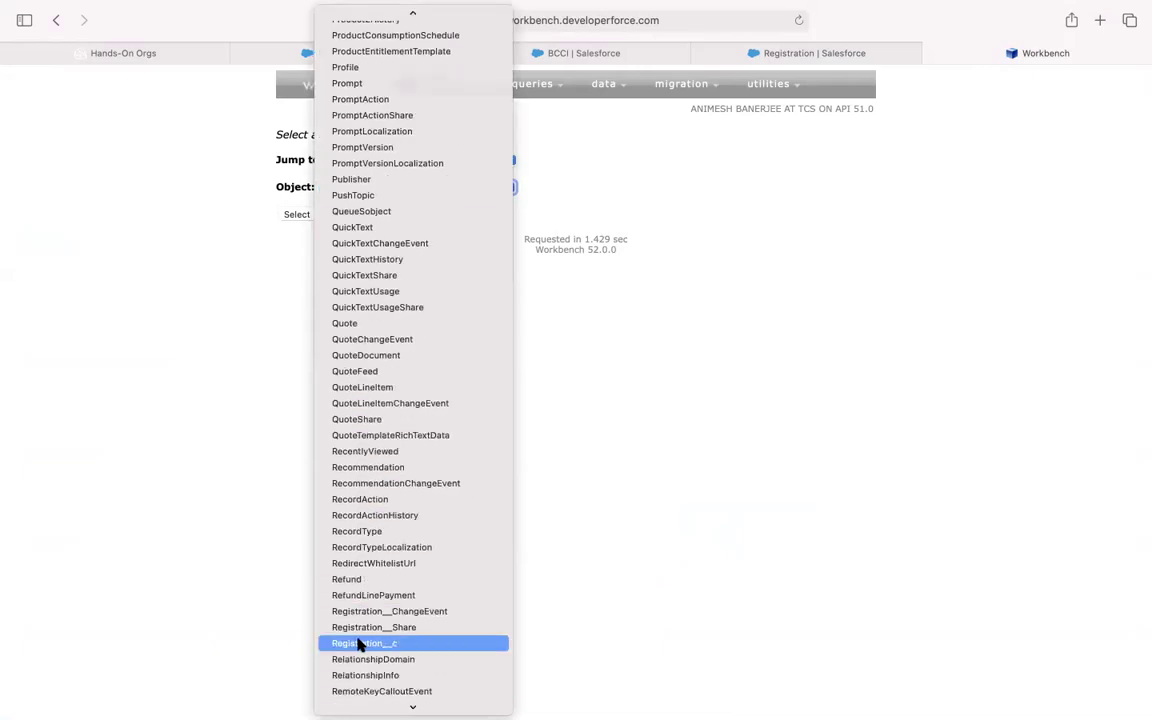
{"action": "left_click", "coordinate": [361, 643]}
{"action": "left_click", "coordinate": [297, 215]}
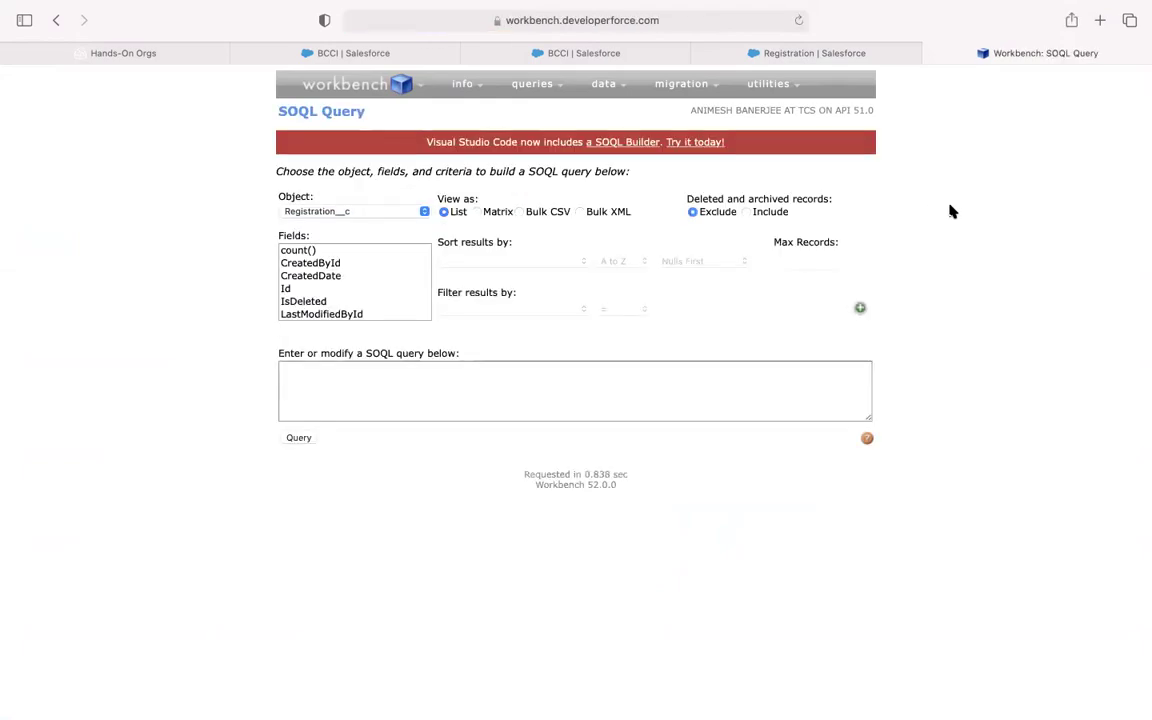
Add the Id field to the query, then return to the Registration setup tab
{"action": "scroll", "coordinate": [390, 263], "scroll_direction": "down", "scroll_amount": 2}
{"action": "scroll", "coordinate": [390, 263], "scroll_direction": "up", "scroll_amount": 2}
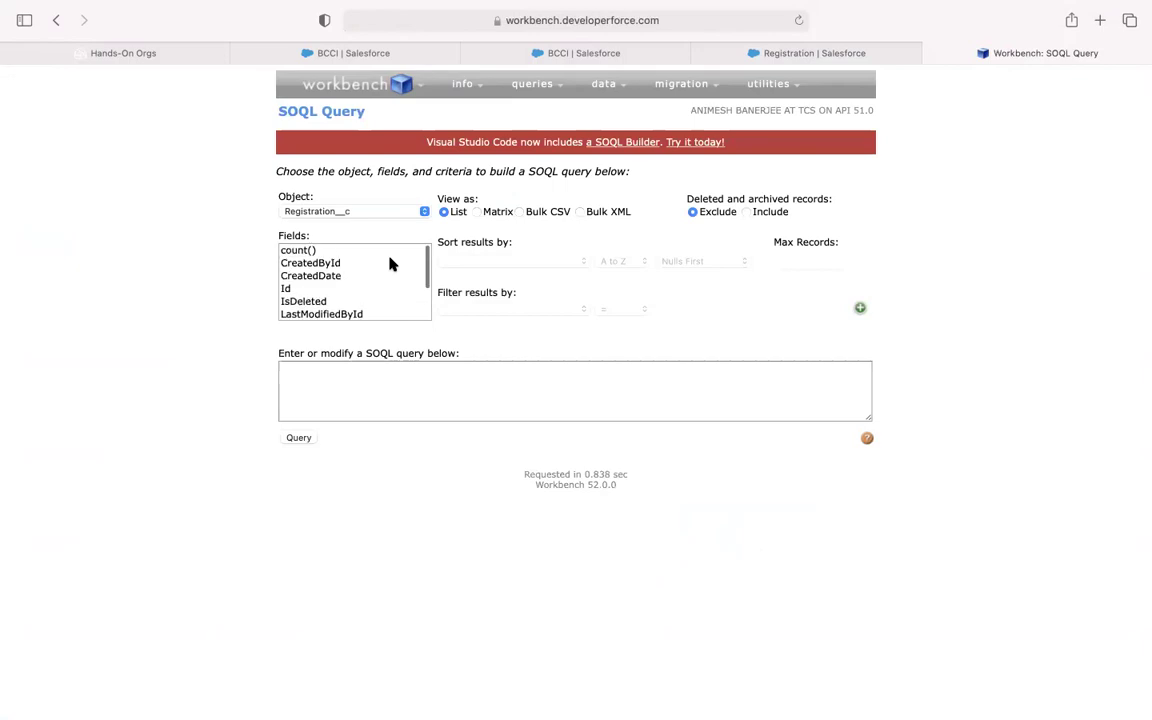
{"action": "scroll", "coordinate": [390, 263], "scroll_direction": "down", "scroll_amount": 3}
{"action": "scroll", "coordinate": [390, 263], "scroll_direction": "up", "scroll_amount": 3}
{"action": "left_click", "coordinate": [338, 289]}
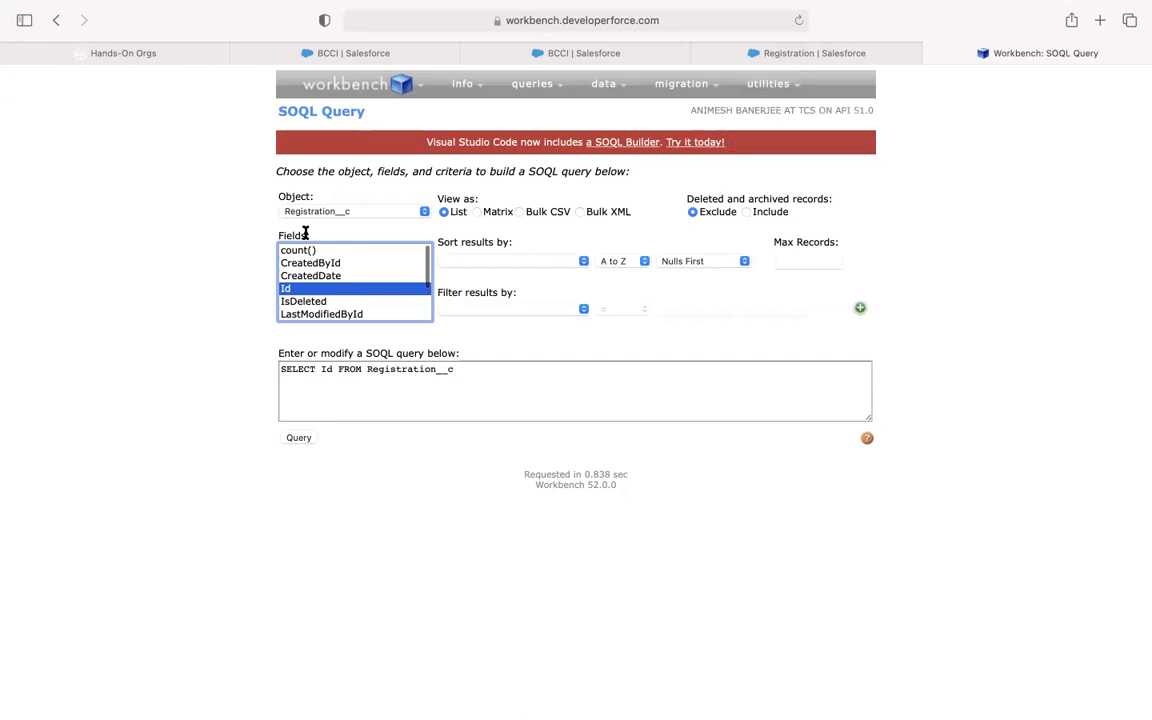
{"action": "left_click", "coordinate": [722, 52]}
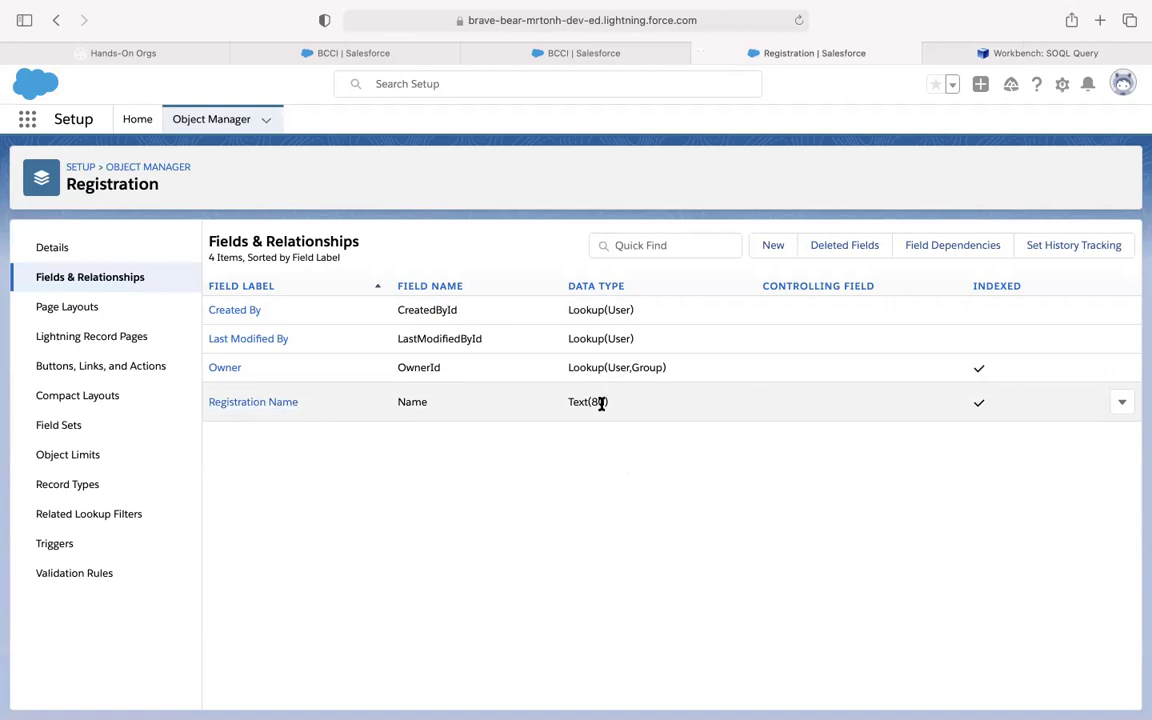
Edit Registration Name in Classic and change its data type to Auto Number
{"action": "left_click", "coordinate": [1122, 401]}
{"action": "left_click", "coordinate": [1075, 438]}
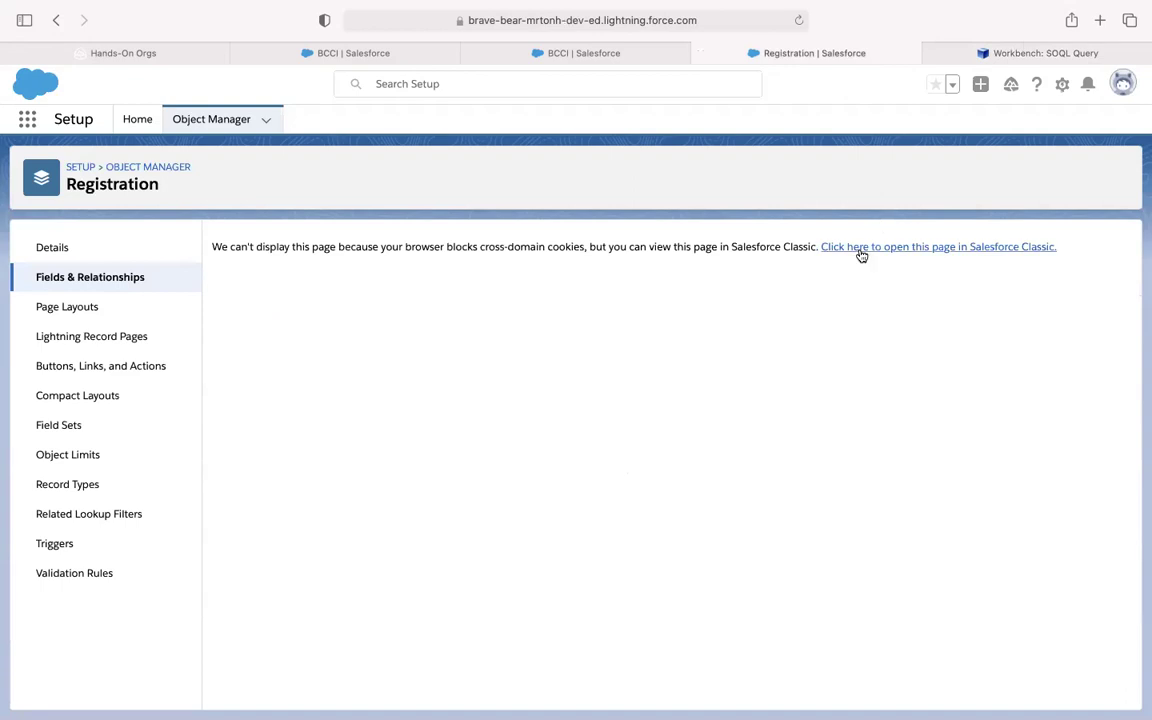
{"action": "left_click", "coordinate": [861, 250]}
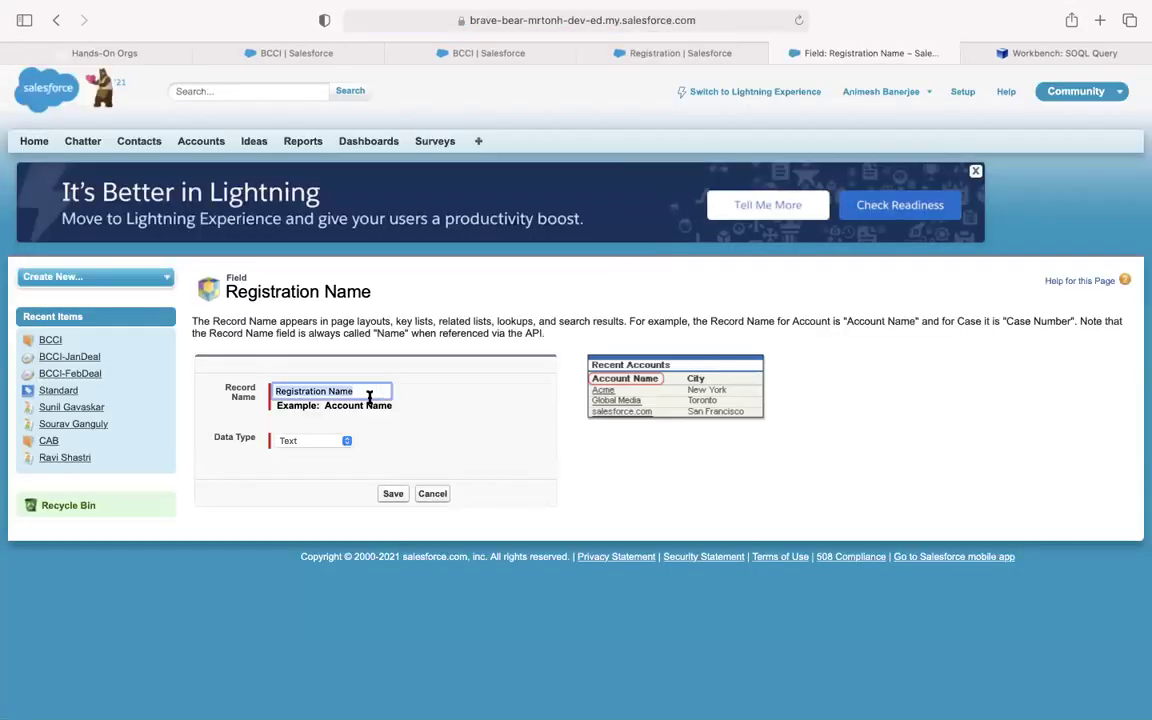
{"action": "left_click", "coordinate": [330, 443]}
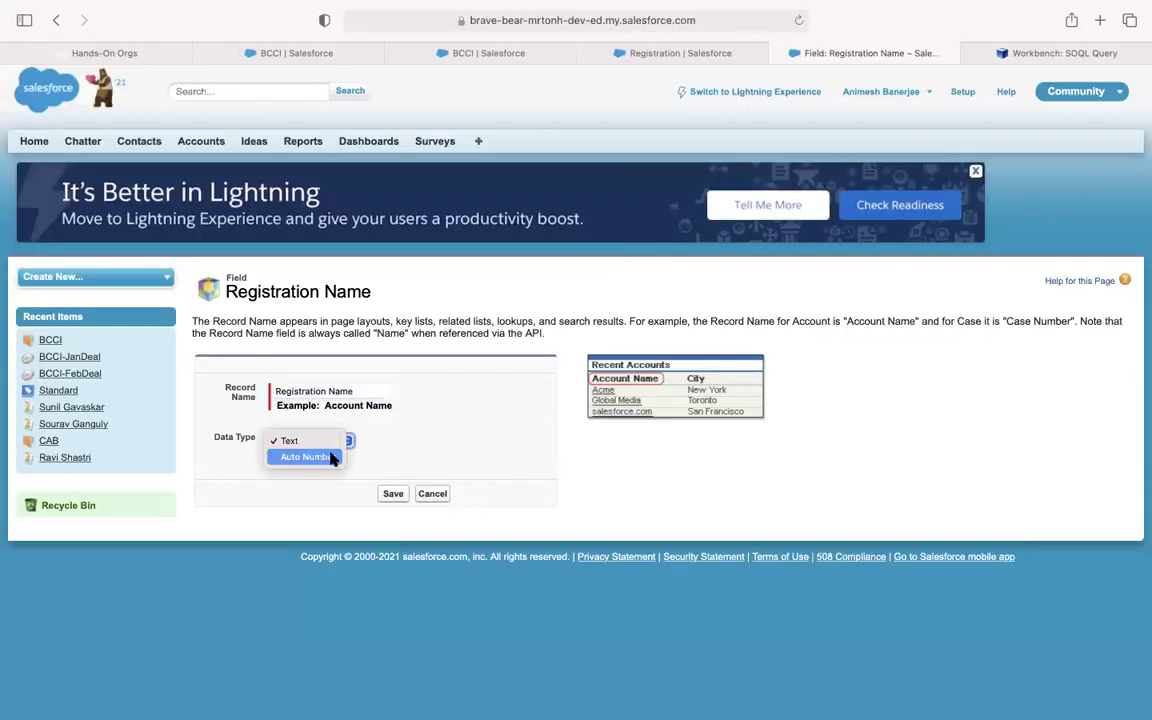
{"action": "left_click", "coordinate": [324, 460]}
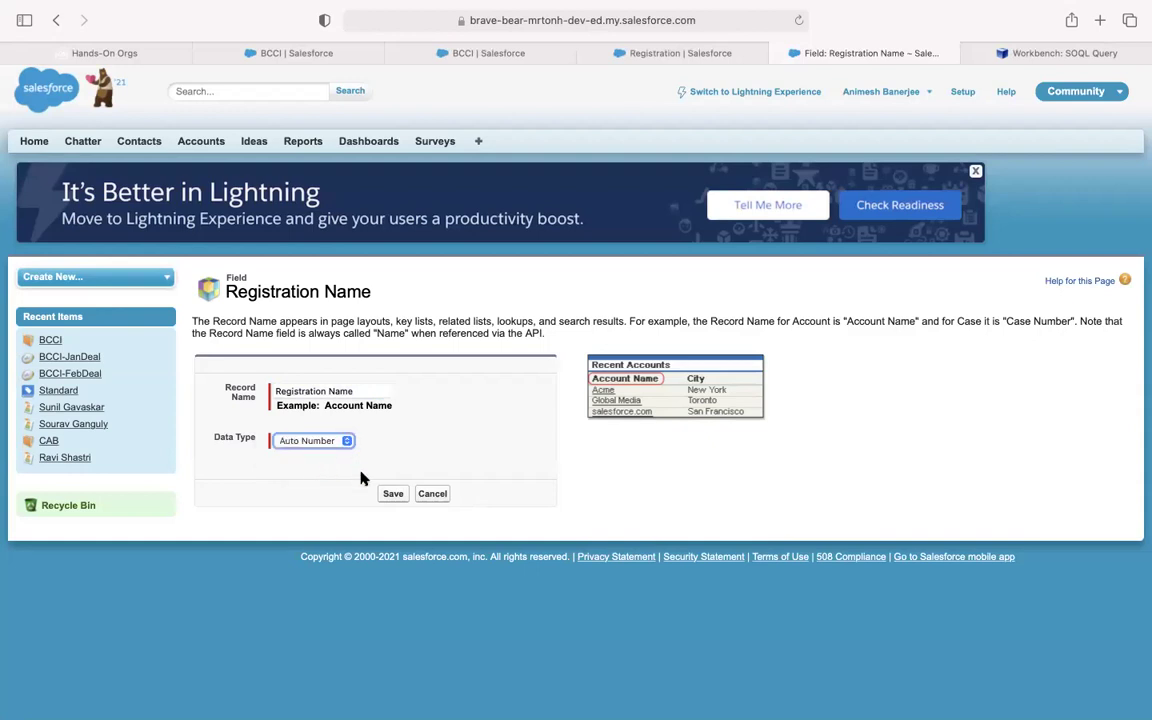
{"action": "left_click", "coordinate": [391, 493]}
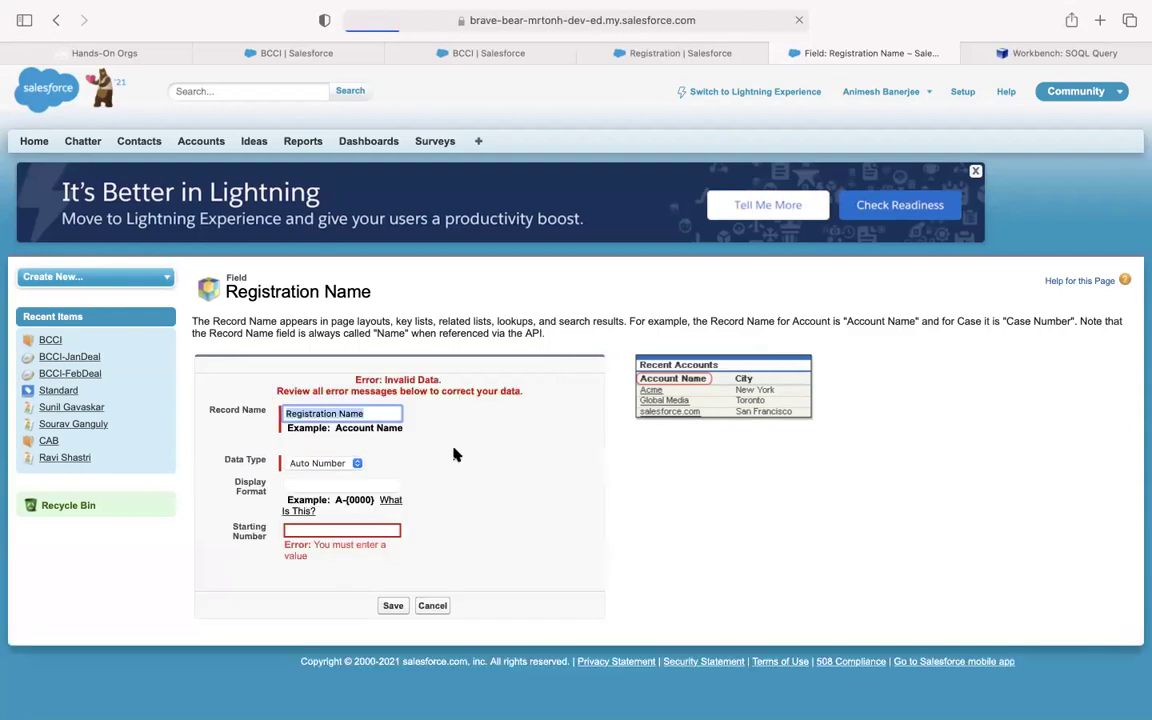
Set display format R-{0000} and starting number 1, then save
{"action": "left_click", "coordinate": [325, 530]}
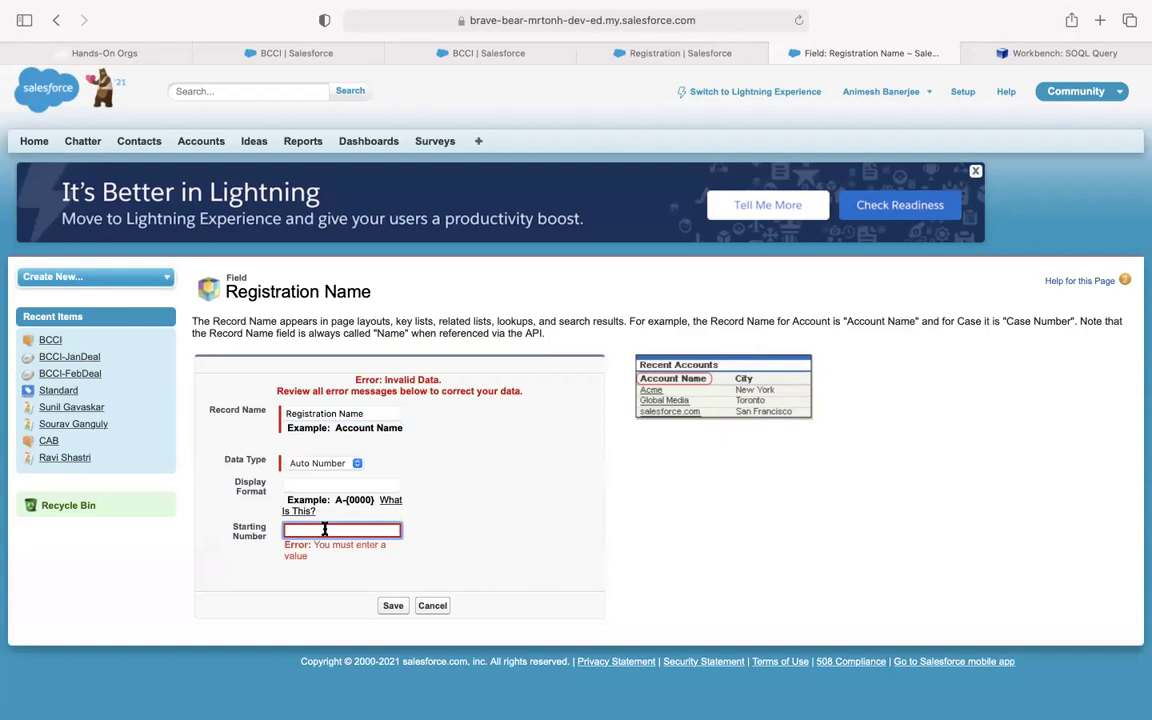
{"action": "left_click", "coordinate": [316, 484]}
{"action": "type", "text": "R-"}
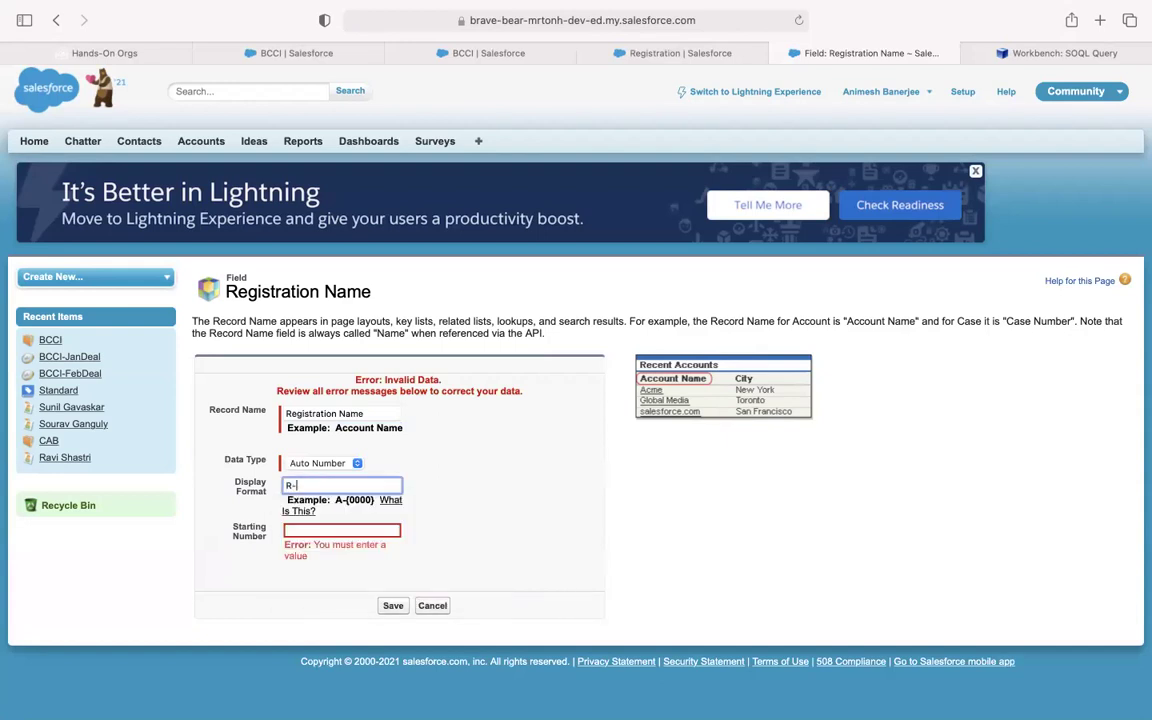
{"action": "type", "text": "{000"}
{"action": "left_click", "coordinate": [279, 488]}
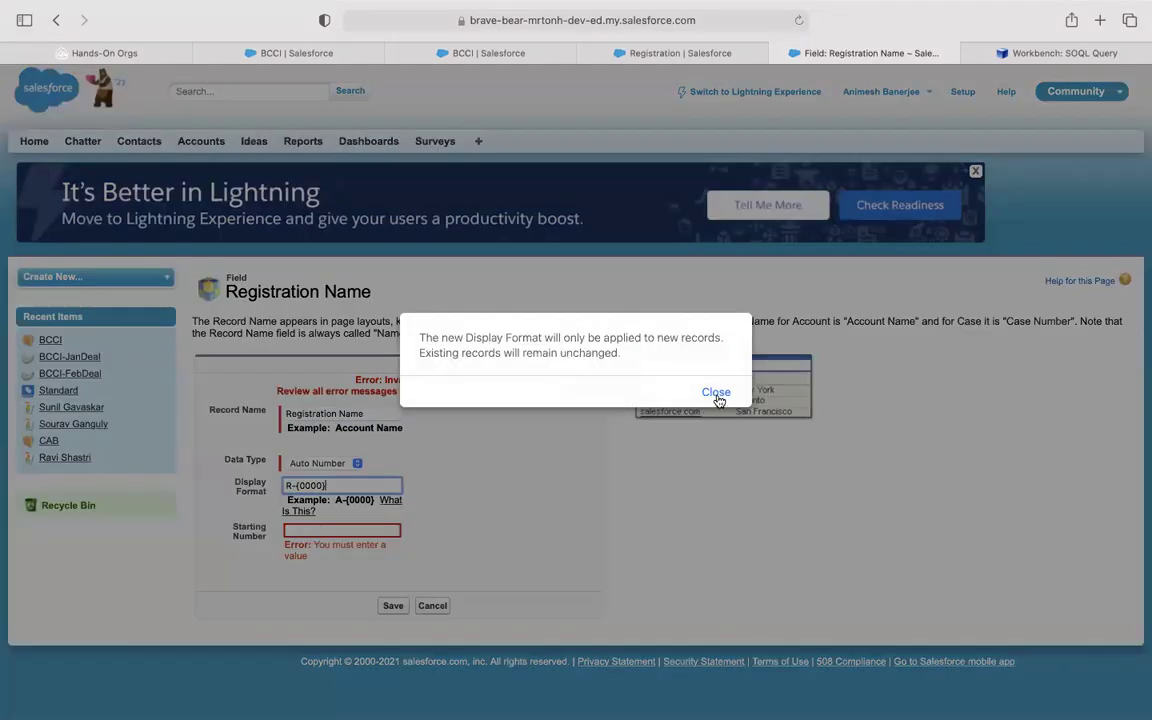
{"action": "left_click", "coordinate": [716, 393]}
{"action": "left_click", "coordinate": [390, 530]}
{"action": "type", "text": "1"}
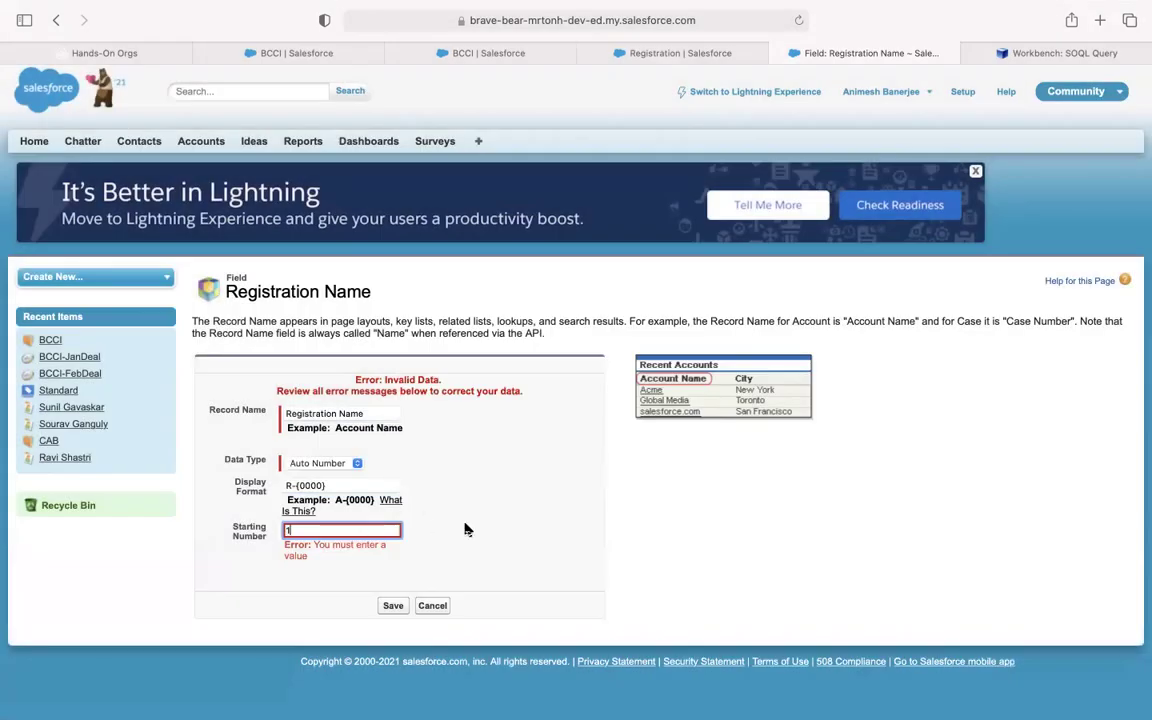
{"action": "left_click", "coordinate": [393, 605]}
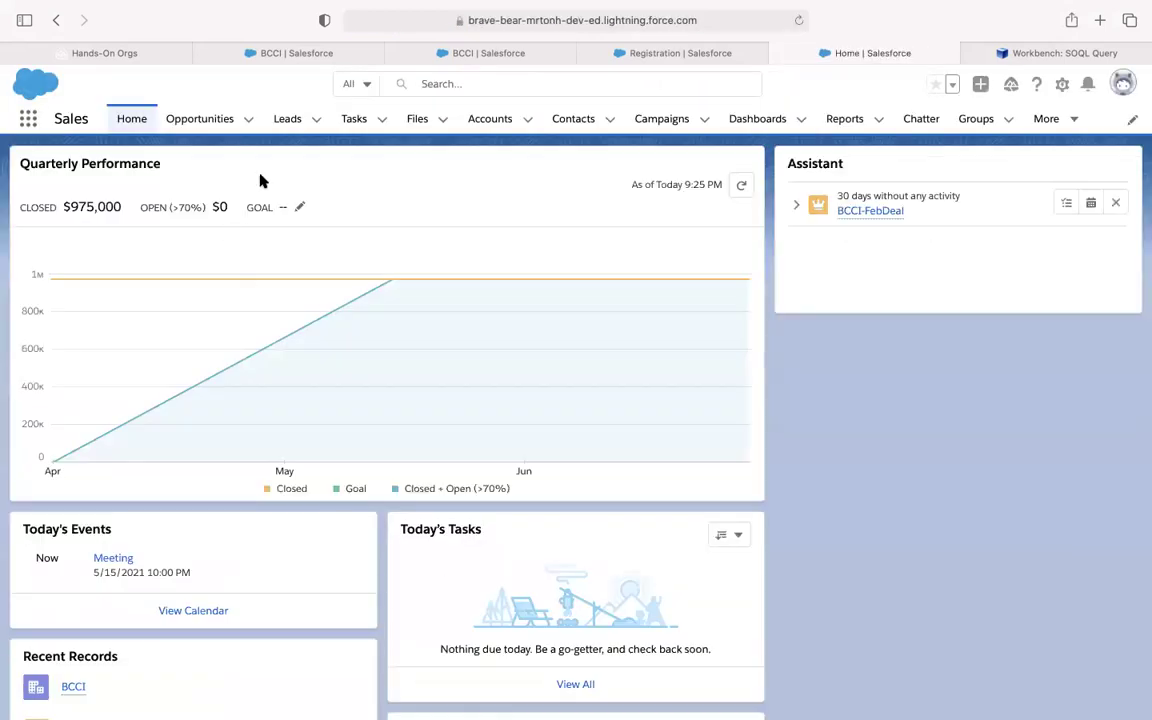
Search apps for 'Regis' with no result, then bring the Registration tab back to Setup Home
{"action": "left_click", "coordinate": [28, 120]}
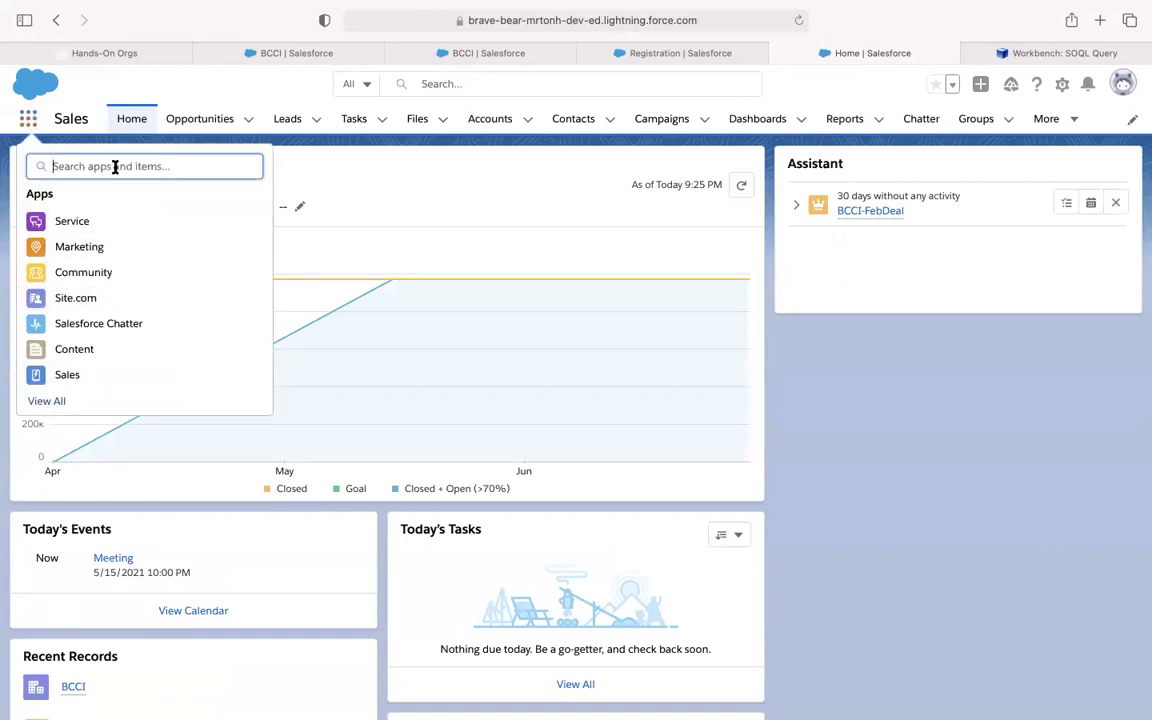
{"action": "type", "text": "Regis"}
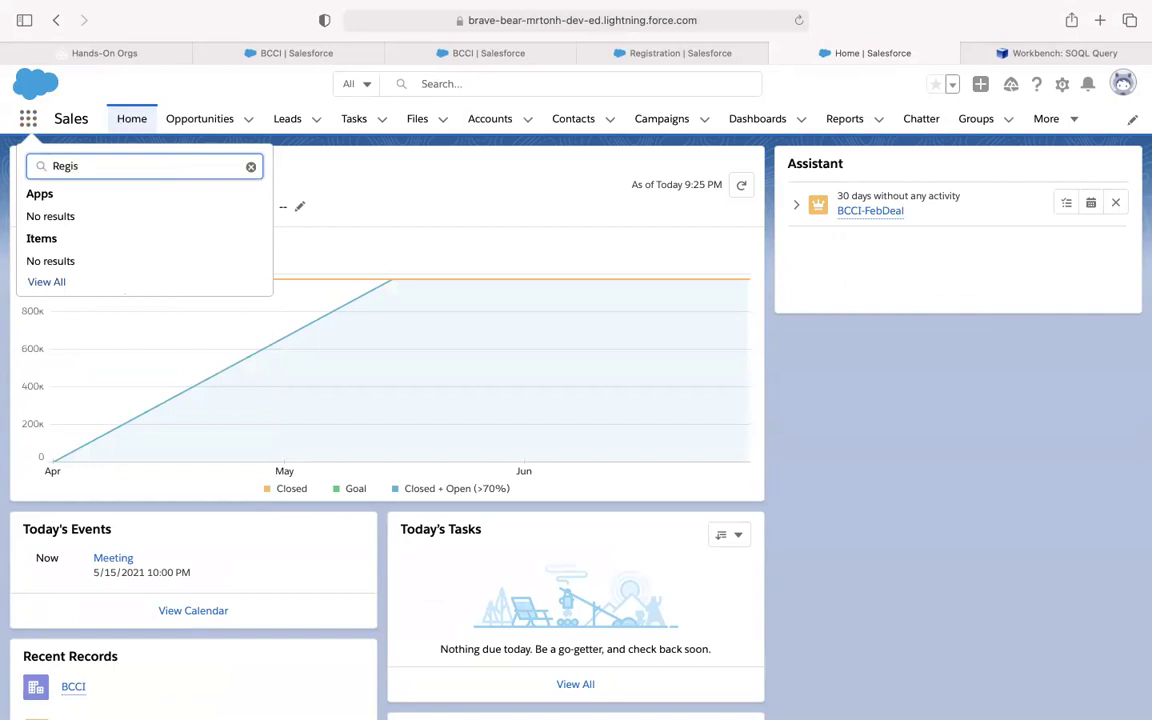
{"action": "left_click", "coordinate": [795, 415]}
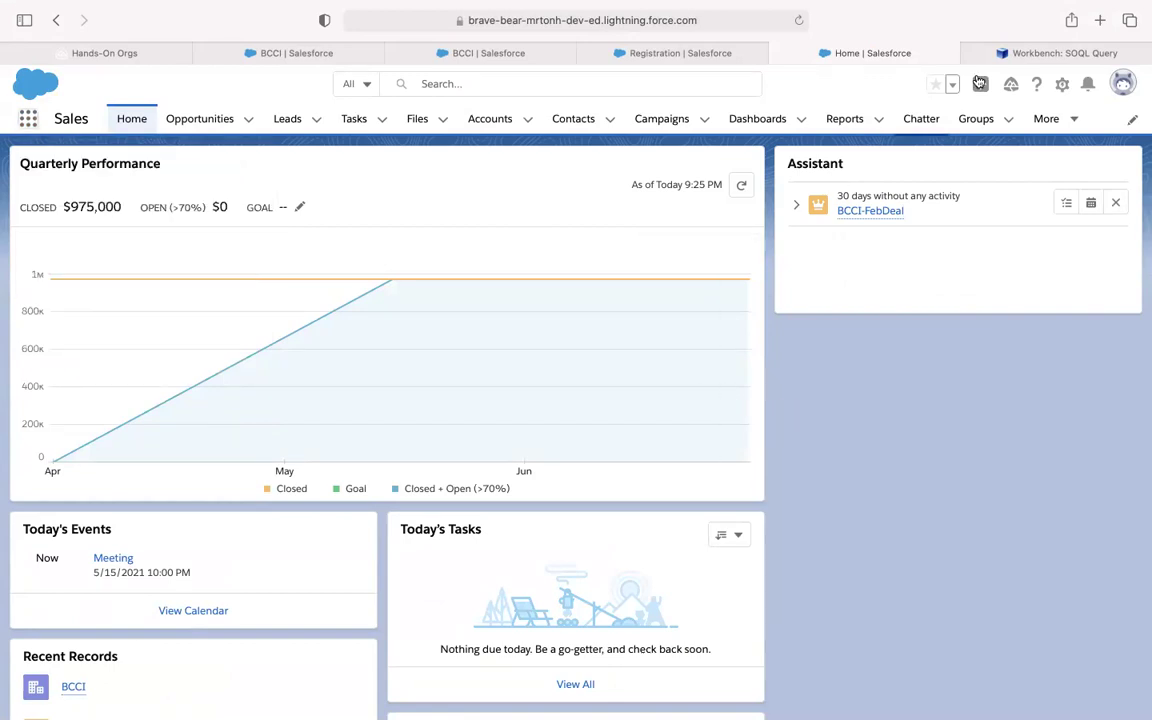
{"action": "left_click", "coordinate": [1023, 52]}
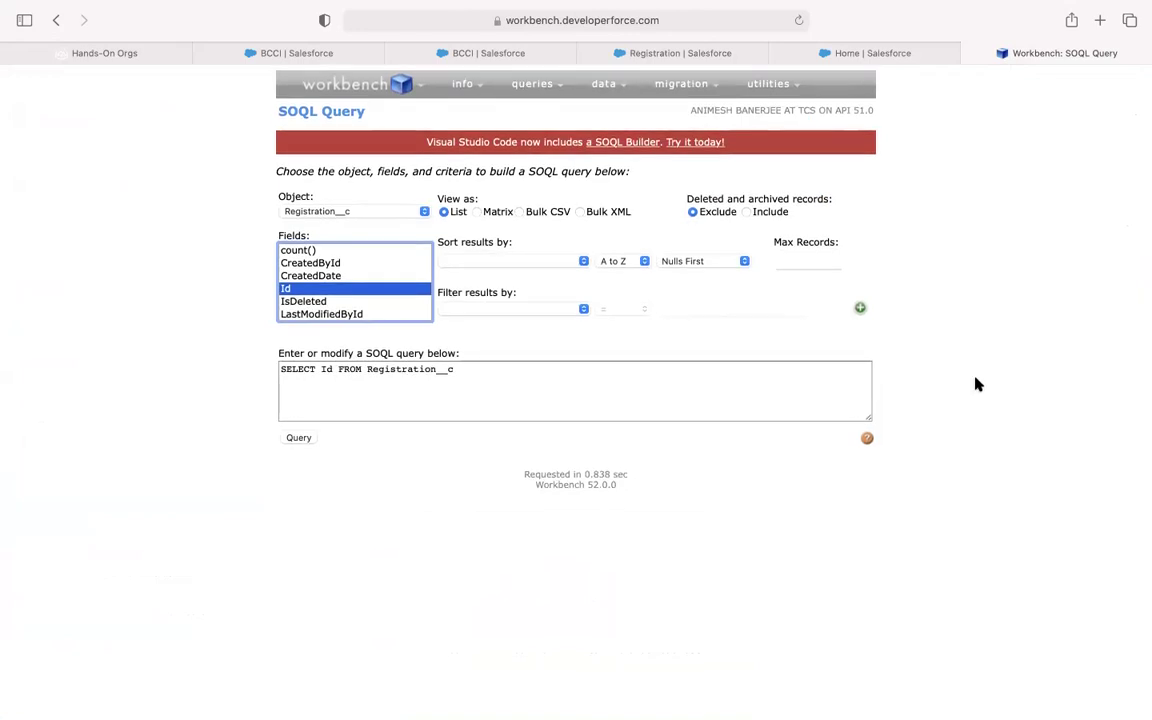
{"action": "left_click", "coordinate": [884, 52]}
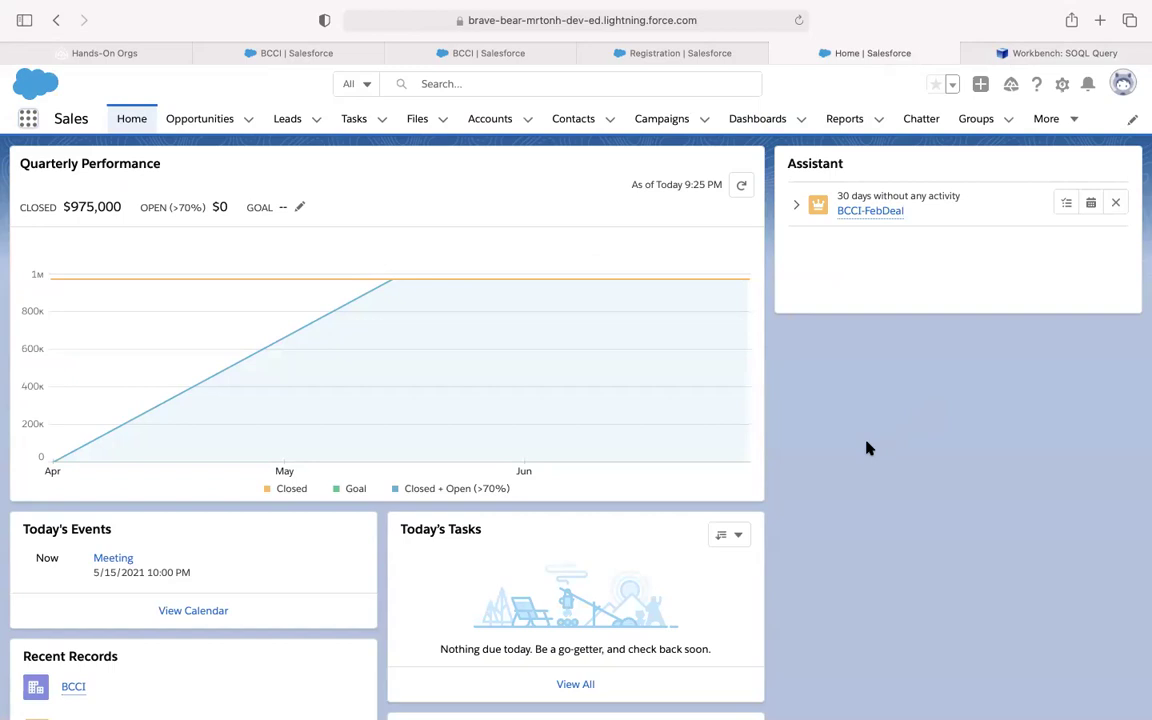
{"action": "left_click", "coordinate": [676, 57]}
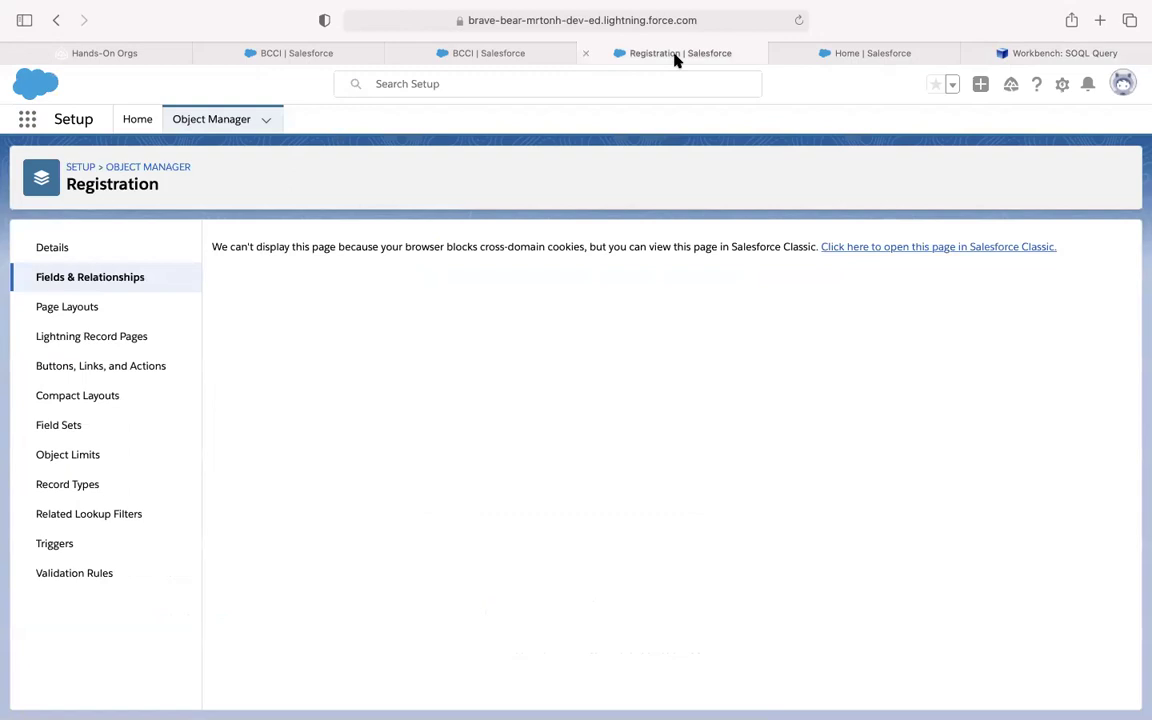
{"action": "left_click", "coordinate": [140, 121]}
Find Tabs via Quick Find 'tab' and start a new custom object tab in Classic
{"action": "left_click", "coordinate": [95, 166]}
{"action": "type", "text": "ta"}
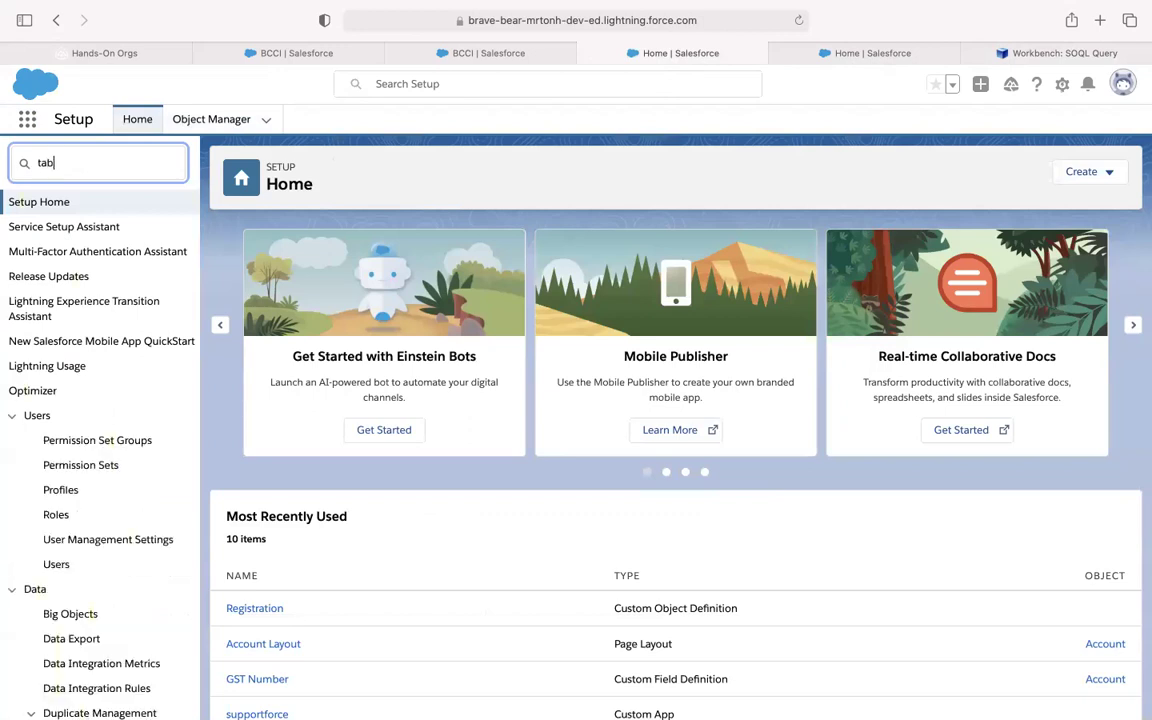
{"action": "type", "text": "b"}
{"action": "left_click", "coordinate": [53, 251]}
{"action": "left_click", "coordinate": [874, 254]}
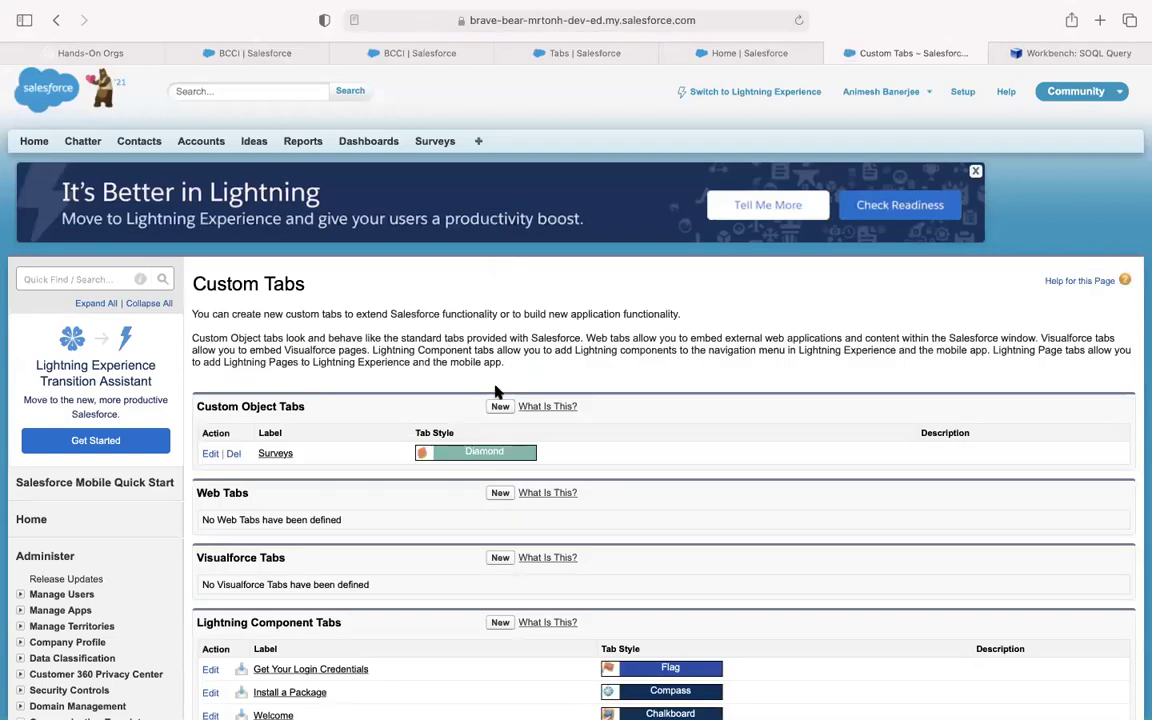
{"action": "left_click", "coordinate": [500, 406]}
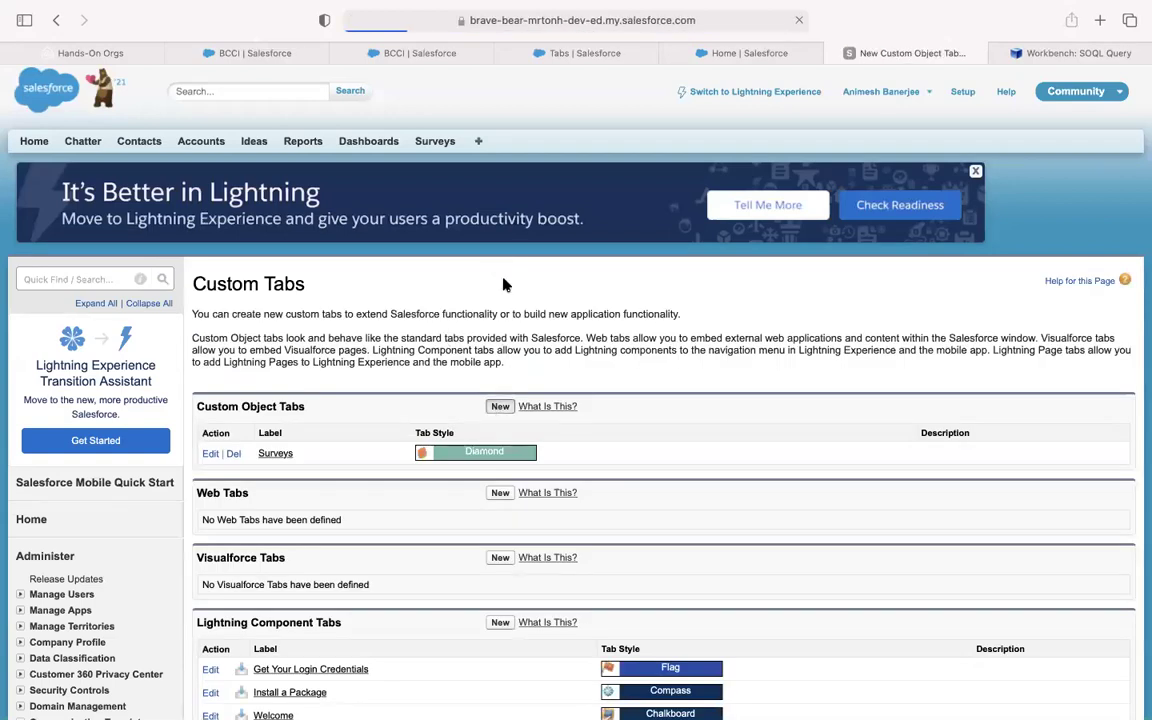
Set the tab's object to Registration with the Flag tab style
{"action": "left_click", "coordinate": [430, 416]}
{"action": "left_click", "coordinate": [416, 437]}
{"action": "left_click", "coordinate": [416, 440]}
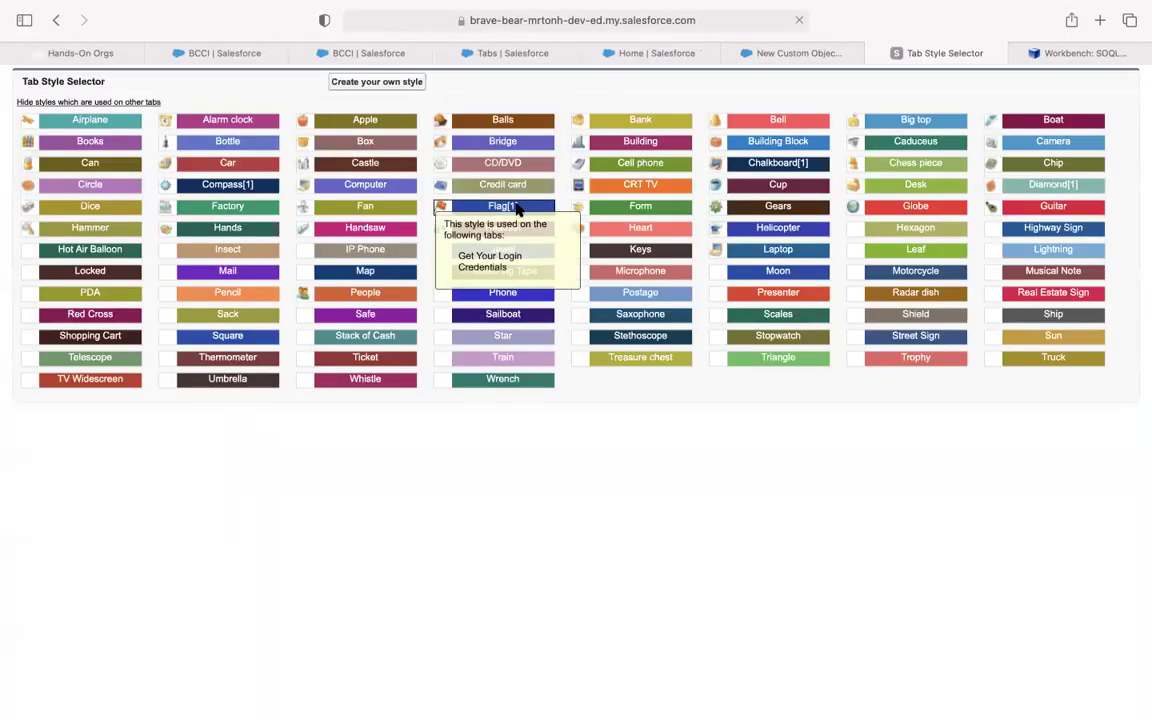
{"action": "left_click", "coordinate": [517, 207]}
{"action": "scroll", "coordinate": [532, 432], "scroll_direction": "down", "scroll_amount": 2}
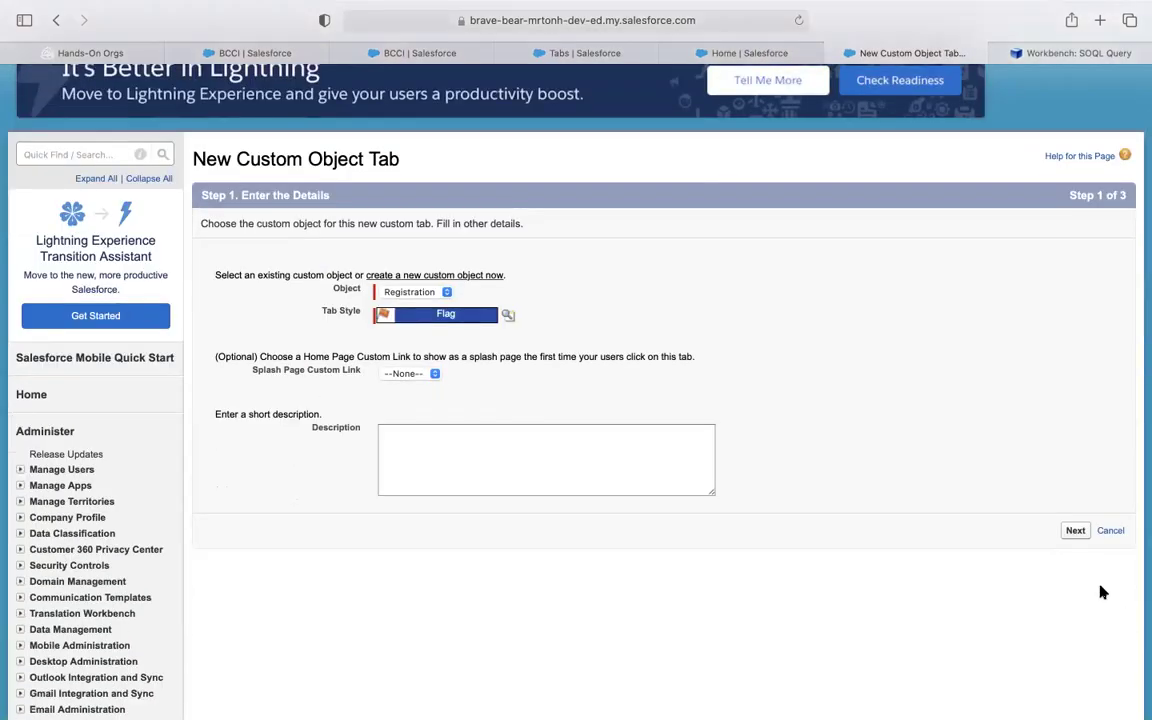
{"action": "left_click", "coordinate": [1073, 531]}
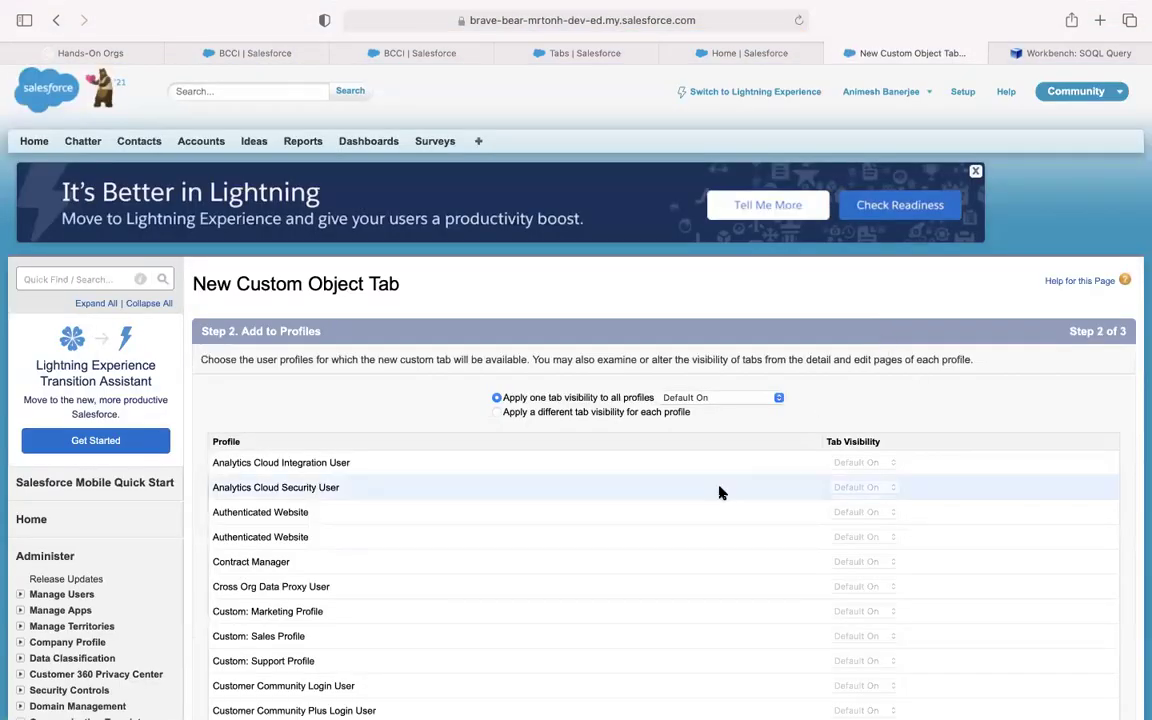
Keep default profile visibility, include only the LightningSales app, save, and reload Lightning Tabs
{"action": "scroll", "coordinate": [720, 492], "scroll_direction": "down", "scroll_amount": 2}
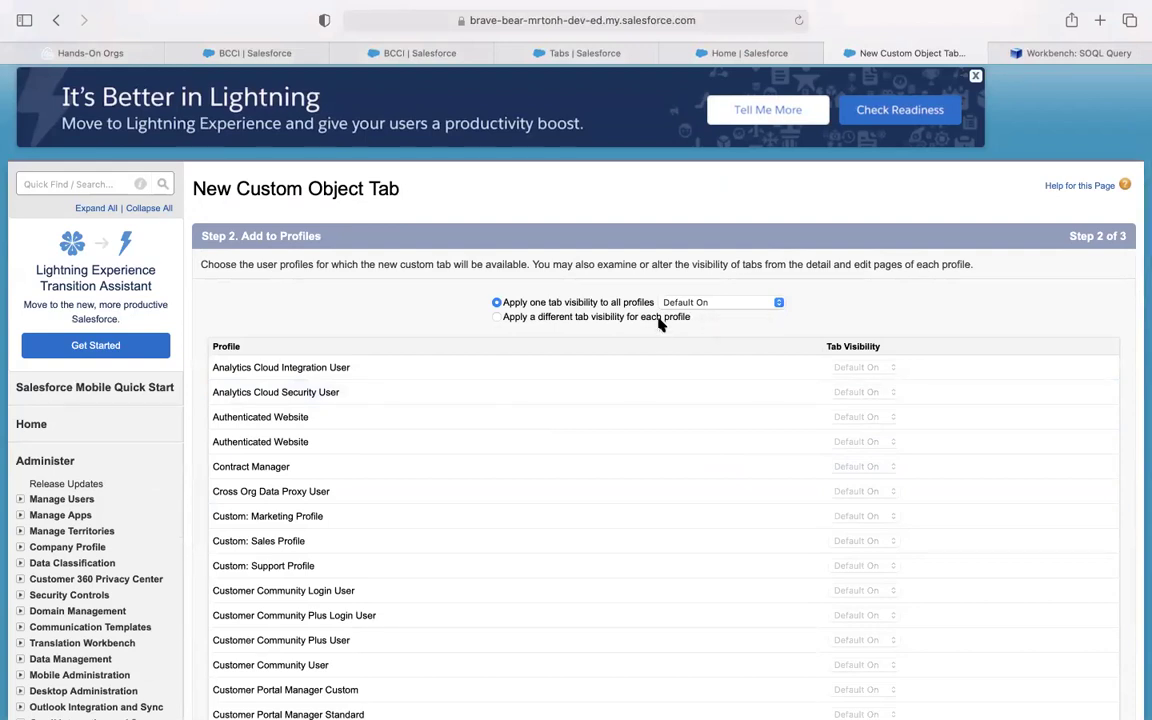
{"action": "scroll", "coordinate": [659, 323], "scroll_direction": "down", "scroll_amount": 10}
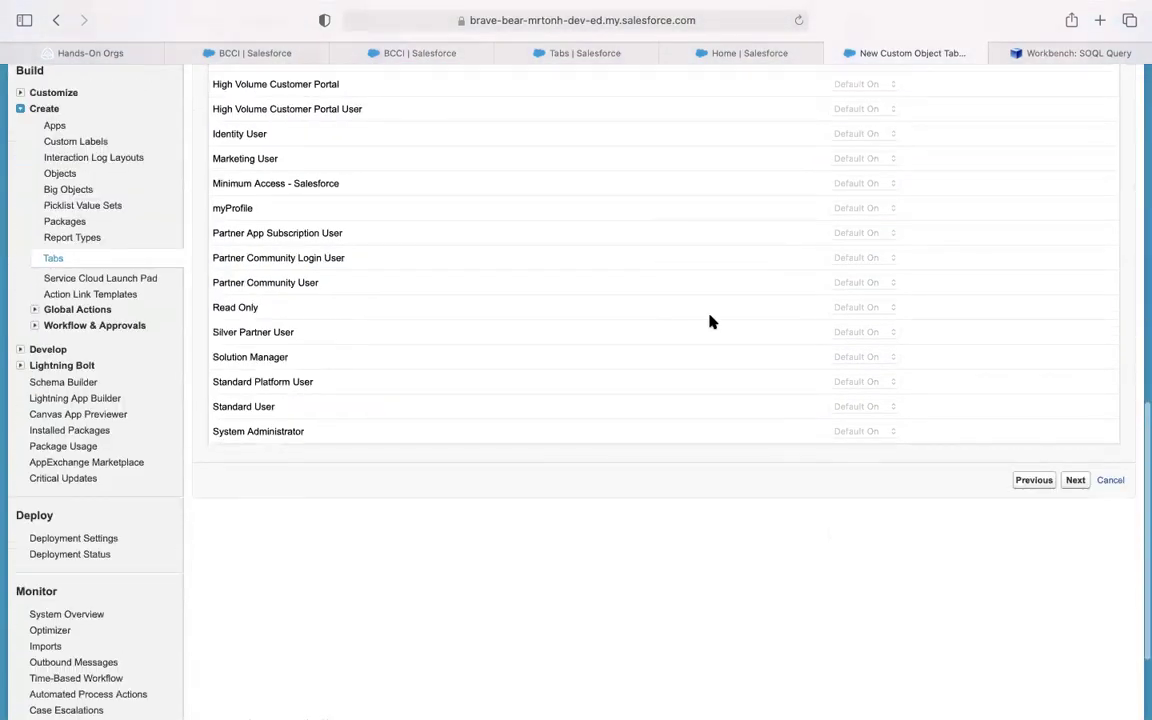
{"action": "left_click", "coordinate": [1076, 469]}
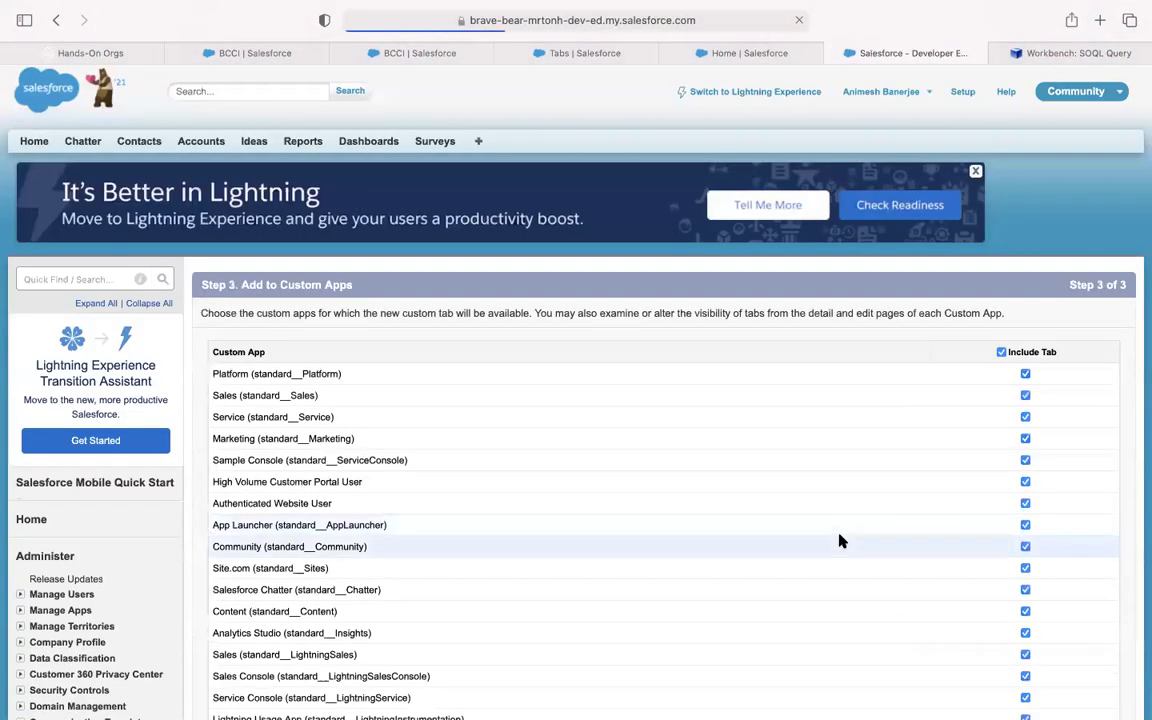
{"action": "scroll", "coordinate": [940, 453], "scroll_direction": "down", "scroll_amount": 5}
{"action": "scroll", "coordinate": [940, 453], "scroll_direction": "up", "scroll_amount": 2}
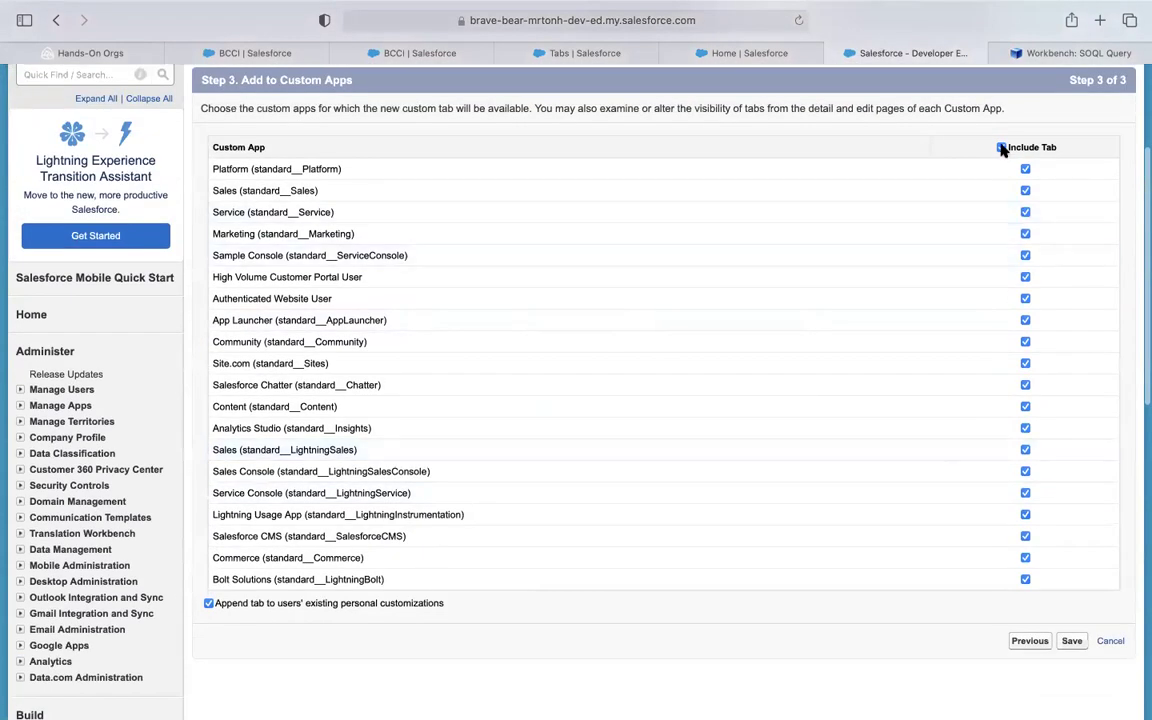
{"action": "left_click", "coordinate": [1002, 148]}
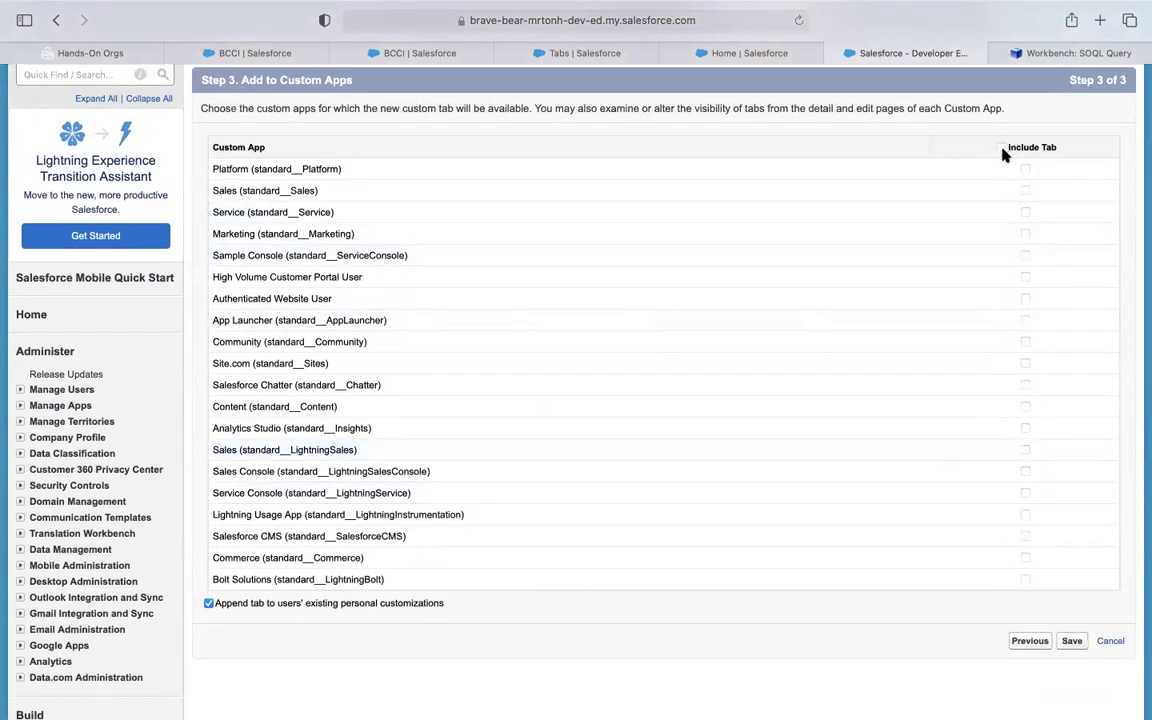
{"action": "left_click", "coordinate": [1025, 451]}
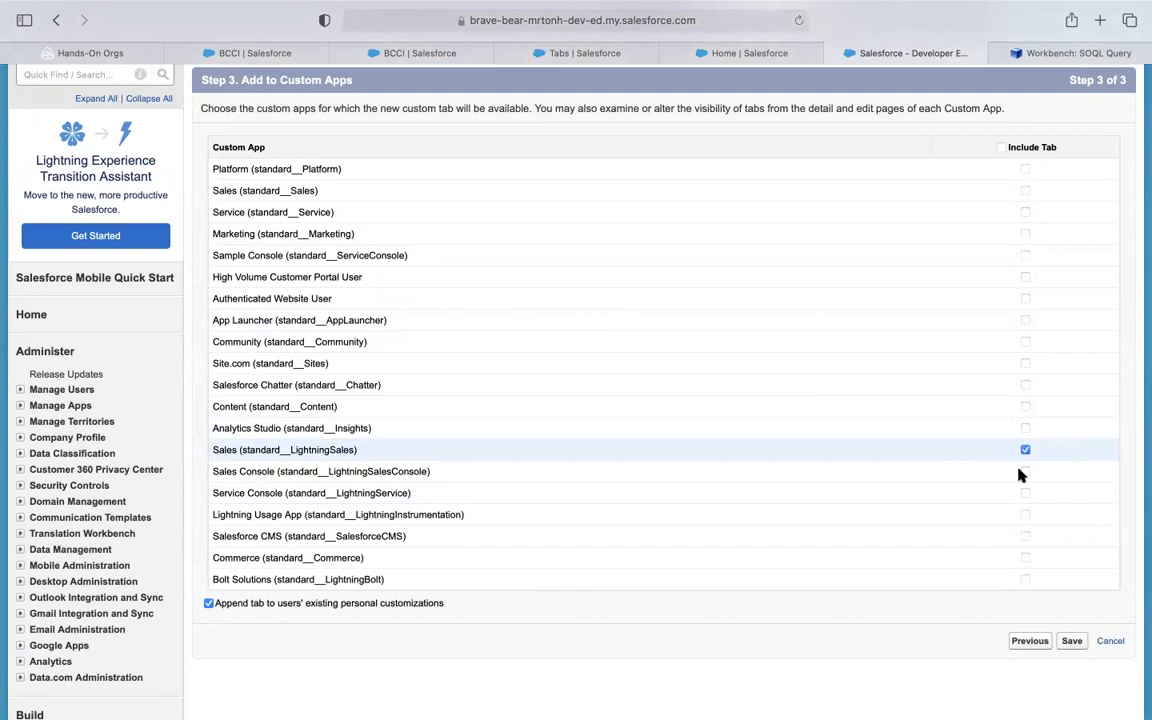
{"action": "left_click", "coordinate": [1071, 641]}
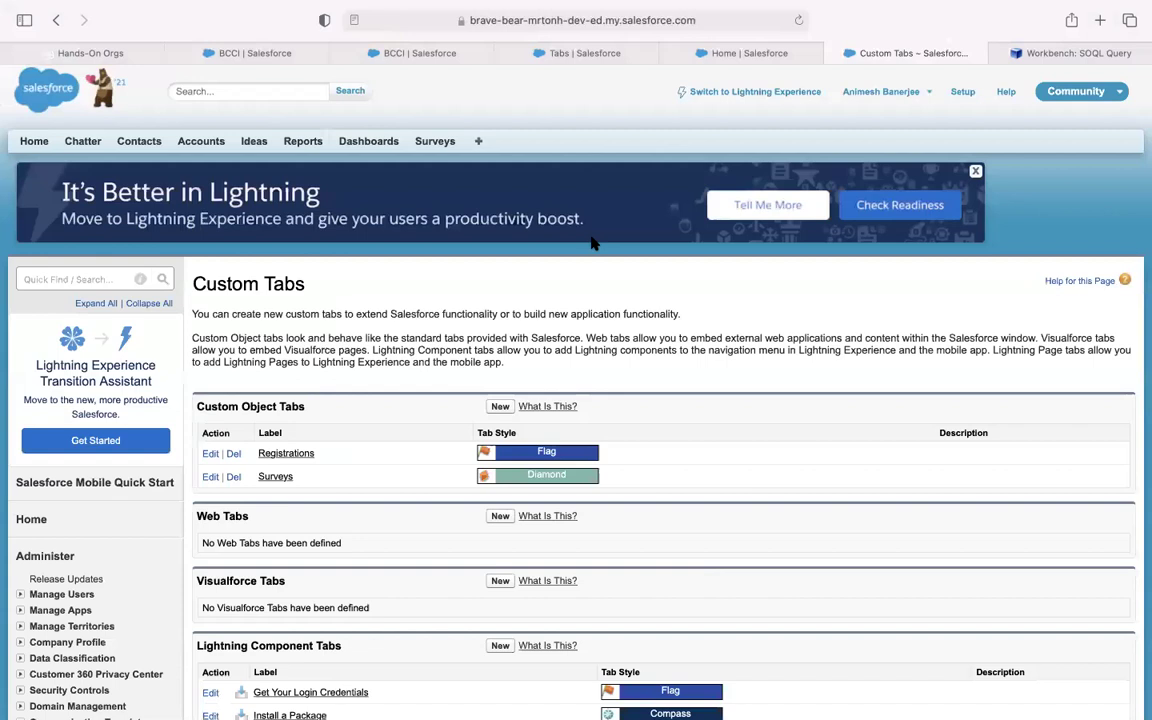
{"action": "left_click", "coordinate": [609, 52]}
{"action": "left_click", "coordinate": [798, 20]}
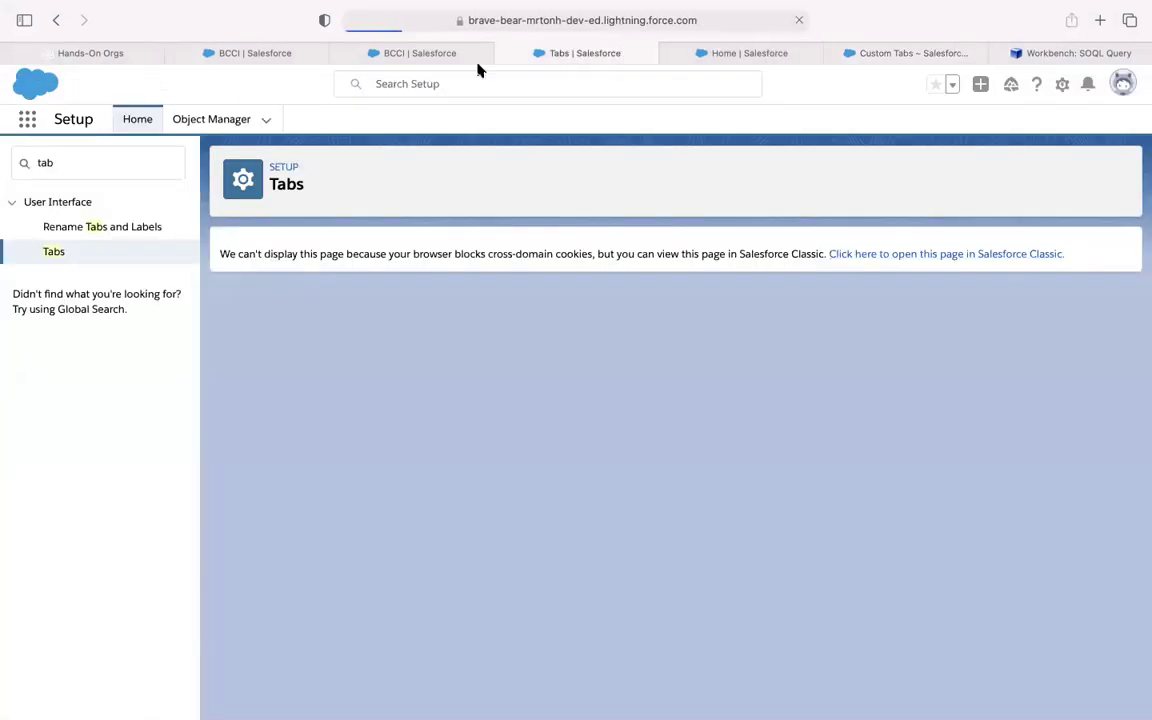
Open the Registrations list from the App Launcher search 'regis', in Salesforce Classic
{"action": "left_click", "coordinate": [427, 52]}
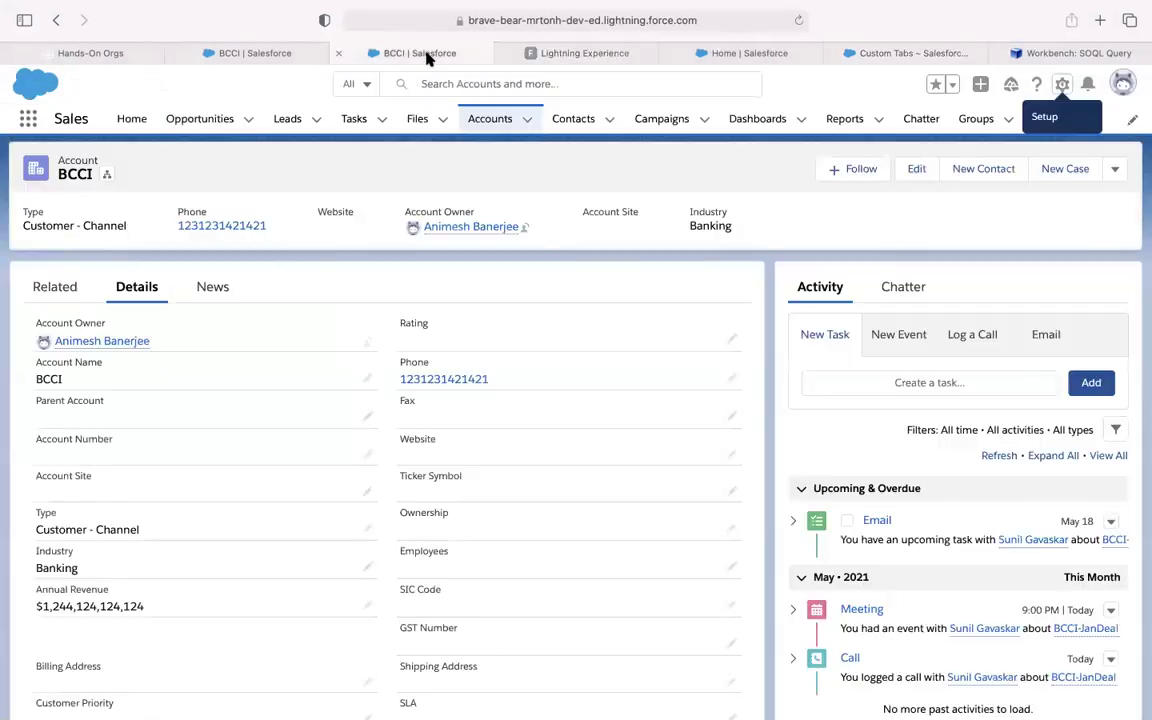
{"action": "left_click", "coordinate": [29, 119]}
{"action": "type", "text": "r"}
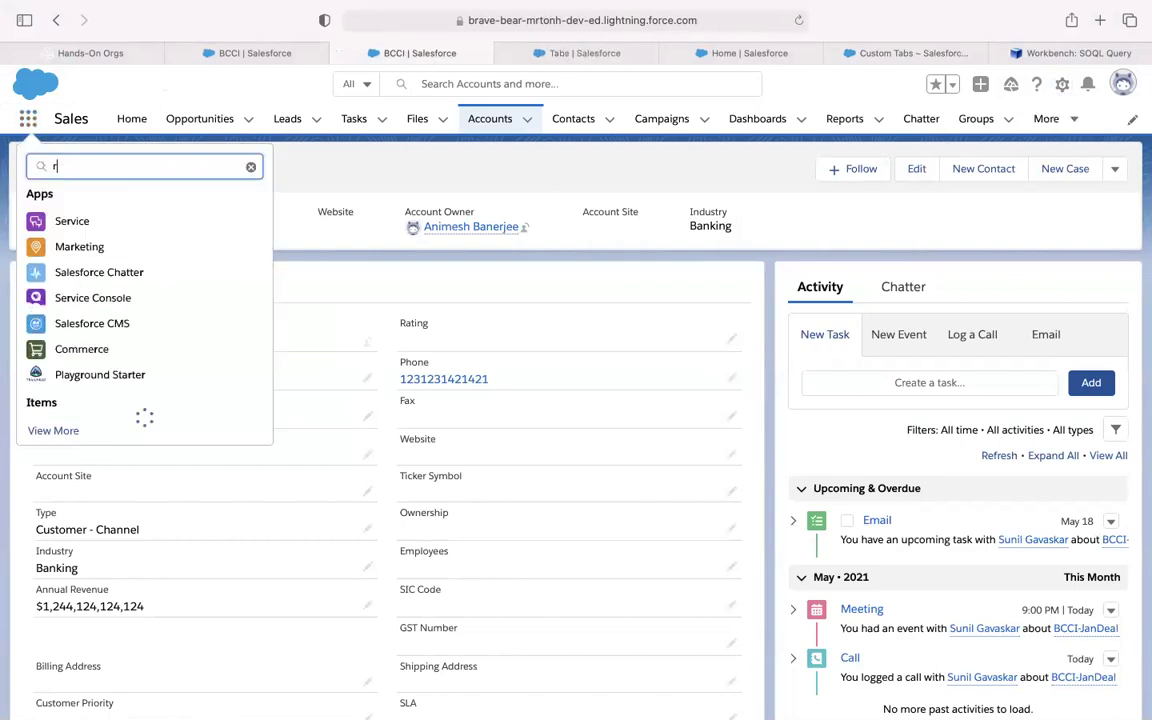
{"action": "type", "text": "egis"}
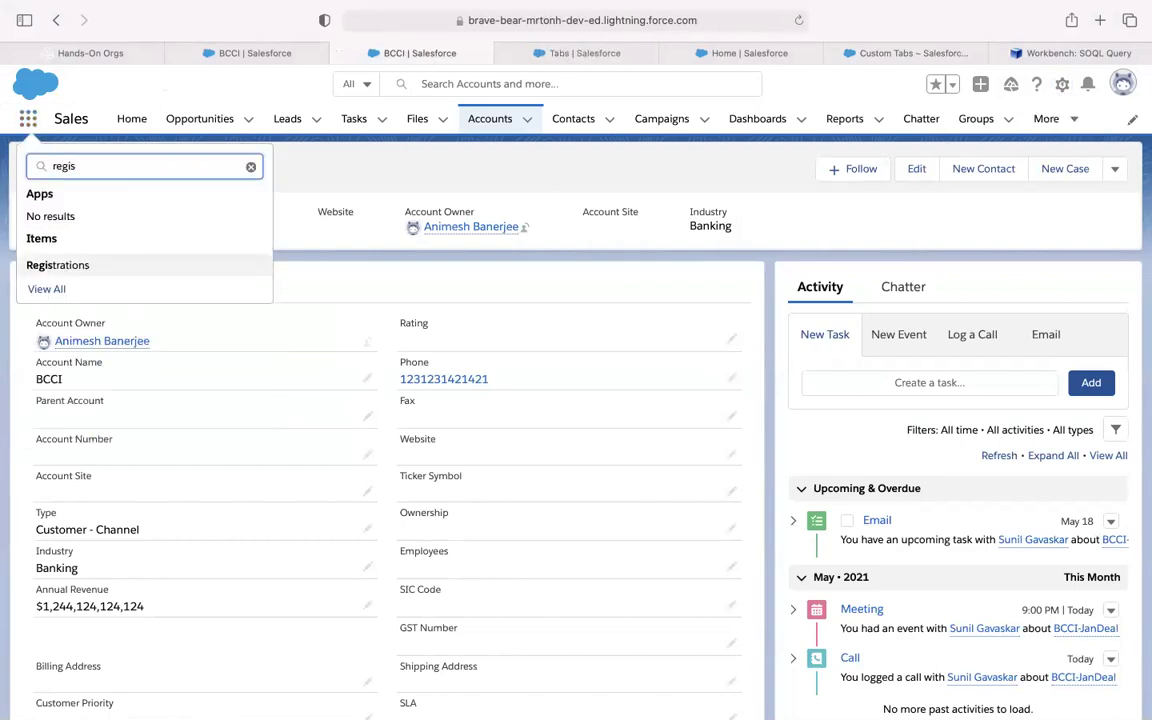
{"action": "left_click", "coordinate": [46, 265]}
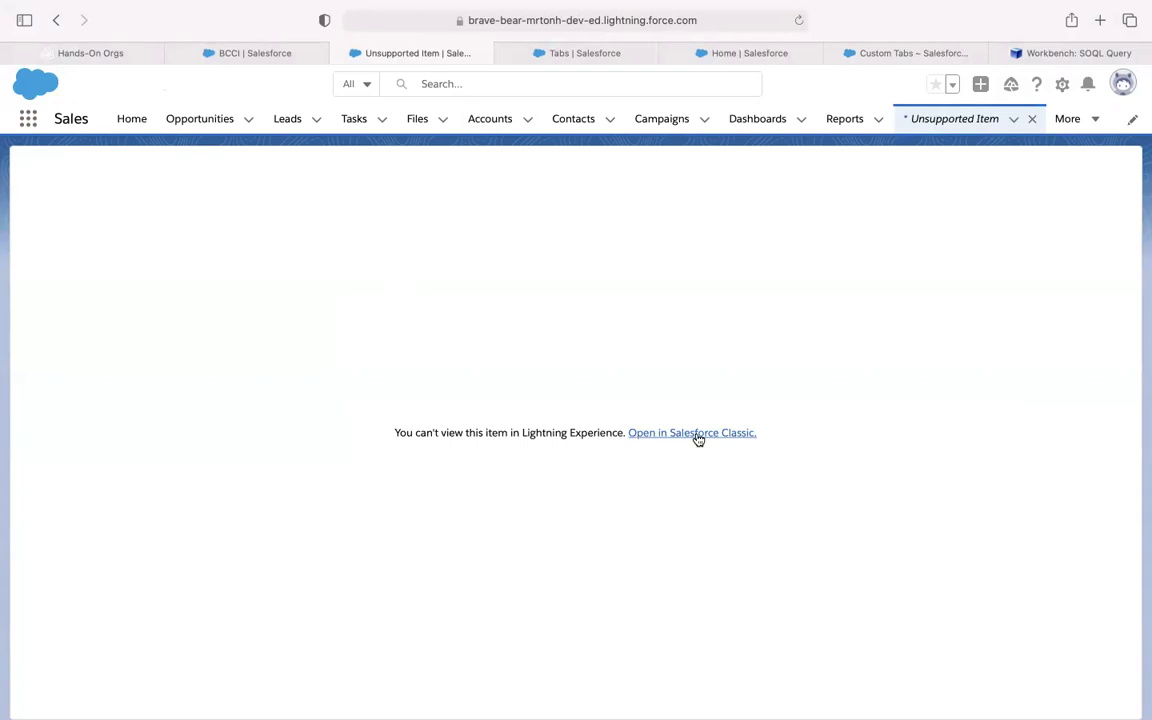
{"action": "left_click", "coordinate": [697, 434]}
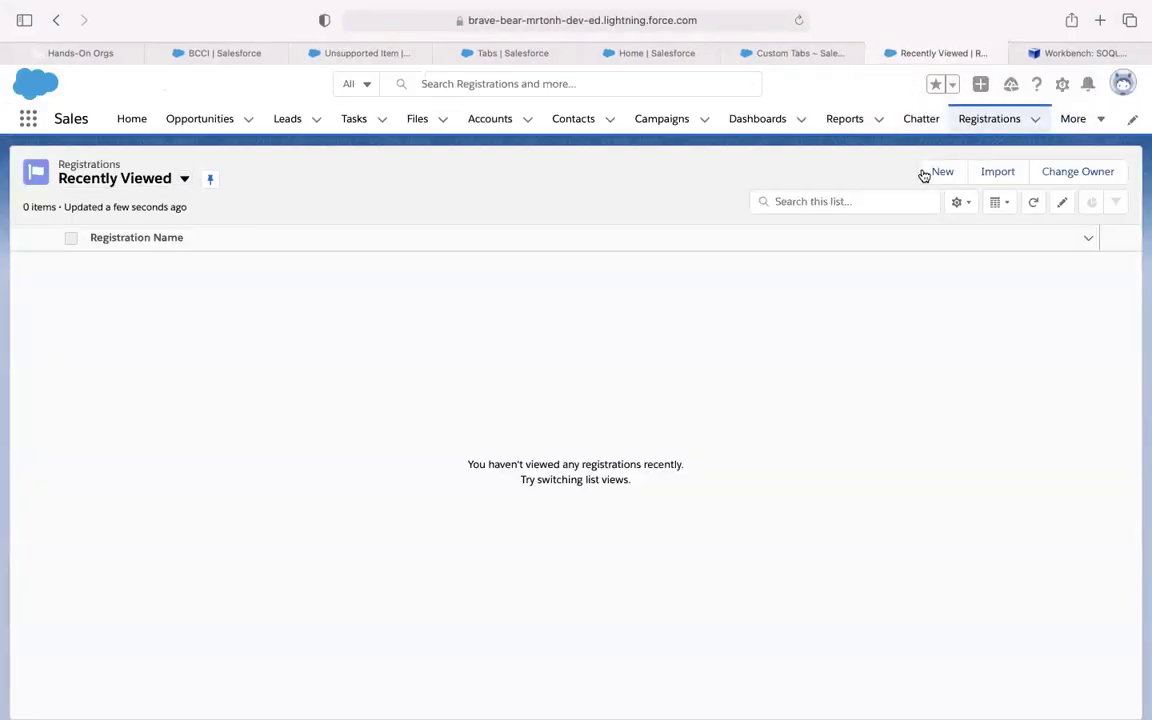
Open and dismiss a New Registration form, then bring up the Workbench SOQL page
{"action": "left_click", "coordinate": [924, 175]}
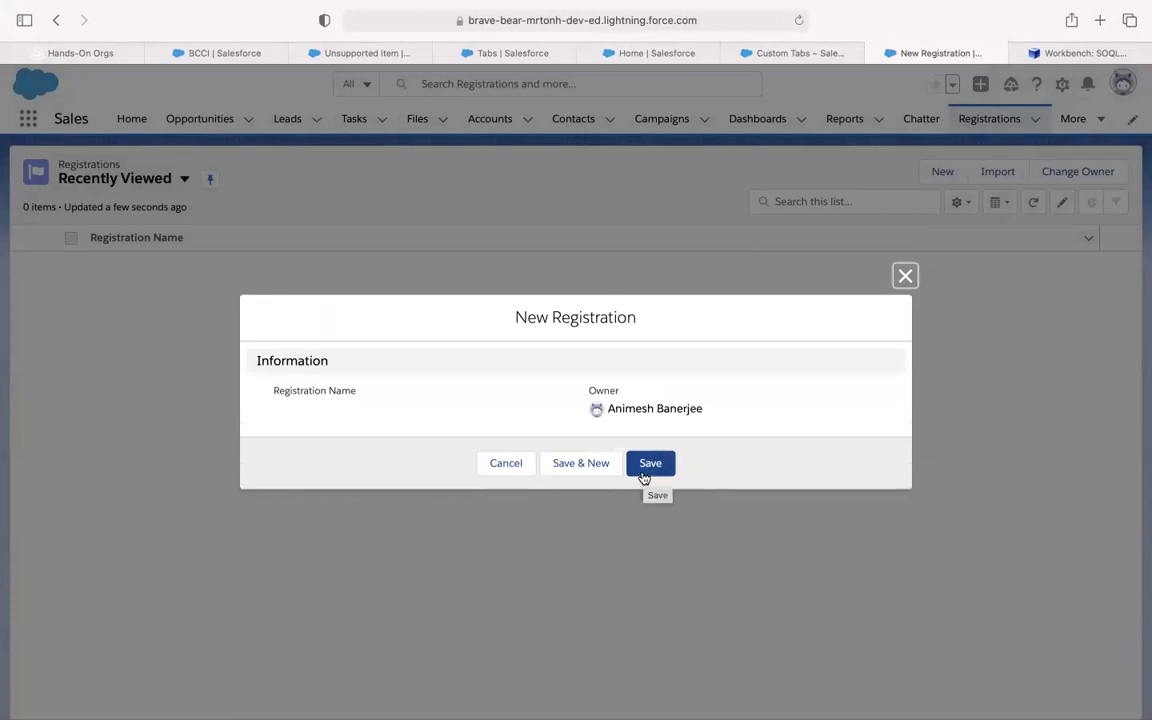
{"action": "left_click", "coordinate": [905, 276]}
{"action": "left_click", "coordinate": [1057, 50]}
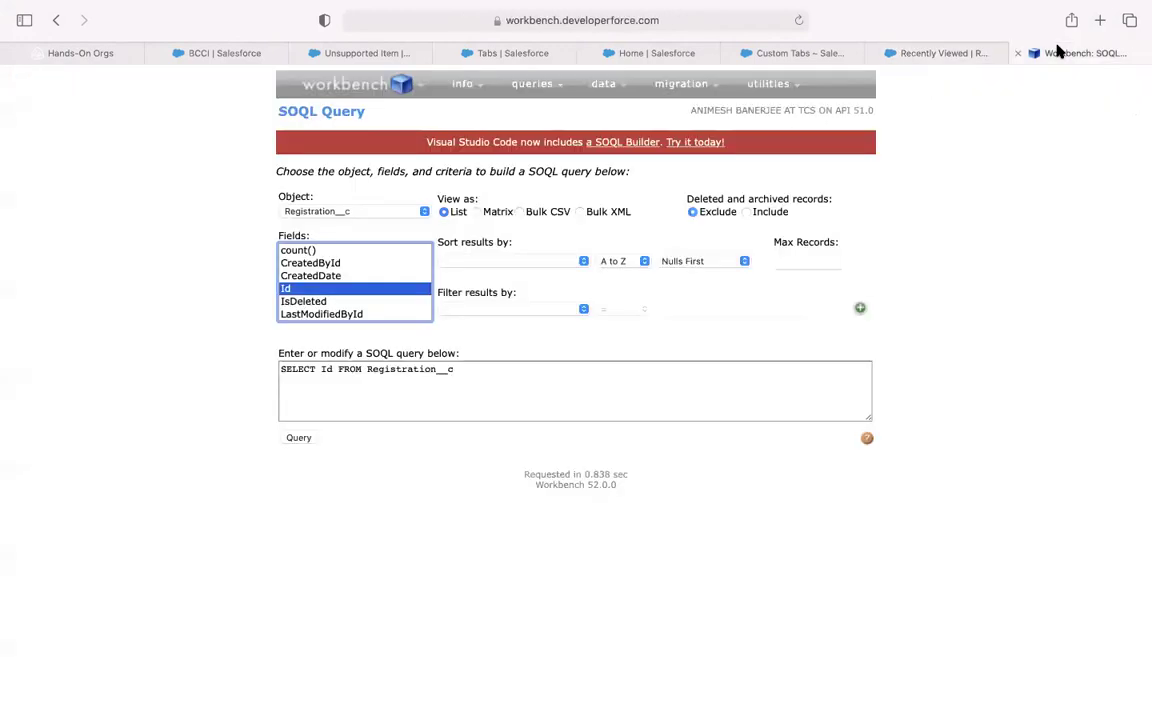
Close the five leftover Salesforce tabs and open Setup Home in a new tab
{"action": "left_click", "coordinate": [513, 56]}
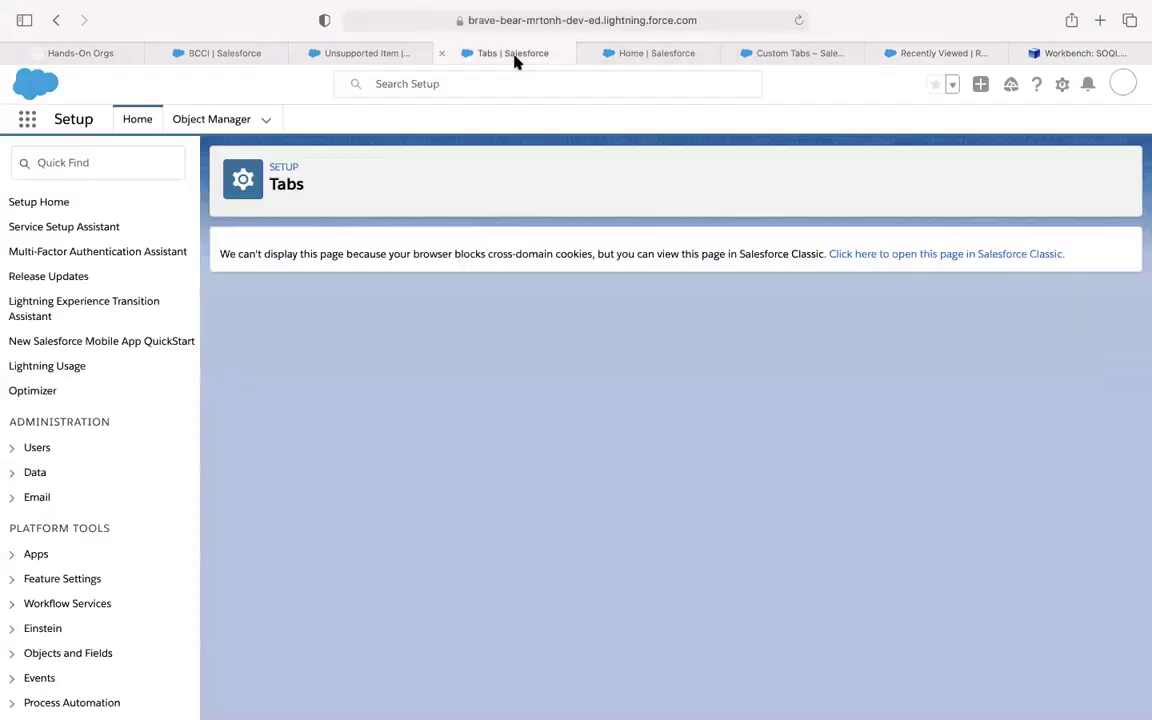
{"action": "left_click", "coordinate": [647, 56]}
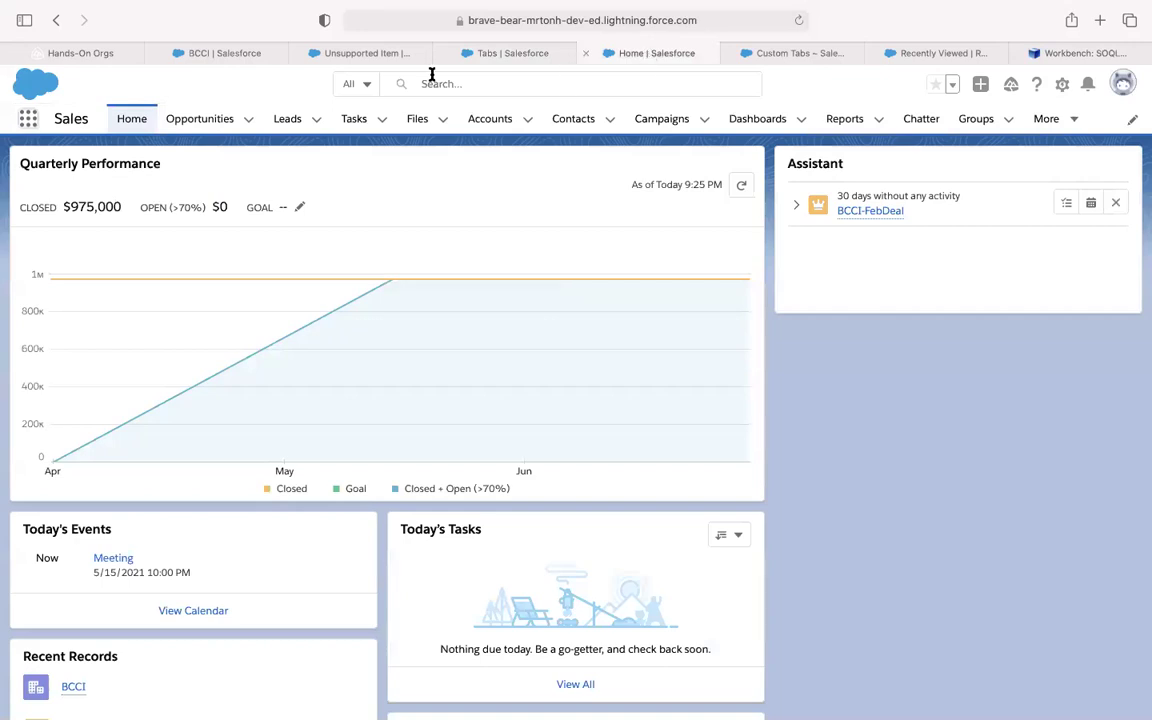
{"action": "left_click", "coordinate": [358, 57]}
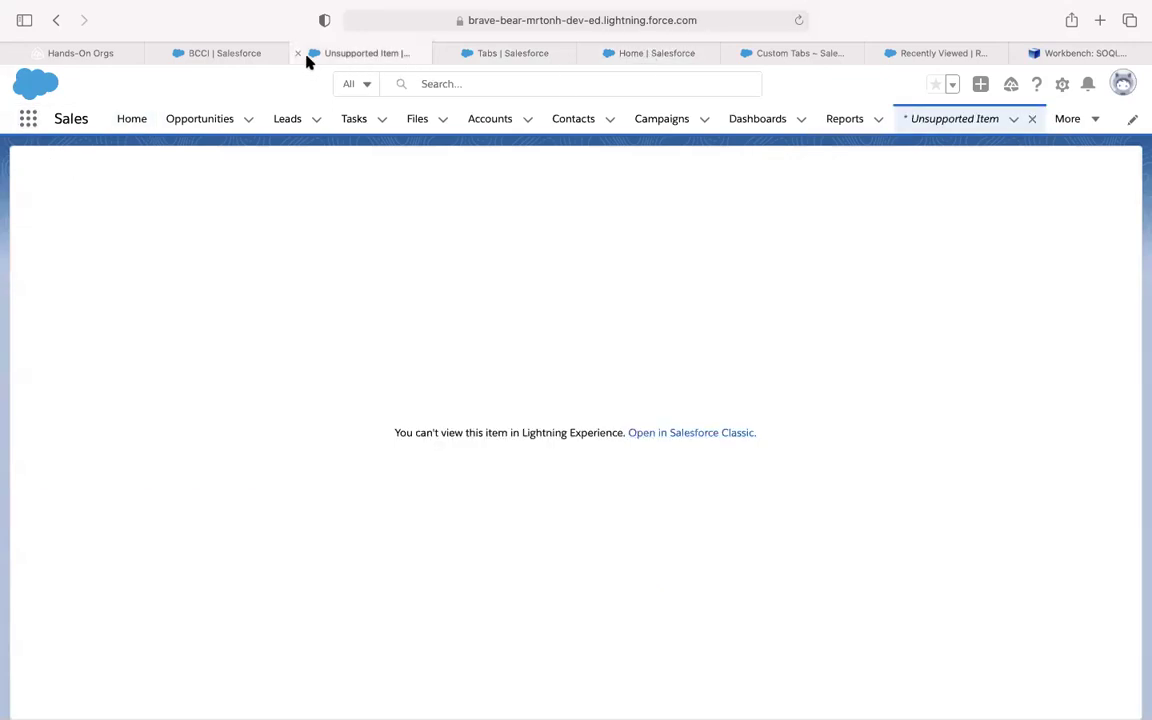
{"action": "left_click", "coordinate": [298, 55]}
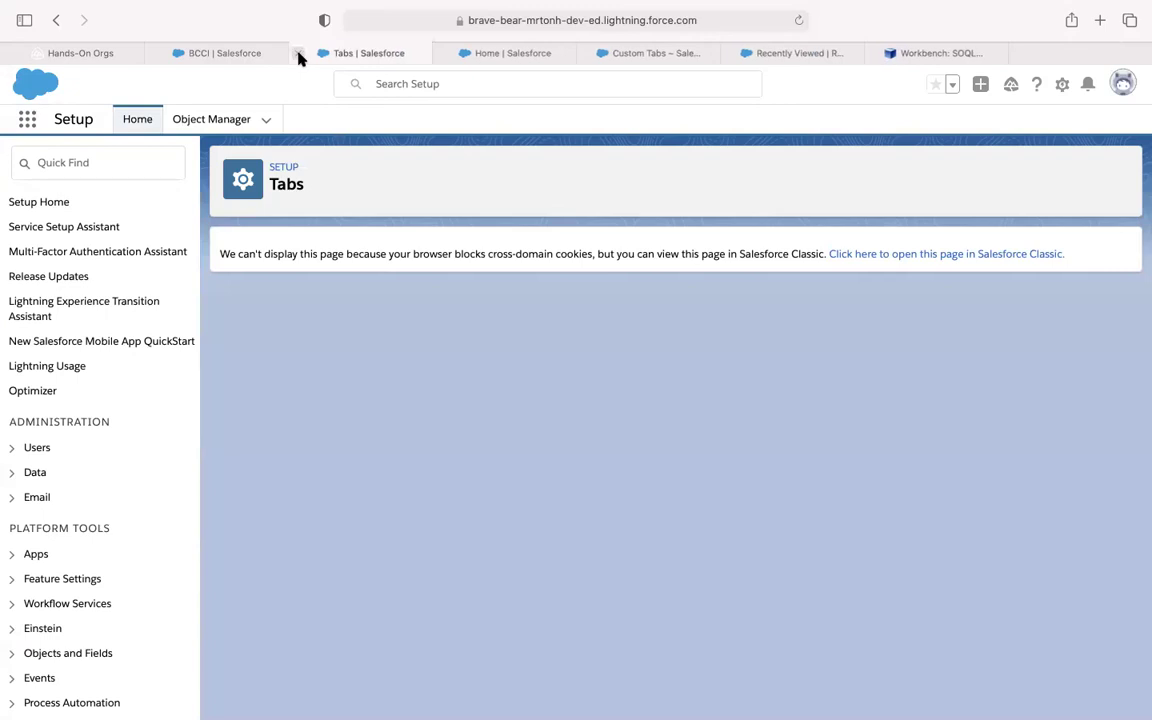
{"action": "left_click", "coordinate": [298, 55]}
{"action": "left_click", "coordinate": [298, 55]}
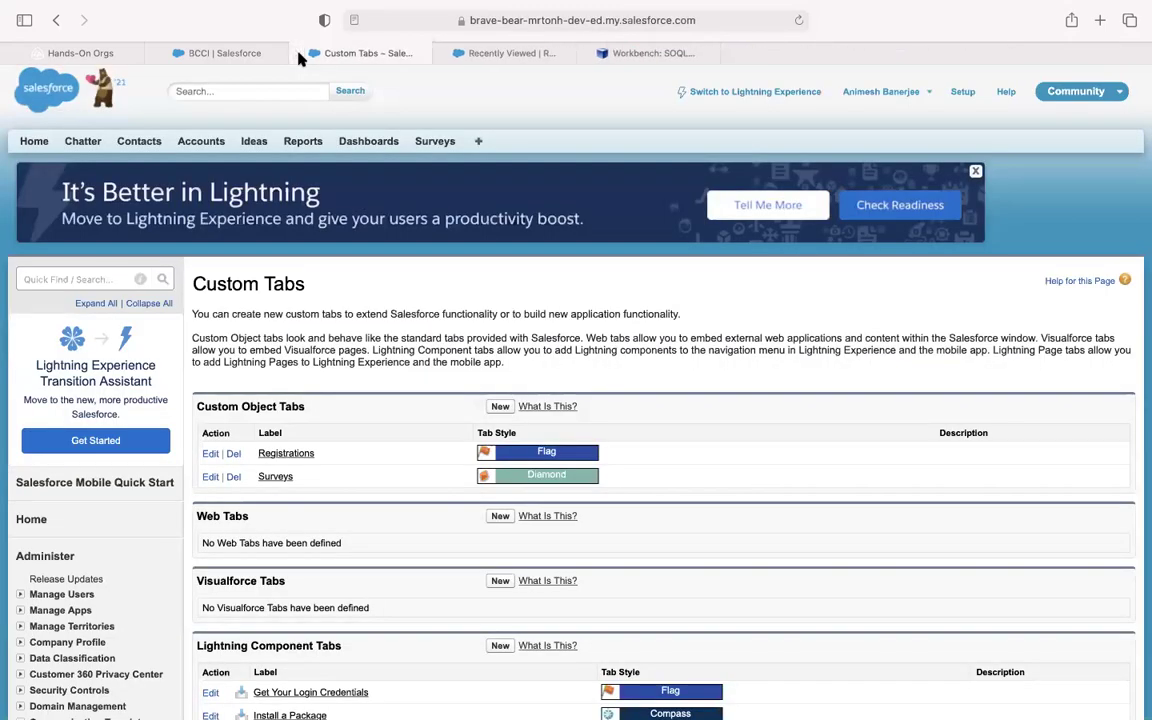
{"action": "left_click", "coordinate": [298, 55]}
{"action": "left_click", "coordinate": [300, 53]}
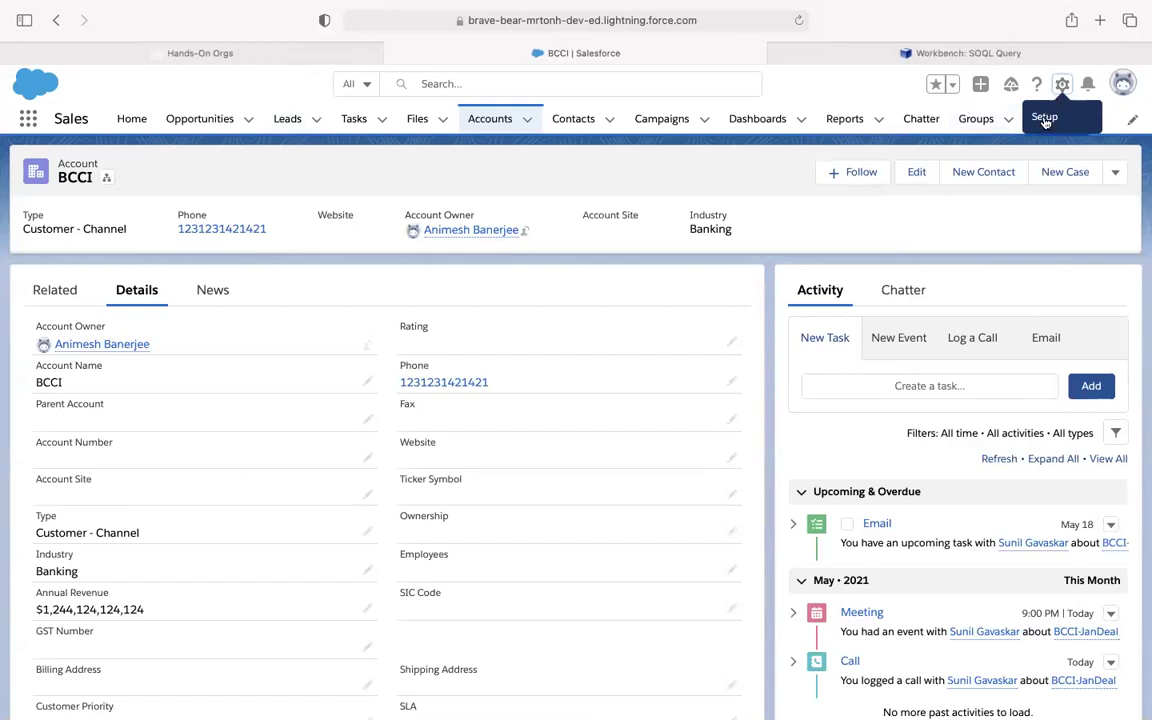
{"action": "left_click", "coordinate": [1062, 84]}
{"action": "left_click", "coordinate": [1021, 130]}
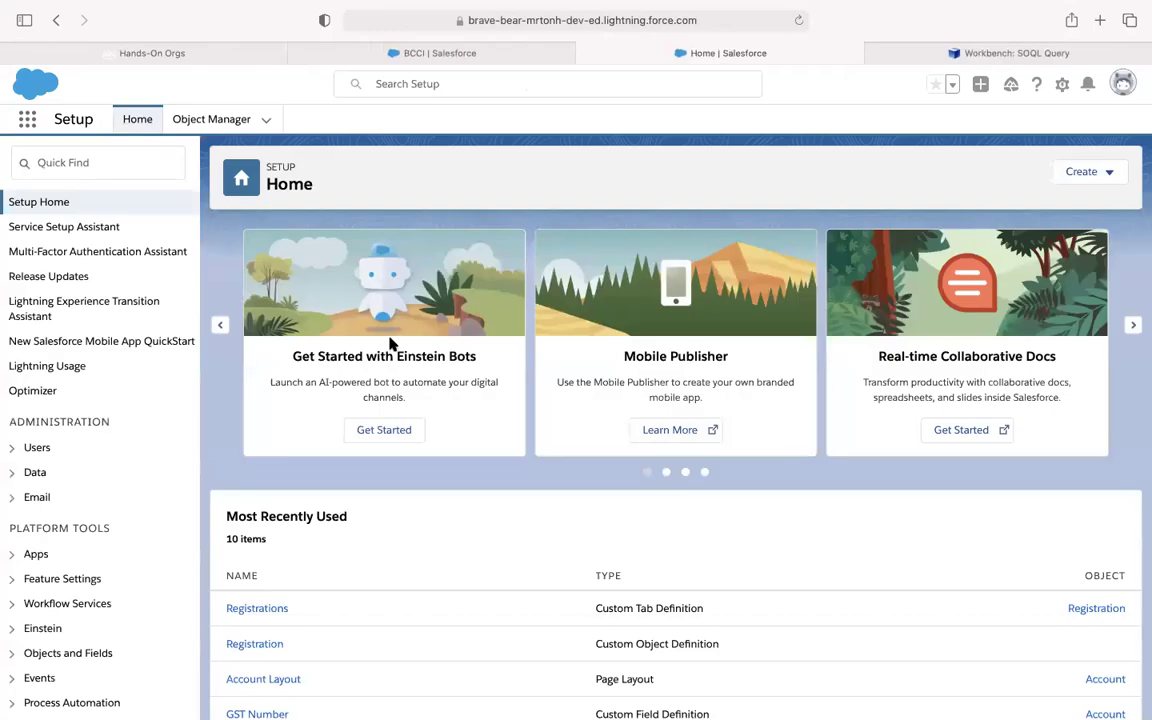
Filter Object Manager by 'regis', open Registration's Fields & Relationships, and start a New field
{"action": "left_click", "coordinate": [212, 122]}
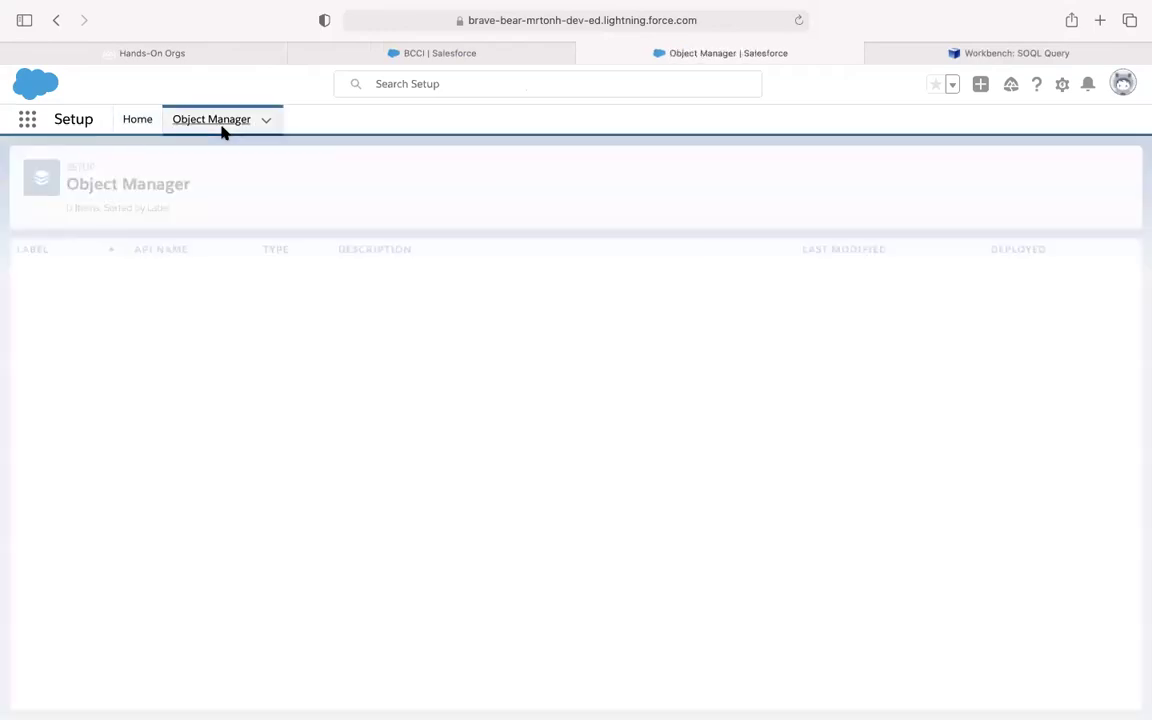
{"action": "left_click", "coordinate": [852, 172]}
{"action": "type", "text": "regis"}
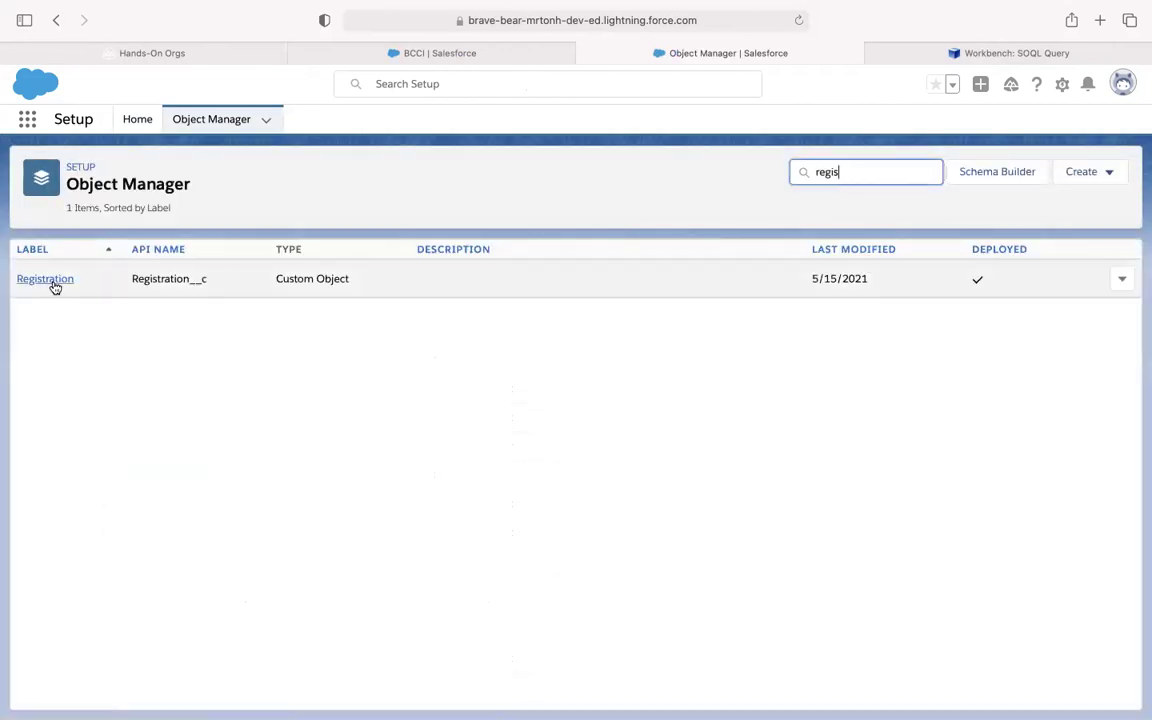
{"action": "left_click", "coordinate": [45, 279]}
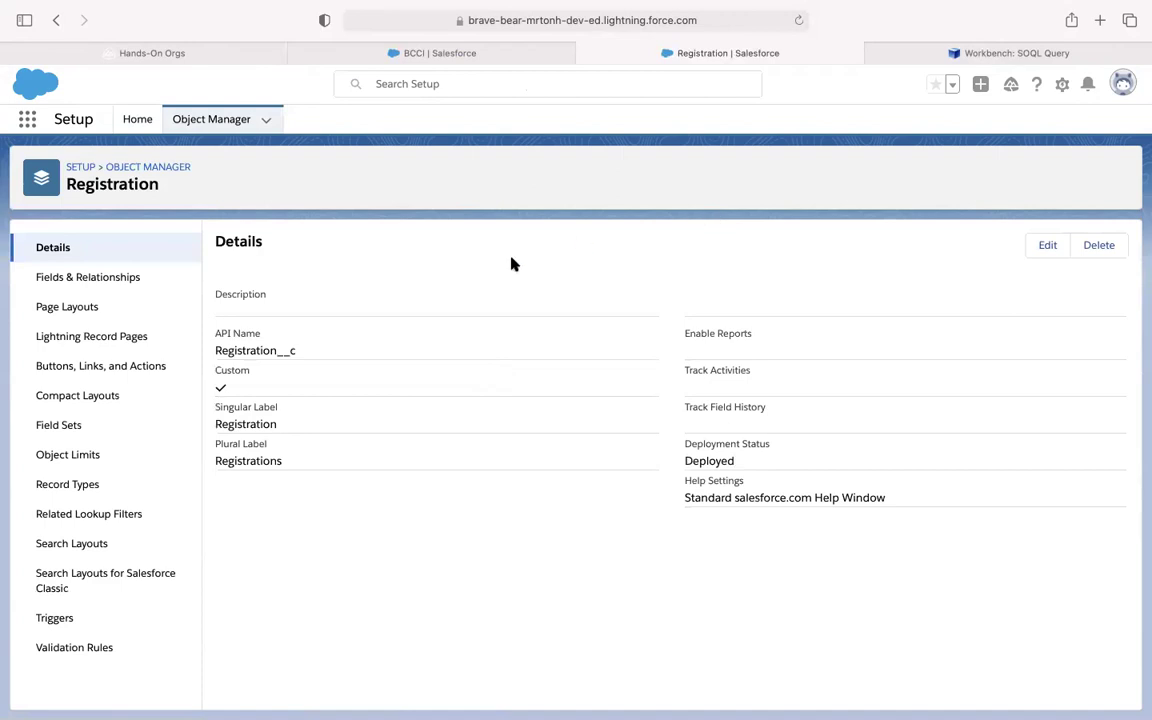
{"action": "left_click", "coordinate": [100, 280]}
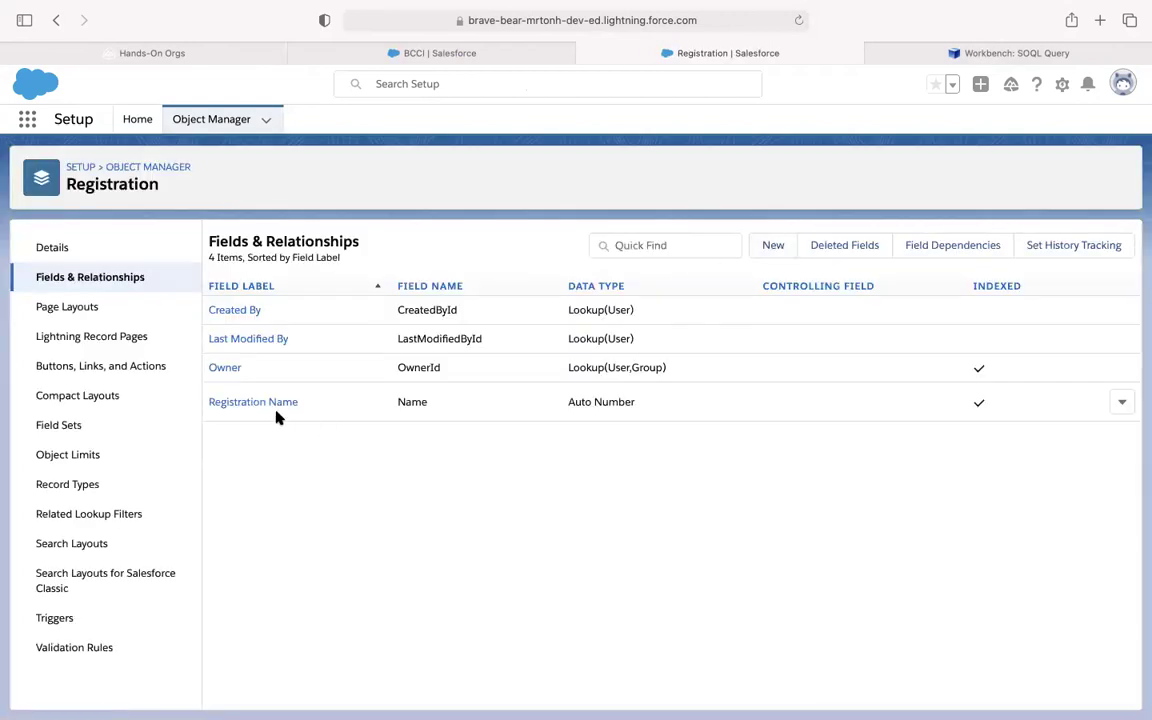
{"action": "left_click", "coordinate": [773, 246]}
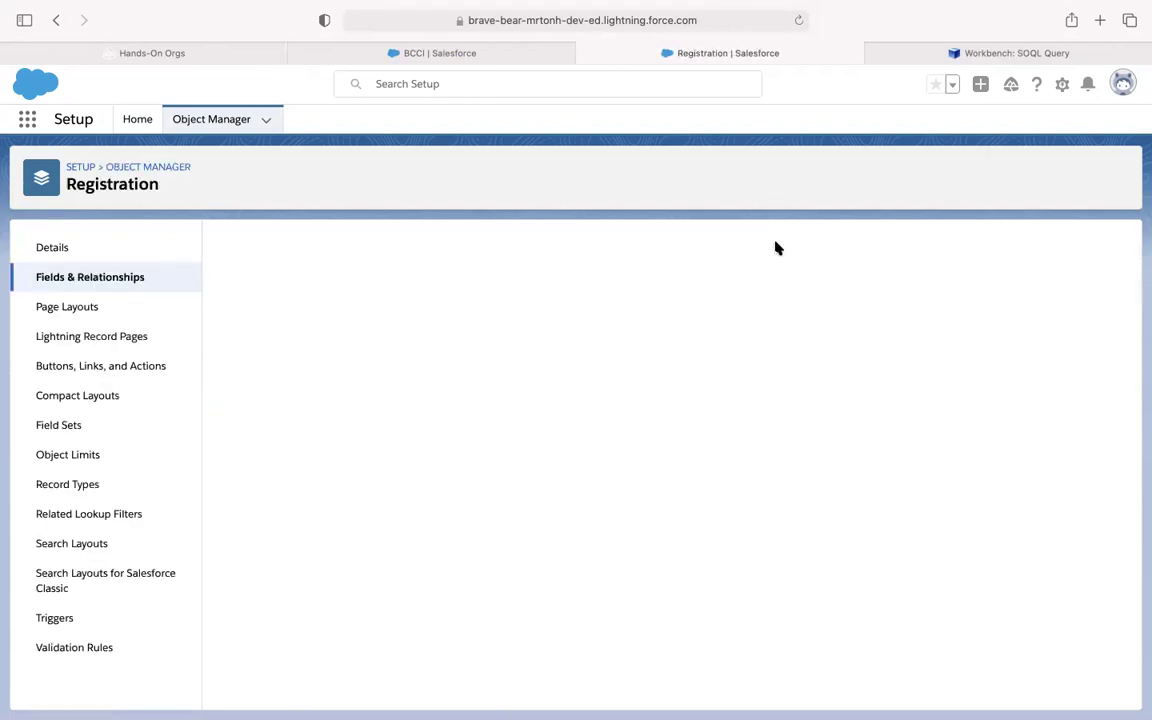
In Classic, start a new Master-Detail Relationship field on Registration related to Account
{"action": "left_click", "coordinate": [826, 247]}
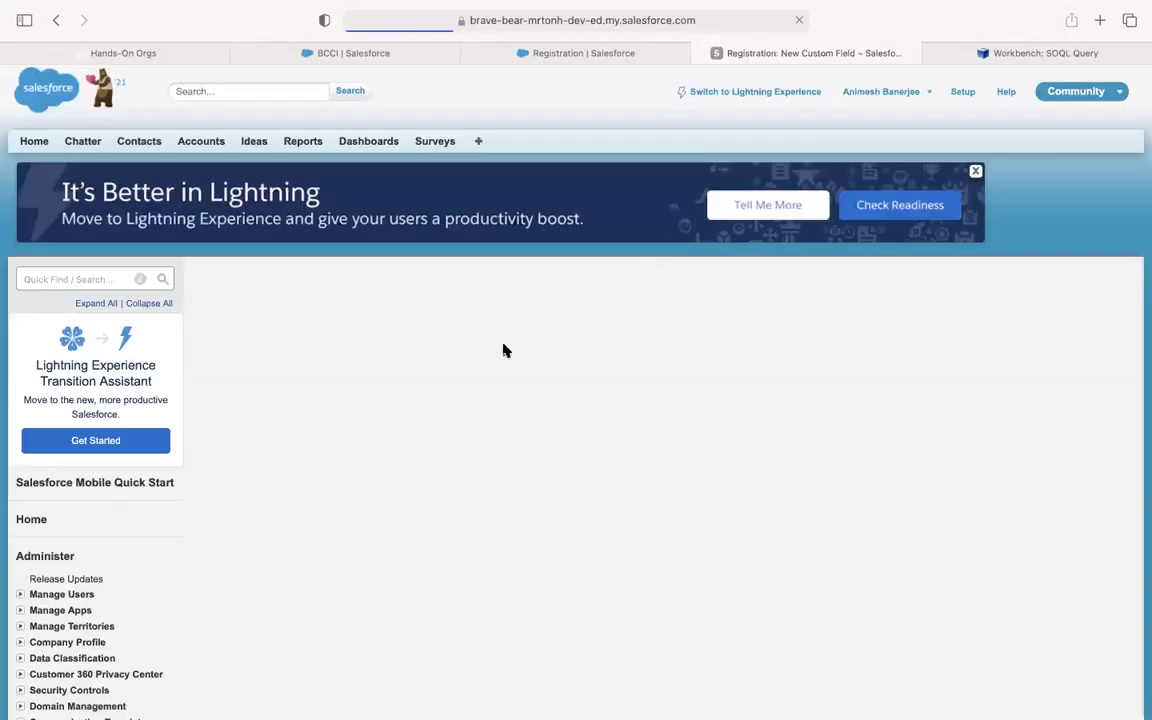
{"action": "scroll", "coordinate": [347, 475], "scroll_direction": "down", "scroll_amount": 2}
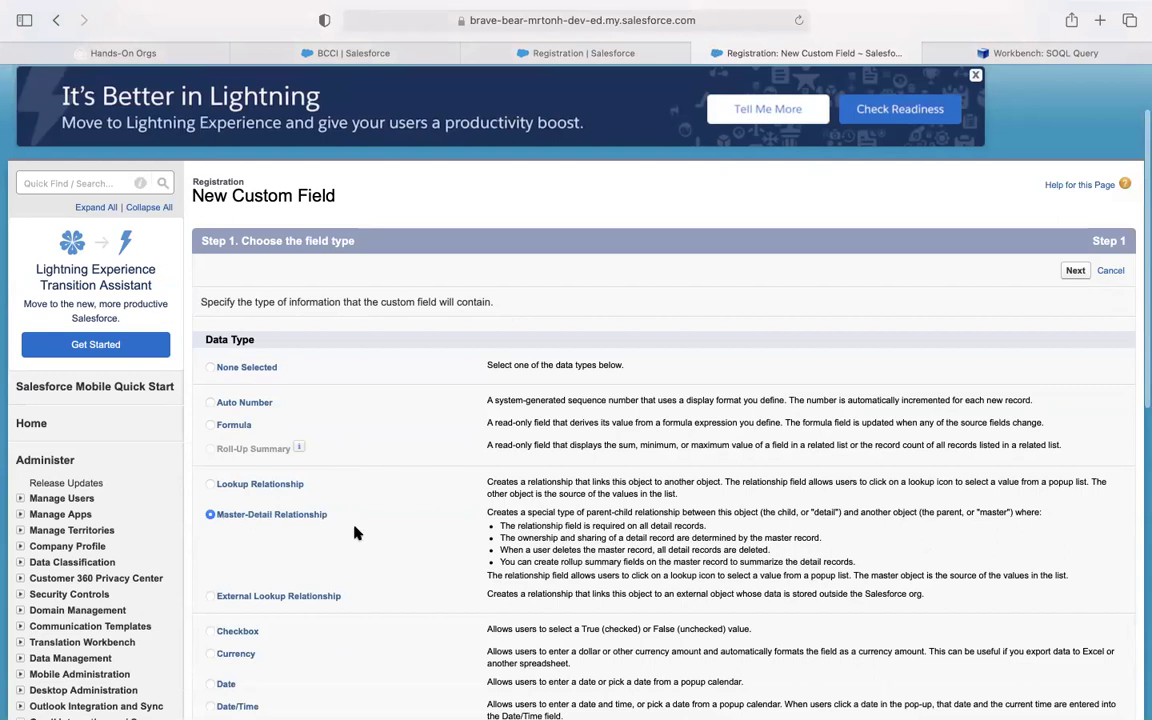
{"action": "scroll", "coordinate": [354, 533], "scroll_direction": "down", "scroll_amount": 10}
{"action": "left_click", "coordinate": [1070, 406]}
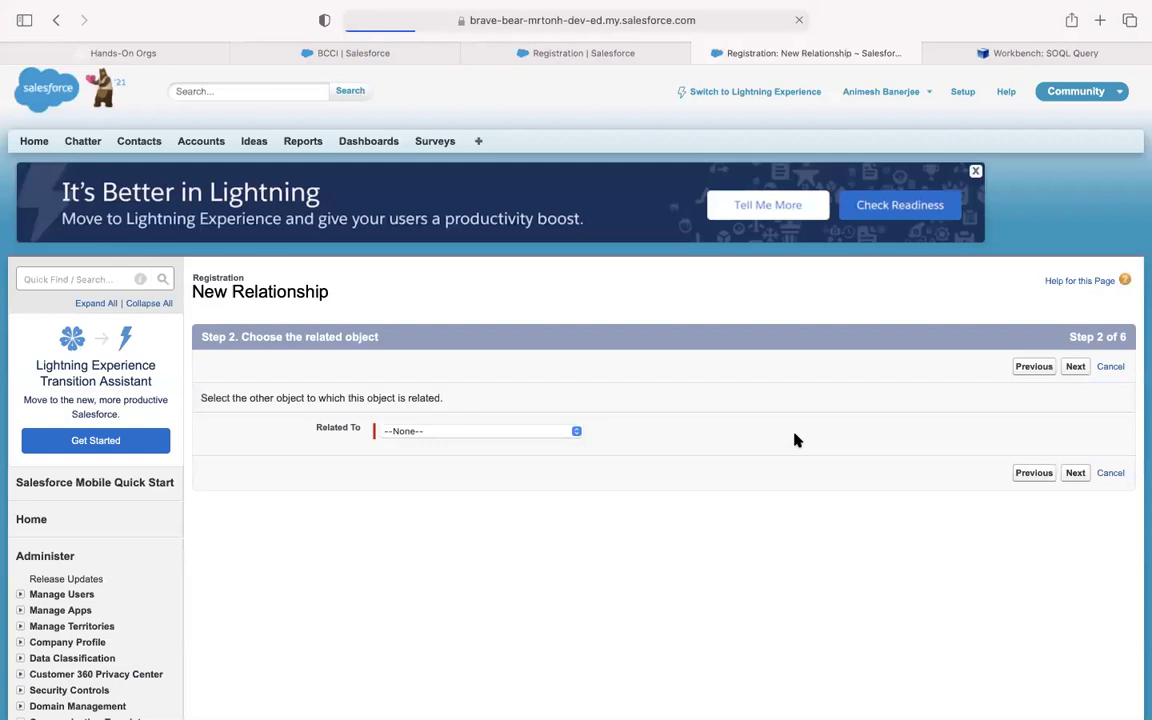
{"action": "left_click", "coordinate": [560, 436]}
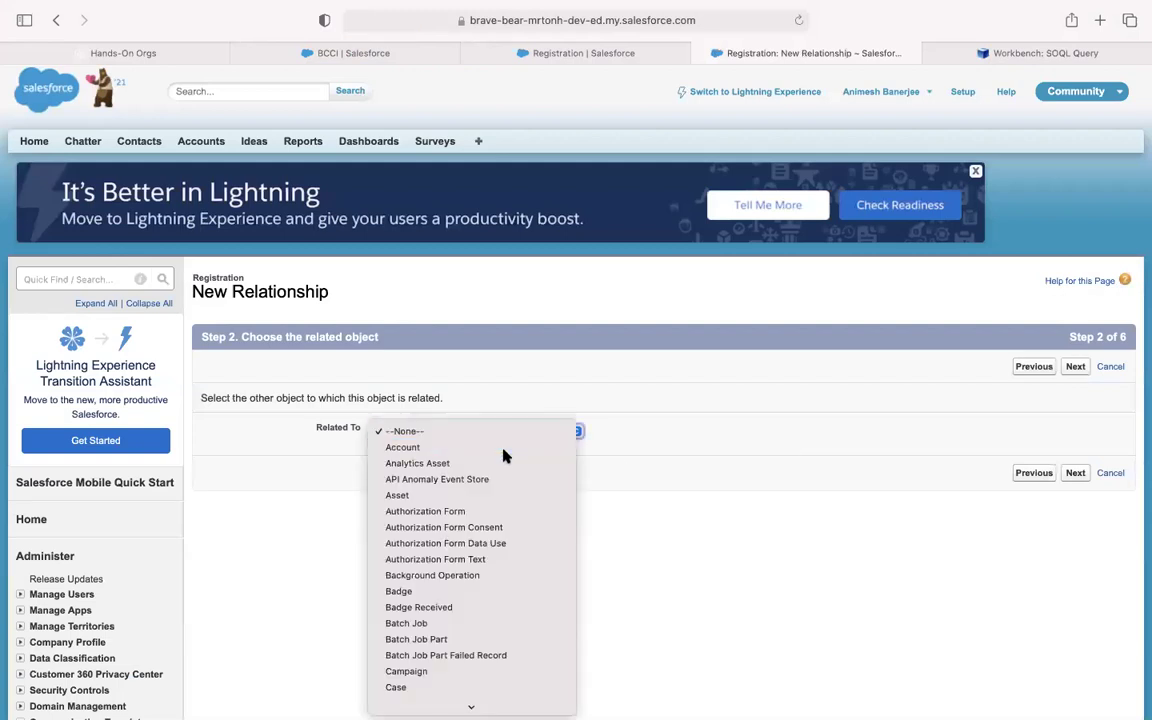
{"action": "left_click", "coordinate": [501, 455]}
{"action": "left_click", "coordinate": [1076, 474]}
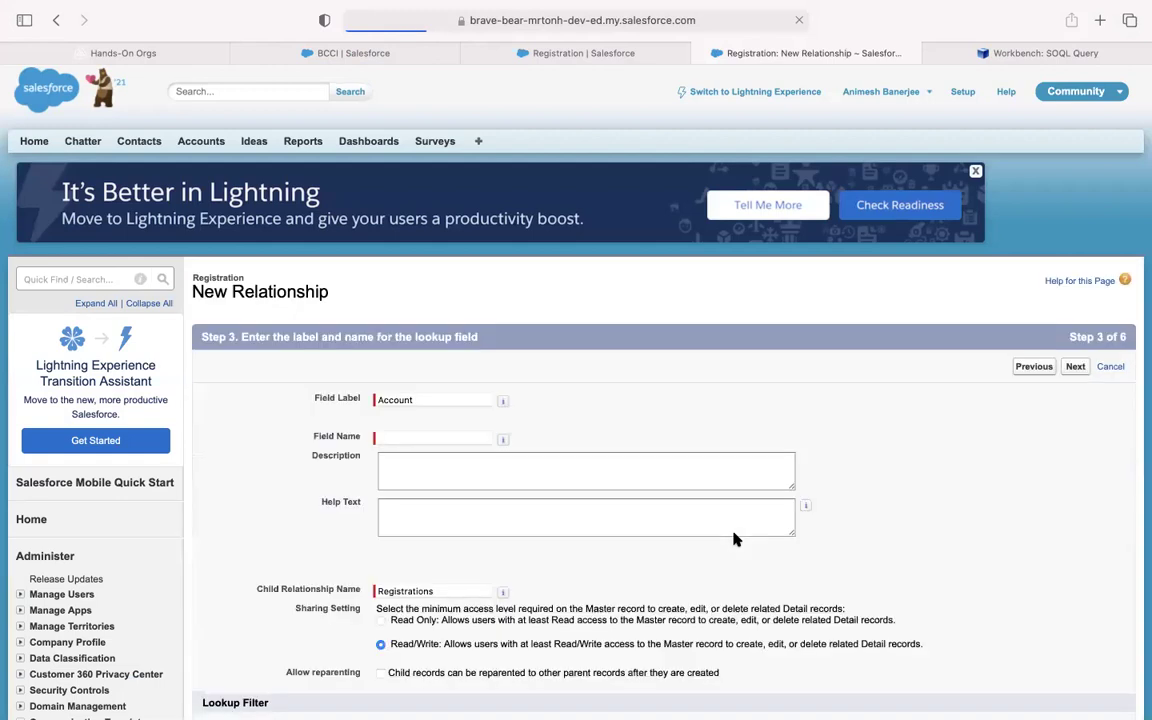
Set the field name to 'Account'
{"action": "scroll", "coordinate": [734, 540], "scroll_direction": "down", "scroll_amount": 1}
{"action": "left_click", "coordinate": [445, 400]}
{"action": "type", "text": "Accounty"}
{"action": "key", "text": "BackSpace"}
{"action": "left_click", "coordinate": [590, 422]}
{"action": "scroll", "coordinate": [591, 427], "scroll_direction": "down", "scroll_amount": 5}
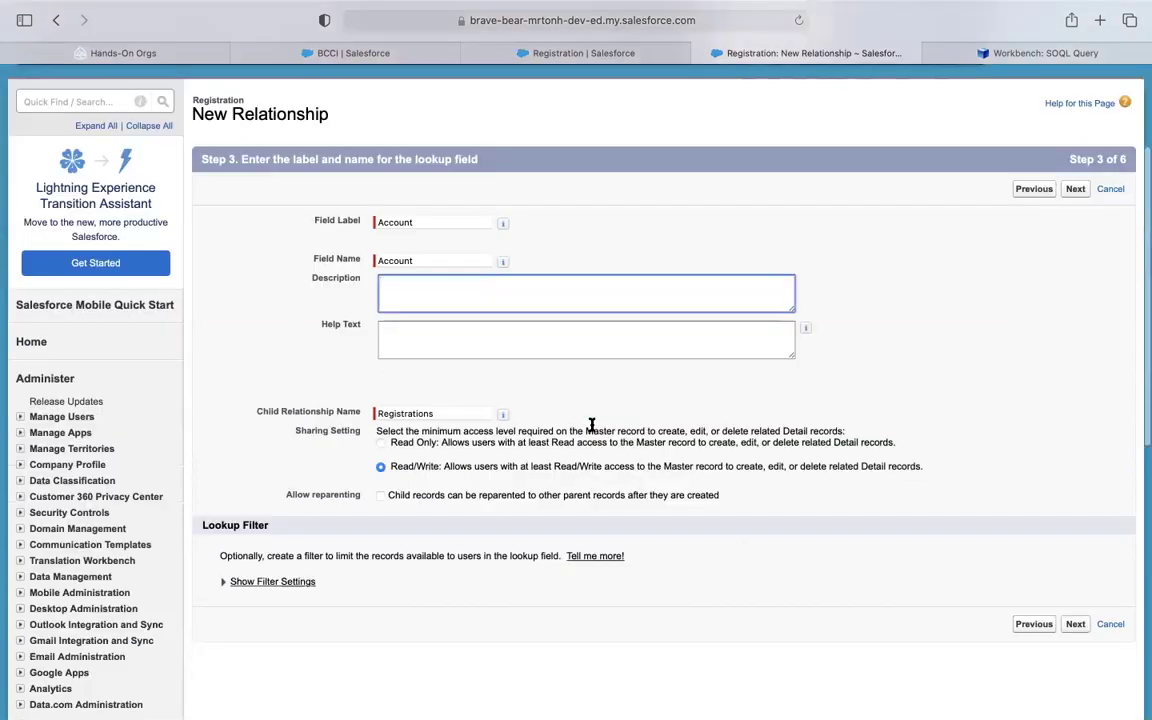
Keep the default field-level security and layouts, adding Registrations to Account layouts, and save
{"action": "left_click", "coordinate": [1075, 534]}
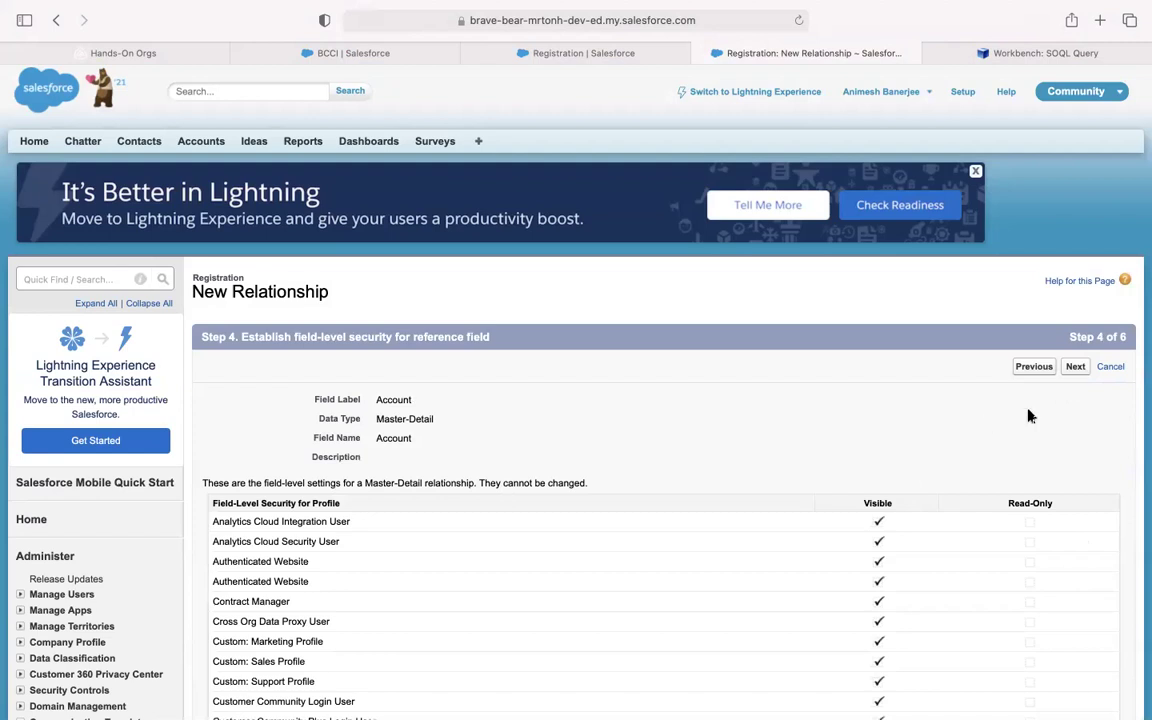
{"action": "scroll", "coordinate": [905, 522], "scroll_direction": "down", "scroll_amount": 3}
{"action": "scroll", "coordinate": [905, 522], "scroll_direction": "down", "scroll_amount": 7}
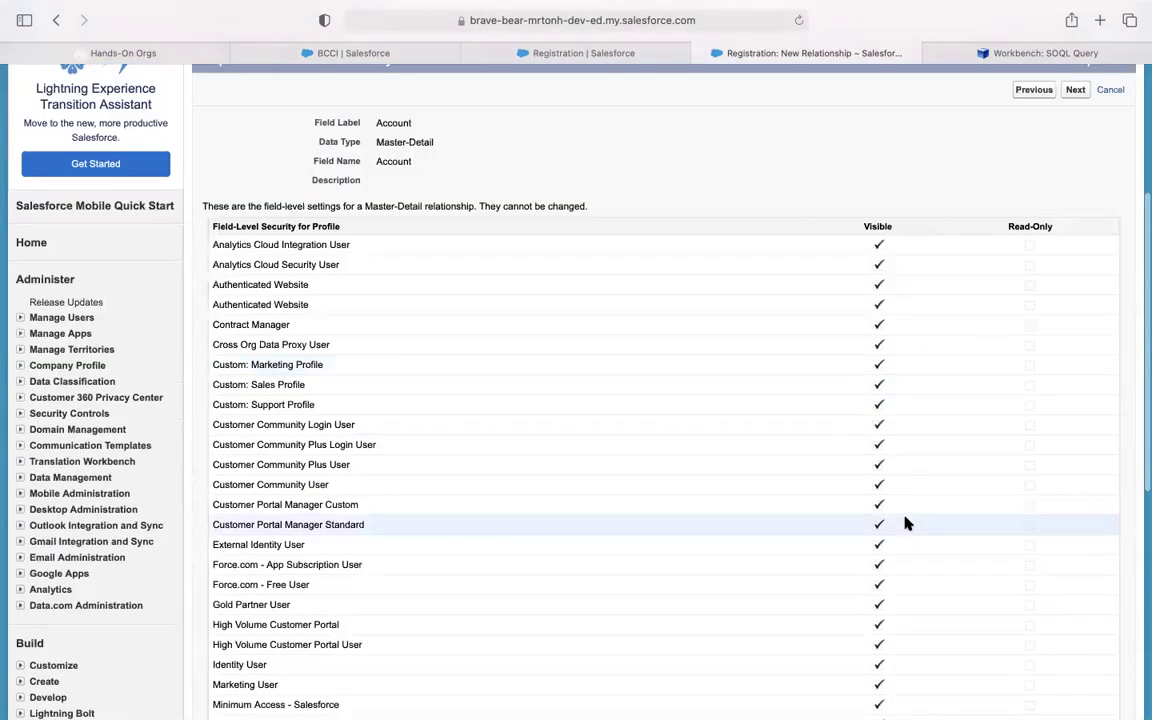
{"action": "scroll", "coordinate": [905, 522], "scroll_direction": "down", "scroll_amount": 5}
{"action": "left_click", "coordinate": [1072, 609]}
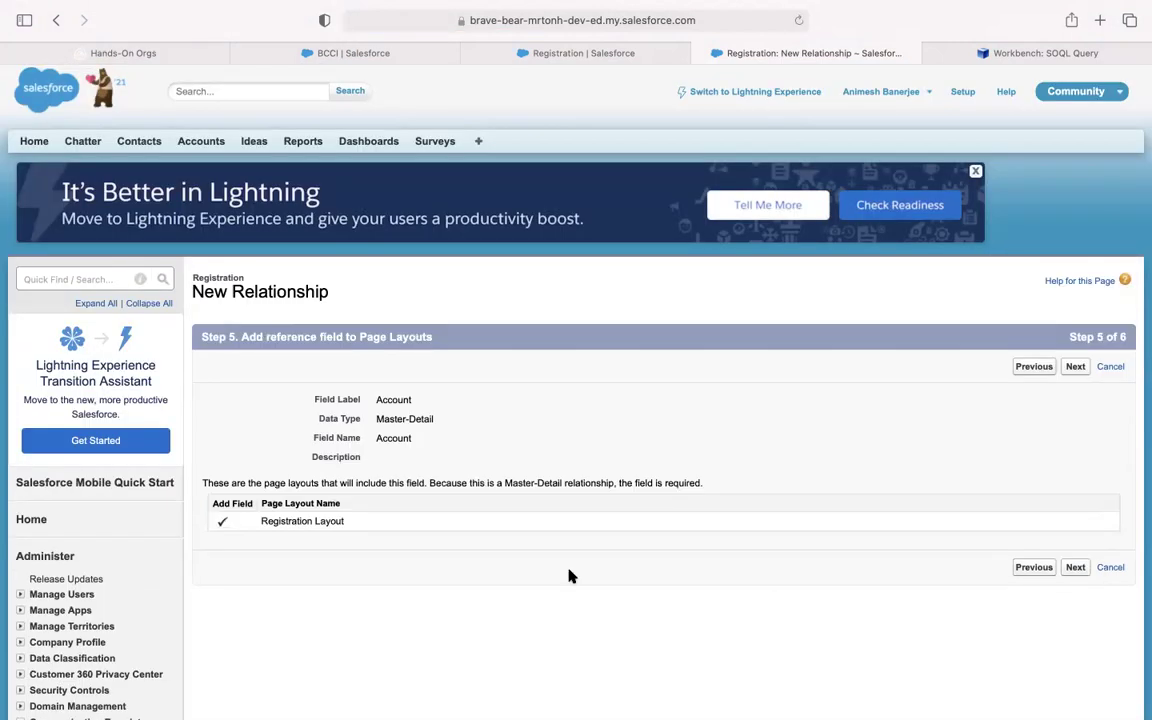
{"action": "left_click", "coordinate": [1075, 570]}
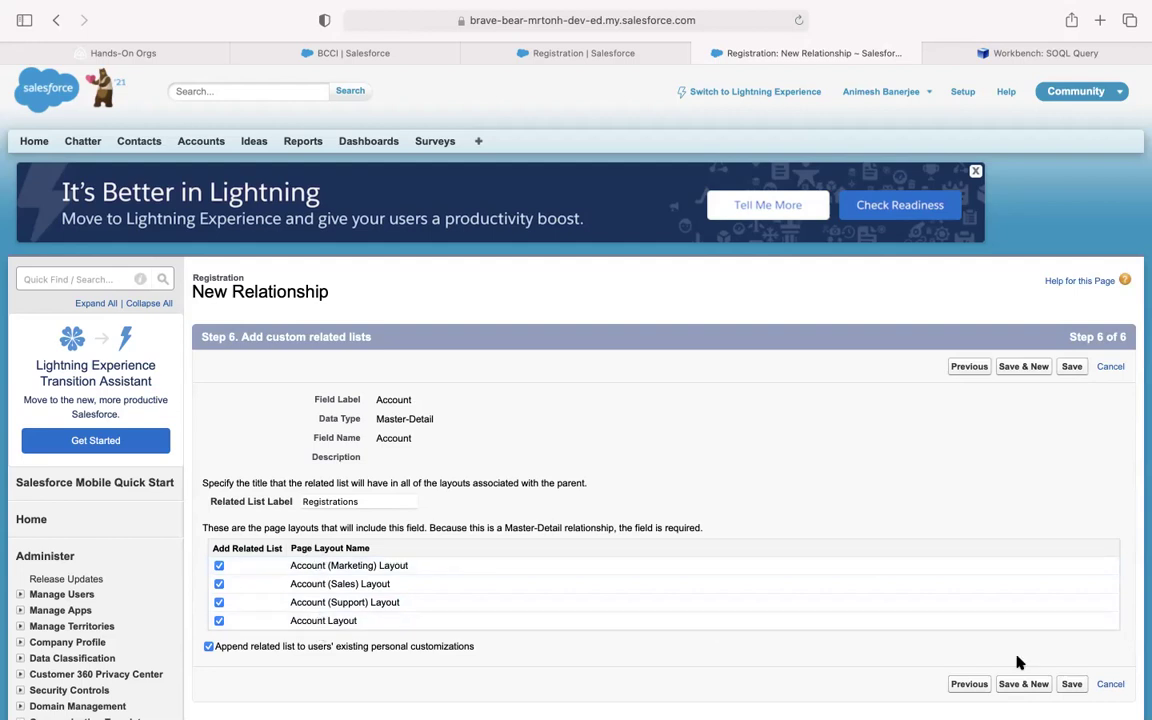
{"action": "left_click", "coordinate": [1071, 685]}
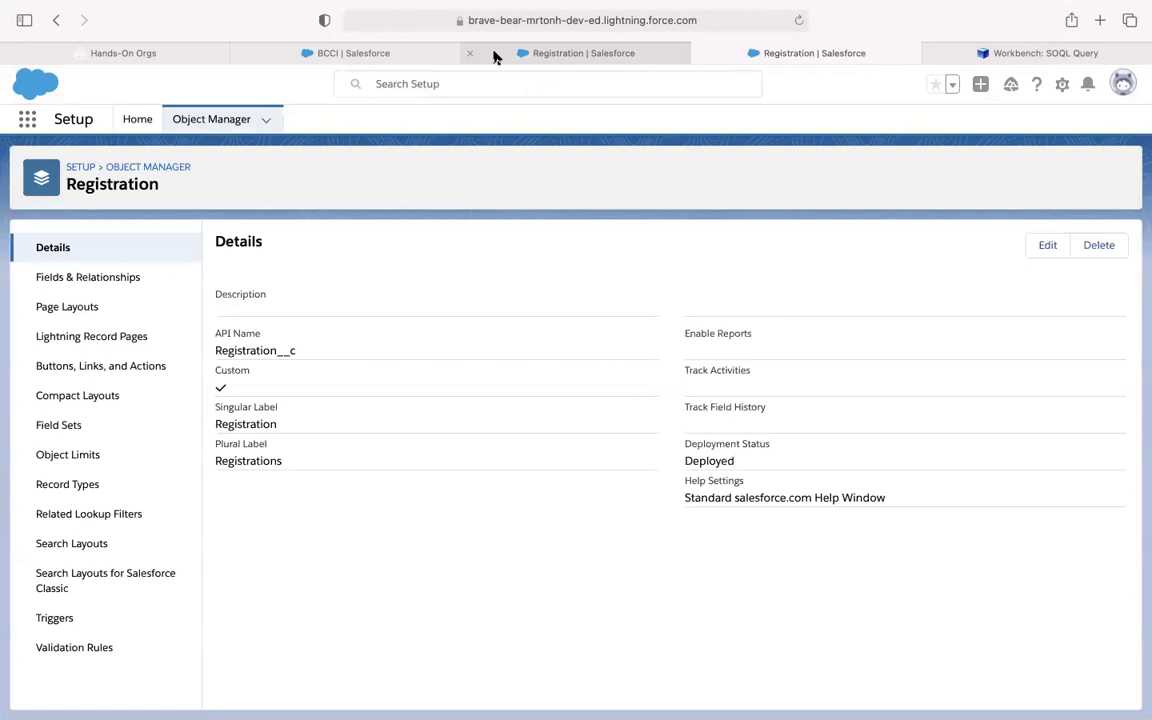
Find the Registrations item by searching 'reg' in the App Launcher
{"action": "left_click", "coordinate": [356, 53]}
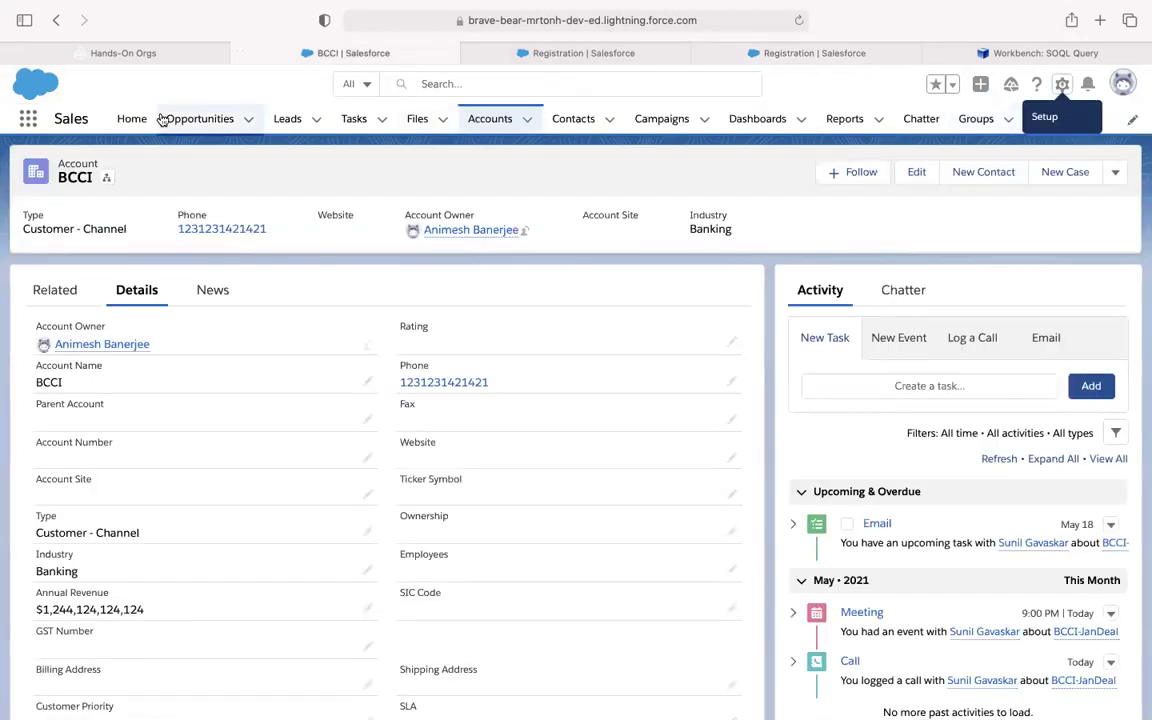
{"action": "left_click", "coordinate": [20, 118]}
{"action": "left_click", "coordinate": [1074, 124]}
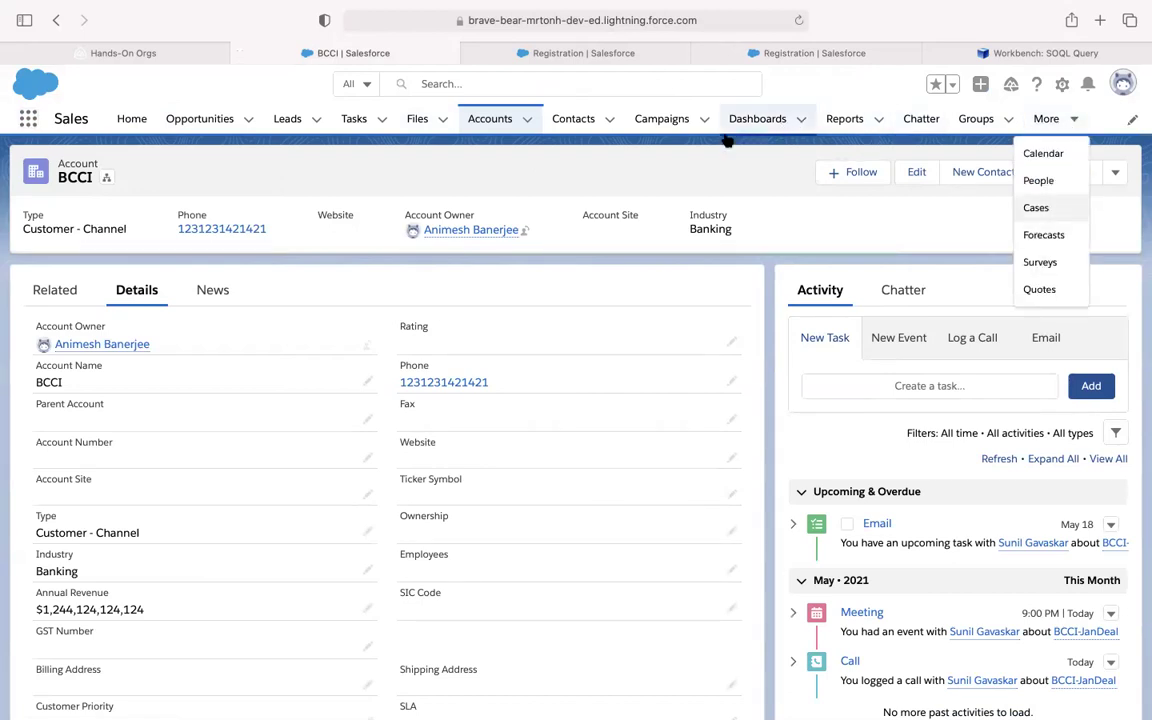
{"action": "left_click", "coordinate": [28, 118]}
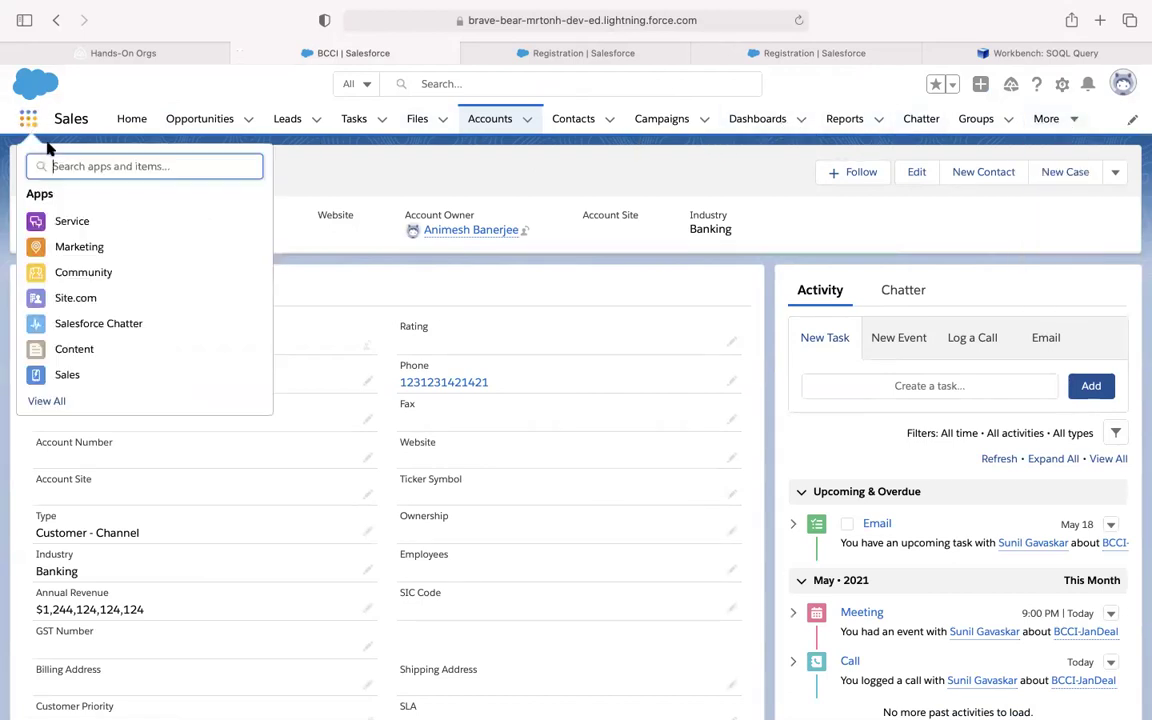
{"action": "type", "text": "reg"}
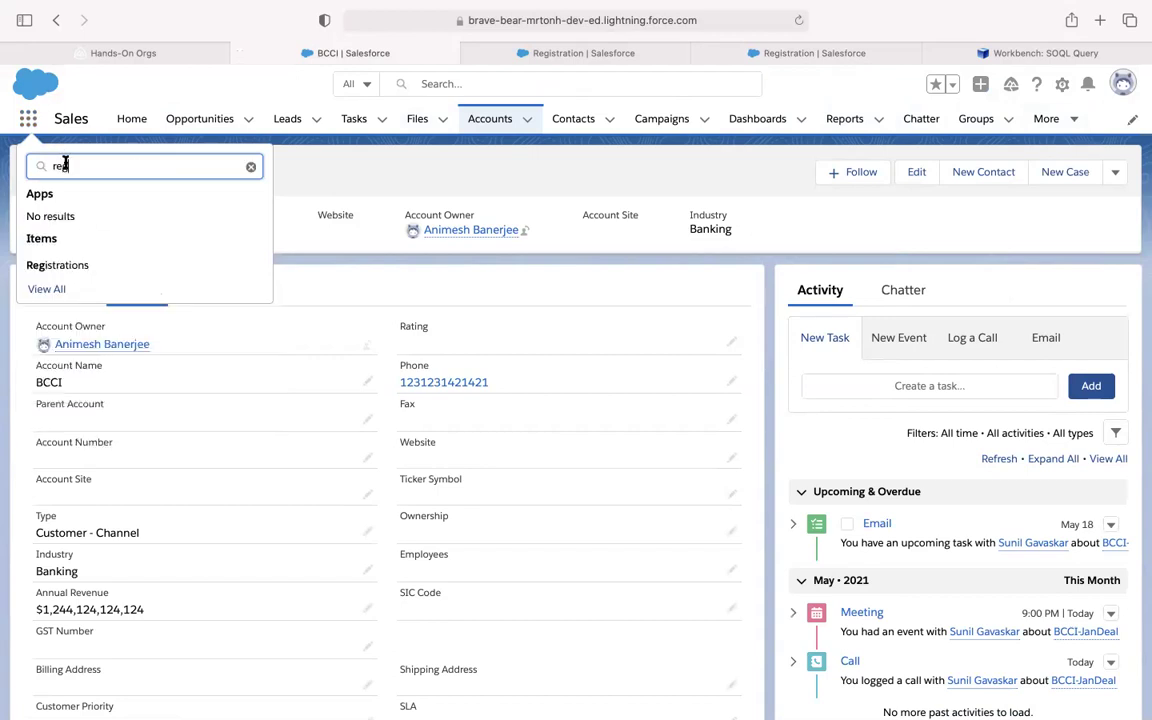
{"action": "left_click", "coordinate": [66, 266]}
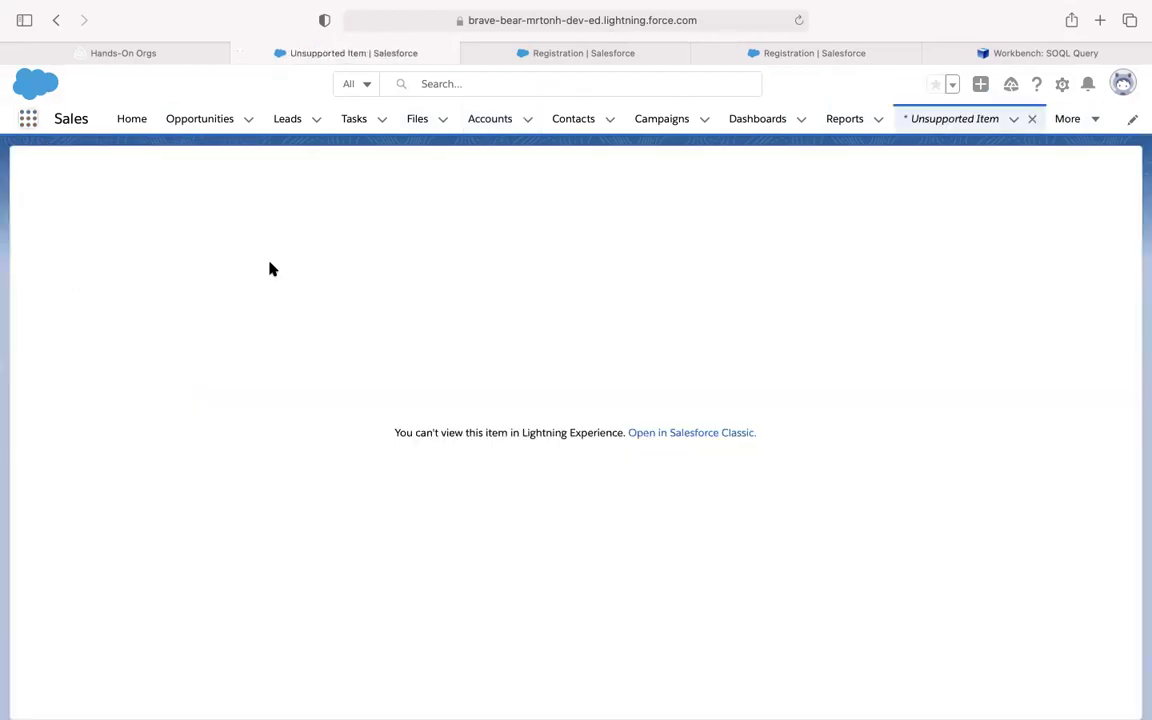
Create a new registration linked to the BCCI account and save it as R-0001
{"action": "left_click", "coordinate": [663, 433]}
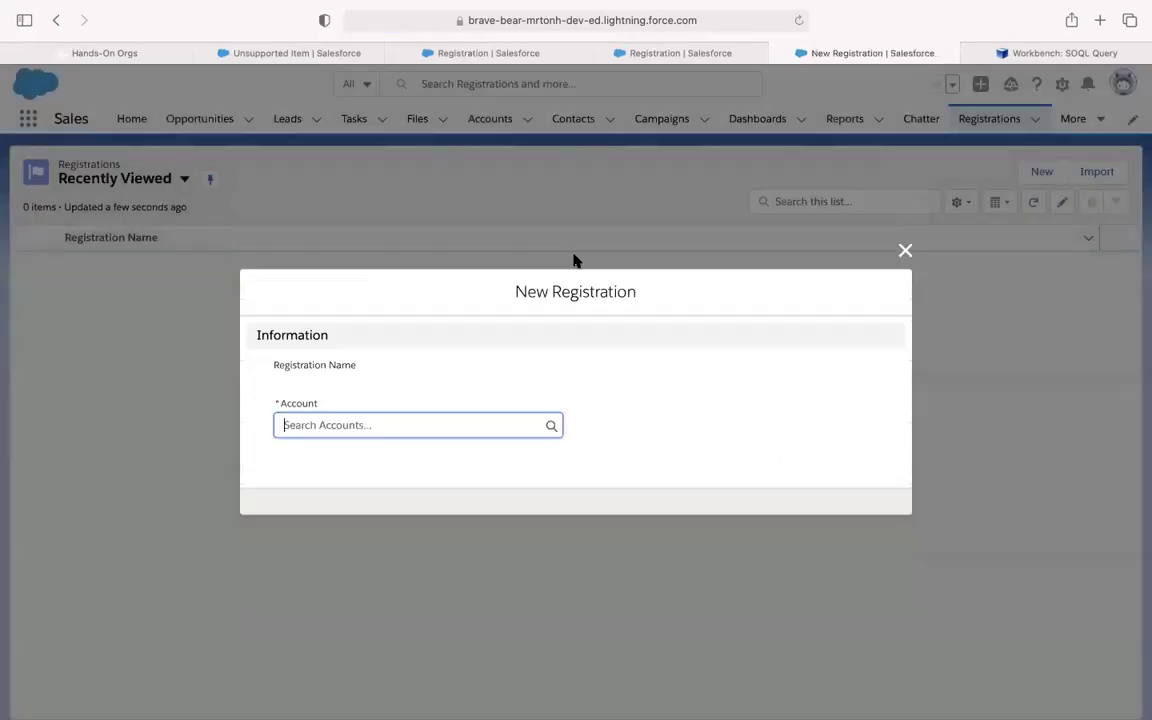
{"action": "left_click", "coordinate": [484, 427]}
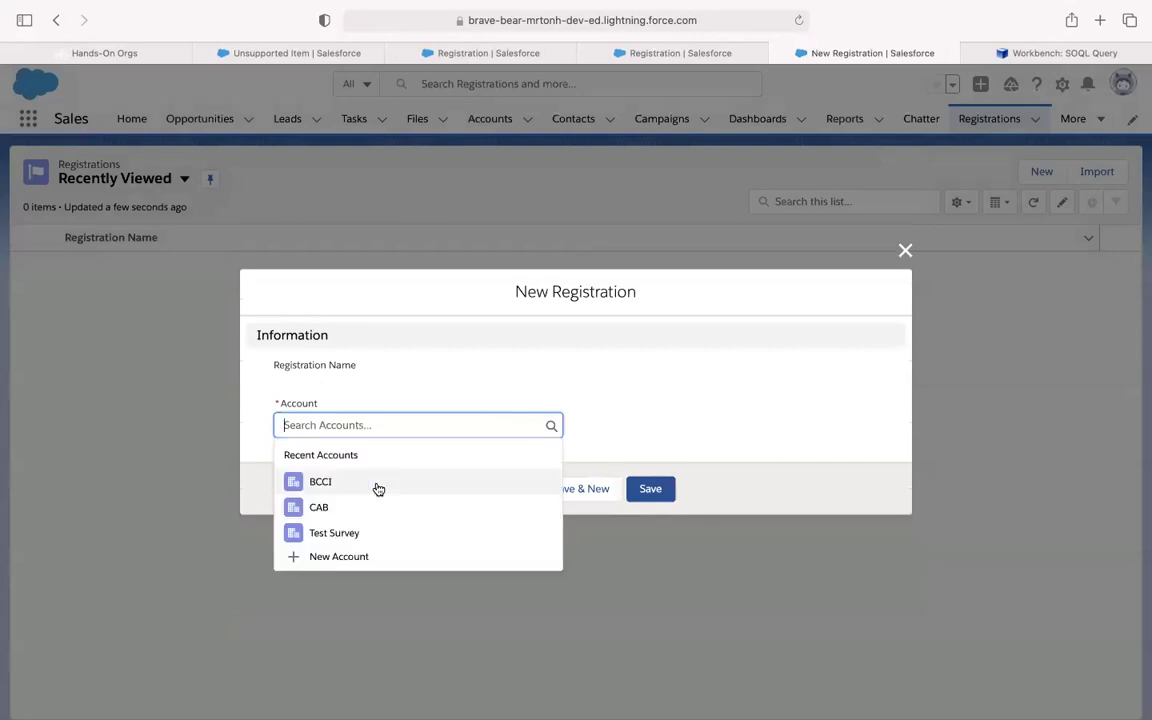
{"action": "left_click", "coordinate": [378, 484]}
{"action": "left_click", "coordinate": [650, 489]}
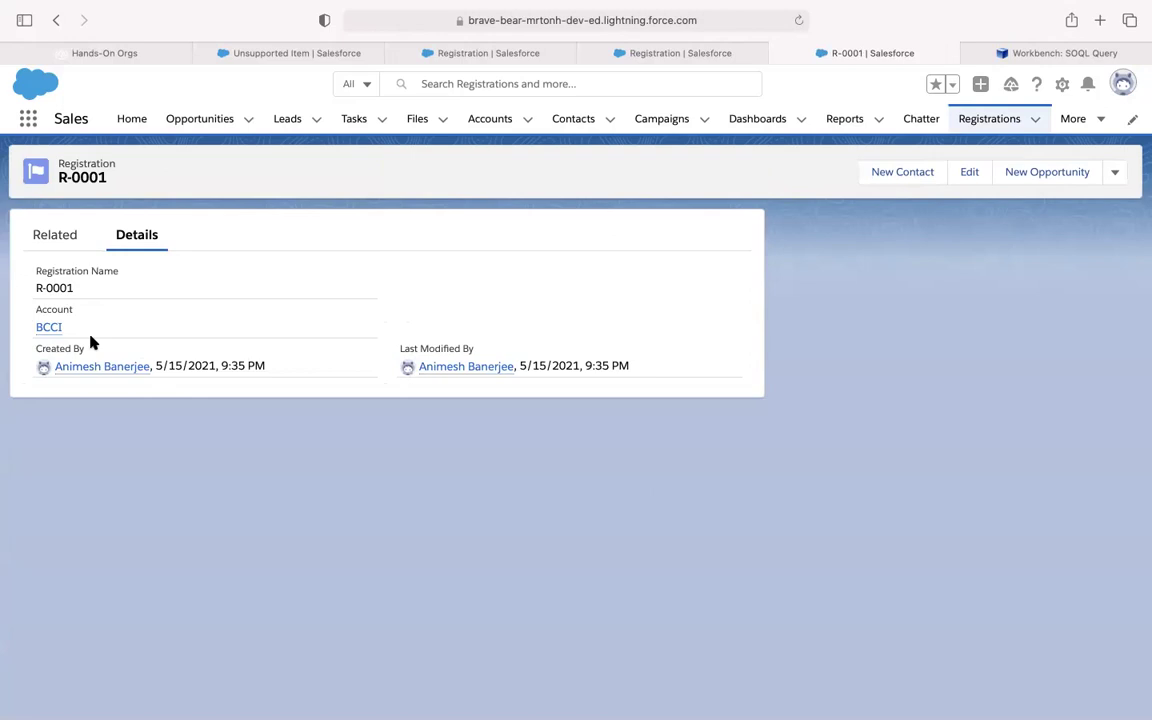
Open the BCCI account from Accounts and view all its Registrations, showing R-0001
{"action": "mouse_move", "coordinate": [45, 328]}
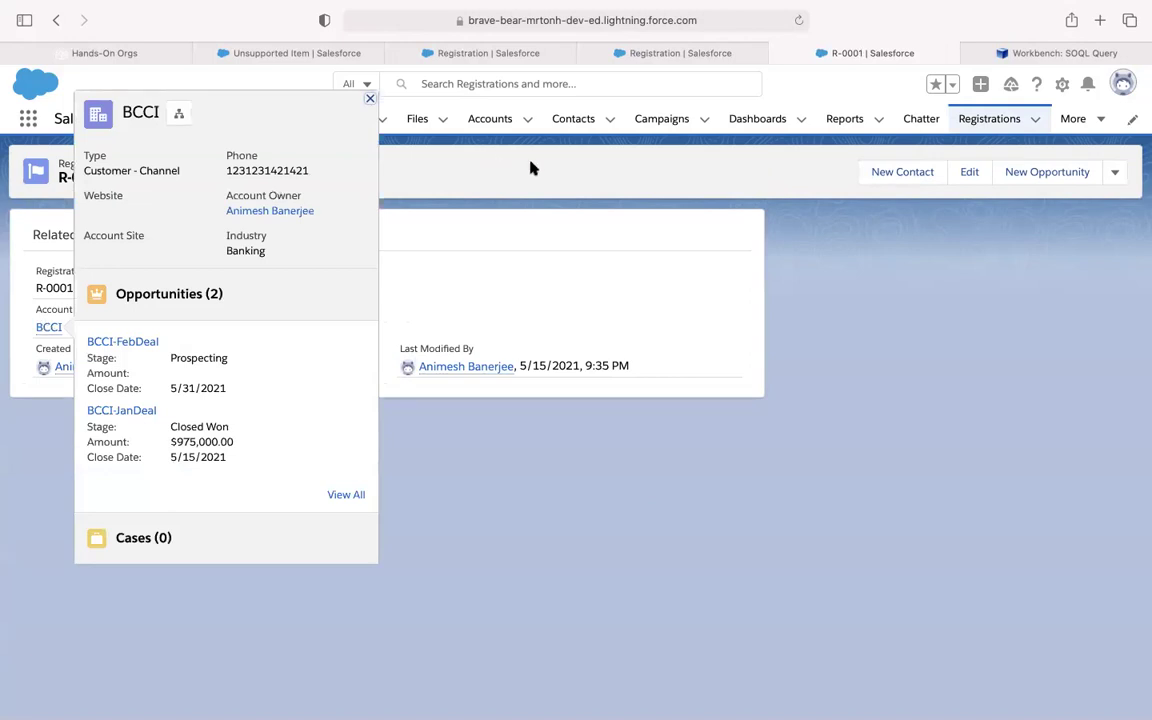
{"action": "left_click", "coordinate": [489, 118]}
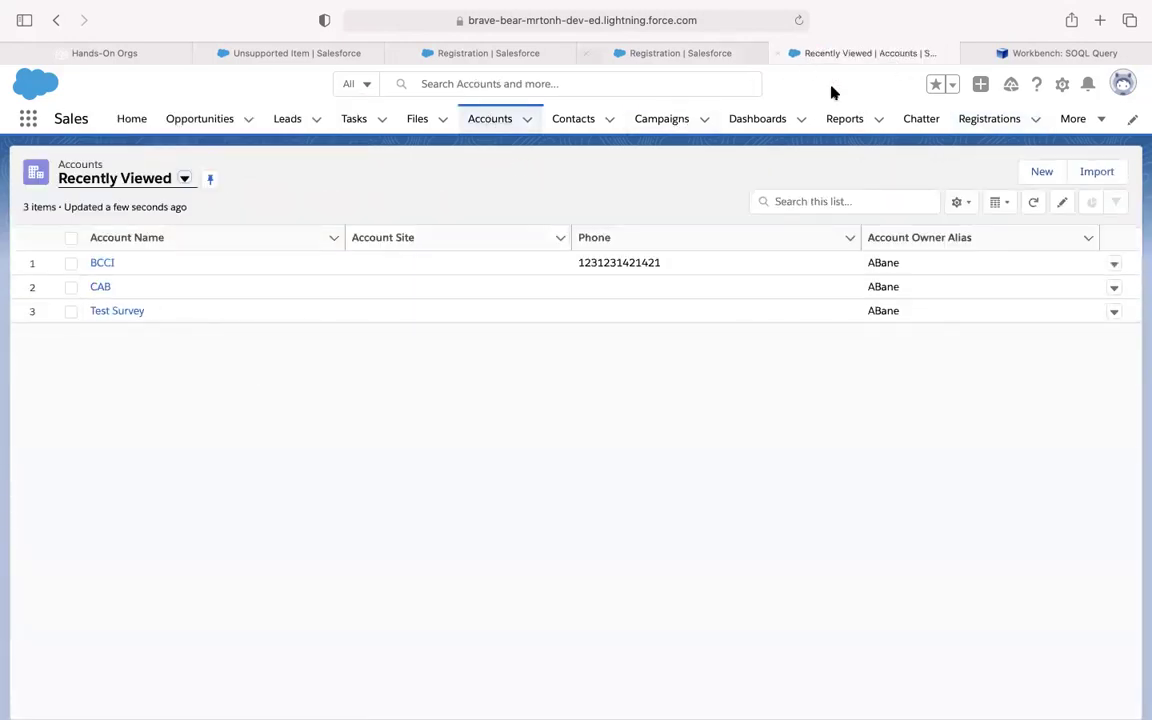
{"action": "left_click", "coordinate": [100, 263]}
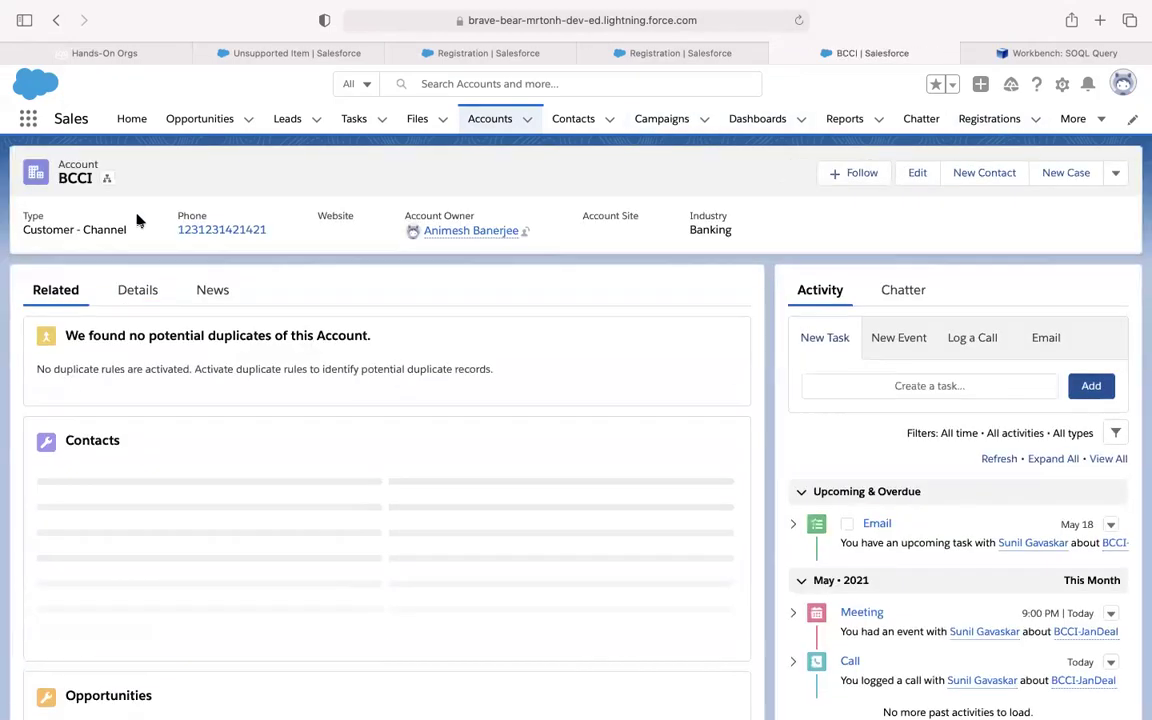
{"action": "scroll", "coordinate": [252, 380], "scroll_direction": "down", "scroll_amount": 10}
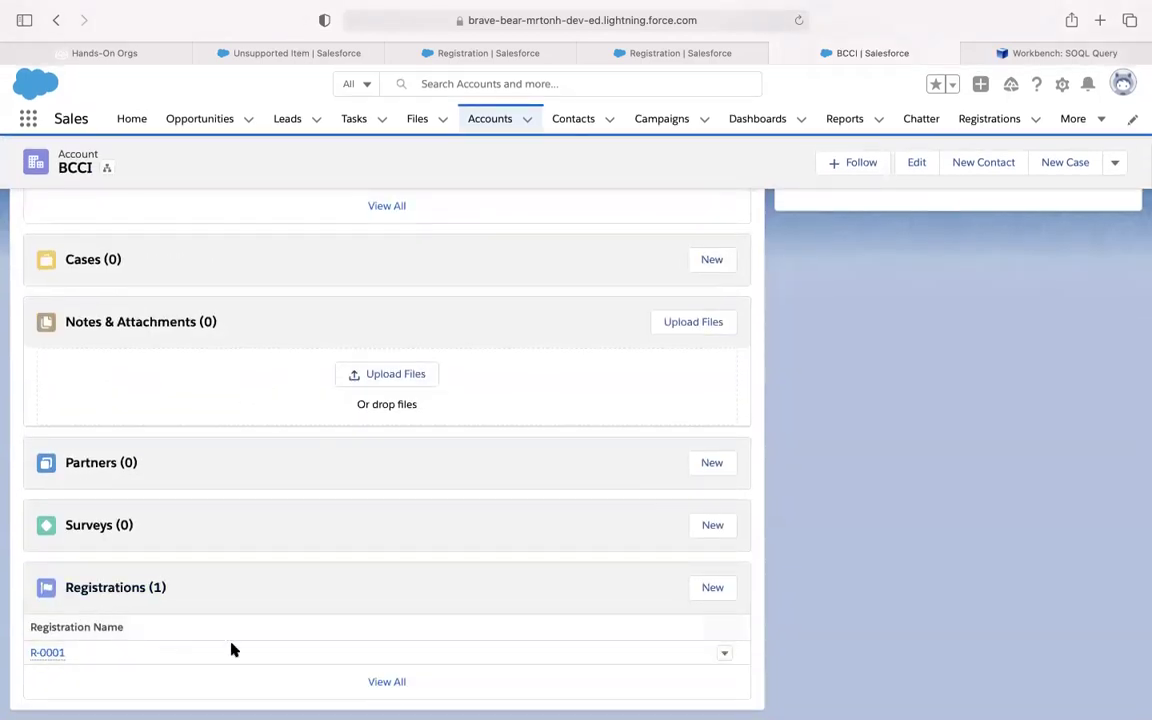
{"action": "left_click", "coordinate": [383, 682]}
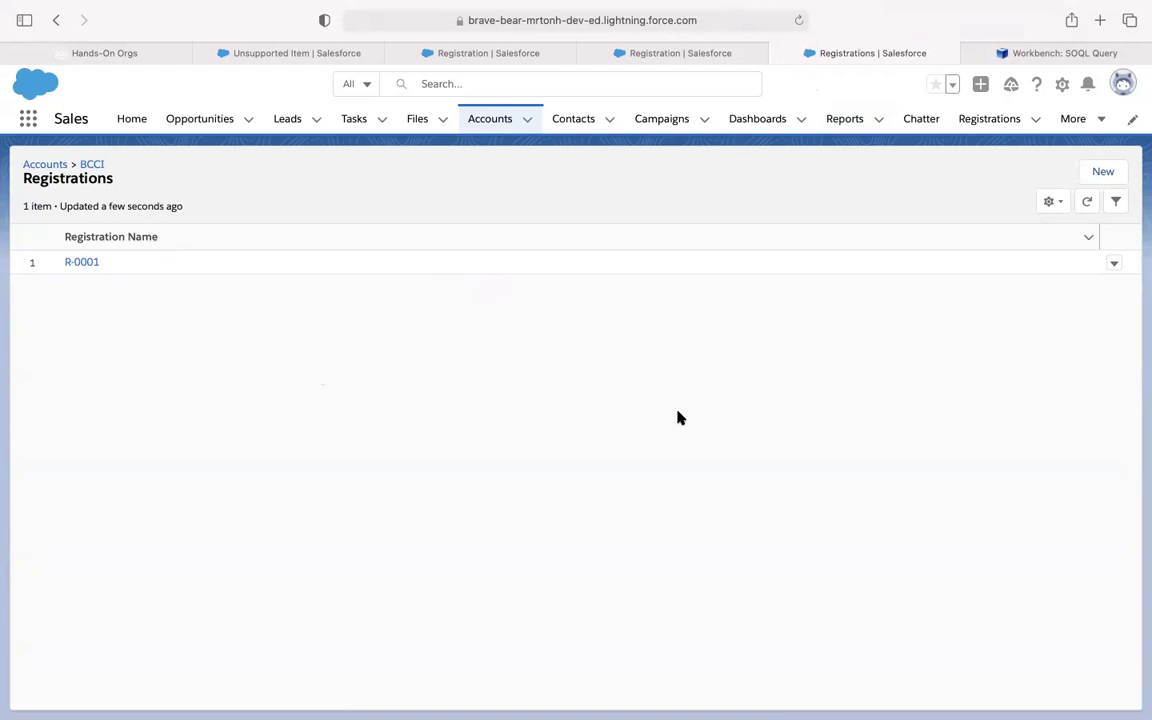
Close the BCCI account's Registrations list tab and return to Safari's Registration object setup page
{"action": "left_click", "coordinate": [778, 54]}
{"action": "mouse_move", "coordinate": [816, 8]}
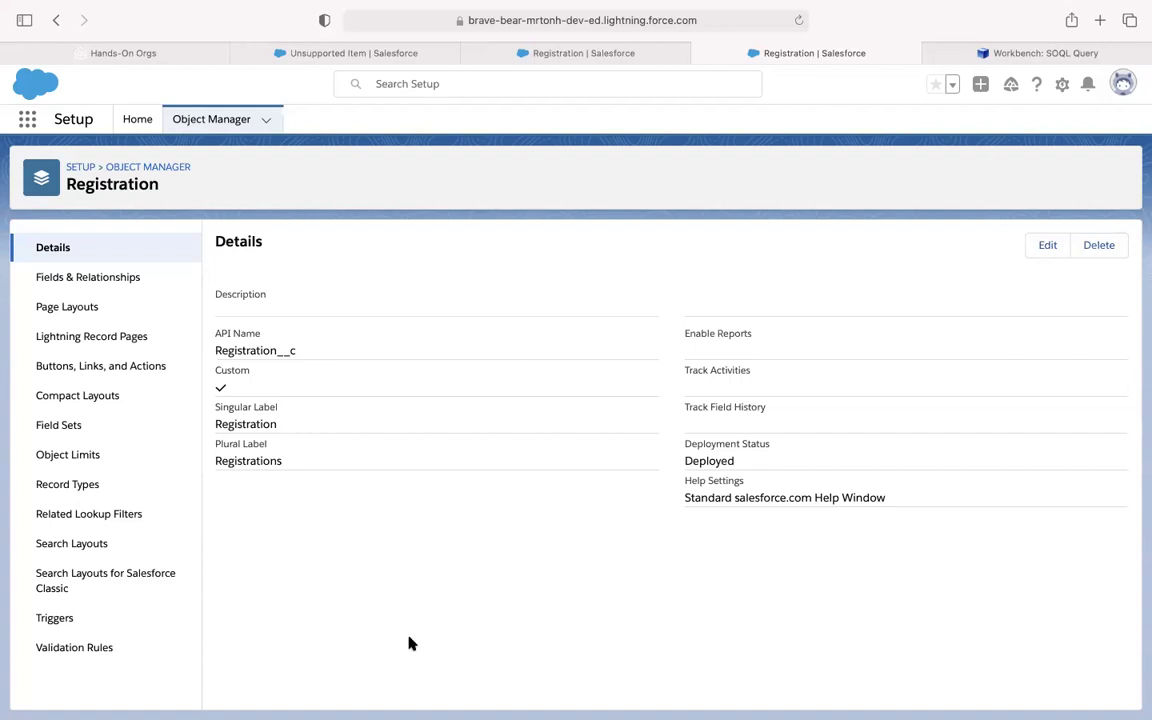
{"action": "mouse_move", "coordinate": [469, 9]}
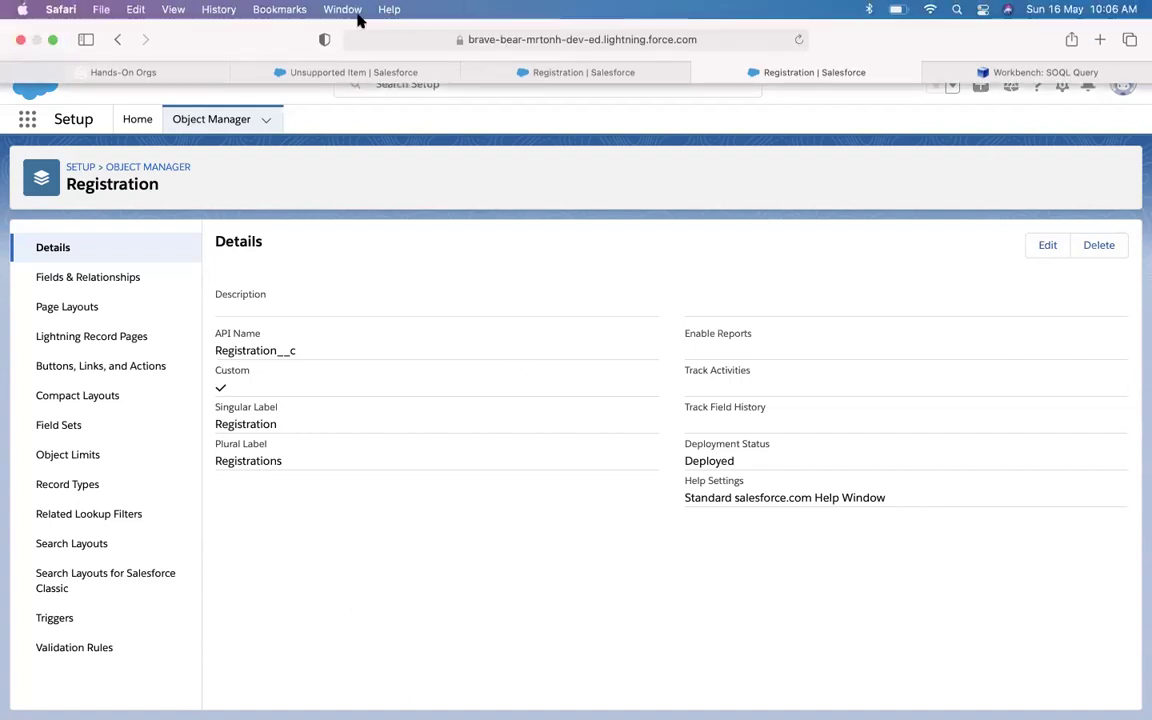
{"action": "key", "text": "super+Tab"}
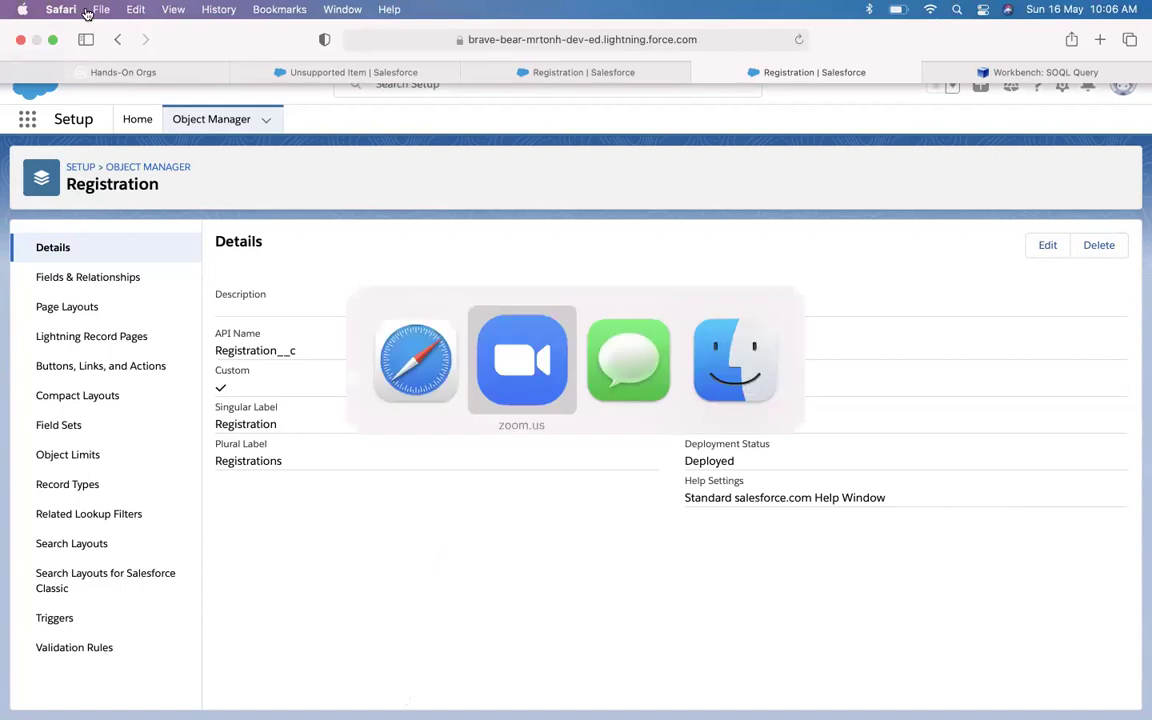
{"action": "left_click", "coordinate": [372, 345]}
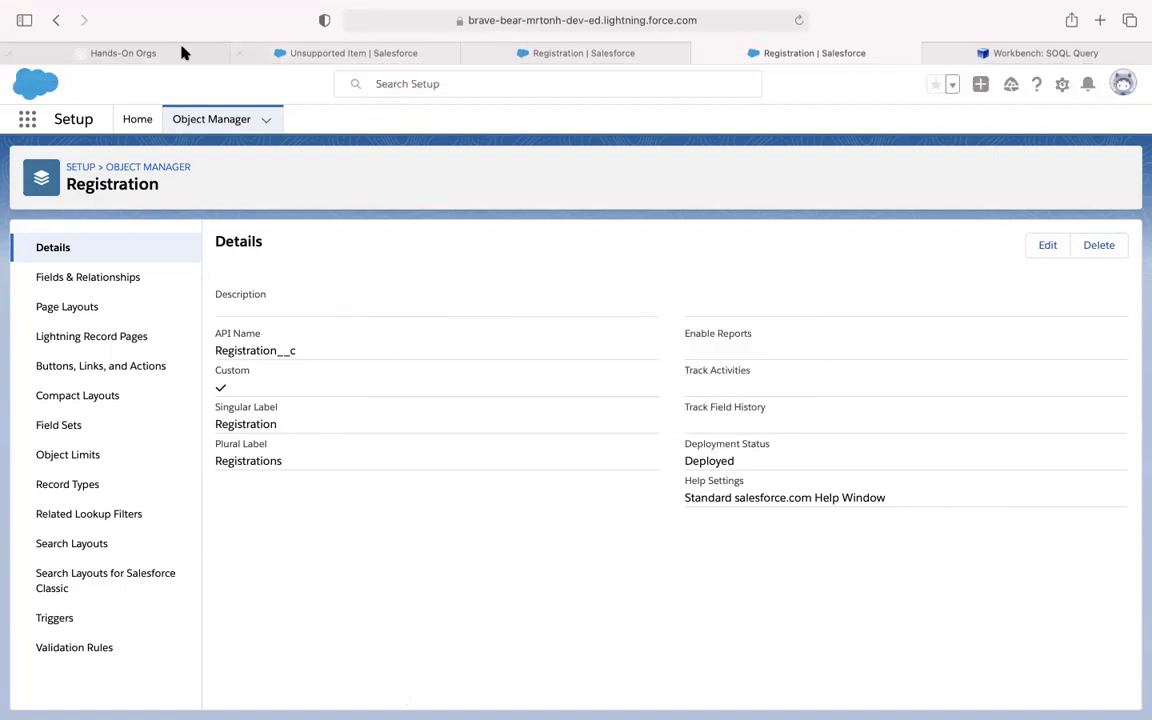
{"action": "left_click", "coordinate": [170, 50]}
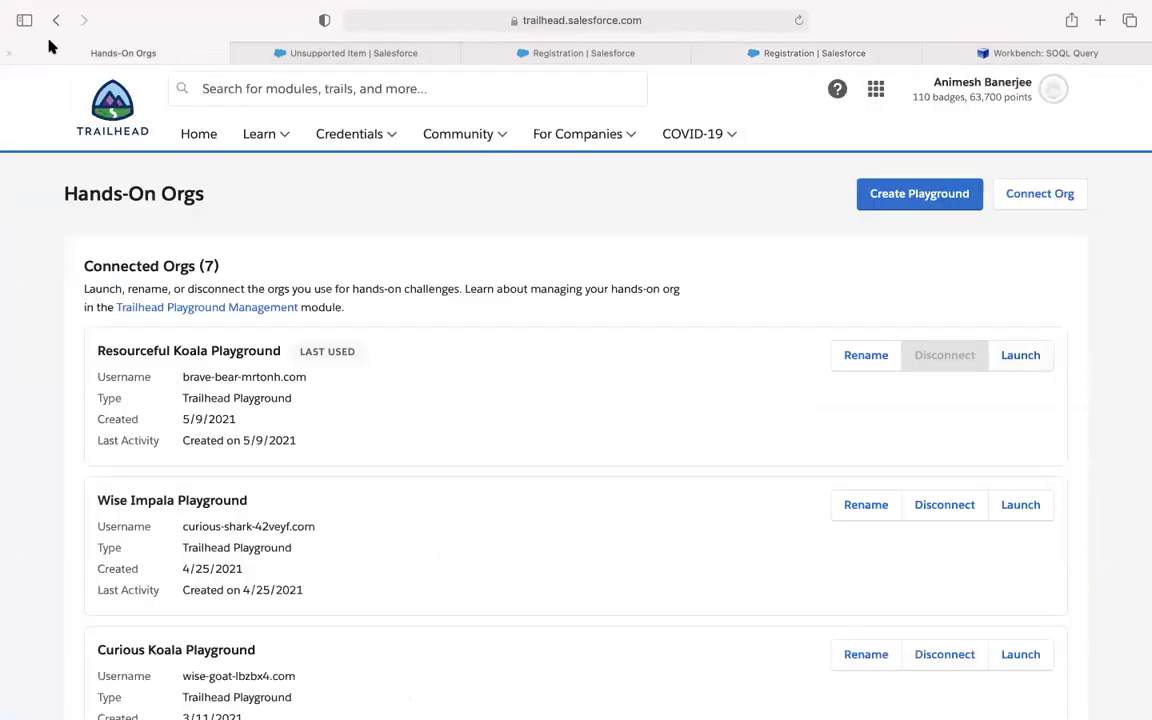
Search Trailhead for 'trailhead' and scroll through the results
{"action": "left_click", "coordinate": [1048, 100]}
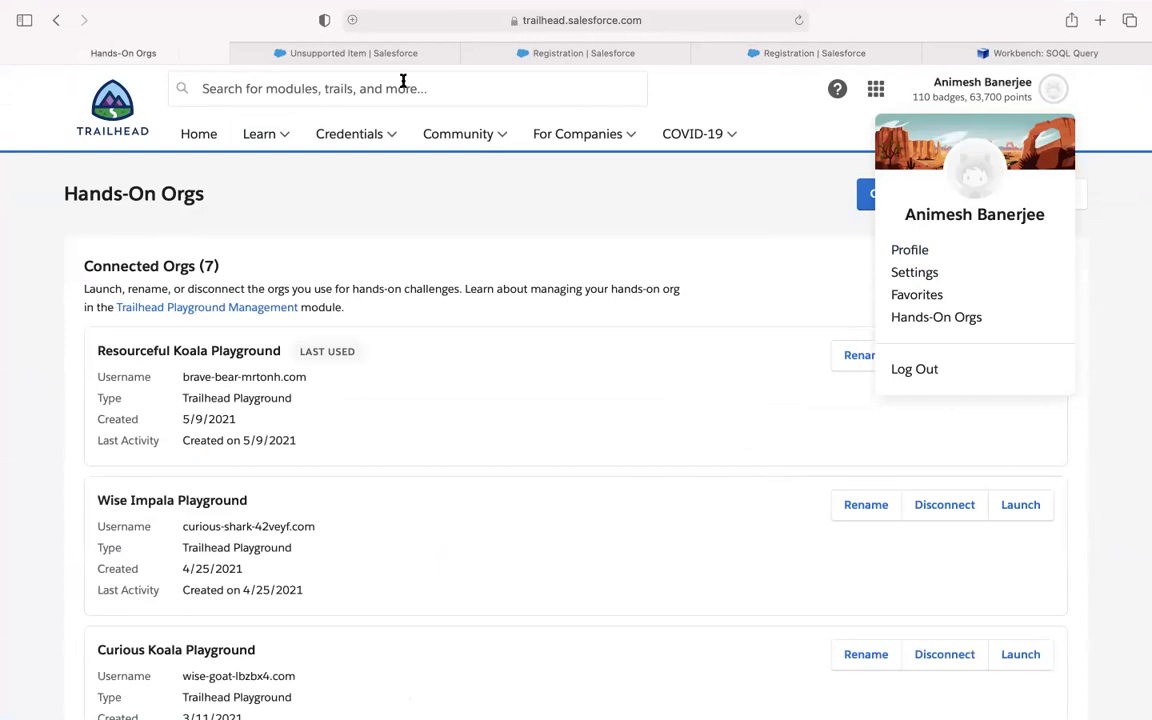
{"action": "left_click", "coordinate": [297, 93]}
{"action": "type", "text": "get"}
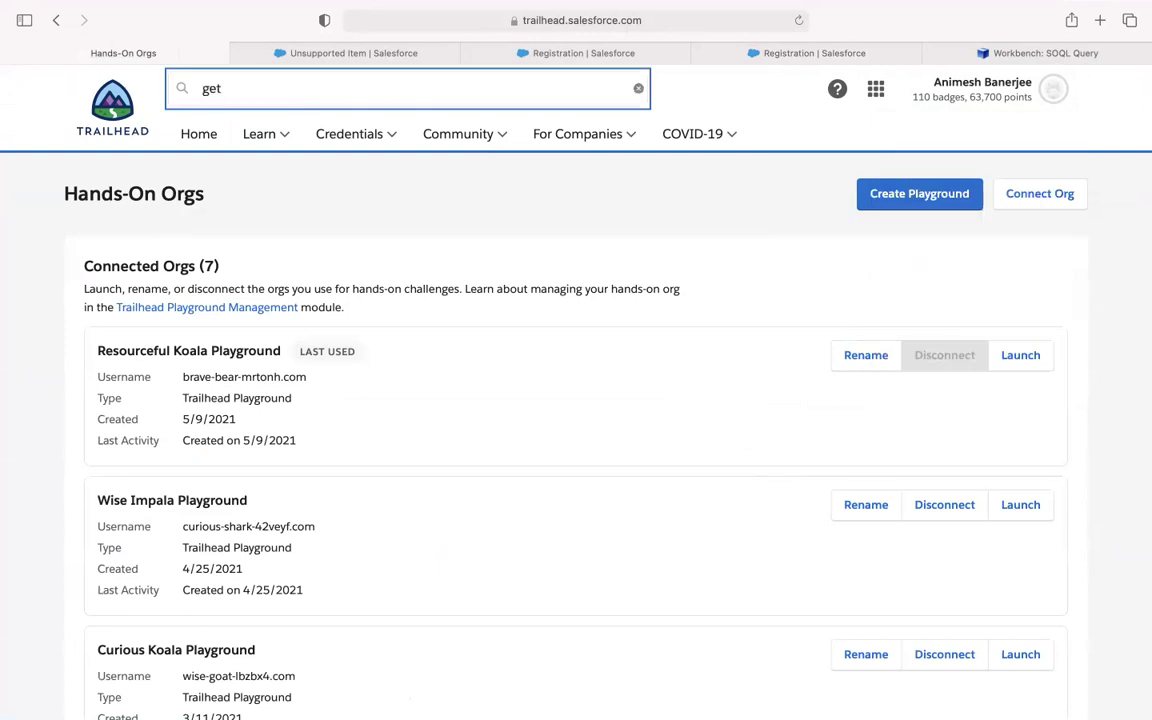
{"action": "key", "text": "BackSpace"}
{"action": "key", "text": "BackSpace"}
{"action": "key", "text": "BackSpace"}
{"action": "key", "text": "BackSpace"}
{"action": "type", "text": "trai"}
{"action": "key", "text": "BackSpace"}
{"action": "key", "text": "BackSpace"}
{"action": "type", "text": "ailhead"}
{"action": "key", "text": "Return"}
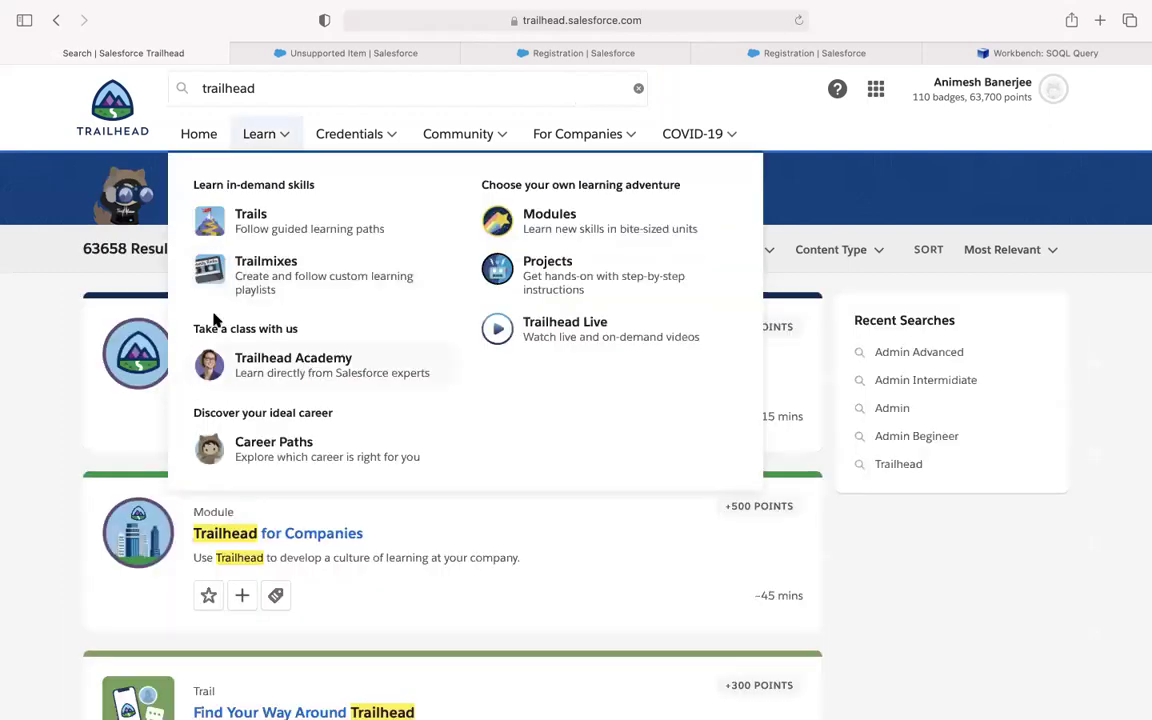
{"action": "scroll", "coordinate": [139, 548], "scroll_direction": "down", "scroll_amount": 4}
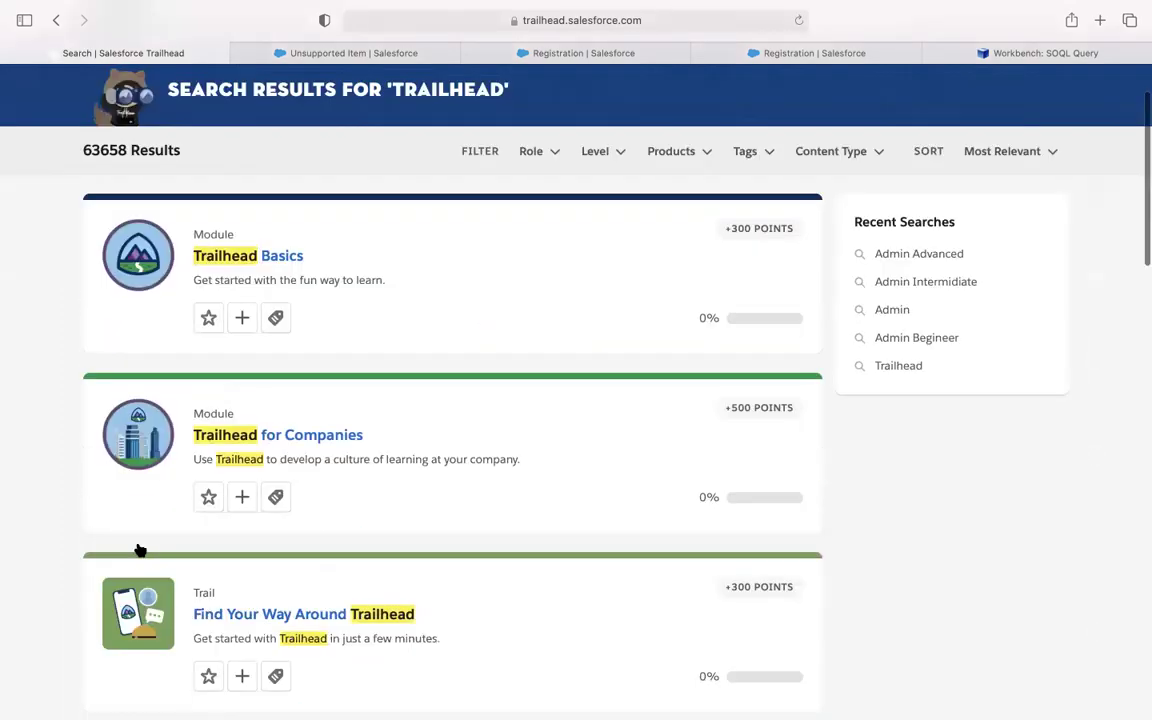
{"action": "scroll", "coordinate": [139, 548], "scroll_direction": "down", "scroll_amount": 10}
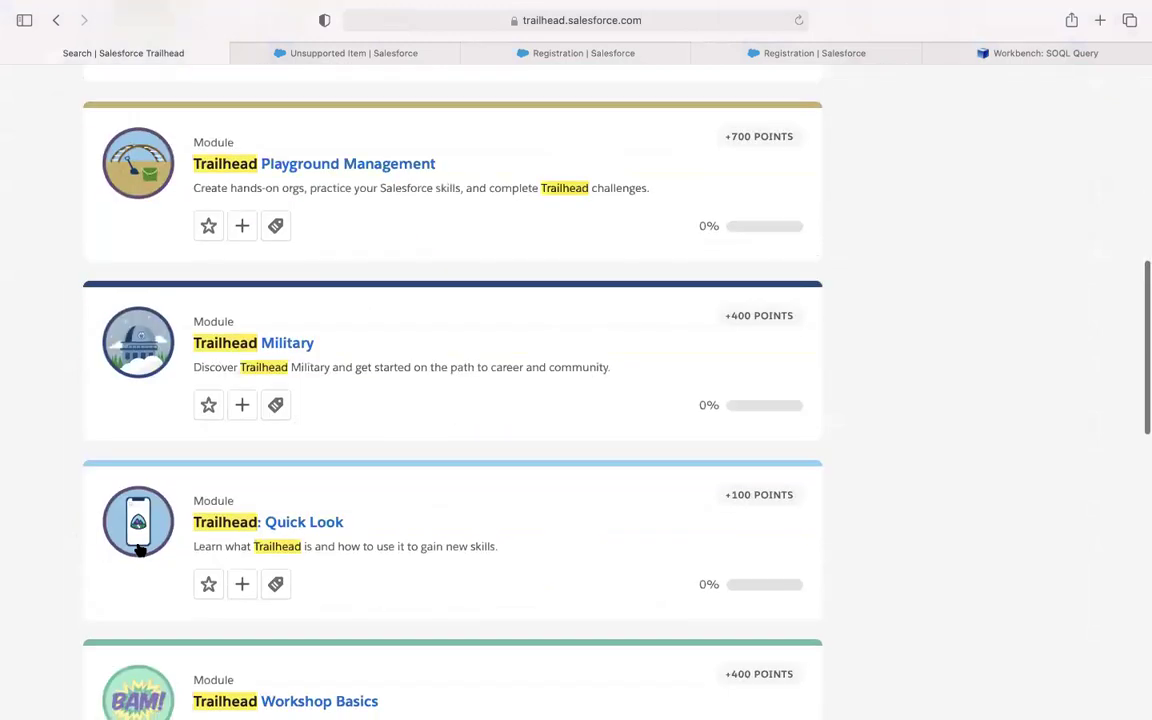
{"action": "scroll", "coordinate": [139, 548], "scroll_direction": "down", "scroll_amount": 9}
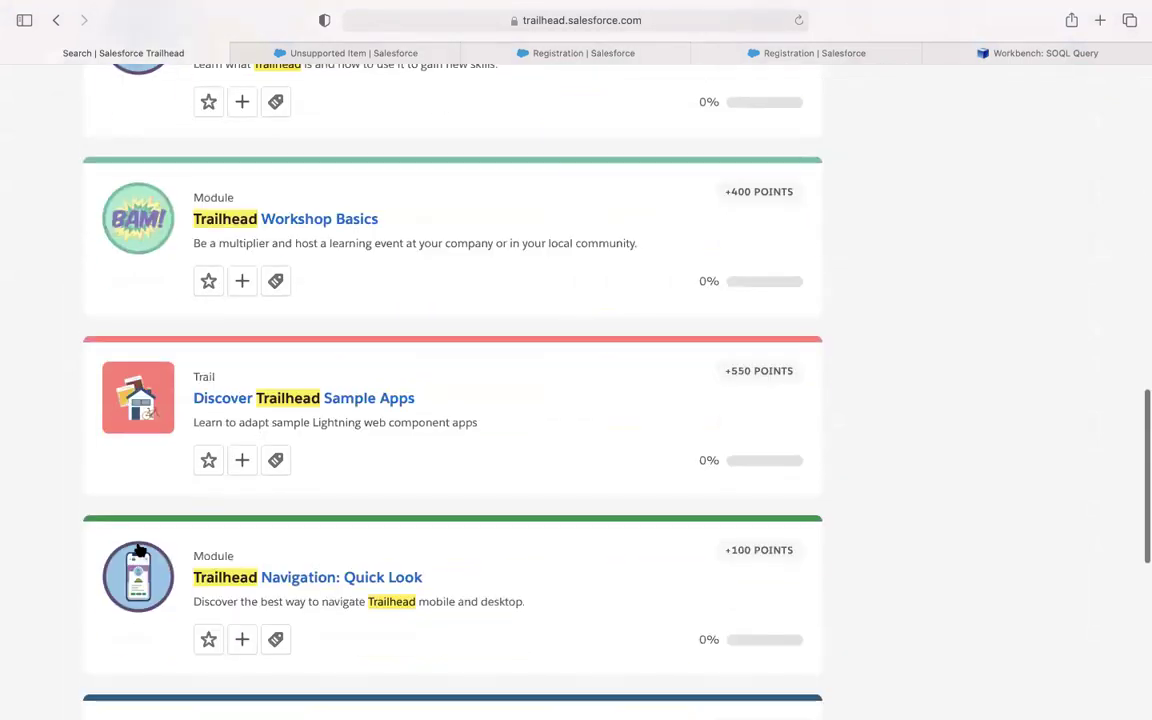
{"action": "key", "text": "Home"}
Search for 'get trailhead', scan the results, then go to the Favorites page
{"action": "left_click", "coordinate": [203, 87]}
{"action": "type", "text": "get"}
{"action": "key", "text": "Return"}
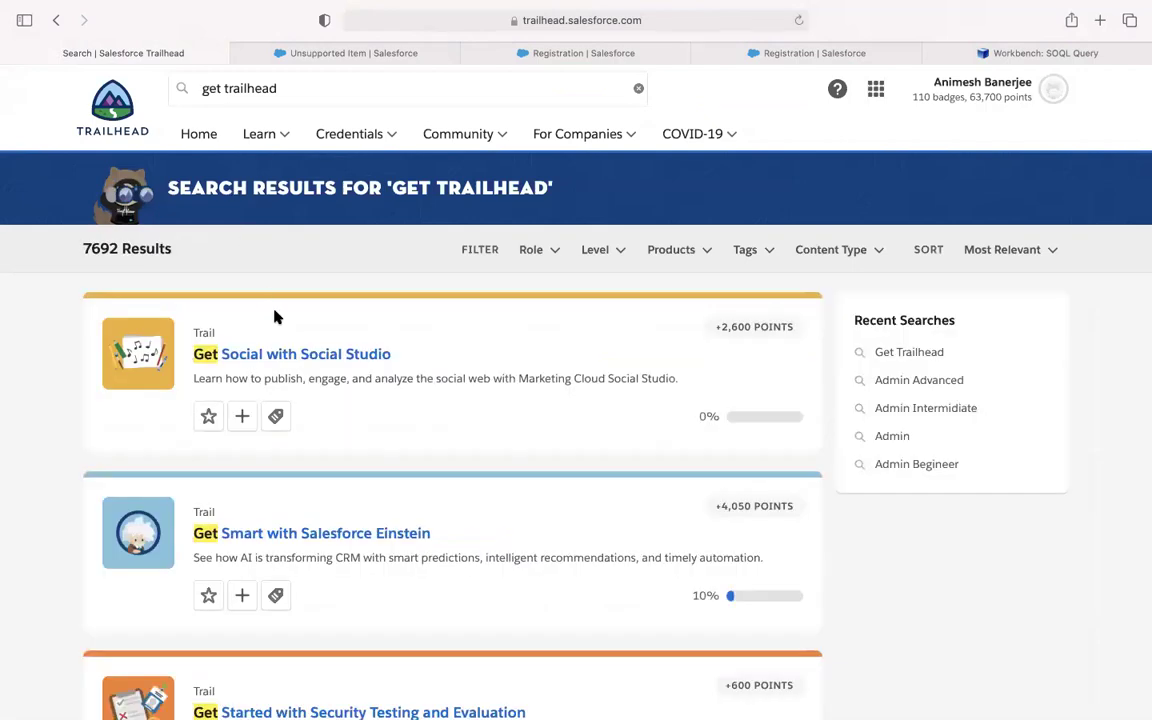
{"action": "scroll", "coordinate": [276, 315], "scroll_direction": "down", "scroll_amount": 3}
{"action": "scroll", "coordinate": [276, 316], "scroll_direction": "down", "scroll_amount": 10}
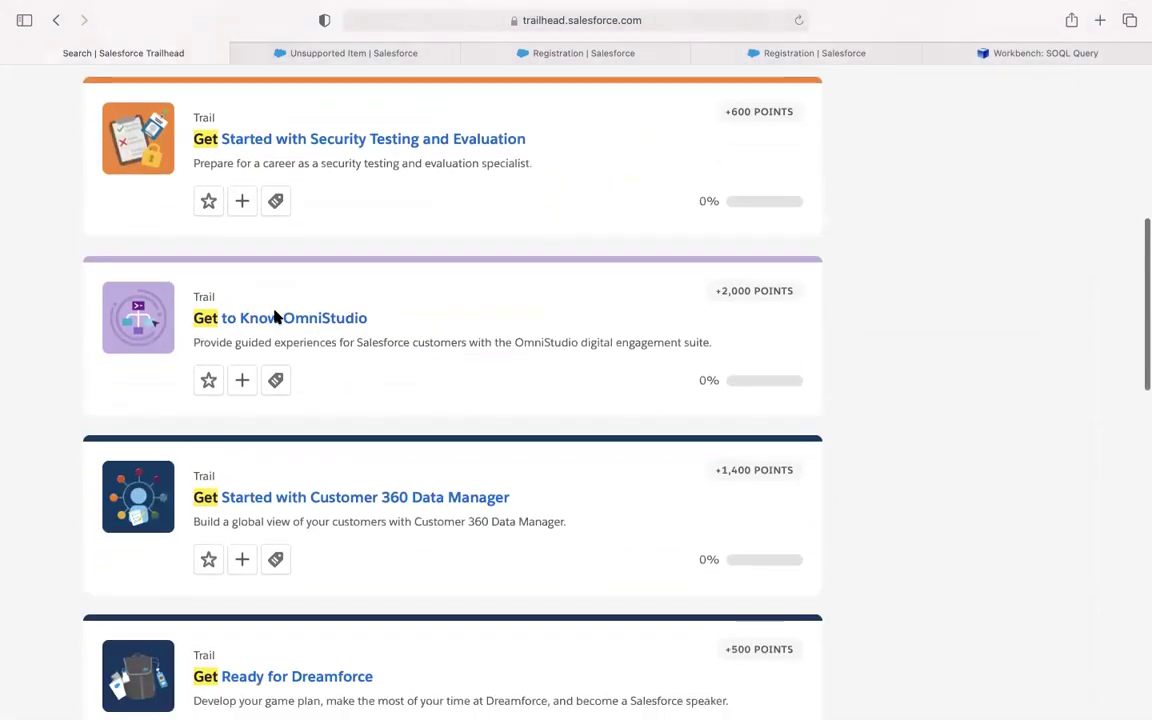
{"action": "scroll", "coordinate": [276, 316], "scroll_direction": "down", "scroll_amount": 9}
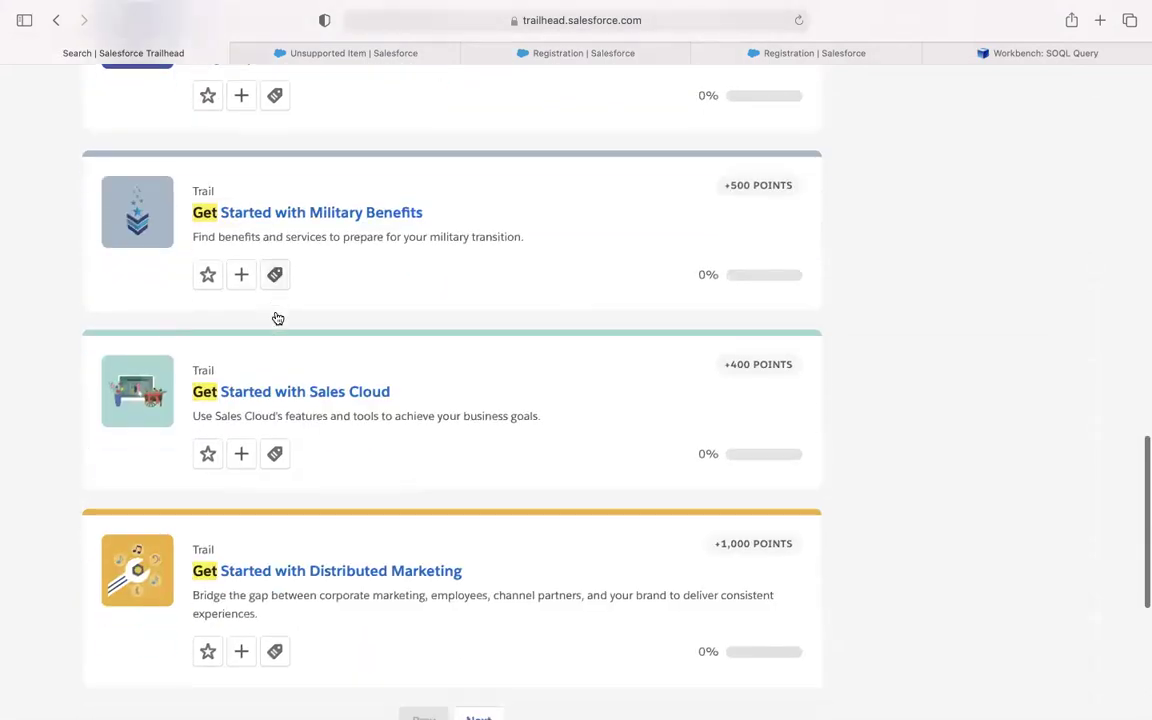
{"action": "scroll", "coordinate": [277, 317], "scroll_direction": "up", "scroll_amount": 20}
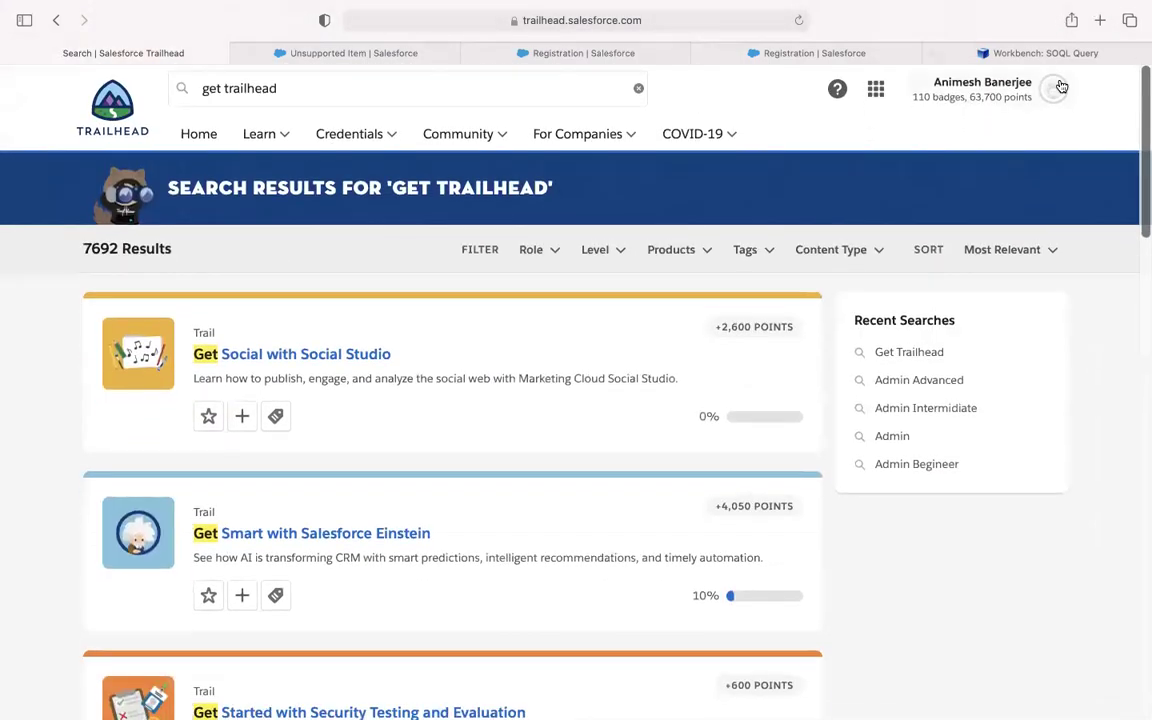
{"action": "left_click", "coordinate": [1055, 90]}
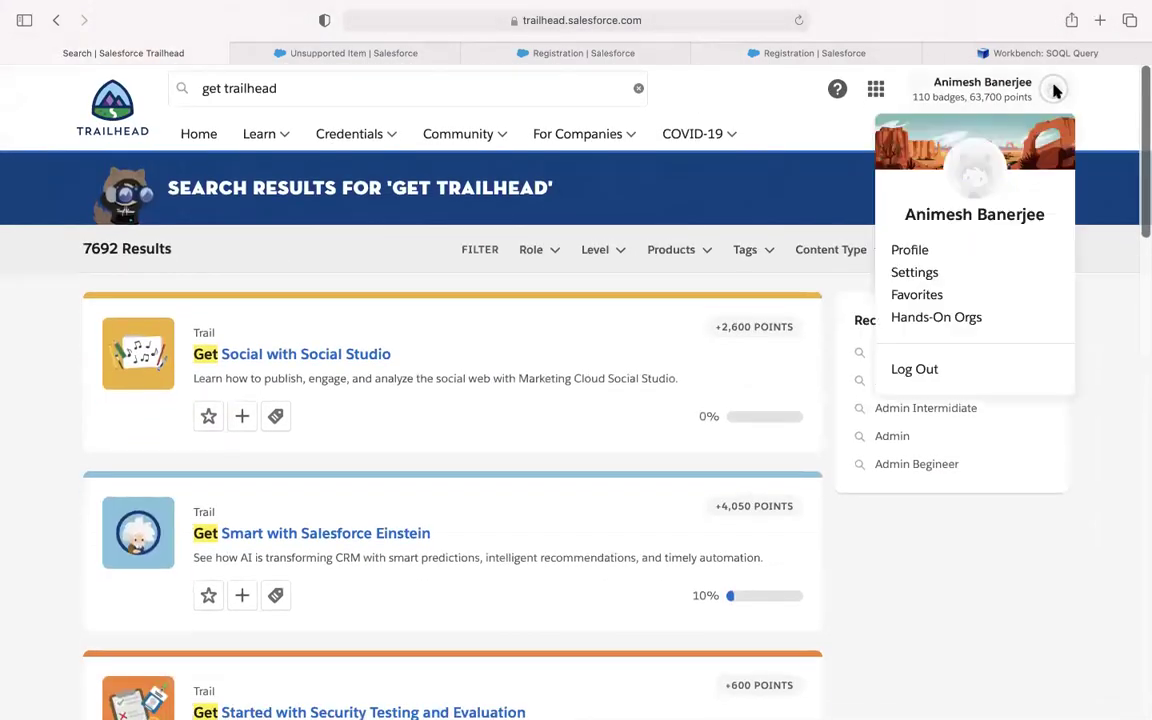
{"action": "left_click", "coordinate": [917, 296]}
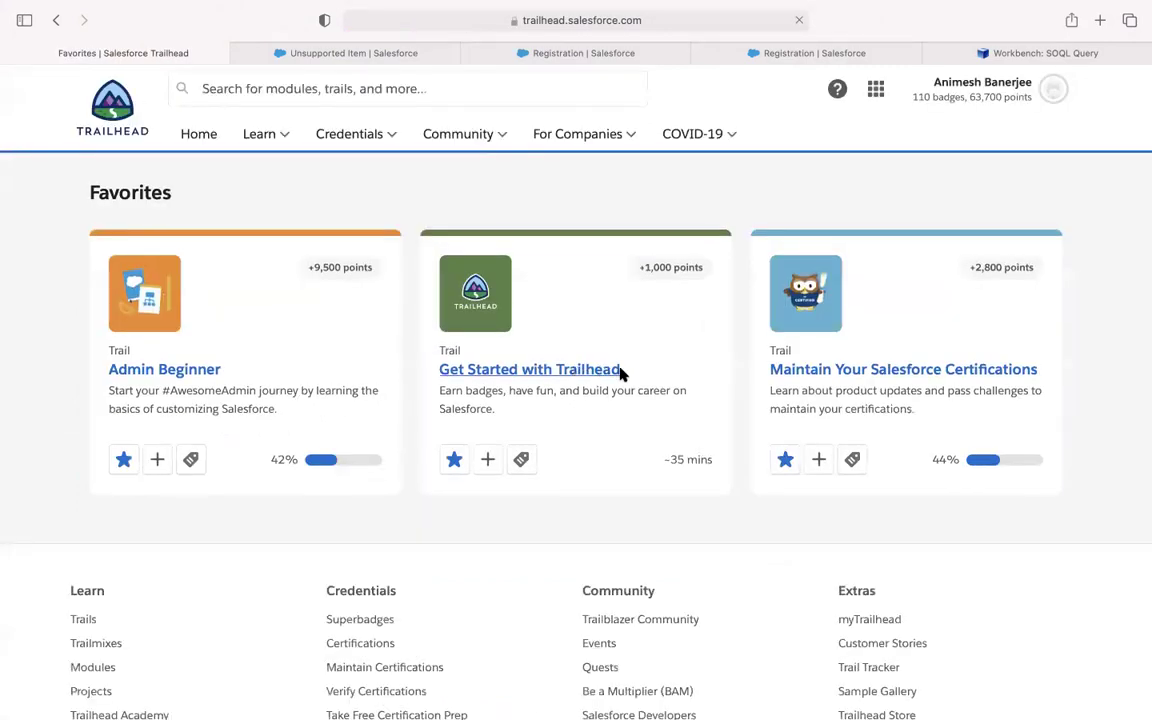
Search Trailhead for the favorited 'Get Started with Trailhead' trail title
{"action": "triple_click", "coordinate": [441, 371]}
{"action": "key", "text": "super+c"}
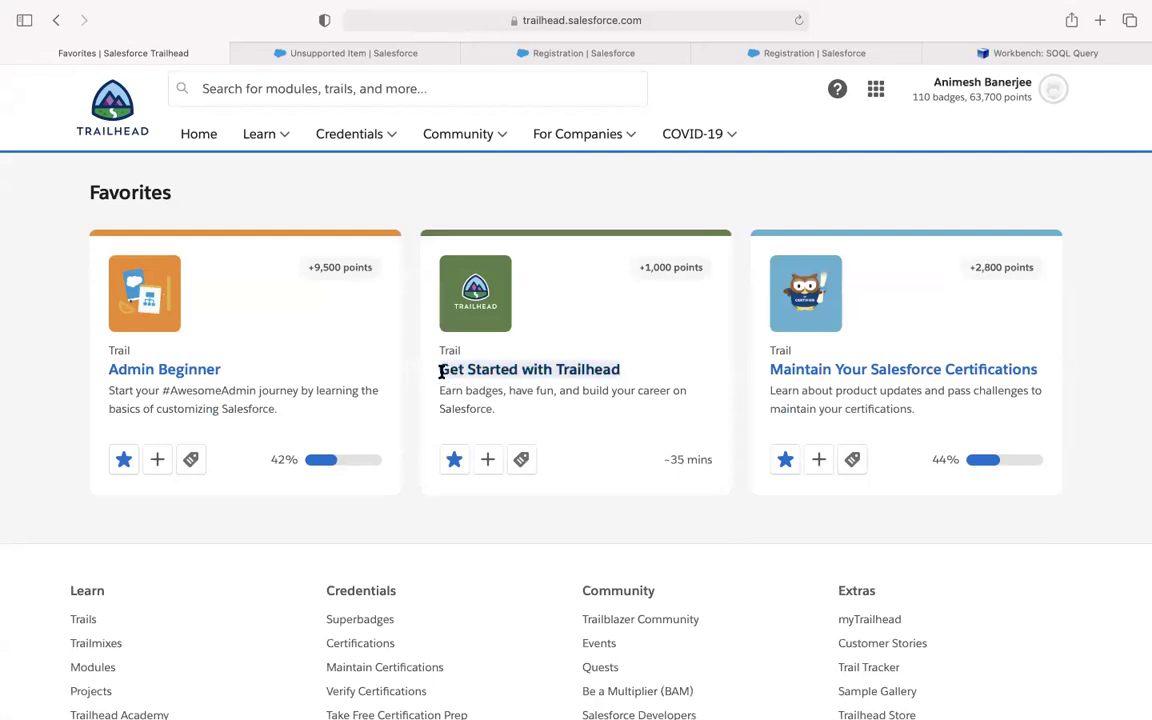
{"action": "left_click", "coordinate": [268, 90]}
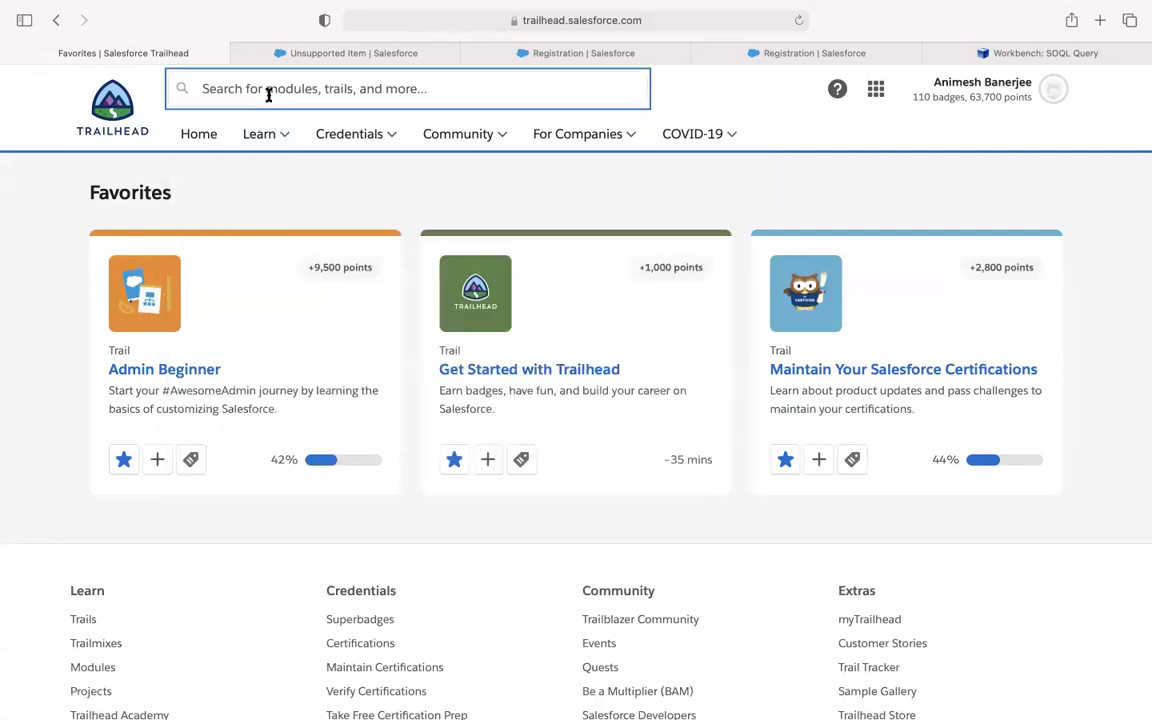
{"action": "key", "text": "super+v"}
{"action": "key", "text": "Return"}
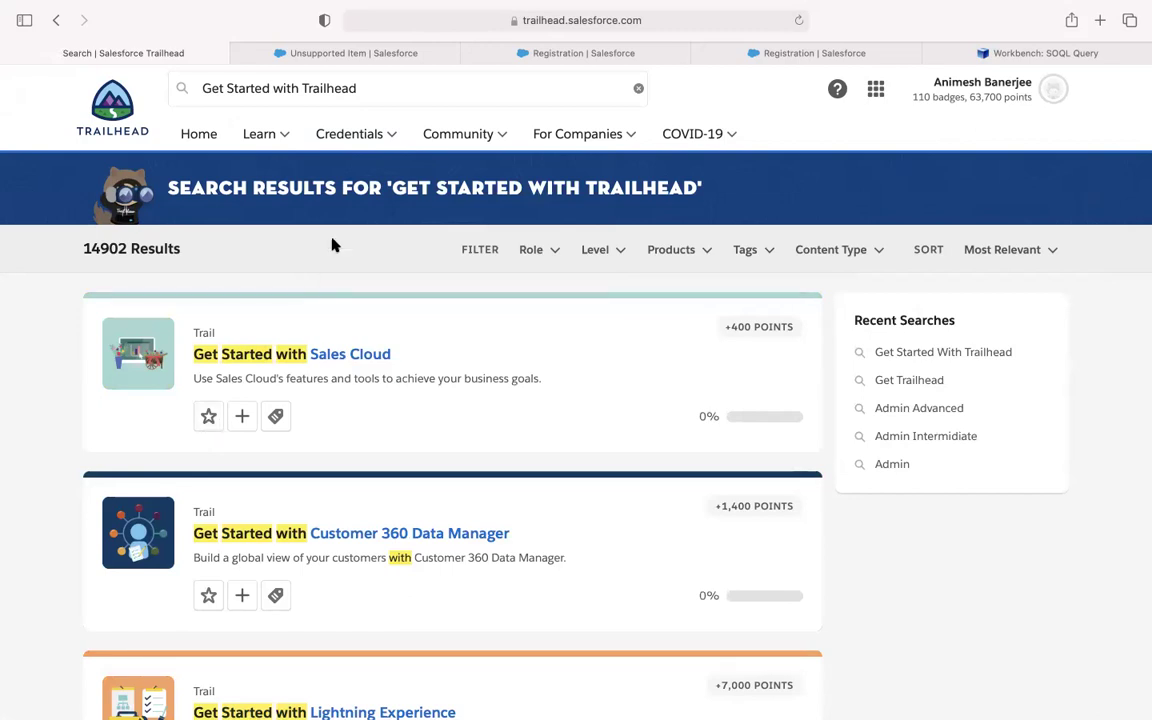
{"action": "scroll", "coordinate": [364, 427], "scroll_direction": "down", "scroll_amount": 3}
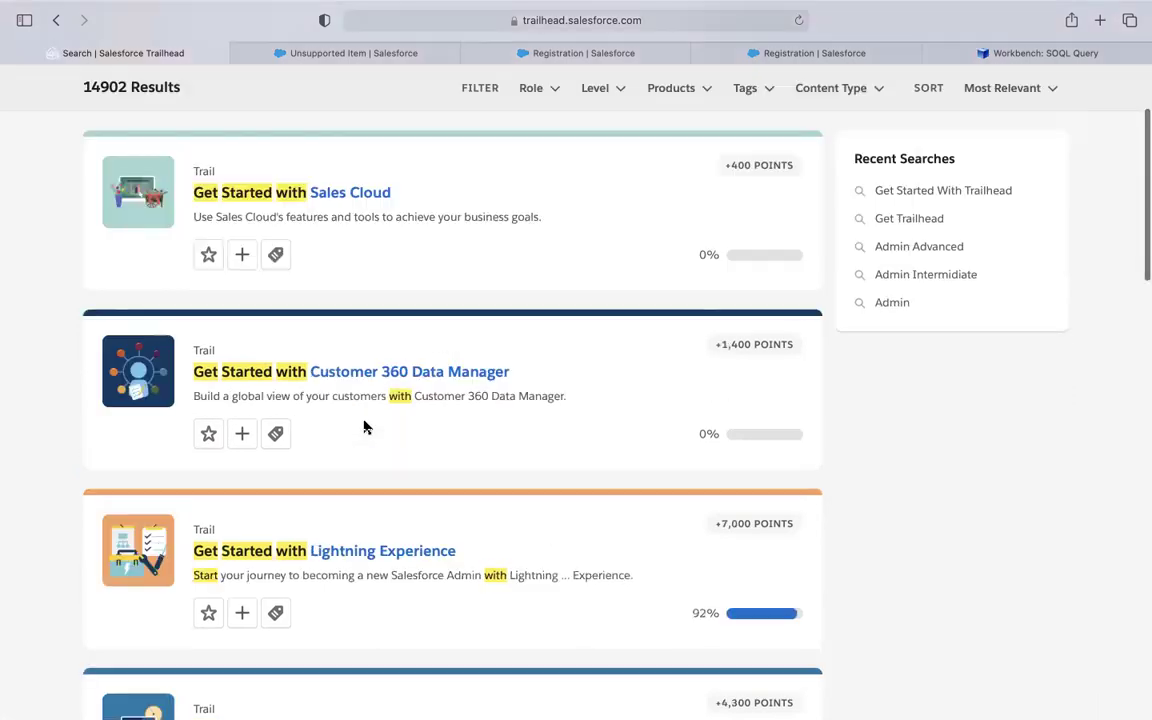
{"action": "scroll", "coordinate": [365, 427], "scroll_direction": "up", "scroll_amount": 3}
Replace the search text with 'admin begineer' and run the search
{"action": "left_click_drag", "start_coordinate": [364, 94], "coordinate": [171, 94]}
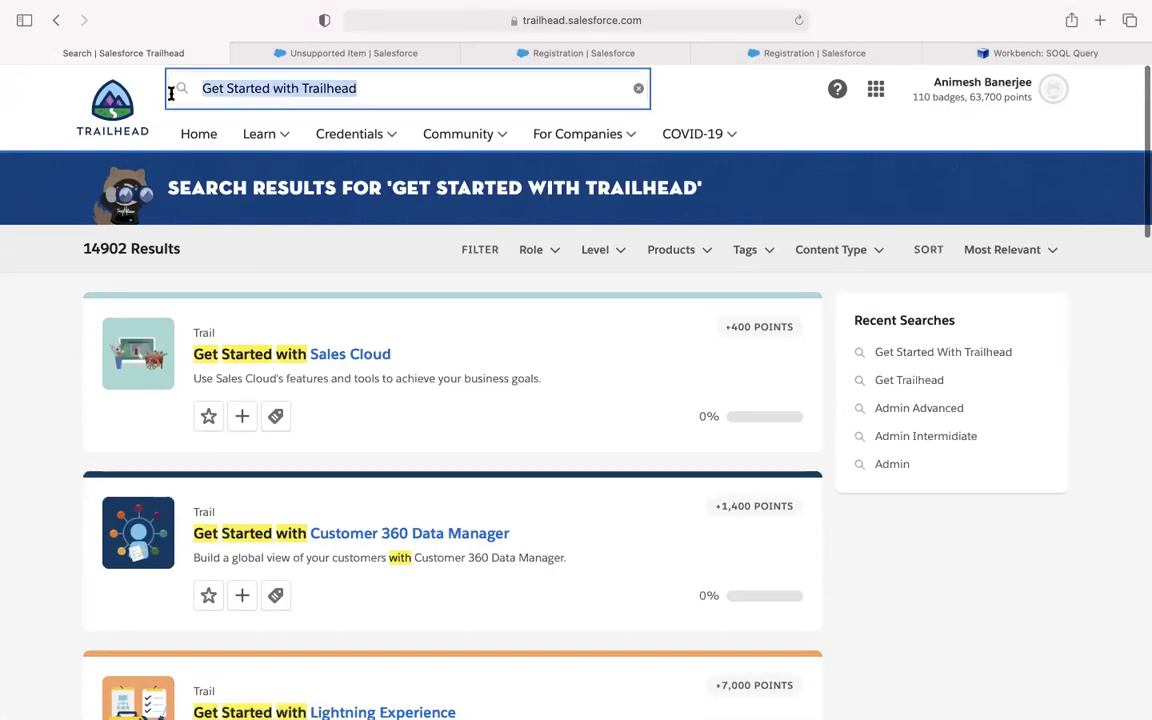
{"action": "type", "text": "admin "}
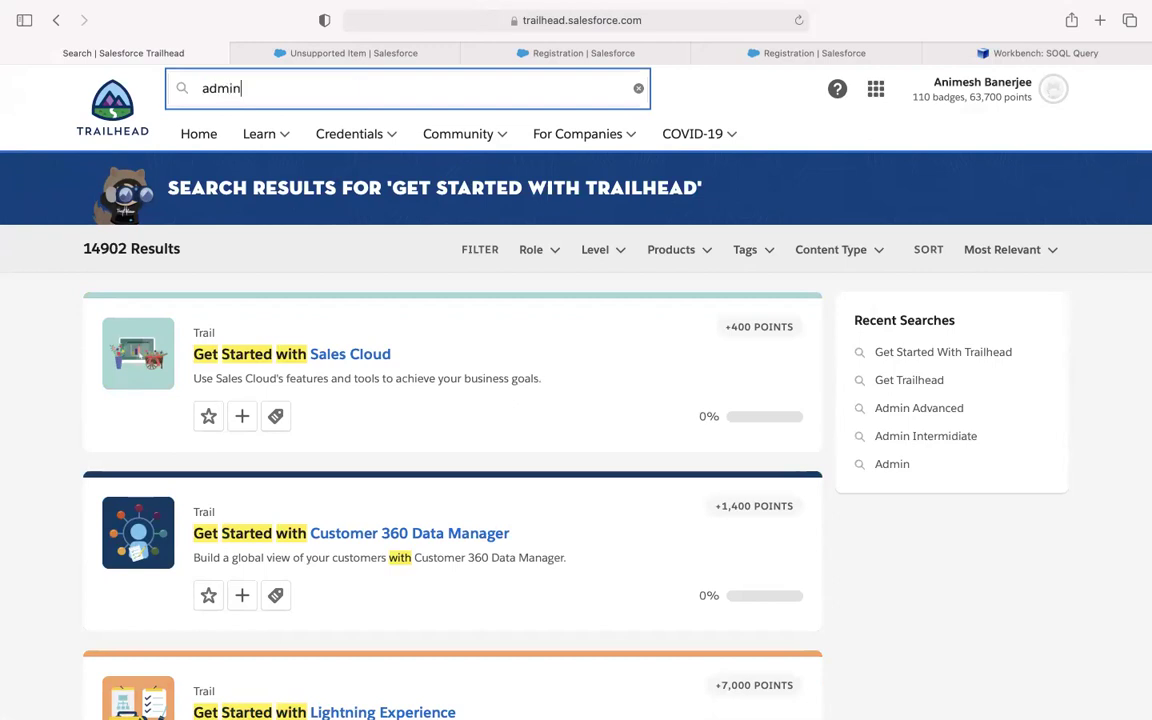
{"action": "type", "text": "begineer"}
{"action": "key", "text": "Return"}
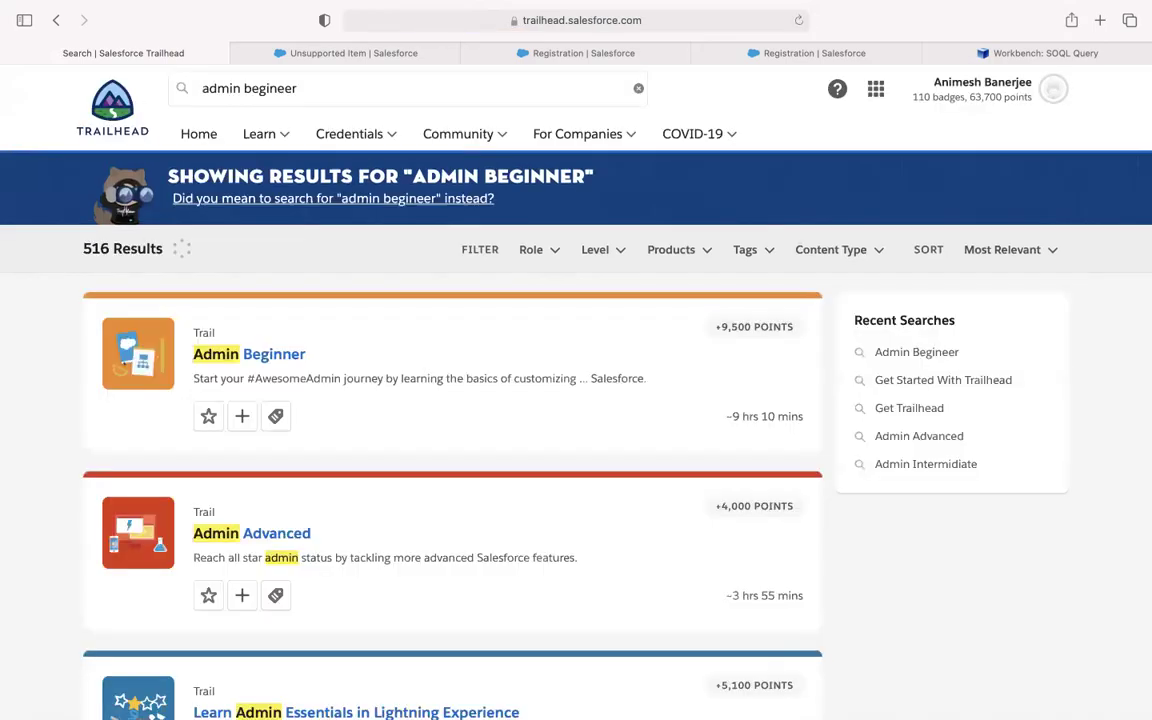
Review the 920 'admin beginner' results, led by the Admin Beginner trail at 41%
{"action": "left_click", "coordinate": [208, 416]}
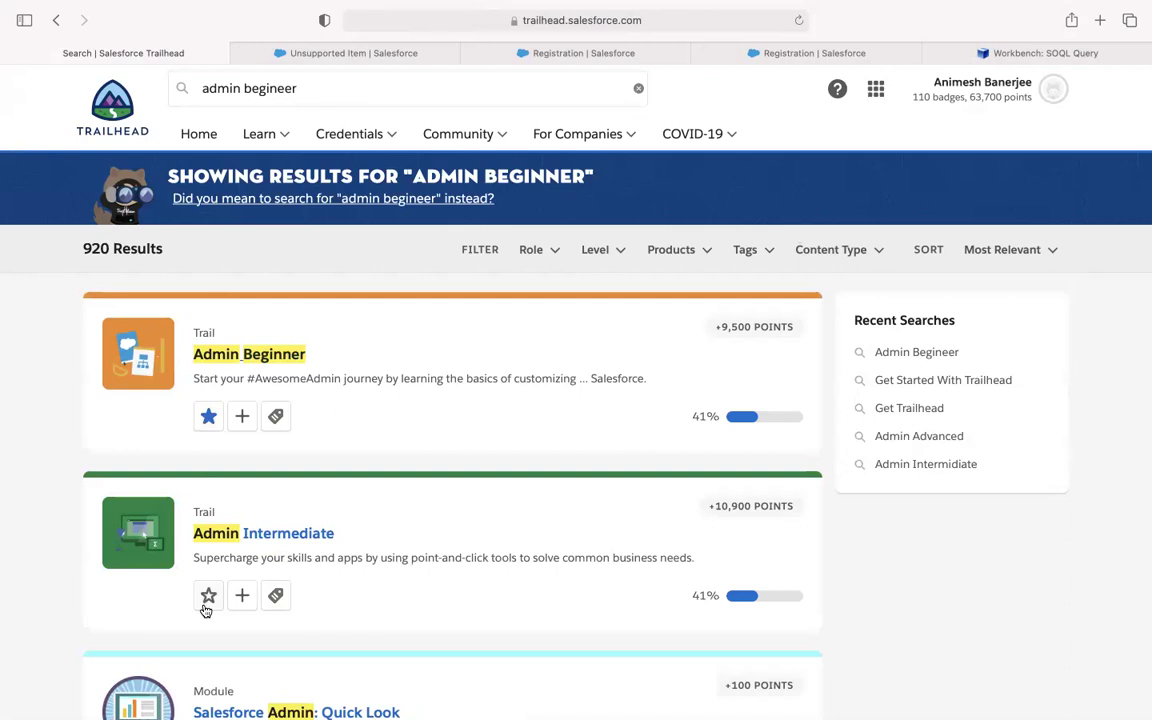
{"action": "scroll", "coordinate": [205, 610], "scroll_direction": "down", "scroll_amount": 5}
{"action": "scroll", "coordinate": [207, 612], "scroll_direction": "up", "scroll_amount": 6}
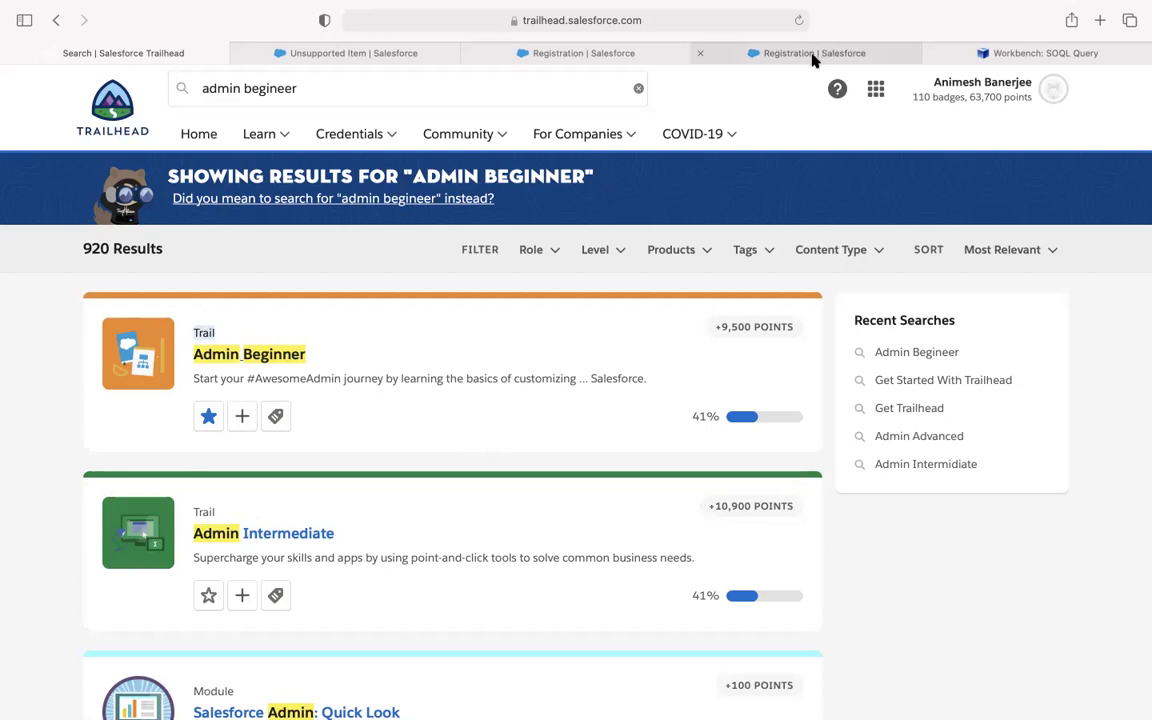
{"action": "mouse_move", "coordinate": [700, 133]}
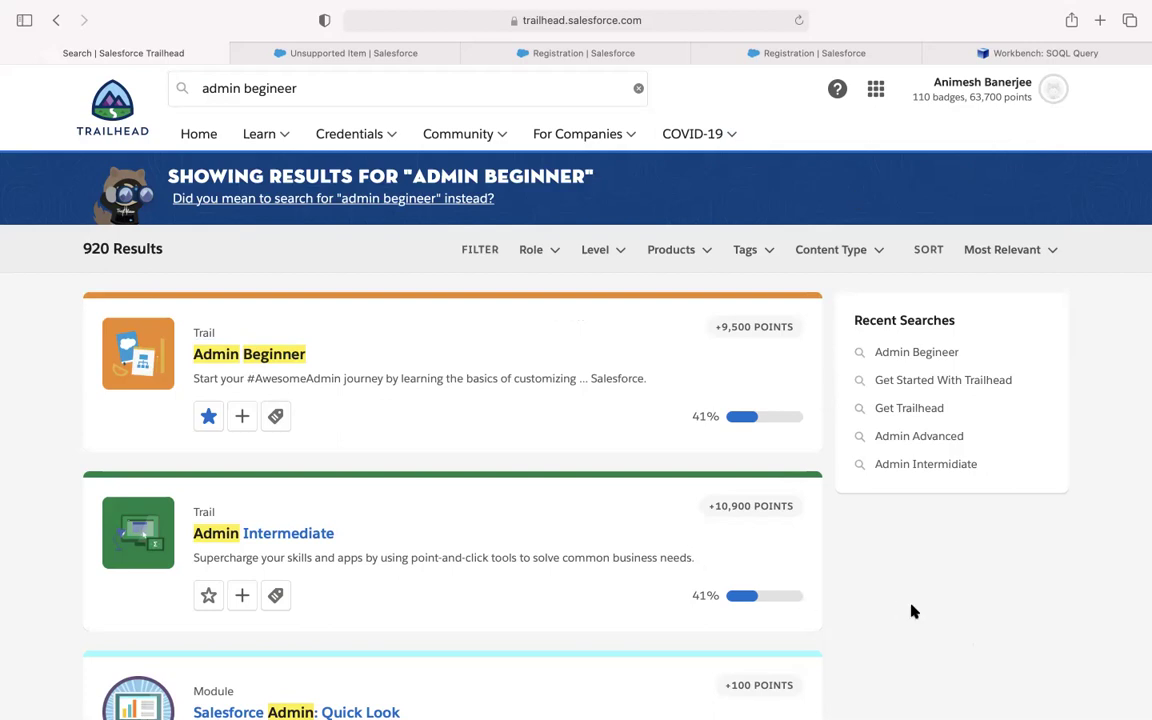
Clear the 'admin begineer' text from the search box and dismiss the suggestions
{"action": "left_click_drag", "start_coordinate": [300, 88], "coordinate": [90, 85]}
{"action": "key", "text": "BackSpace"}
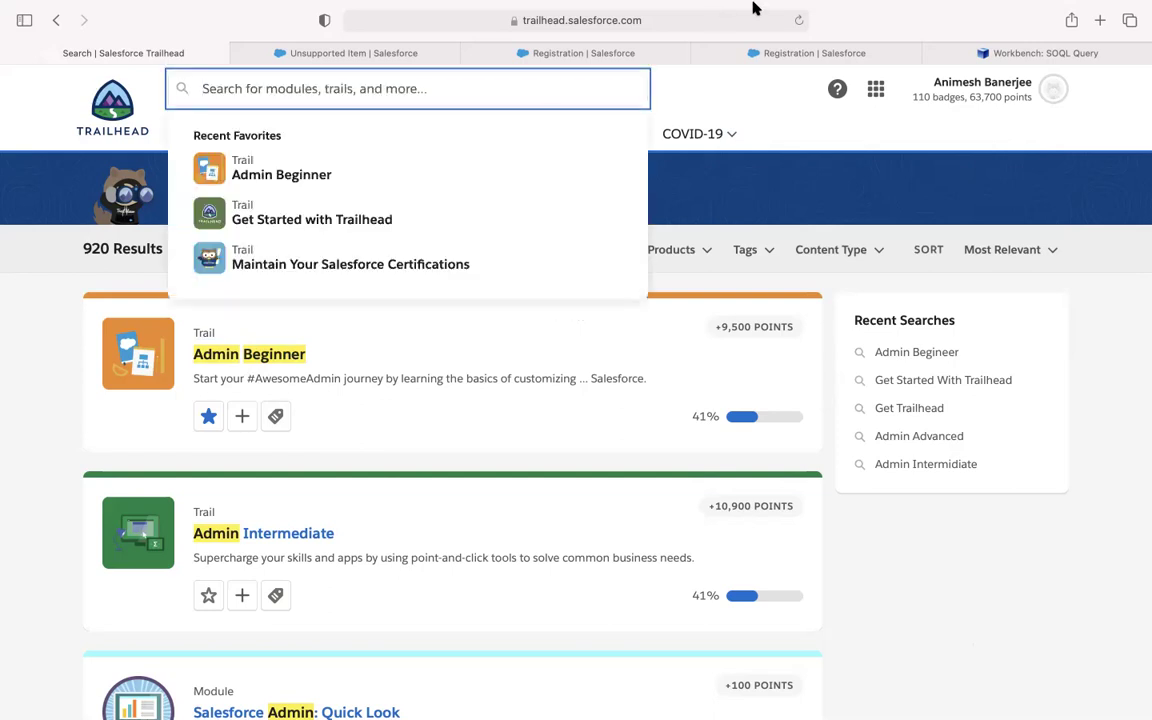
{"action": "left_click", "coordinate": [889, 687]}
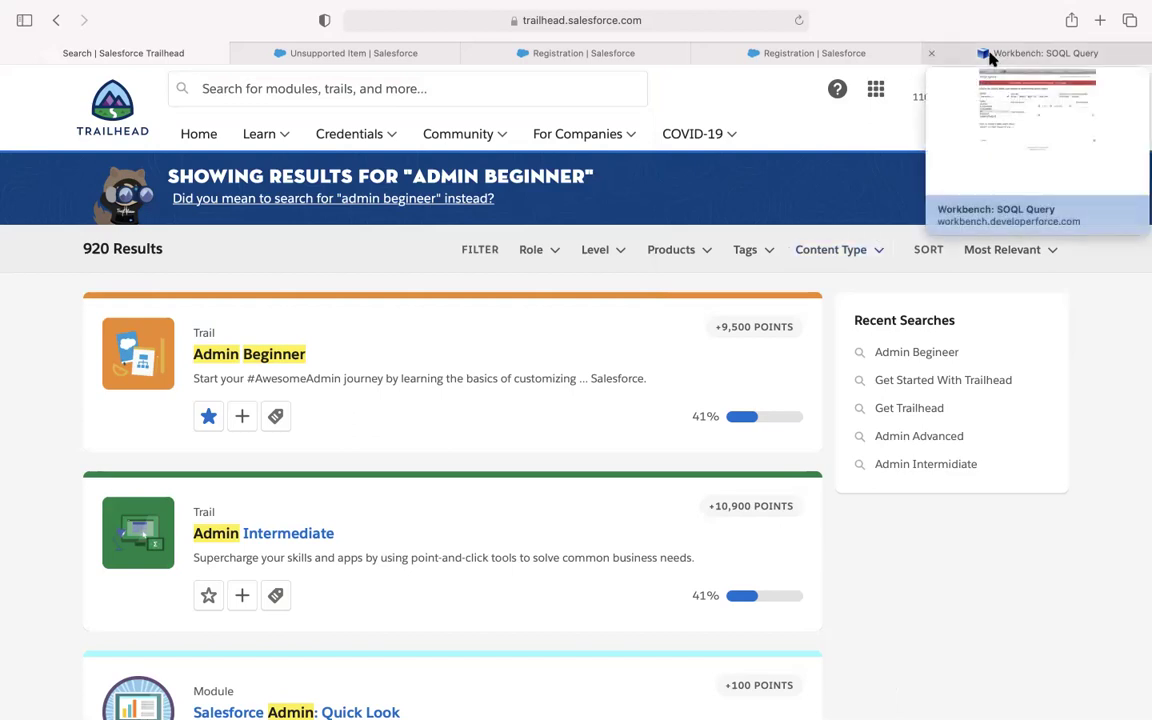
Run SELECT Id FROM Registration__c in Workbench, confirming one record, then return to Trailhead
{"action": "left_click", "coordinate": [990, 55]}
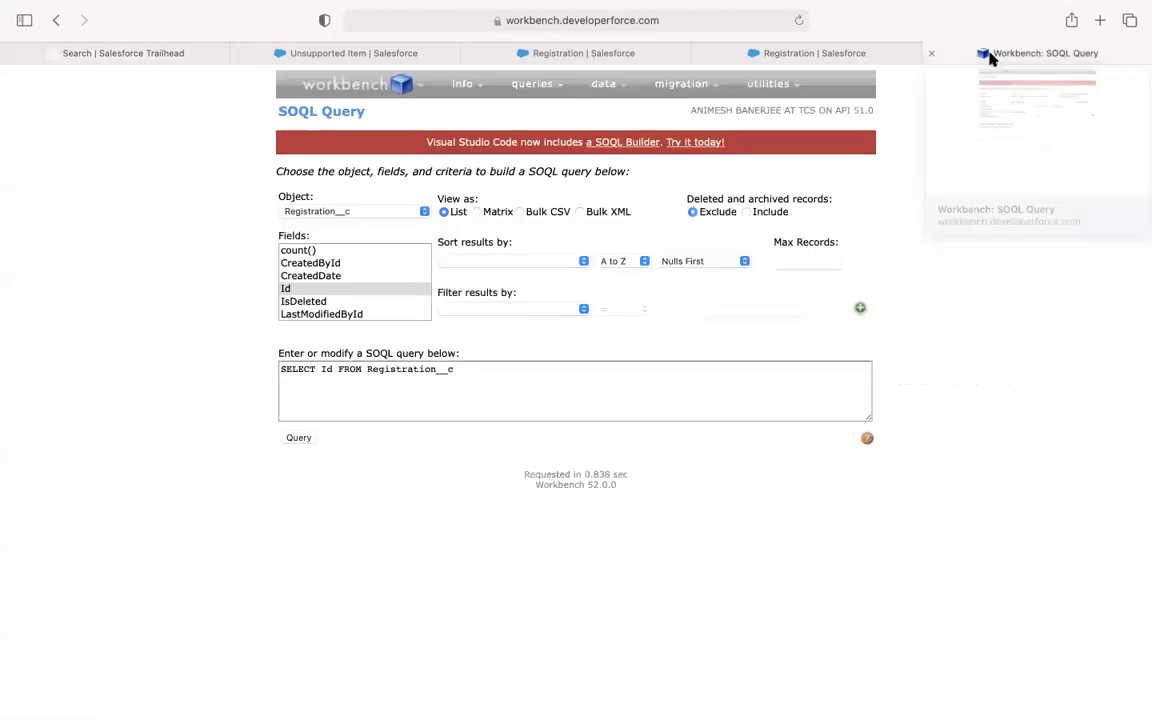
{"action": "left_click", "coordinate": [1006, 294]}
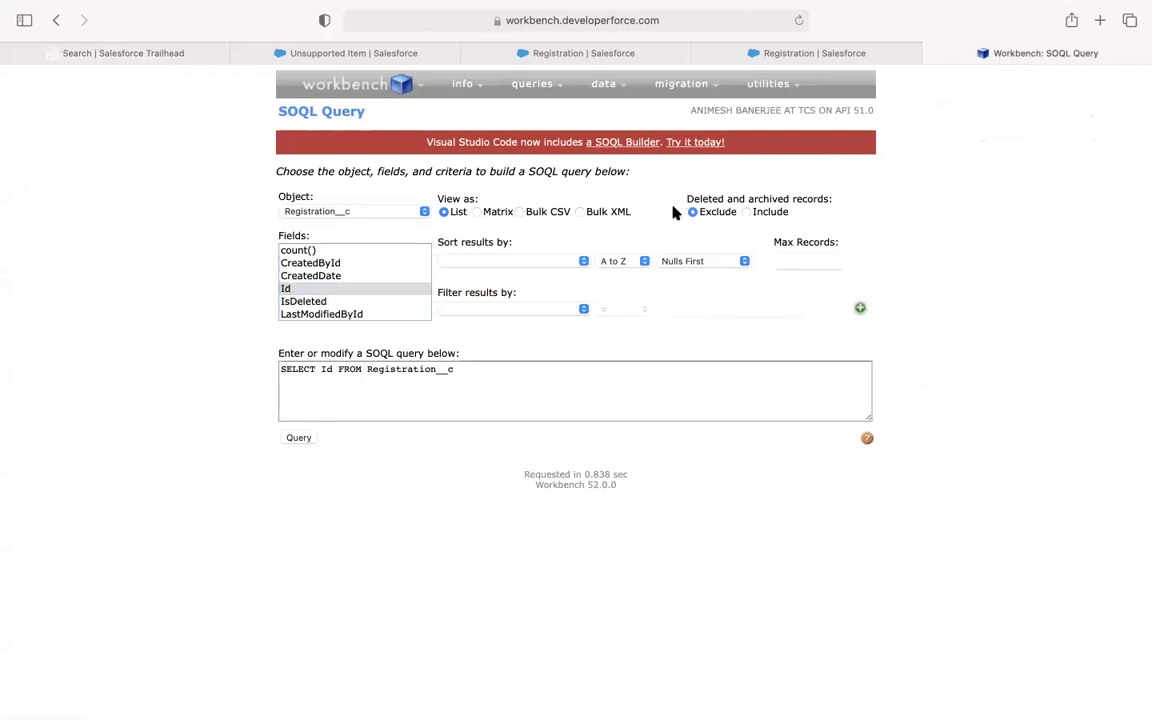
{"action": "left_click", "coordinate": [302, 440]}
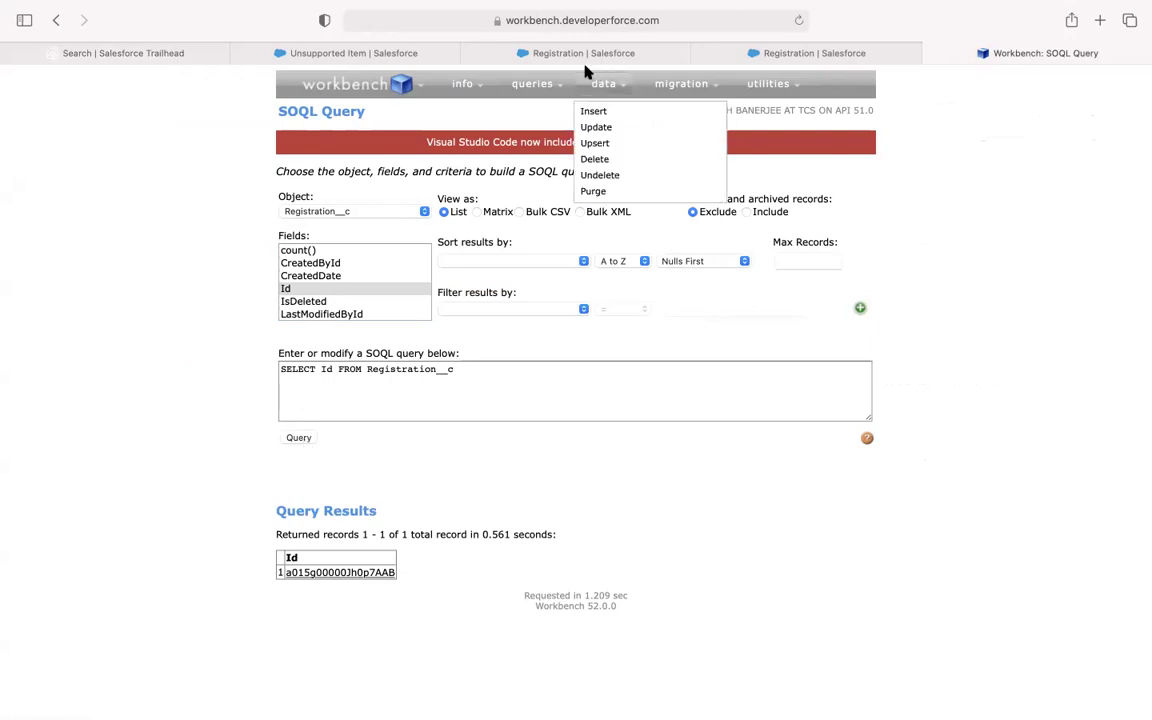
{"action": "left_click", "coordinate": [145, 55]}
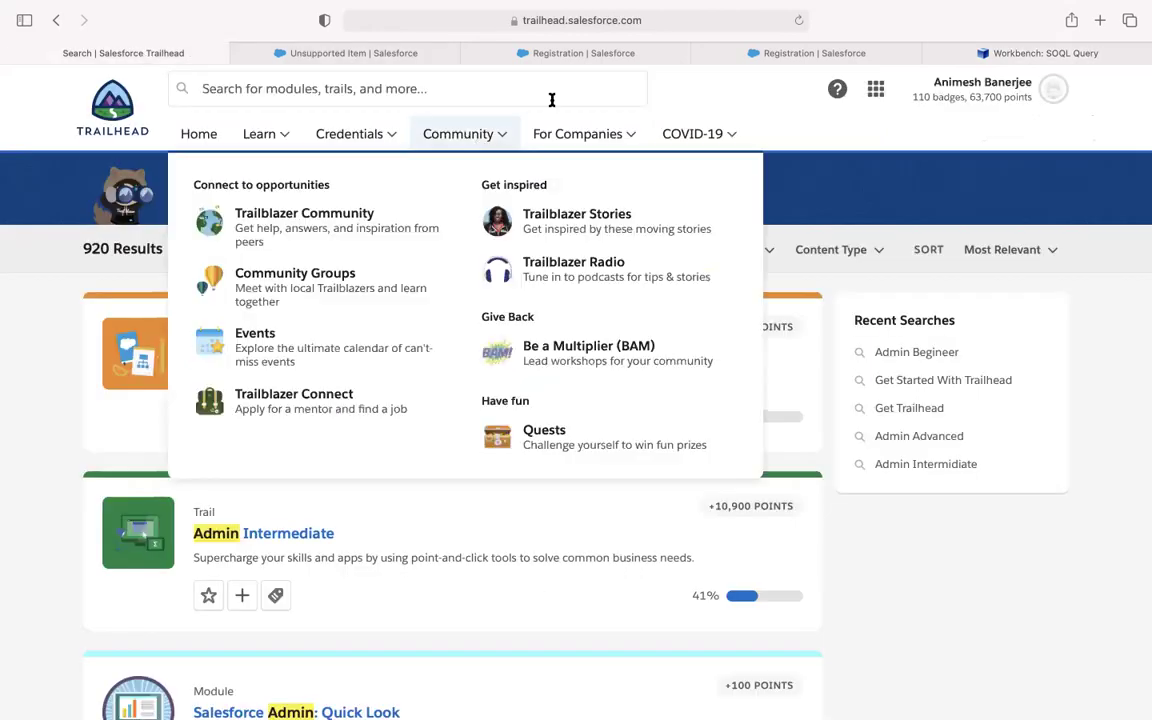
Switch to the Registration object tab and launch the Sales app's Home page from the App Launcher
{"action": "left_click", "coordinate": [1057, 93]}
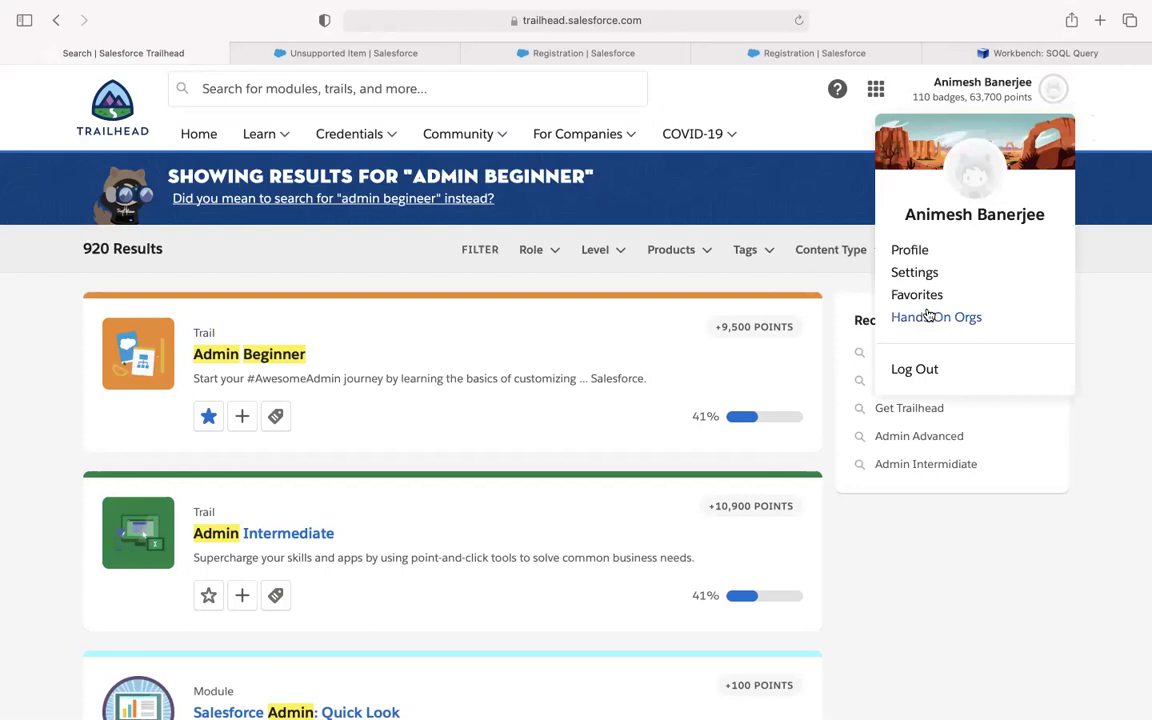
{"action": "left_click", "coordinate": [522, 54]}
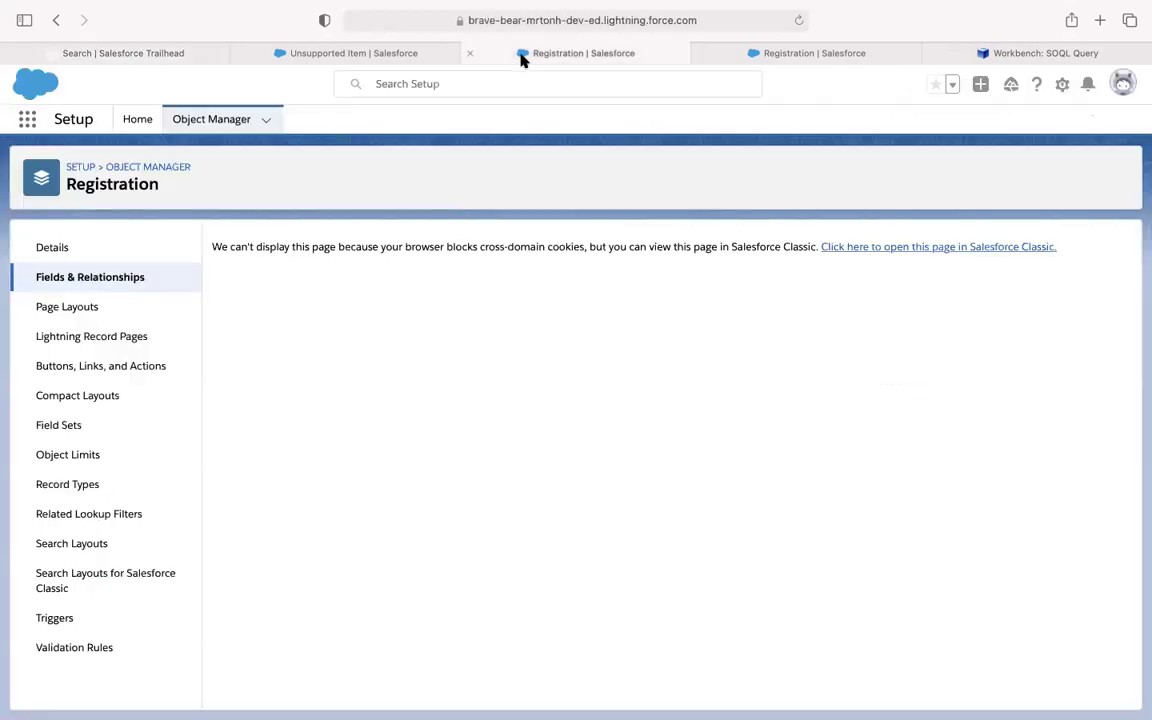
{"action": "left_click", "coordinate": [1123, 86]}
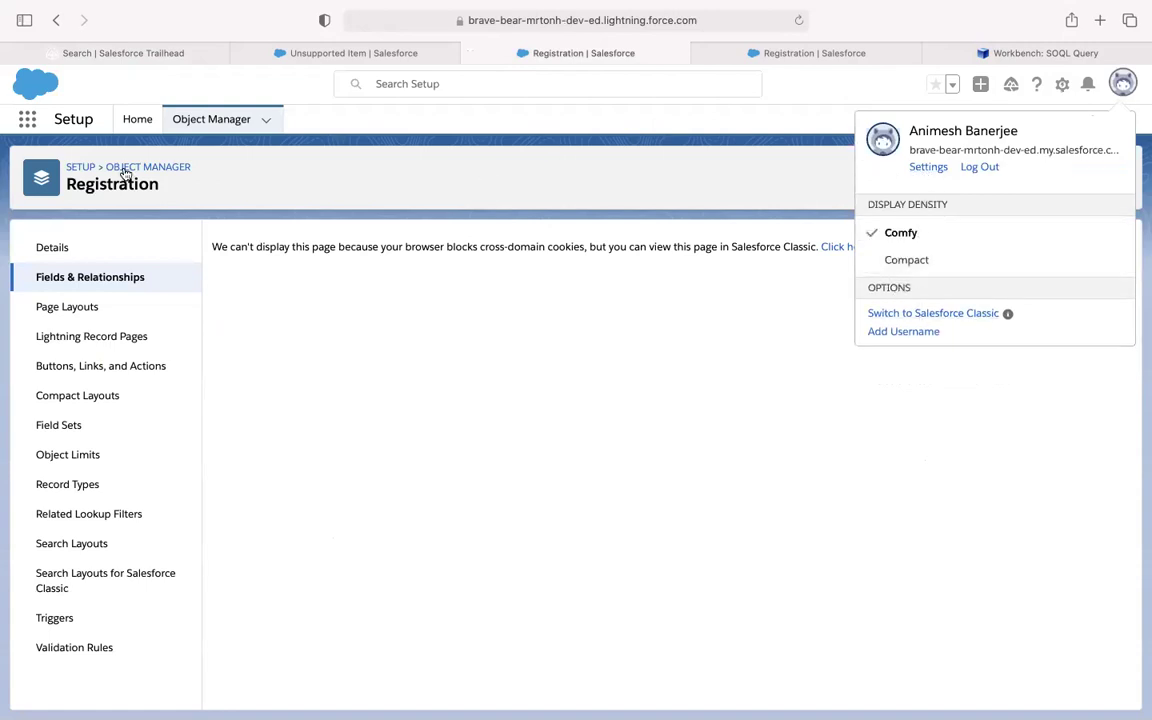
{"action": "left_click", "coordinate": [28, 122]}
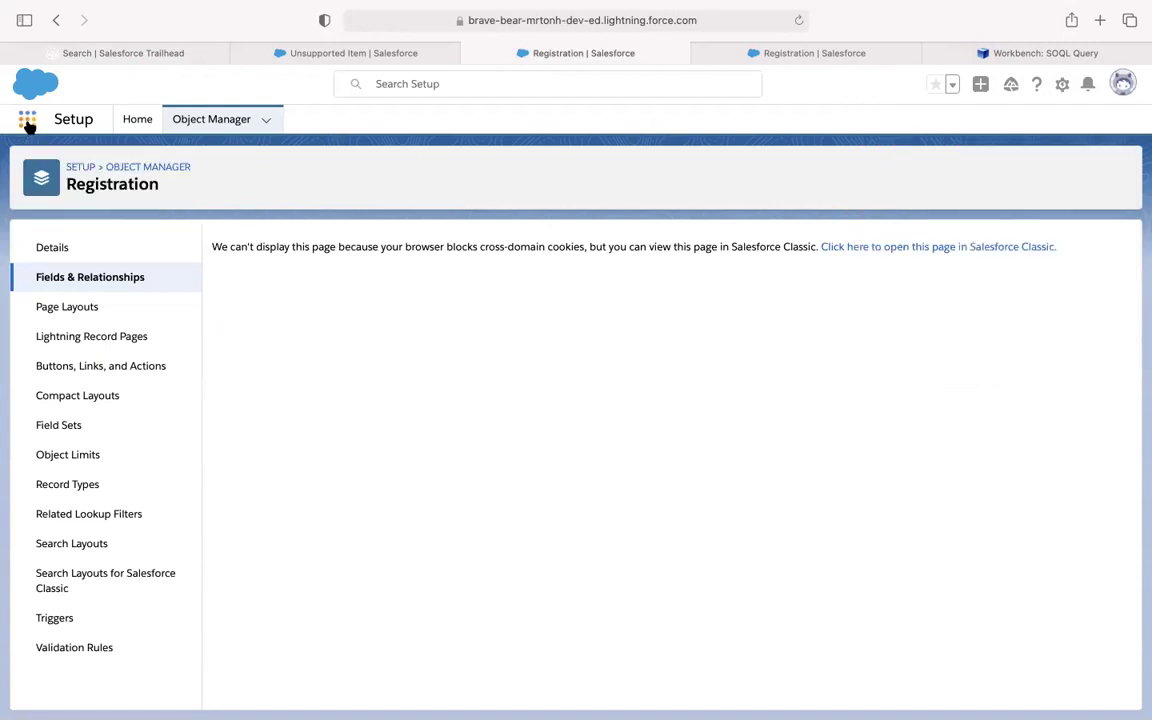
{"action": "left_click", "coordinate": [28, 121]}
{"action": "left_click", "coordinate": [90, 374]}
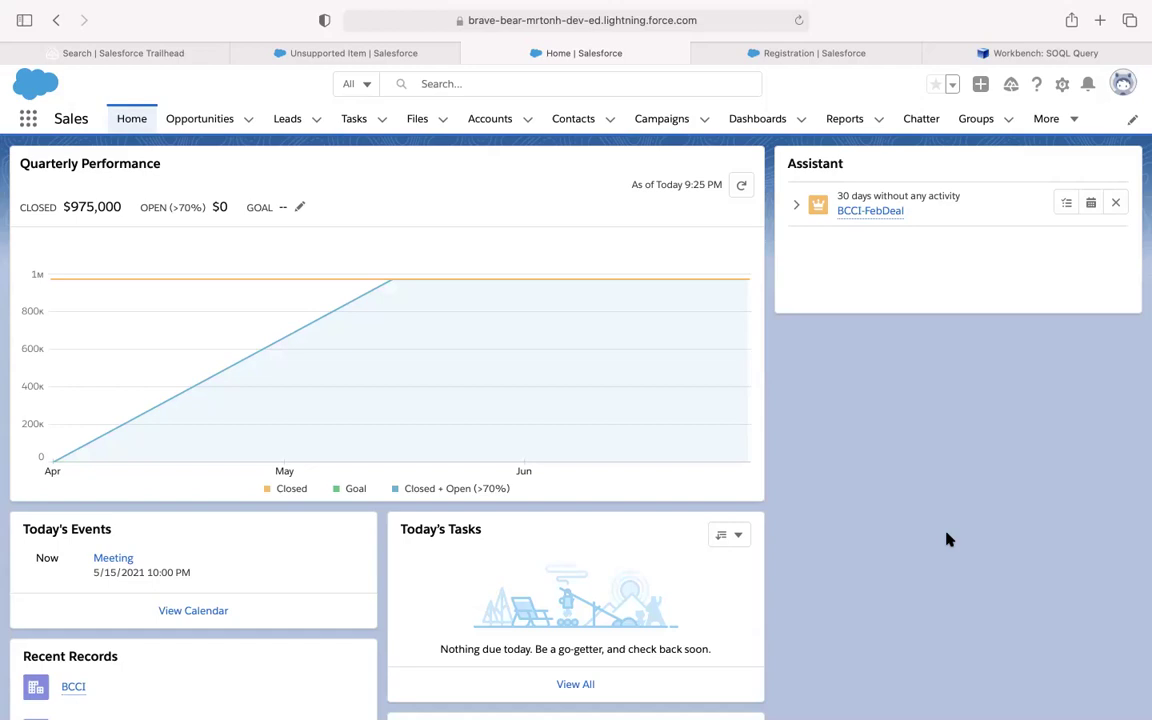
Open Workbench's data Insert page for Registration__c
{"action": "left_click", "coordinate": [1000, 51]}
{"action": "mouse_move", "coordinate": [604, 85]}
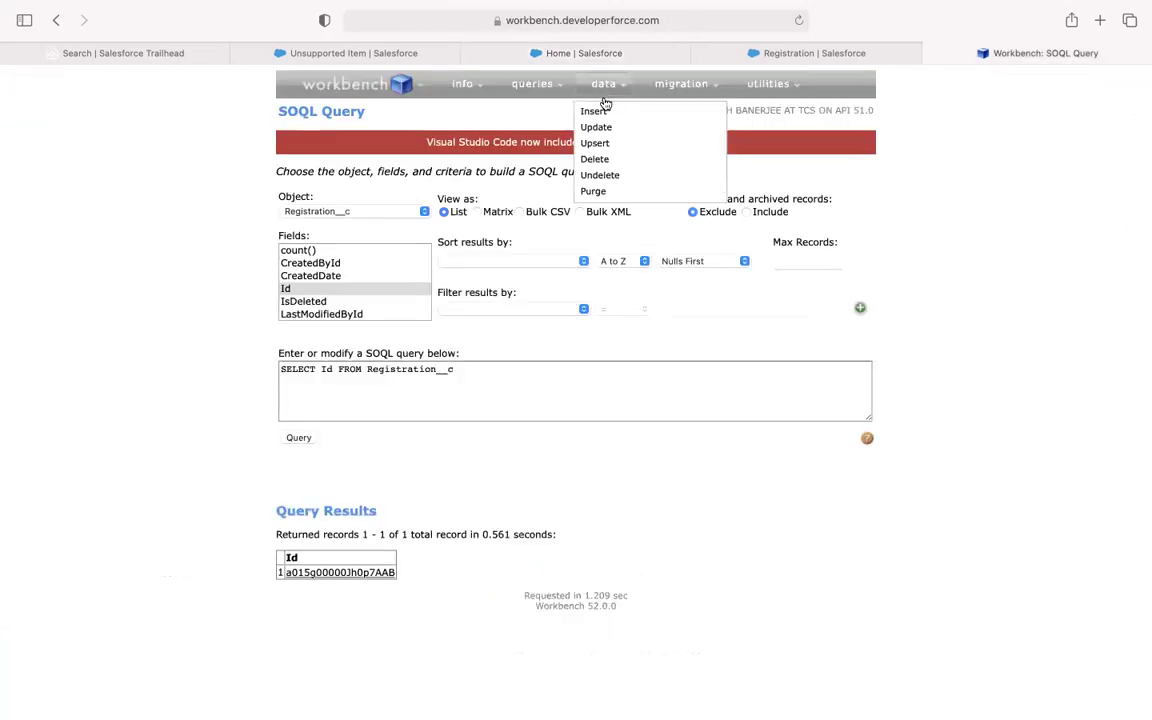
{"action": "left_click", "coordinate": [594, 111]}
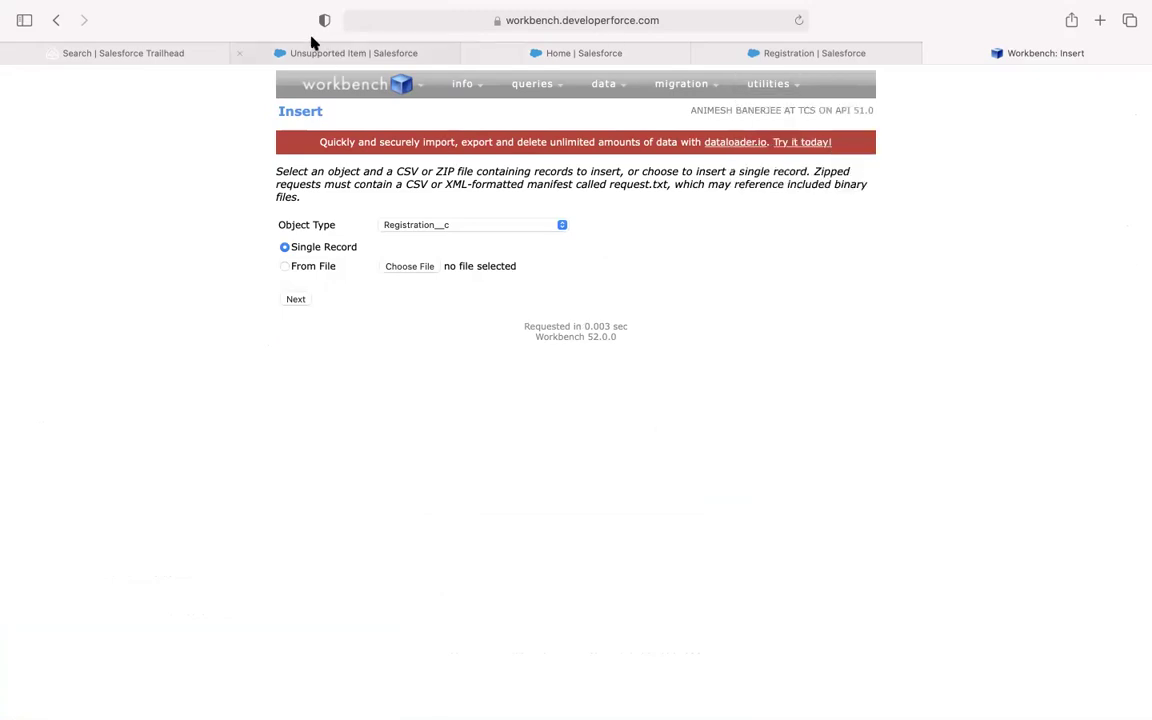
Open Salesforce Setup Home in a new tab from the Sales Home gear menu
{"action": "left_click", "coordinate": [514, 55]}
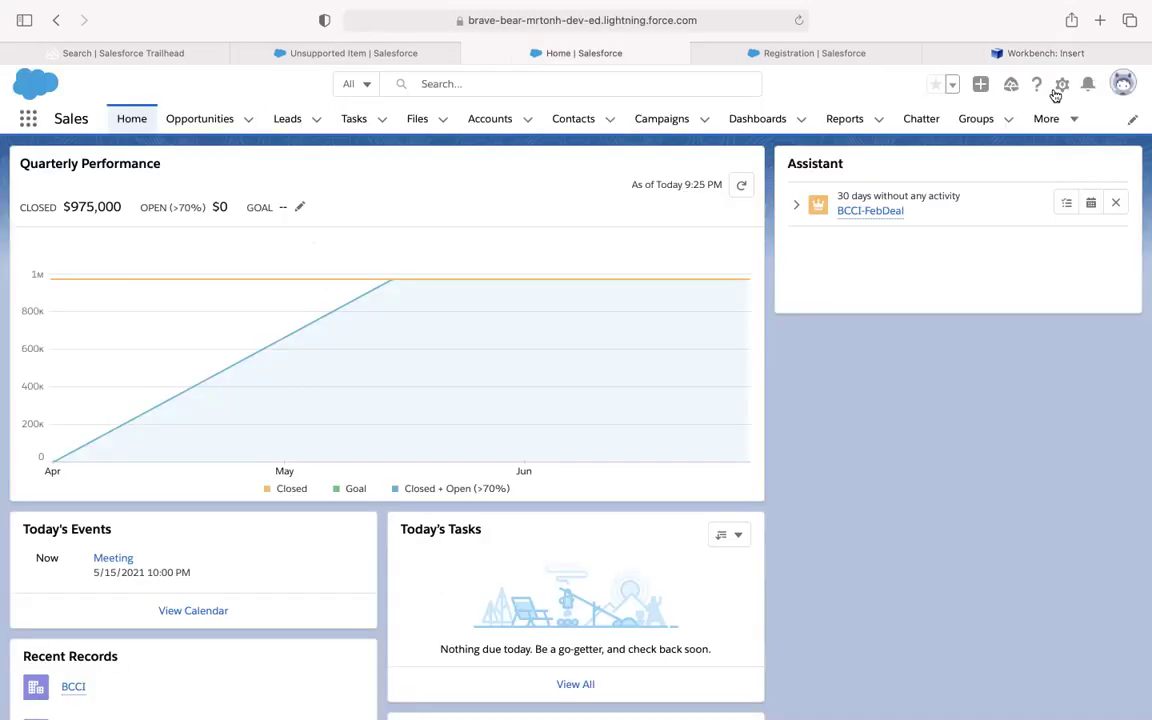
{"action": "left_click", "coordinate": [1062, 85]}
{"action": "left_click", "coordinate": [1010, 141]}
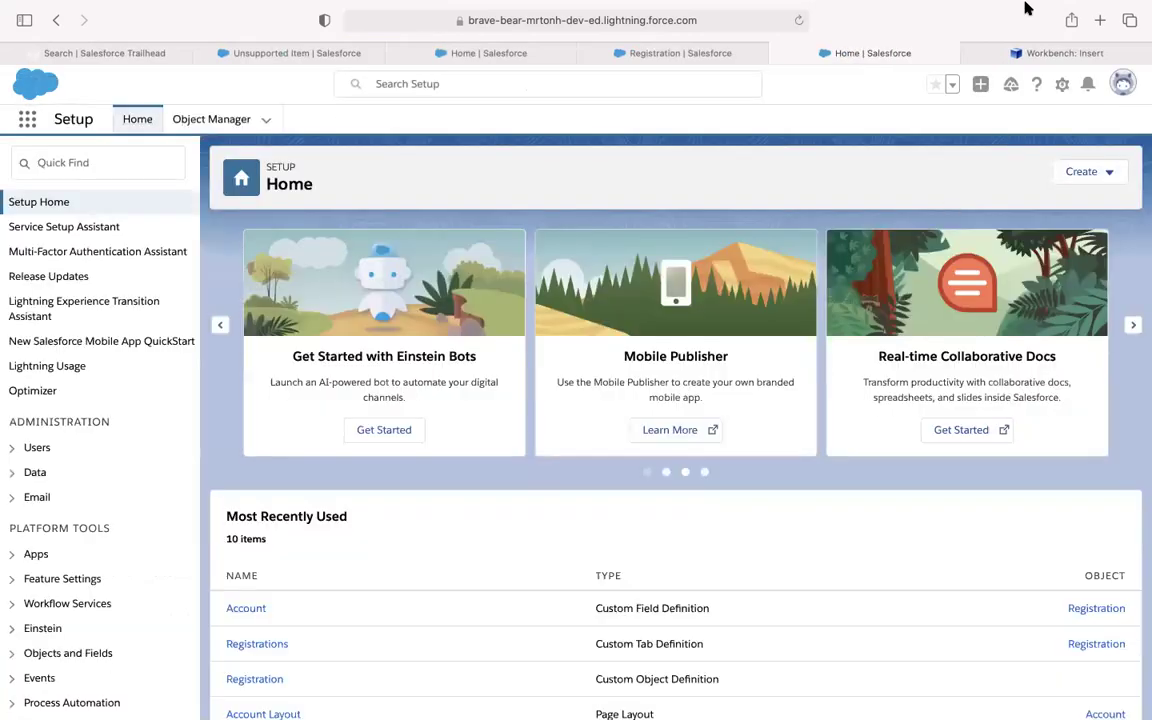
{"action": "left_click", "coordinate": [1000, 53]}
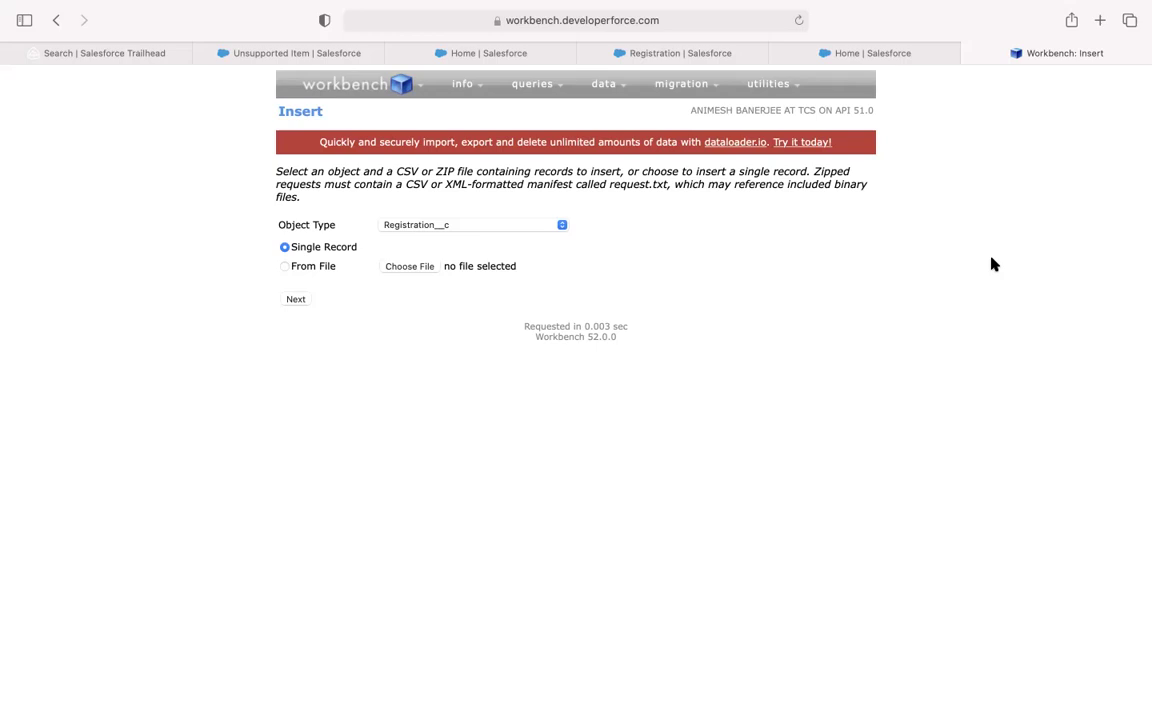
{"action": "left_click", "coordinate": [905, 54]}
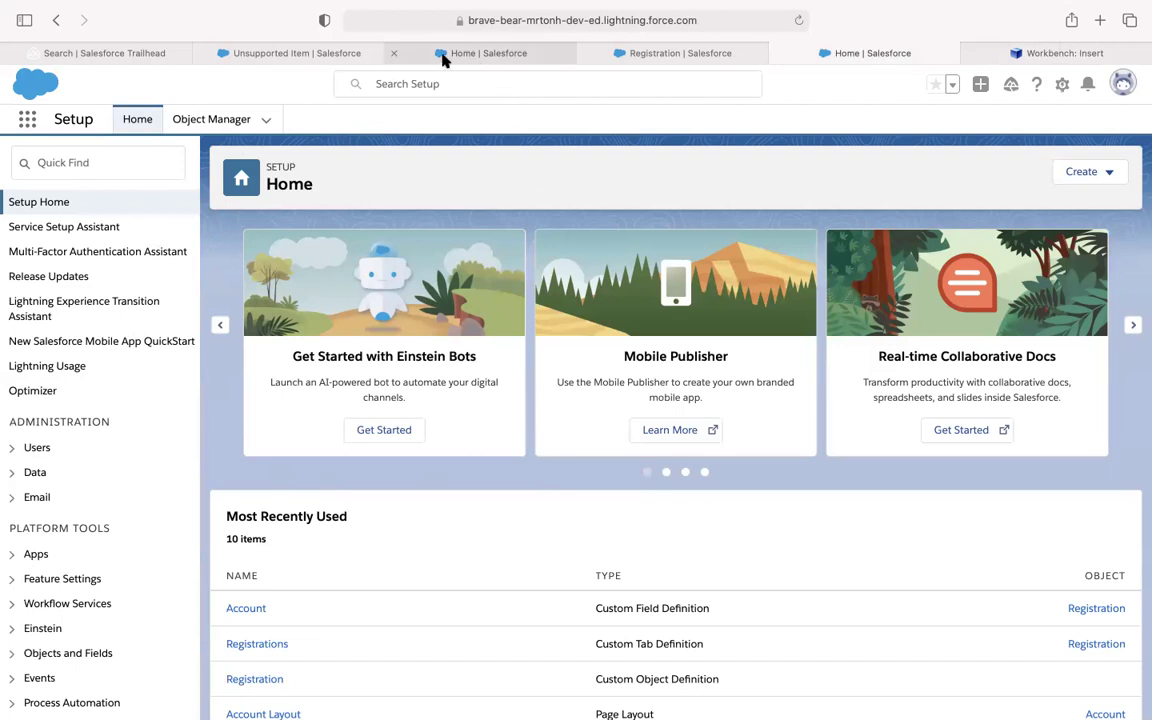
{"action": "mouse_move", "coordinate": [443, 60]}
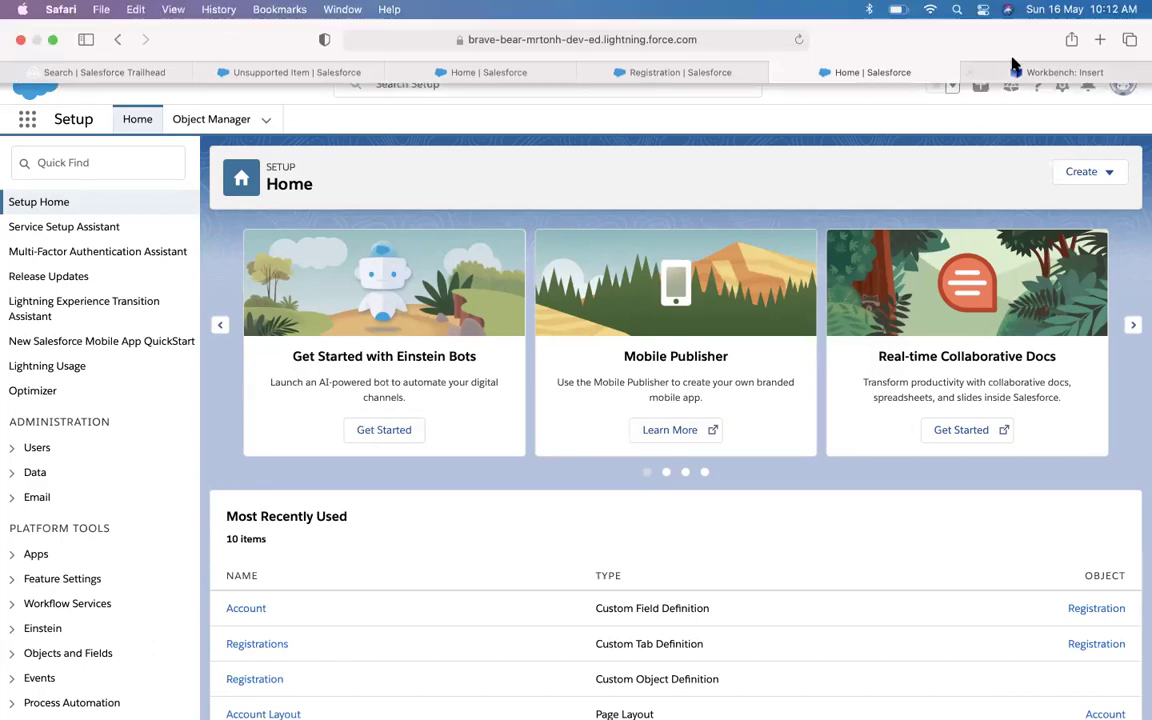
Return to Trailhead and open the Hands-On Orgs list from the avatar menu
{"action": "left_click", "coordinate": [217, 73]}
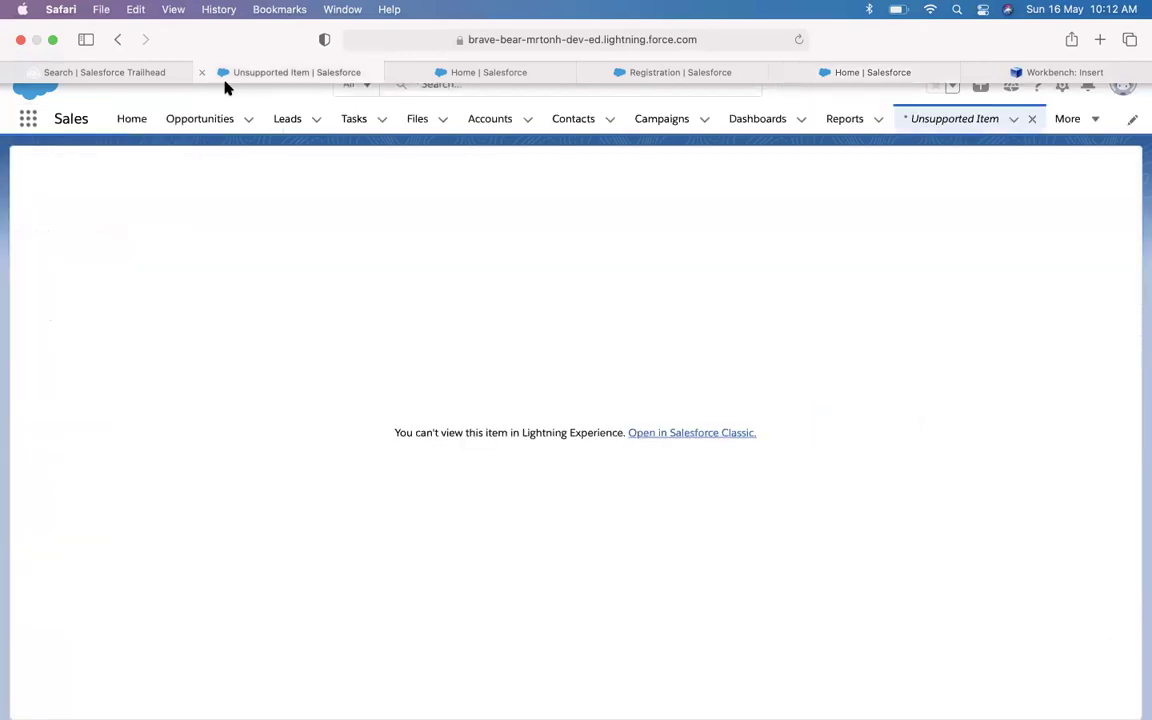
{"action": "left_click", "coordinate": [118, 70]}
{"action": "left_click", "coordinate": [1062, 100]}
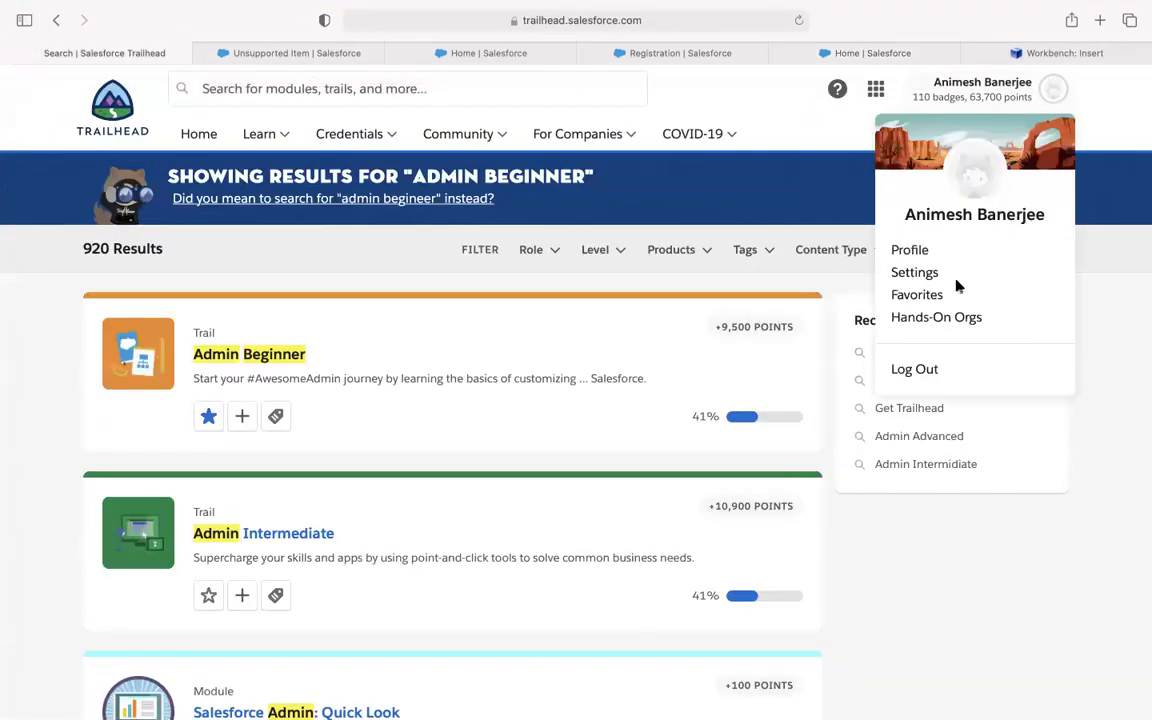
{"action": "left_click", "coordinate": [874, 319]}
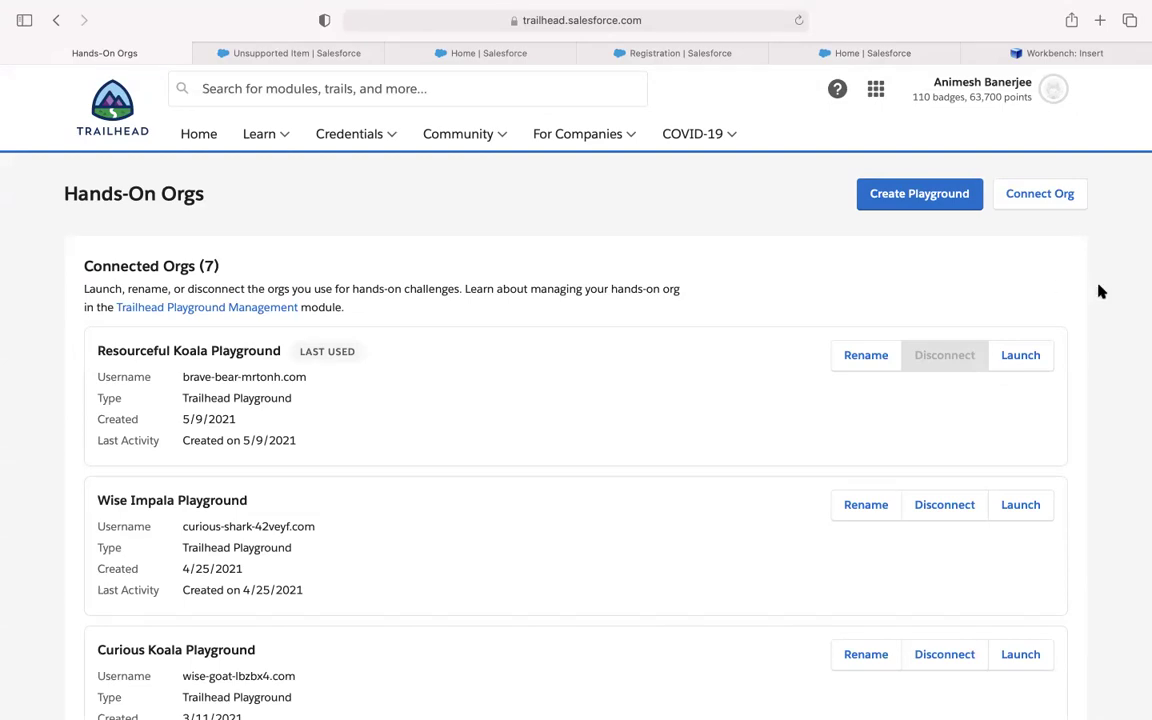
Launch the Resourceful Koala Playground org, opening its Sales Home in a new tab
{"action": "scroll", "coordinate": [1100, 291], "scroll_direction": "down", "scroll_amount": 10}
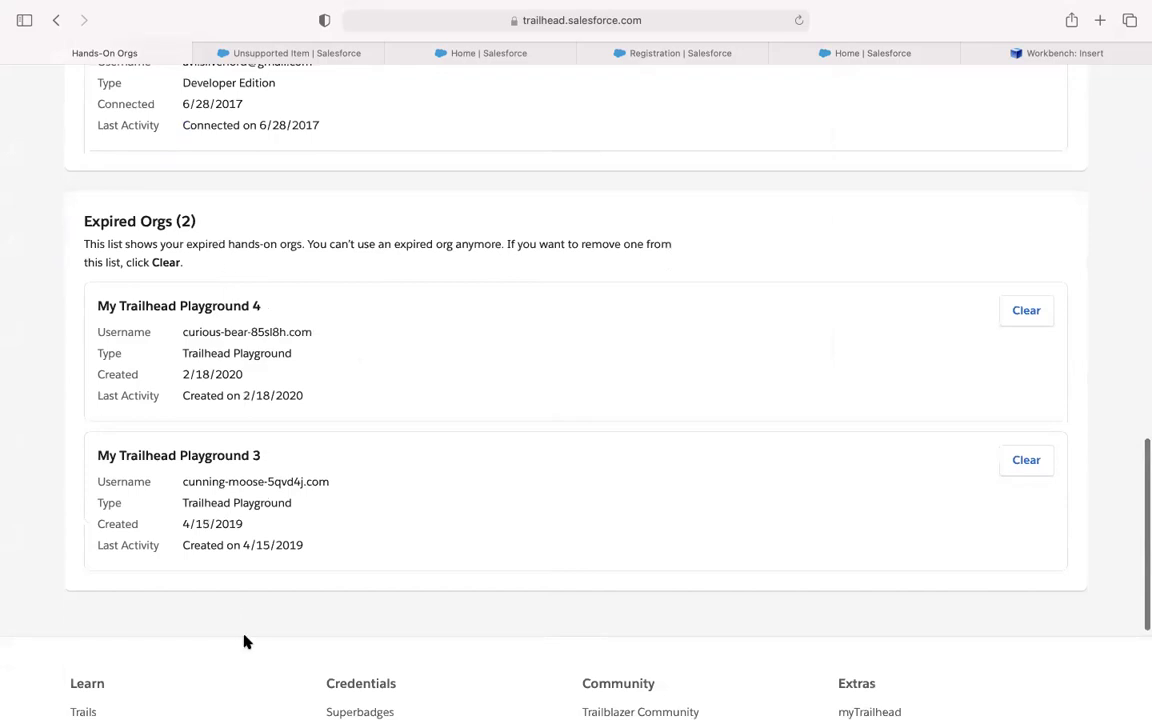
{"action": "scroll", "coordinate": [252, 637], "scroll_direction": "up", "scroll_amount": 10}
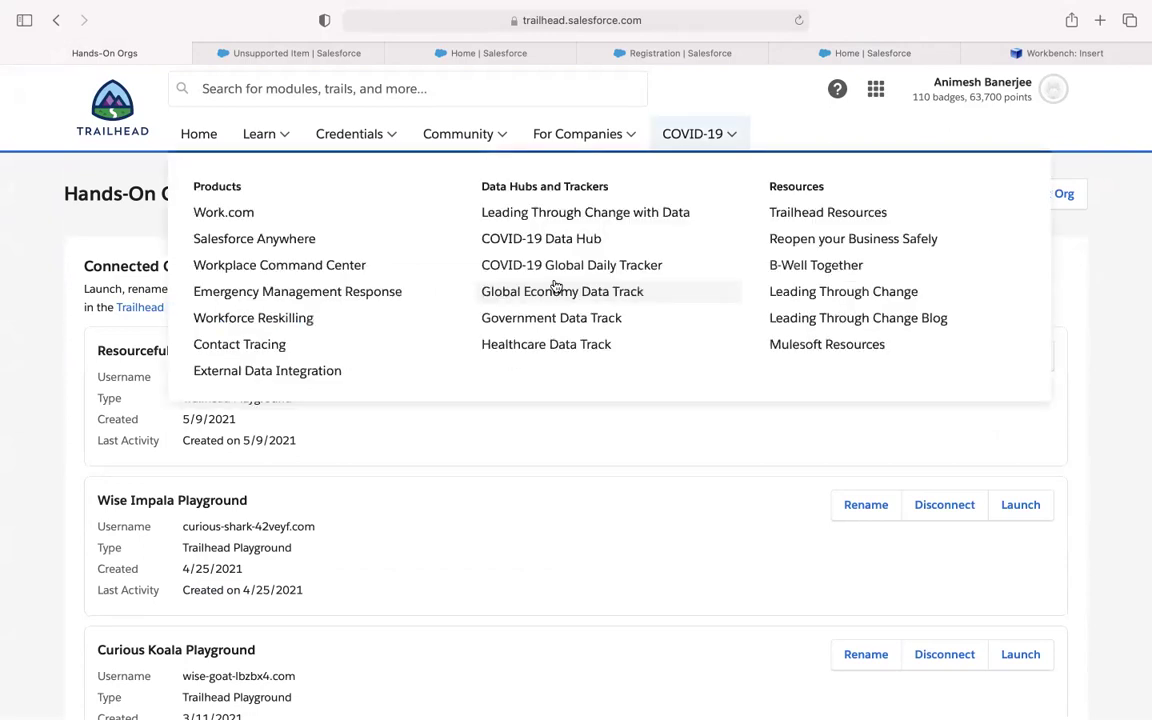
{"action": "left_click", "coordinate": [1039, 366]}
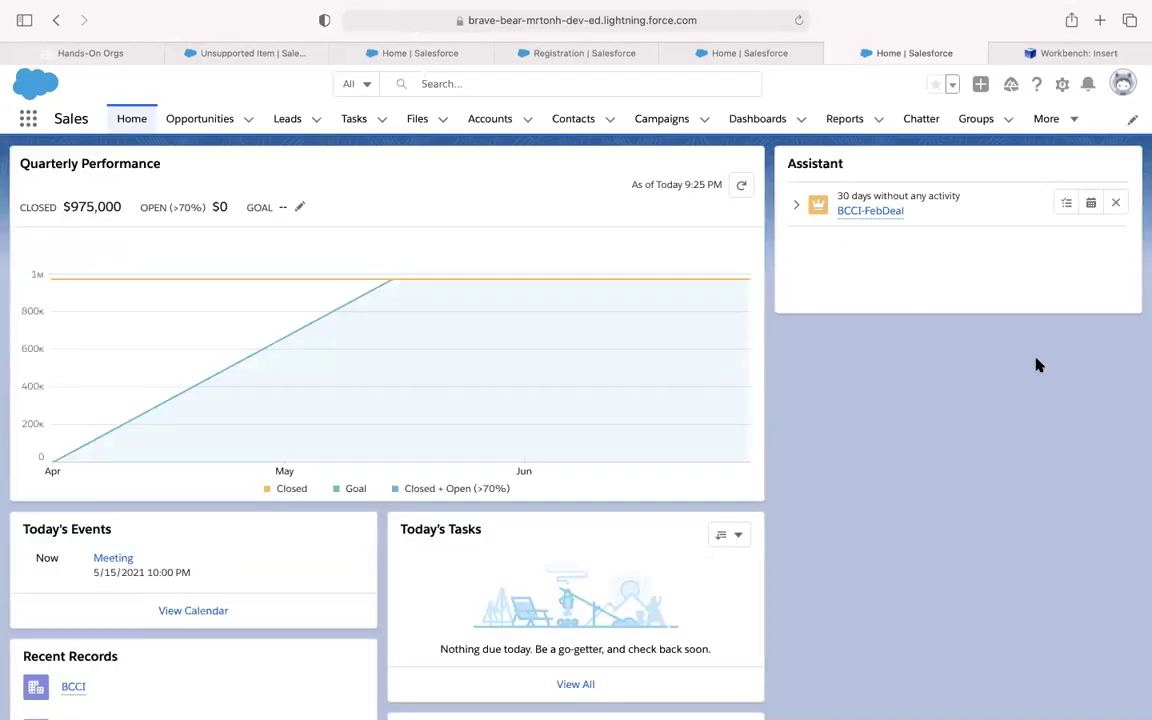
Close the Sales Home, Setup Home, Registration, Unsupported Item and Workbench Insert tabs, then exit full screen
{"action": "left_click", "coordinate": [833, 55]}
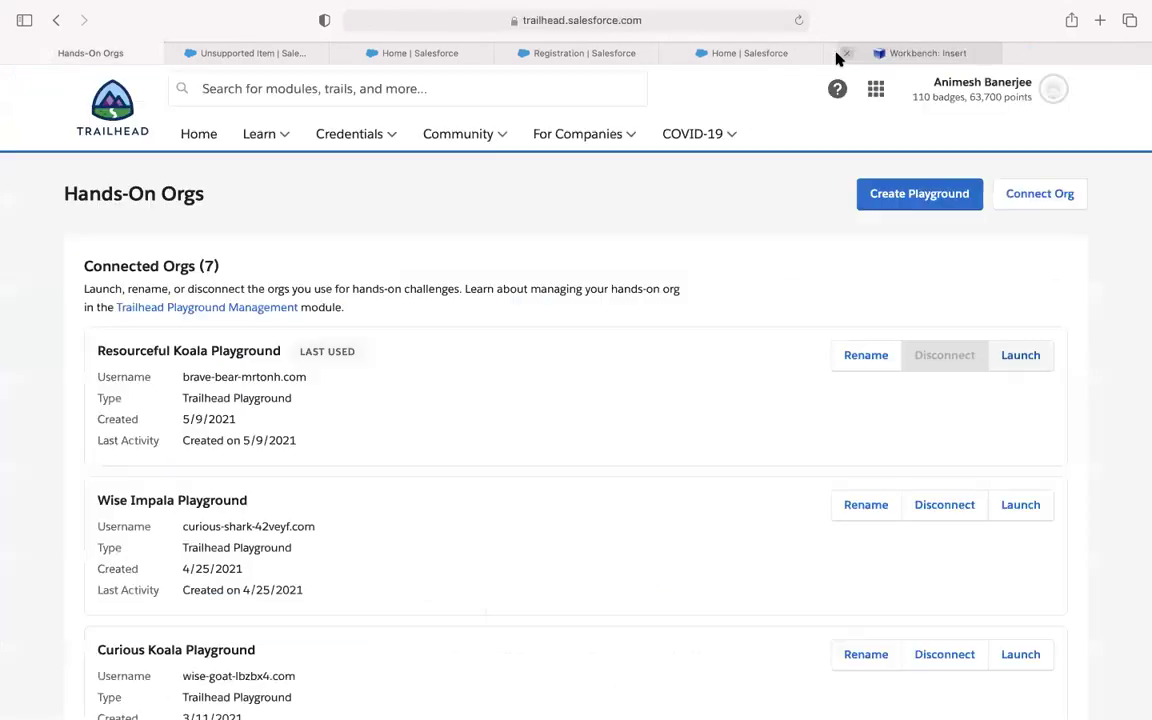
{"action": "left_click", "coordinate": [675, 59]}
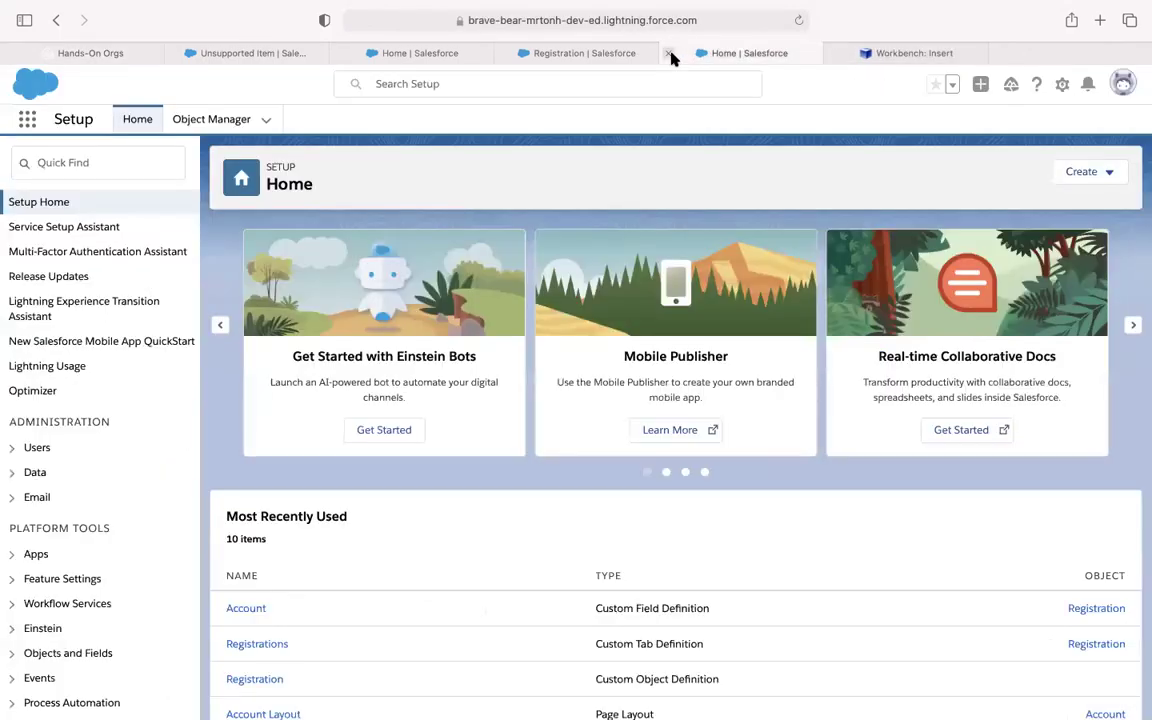
{"action": "left_click", "coordinate": [671, 57]}
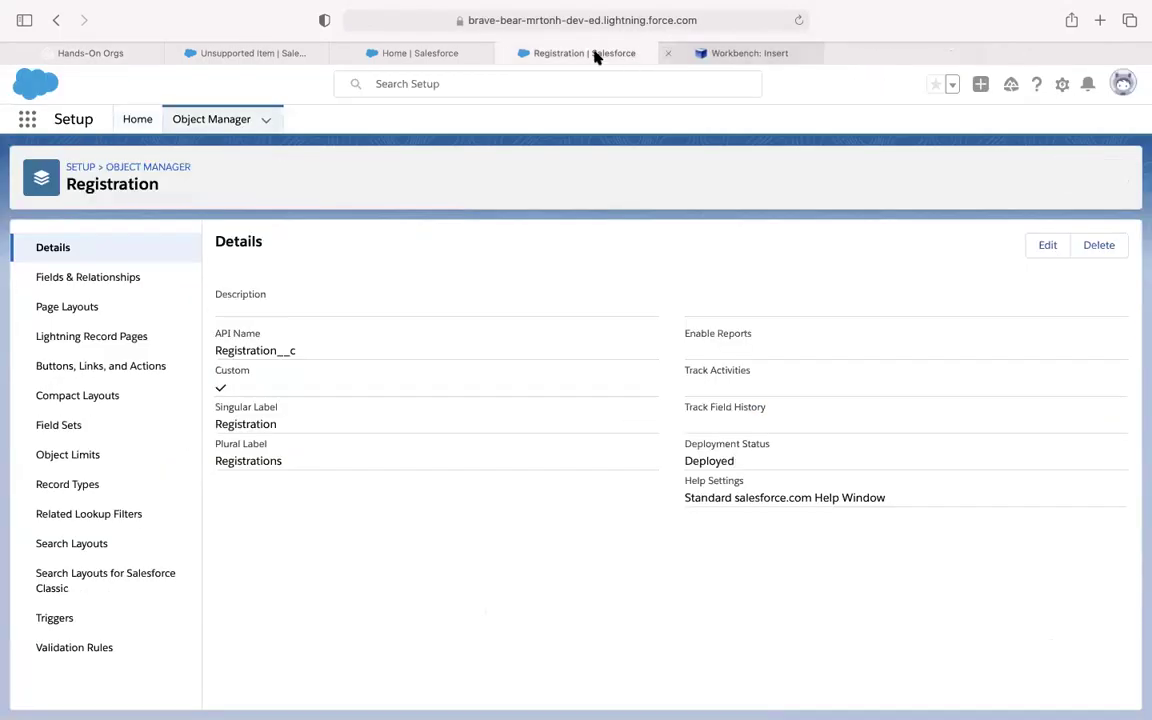
{"action": "left_click", "coordinate": [500, 54]}
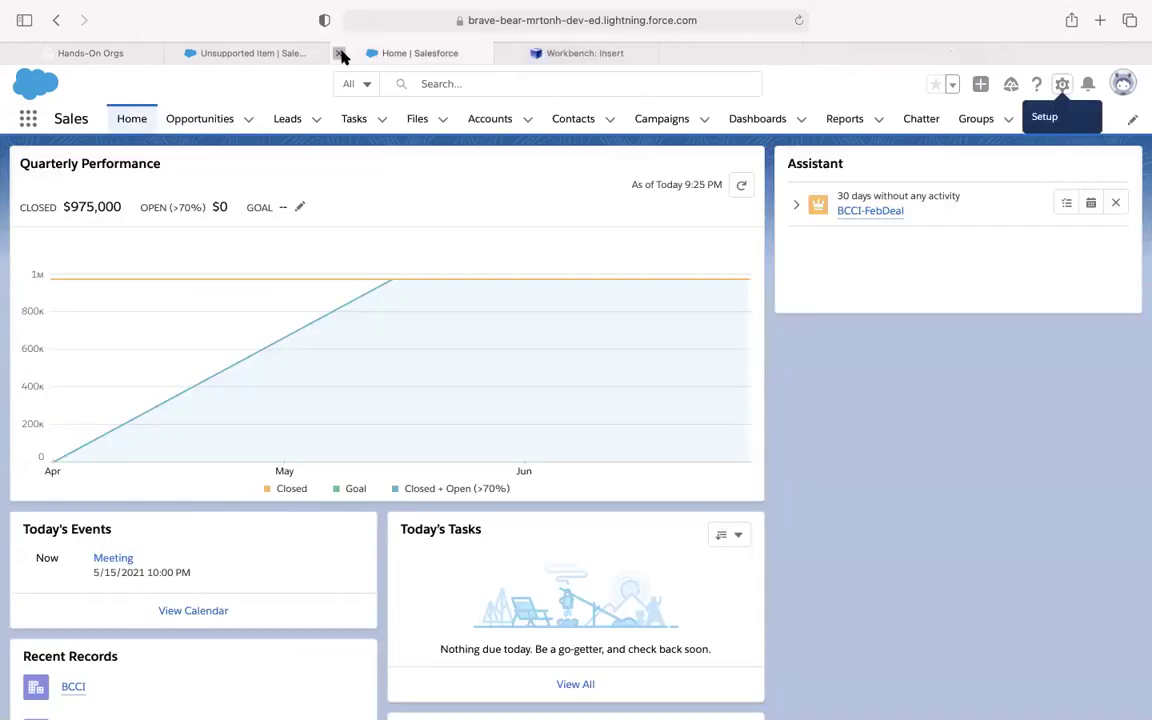
{"action": "left_click", "coordinate": [339, 53]}
{"action": "left_click", "coordinate": [172, 54]}
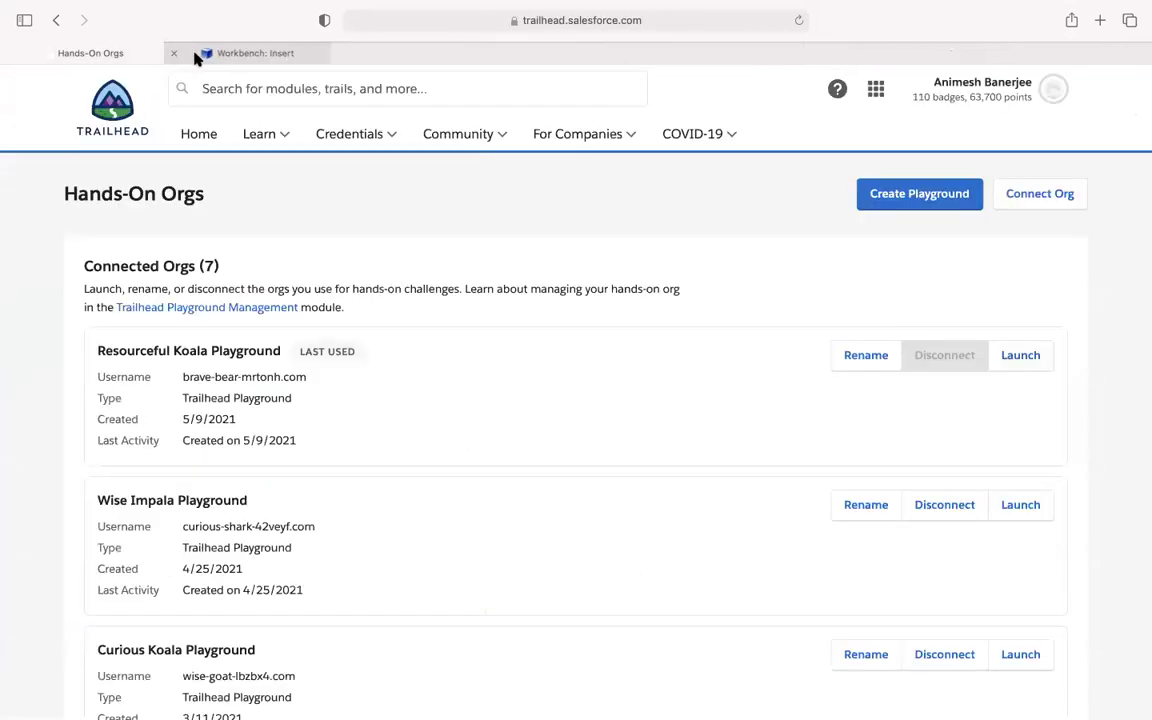
{"action": "left_click", "coordinate": [172, 53]}
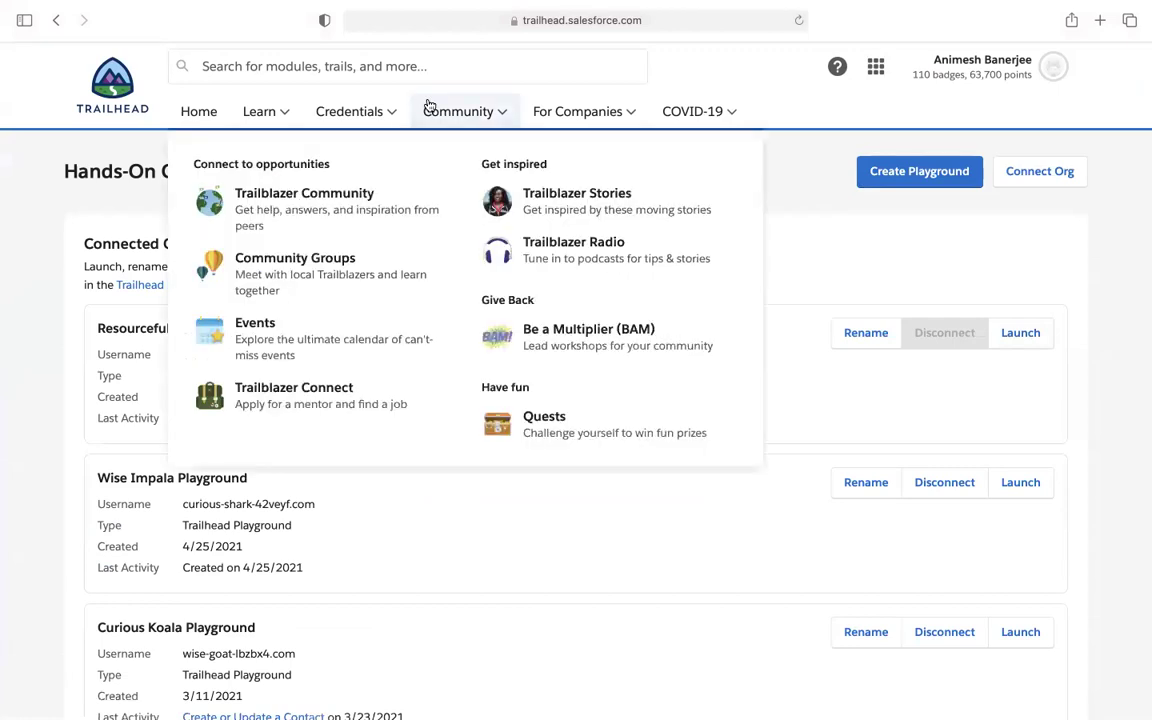
{"action": "mouse_move", "coordinate": [785, 6]}
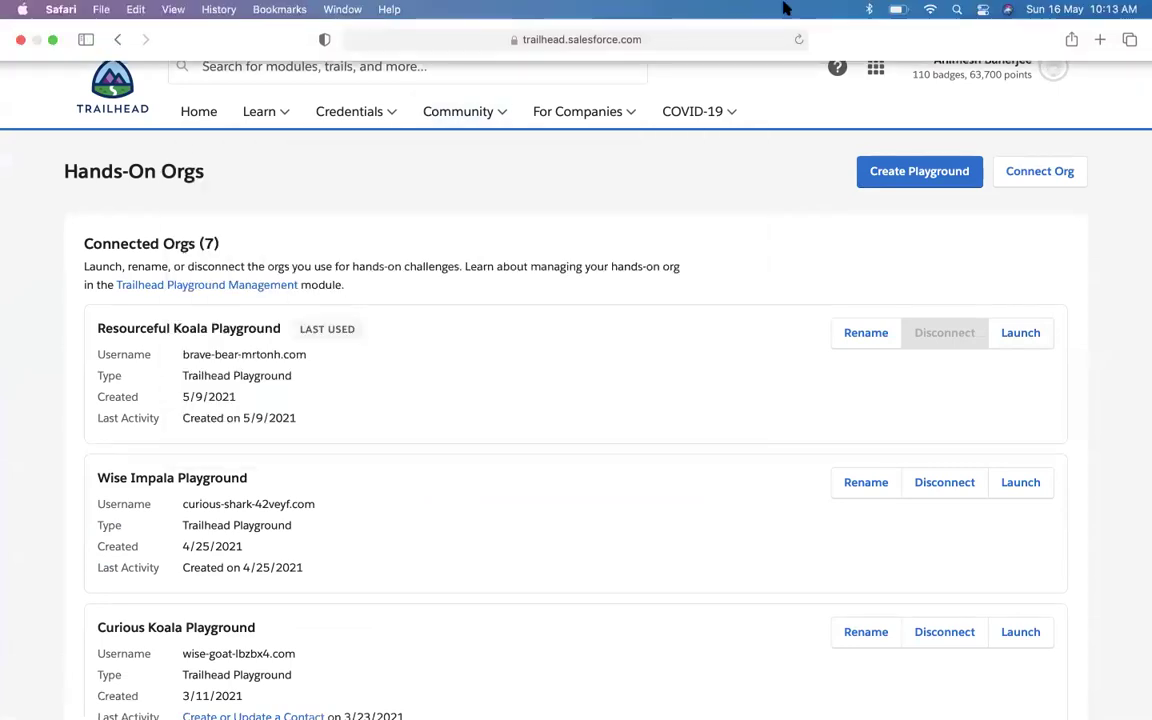
{"action": "key", "text": "ctrl+super+f"}
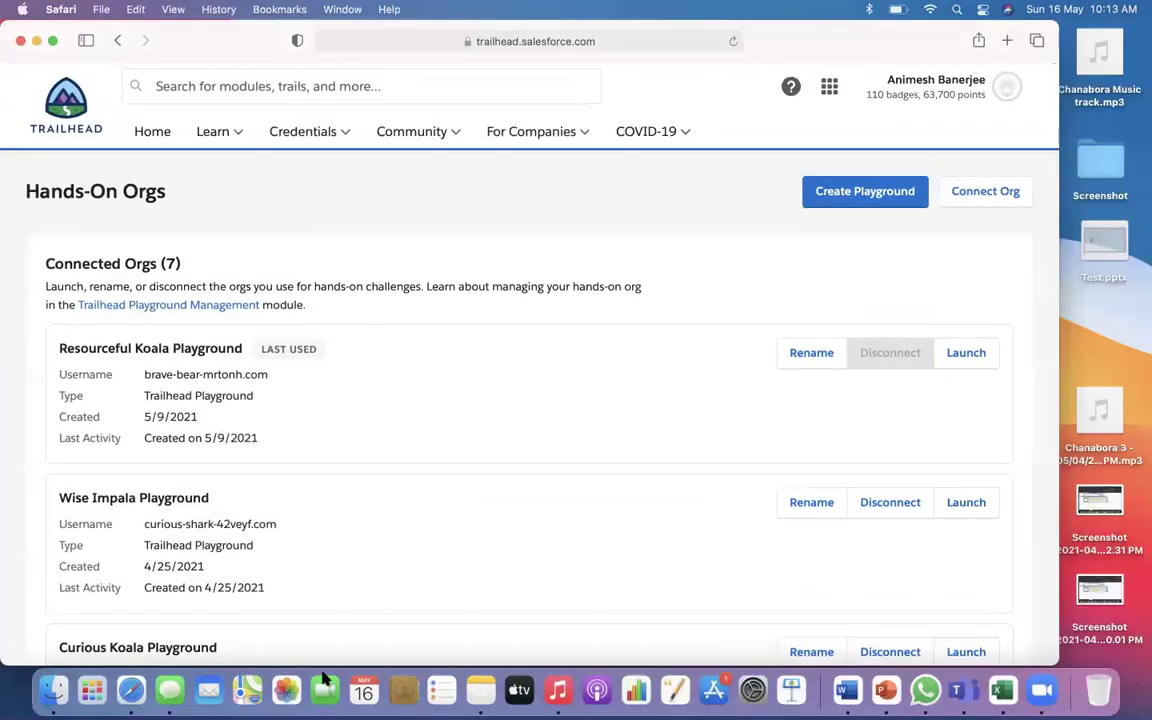